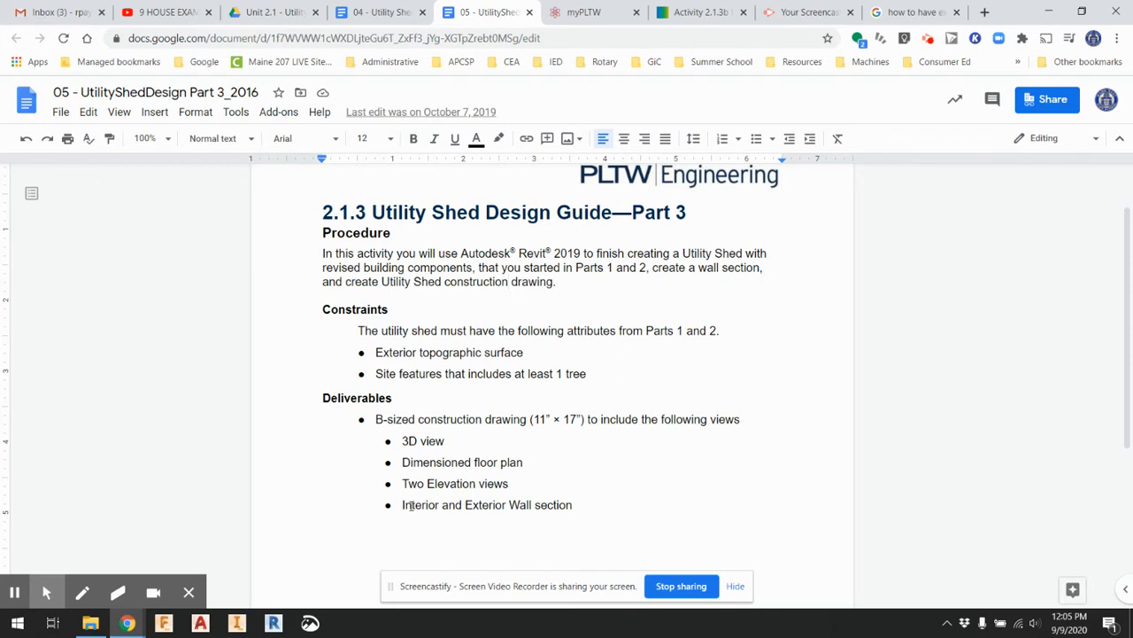
Check the interior and exterior wall section deliverable, then launch Revit 2020, dismiss the license notice and switch to Revit
{"action": "left_click_drag", "start_coordinate": [411, 505], "coordinate": [536, 510]}
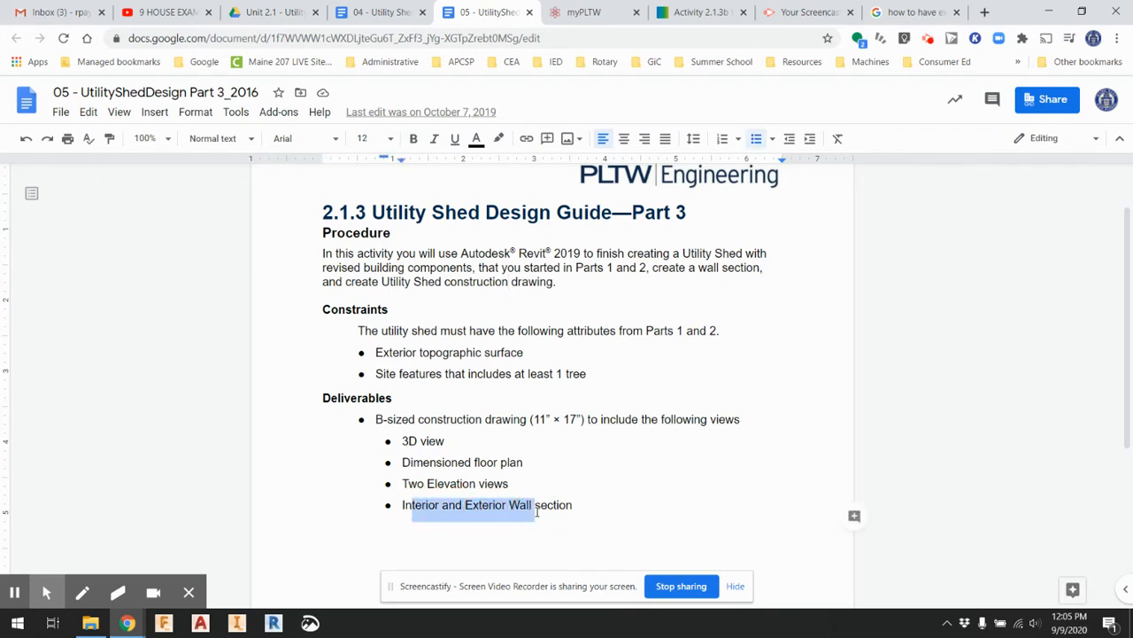
{"action": "left_click", "coordinate": [274, 624]}
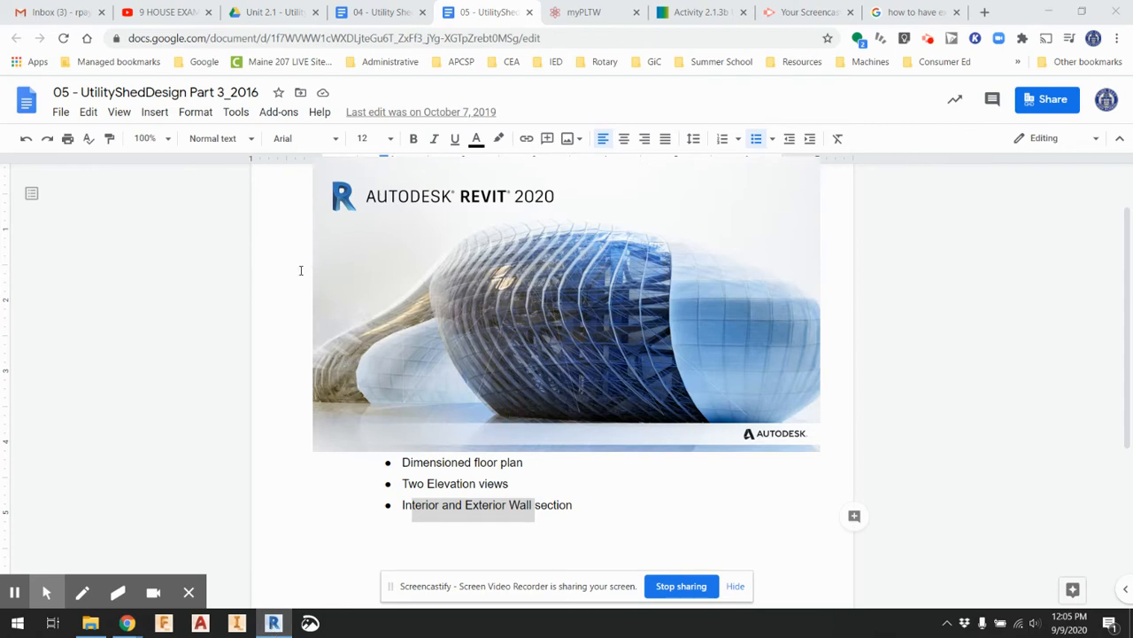
{"action": "left_click_drag", "start_coordinate": [301, 268], "coordinate": [315, 248]}
{"action": "left_click", "coordinate": [364, 254]}
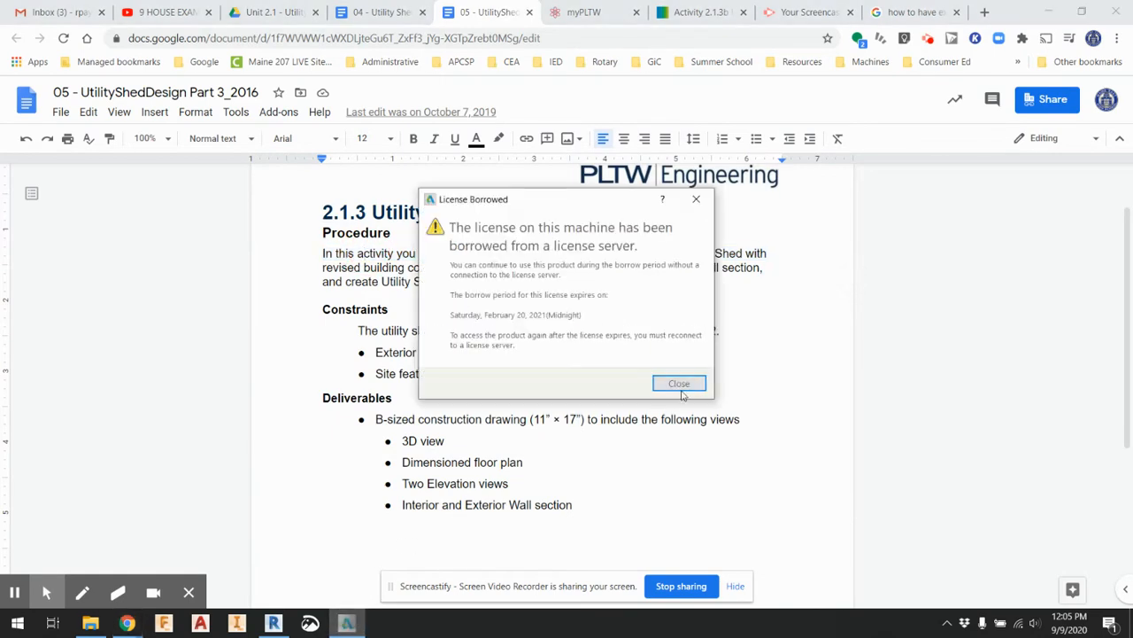
{"action": "left_click", "coordinate": [678, 382]}
{"action": "left_click", "coordinate": [328, 511]}
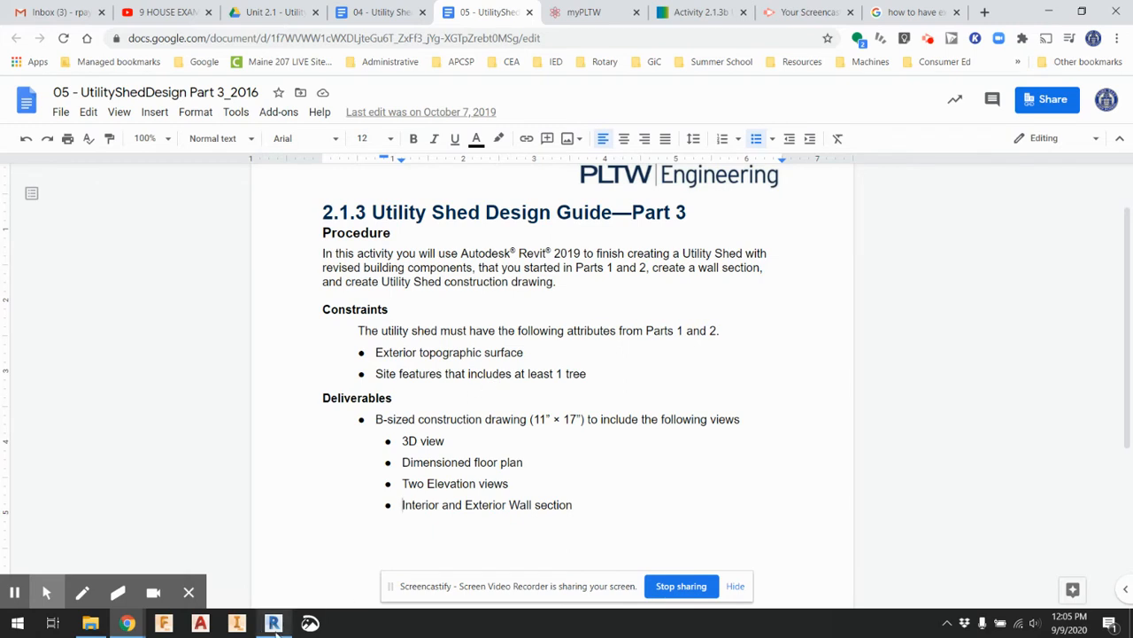
{"action": "mouse_move", "coordinate": [274, 625]}
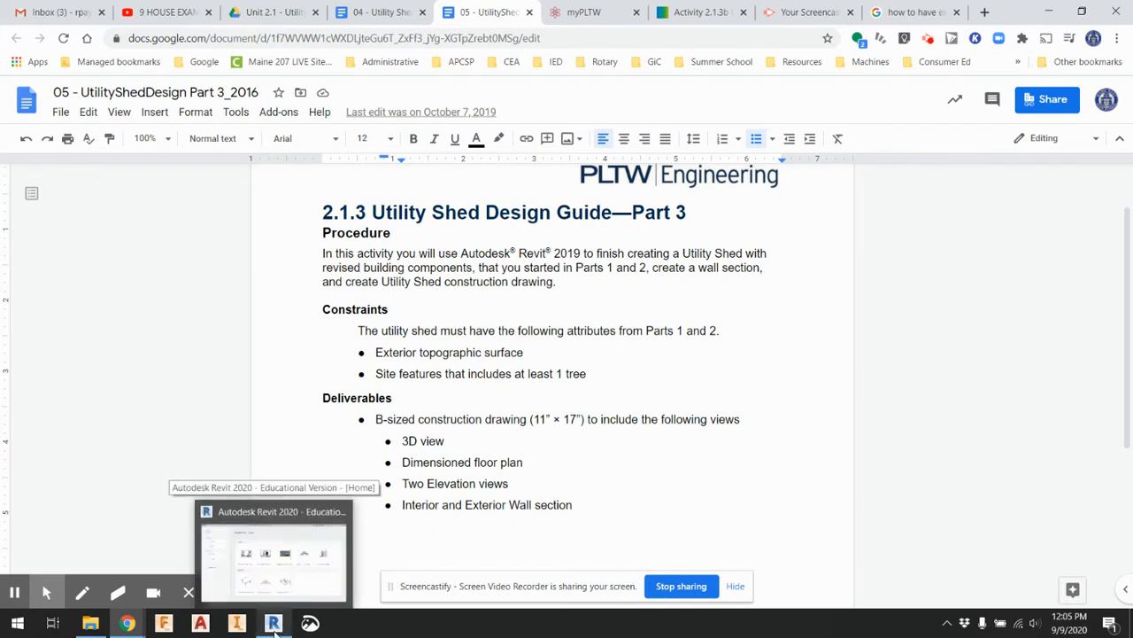
{"action": "left_click", "coordinate": [283, 566]}
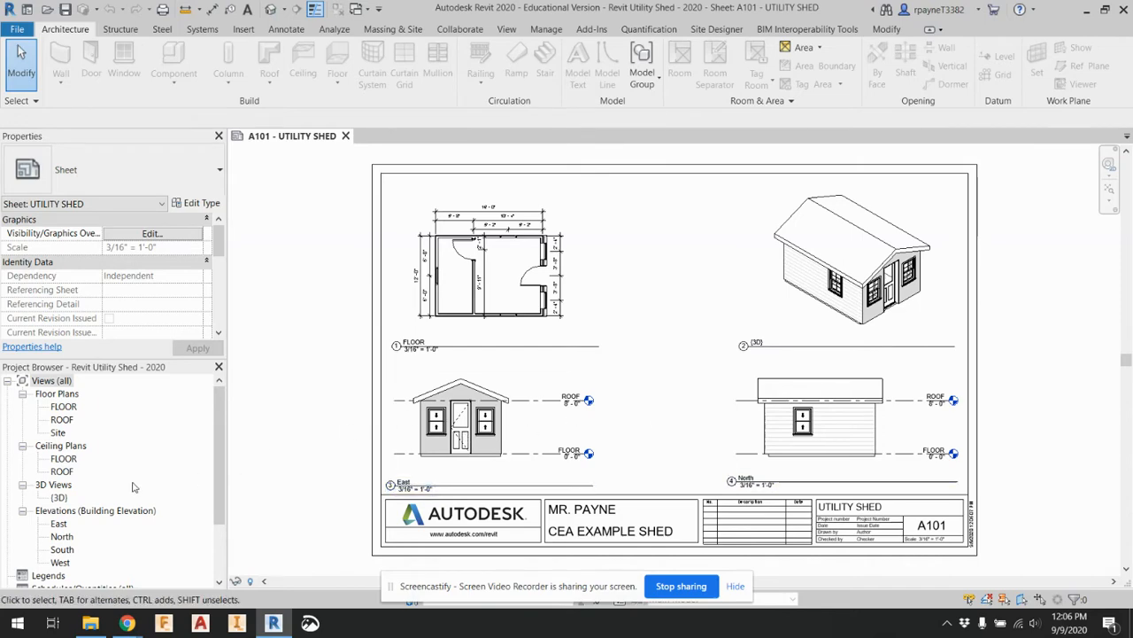
Open the FLOOR floor plan and place a short vertical building section across the lower exterior wall of the small room
{"action": "left_click", "coordinate": [64, 406]}
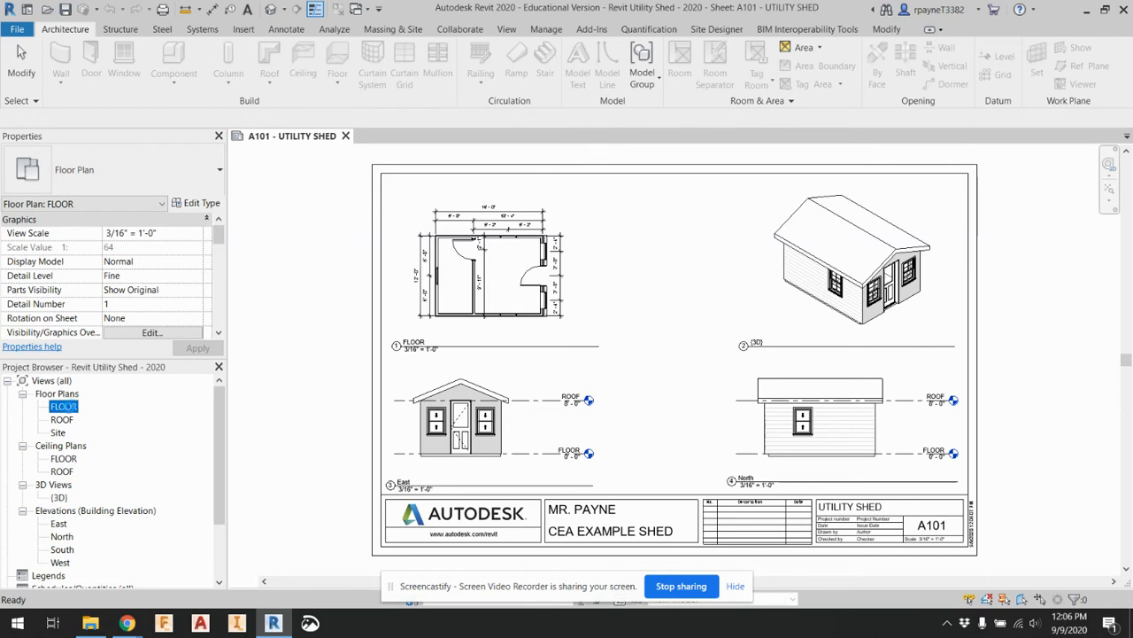
{"action": "double_click", "coordinate": [64, 406]}
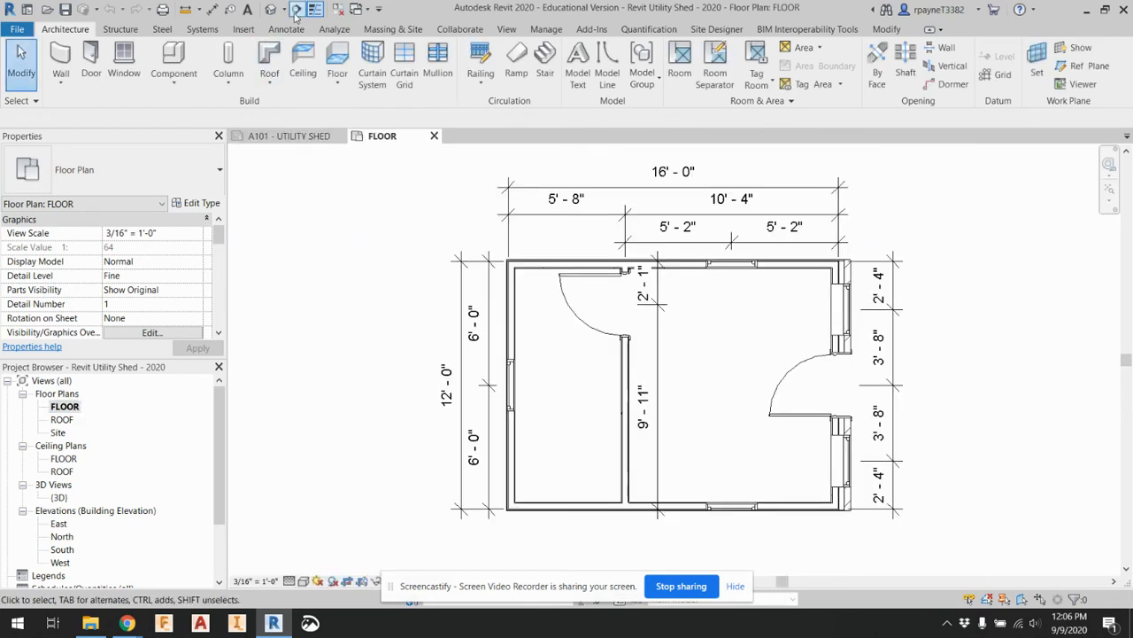
{"action": "left_click", "coordinate": [508, 29]}
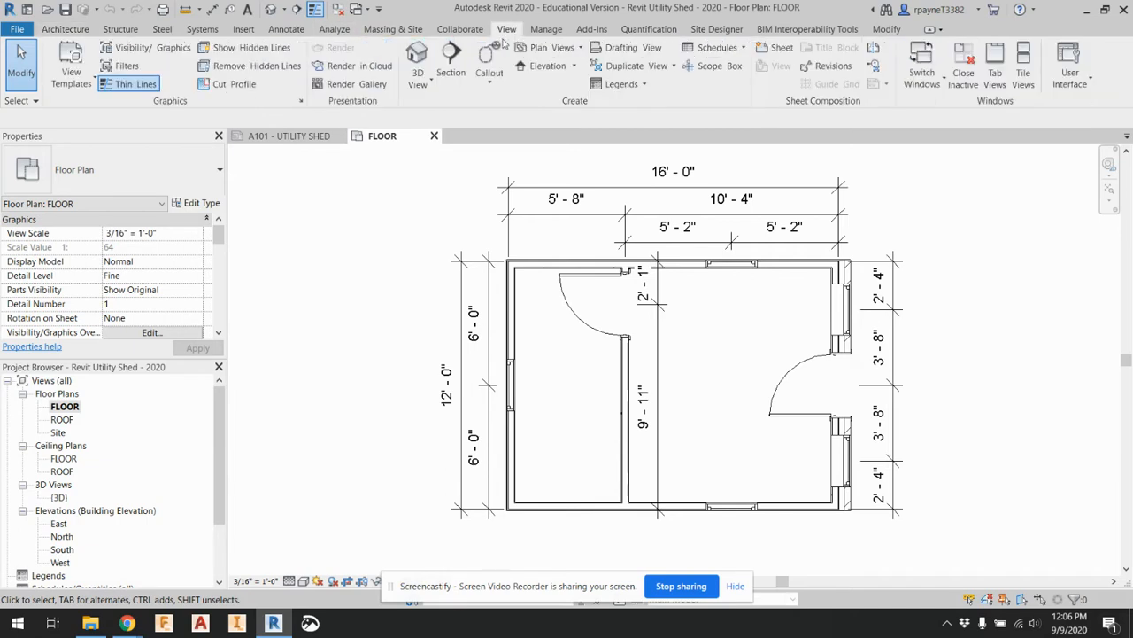
{"action": "left_click", "coordinate": [297, 11]}
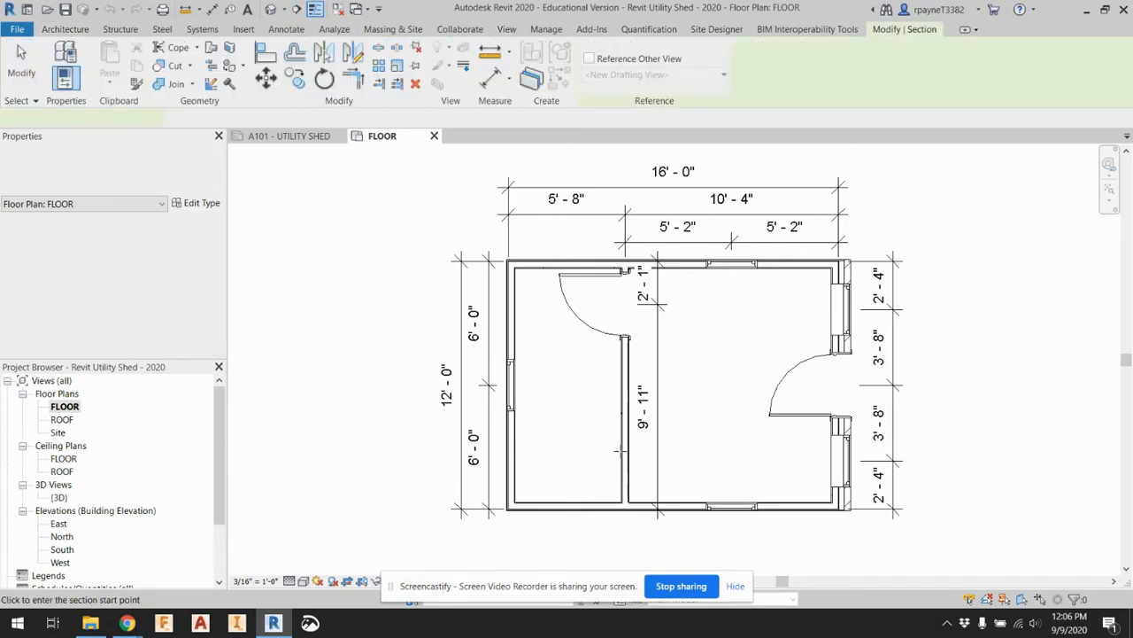
{"action": "left_click", "coordinate": [544, 482]}
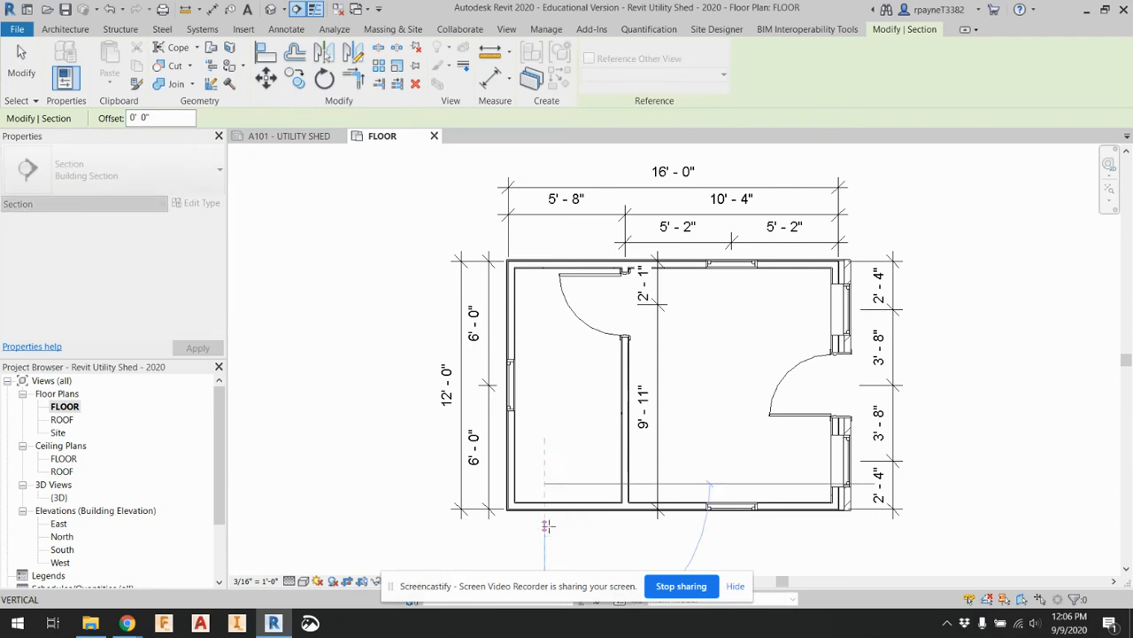
{"action": "left_click", "coordinate": [545, 529]}
{"action": "key", "text": "Escape"}
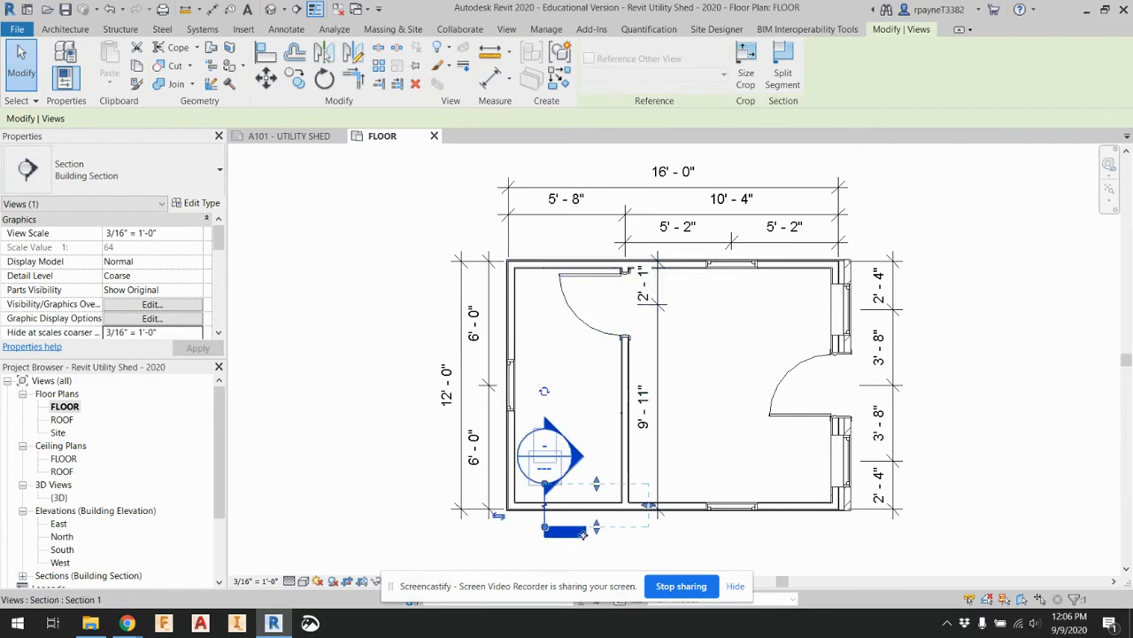
Shorten the view depth of the exterior wall section so it ends before the interior partition
{"action": "scroll", "coordinate": [589, 514], "scroll_direction": "up", "scroll_amount": 4}
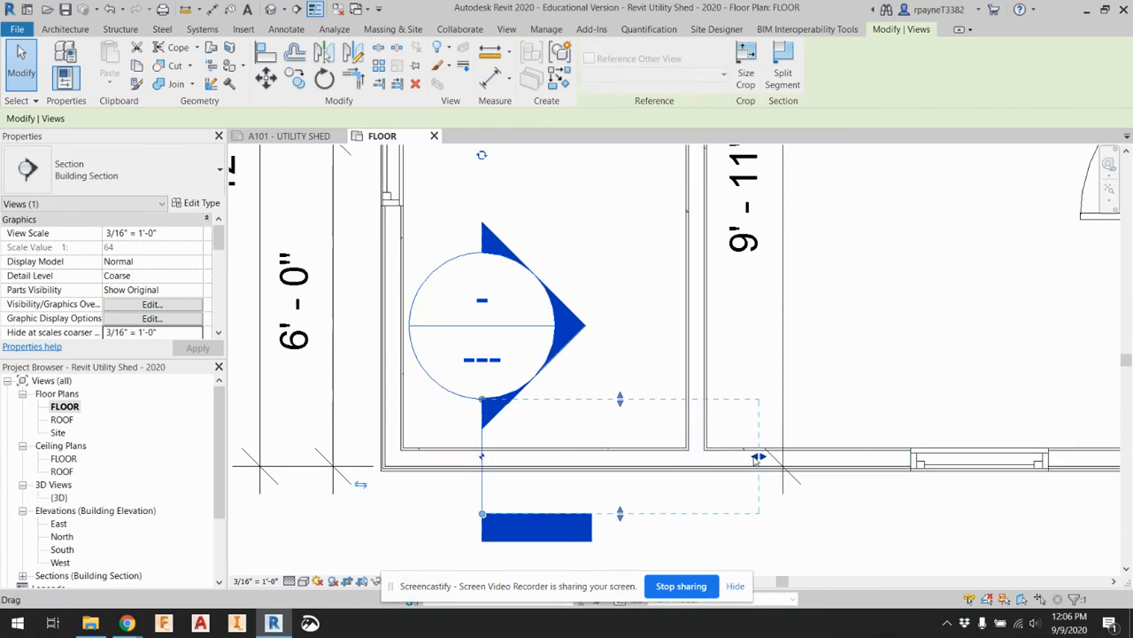
{"action": "left_click_drag", "start_coordinate": [758, 457], "coordinate": [553, 458]}
{"action": "scroll", "coordinate": [542, 456], "scroll_direction": "down", "scroll_amount": 4}
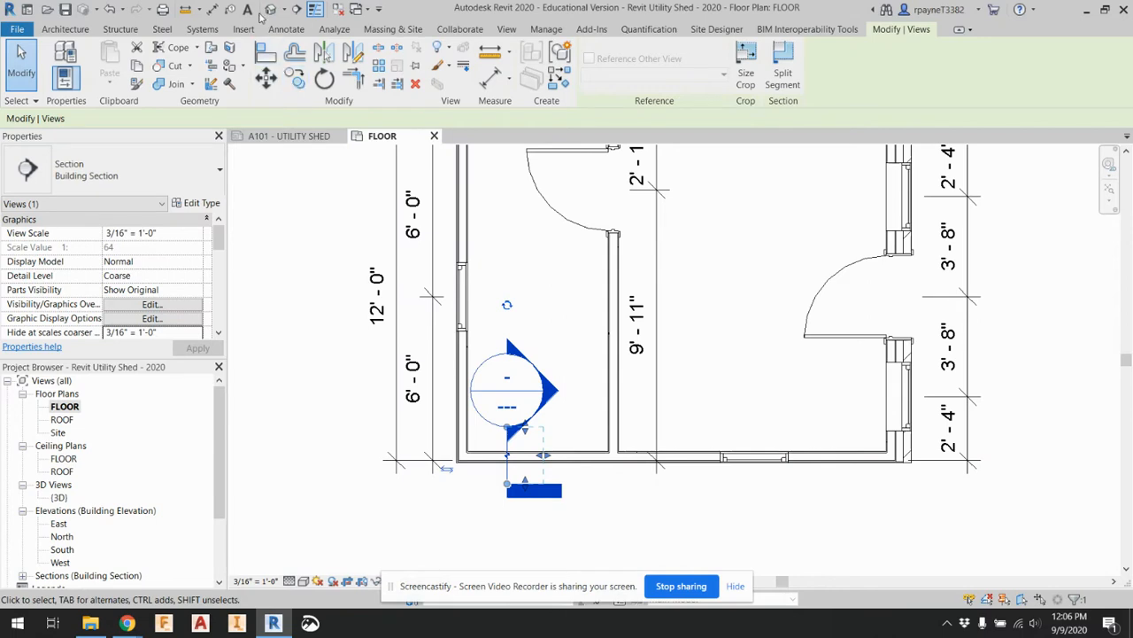
Place a short horizontal building section across the interior partition wall, below the door
{"action": "left_click", "coordinate": [296, 9]}
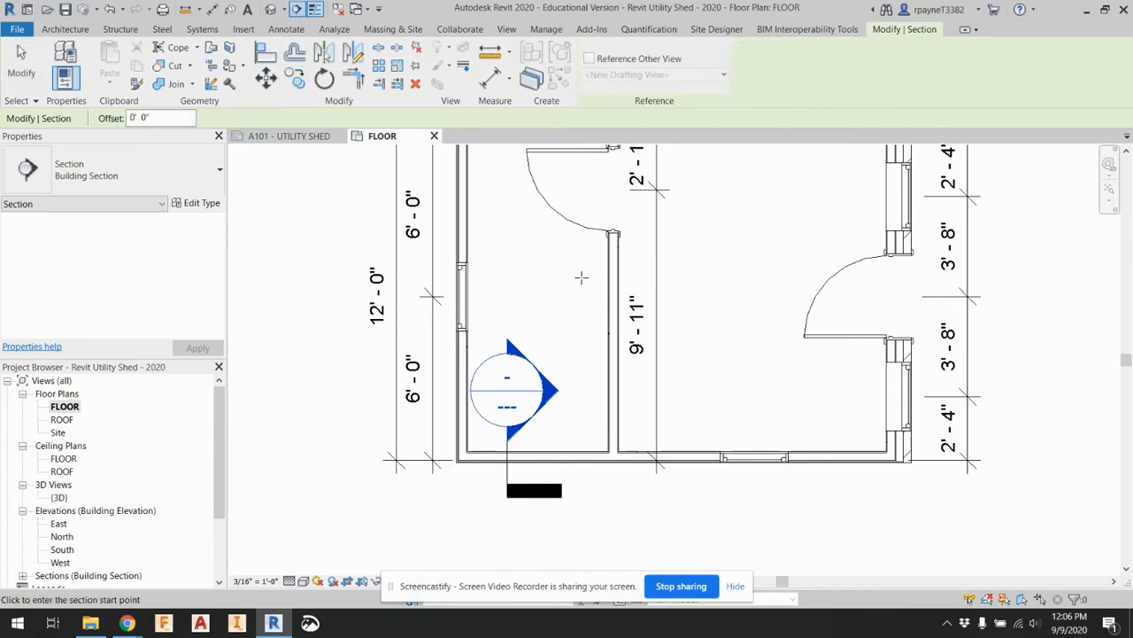
{"action": "left_click", "coordinate": [584, 280]}
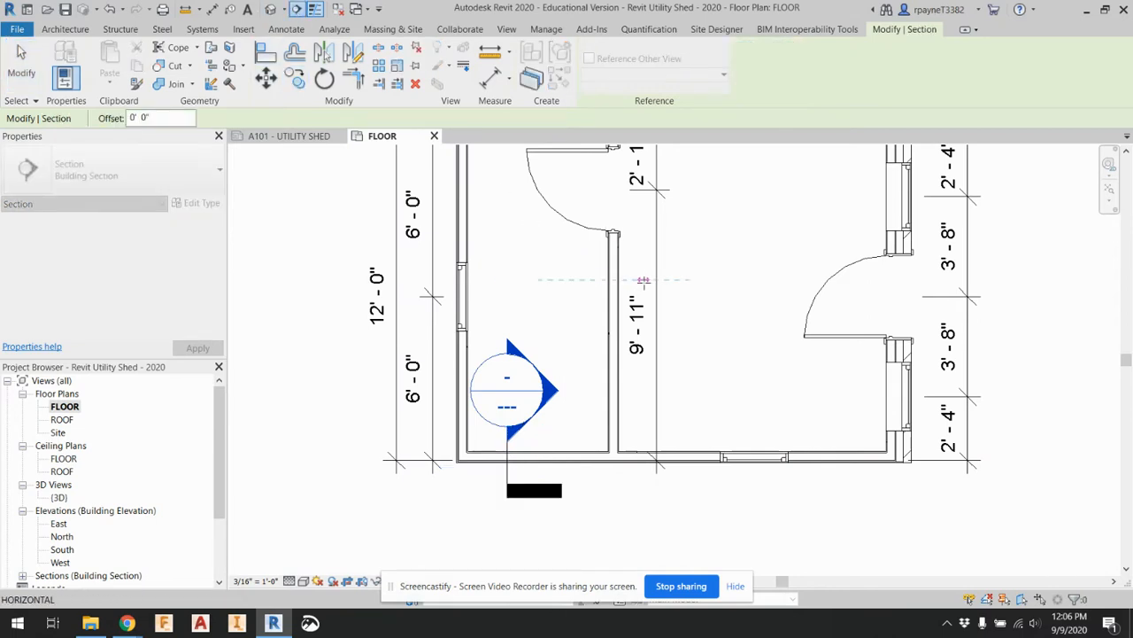
{"action": "left_click", "coordinate": [645, 281]}
Shorten the view depth of the interior wall section so it stops below the interior door
{"action": "middle_click_drag", "start_coordinate": [619, 160], "coordinate": [621, 196]}
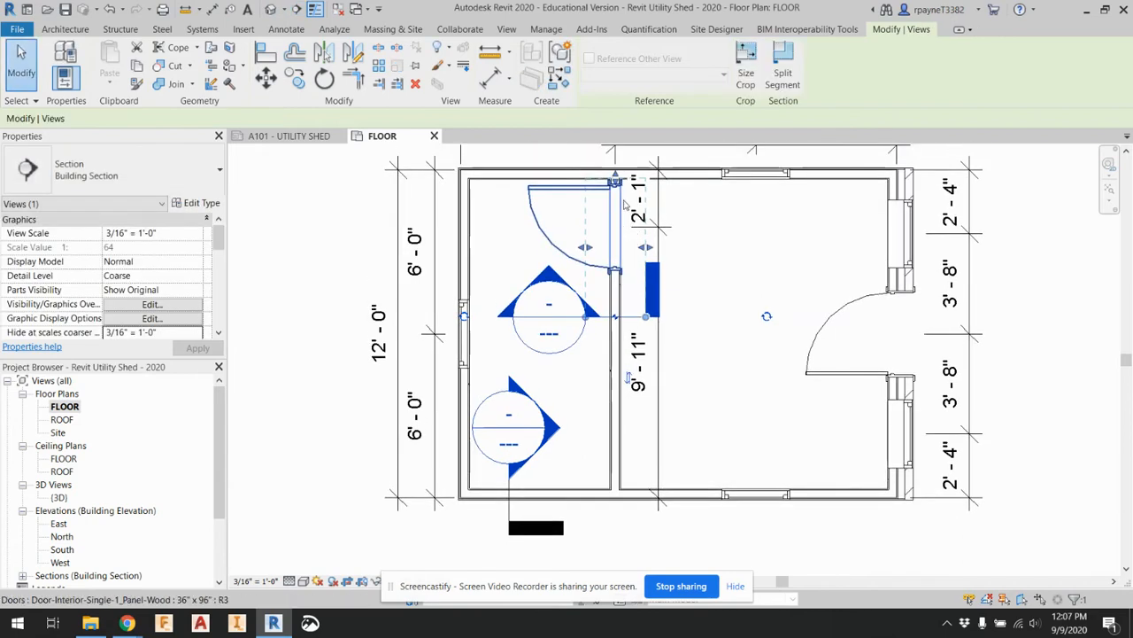
{"action": "scroll", "coordinate": [617, 181], "scroll_direction": "up", "scroll_amount": 5}
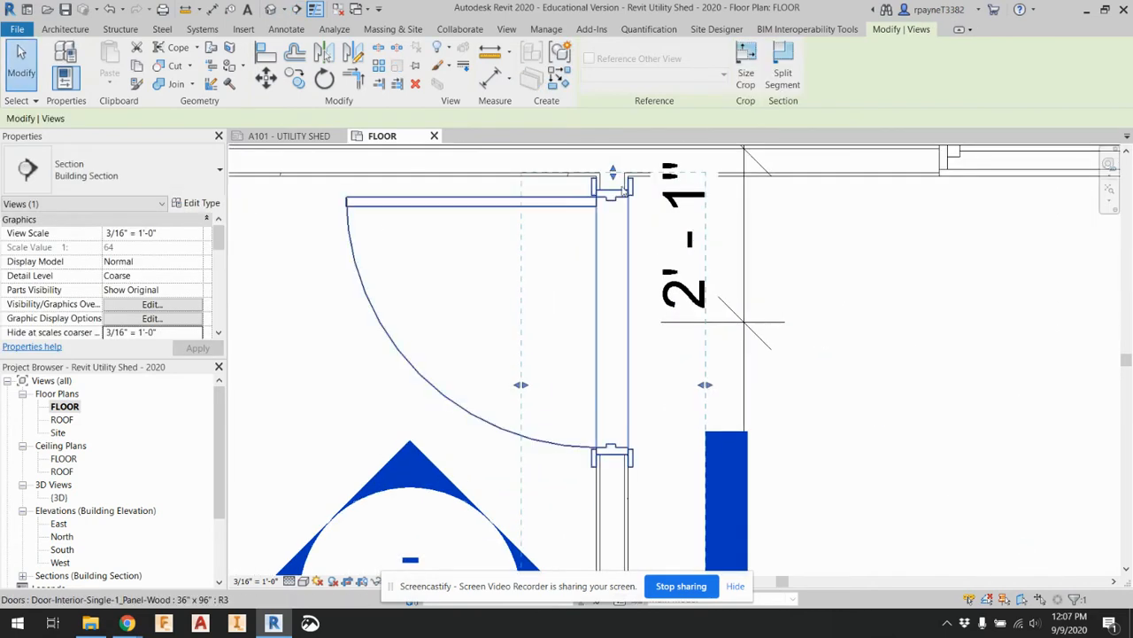
{"action": "left_click_drag", "start_coordinate": [614, 177], "coordinate": [609, 521]}
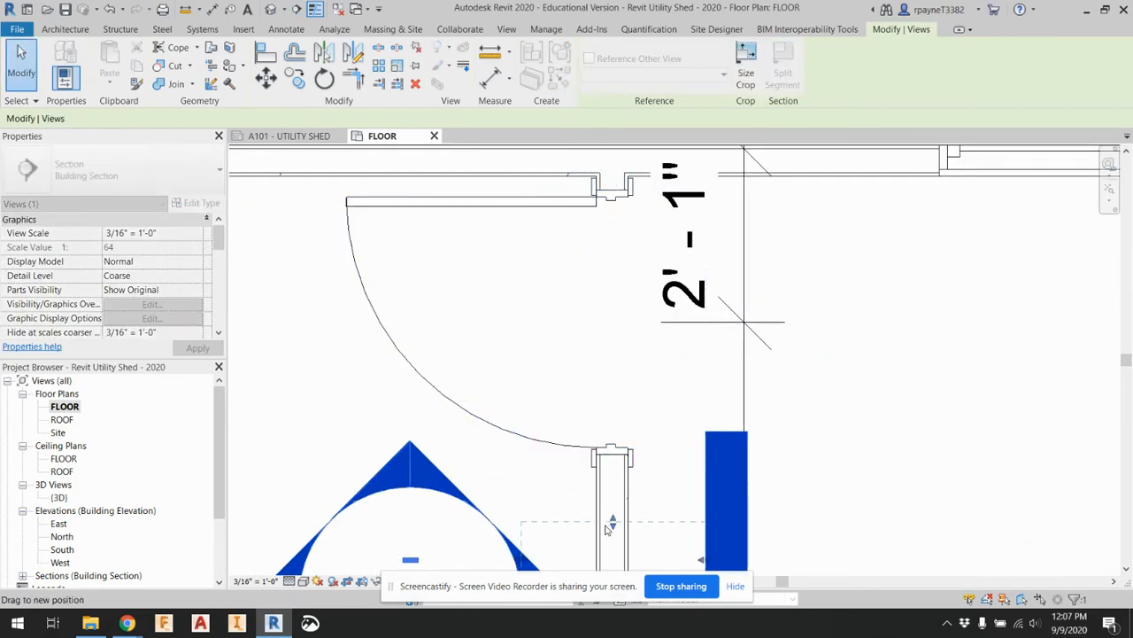
{"action": "scroll", "coordinate": [511, 321], "scroll_direction": "down", "scroll_amount": 6}
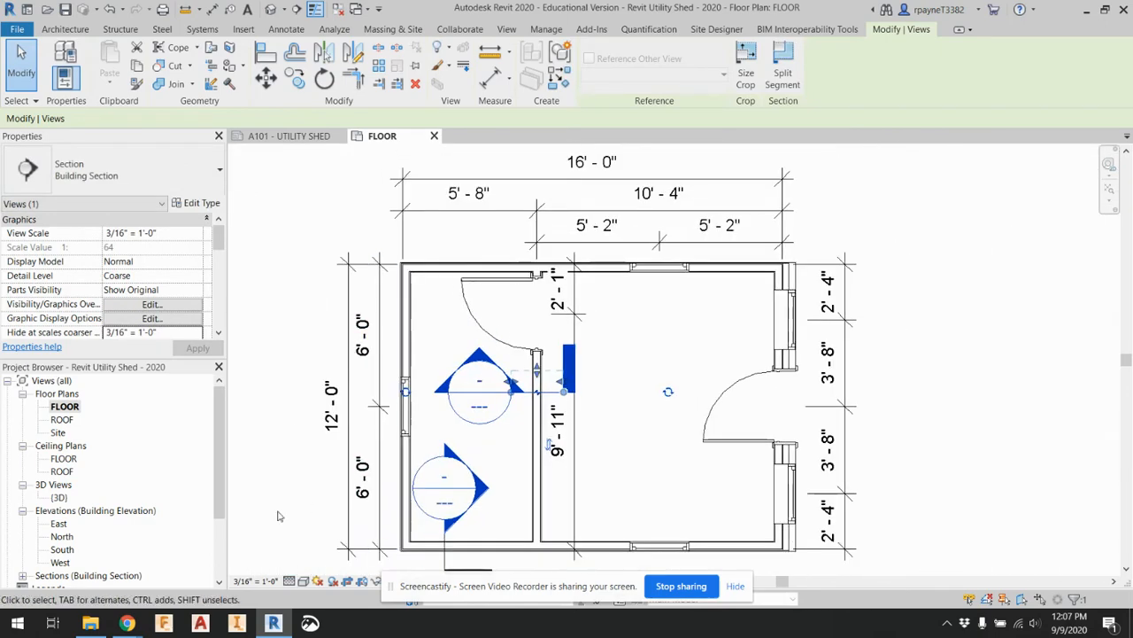
Open the Section 1 view and tighten its crop region to just above the roof and just below the floor
{"action": "left_click", "coordinate": [22, 575]}
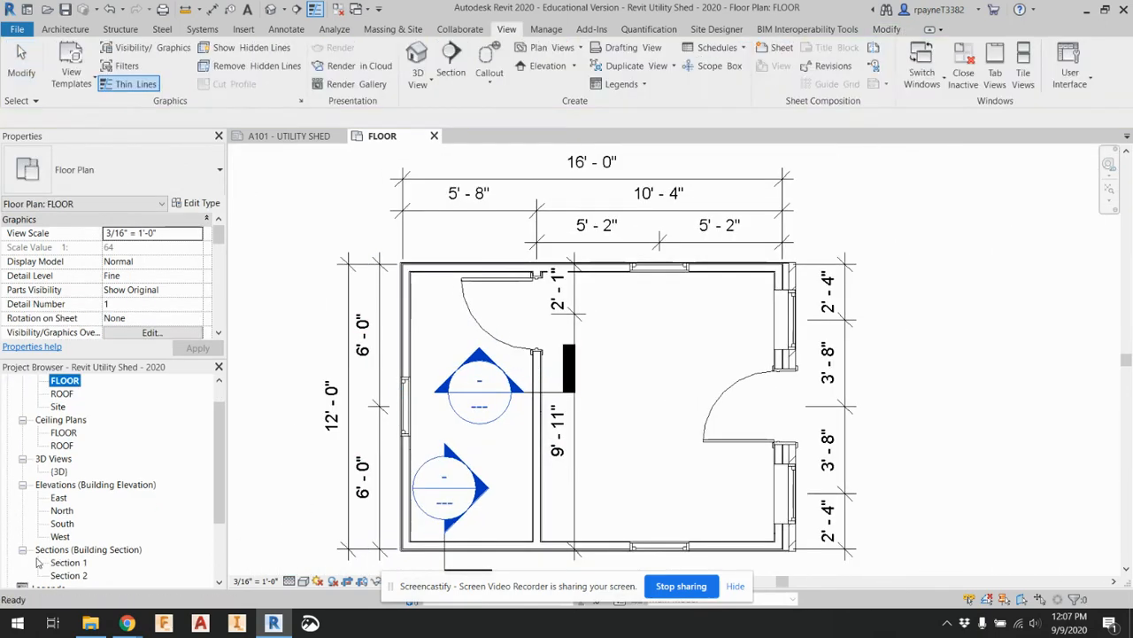
{"action": "scroll", "coordinate": [82, 527], "scroll_direction": "down", "scroll_amount": 1}
{"action": "double_click", "coordinate": [69, 511]}
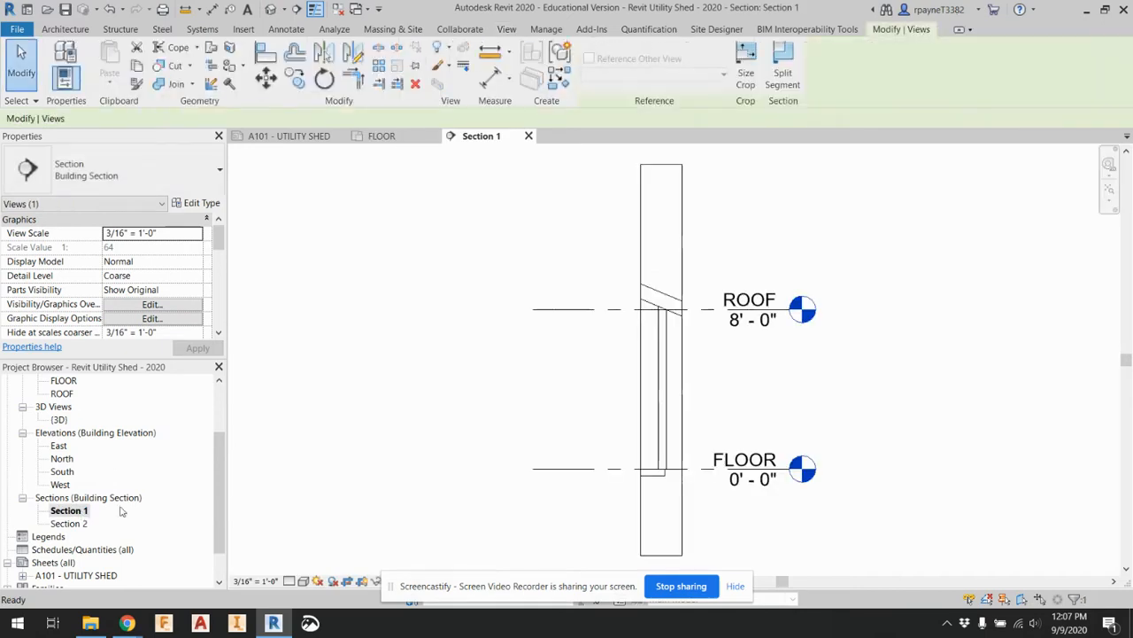
{"action": "left_click", "coordinate": [666, 166]}
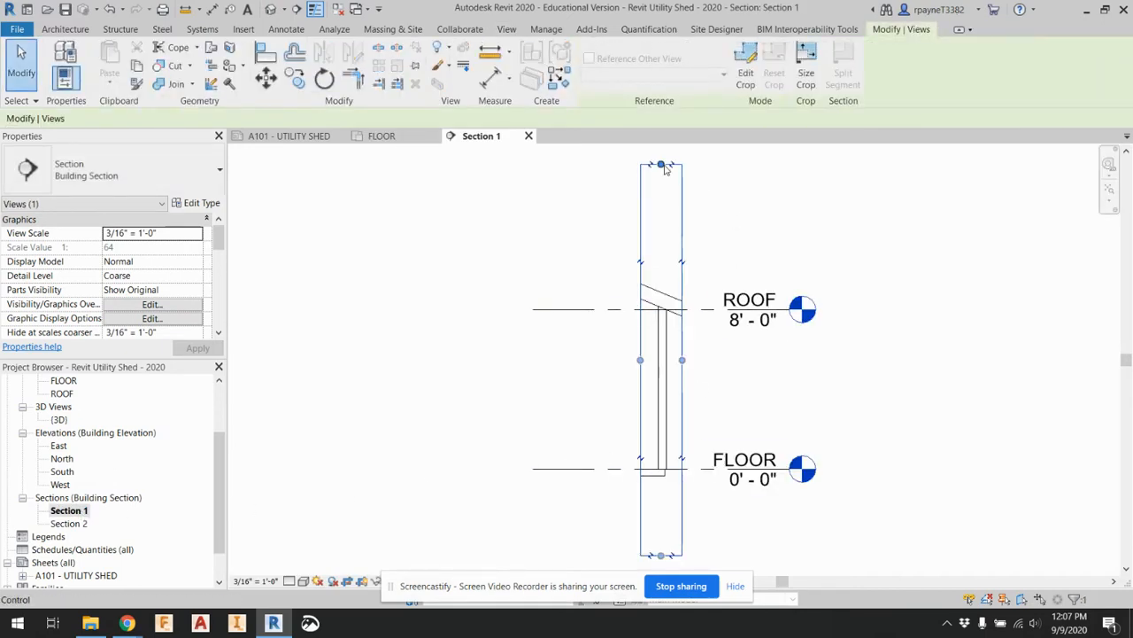
{"action": "left_click_drag", "start_coordinate": [662, 281], "coordinate": [661, 276]}
{"action": "left_click_drag", "start_coordinate": [661, 555], "coordinate": [661, 483]}
Set the Section 1 view's detail level to Fine and its scale to 3/8" = 1'-0"
{"action": "left_click", "coordinate": [288, 581]}
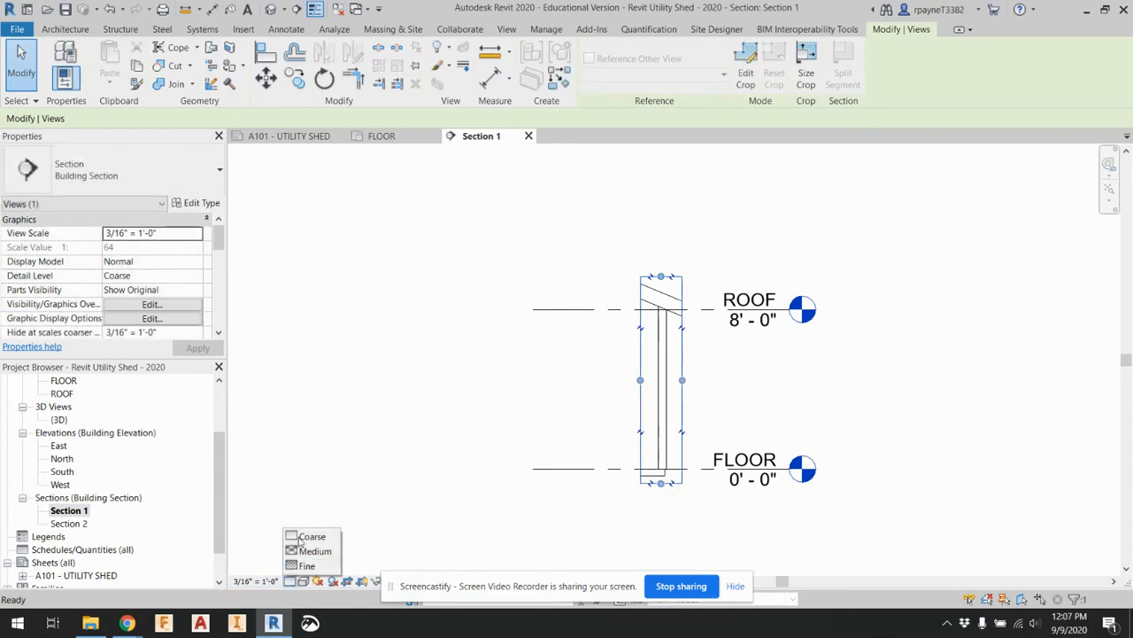
{"action": "left_click", "coordinate": [306, 565]}
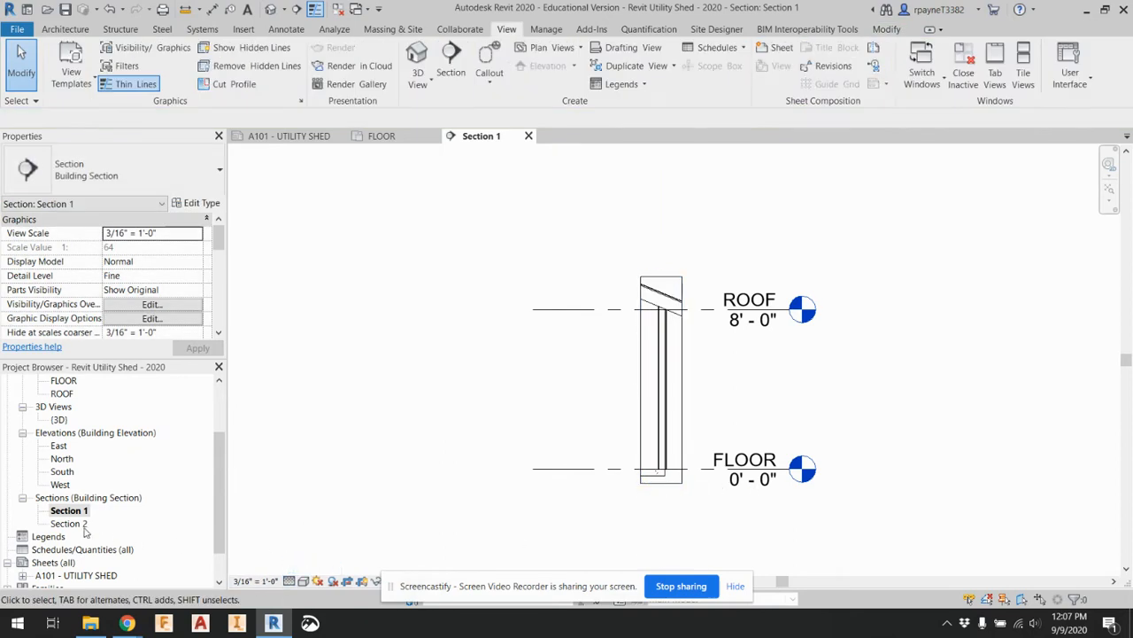
{"action": "left_click", "coordinate": [257, 581]}
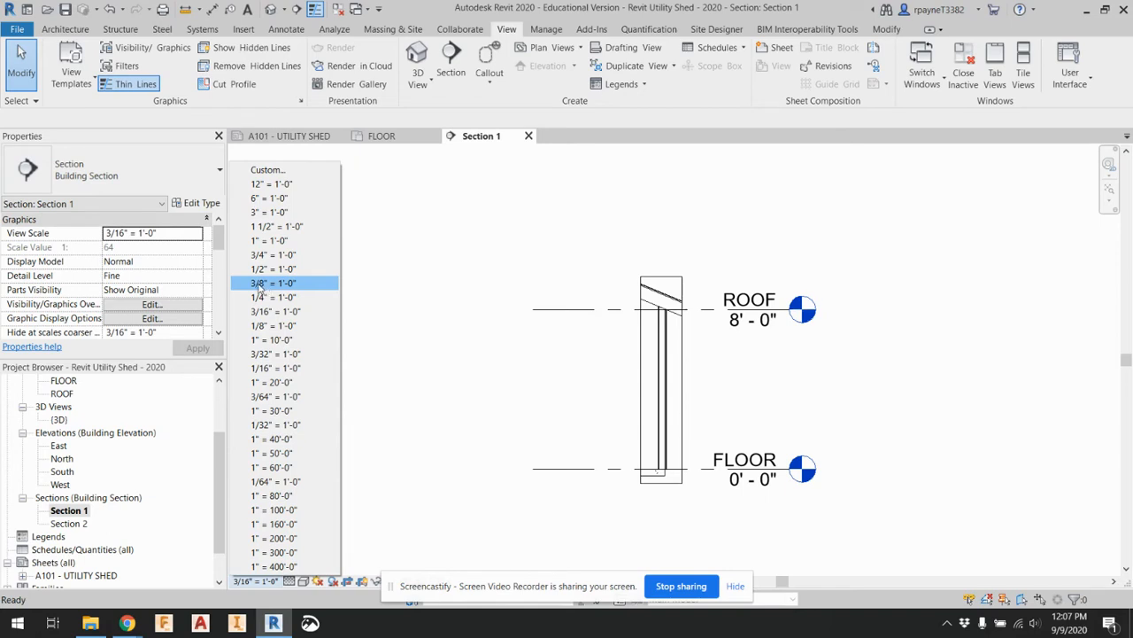
{"action": "left_click", "coordinate": [258, 284]}
Open the Section 2 view and set its detail level to Fine
{"action": "double_click", "coordinate": [68, 523]}
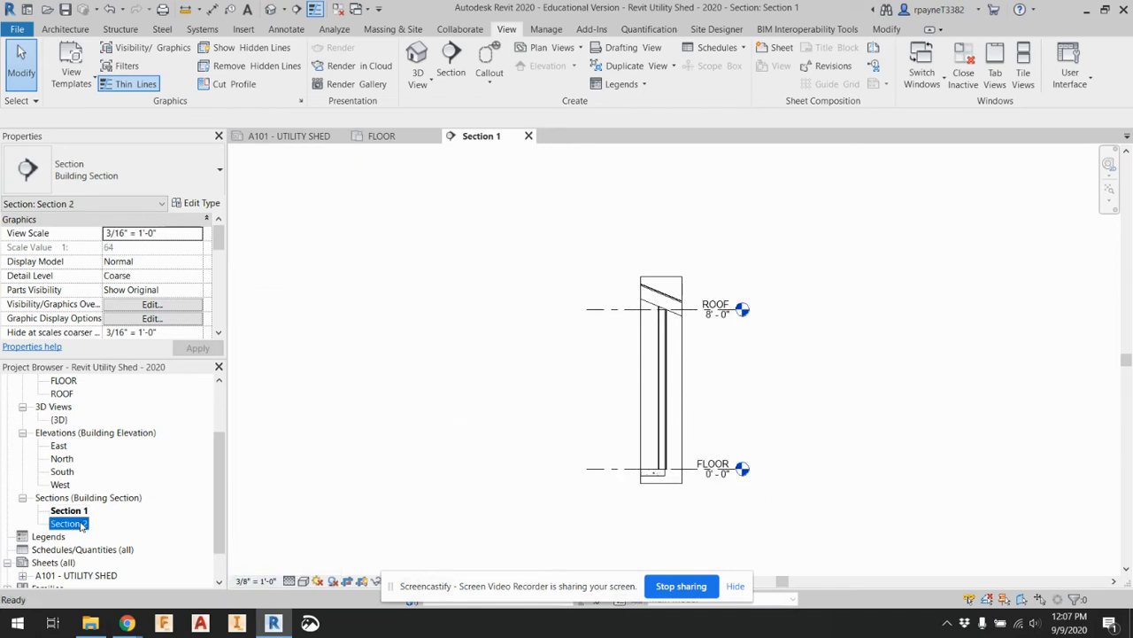
{"action": "left_click", "coordinate": [289, 580]}
{"action": "left_click", "coordinate": [301, 570]}
Tighten Section 2's crop region to just above the roof and just below the floor slab
{"action": "left_click", "coordinate": [663, 174]}
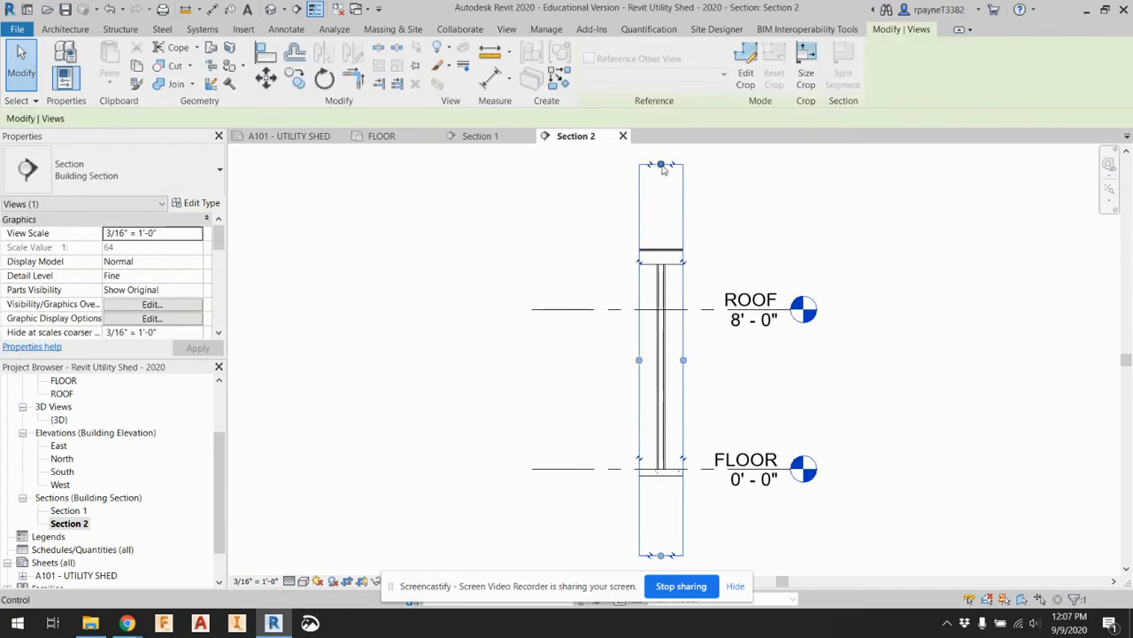
{"action": "left_click_drag", "start_coordinate": [660, 165], "coordinate": [661, 241]}
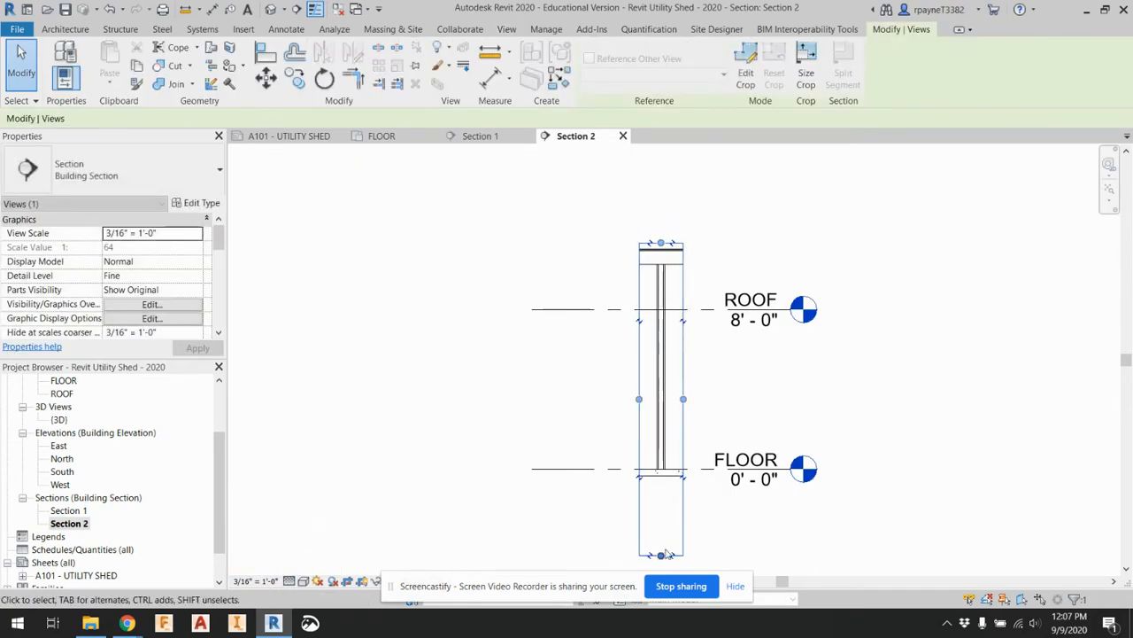
{"action": "left_click_drag", "start_coordinate": [660, 555], "coordinate": [670, 484]}
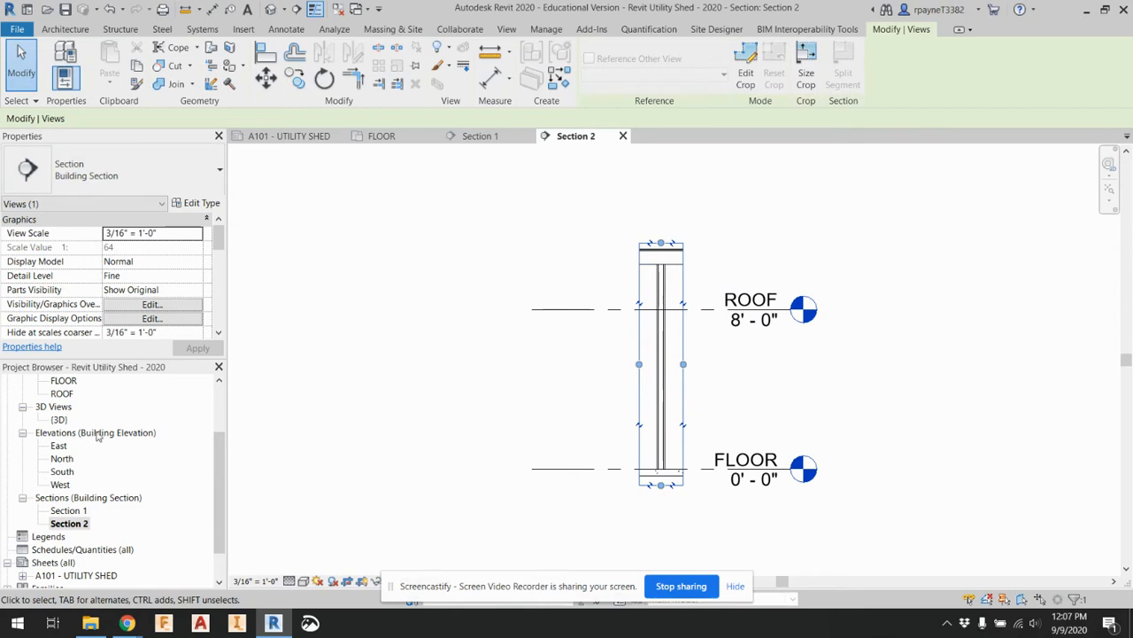
Review the FLOOR plan and Section 1, then set the Section 2 view scale to 1/4" = 1'-0"
{"action": "scroll", "coordinate": [97, 435], "scroll_direction": "up", "scroll_amount": 2}
{"action": "double_click", "coordinate": [70, 406]}
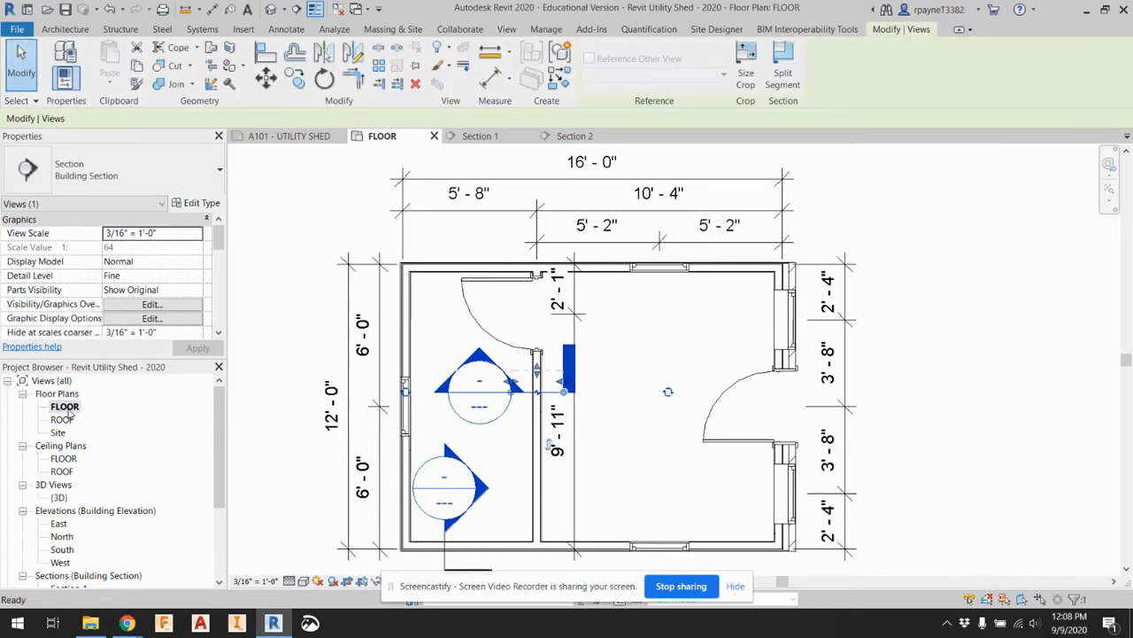
{"action": "scroll", "coordinate": [76, 502], "scroll_direction": "down", "scroll_amount": 1}
{"action": "double_click", "coordinate": [75, 552]}
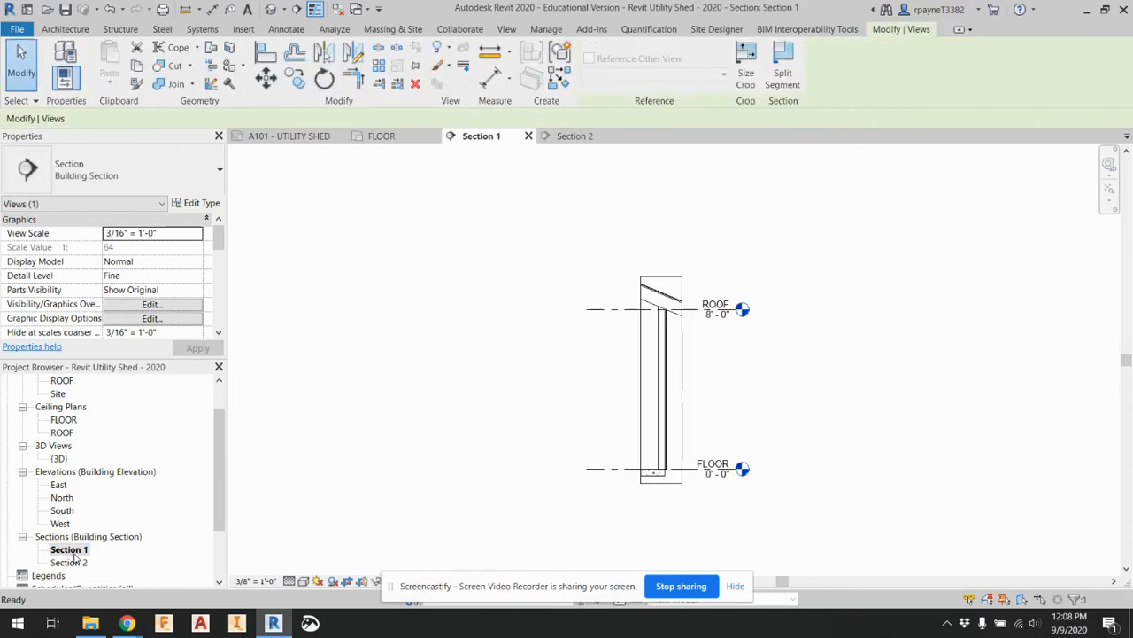
{"action": "double_click", "coordinate": [74, 561]}
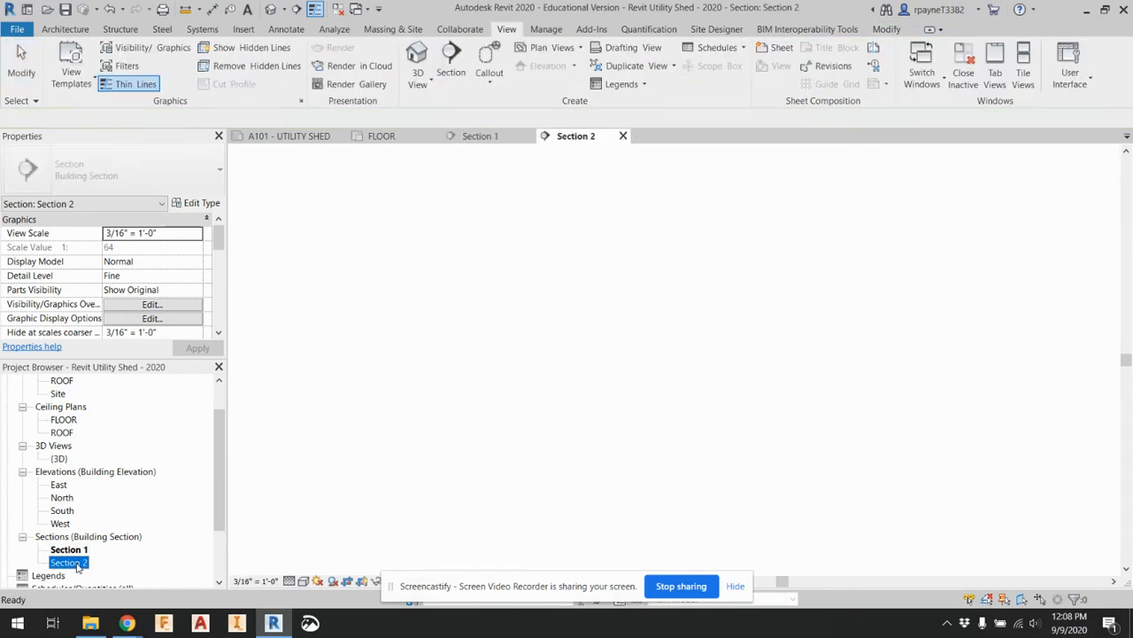
{"action": "left_click", "coordinate": [241, 581]}
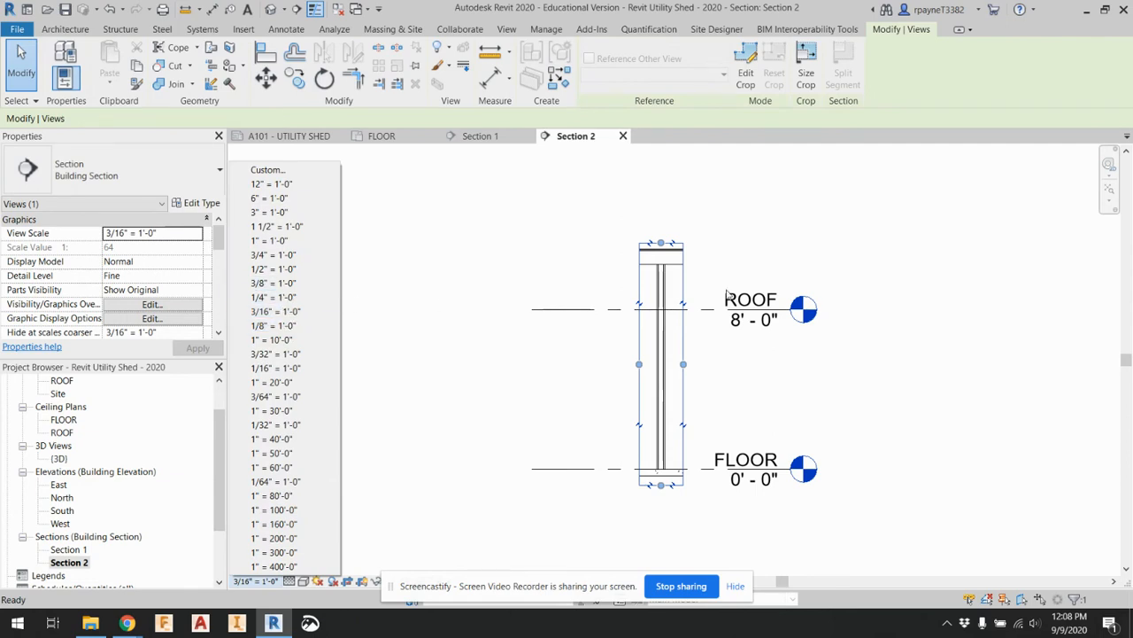
{"action": "left_click", "coordinate": [274, 297]}
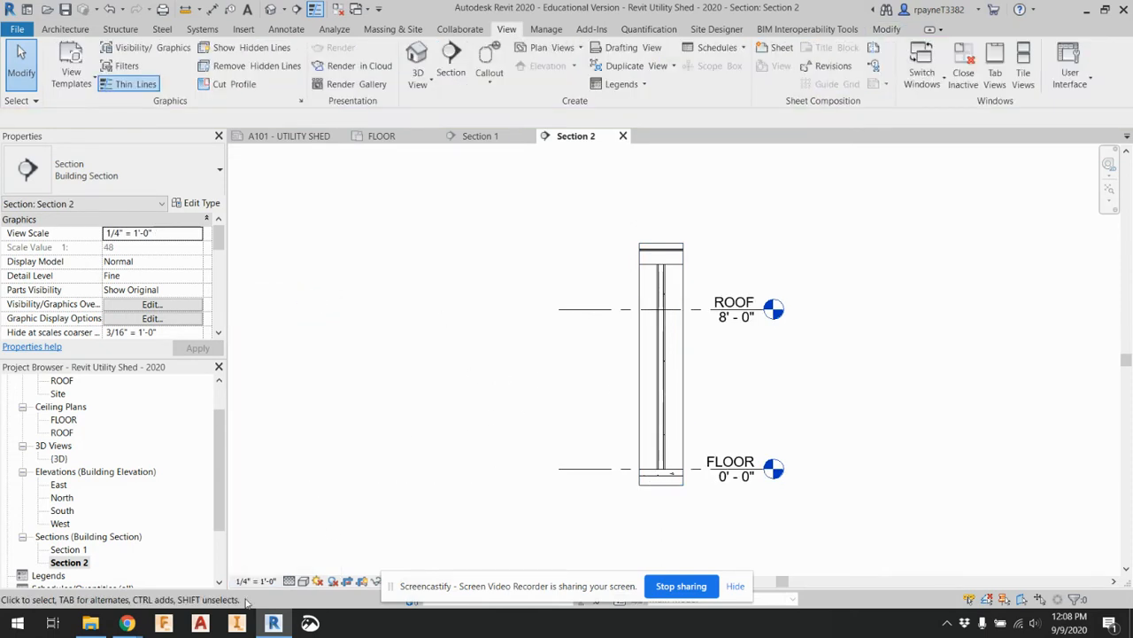
Rename the Section 1 view as EXTERIOR WALL SECTION
{"action": "left_click_drag", "start_coordinate": [406, 583], "coordinate": [561, 586]}
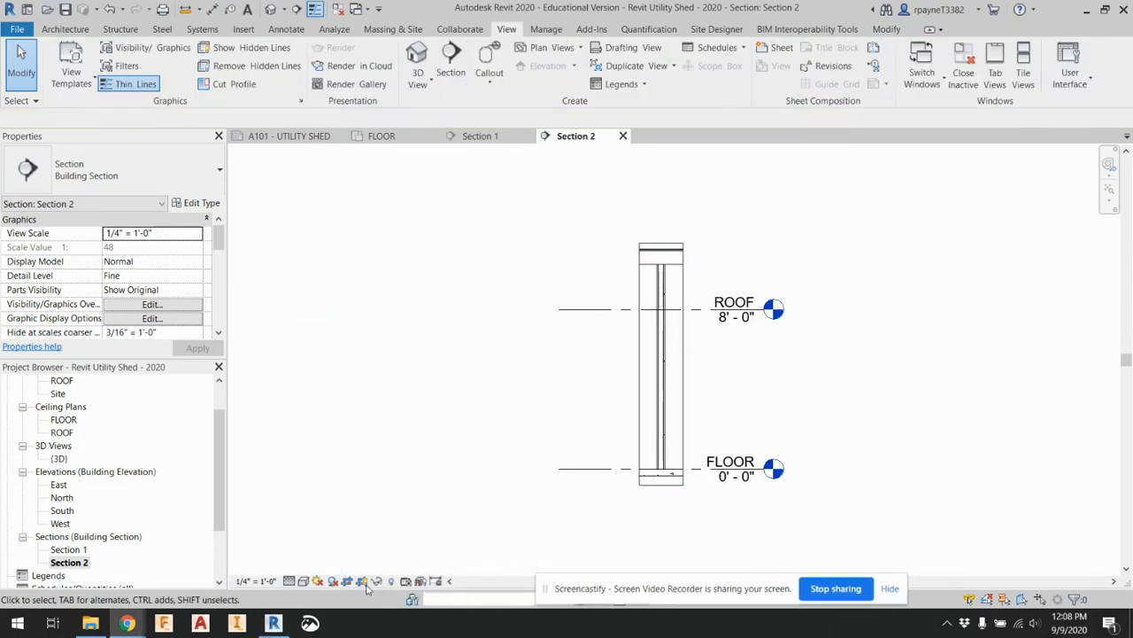
{"action": "double_click", "coordinate": [69, 549]}
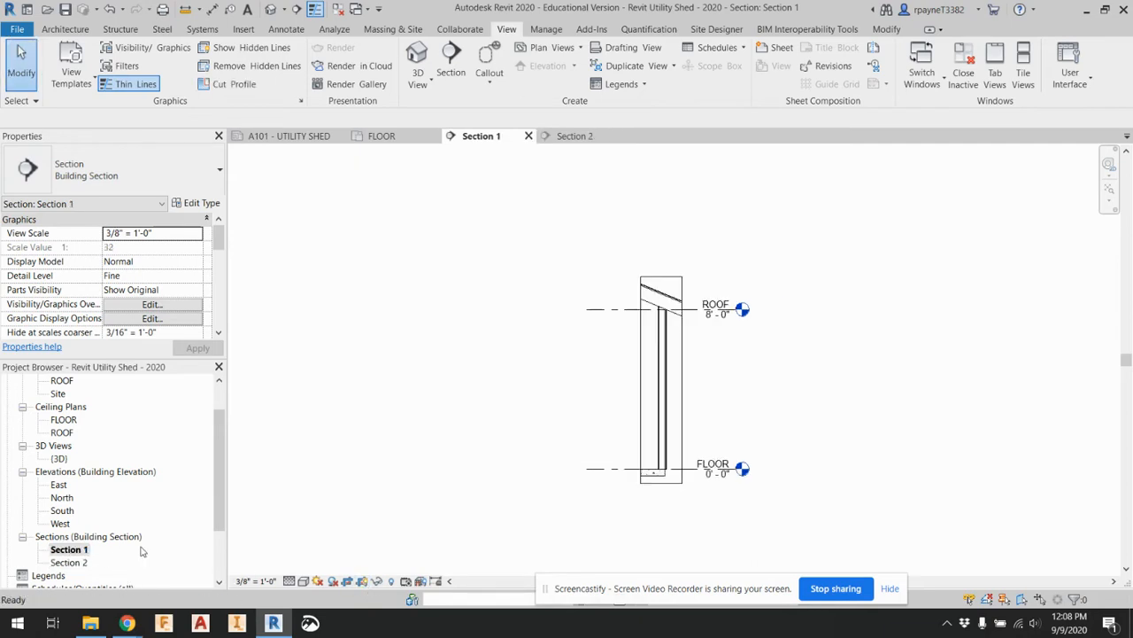
{"action": "right_click", "coordinate": [74, 551]}
{"action": "left_click", "coordinate": [133, 445]}
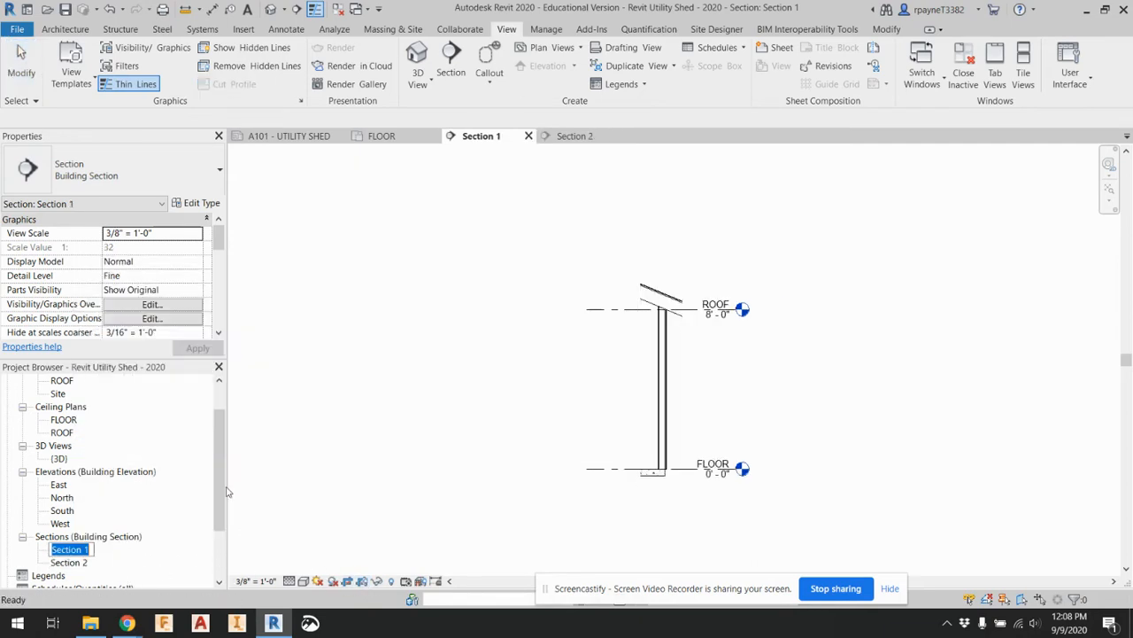
{"action": "type", "text": "EXT"}
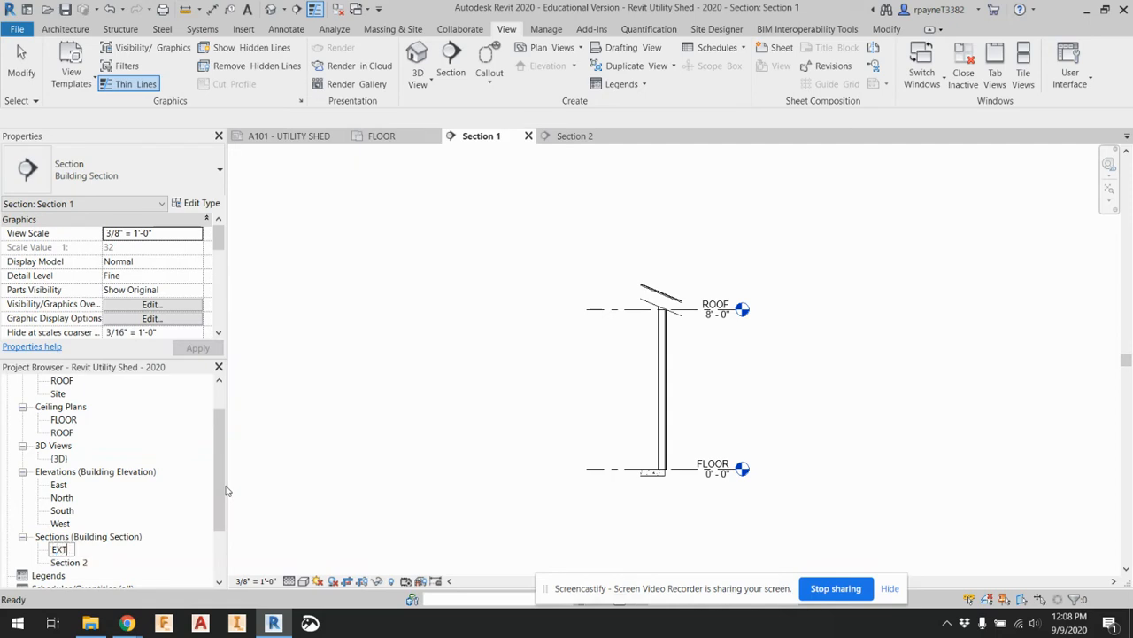
{"action": "type", "text": "ERIOR WALL SECTION"}
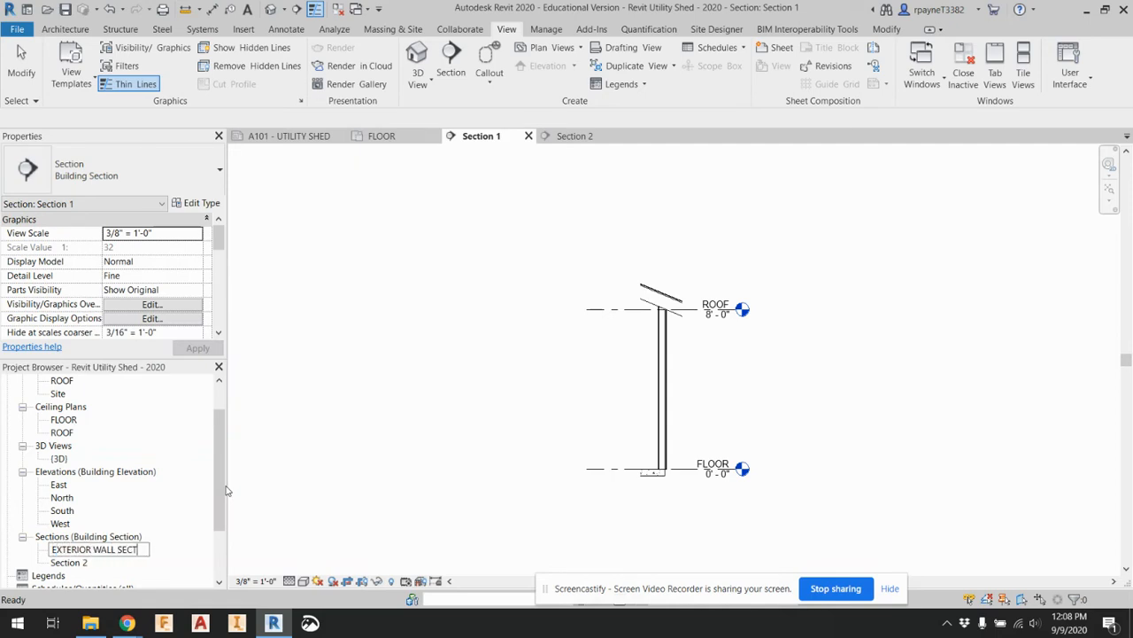
Rename the Section 2 view as INTERIOR WALL SECTION
{"action": "double_click", "coordinate": [107, 564]}
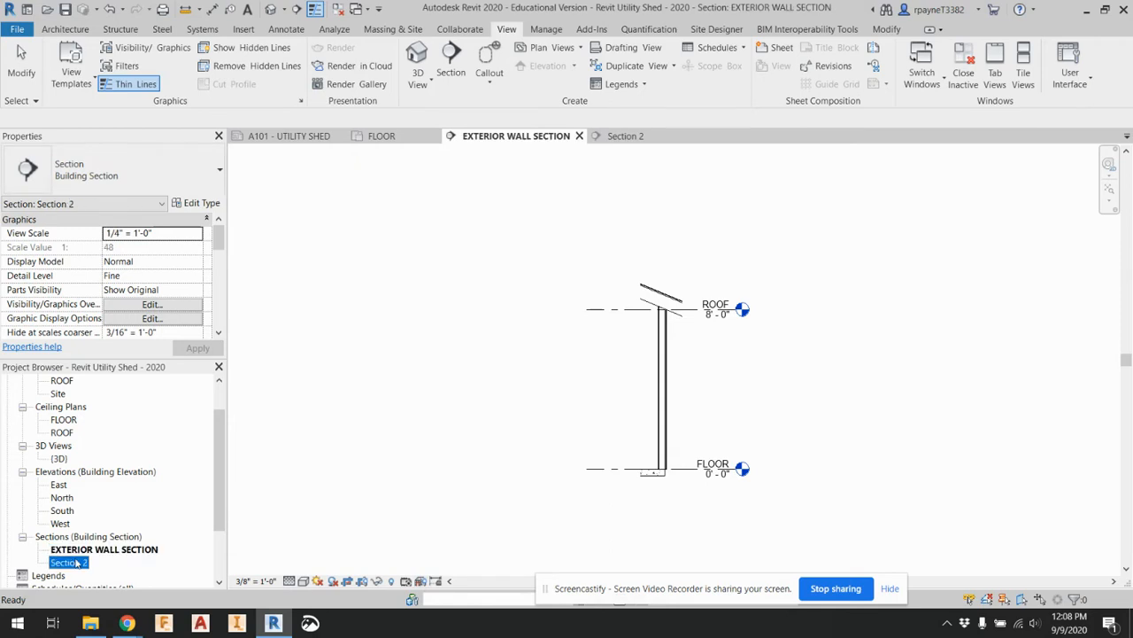
{"action": "right_click", "coordinate": [78, 566]}
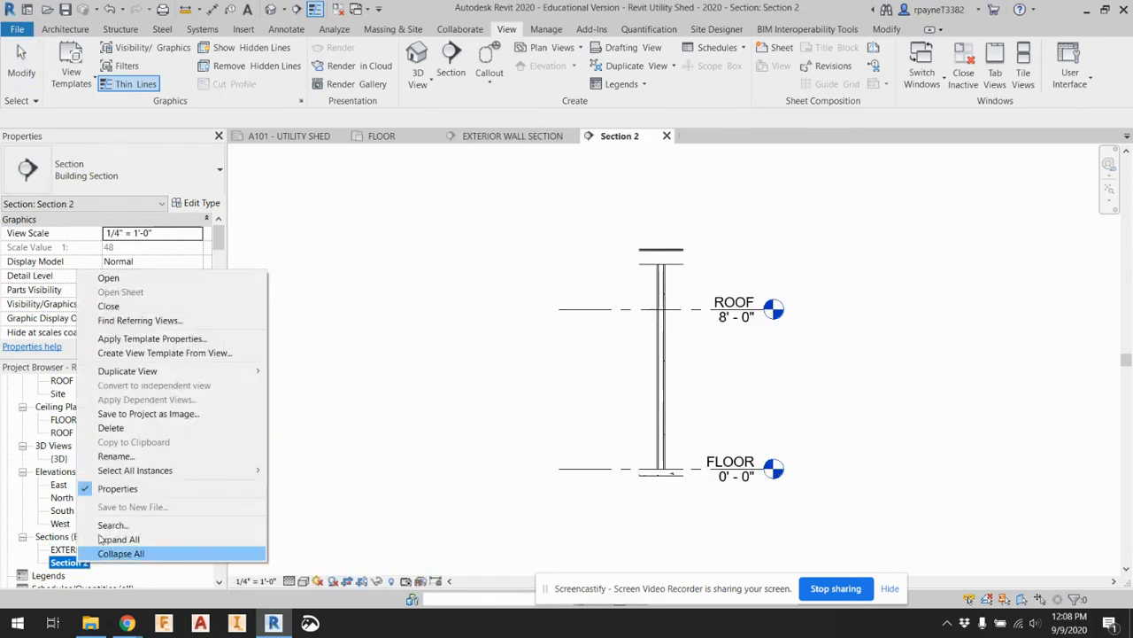
{"action": "left_click", "coordinate": [125, 457]}
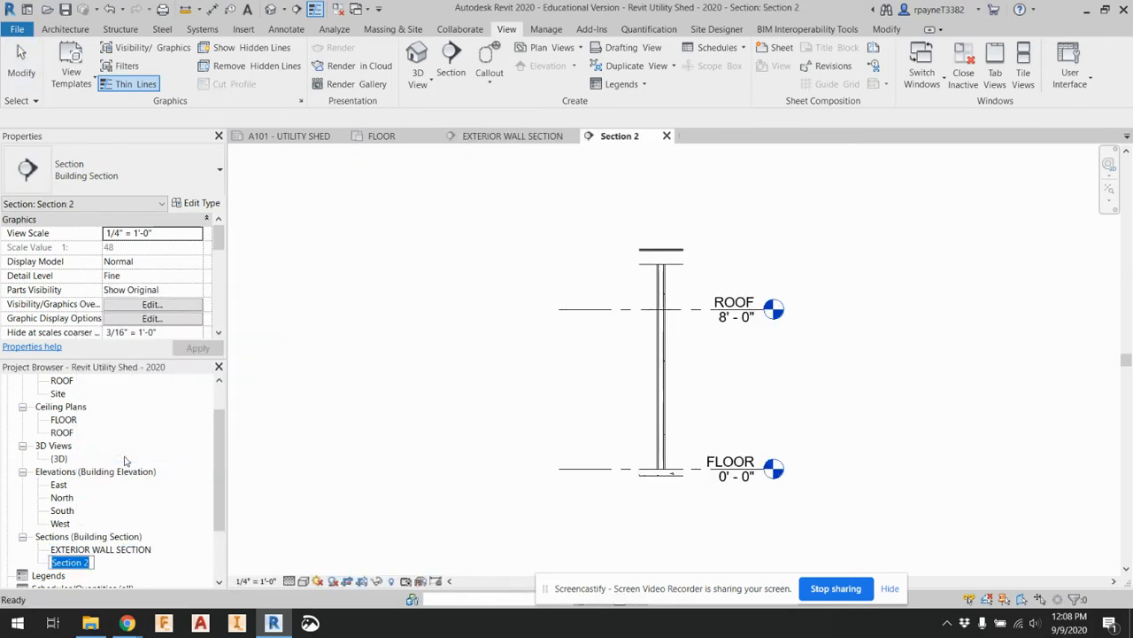
{"action": "type", "text": "INTERIOR WALL SECTION"}
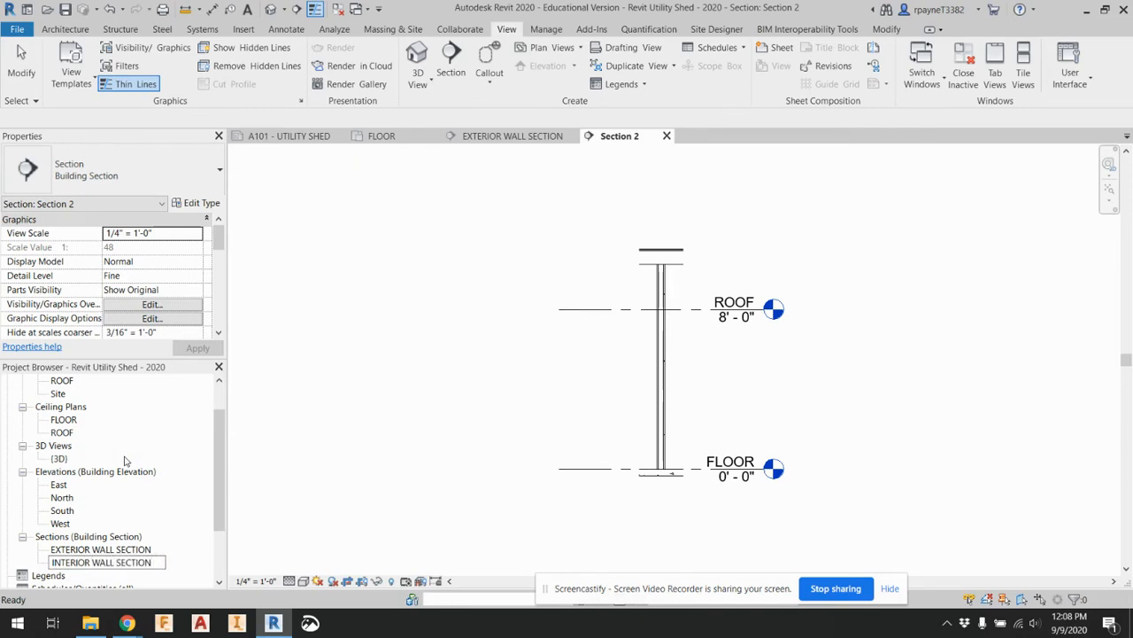
{"action": "left_click", "coordinate": [296, 492]}
Open sheet A101 - UTILITY SHED and place the EXTERIOR WALL SECTION view between the floor plan and the 3D view
{"action": "left_click", "coordinate": [86, 551]}
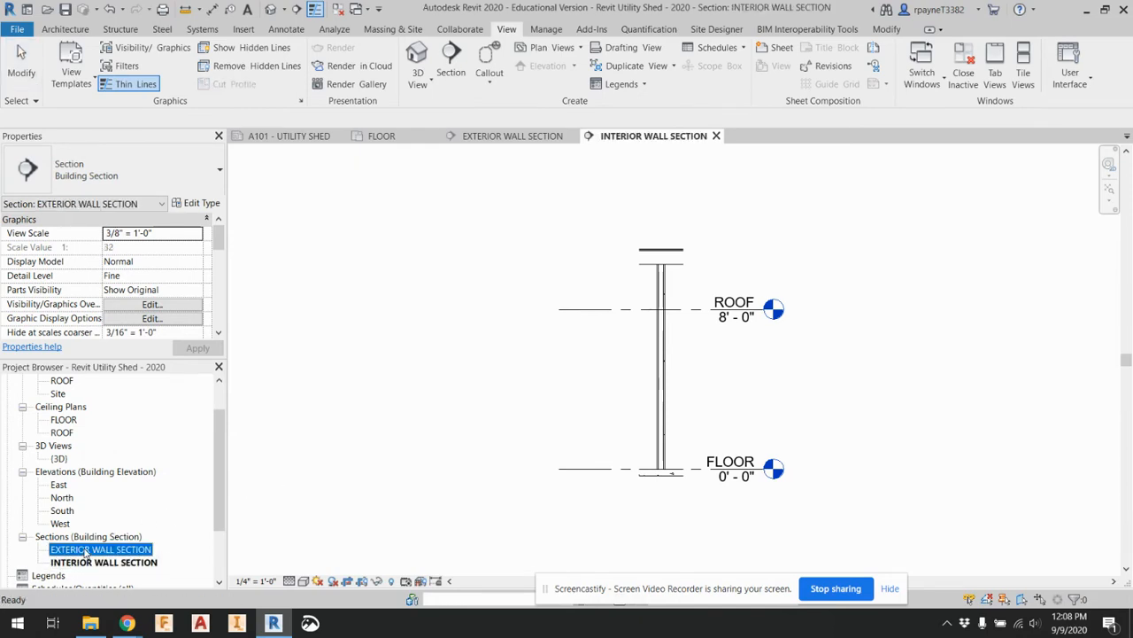
{"action": "double_click", "coordinate": [86, 551]}
{"action": "scroll", "coordinate": [86, 552], "scroll_direction": "down", "scroll_amount": 1}
{"action": "double_click", "coordinate": [76, 562]}
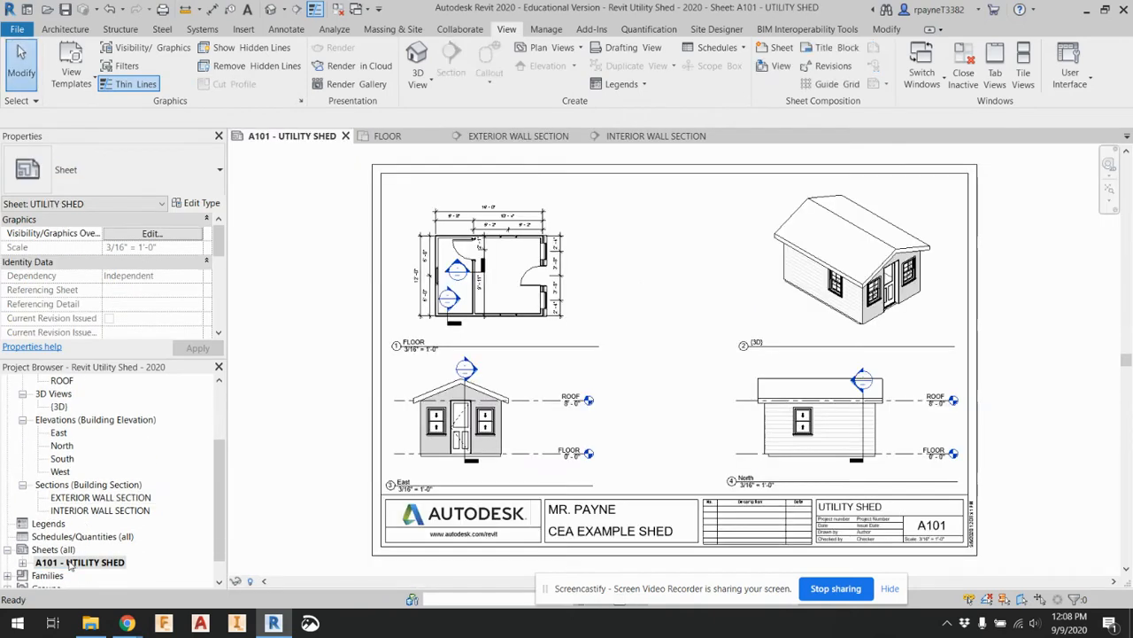
{"action": "left_click", "coordinate": [91, 498]}
{"action": "left_click_drag", "start_coordinate": [262, 456], "coordinate": [642, 305]}
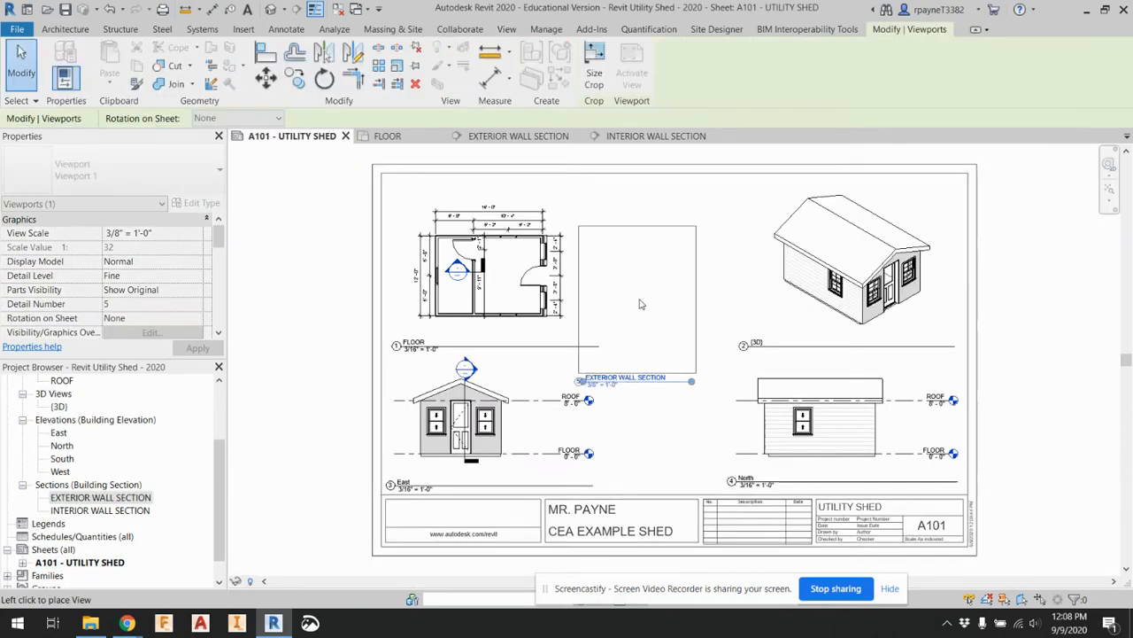
{"action": "left_click", "coordinate": [671, 266]}
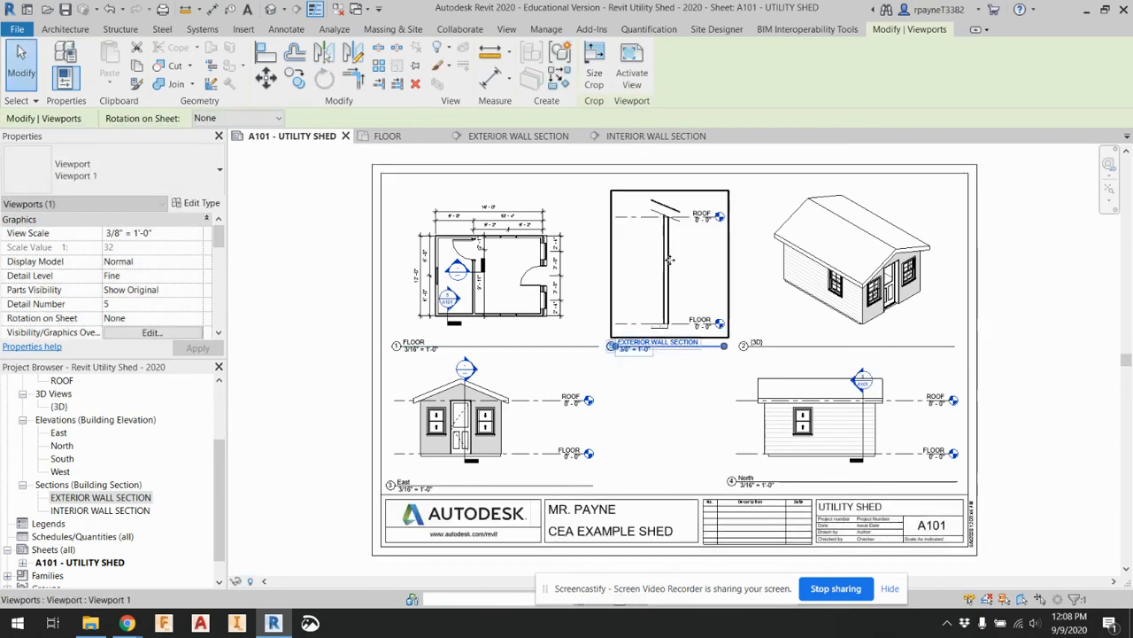
Place the INTERIOR WALL SECTION view on the sheet between the East and North elevations
{"action": "left_click_drag", "start_coordinate": [88, 510], "coordinate": [635, 440]}
{"action": "left_click", "coordinate": [668, 421]}
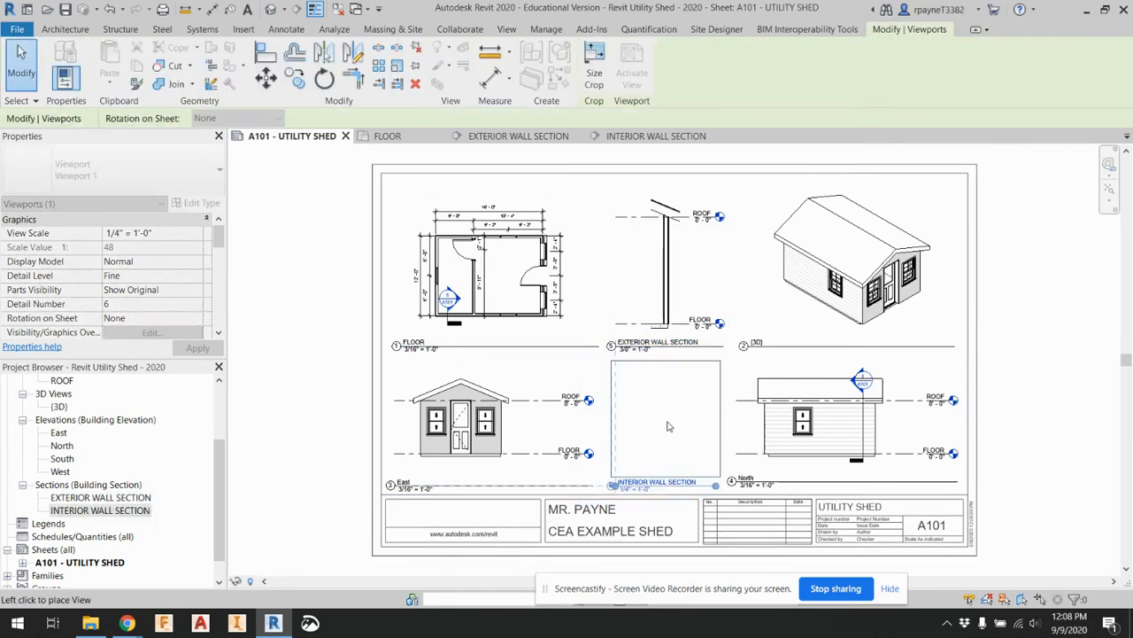
{"action": "left_click", "coordinate": [1054, 383]}
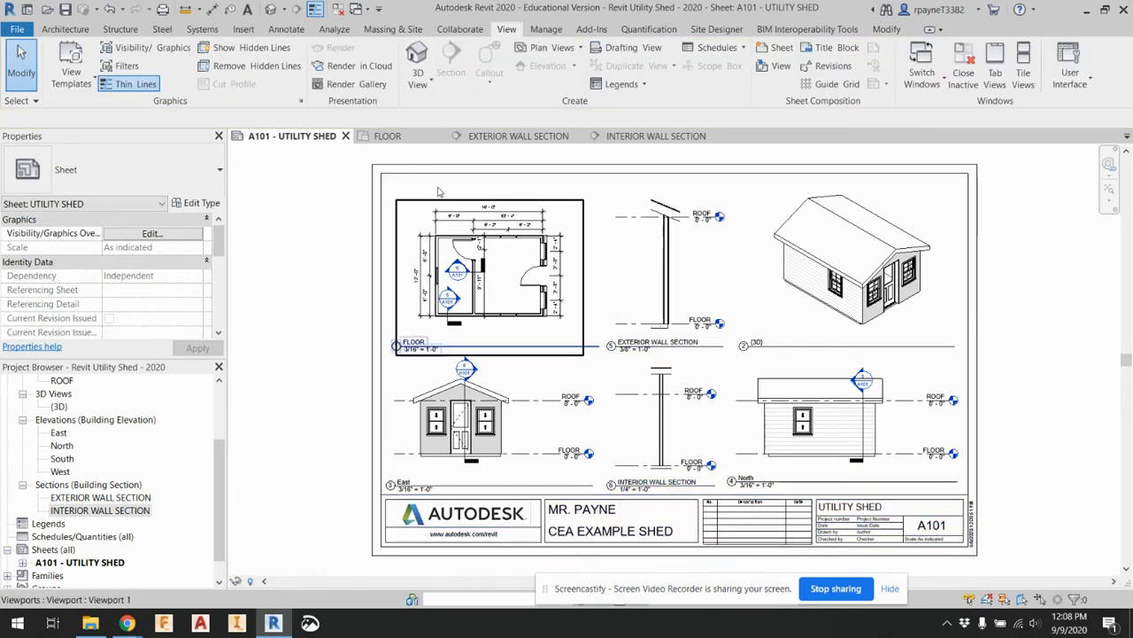
Open the EXTERIOR WALL SECTION view and examine how the wall's base meets the edge of the concrete floor slab
{"action": "double_click", "coordinate": [131, 497]}
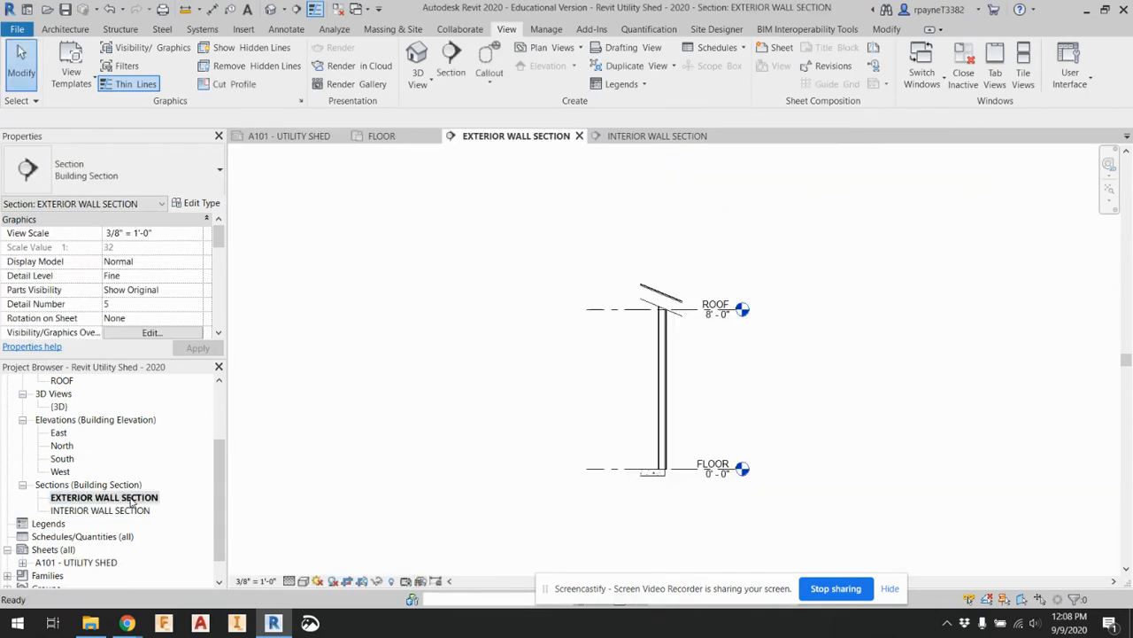
{"action": "scroll", "coordinate": [721, 451], "scroll_direction": "up", "scroll_amount": 3}
{"action": "scroll", "coordinate": [595, 527], "scroll_direction": "up", "scroll_amount": 2}
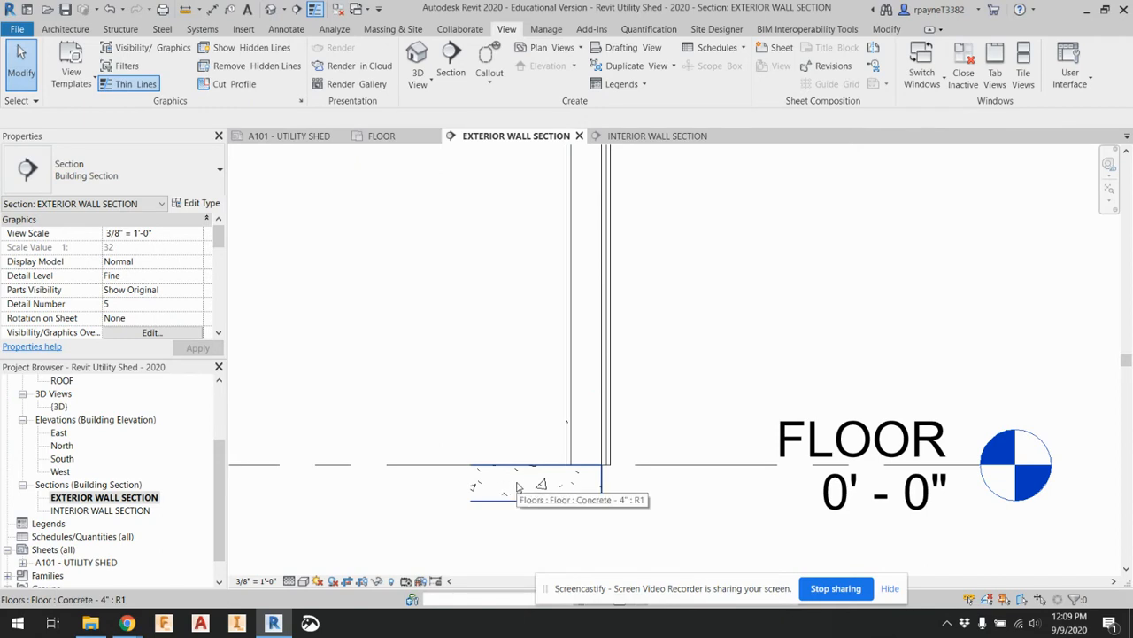
{"action": "scroll", "coordinate": [610, 466], "scroll_direction": "up", "scroll_amount": 4}
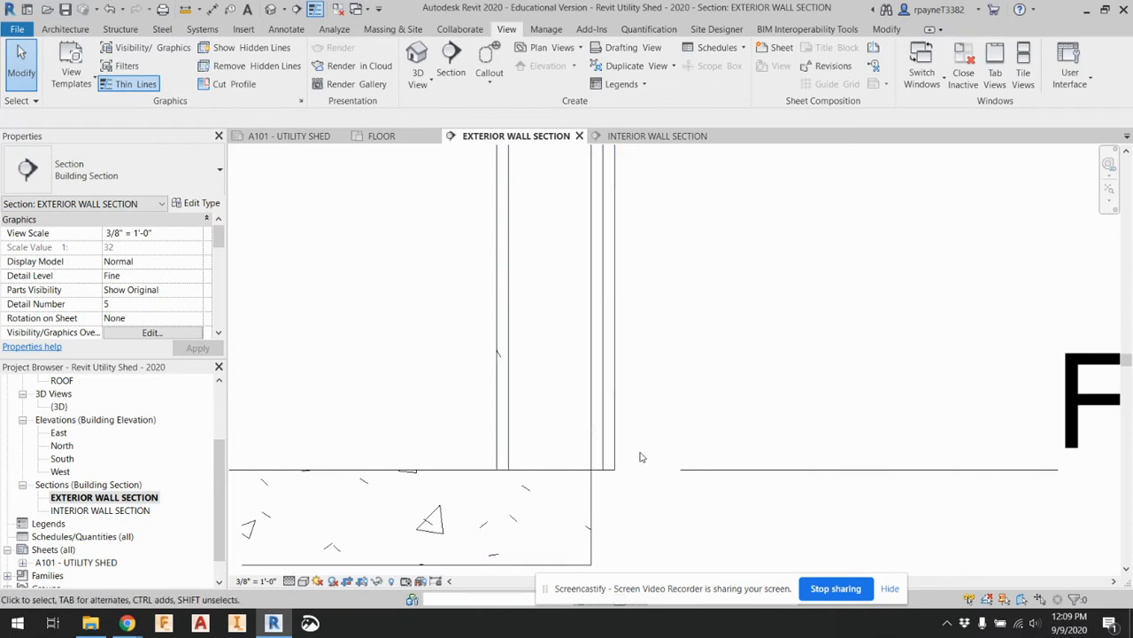
{"action": "right_click", "coordinate": [587, 526]}
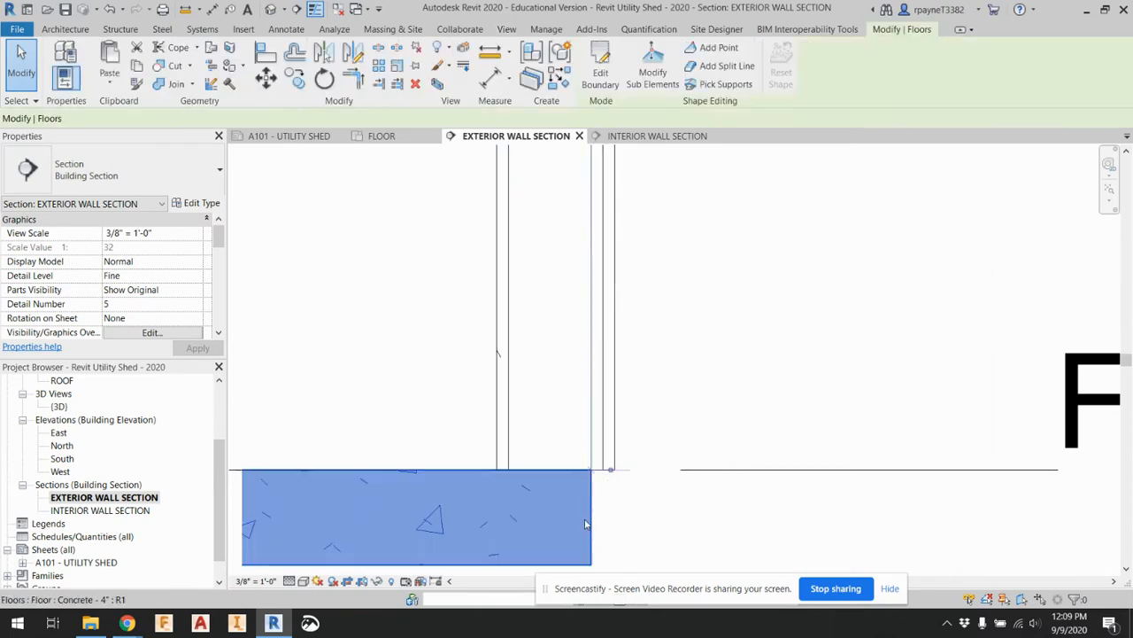
{"action": "left_click", "coordinate": [813, 404]}
{"action": "left_click", "coordinate": [618, 527]}
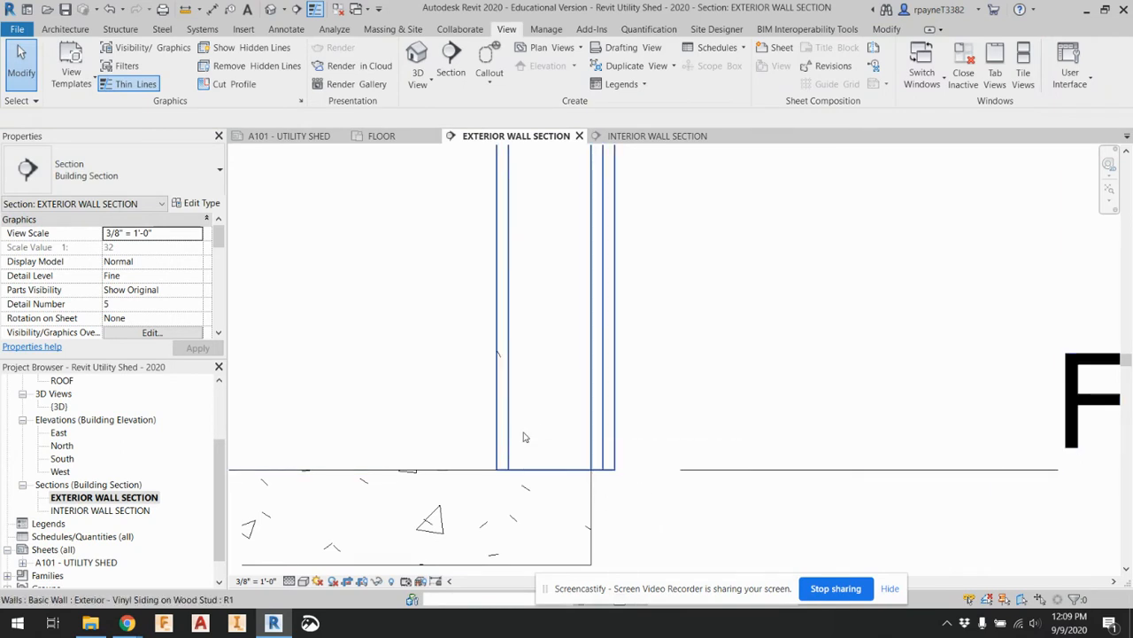
Open the exterior wall's type properties with the preview set to the section view, and start editing the wall's structure
{"action": "left_click", "coordinate": [550, 429]}
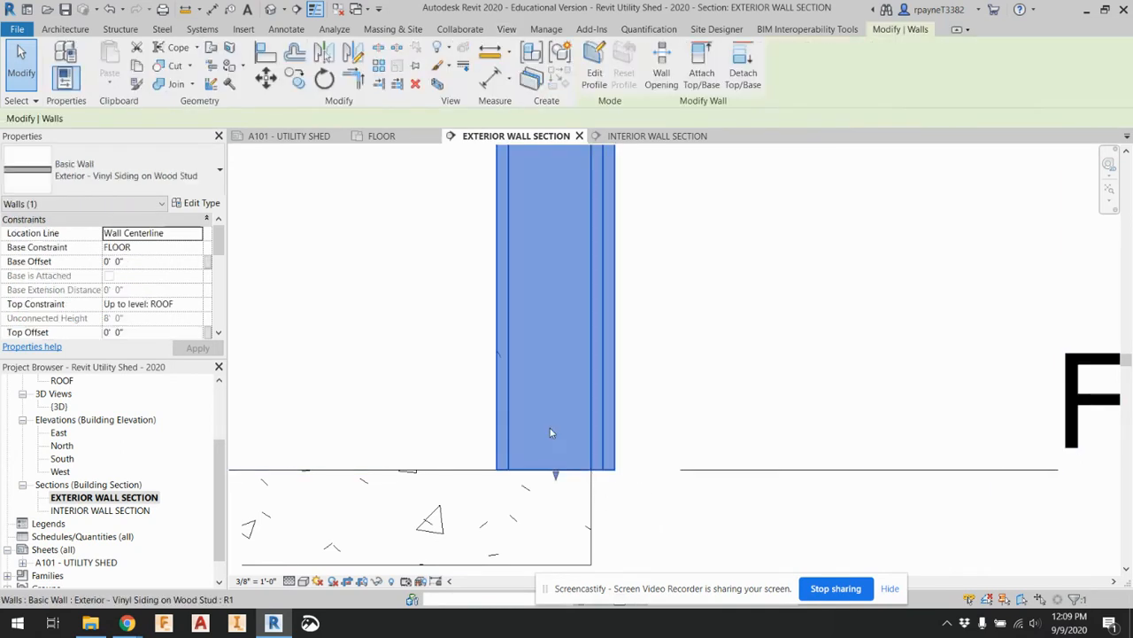
{"action": "left_click", "coordinate": [199, 204]}
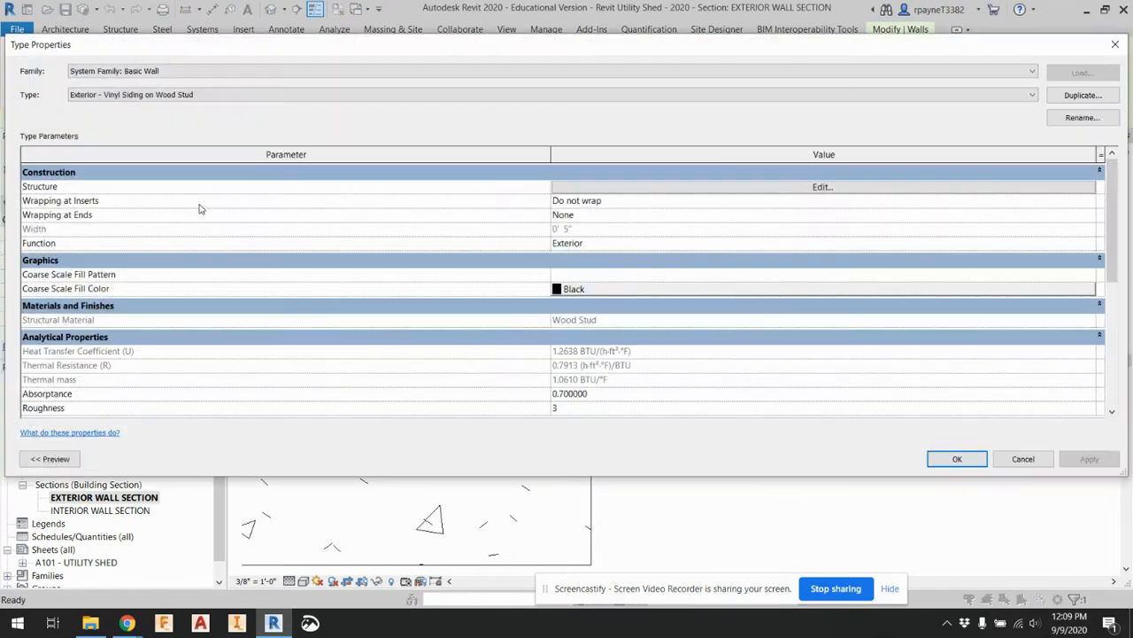
{"action": "left_click", "coordinate": [50, 459]}
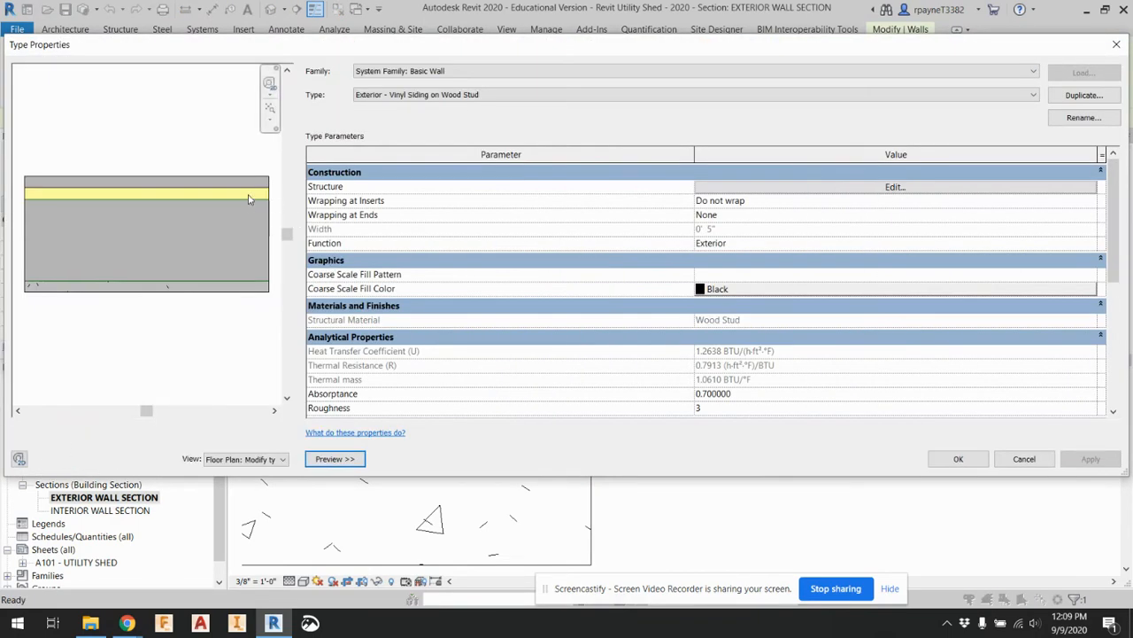
{"action": "left_click", "coordinate": [230, 460]}
{"action": "left_click", "coordinate": [235, 481]}
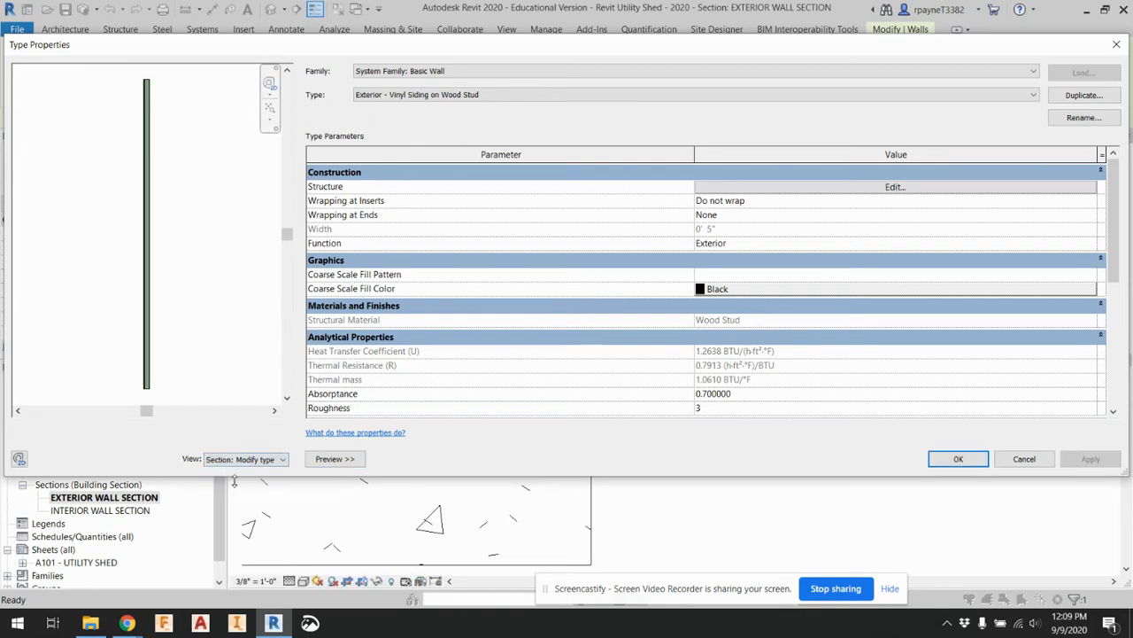
{"action": "scroll", "coordinate": [150, 381], "scroll_direction": "up", "scroll_amount": 5}
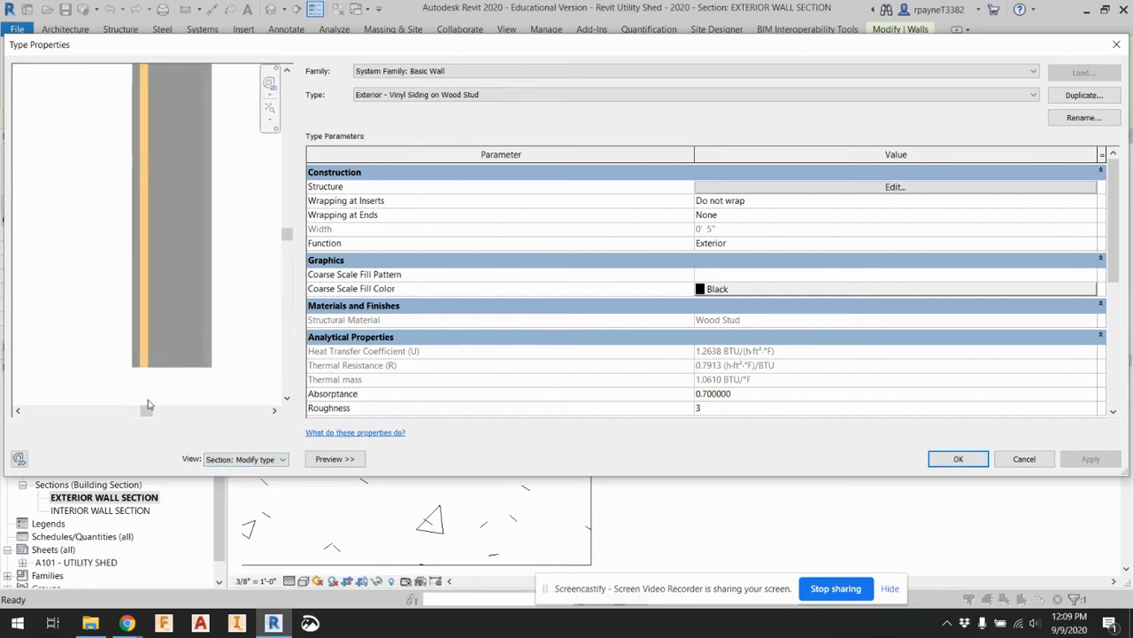
{"action": "scroll", "coordinate": [151, 371], "scroll_direction": "down", "scroll_amount": 3}
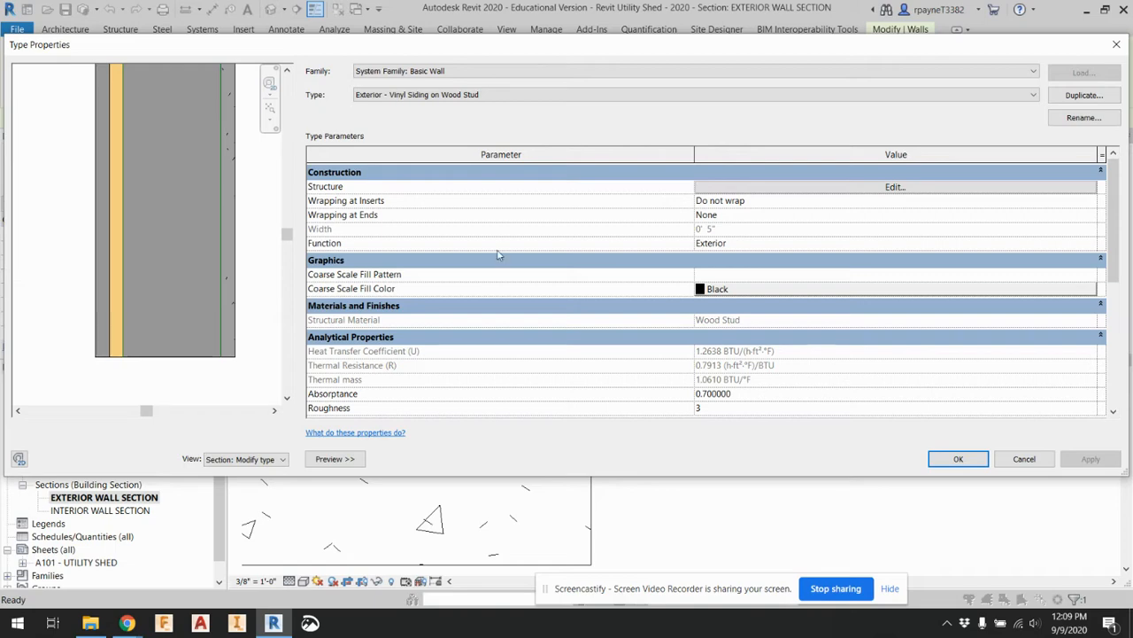
{"action": "left_click", "coordinate": [778, 187]}
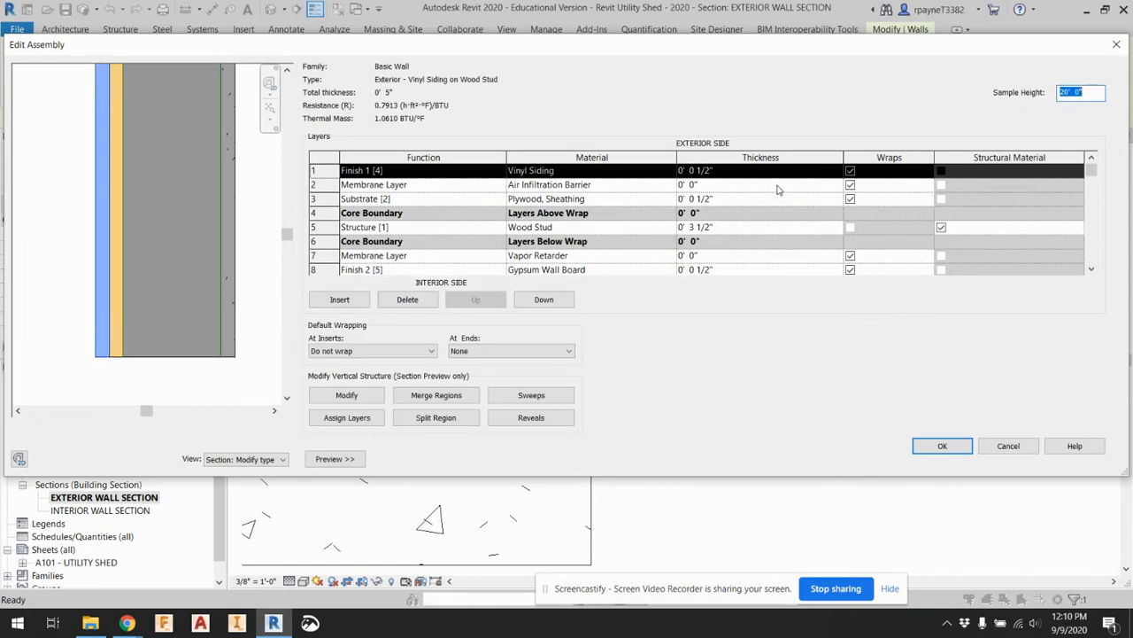
Switch the assembly preview to the floor plan and back to the section view, focusing on the base of the wall
{"action": "left_click", "coordinate": [341, 396]}
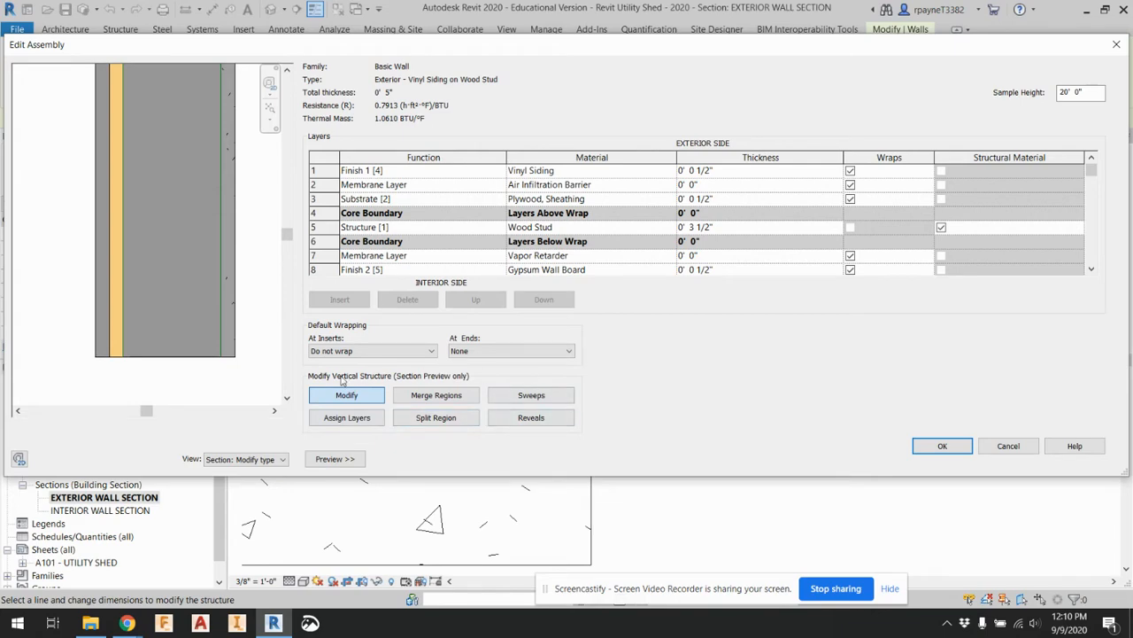
{"action": "left_click", "coordinate": [263, 461]}
{"action": "left_click", "coordinate": [252, 470]}
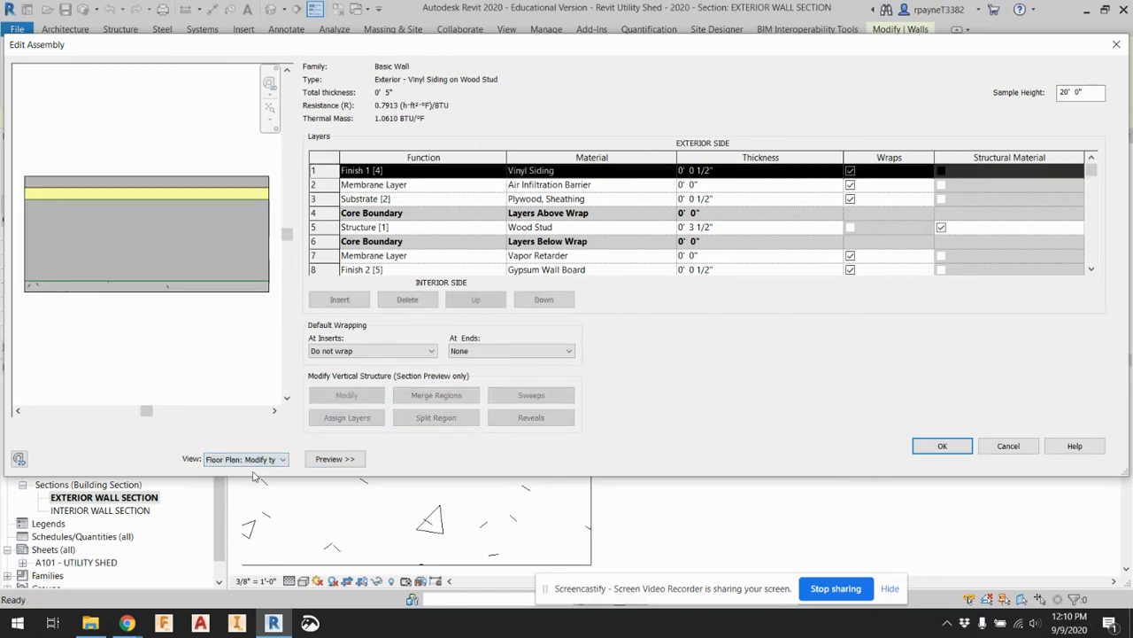
{"action": "left_click", "coordinate": [250, 459]}
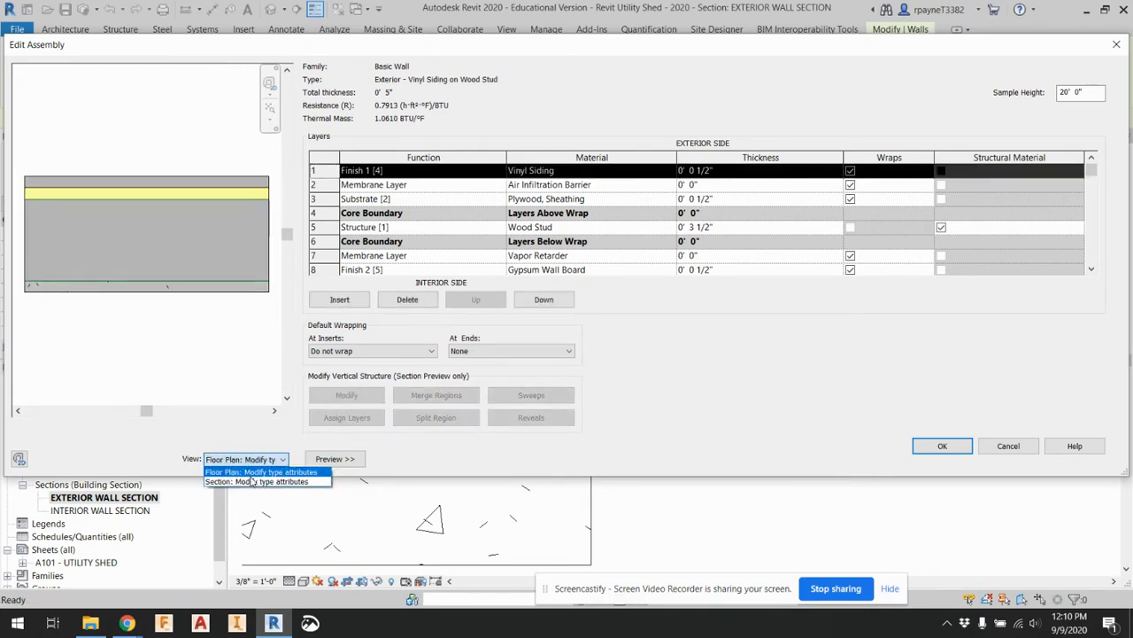
{"action": "left_click", "coordinate": [256, 481]}
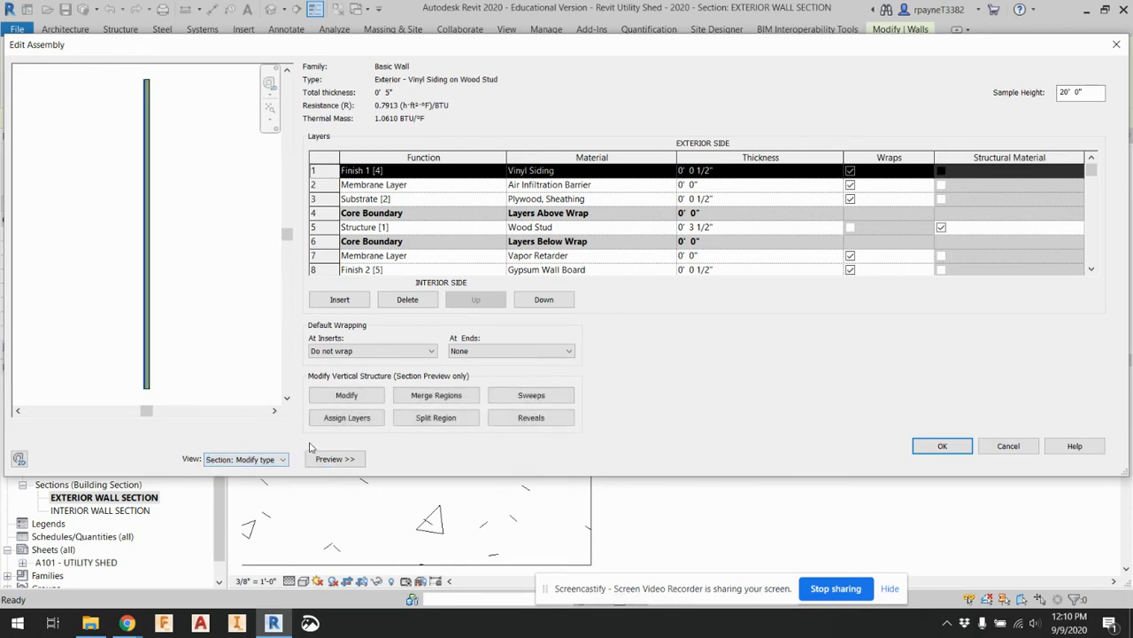
{"action": "scroll", "coordinate": [159, 394], "scroll_direction": "up", "scroll_amount": 5}
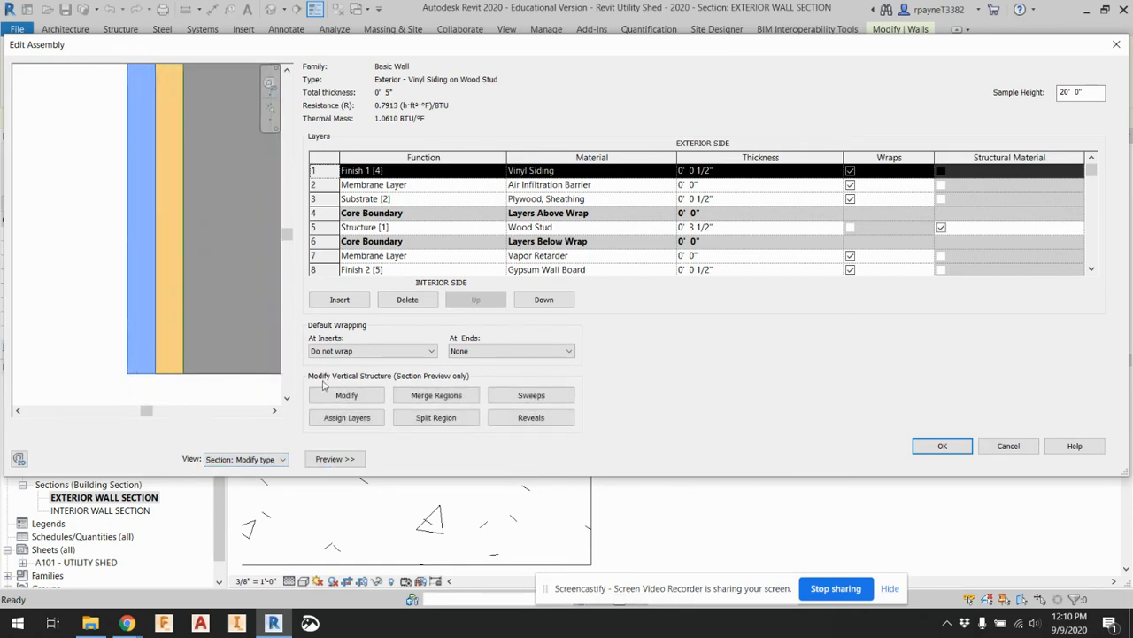
Unlock the bottom edge of the plywood sheathing layer in the wall assembly's section preview
{"action": "left_click", "coordinate": [348, 396]}
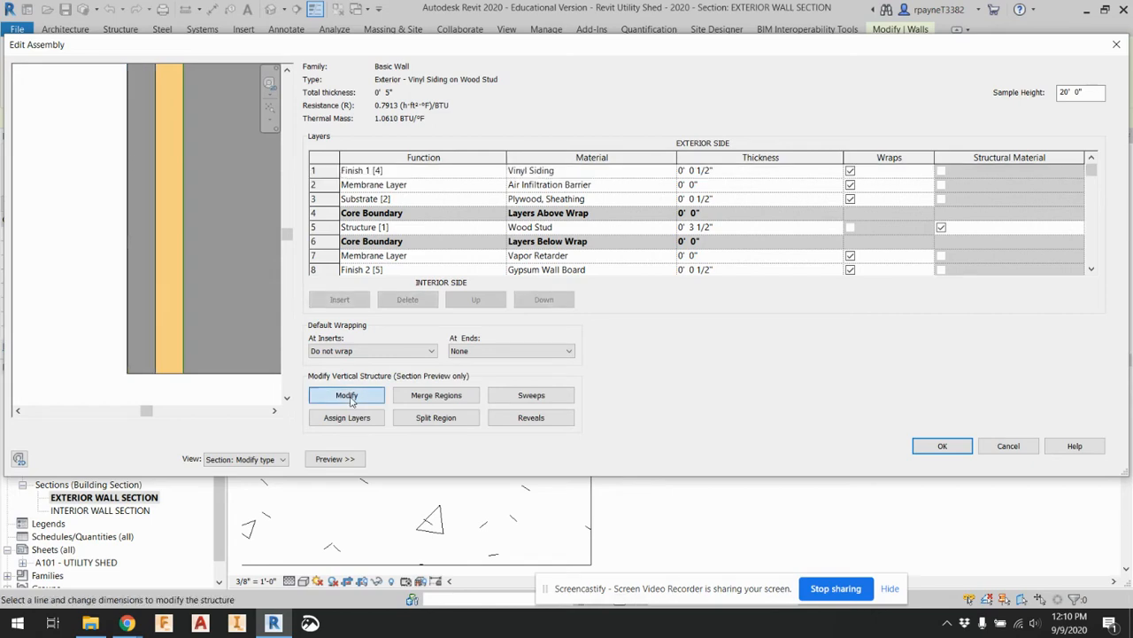
{"action": "left_click", "coordinate": [172, 378]}
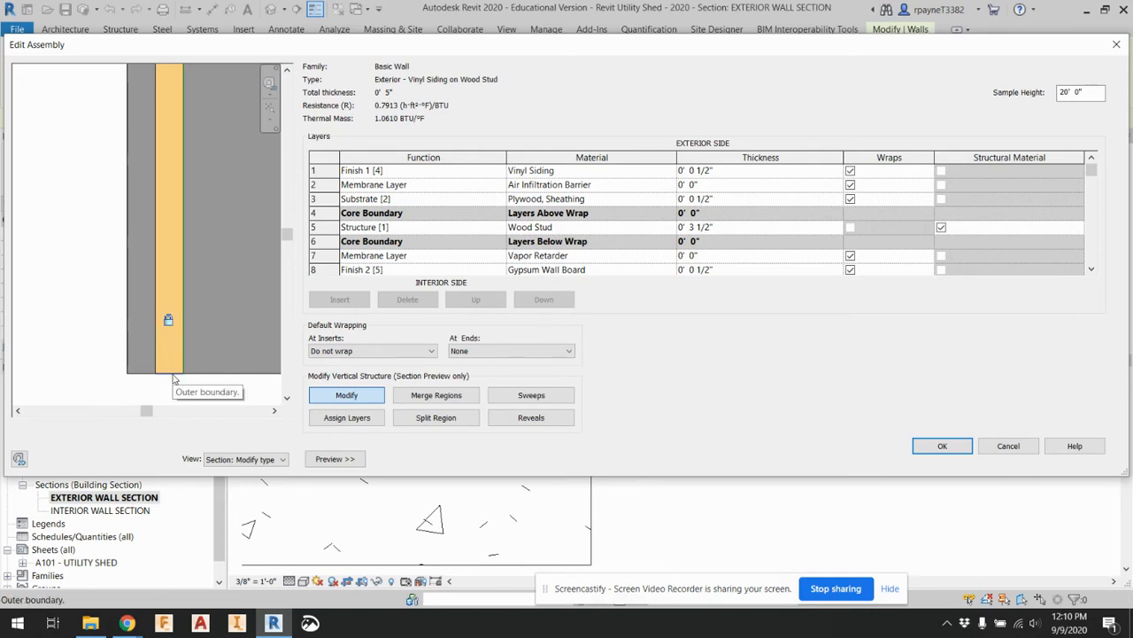
{"action": "left_click", "coordinate": [342, 396]}
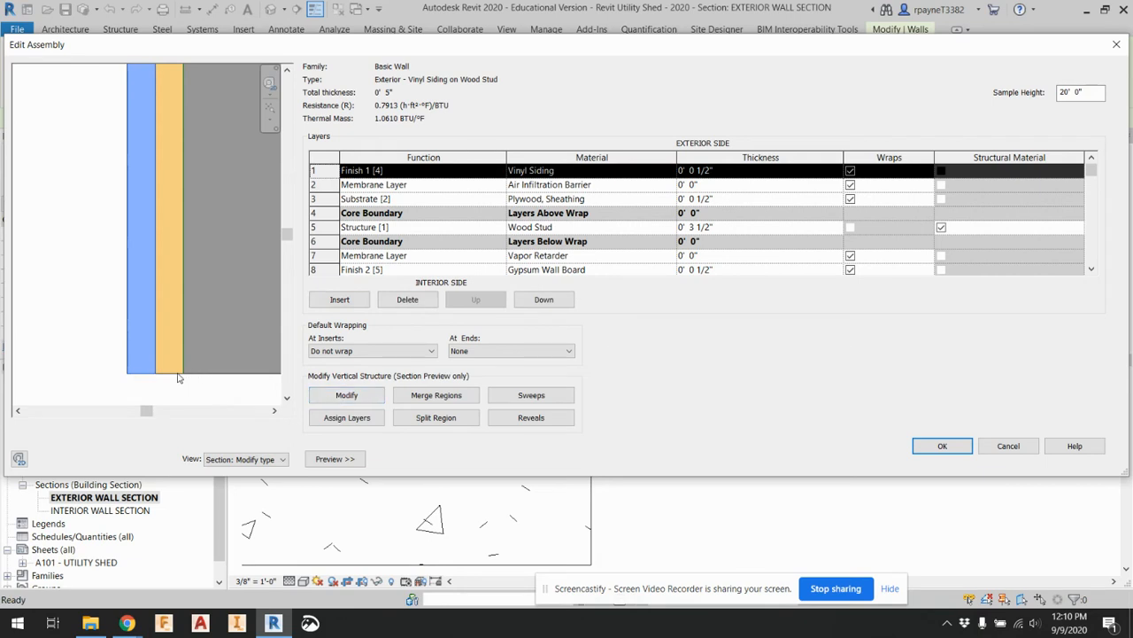
{"action": "left_click", "coordinate": [346, 395]}
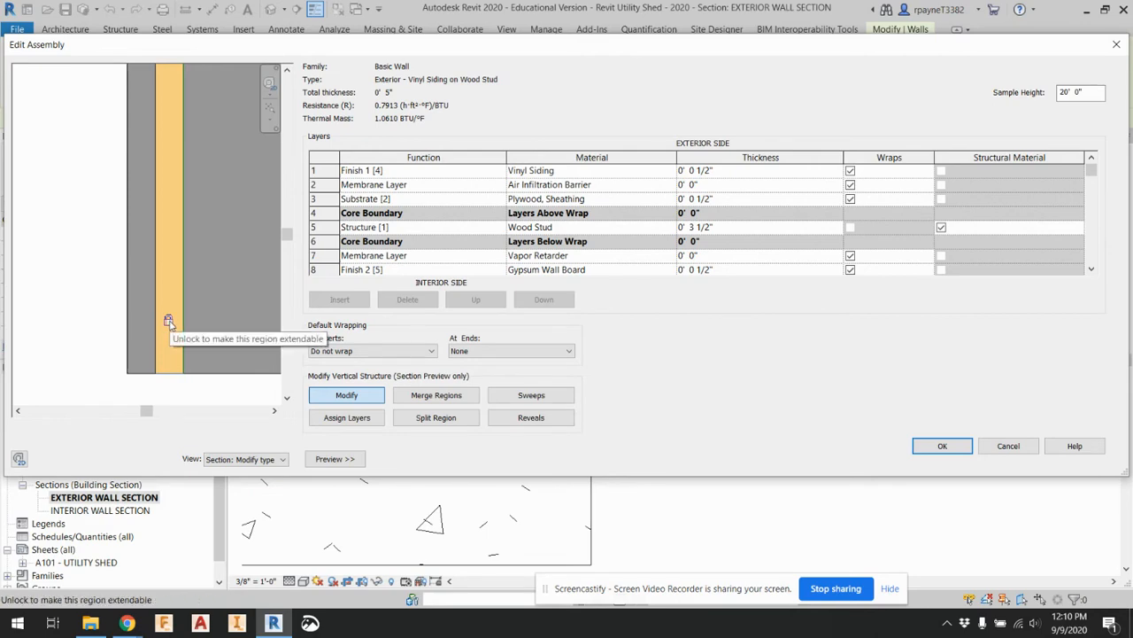
{"action": "left_click", "coordinate": [169, 321]}
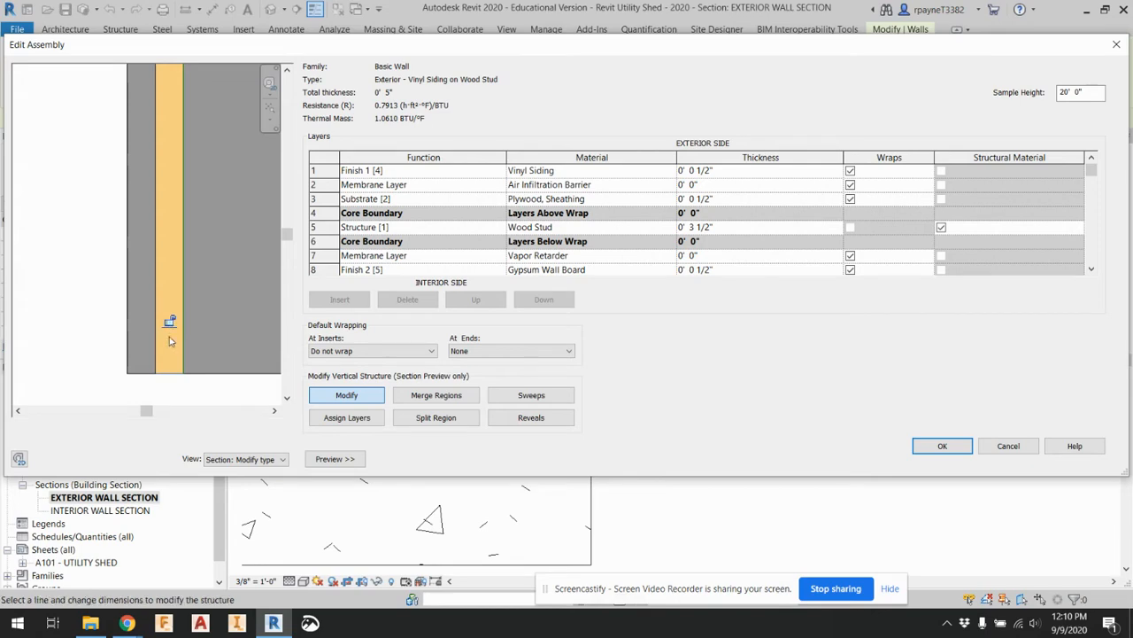
Unlock the bottom edge of the vinyl siding layer too, accept the assembly edit and close the wall's type properties
{"action": "left_click", "coordinate": [341, 402]}
{"action": "left_click", "coordinate": [341, 401]}
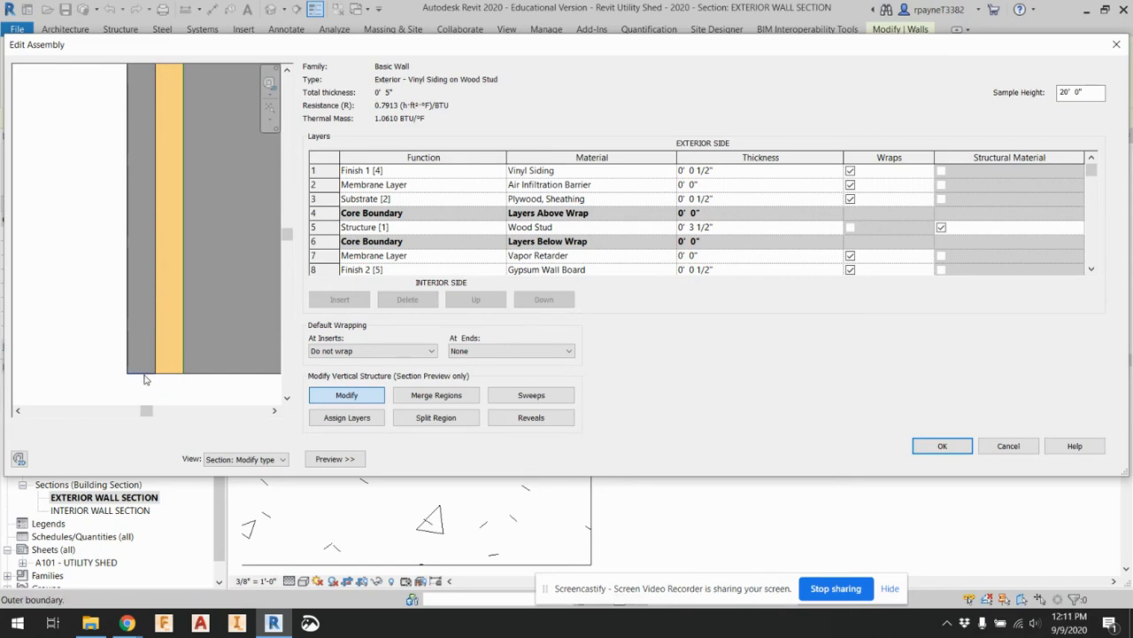
{"action": "left_click", "coordinate": [141, 320]}
{"action": "left_click", "coordinate": [942, 445]}
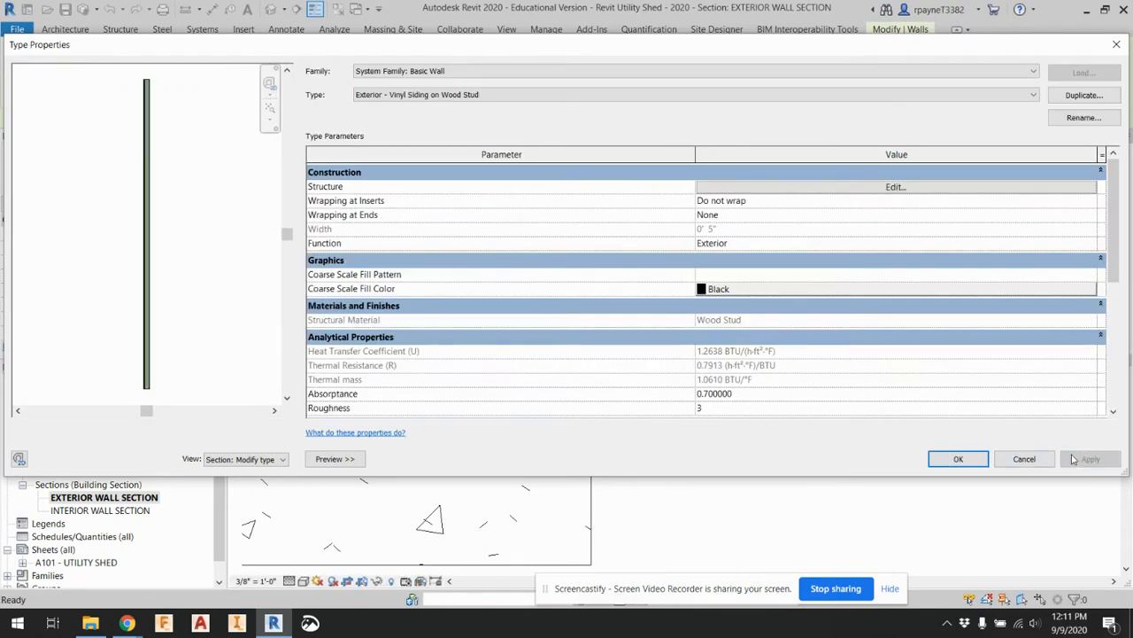
{"action": "left_click", "coordinate": [1116, 44]}
{"action": "left_click", "coordinate": [645, 515]}
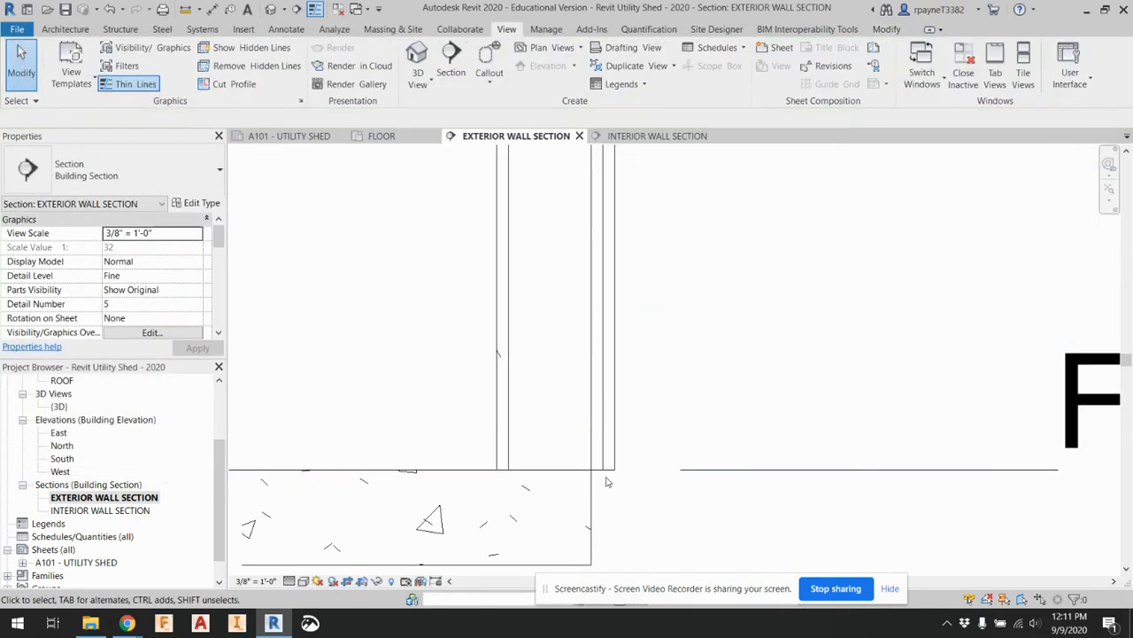
Extend the exterior wall's siding and sheathing about 2 inches below the FLOOR level, covering roughly half the slab's edge
{"action": "left_click", "coordinate": [607, 475]}
{"action": "scroll", "coordinate": [553, 475], "scroll_direction": "up", "scroll_amount": 1}
{"action": "scroll", "coordinate": [553, 475], "scroll_direction": "up", "scroll_amount": 2}
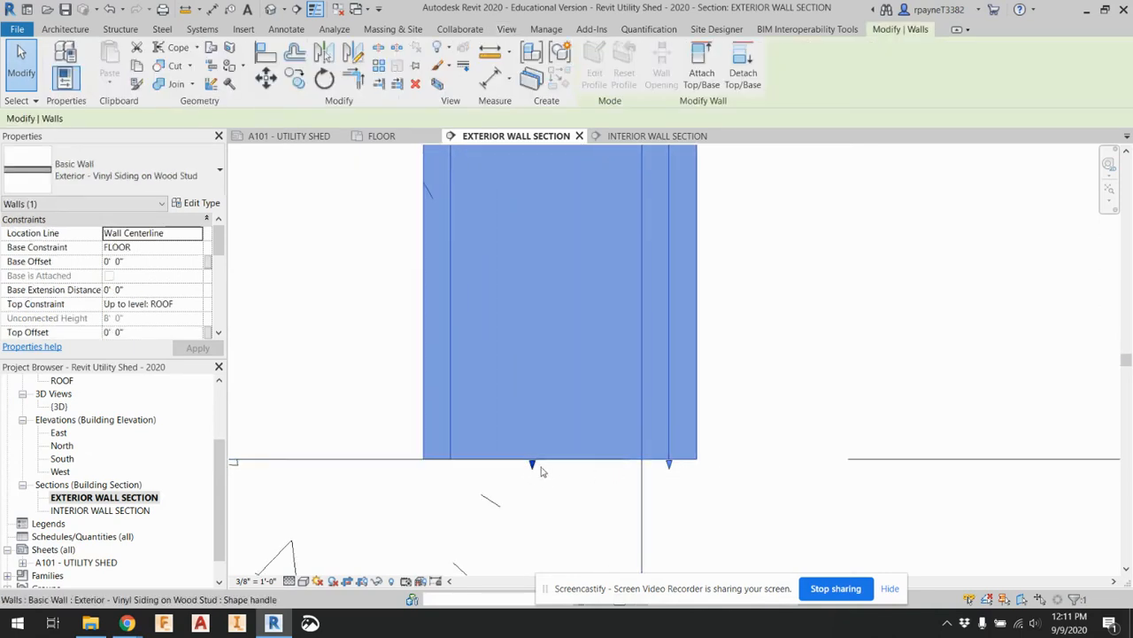
{"action": "left_click_drag", "start_coordinate": [671, 463], "coordinate": [679, 560]}
{"action": "scroll", "coordinate": [629, 381], "scroll_direction": "down", "scroll_amount": 1}
{"action": "scroll", "coordinate": [631, 390], "scroll_direction": "down", "scroll_amount": 1}
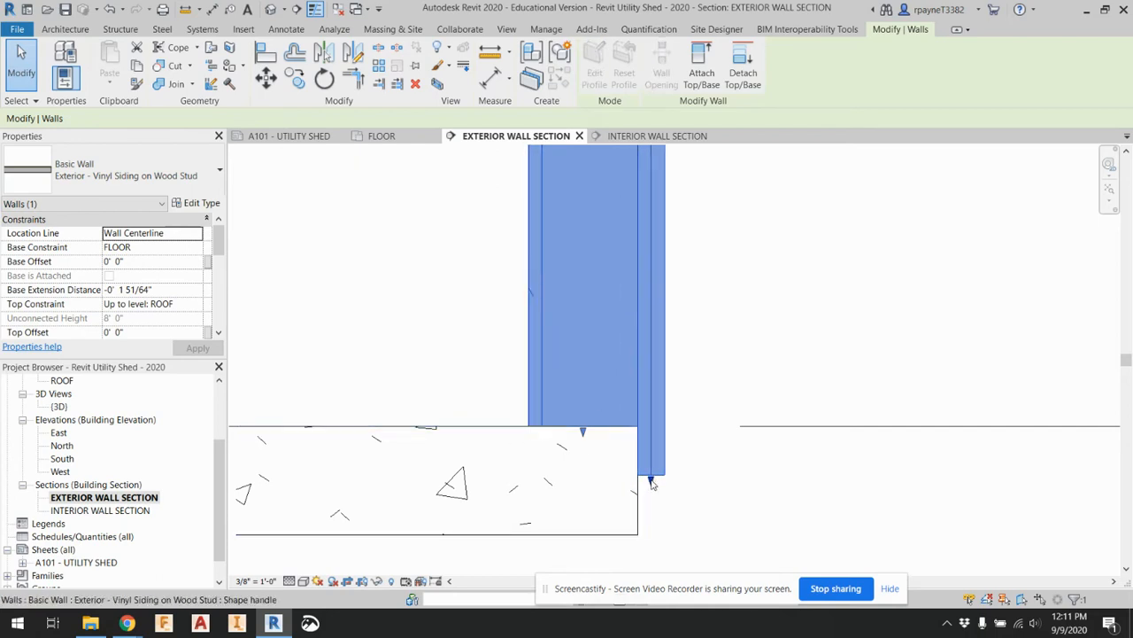
{"action": "mouse_move", "coordinate": [650, 479]}
{"action": "left_mouse_down"}
{"action": "mouse_move", "coordinate": [650, 499]}
{"action": "mouse_move", "coordinate": [650, 486]}
{"action": "left_mouse_up"}
{"action": "left_click", "coordinate": [732, 501]}
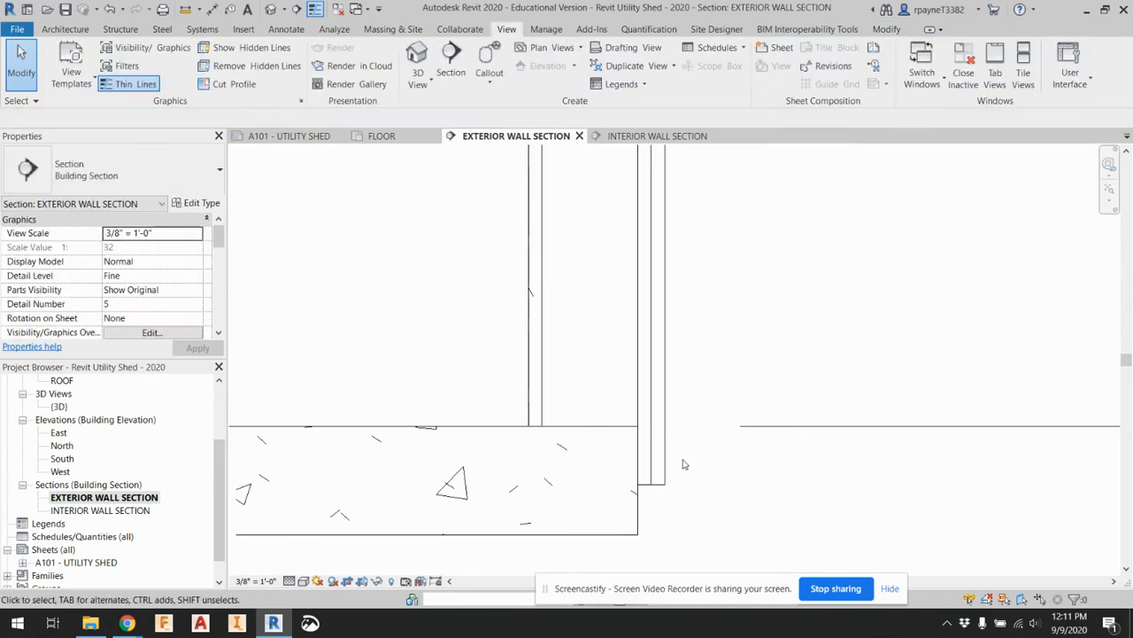
Widen the section's crop region outward on the exterior side to include the full roof overhang
{"action": "scroll", "coordinate": [708, 459], "scroll_direction": "down", "scroll_amount": 1}
{"action": "scroll", "coordinate": [708, 460], "scroll_direction": "down", "scroll_amount": 1}
{"action": "scroll", "coordinate": [709, 458], "scroll_direction": "down", "scroll_amount": 1}
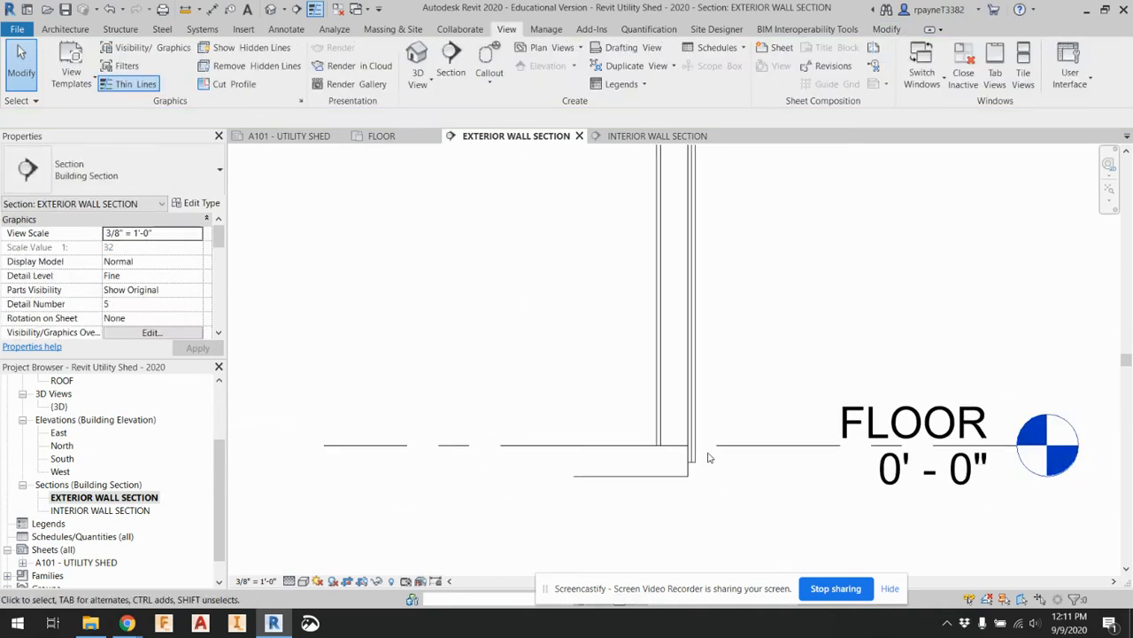
{"action": "scroll", "coordinate": [708, 456], "scroll_direction": "down", "scroll_amount": 1}
{"action": "scroll", "coordinate": [732, 413], "scroll_direction": "down", "scroll_amount": 1}
{"action": "scroll", "coordinate": [750, 280], "scroll_direction": "down", "scroll_amount": 1}
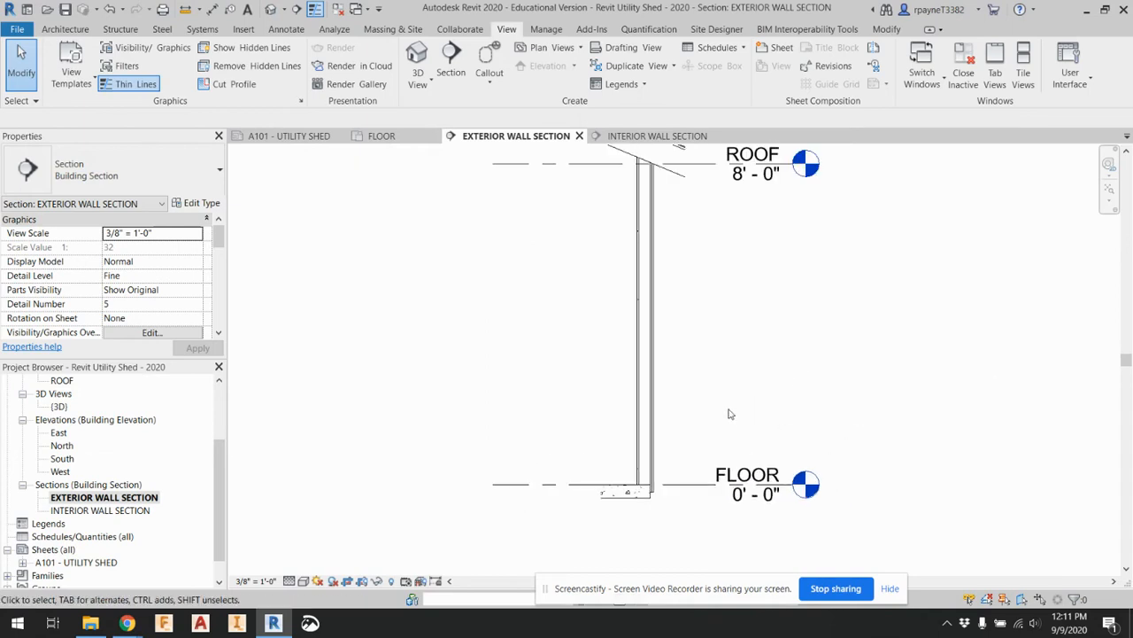
{"action": "scroll", "coordinate": [699, 182], "scroll_direction": "up", "scroll_amount": 2}
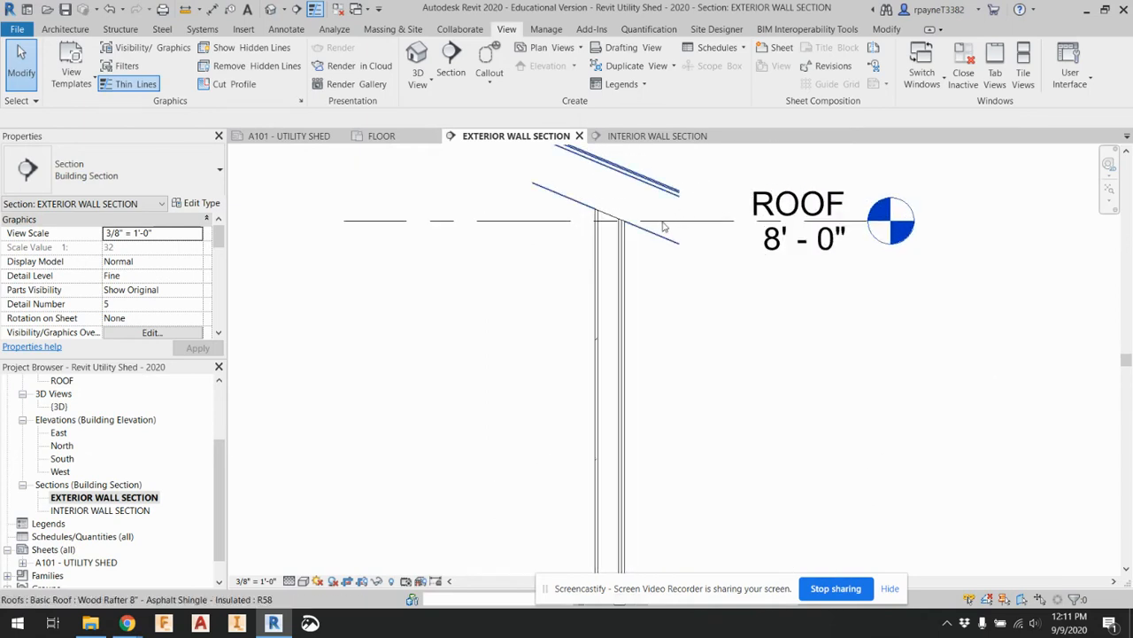
{"action": "left_click", "coordinate": [666, 207]}
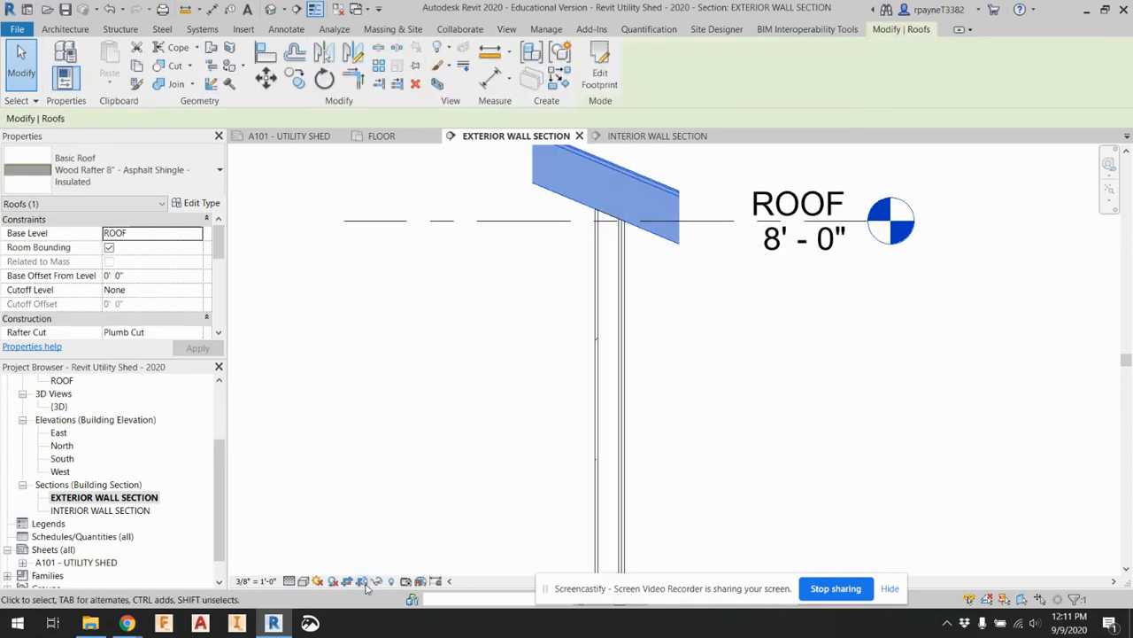
{"action": "key", "text": "Escape"}
{"action": "scroll", "coordinate": [653, 407], "scroll_direction": "down", "scroll_amount": 1}
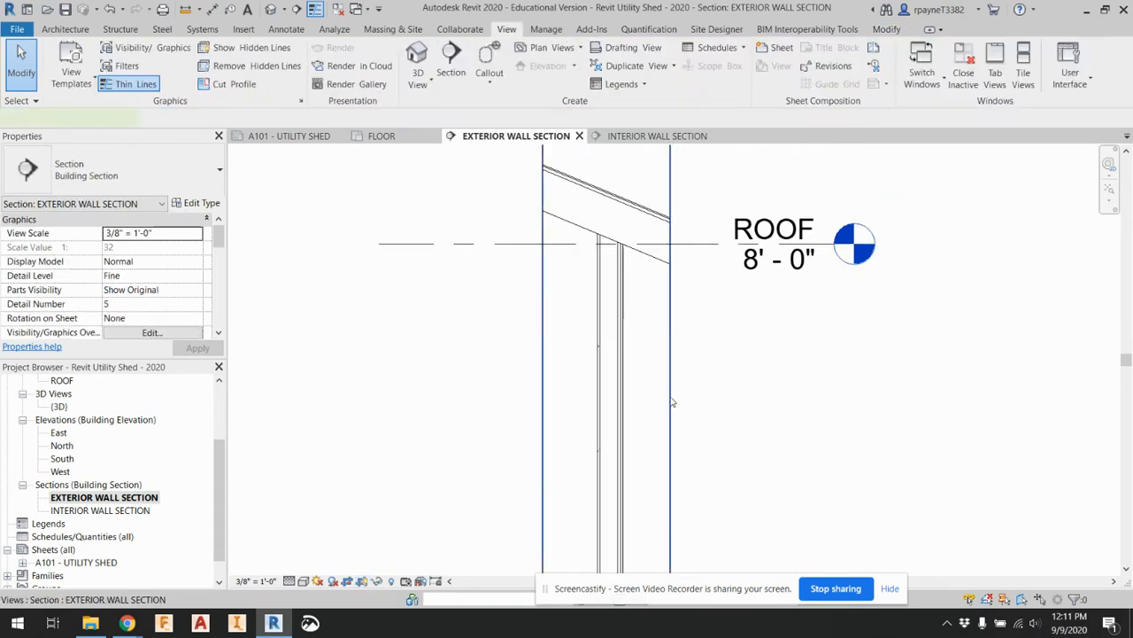
{"action": "left_click", "coordinate": [672, 434]}
{"action": "left_click_drag", "start_coordinate": [679, 450], "coordinate": [721, 458]}
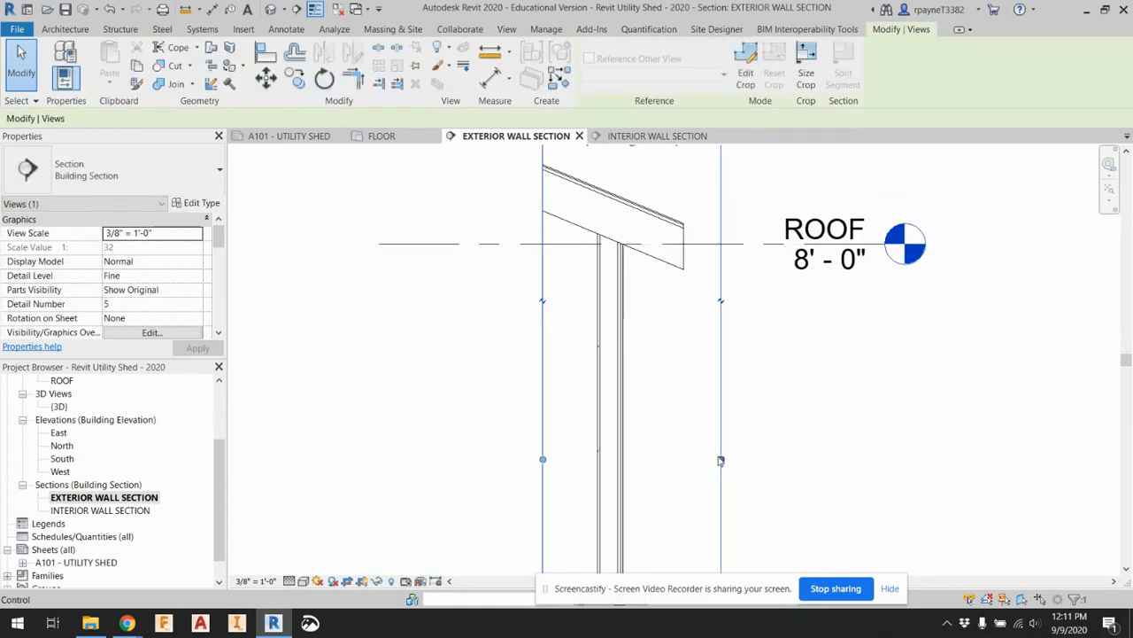
{"action": "left_click", "coordinate": [930, 382]}
Shorten the ROOF and FLOOR level lines on the interior side to just beyond the crop region, and hide the crop region
{"action": "scroll", "coordinate": [865, 359], "scroll_direction": "down", "scroll_amount": 2}
{"action": "left_click", "coordinate": [609, 283]}
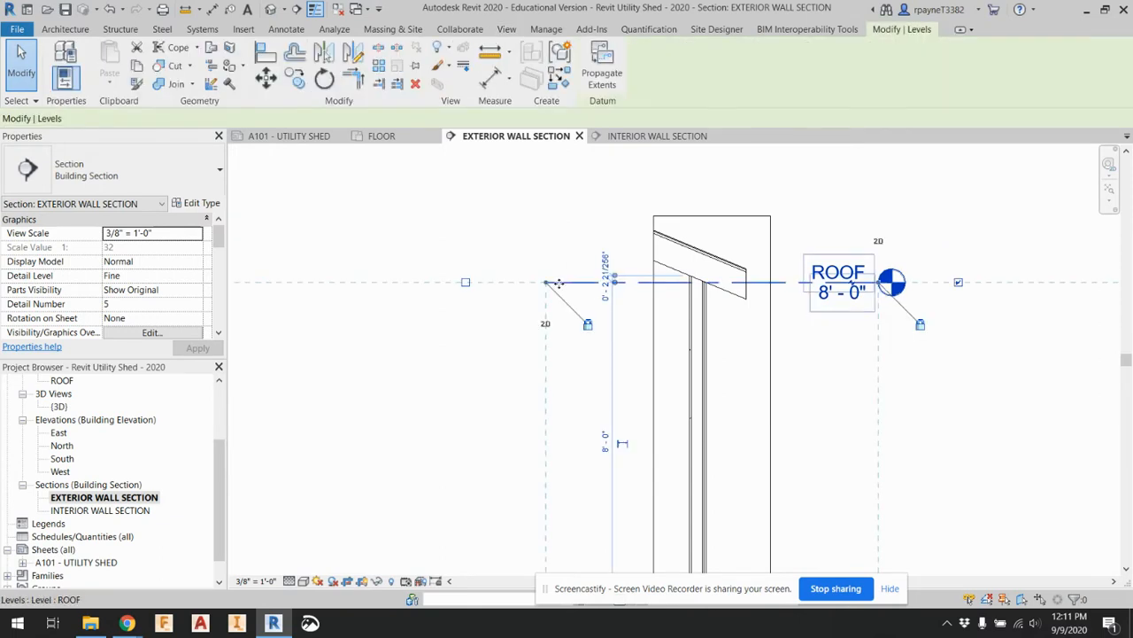
{"action": "left_click_drag", "start_coordinate": [545, 281], "coordinate": [608, 282]}
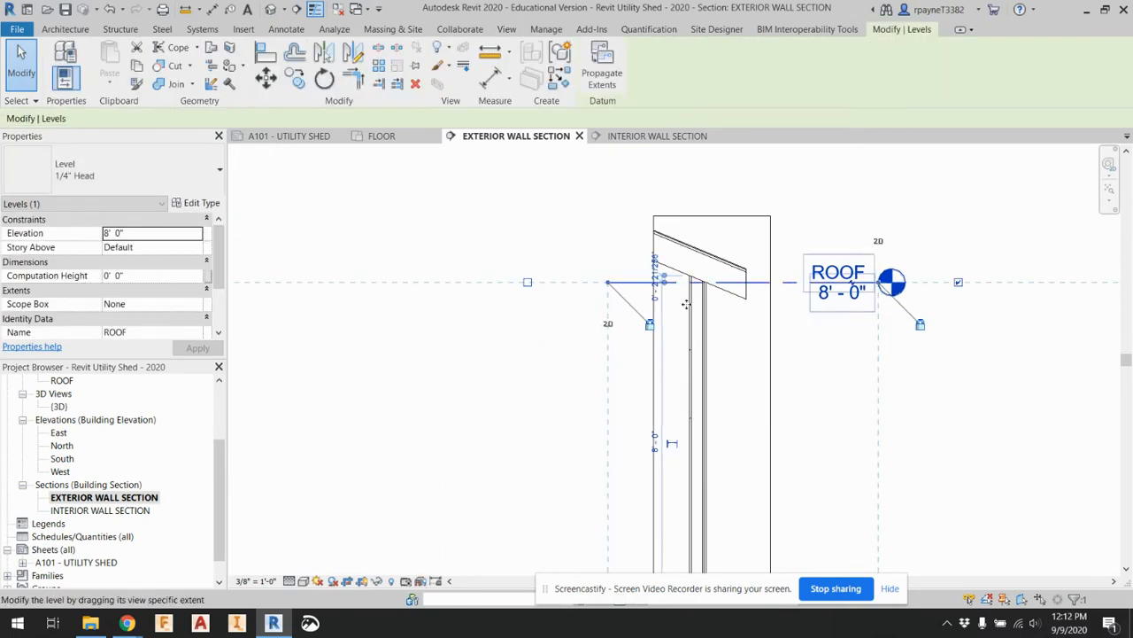
{"action": "left_click", "coordinate": [961, 425]}
{"action": "scroll", "coordinate": [858, 350], "scroll_direction": "down", "scroll_amount": 1}
{"action": "middle_click_drag", "start_coordinate": [871, 445], "coordinate": [806, 394]}
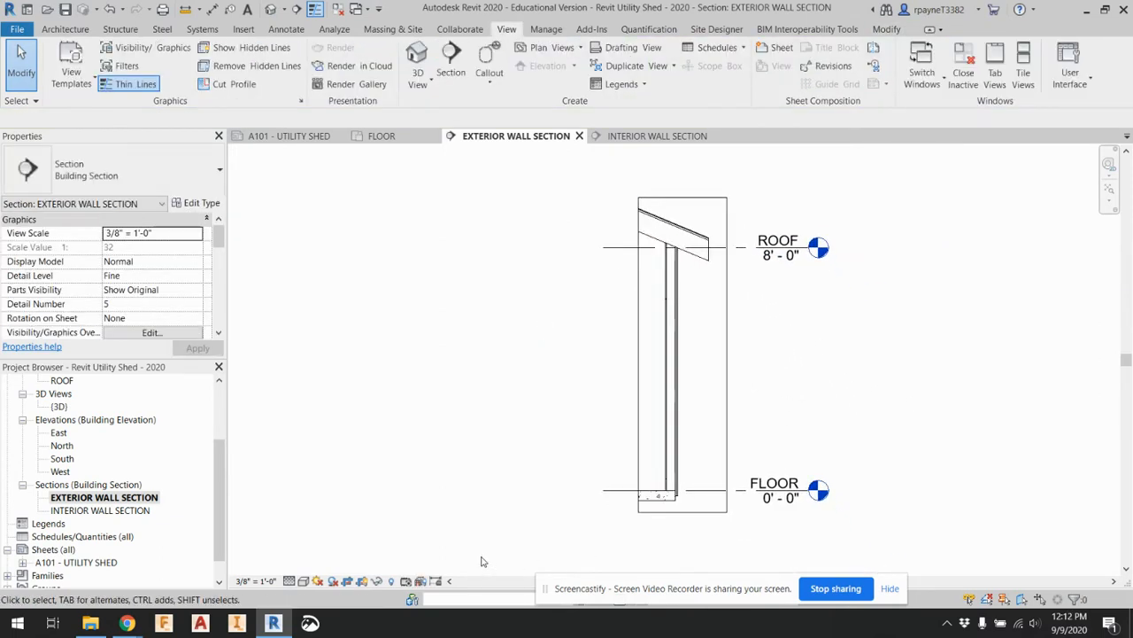
{"action": "left_click", "coordinate": [362, 581]}
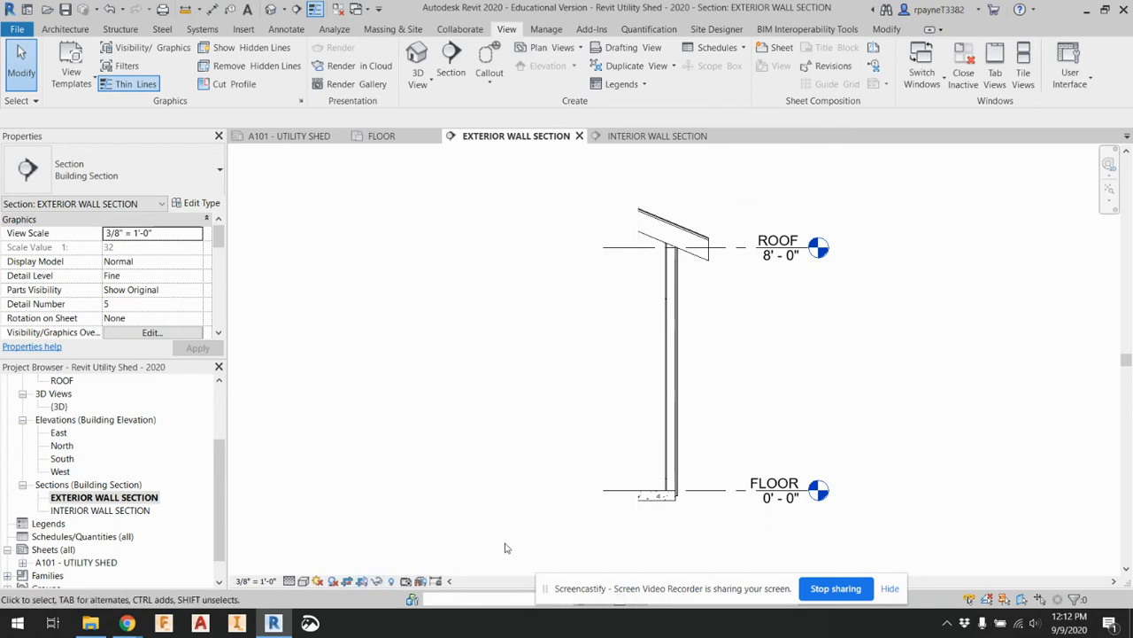
Start a text note with a two-segment leader running from the concrete slab to a point outside the wall, above the FLOOR level
{"action": "scroll", "coordinate": [794, 505], "scroll_direction": "up", "scroll_amount": 1}
{"action": "scroll", "coordinate": [794, 505], "scroll_direction": "up", "scroll_amount": 2}
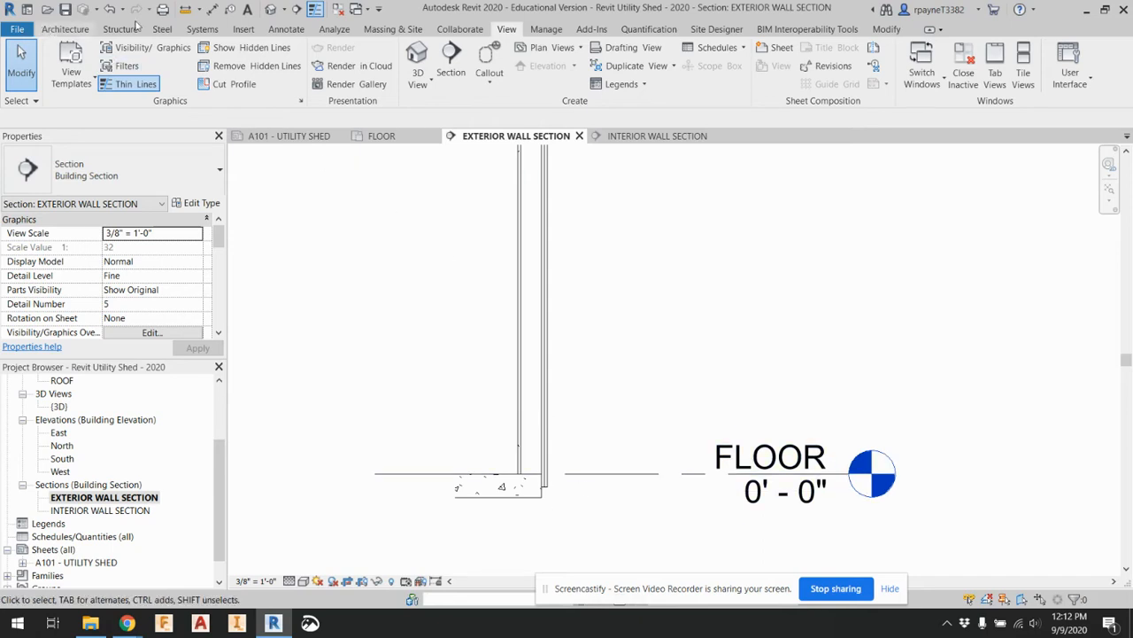
{"action": "left_click", "coordinate": [299, 30]}
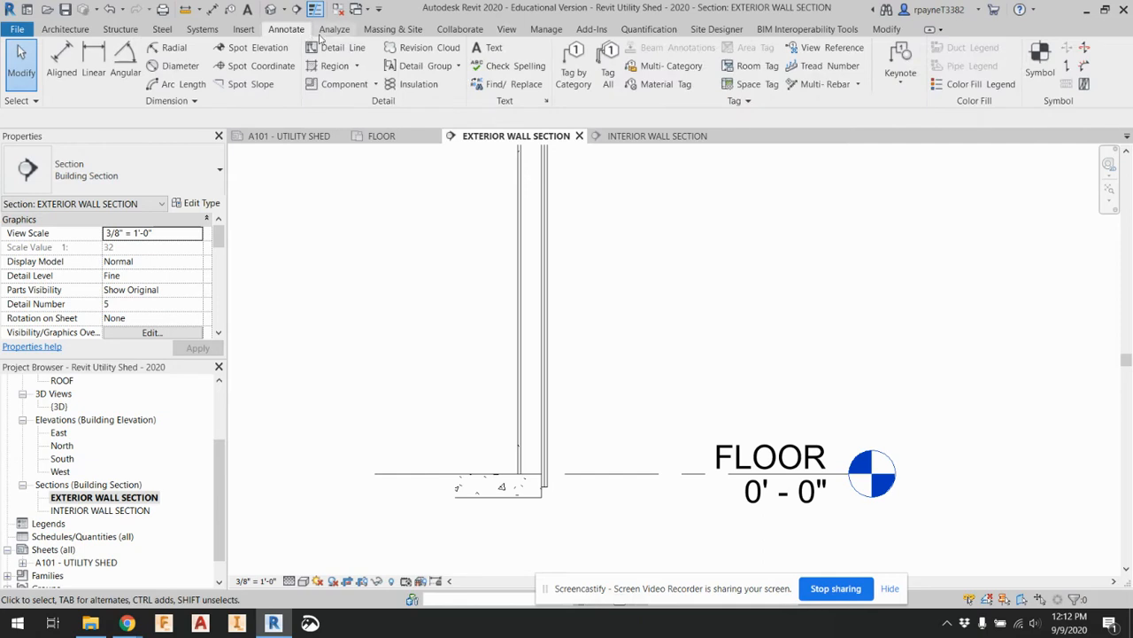
{"action": "left_click", "coordinate": [497, 50]}
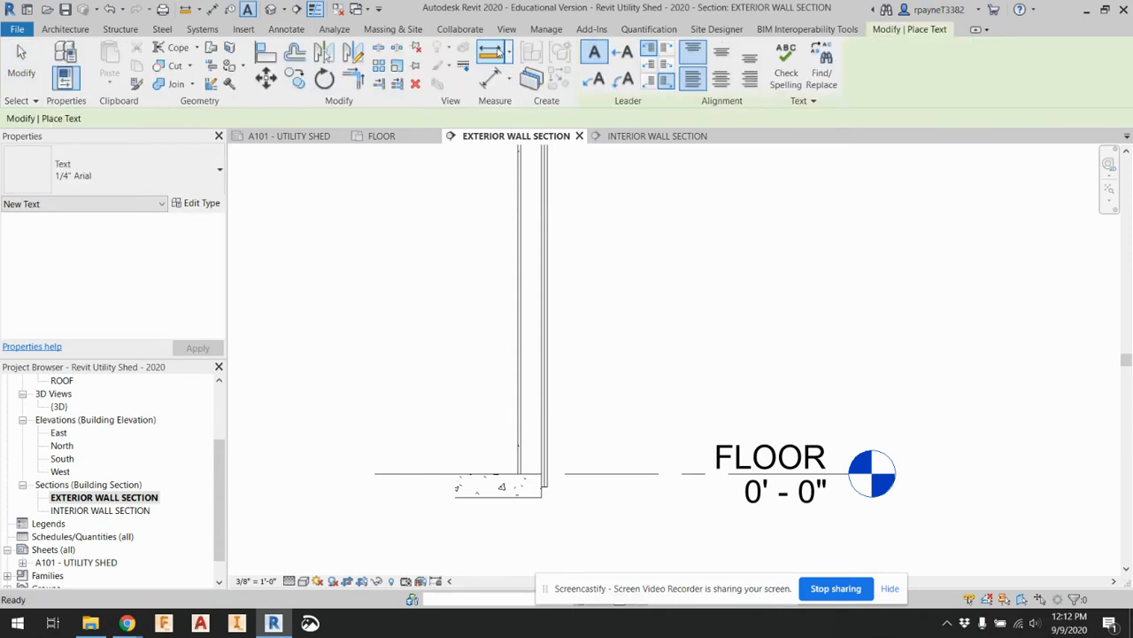
{"action": "left_click", "coordinate": [587, 84]}
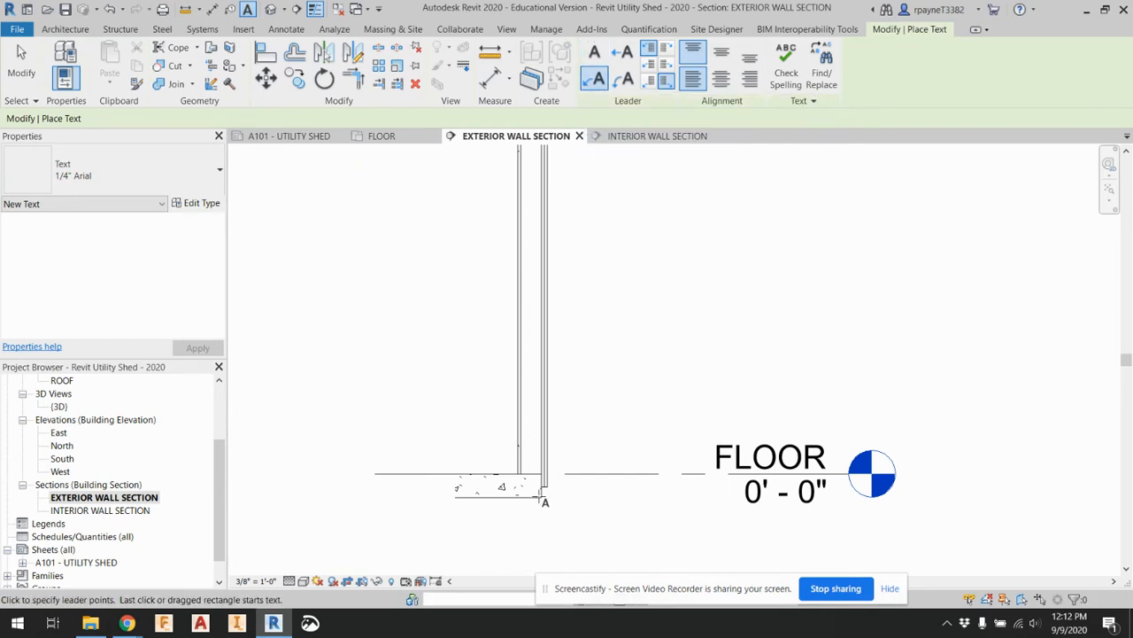
{"action": "scroll", "coordinate": [524, 498], "scroll_direction": "up", "scroll_amount": 2}
{"action": "scroll", "coordinate": [525, 497], "scroll_direction": "up", "scroll_amount": 1}
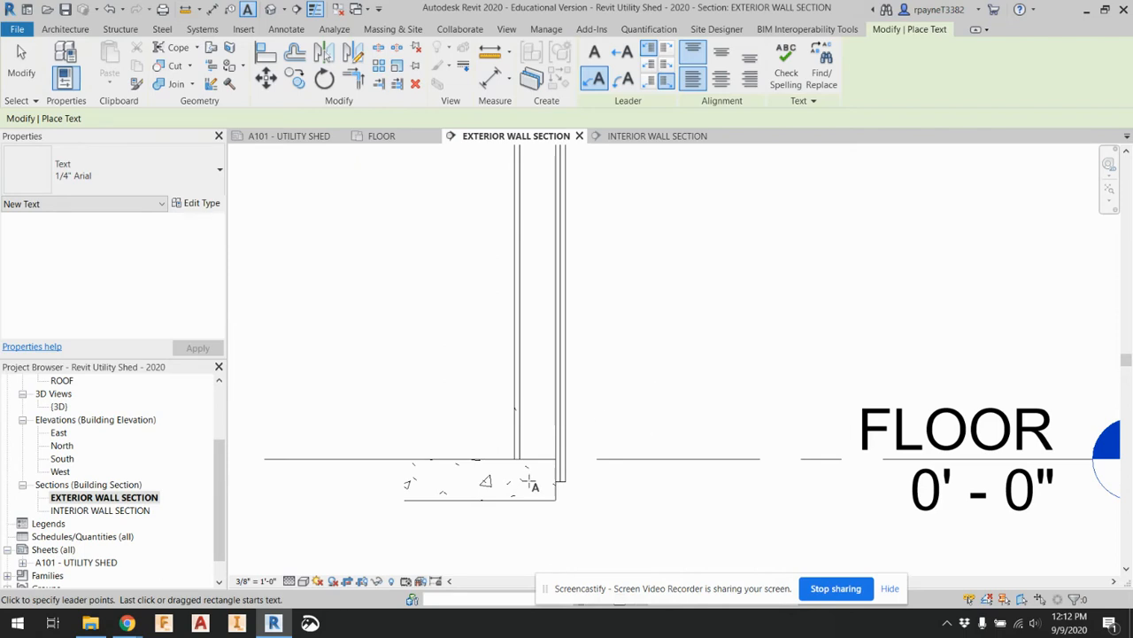
{"action": "left_click", "coordinate": [528, 483]}
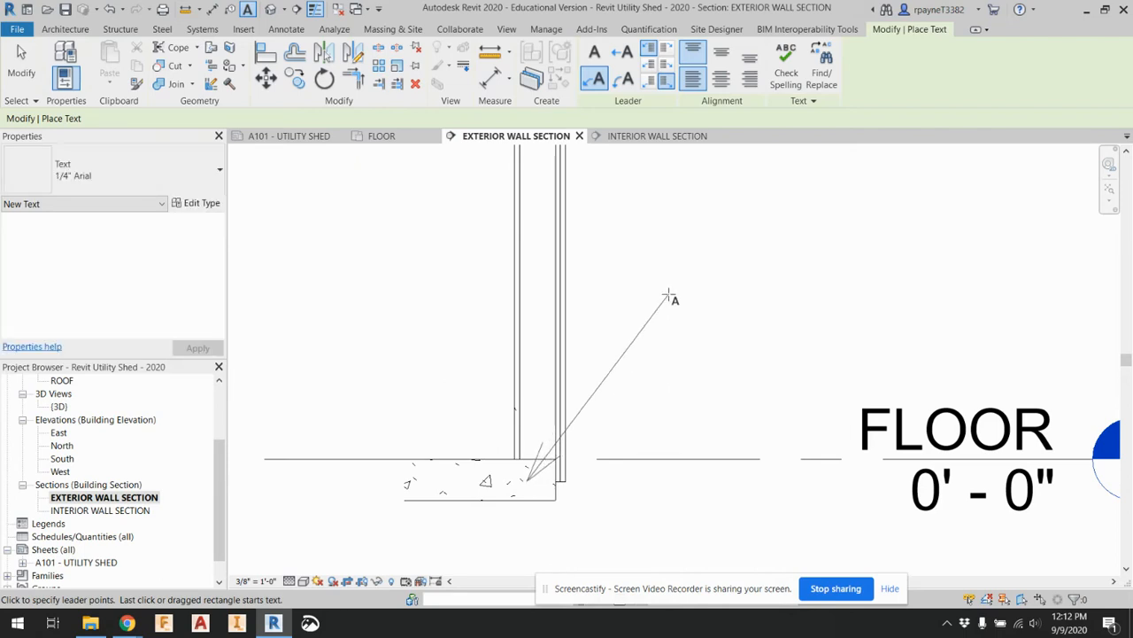
{"action": "left_click", "coordinate": [671, 285]}
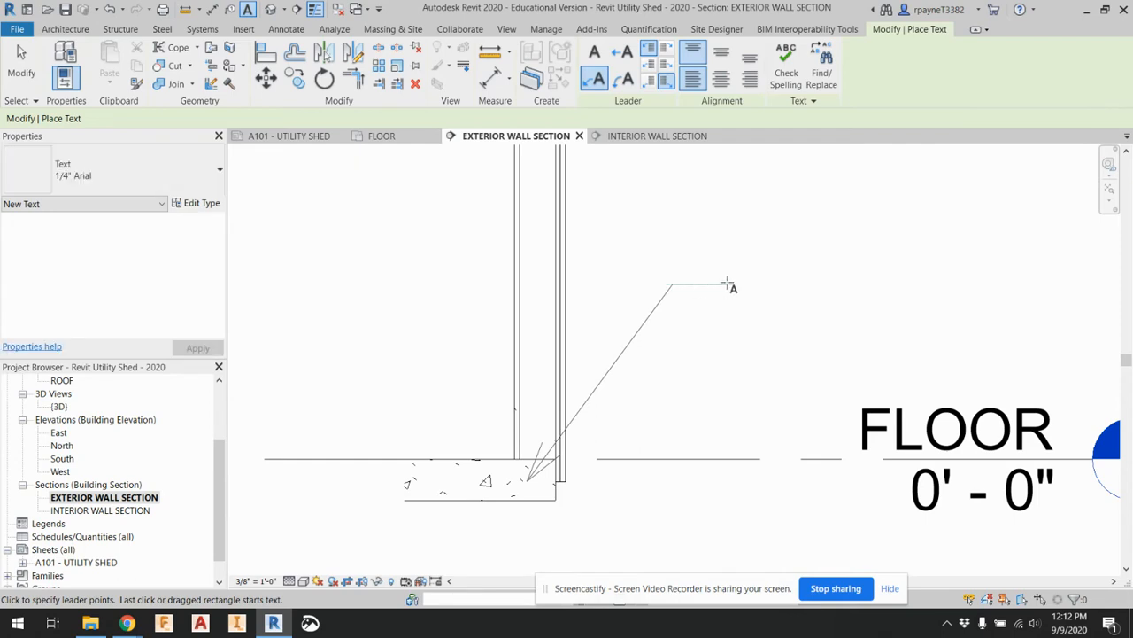
{"action": "left_click", "coordinate": [732, 284]}
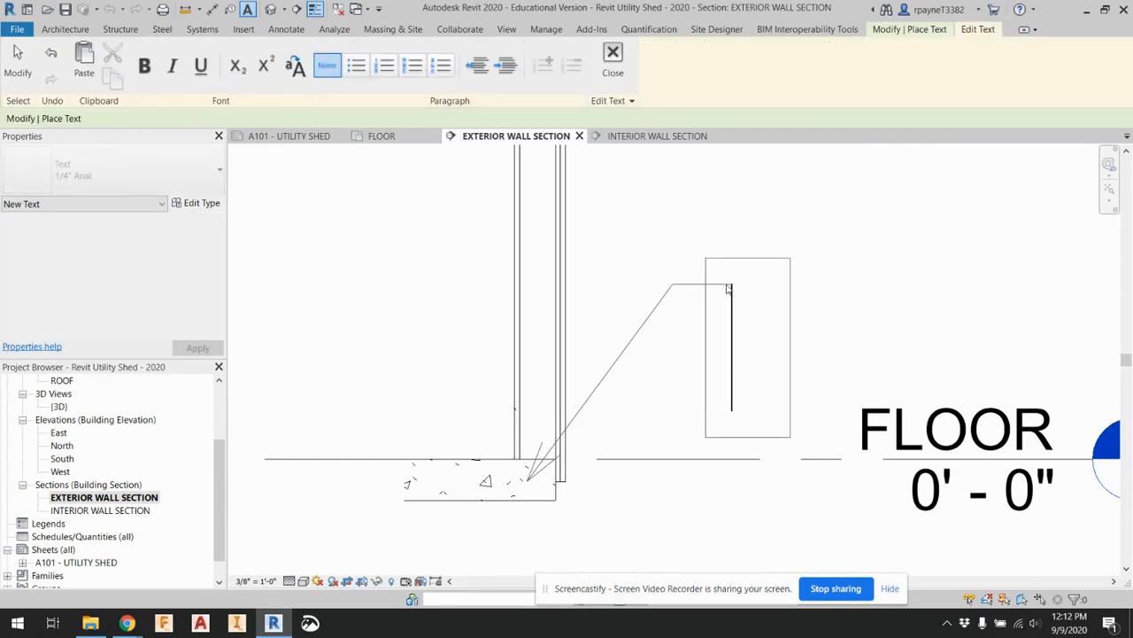
Enter 4" POURED CONCRETE as the note's text and finish editing it
{"action": "type", "text": "4\" "}
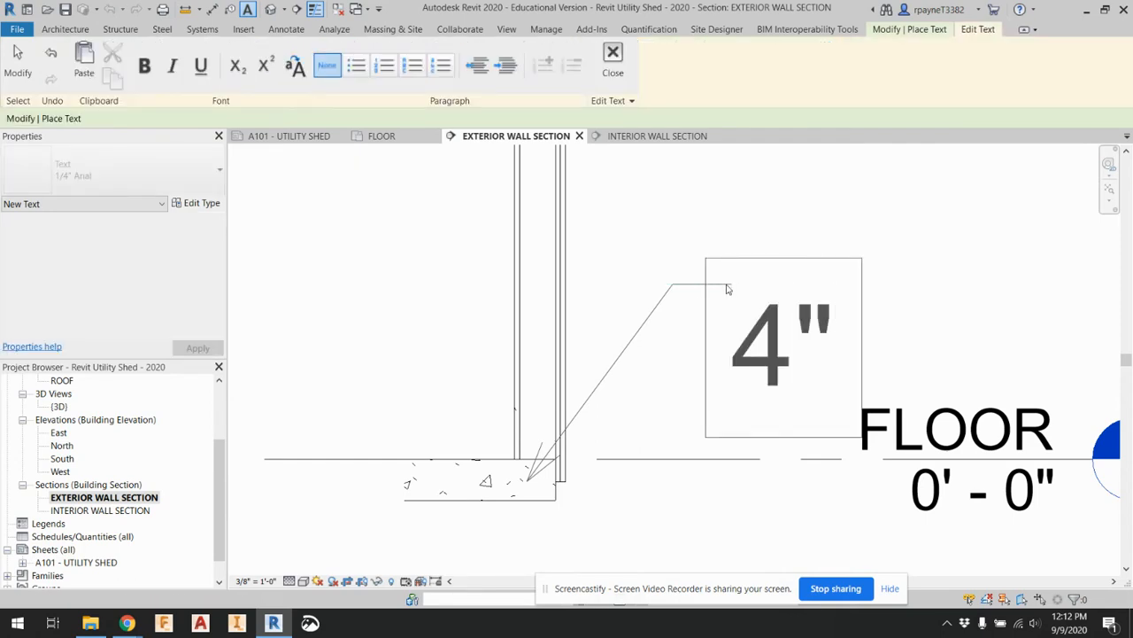
{"action": "type", "text": "POUR"}
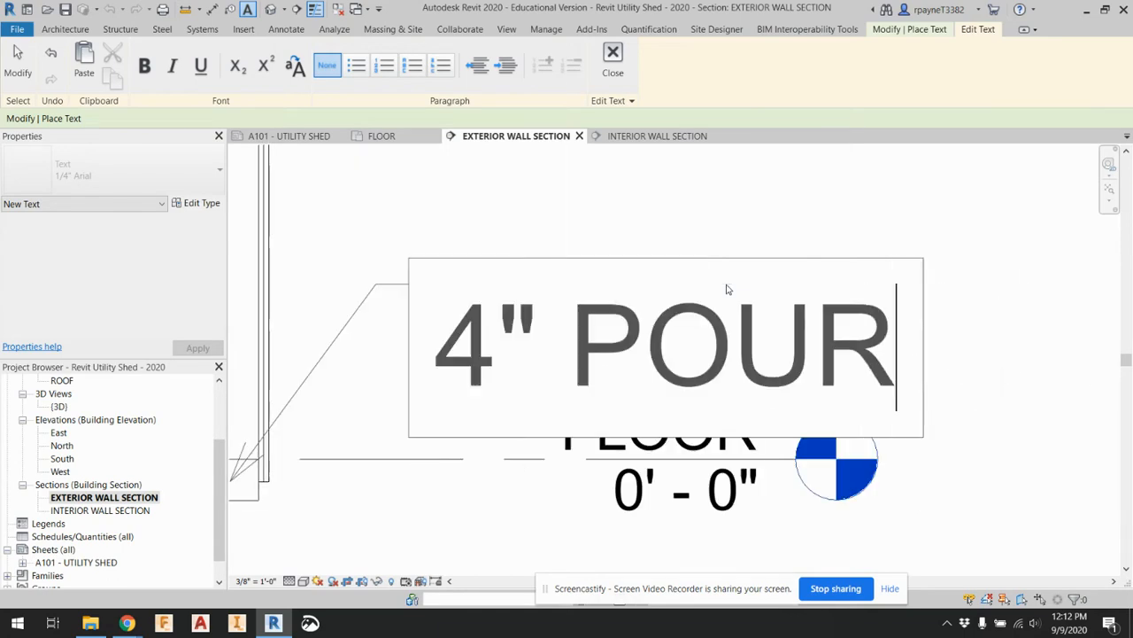
{"action": "type", "text": "ED CONCRETE"}
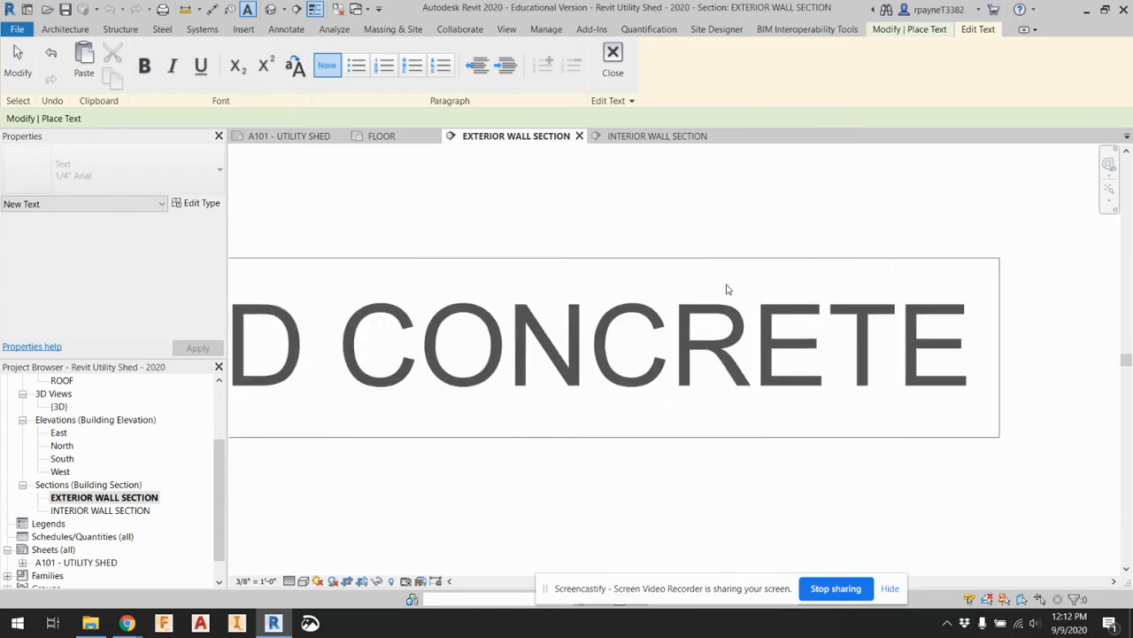
{"action": "left_click", "coordinate": [809, 496]}
{"action": "scroll", "coordinate": [809, 487], "scroll_direction": "down", "scroll_amount": 4}
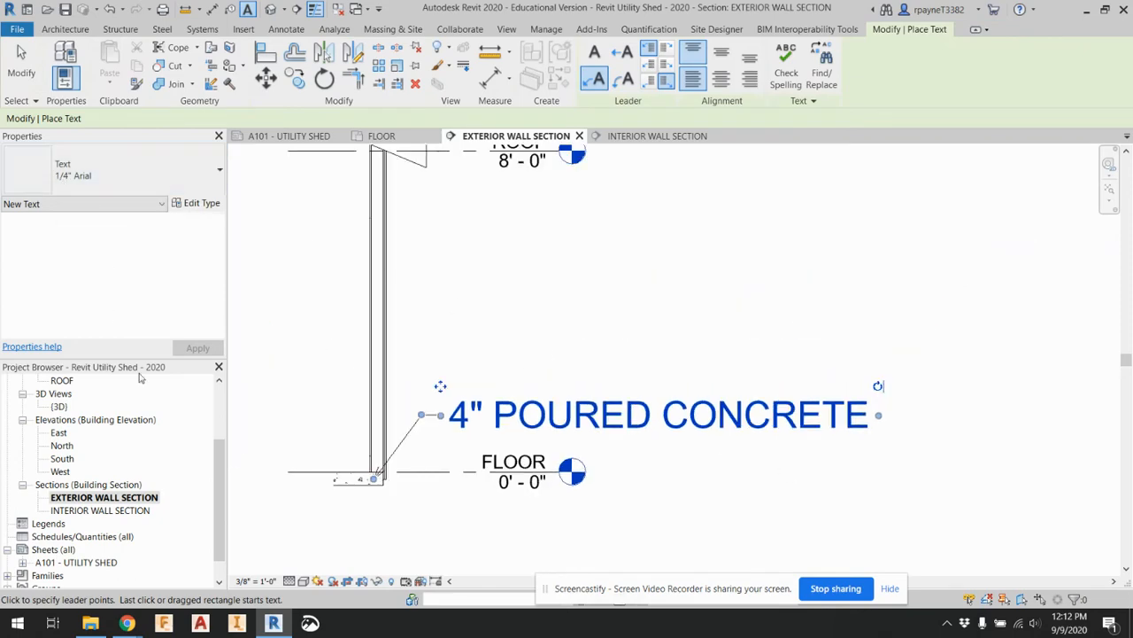
Check the concrete note on sheet A101, and duplicate its text type in the exterior wall section as 1/8" Arial
{"action": "double_click", "coordinate": [78, 563]}
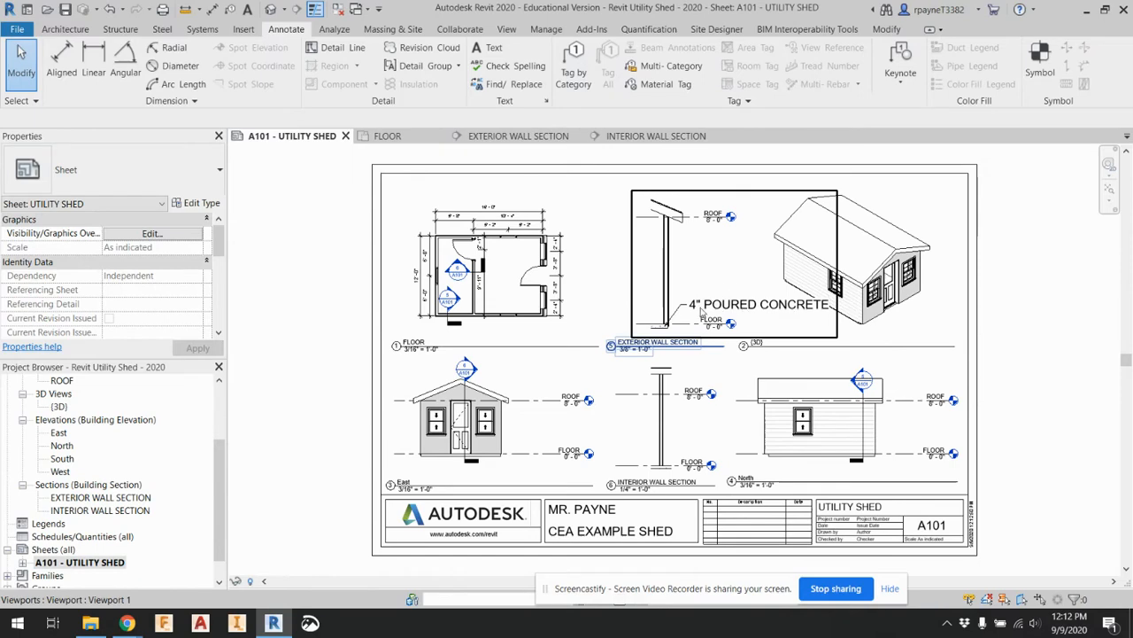
{"action": "double_click", "coordinate": [84, 499]}
{"action": "left_click", "coordinate": [529, 418]}
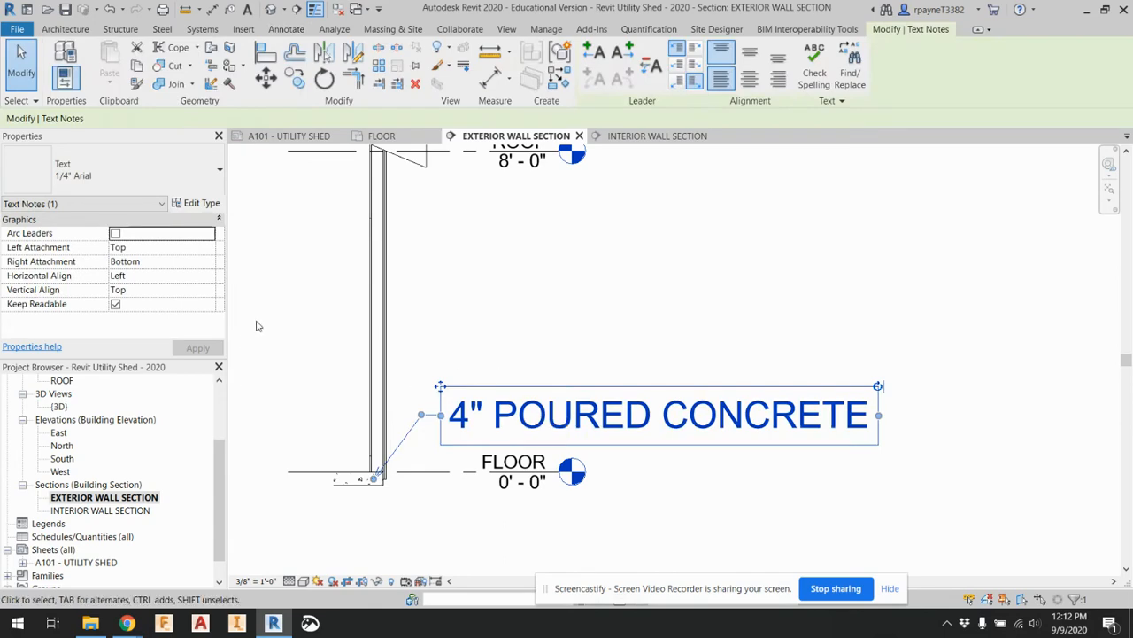
{"action": "left_click", "coordinate": [187, 205]}
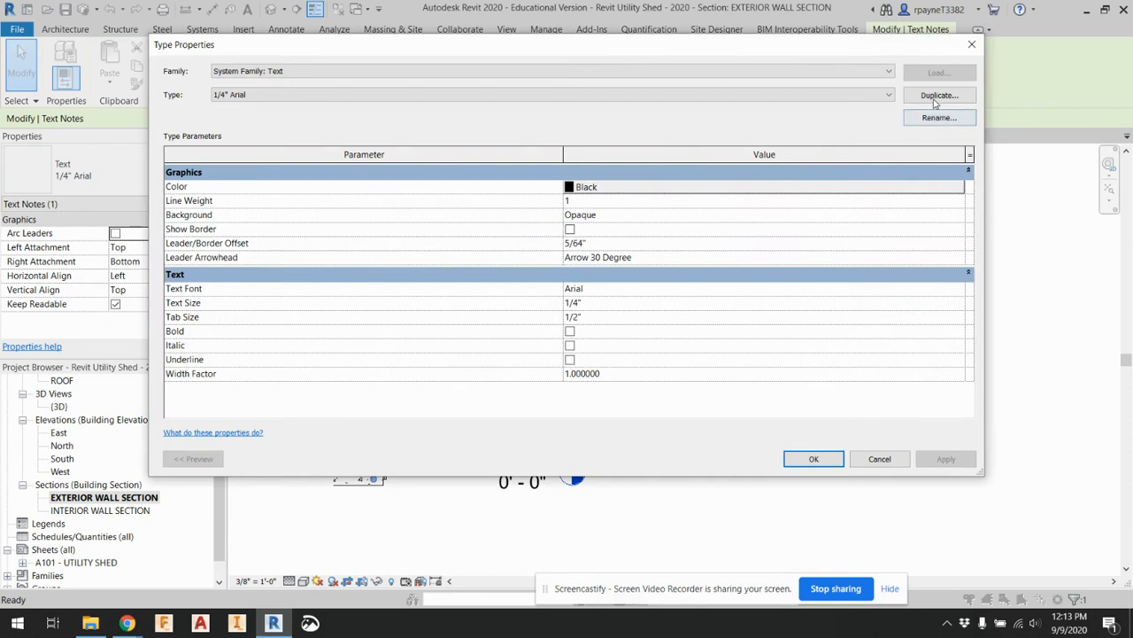
{"action": "left_click", "coordinate": [935, 96]}
{"action": "left_click", "coordinate": [527, 250]}
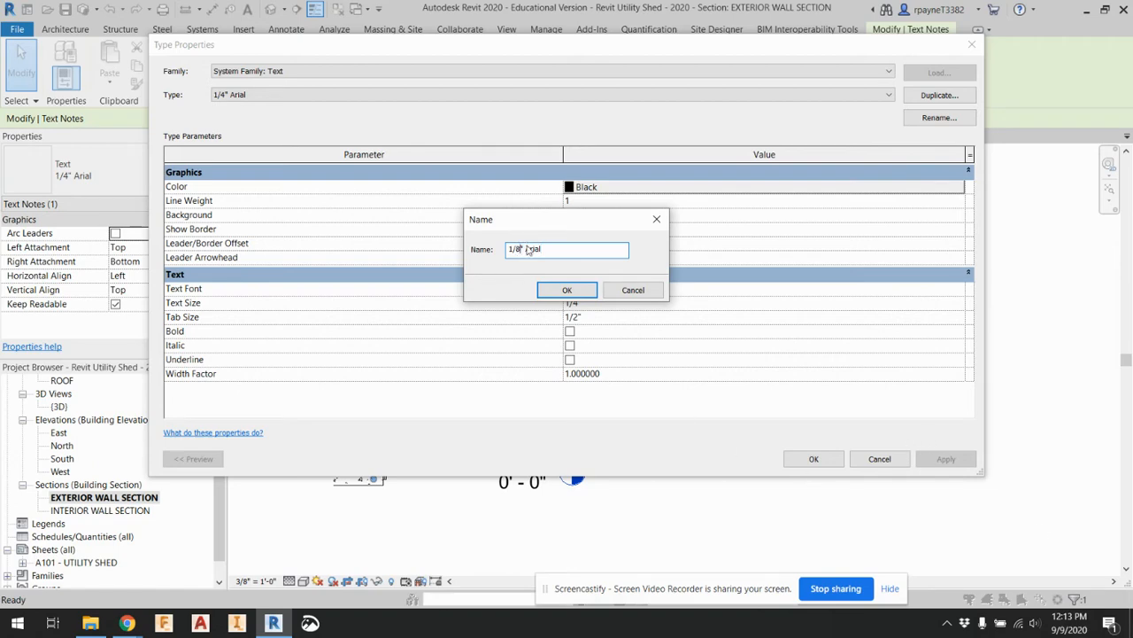
{"action": "left_click", "coordinate": [571, 291]}
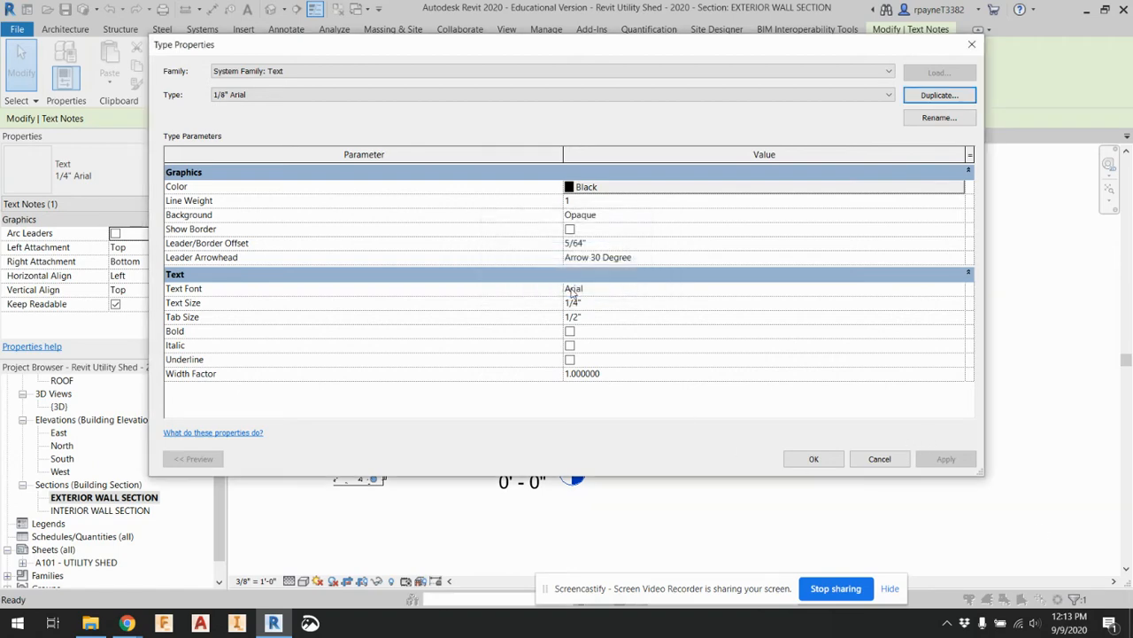
Set the 1/8" Arial type's text size to 1/8" and apply it to the concrete note
{"action": "left_click", "coordinate": [585, 302]}
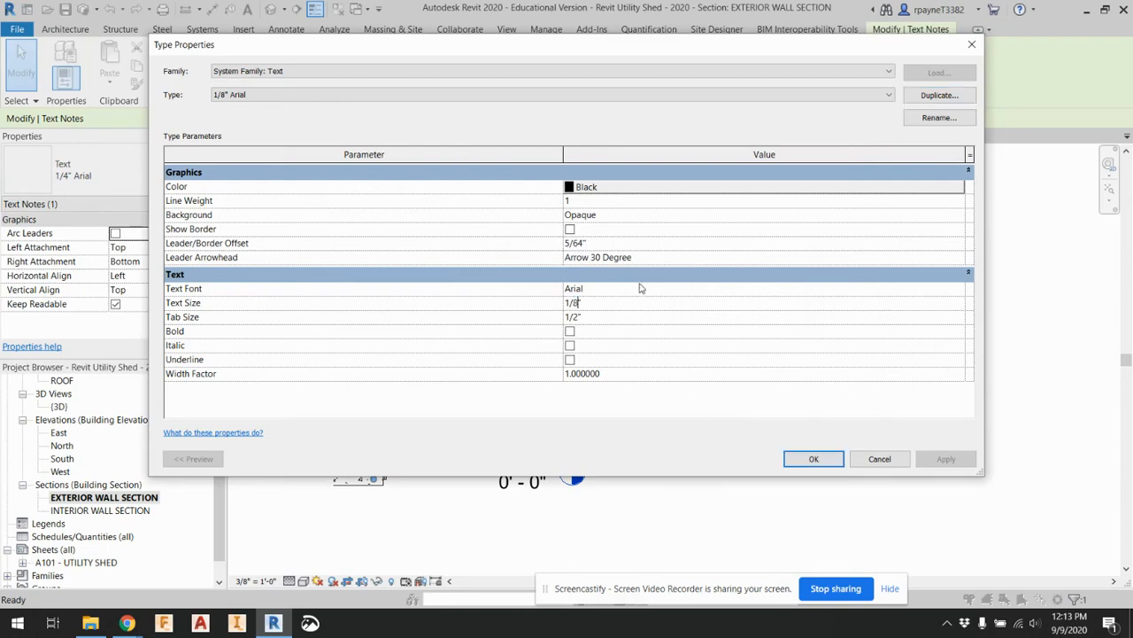
{"action": "left_click", "coordinate": [811, 458]}
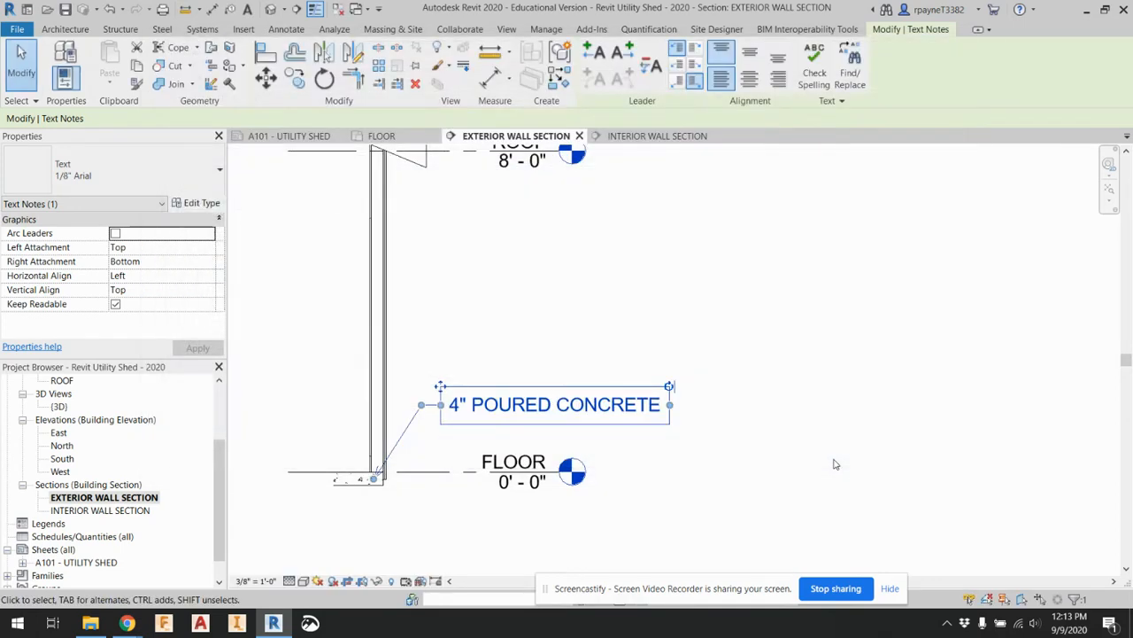
{"action": "left_click", "coordinate": [625, 349]}
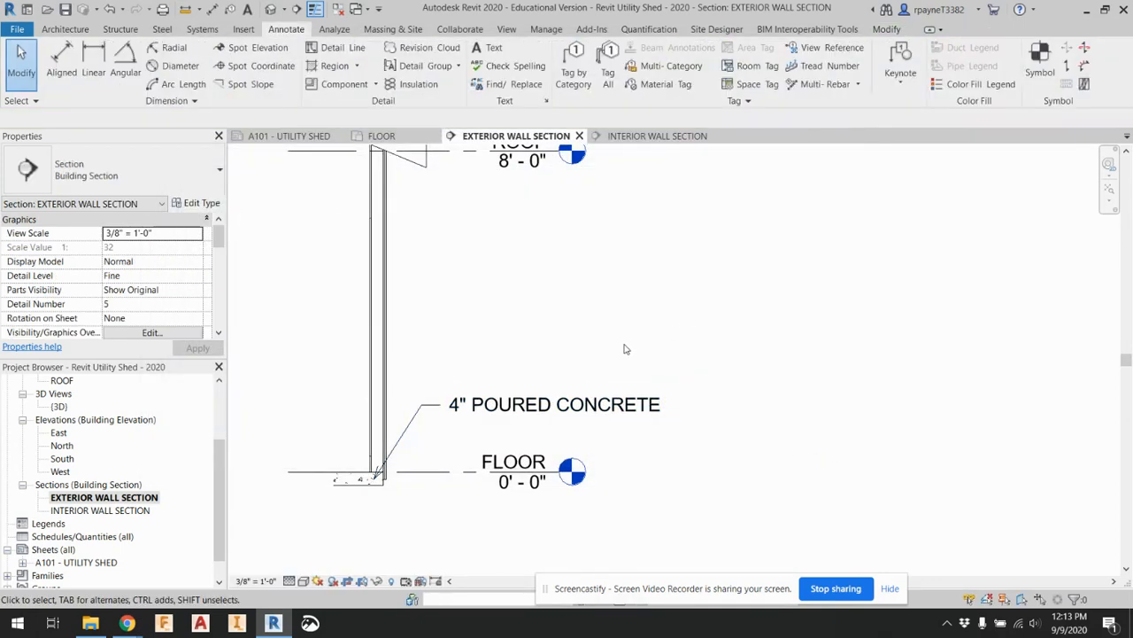
Examine the resized concrete note on sheet A101 and compare it with the level labels and view titles
{"action": "double_click", "coordinate": [84, 562]}
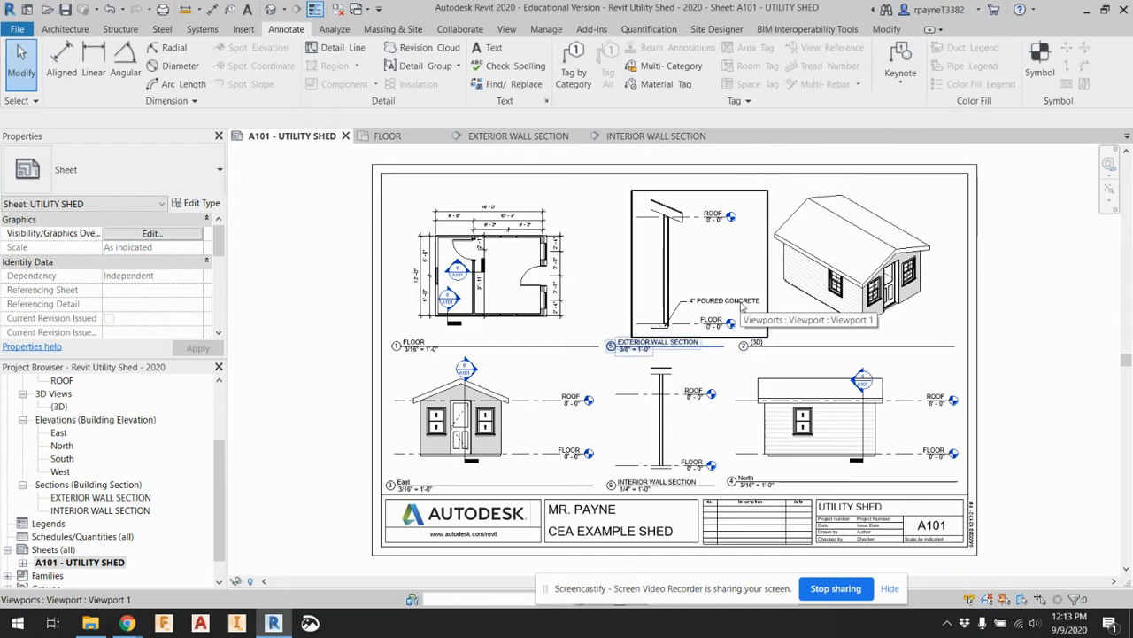
{"action": "scroll", "coordinate": [742, 306], "scroll_direction": "up", "scroll_amount": 3}
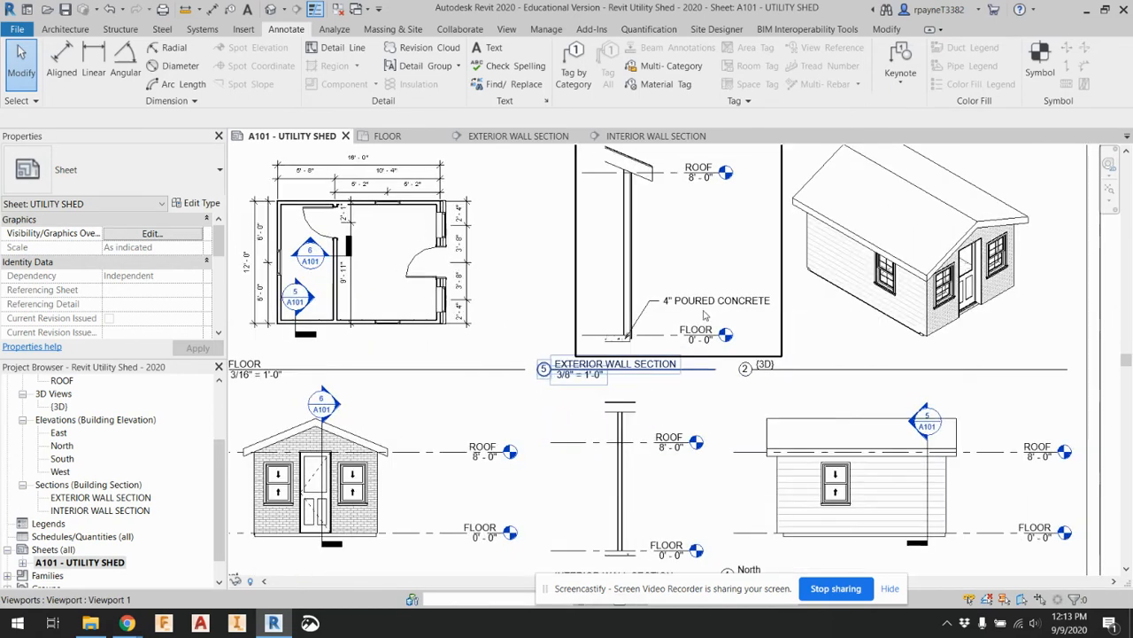
{"action": "scroll", "coordinate": [707, 312], "scroll_direction": "down", "scroll_amount": 1}
{"action": "scroll", "coordinate": [707, 312], "scroll_direction": "down", "scroll_amount": 2}
{"action": "scroll", "coordinate": [706, 384], "scroll_direction": "up", "scroll_amount": 1}
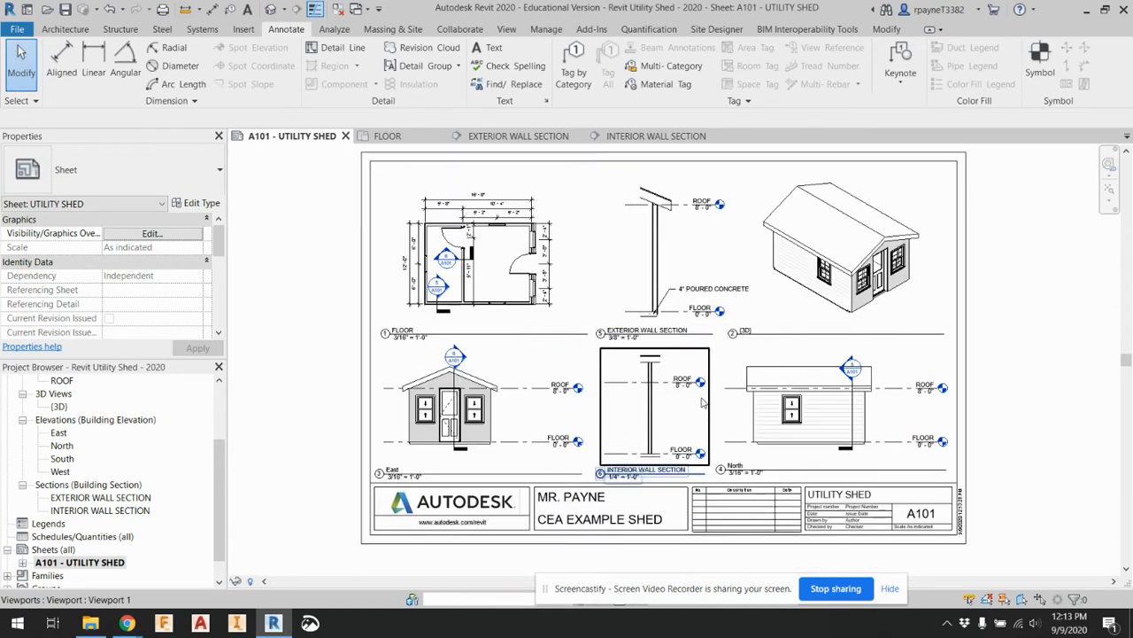
{"action": "scroll", "coordinate": [699, 386], "scroll_direction": "up", "scroll_amount": 2}
{"action": "scroll", "coordinate": [700, 386], "scroll_direction": "up", "scroll_amount": 1}
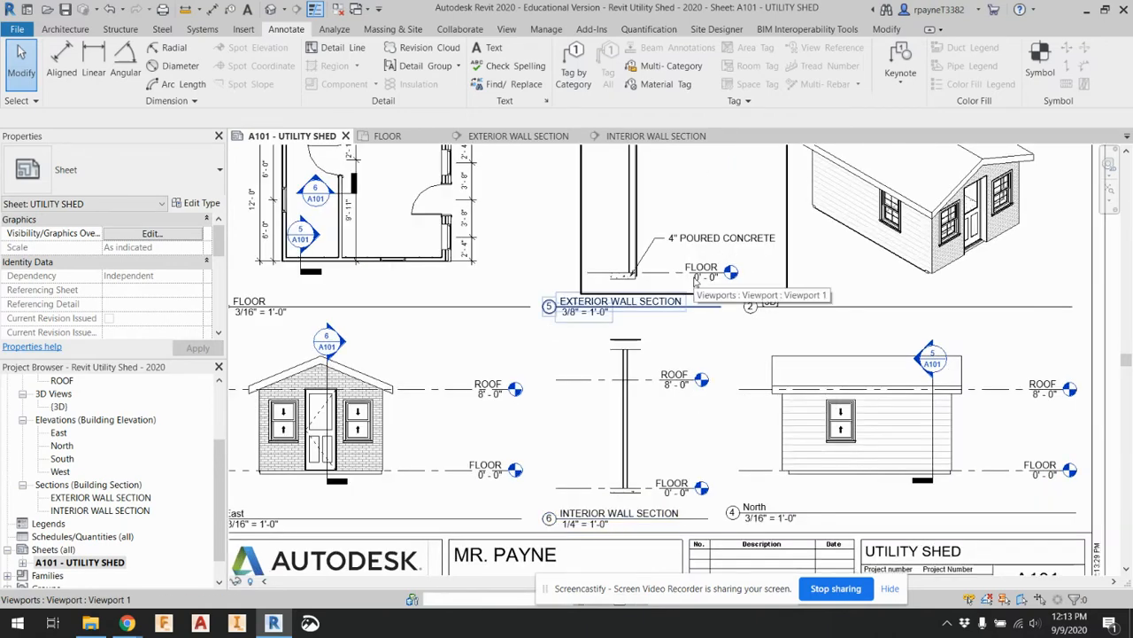
{"action": "scroll", "coordinate": [693, 274], "scroll_direction": "up", "scroll_amount": 2}
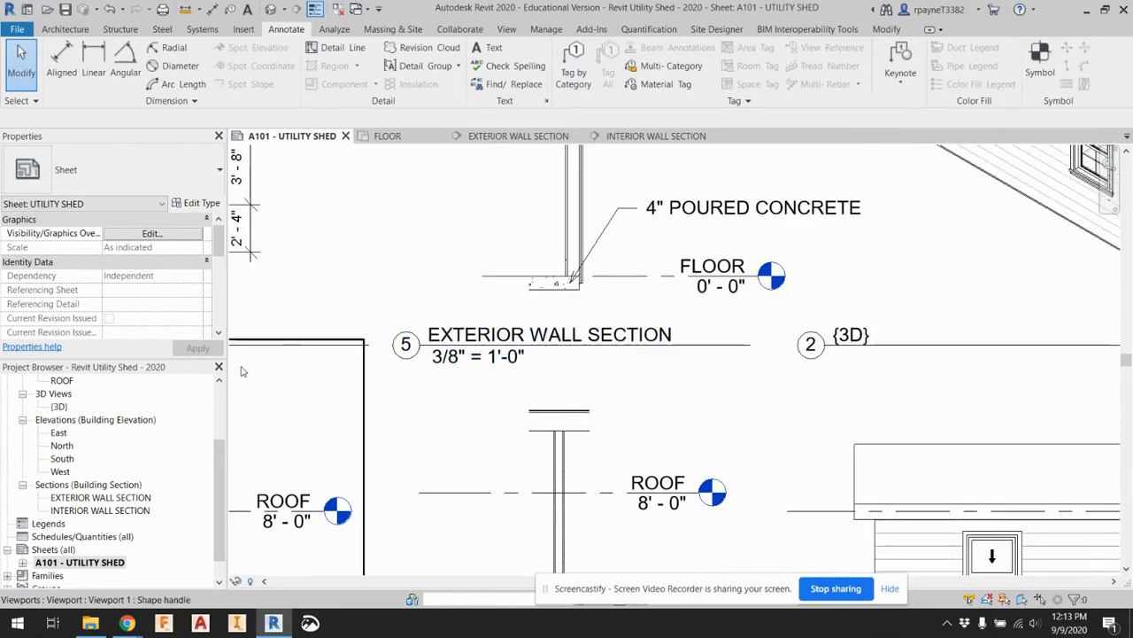
Delete the 4" POURED CONCRETE note and its leader from the exterior wall section
{"action": "scroll", "coordinate": [133, 467], "scroll_direction": "down", "scroll_amount": 1}
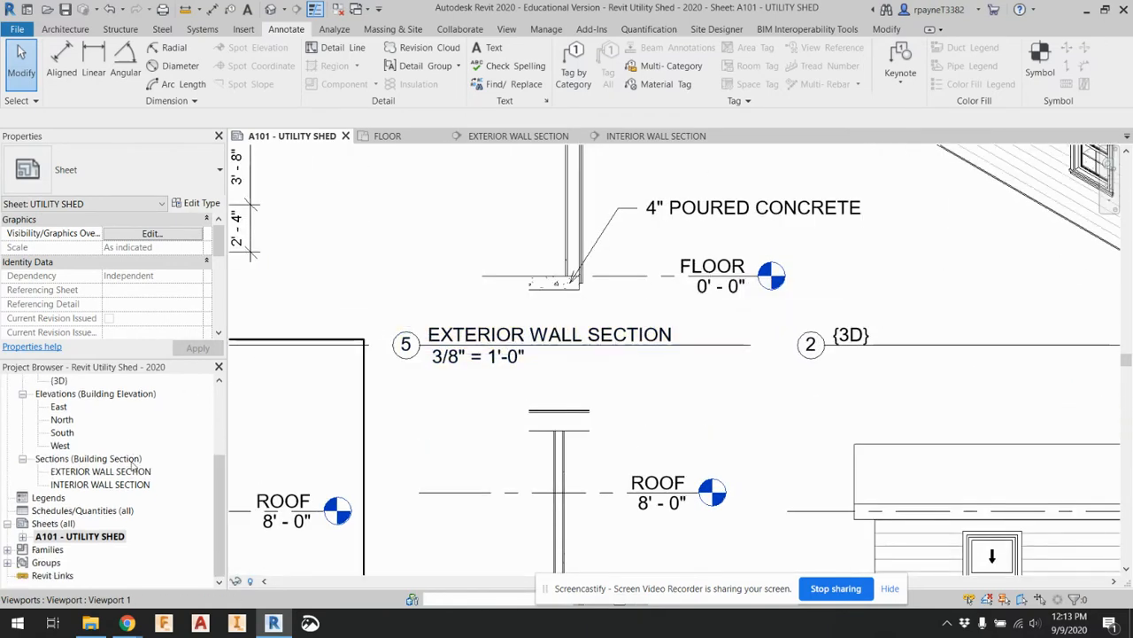
{"action": "double_click", "coordinate": [98, 472]}
{"action": "left_click", "coordinate": [556, 423]}
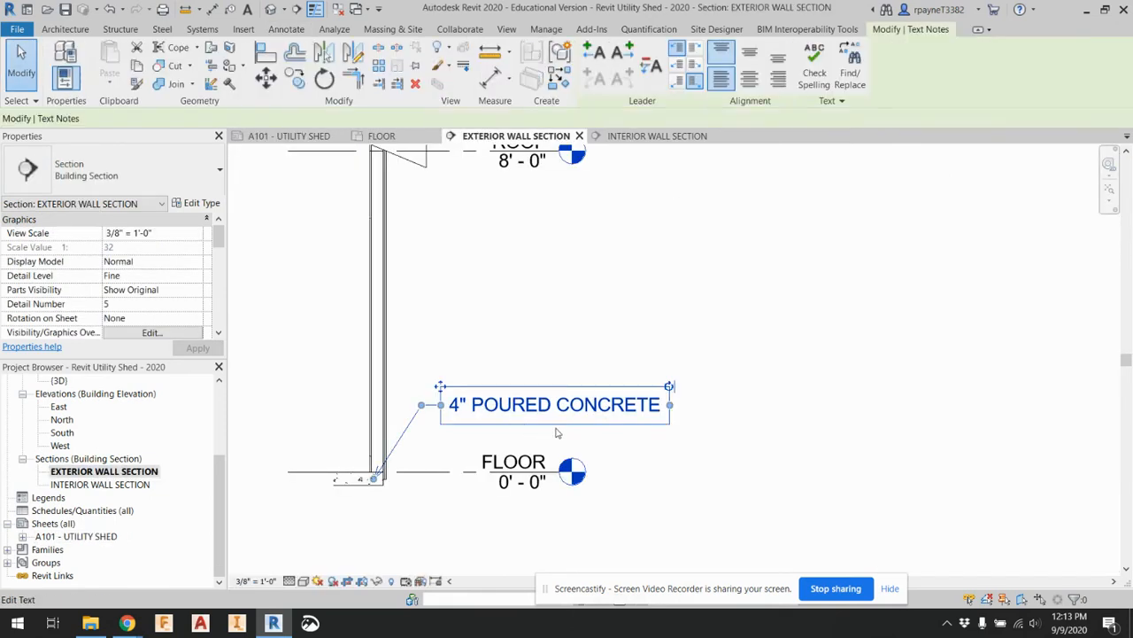
{"action": "left_click", "coordinate": [527, 408]}
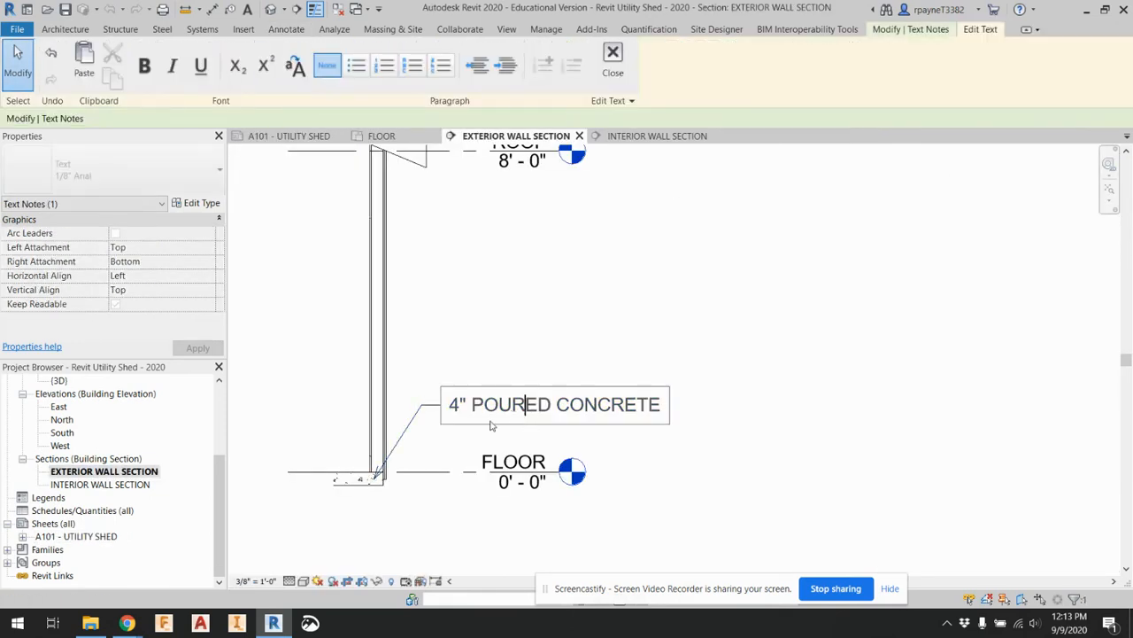
{"action": "left_click", "coordinate": [453, 432]}
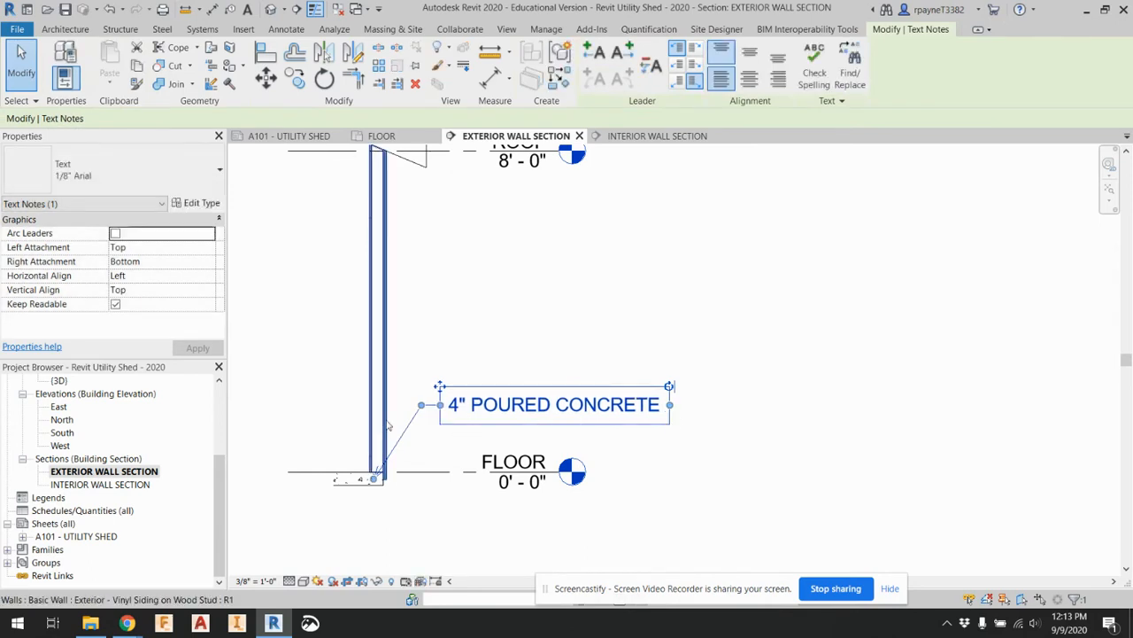
{"action": "left_click_drag", "start_coordinate": [421, 404], "coordinate": [422, 423]}
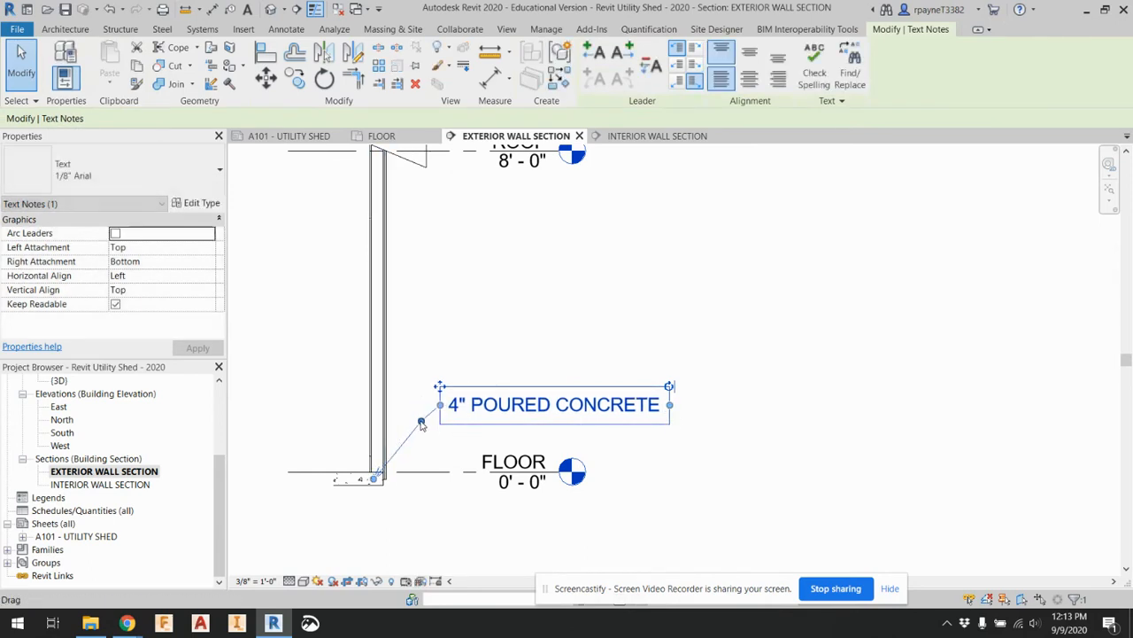
{"action": "key", "text": "Delete"}
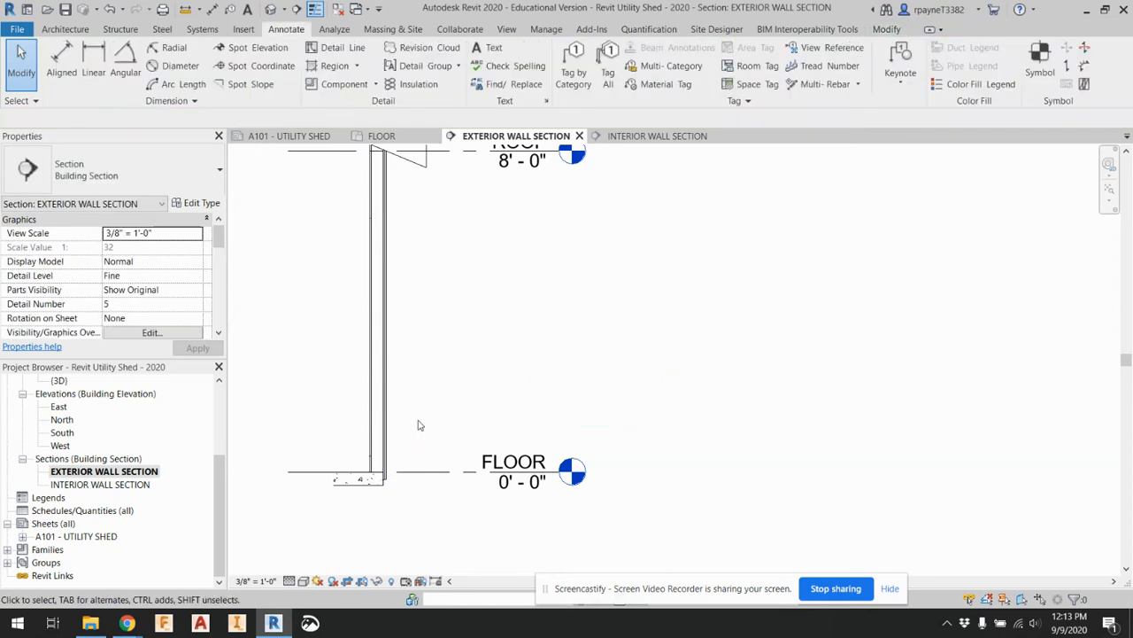
Start a 1/8" Arial text note with a two-segment leader from the concrete slab to outside the wall, above the FLOOR level
{"action": "left_click", "coordinate": [489, 48]}
{"action": "left_click", "coordinate": [157, 177]}
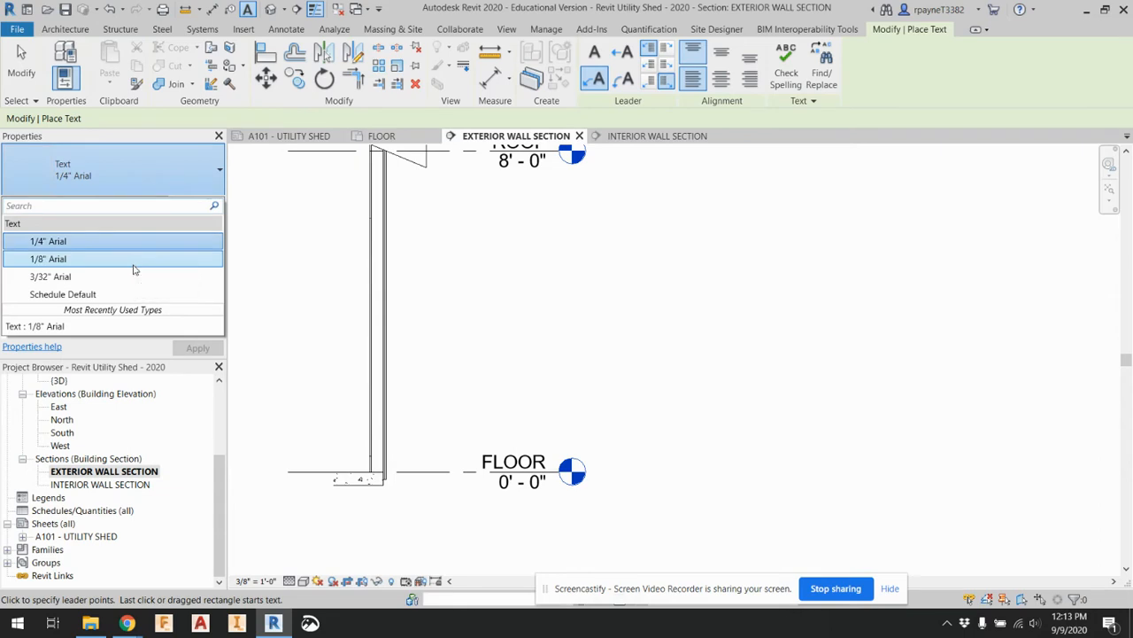
{"action": "left_click", "coordinate": [133, 266]}
{"action": "scroll", "coordinate": [382, 496], "scroll_direction": "up", "scroll_amount": 2}
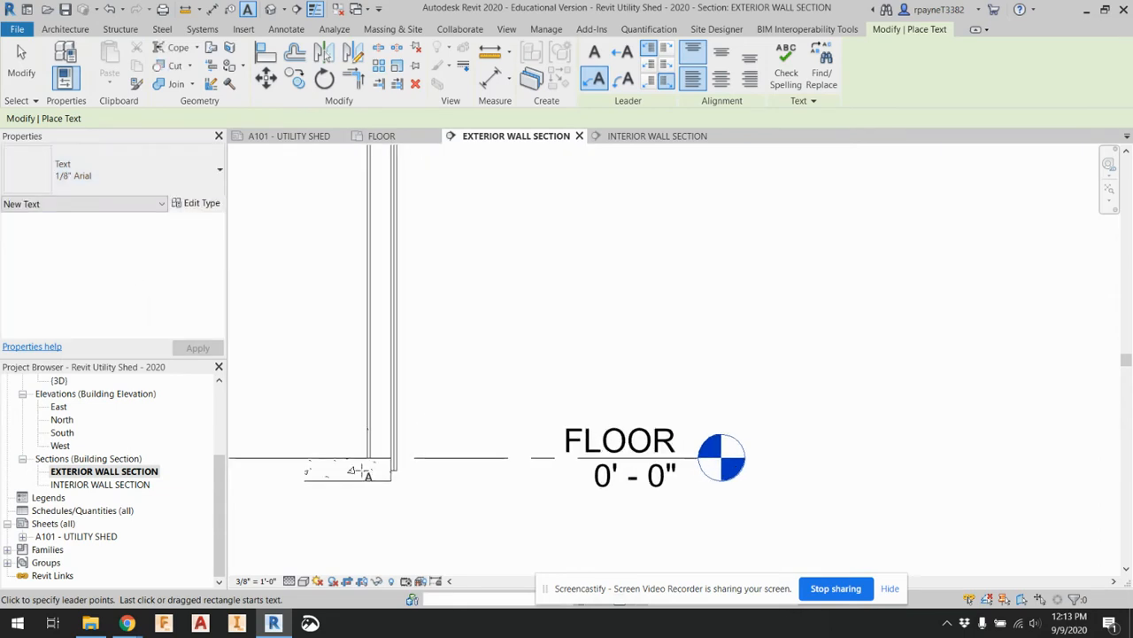
{"action": "left_click", "coordinate": [355, 470]}
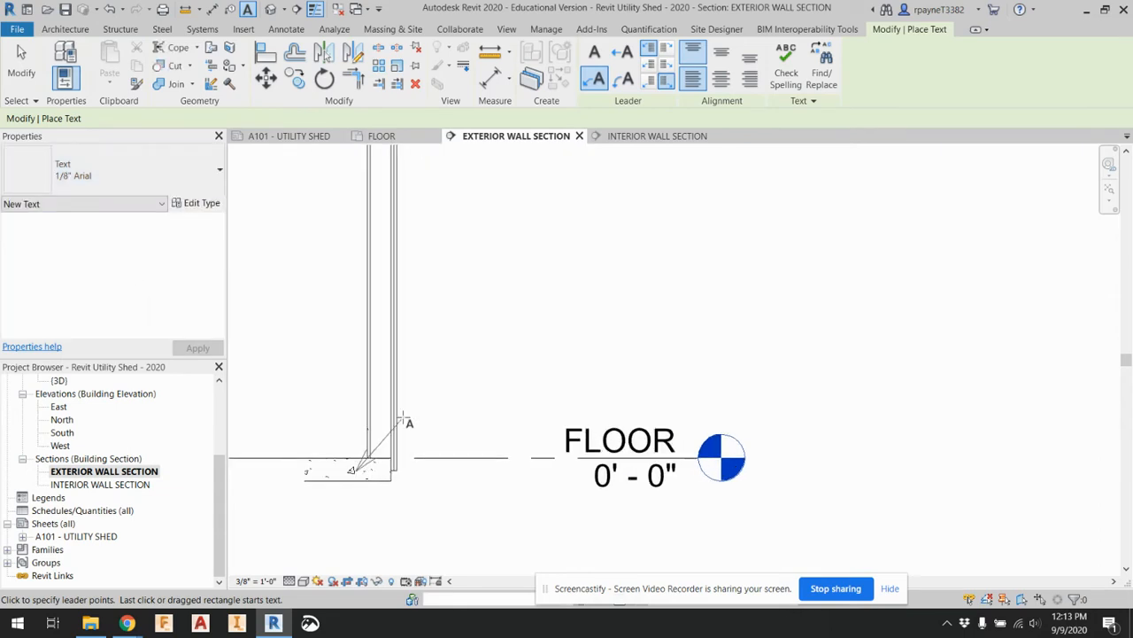
{"action": "left_click", "coordinate": [478, 361]}
Enter 4" POURED CONCRETE as the slab note's text and finish editing it
{"action": "type", "text": "4"}
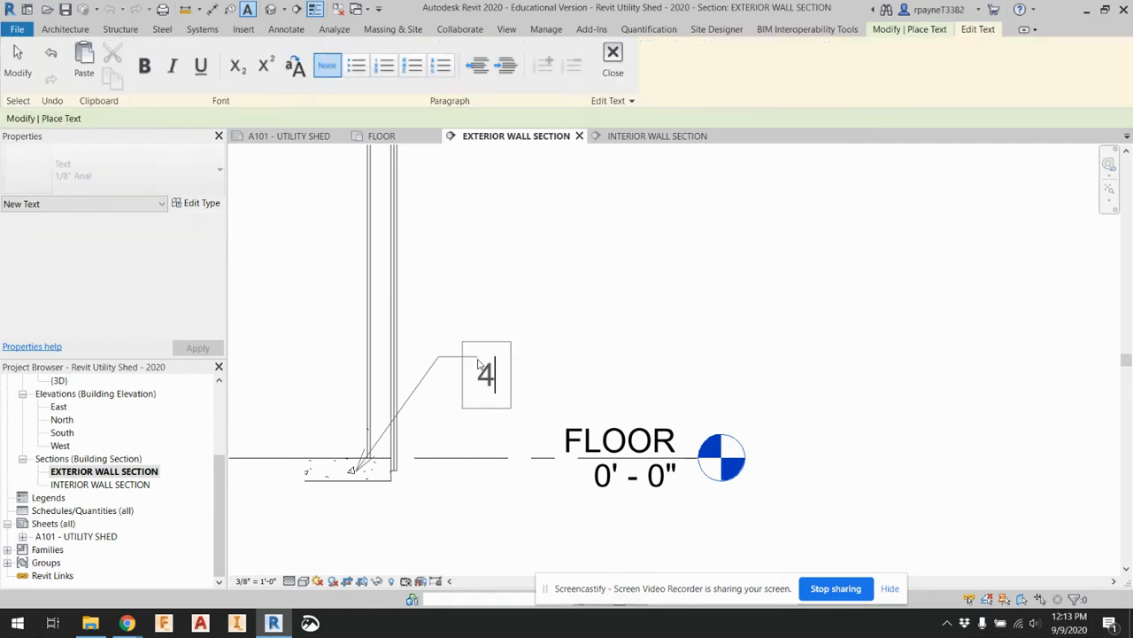
{"action": "type", "text": "\" POURE"}
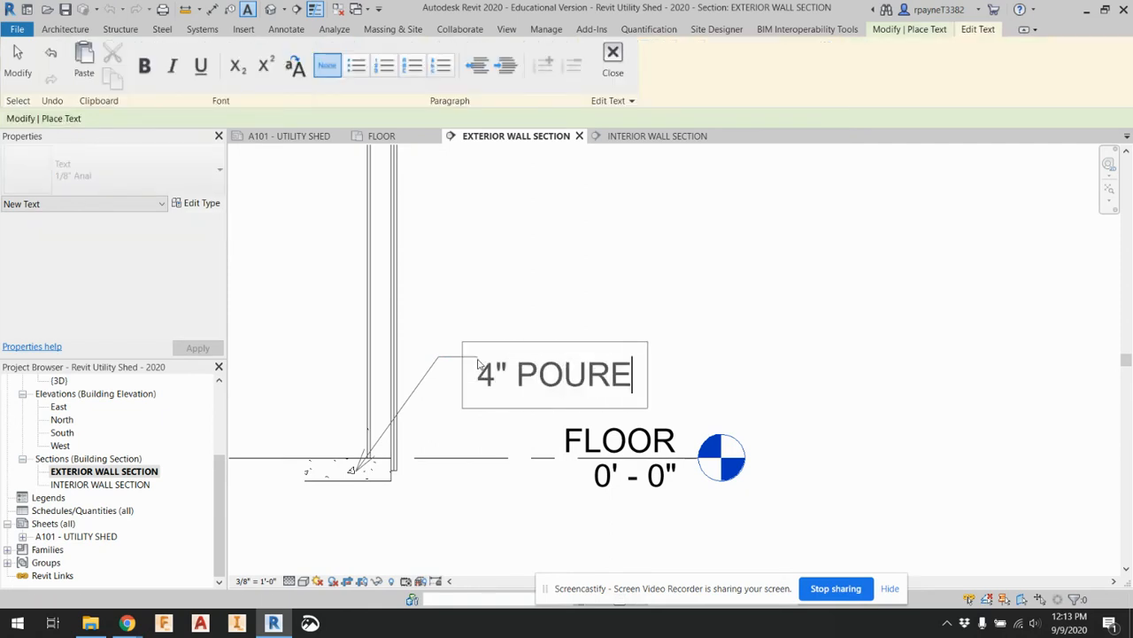
{"action": "type", "text": "D CONCRETE"}
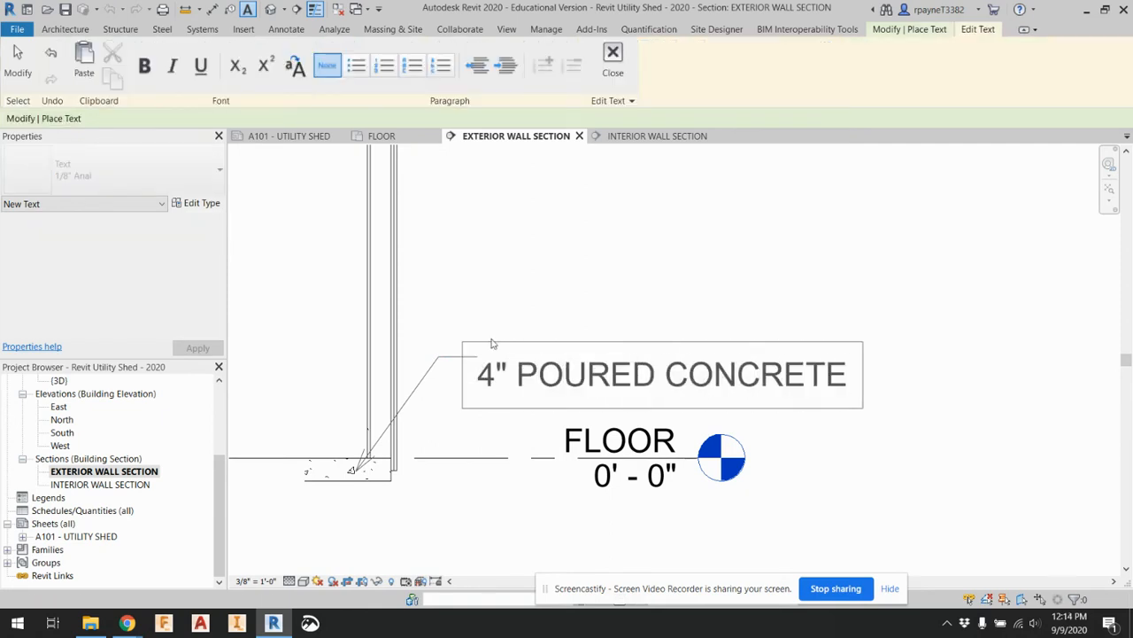
{"action": "left_click", "coordinate": [513, 323]}
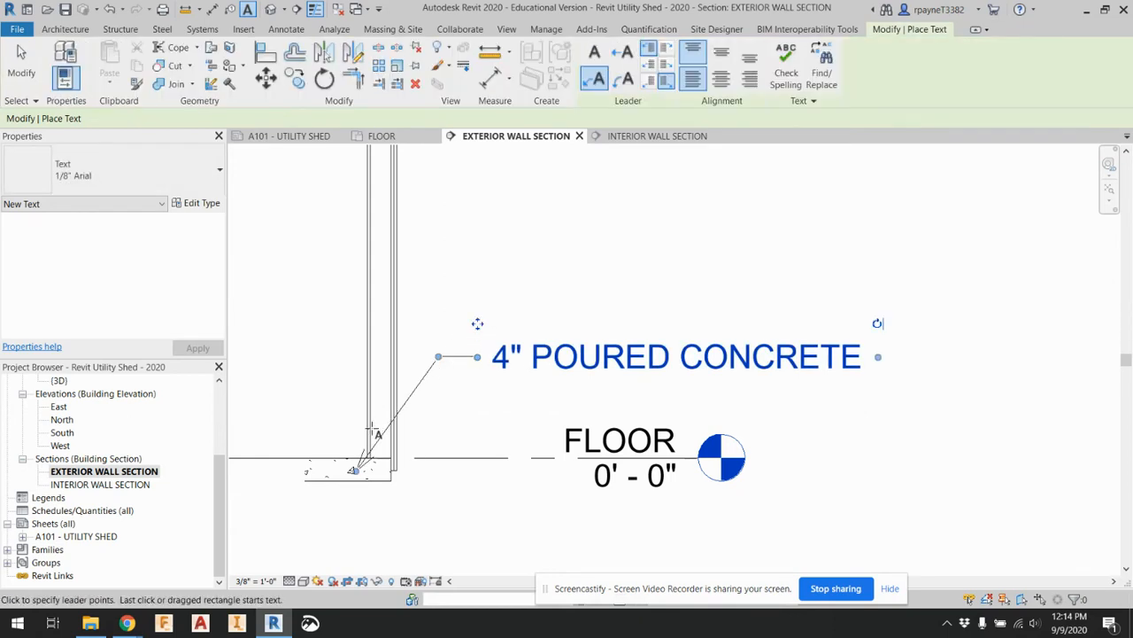
Draw a second note's two-segment leader from the interior wall board layer, aligning its bend and end above the concrete note's leader
{"action": "scroll", "coordinate": [366, 421], "scroll_direction": "up", "scroll_amount": 4}
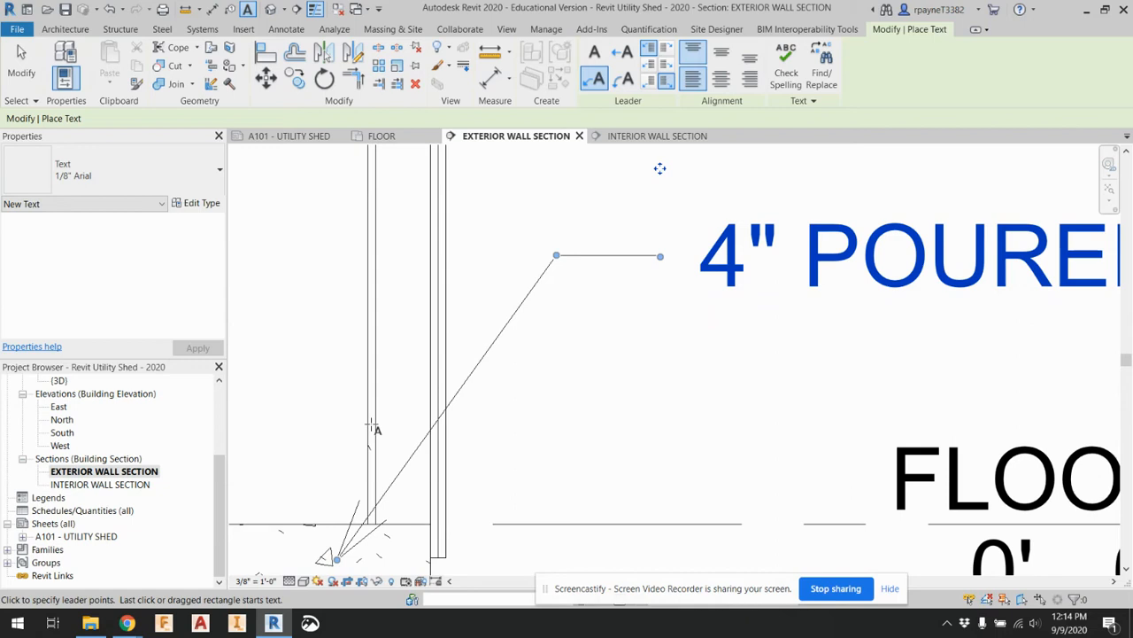
{"action": "left_click", "coordinate": [371, 429]}
{"action": "middle_click_drag", "start_coordinate": [552, 165], "coordinate": [510, 382]}
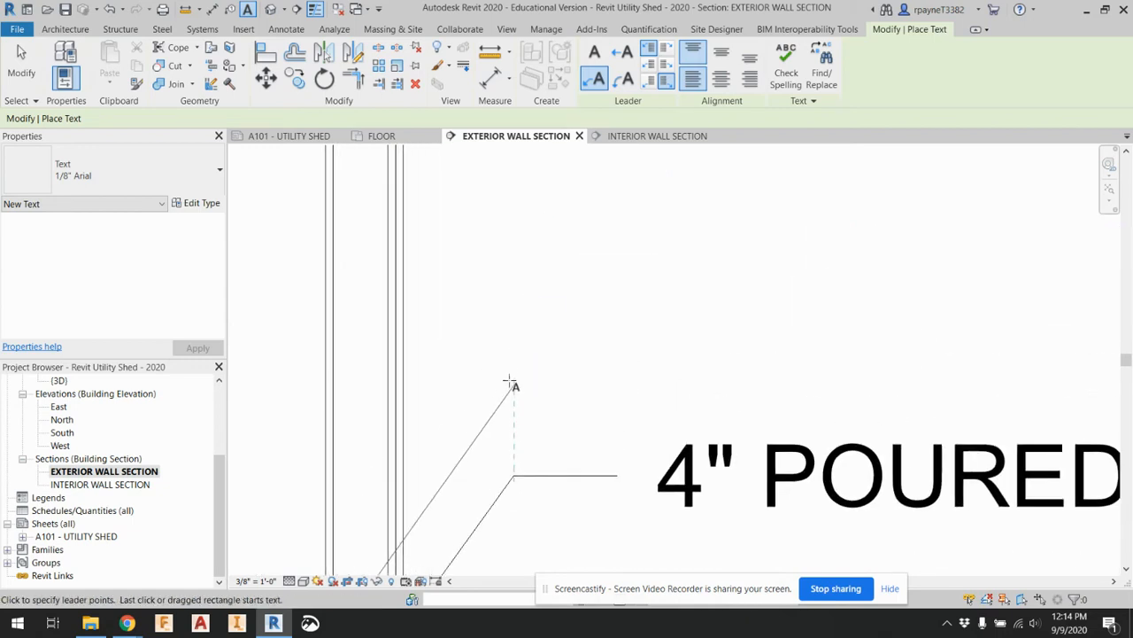
{"action": "left_click", "coordinate": [511, 343]}
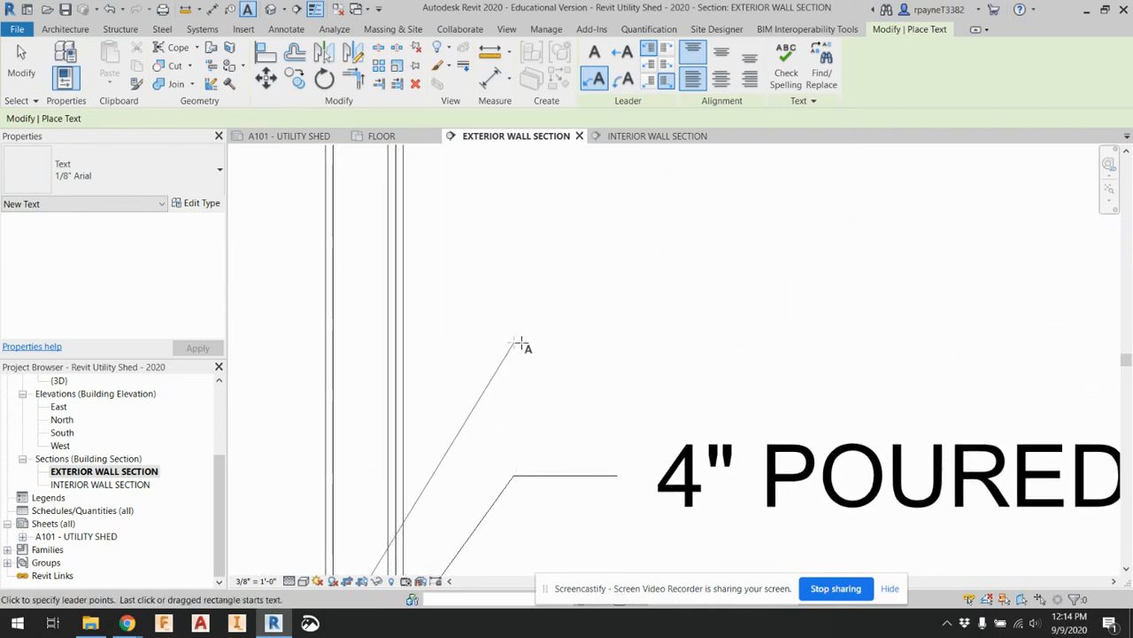
{"action": "left_click", "coordinate": [617, 341]}
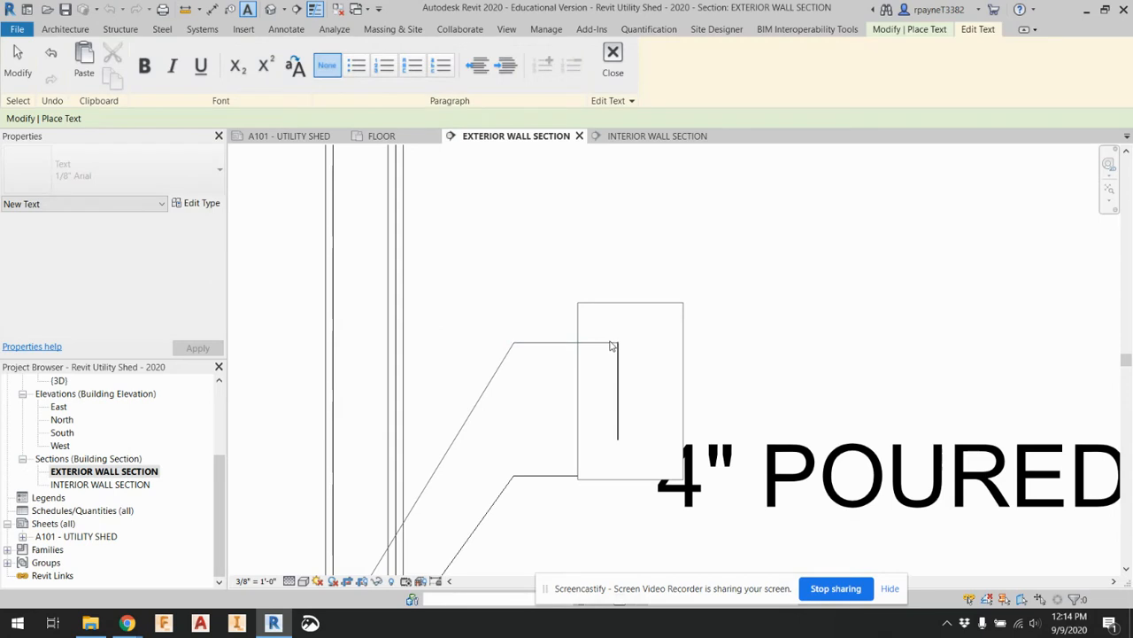
Enter 1/2" GYPSUM WALL BOARD as the second note's text and finish editing it
{"action": "type", "text": "1/"}
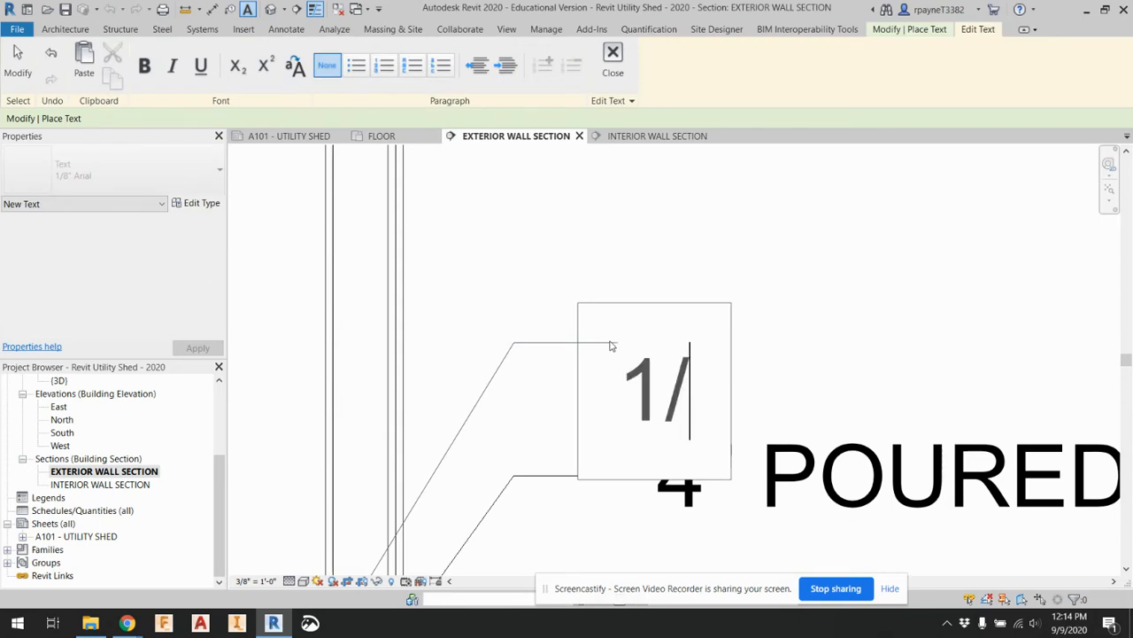
{"action": "type", "text": "2\" GYPSU"}
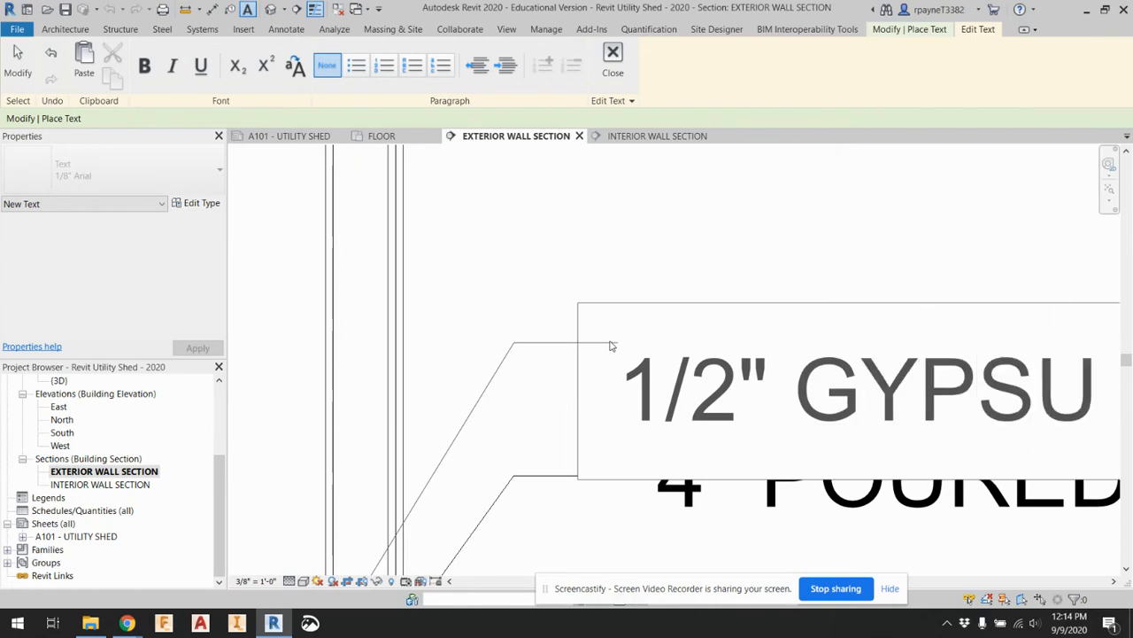
{"action": "type", "text": "M WALL BOARD"}
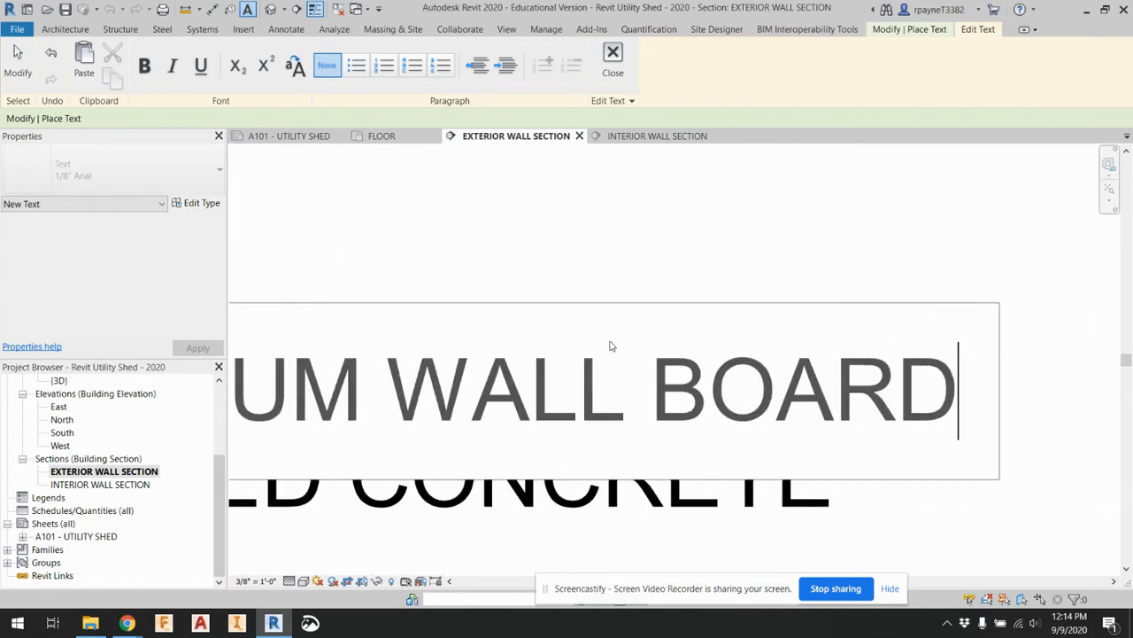
{"action": "left_click", "coordinate": [609, 232]}
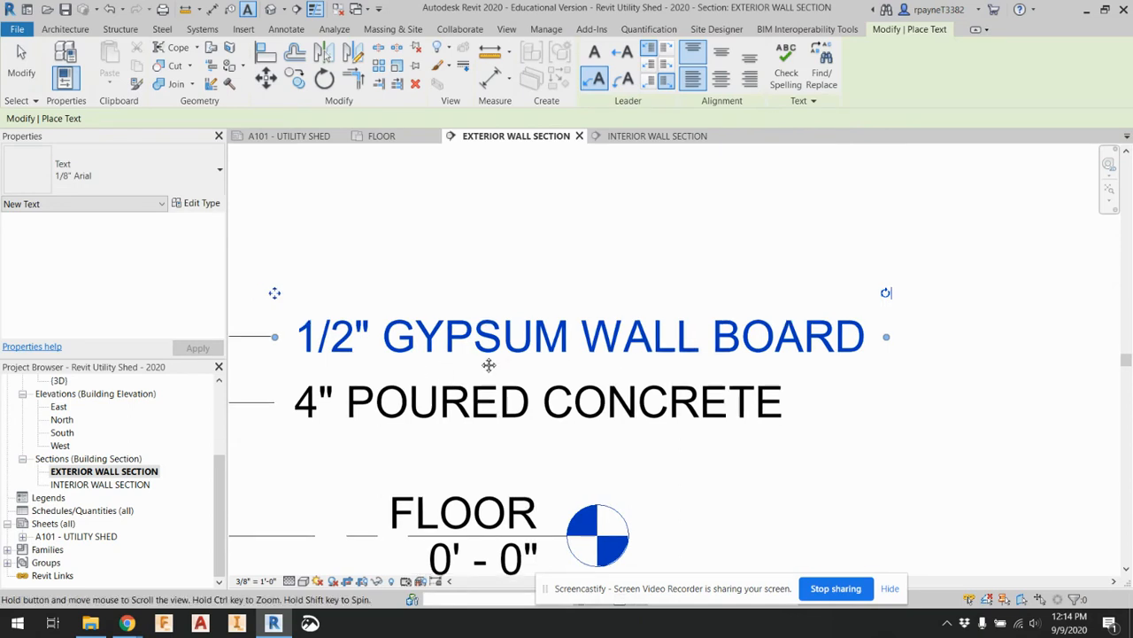
{"action": "middle_click_drag", "start_coordinate": [489, 364], "coordinate": [875, 354]}
{"action": "left_click", "coordinate": [531, 382]}
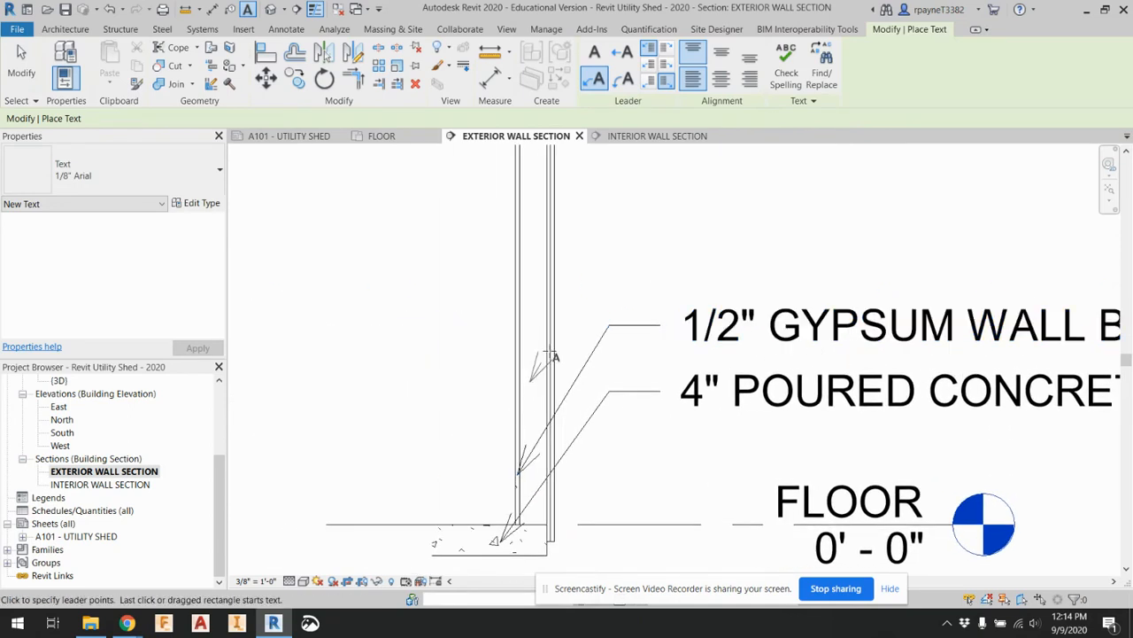
{"action": "left_click", "coordinate": [609, 262]}
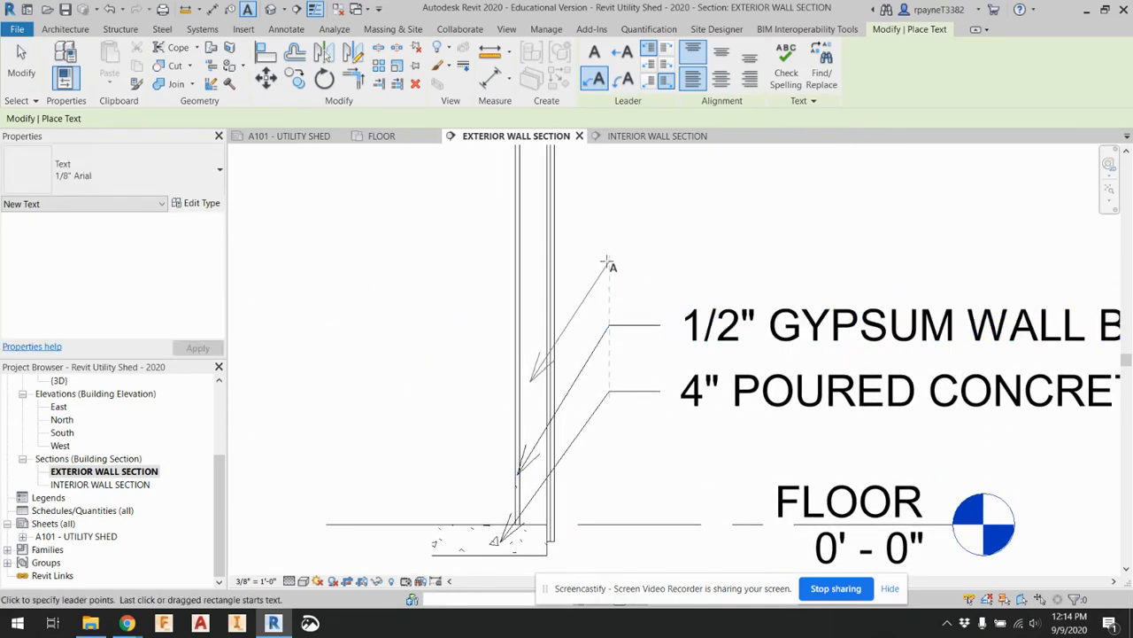
{"action": "left_click", "coordinate": [662, 261]}
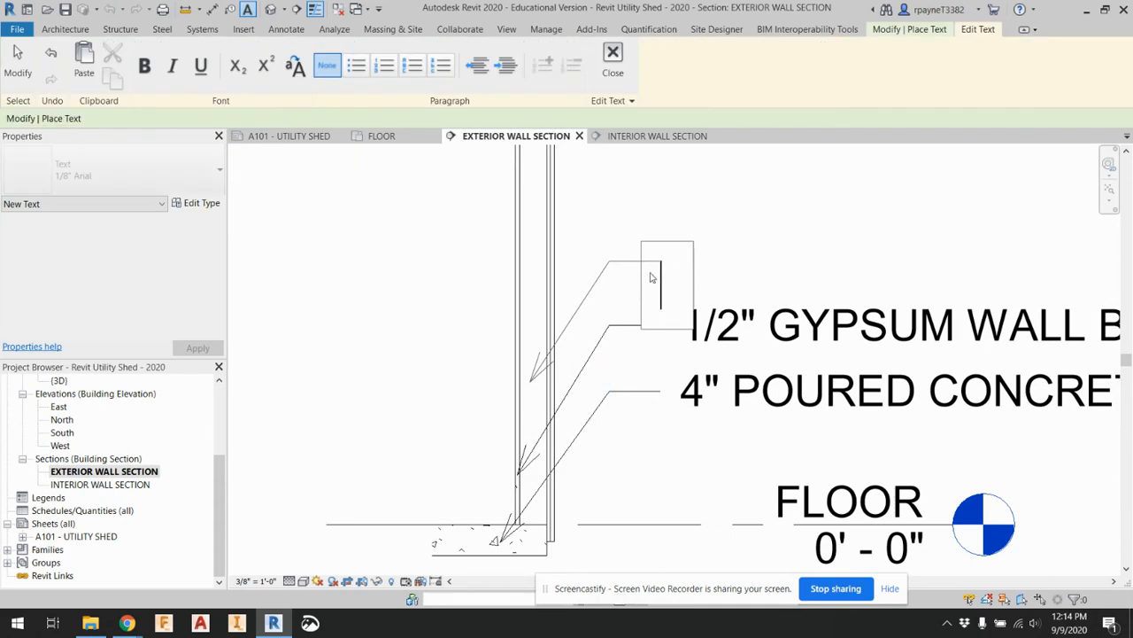
{"action": "type", "text": "2"}
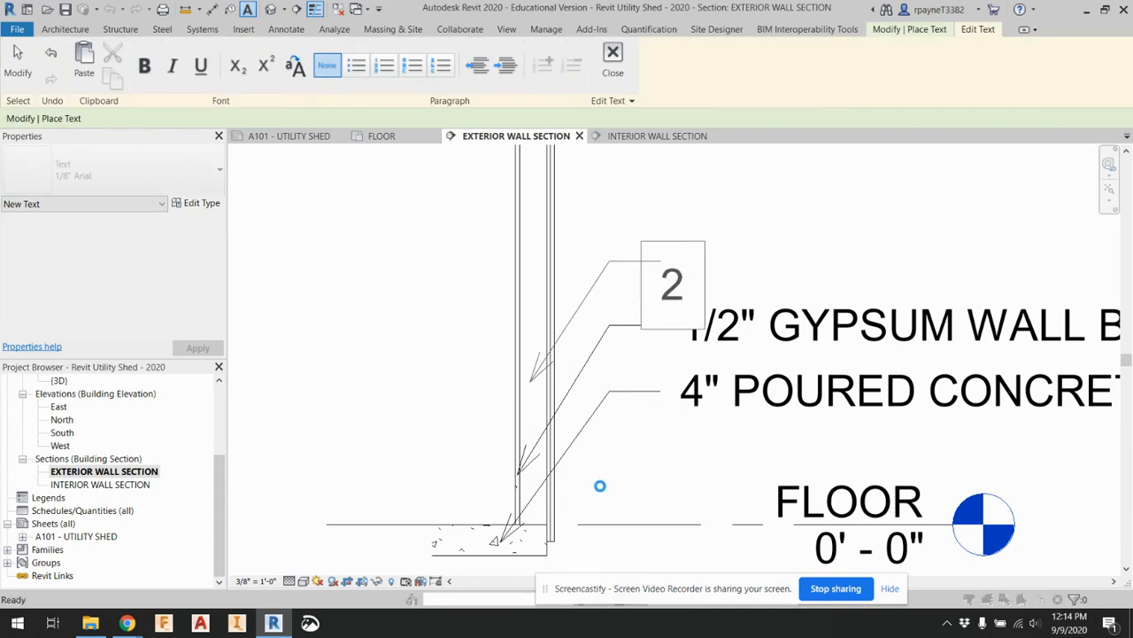
{"action": "key", "text": "Escape"}
{"action": "left_click", "coordinate": [607, 321]}
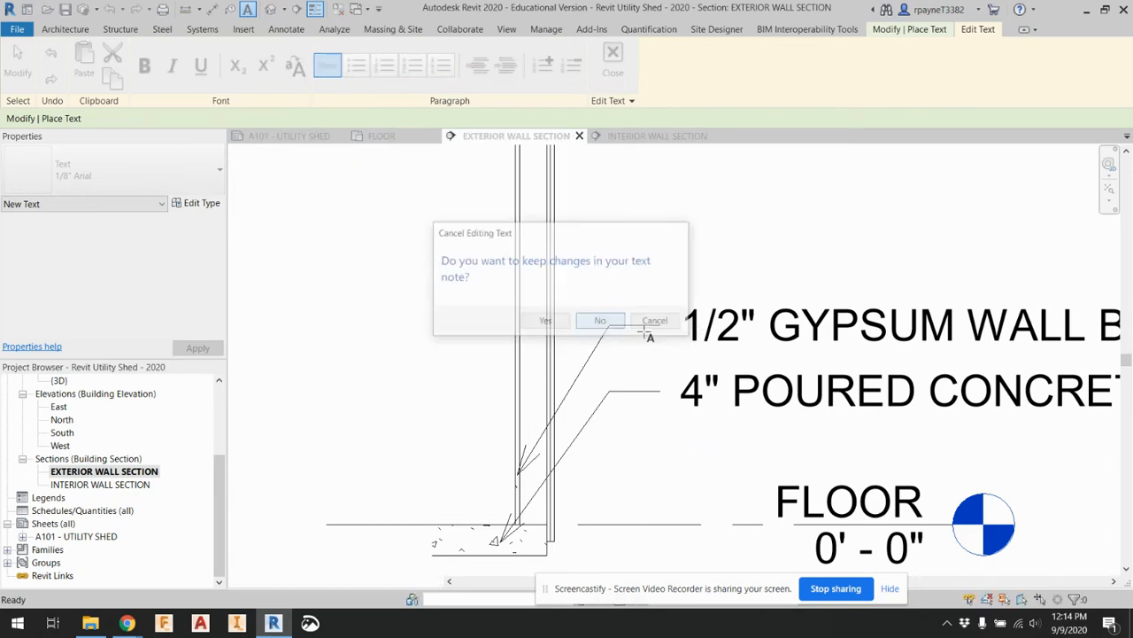
{"action": "key", "text": "Escape"}
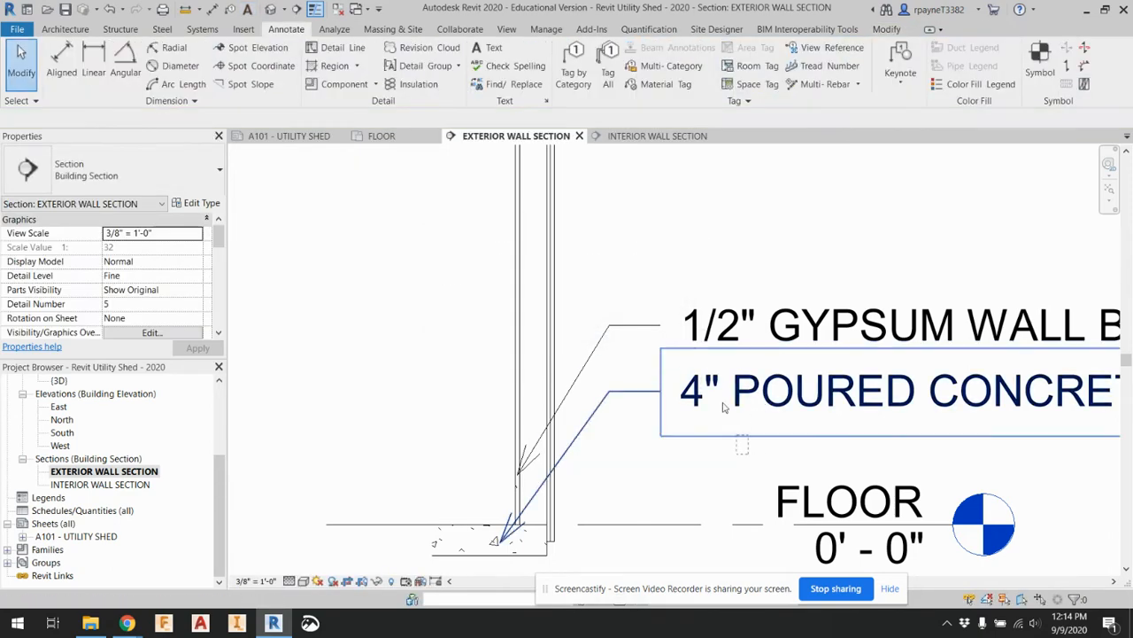
Delete the gypsum wall board and poured concrete leader notes from the exterior wall section
{"action": "left_click_drag", "start_coordinate": [755, 436], "coordinate": [670, 307]}
{"action": "key", "text": "Delete"}
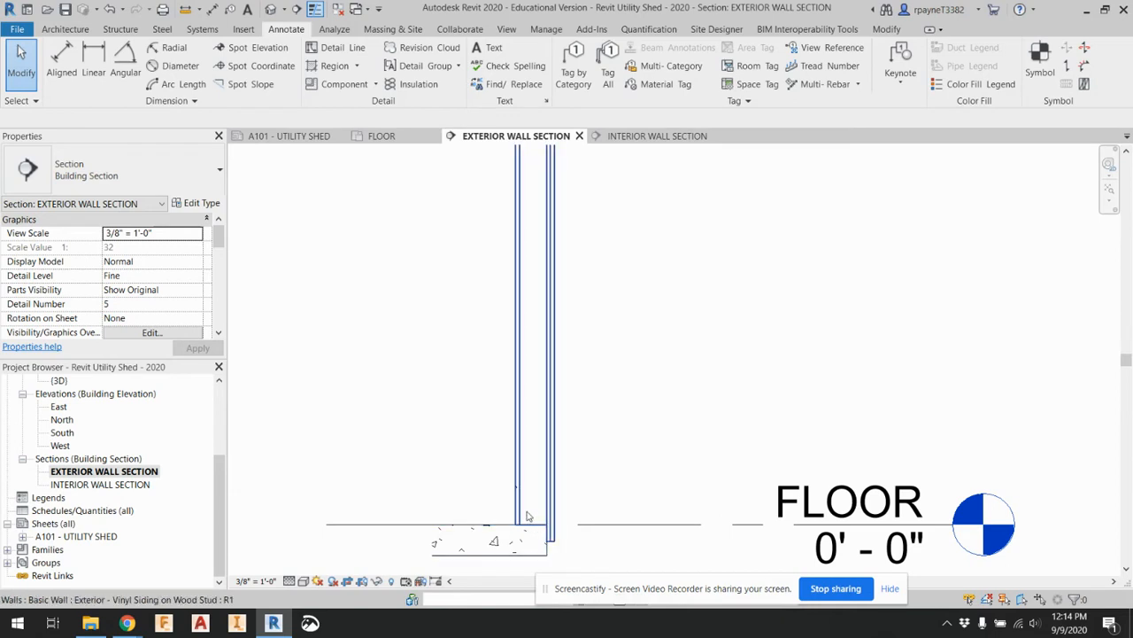
{"action": "scroll", "coordinate": [532, 509], "scroll_direction": "down", "scroll_amount": 3}
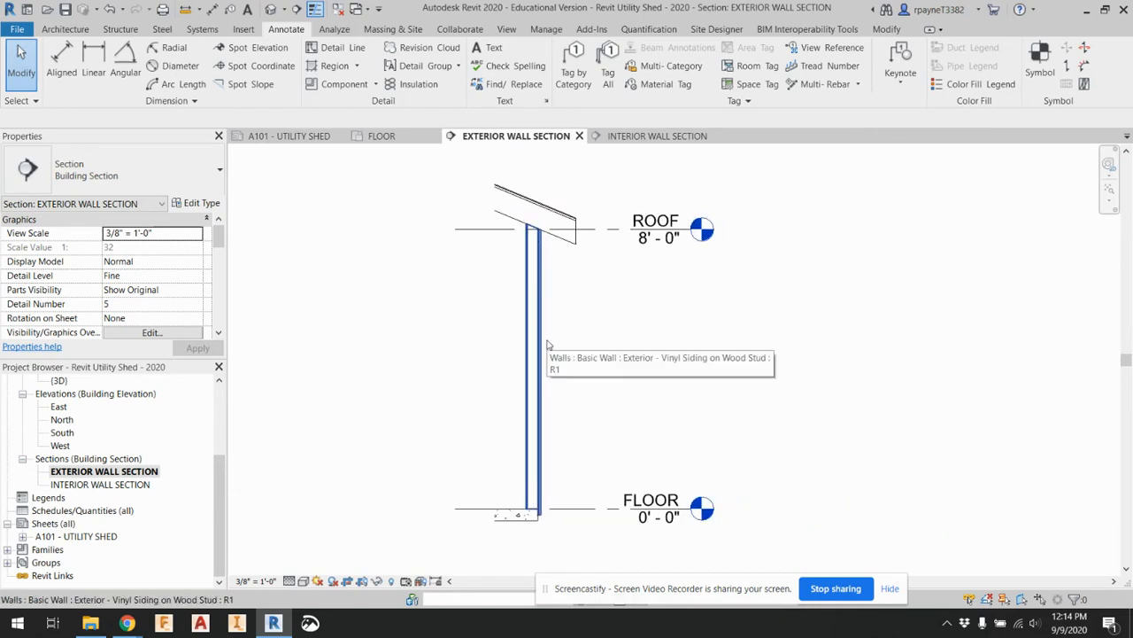
{"action": "scroll", "coordinate": [544, 515], "scroll_direction": "up", "scroll_amount": 4}
{"action": "scroll", "coordinate": [571, 511], "scroll_direction": "up", "scroll_amount": 1}
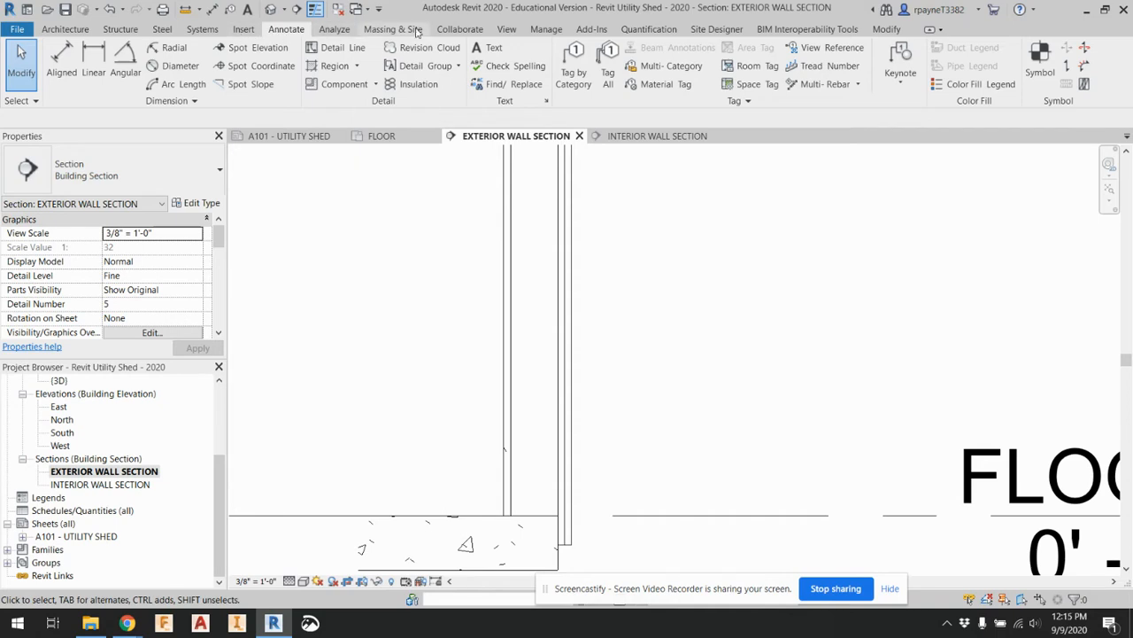
{"action": "left_click", "coordinate": [242, 32]}
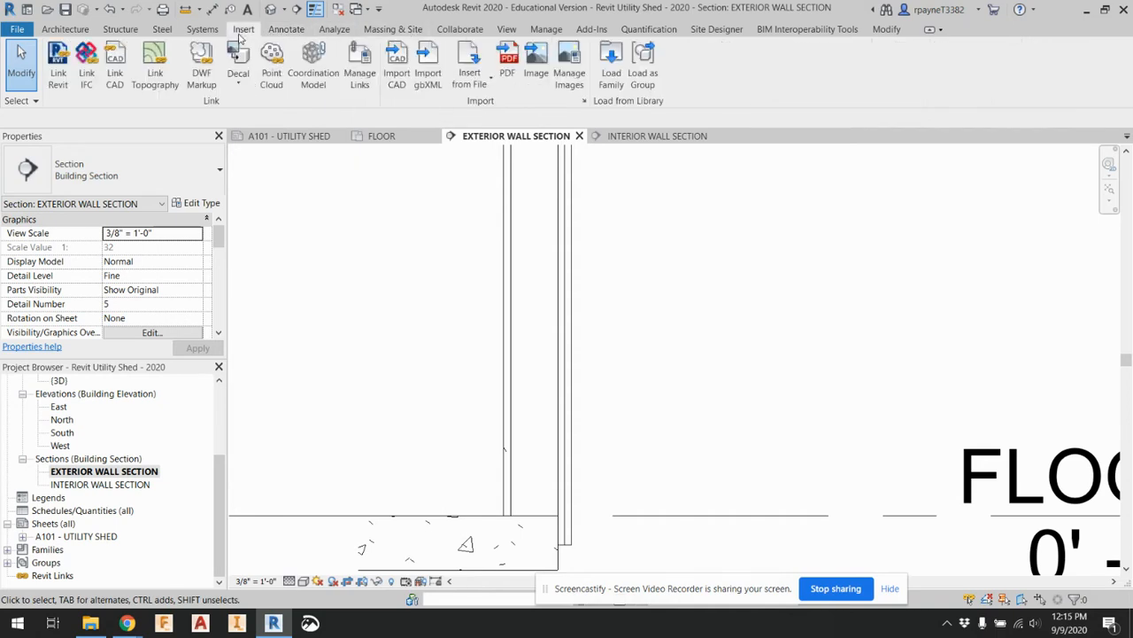
{"action": "left_click", "coordinate": [85, 34]}
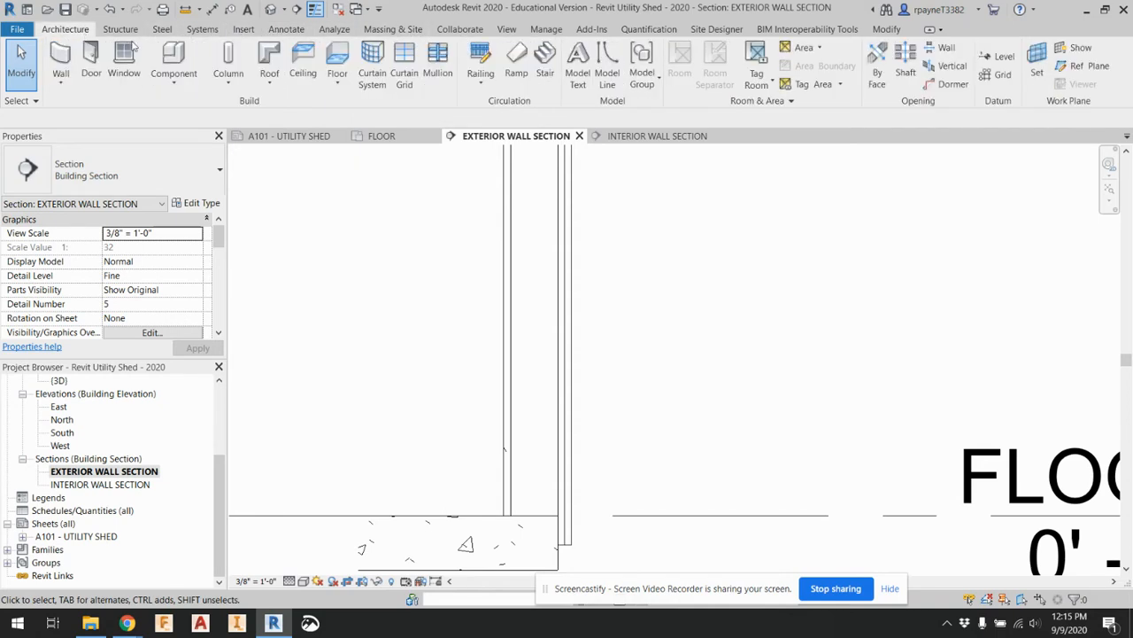
{"action": "left_click", "coordinate": [276, 30]}
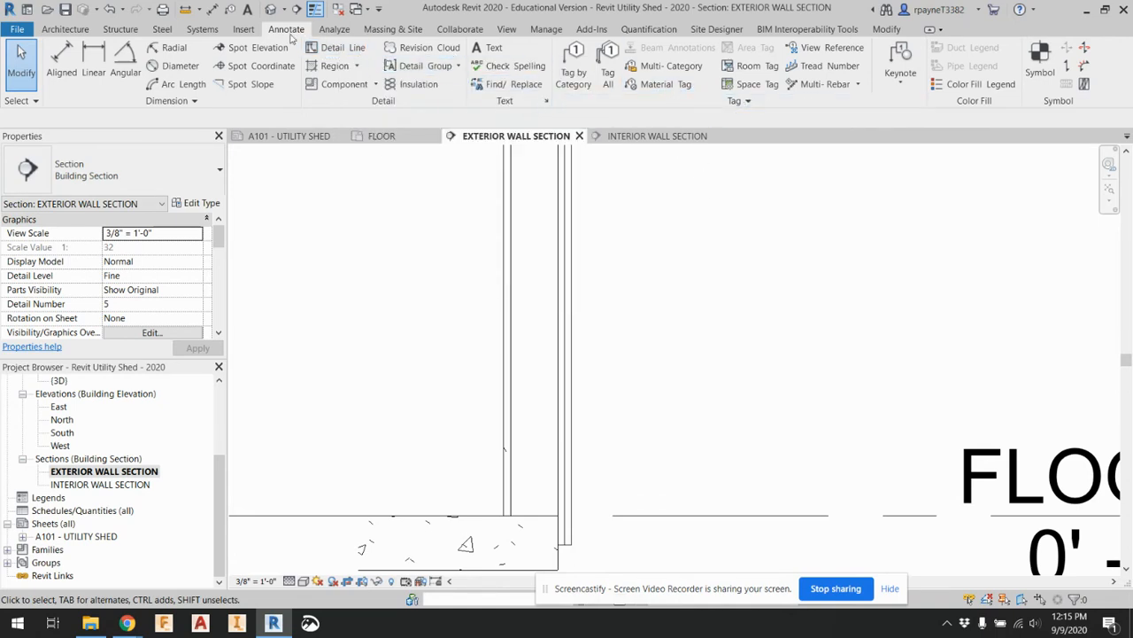
Open the Nominal Cut Lumber-Section family for loading from Detail Items, Div 06-Wood and Plastic, 061100-Wood Framing in the US Imperial library
{"action": "left_click", "coordinate": [247, 31]}
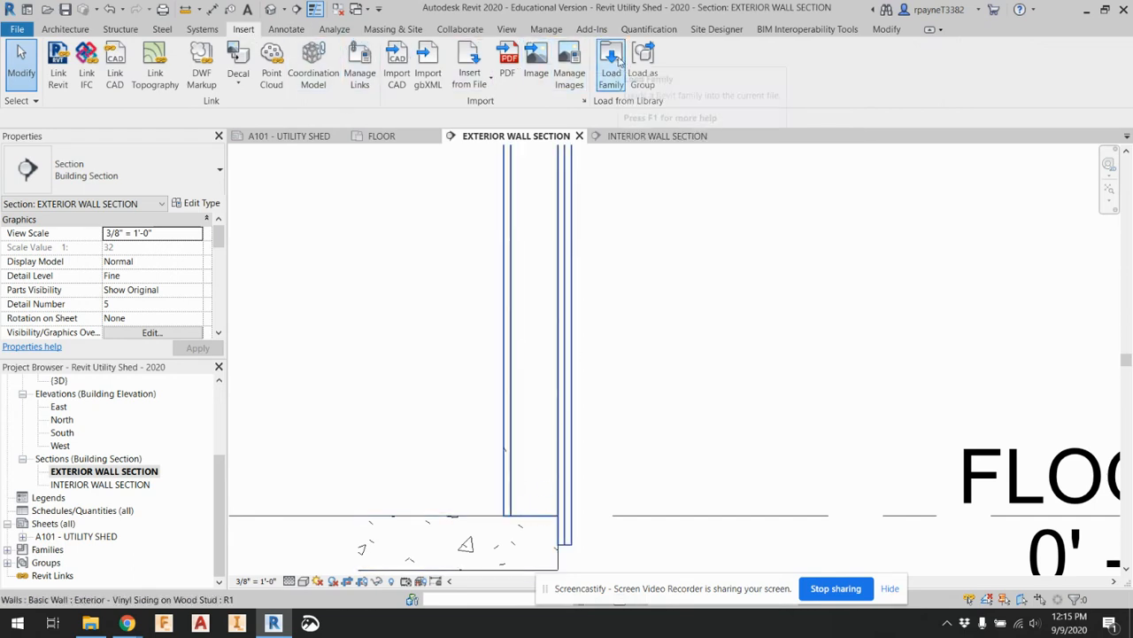
{"action": "left_click", "coordinate": [617, 62]}
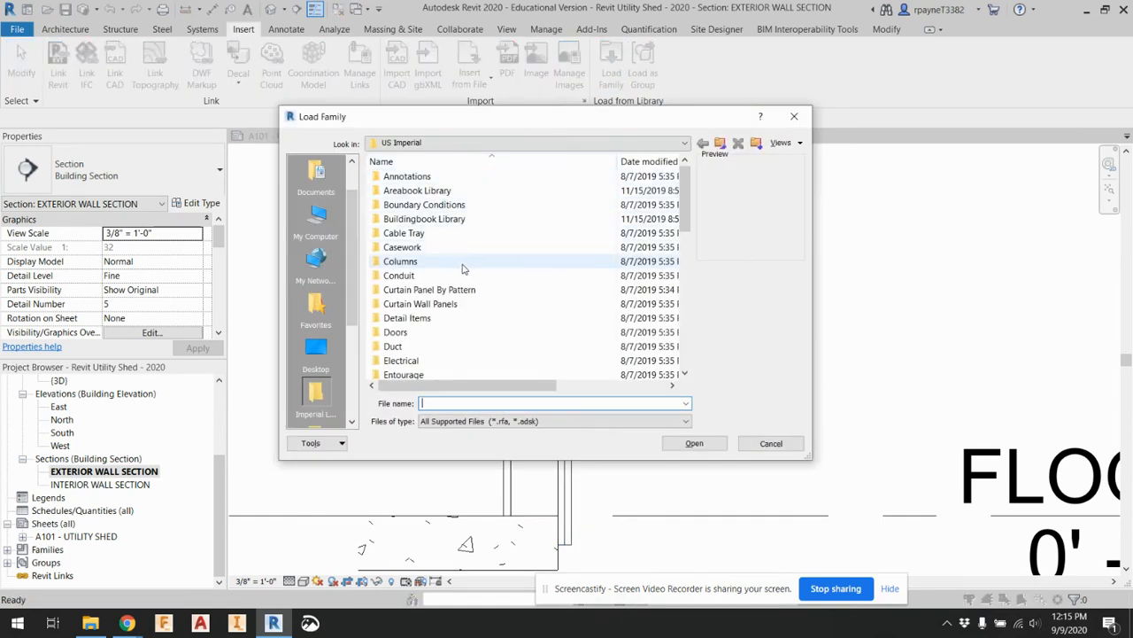
{"action": "double_click", "coordinate": [472, 321]}
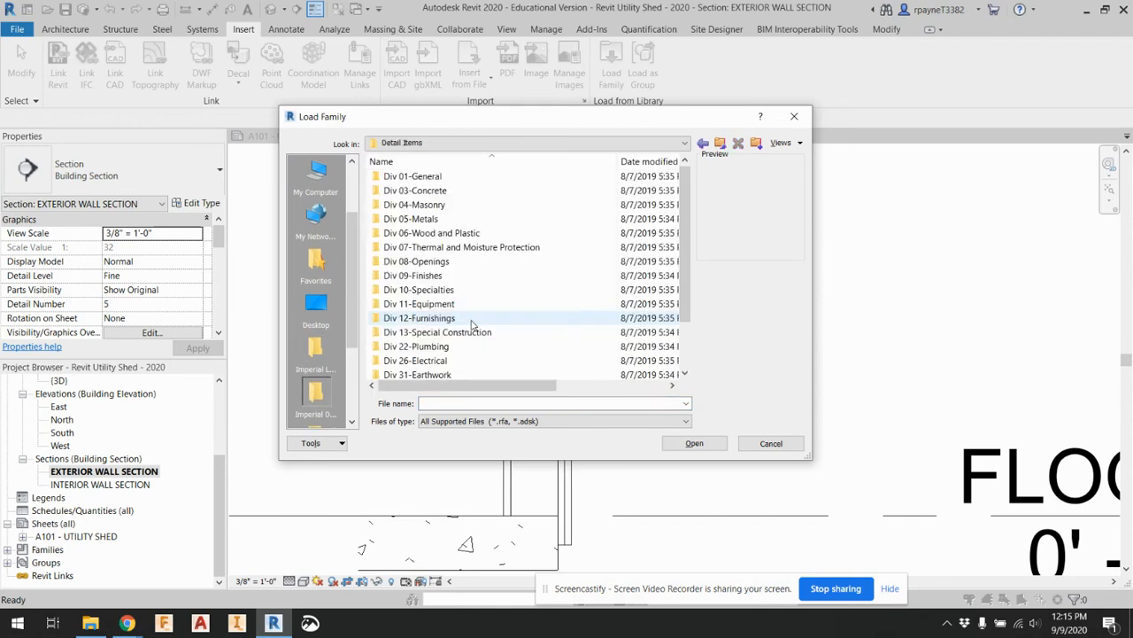
{"action": "double_click", "coordinate": [485, 234]}
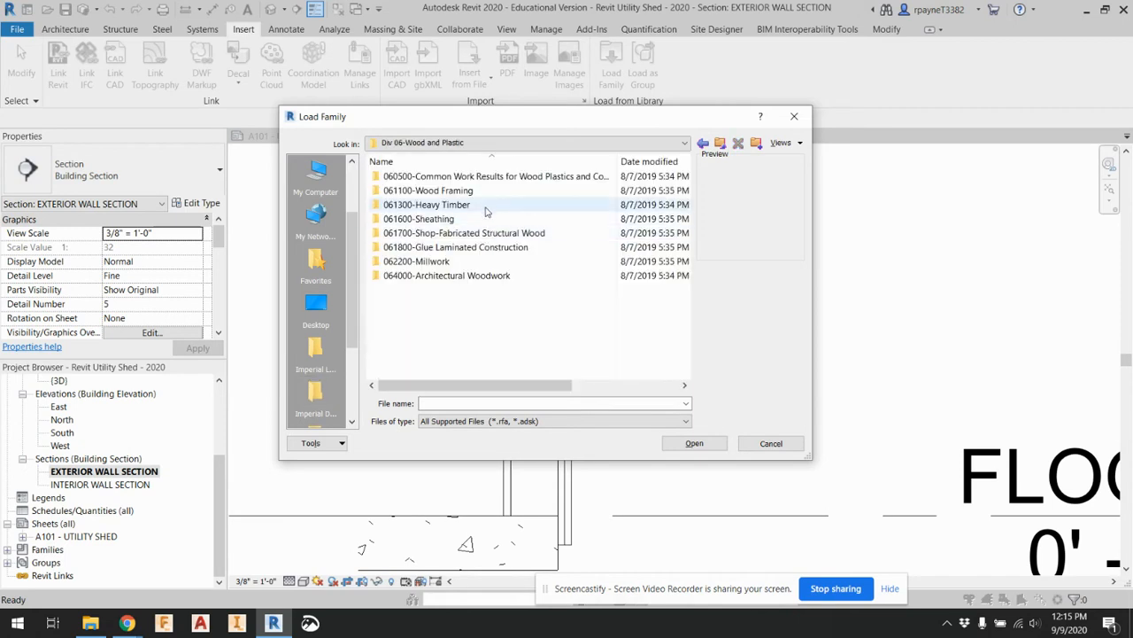
{"action": "double_click", "coordinate": [485, 191]}
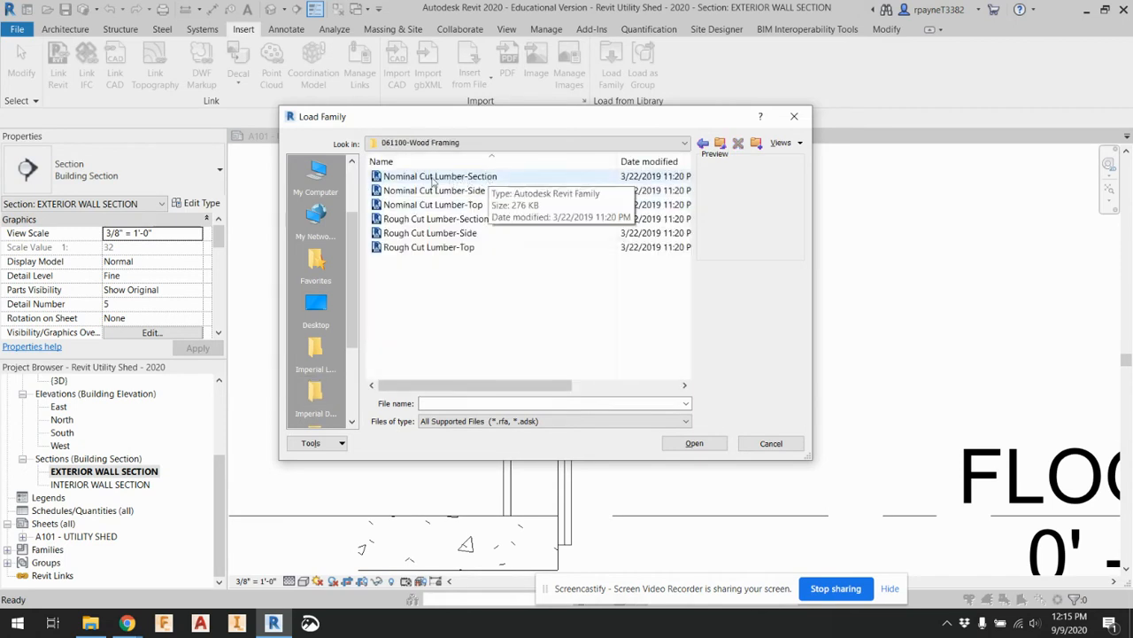
{"action": "left_click", "coordinate": [448, 182]}
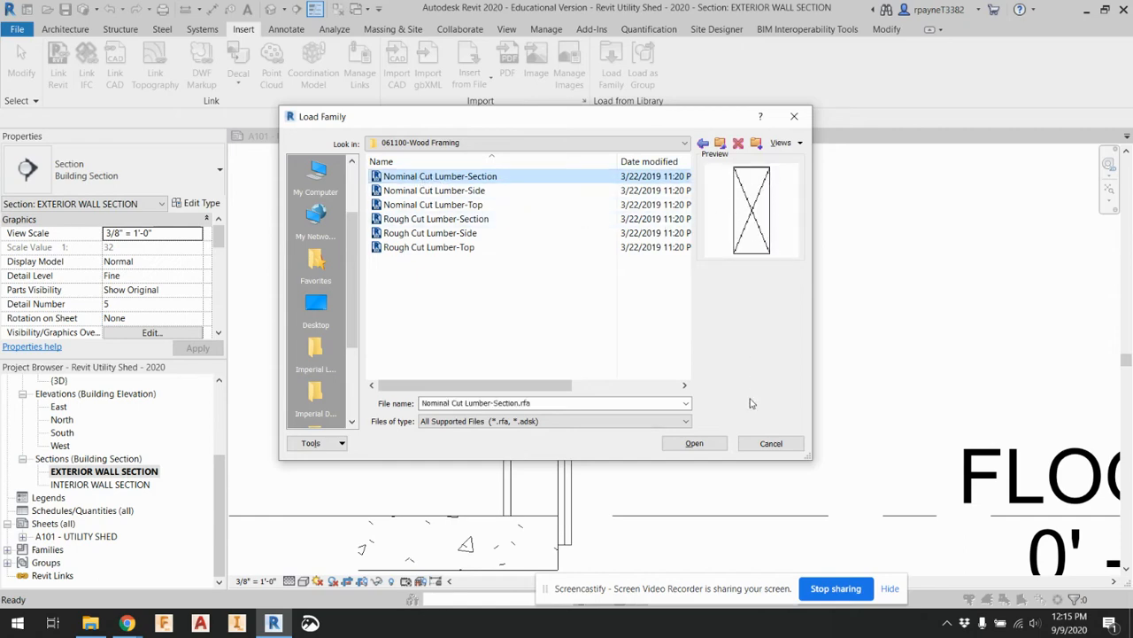
{"action": "left_click", "coordinate": [721, 443]}
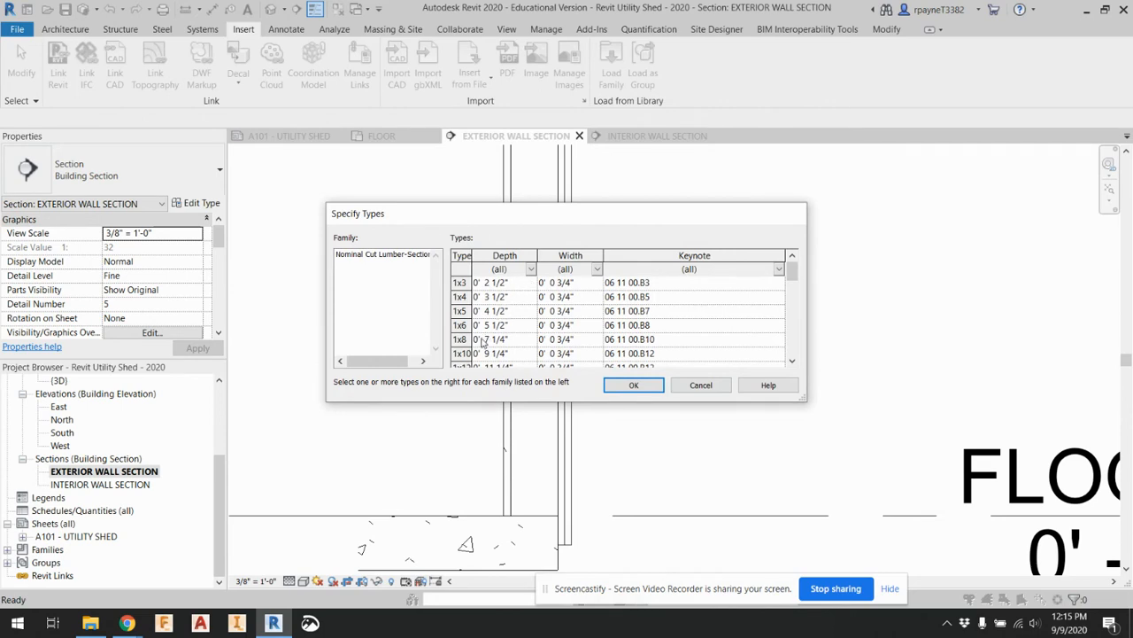
Load the 2x4 and 1x10 types of the Nominal Cut Lumber-Section family into the project
{"action": "scroll", "coordinate": [483, 345], "scroll_direction": "down", "scroll_amount": 1}
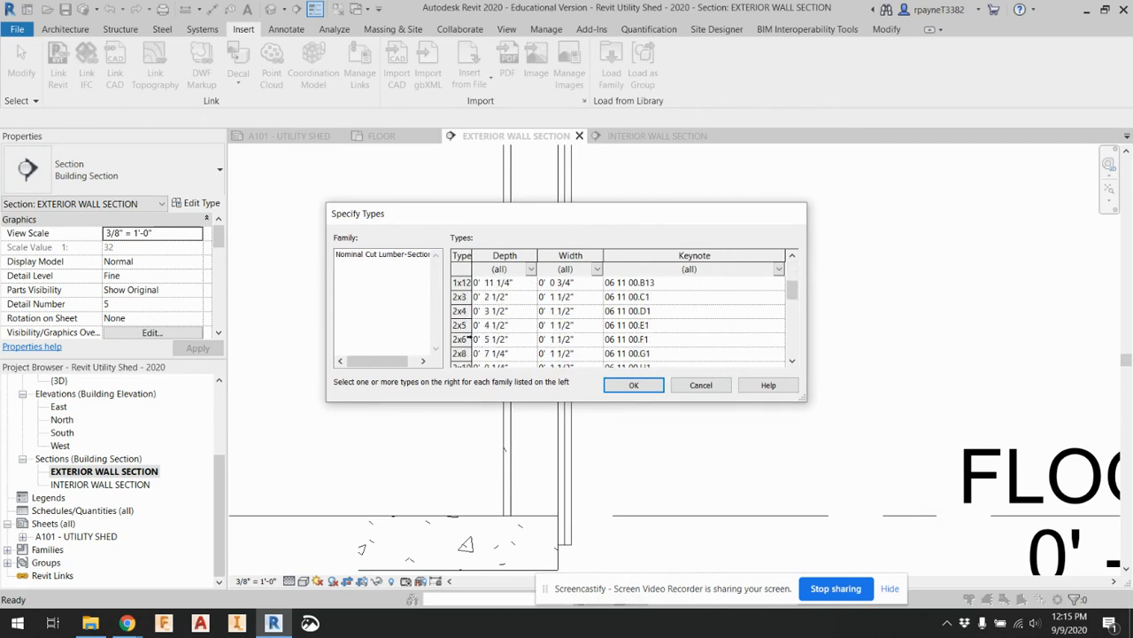
{"action": "left_click", "coordinate": [459, 311]}
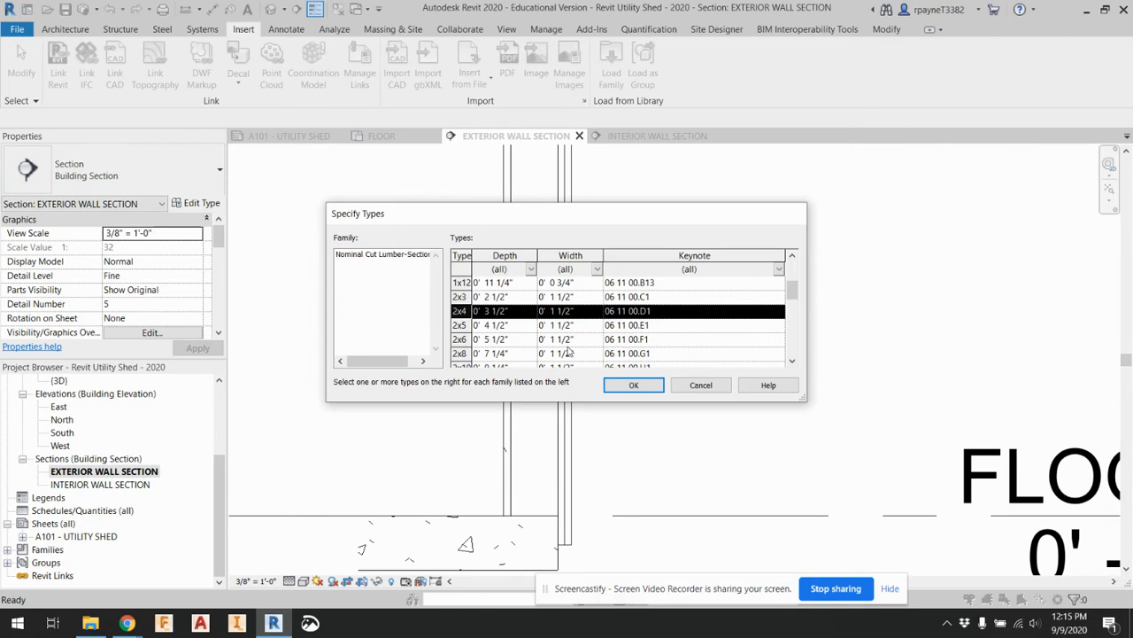
{"action": "scroll", "coordinate": [563, 348], "scroll_direction": "up", "scroll_amount": 2}
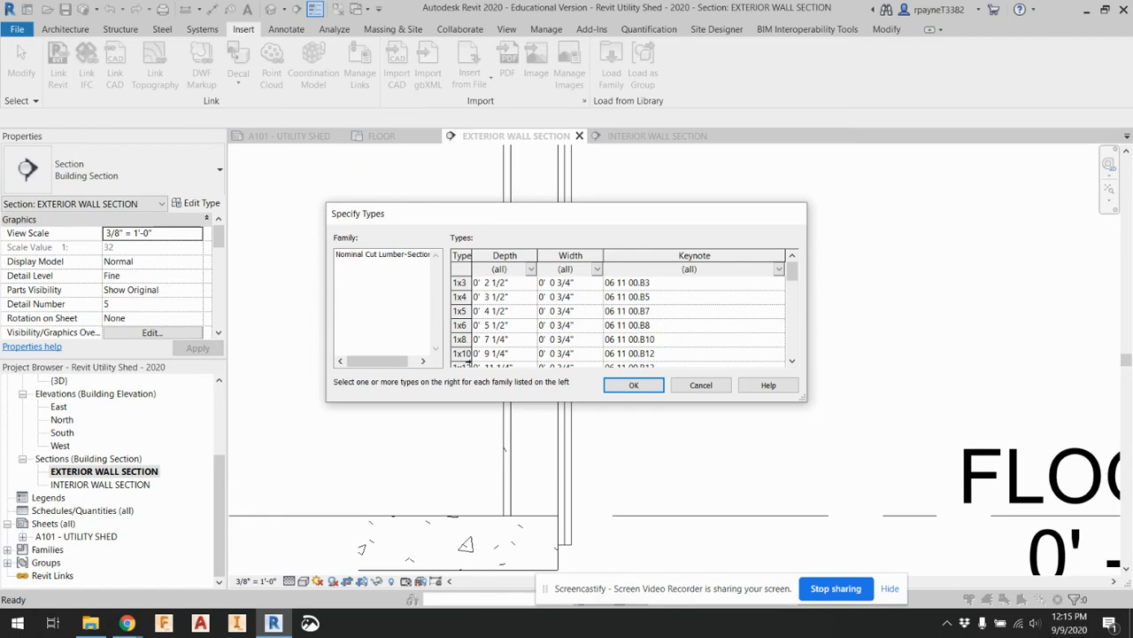
{"action": "left_click", "coordinate": [461, 352]}
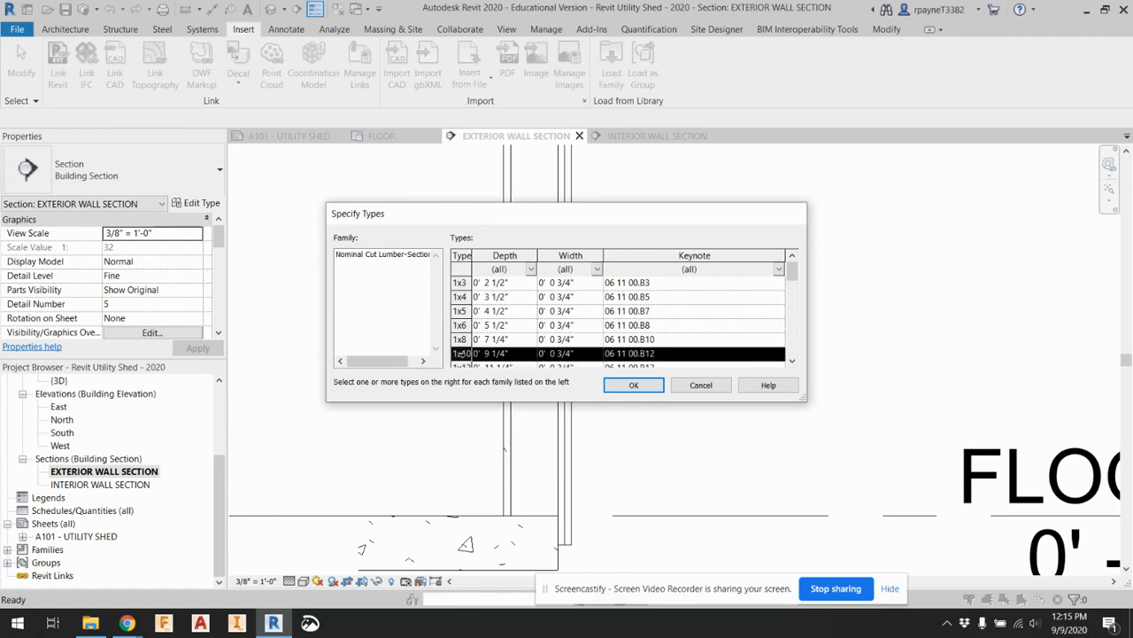
{"action": "left_click", "coordinate": [648, 390]}
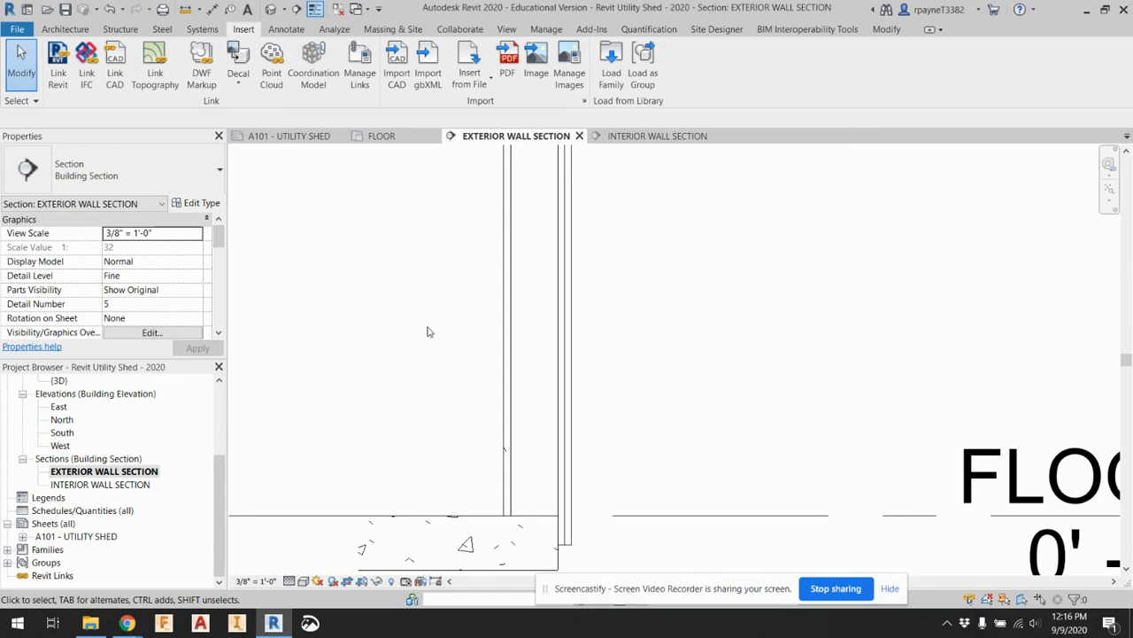
{"action": "left_click", "coordinate": [71, 30]}
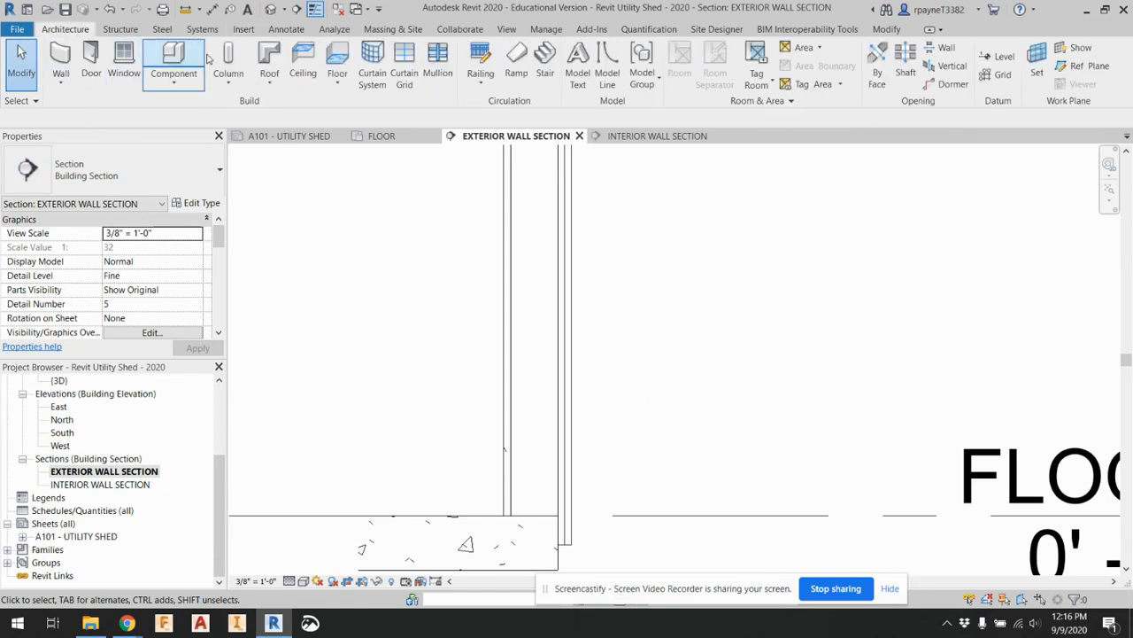
{"action": "left_click", "coordinate": [174, 59]}
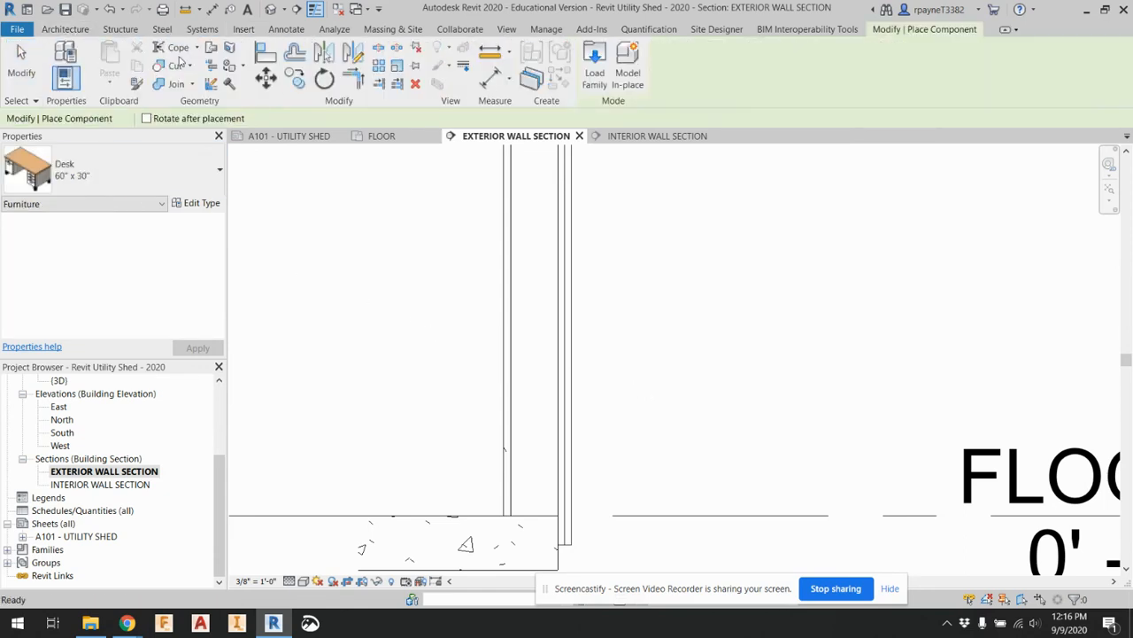
{"action": "left_click", "coordinate": [131, 183]}
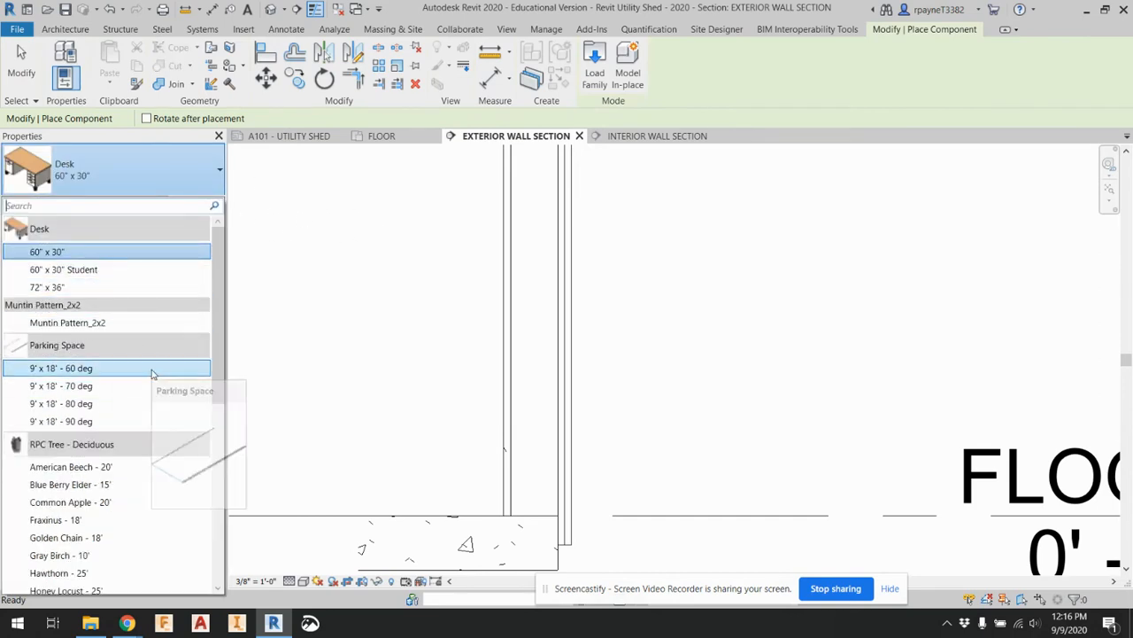
{"action": "scroll", "coordinate": [152, 375], "scroll_direction": "down", "scroll_amount": 5}
{"action": "scroll", "coordinate": [151, 374], "scroll_direction": "down", "scroll_amount": 3}
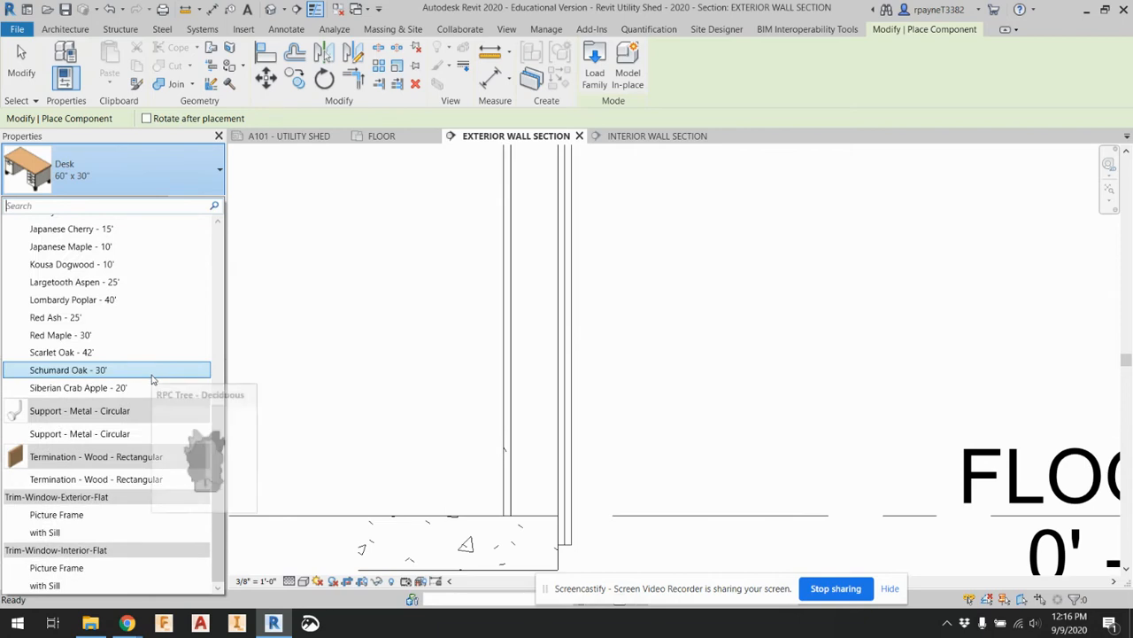
{"action": "scroll", "coordinate": [133, 567], "scroll_direction": "up", "scroll_amount": 10}
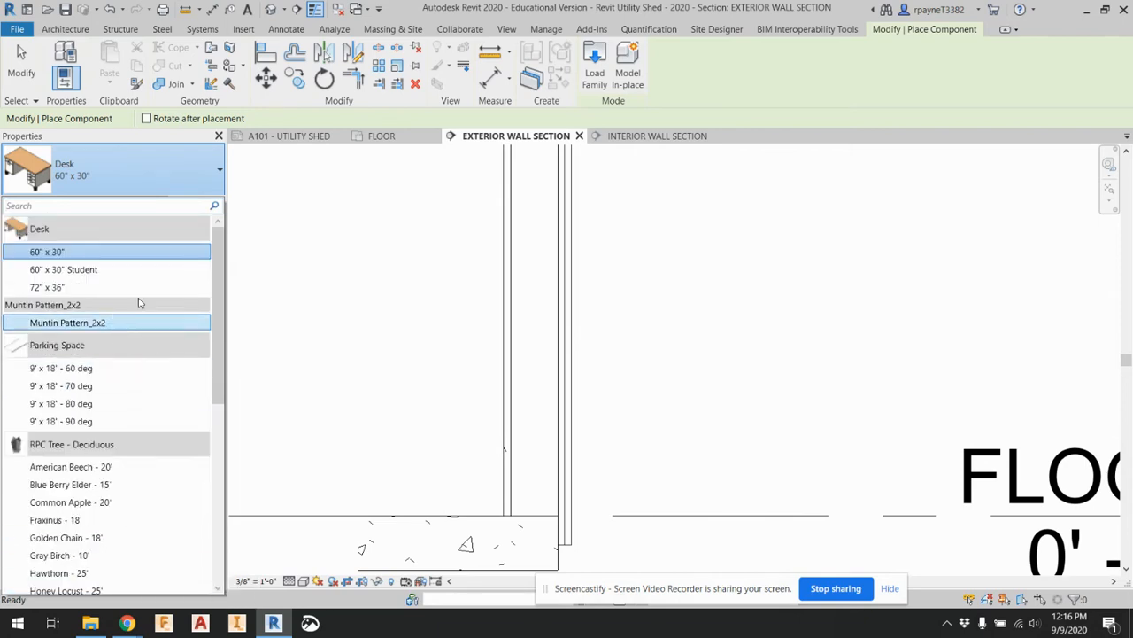
{"action": "key", "text": "Escape"}
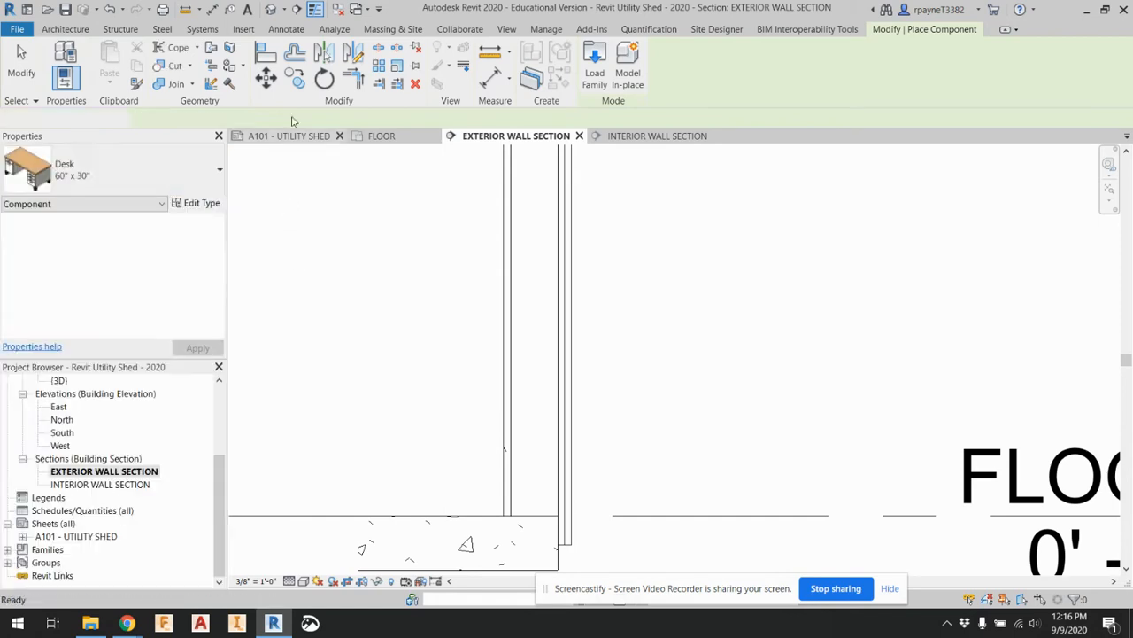
{"action": "key", "text": "Escape"}
Place a Nominal Cut Lumber-Section 2x4 detail component flat on the FLOOR level as the bottom plate within the exterior wall's stud layer
{"action": "left_click", "coordinate": [282, 31]}
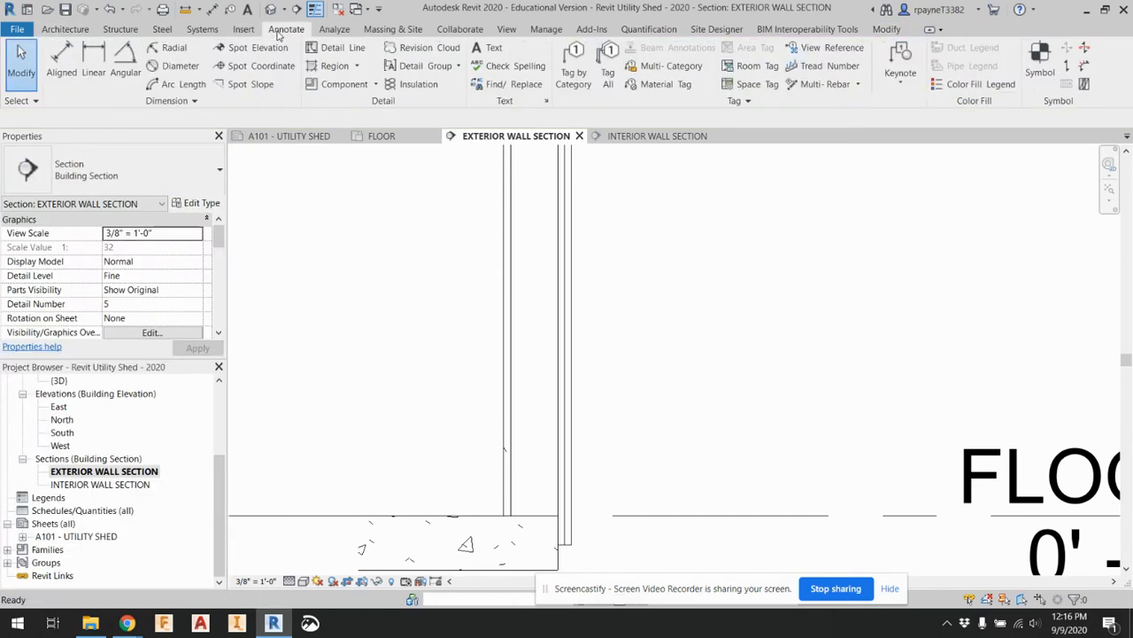
{"action": "left_click", "coordinate": [327, 89]}
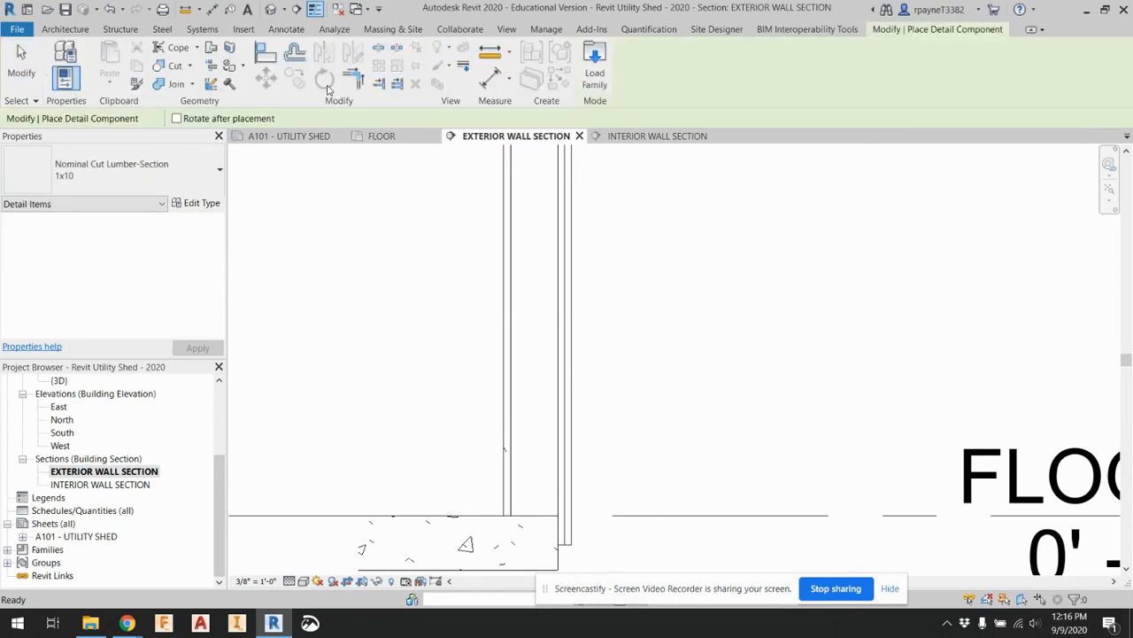
{"action": "left_click", "coordinate": [80, 186]}
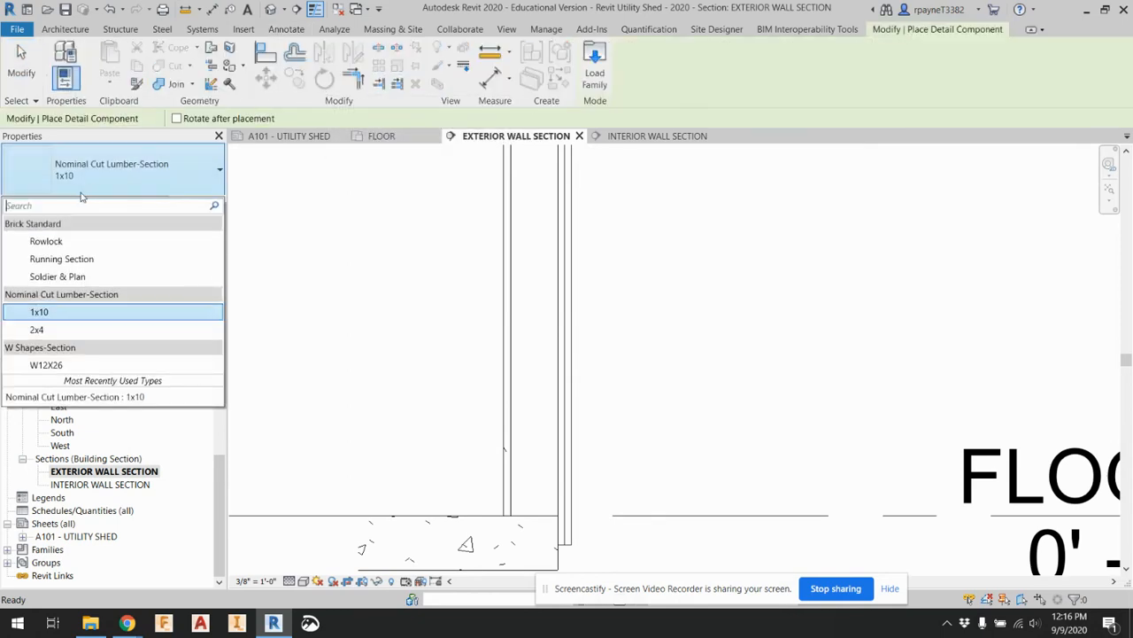
{"action": "left_click", "coordinate": [62, 334]}
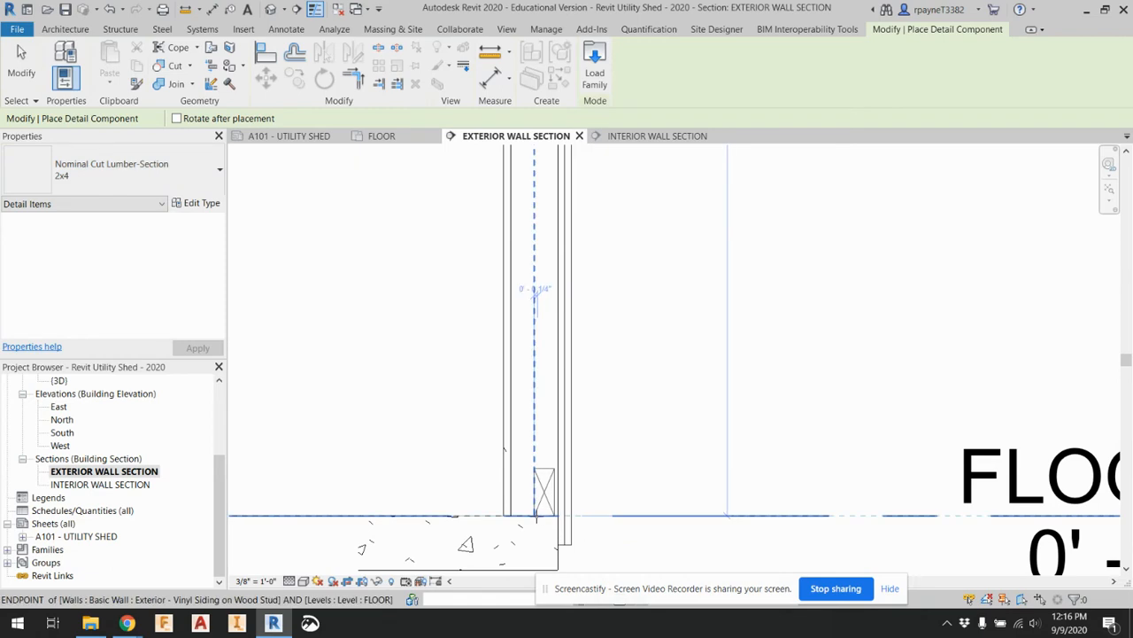
{"action": "scroll", "coordinate": [539, 514], "scroll_direction": "up", "scroll_amount": 4}
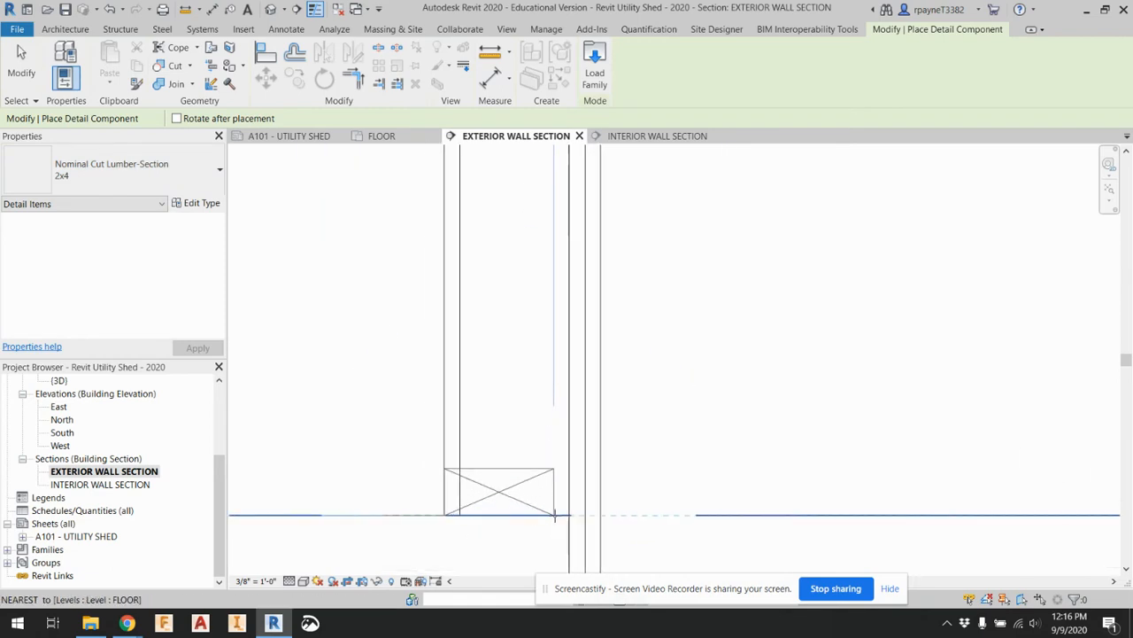
{"action": "left_click", "coordinate": [571, 515]}
{"action": "scroll", "coordinate": [570, 515], "scroll_direction": "down", "scroll_amount": 4}
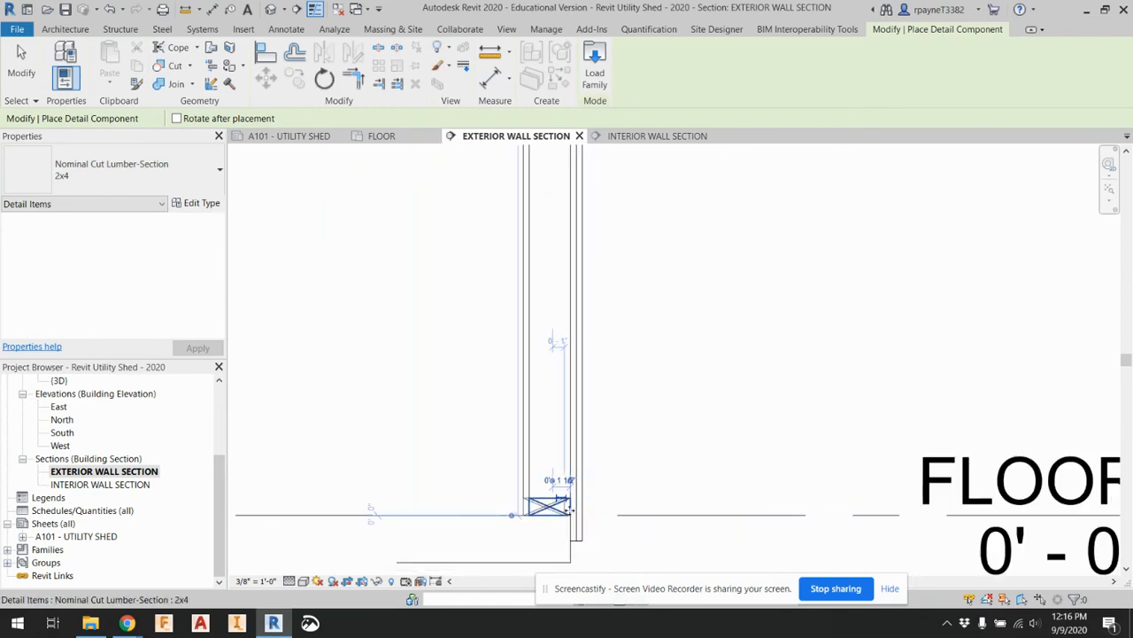
Place a flat 2x4 detail component as the top plate in the stud layer, with its upper edge at the ROOF level
{"action": "middle_click_drag", "start_coordinate": [570, 308], "coordinate": [582, 522]}
{"action": "scroll", "coordinate": [583, 521], "scroll_direction": "down", "scroll_amount": 3}
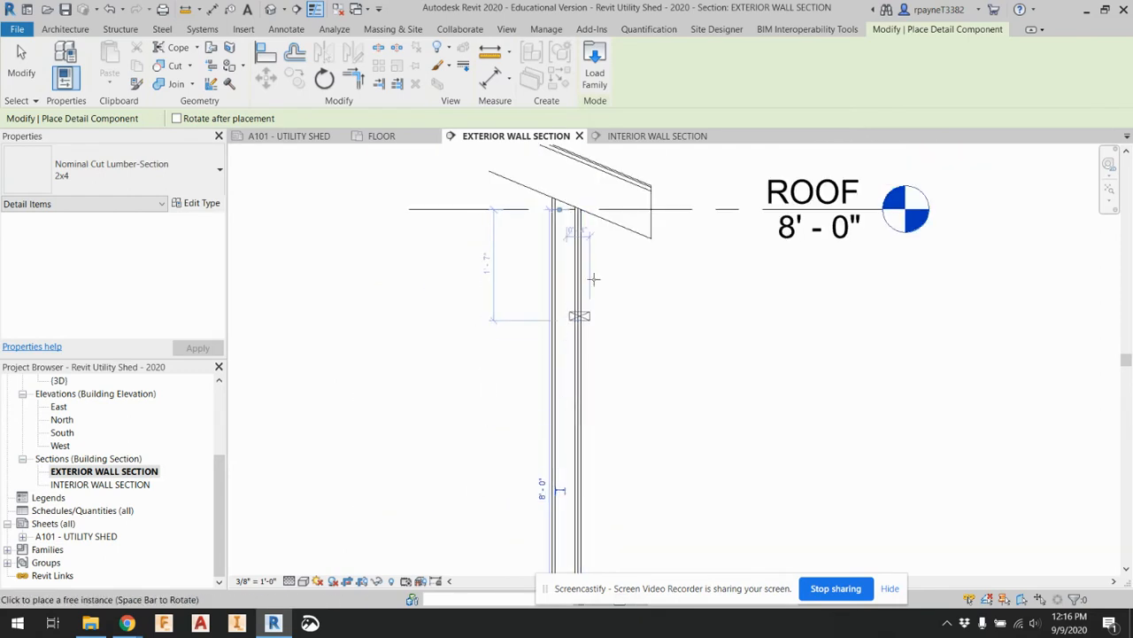
{"action": "middle_click_drag", "start_coordinate": [594, 177], "coordinate": [594, 239]}
{"action": "scroll", "coordinate": [593, 249], "scroll_direction": "up", "scroll_amount": 1}
{"action": "scroll", "coordinate": [580, 269], "scroll_direction": "up", "scroll_amount": 6}
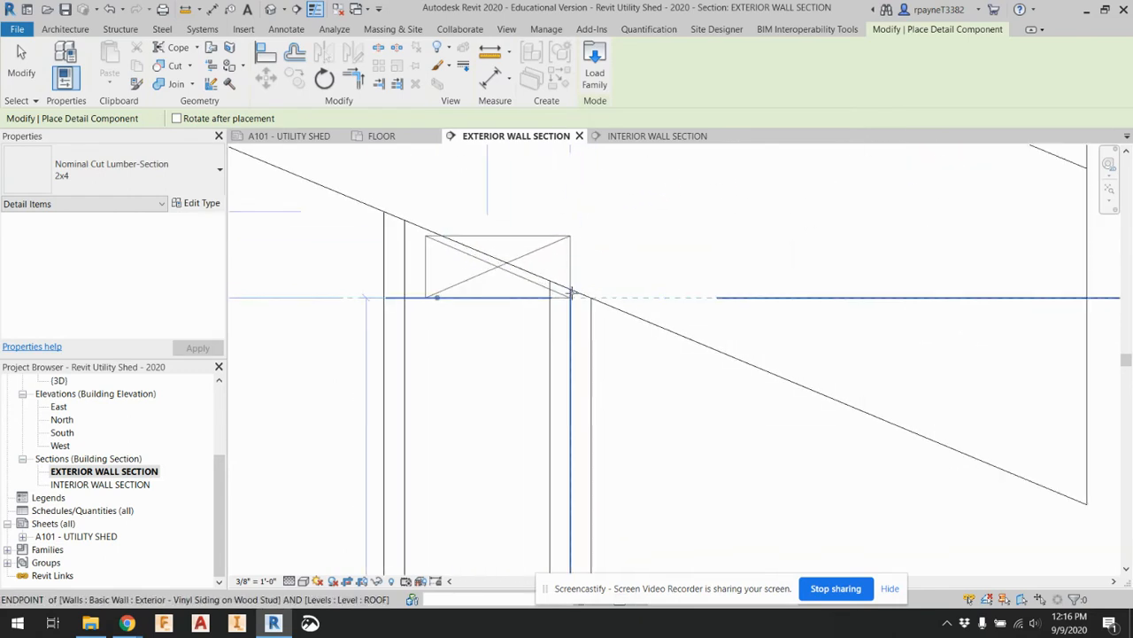
{"action": "scroll", "coordinate": [522, 414], "scroll_direction": "down", "scroll_amount": 3}
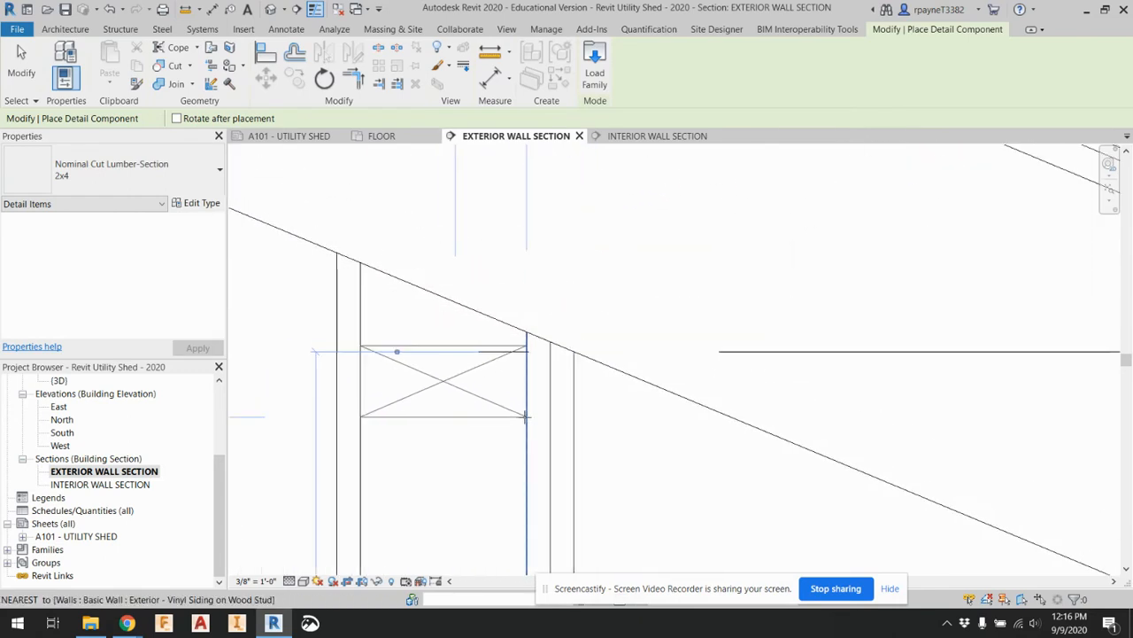
{"action": "middle_click_drag", "start_coordinate": [522, 416], "coordinate": [635, 461]}
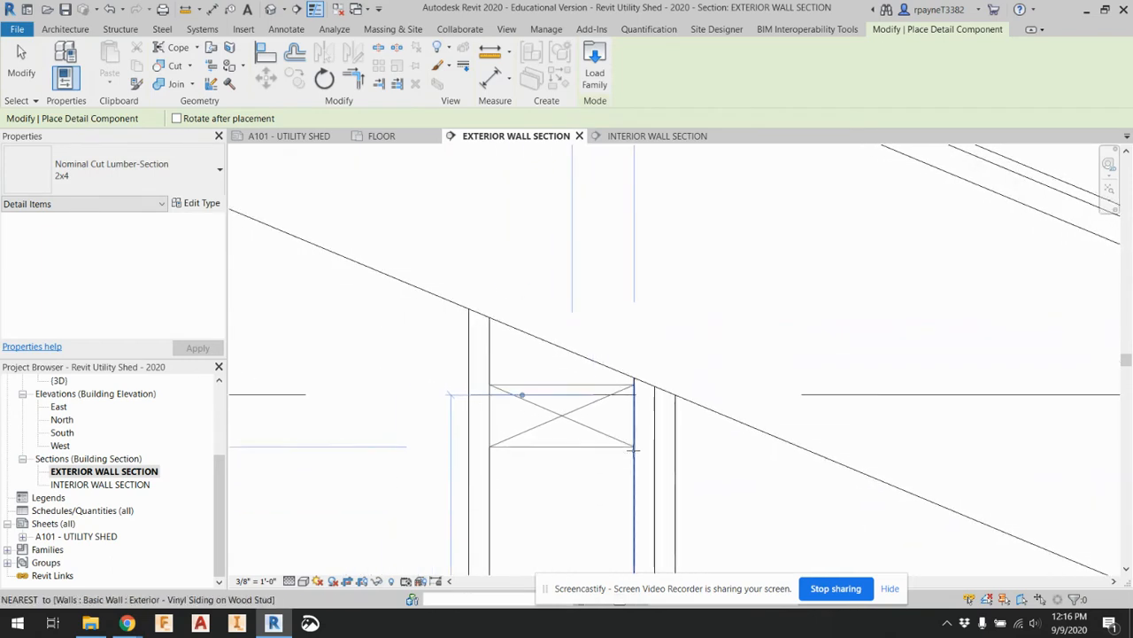
{"action": "left_click", "coordinate": [634, 457]}
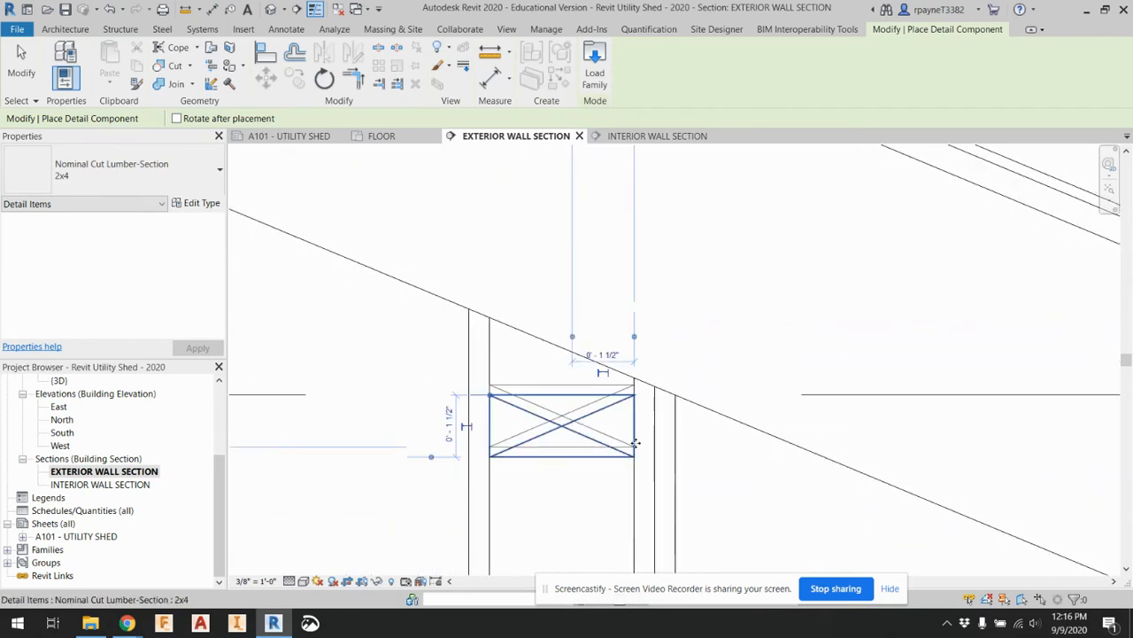
Try to stack a second 2x4 detail component directly on the top plate under the roof
{"action": "left_click", "coordinate": [636, 396]}
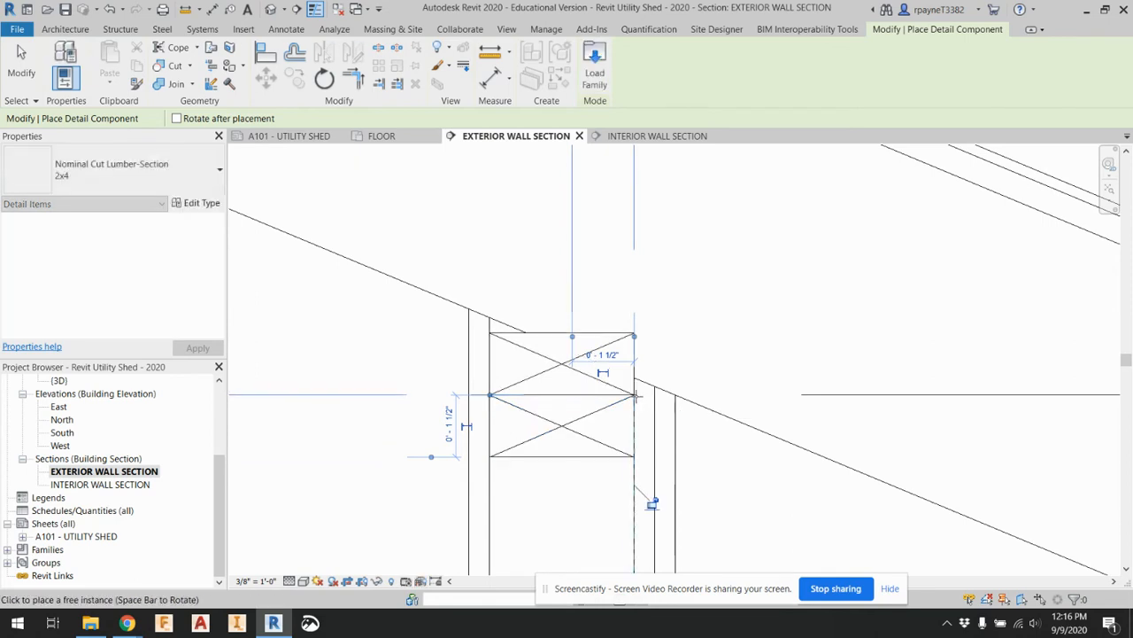
{"action": "scroll", "coordinate": [650, 502], "scroll_direction": "down", "scroll_amount": 2}
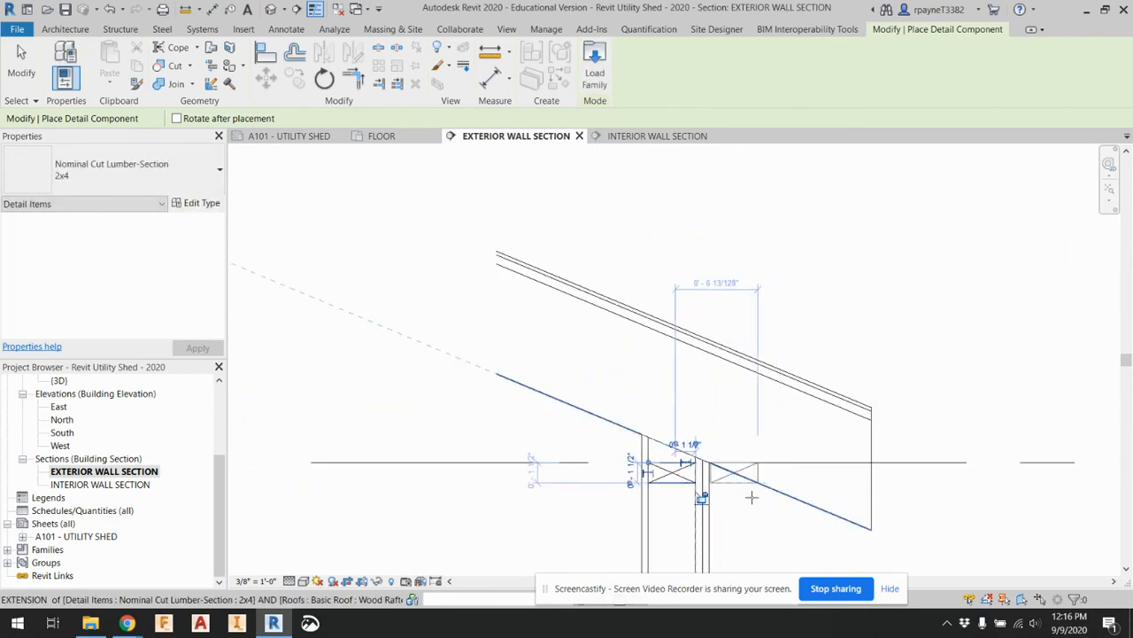
{"action": "scroll", "coordinate": [753, 447], "scroll_direction": "up", "scroll_amount": 4}
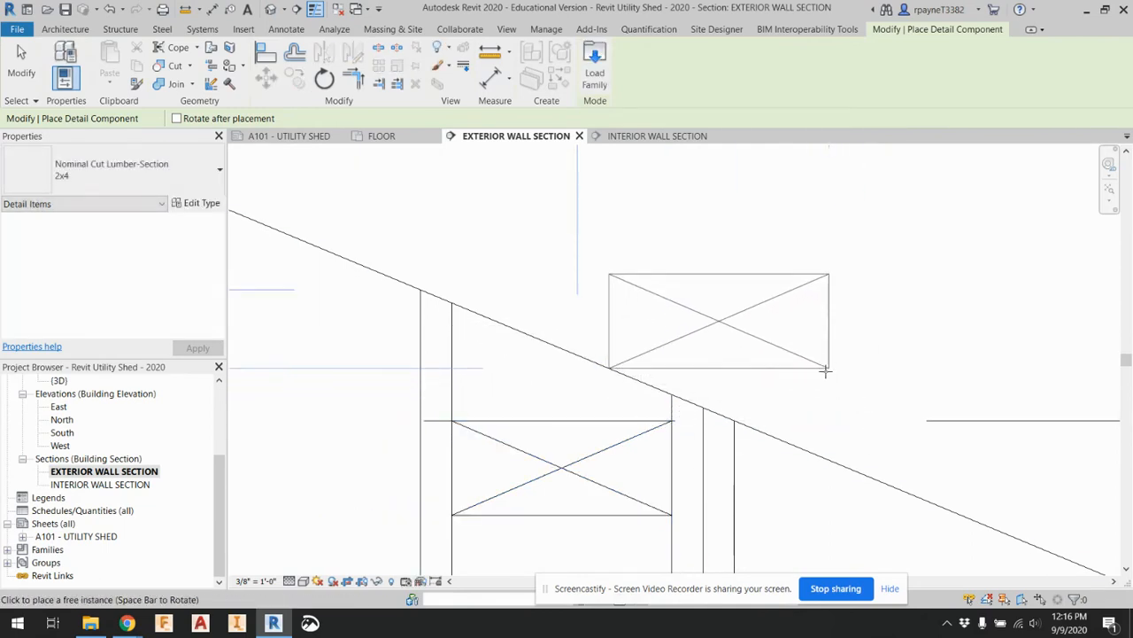
{"action": "key", "text": "Escape"}
{"action": "key", "text": "Escape"}
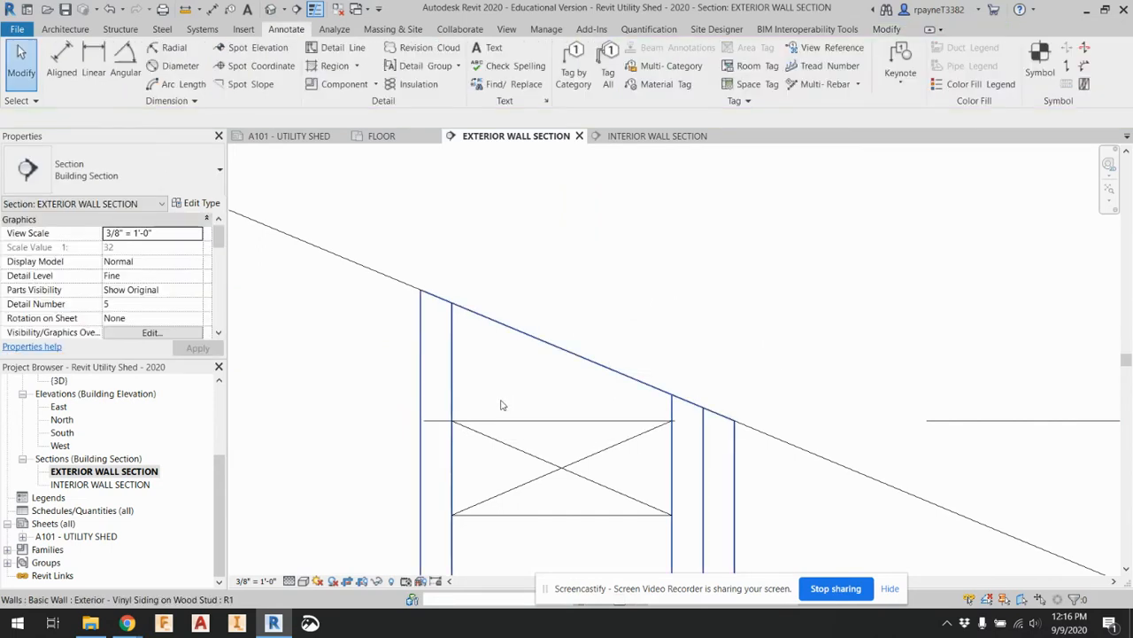
{"action": "left_click", "coordinate": [506, 395]}
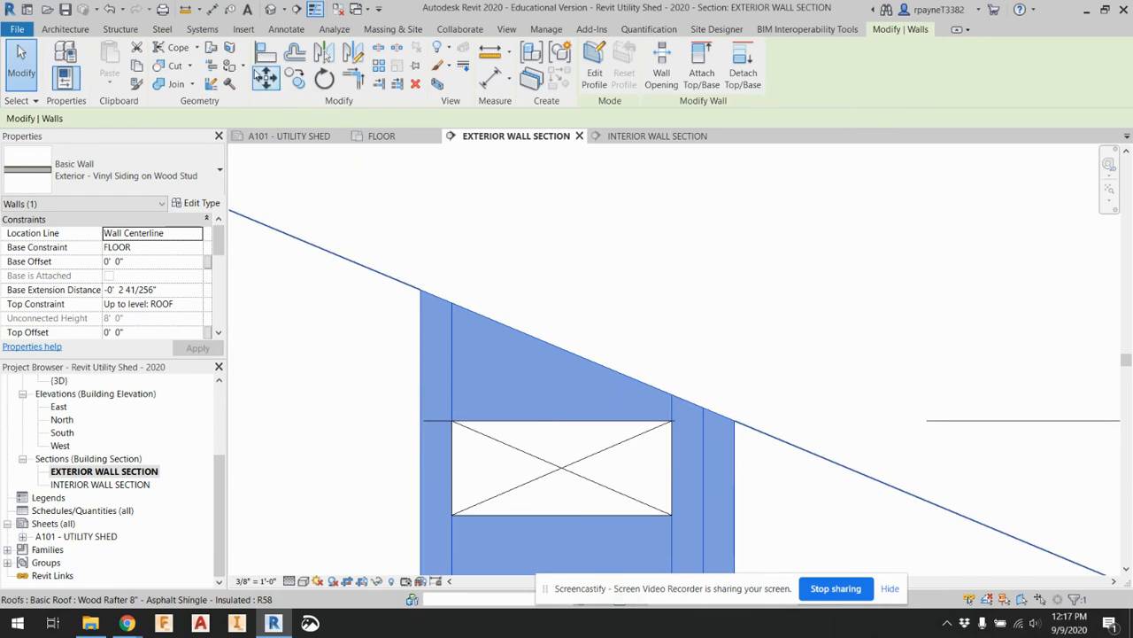
{"action": "key", "text": "Escape"}
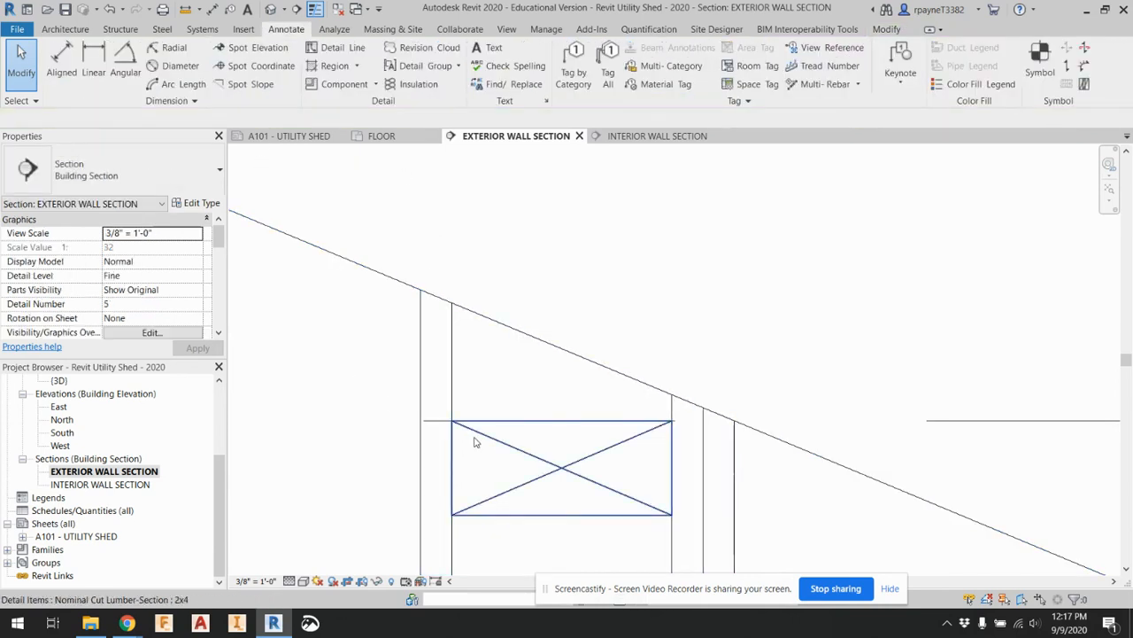
Copy the 2x4 top plate and set the copy directly on top of it to form a double top plate
{"action": "scroll", "coordinate": [474, 441], "scroll_direction": "down", "scroll_amount": 5}
{"action": "left_click", "coordinate": [475, 382]}
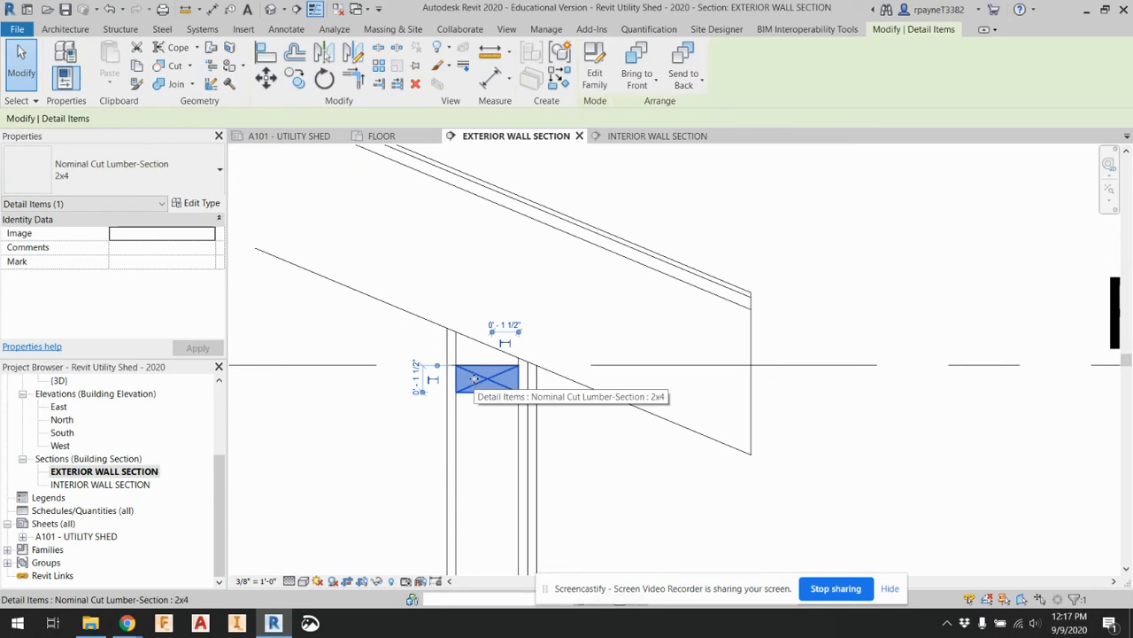
{"action": "key", "text": "m"}
{"action": "key", "text": "v"}
{"action": "left_click", "coordinate": [519, 392]}
{"action": "scroll", "coordinate": [462, 363], "scroll_direction": "up", "scroll_amount": 3}
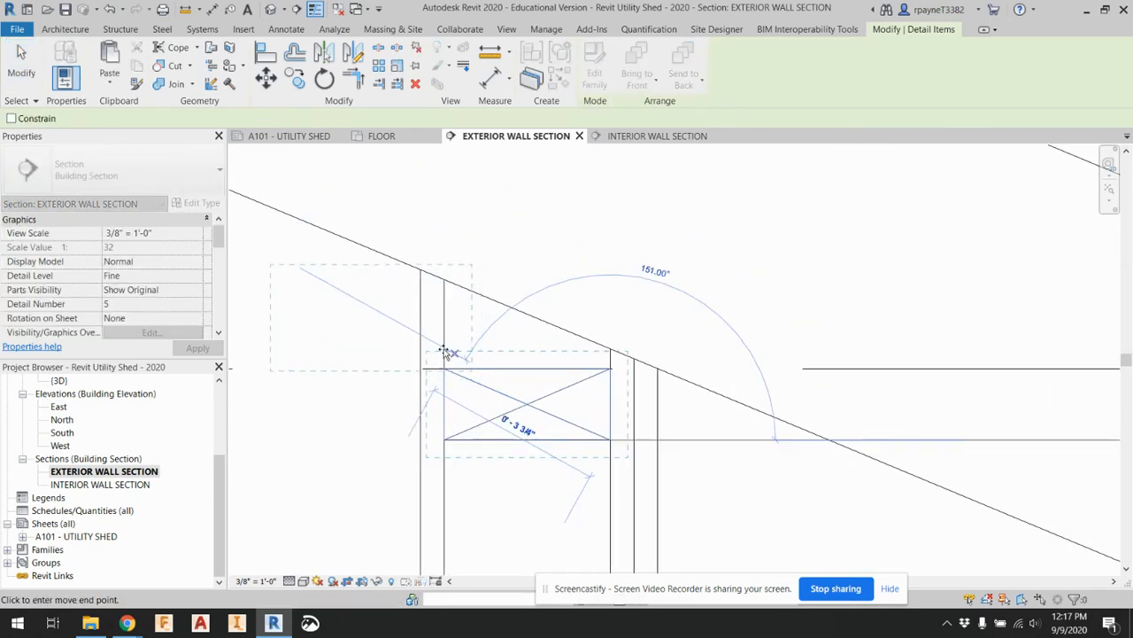
{"action": "left_click", "coordinate": [377, 350]}
{"action": "left_click_drag", "start_coordinate": [380, 332], "coordinate": [604, 346]}
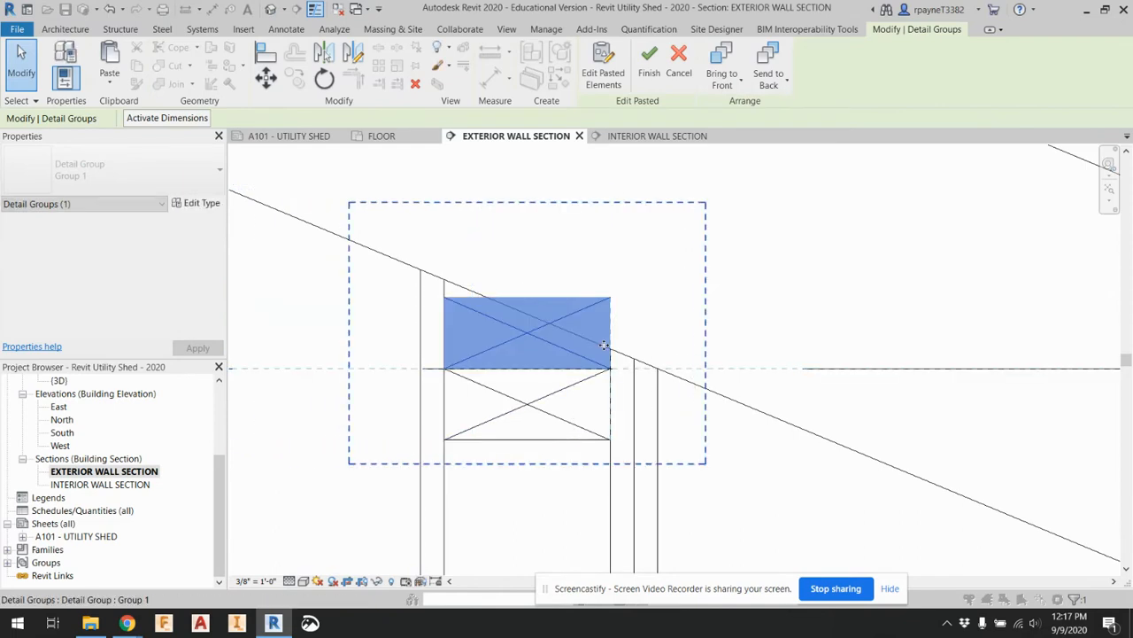
{"action": "left_click", "coordinate": [788, 519]}
{"action": "scroll", "coordinate": [693, 358], "scroll_direction": "down", "scroll_amount": 2}
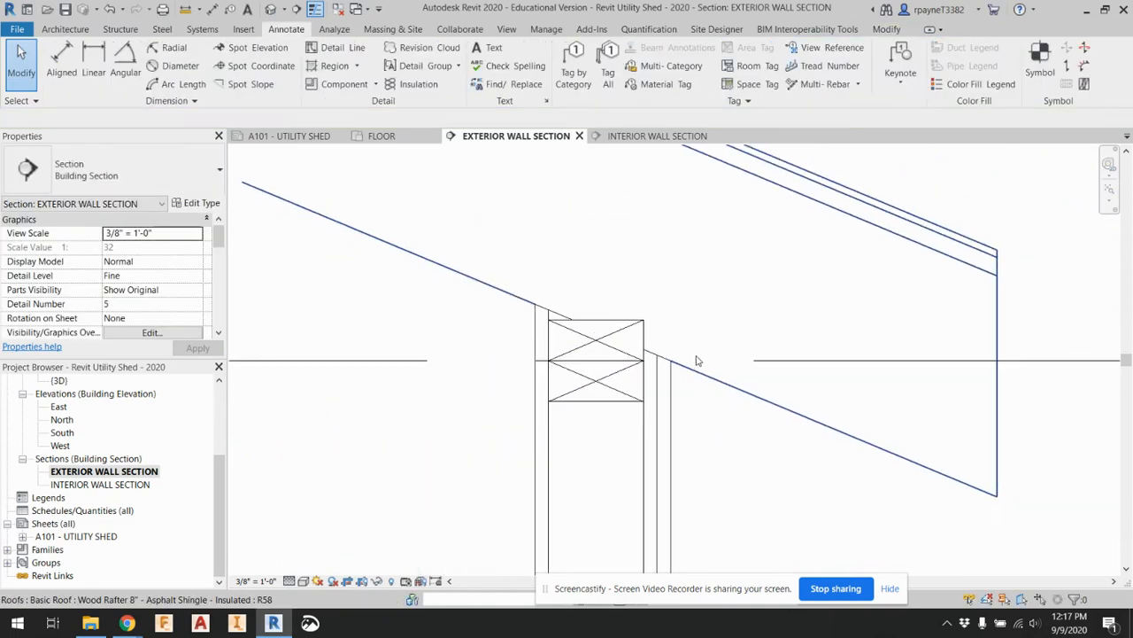
{"action": "scroll", "coordinate": [696, 360], "scroll_direction": "down", "scroll_amount": 5}
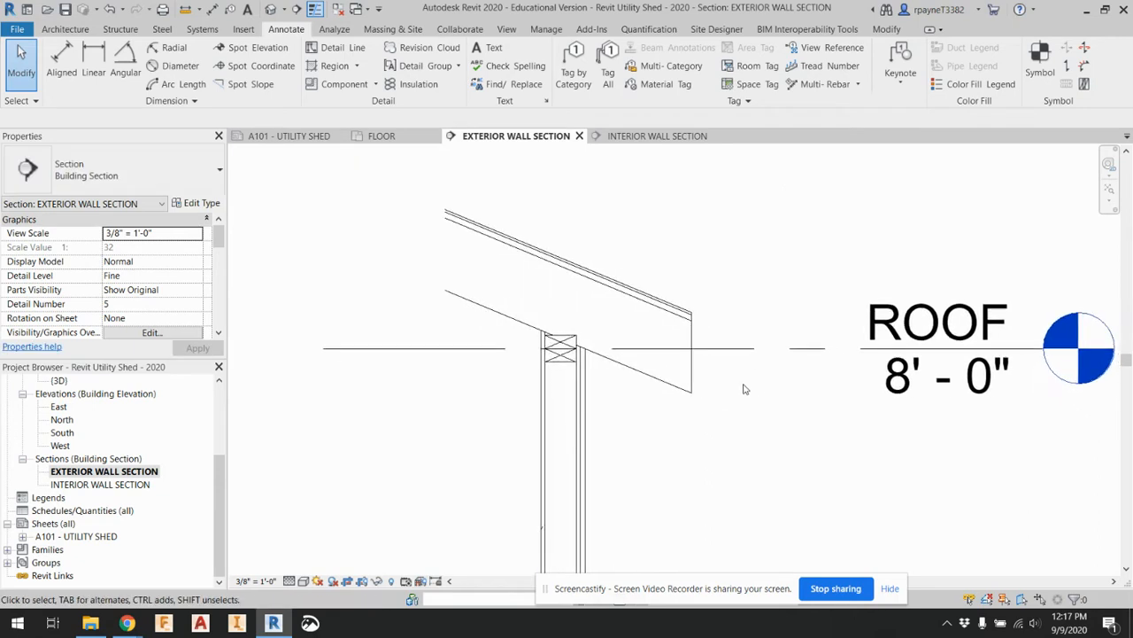
Place an upright Nominal Cut Lumber-Section 1x10 detail component as a fascia board just outside the roof's eave edge
{"action": "scroll", "coordinate": [722, 379], "scroll_direction": "up", "scroll_amount": 1}
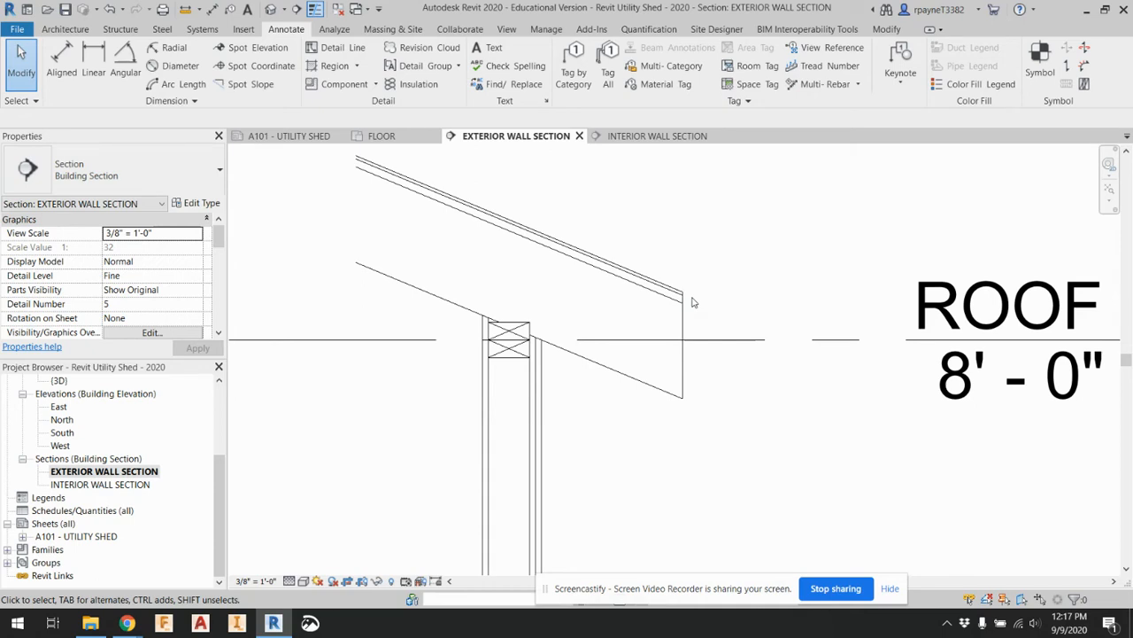
{"action": "left_click", "coordinate": [330, 84]}
{"action": "left_click", "coordinate": [124, 173]}
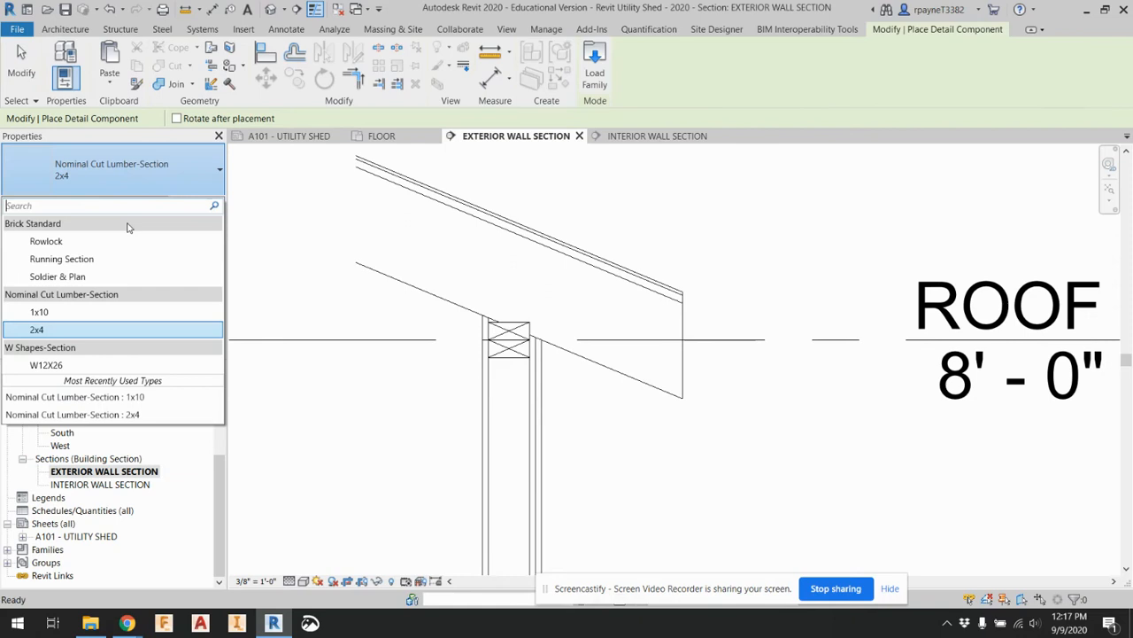
{"action": "left_click", "coordinate": [89, 313]}
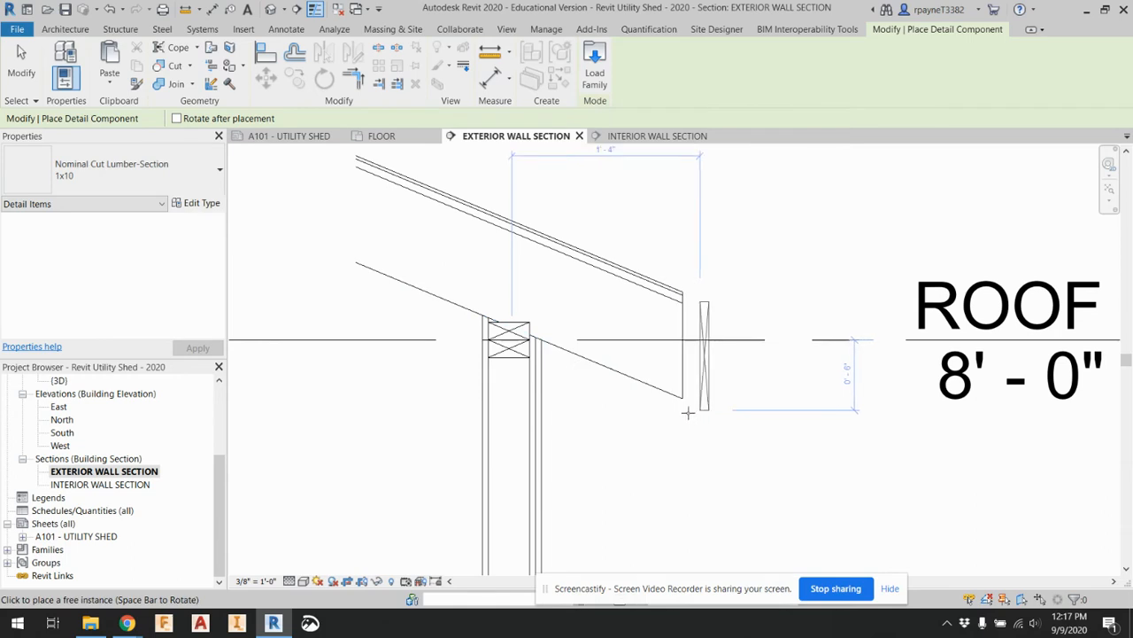
{"action": "key", "text": "Escape"}
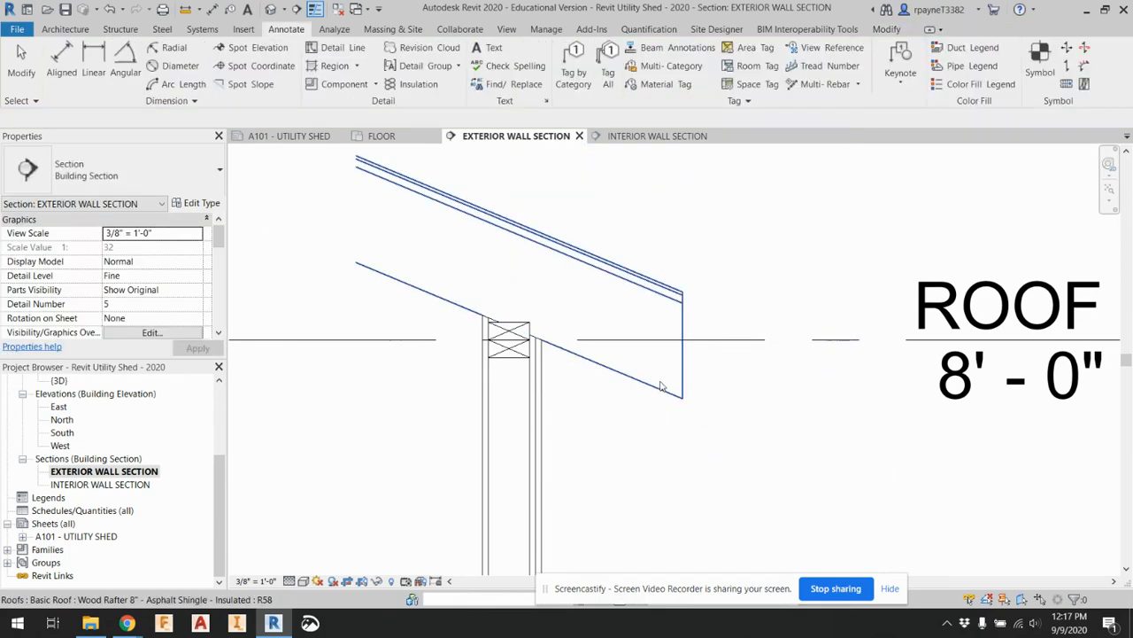
{"action": "left_click", "coordinate": [572, 330]}
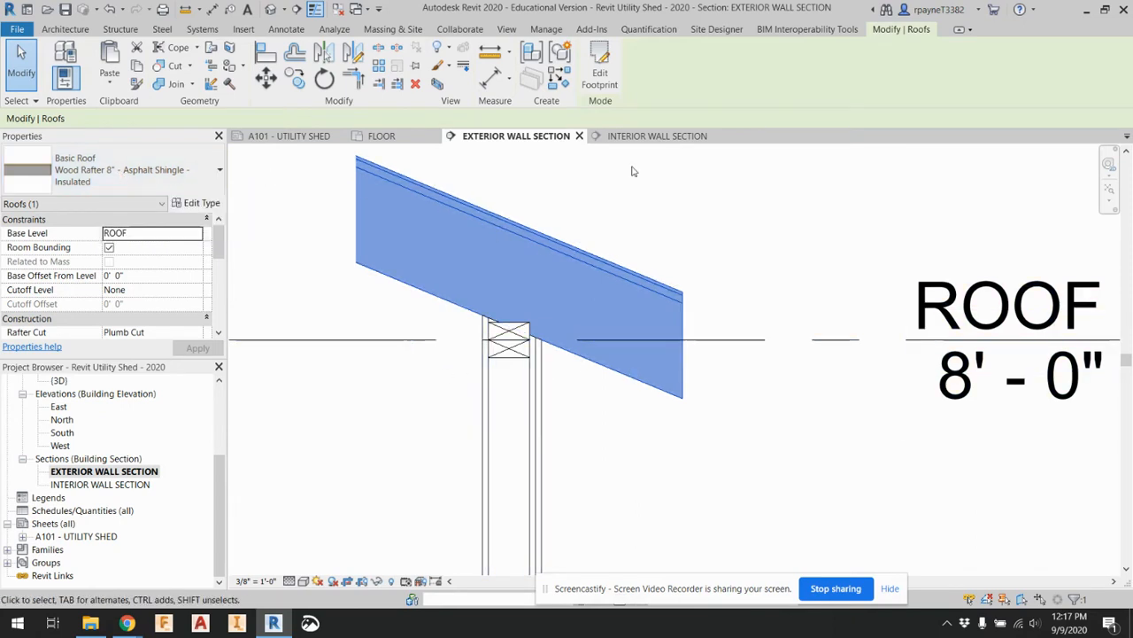
{"action": "left_click", "coordinate": [742, 378]}
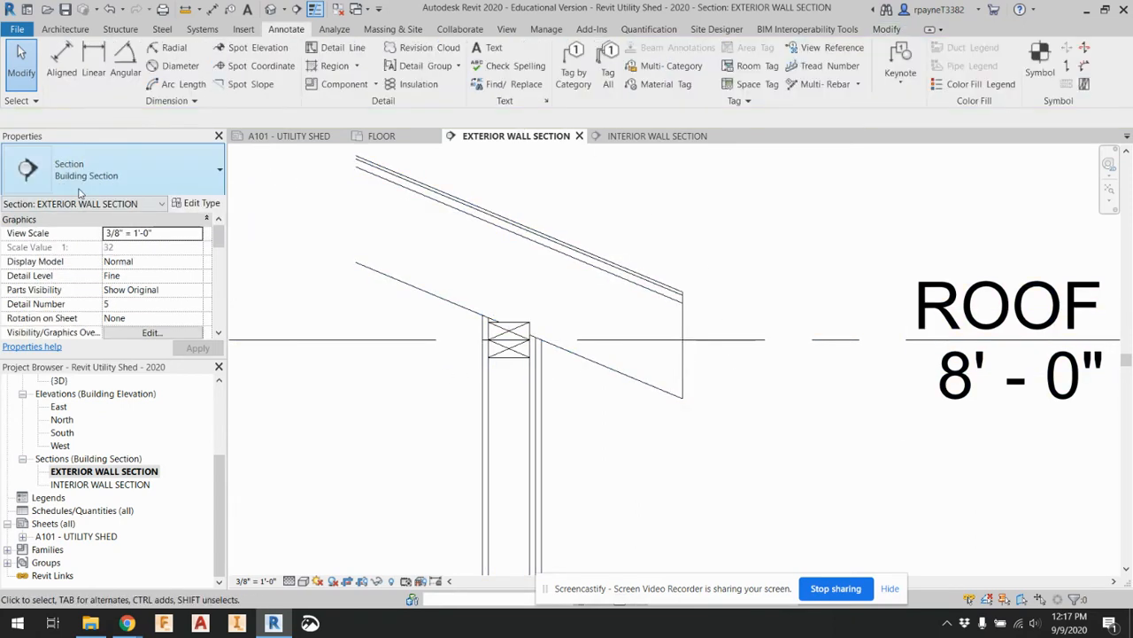
{"action": "left_click", "coordinate": [341, 84]}
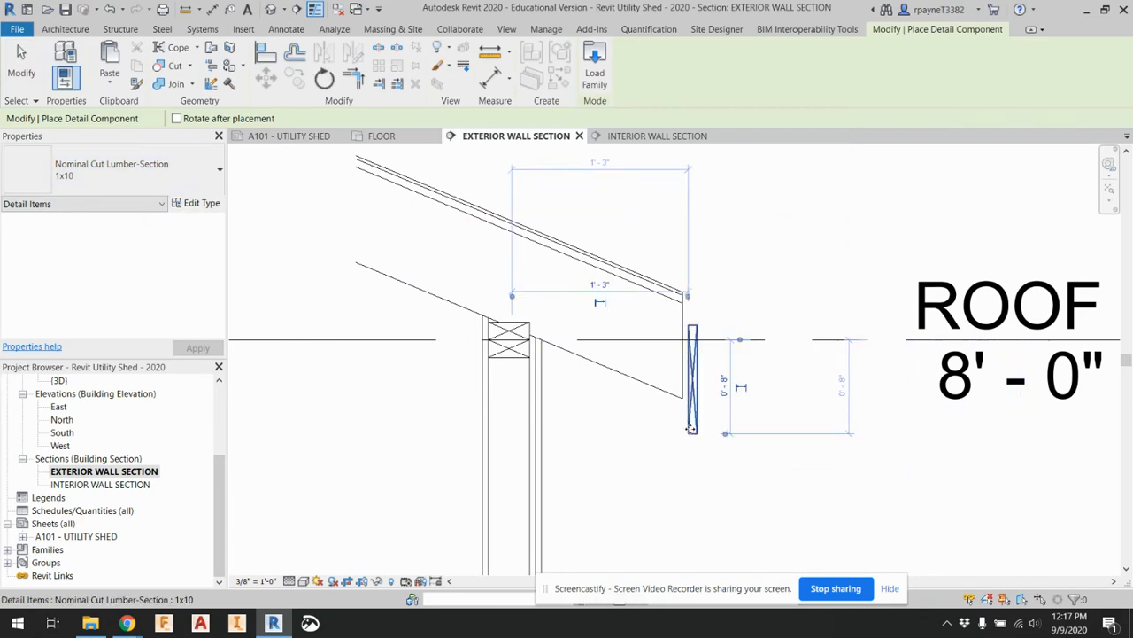
{"action": "left_click", "coordinate": [693, 429]}
{"action": "key", "text": "Escape"}
{"action": "key", "text": "Escape"}
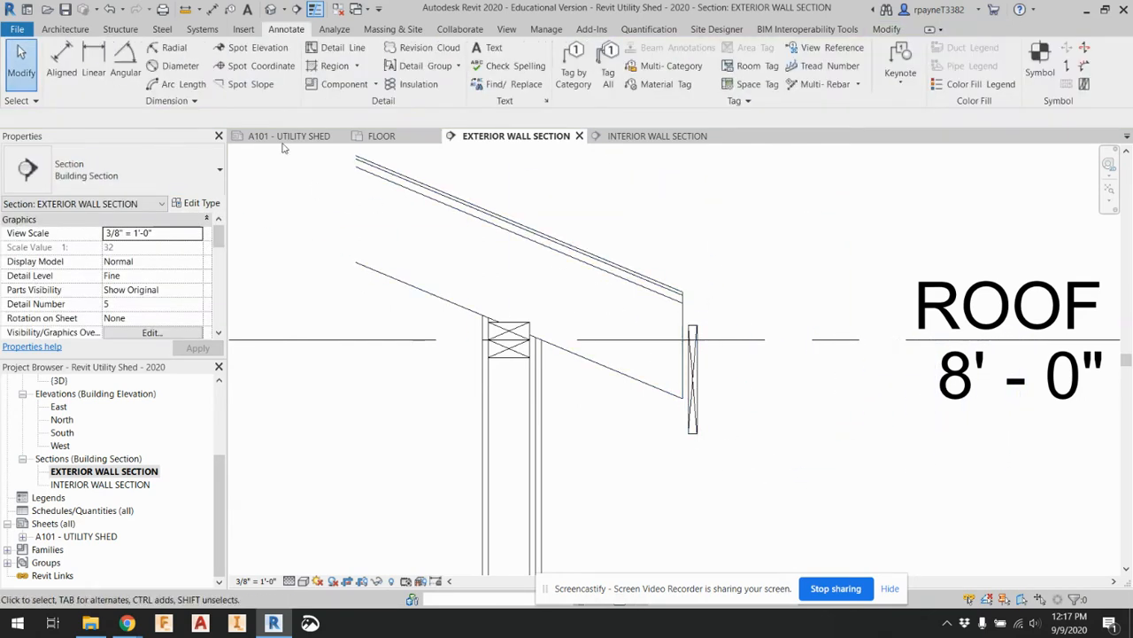
Align the 1x10 fascia board's inner face with the vertical edge of the roof's eave
{"action": "left_click", "coordinate": [696, 365]}
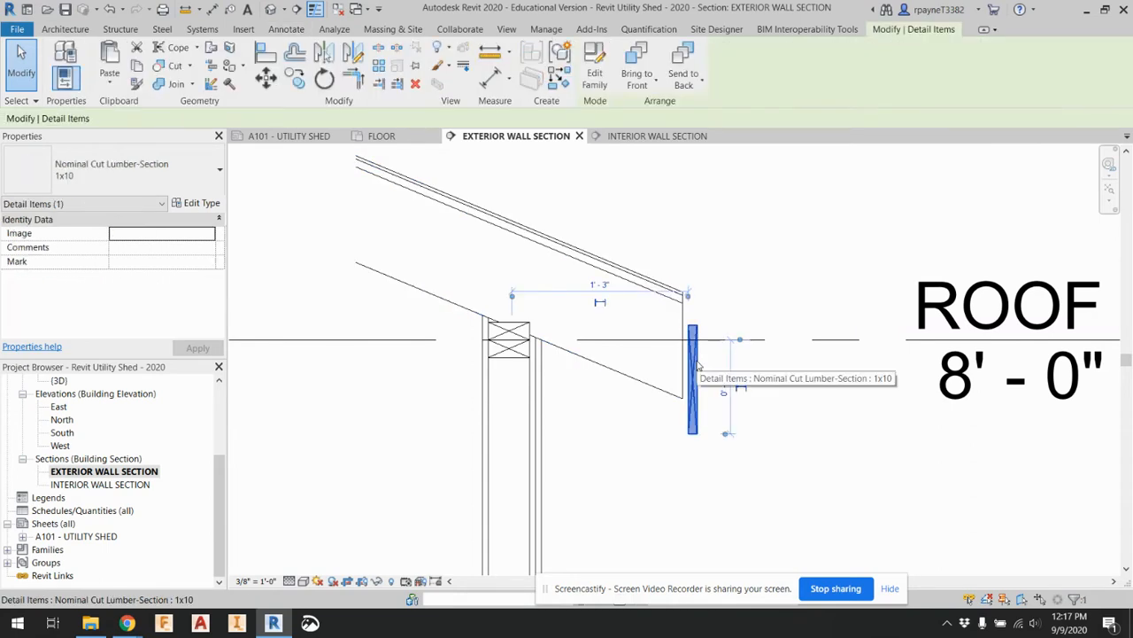
{"action": "left_click", "coordinate": [270, 57]}
{"action": "scroll", "coordinate": [711, 368], "scroll_direction": "up", "scroll_amount": 2}
{"action": "scroll", "coordinate": [708, 370], "scroll_direction": "up", "scroll_amount": 1}
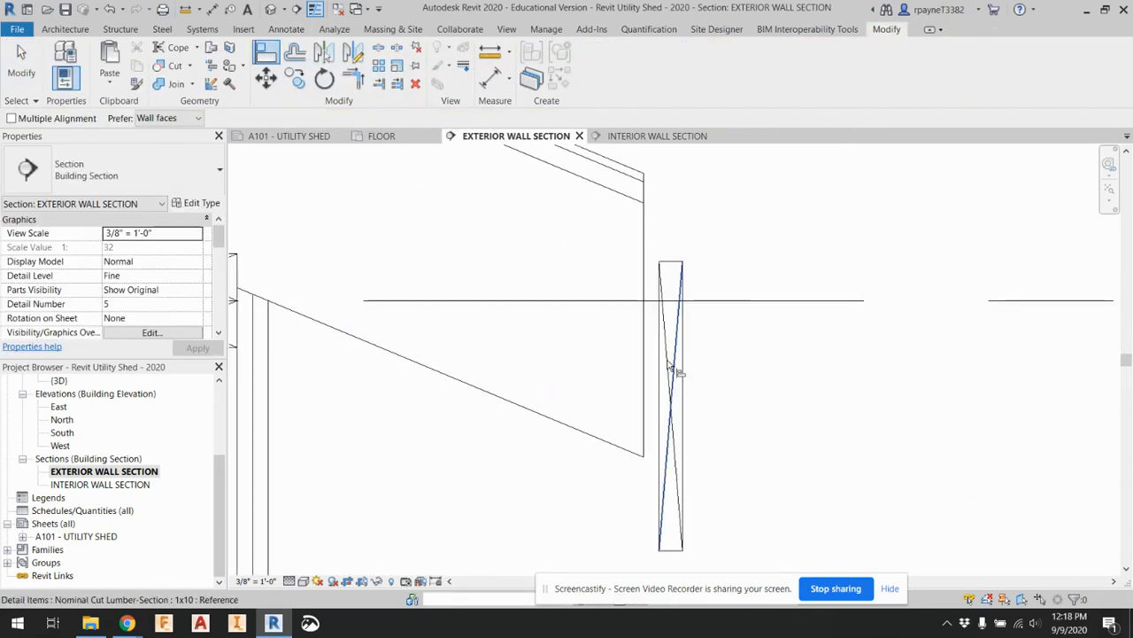
{"action": "left_click", "coordinate": [647, 372]}
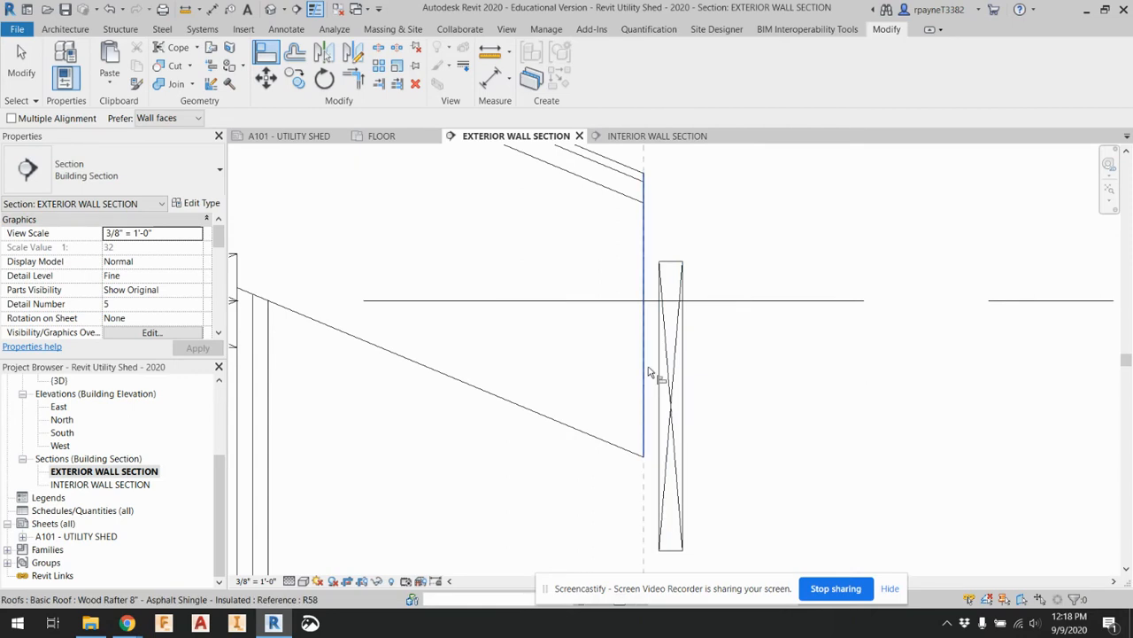
{"action": "left_click", "coordinate": [661, 381]}
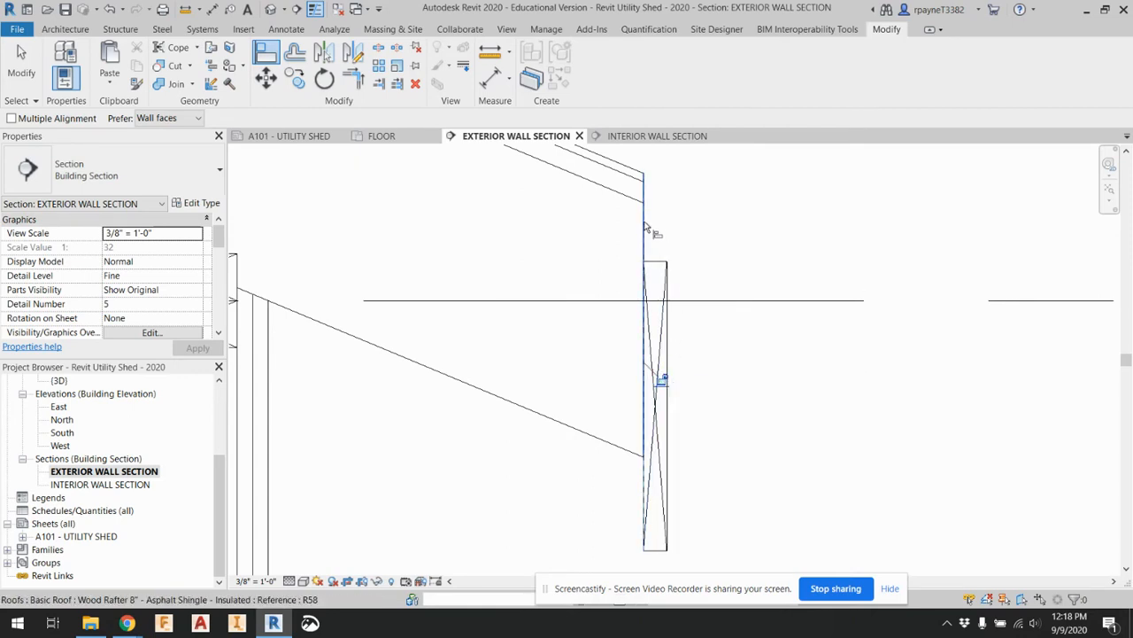
{"action": "key", "text": "Escape"}
{"action": "key", "text": "Escape"}
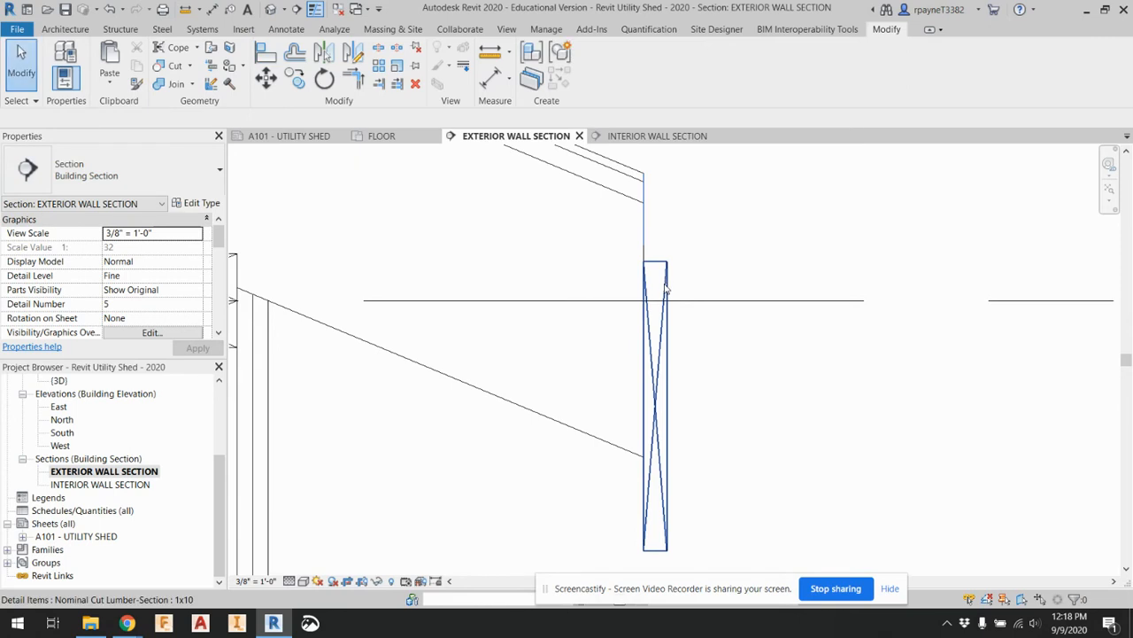
Move the 1x10 fascia board up until its top meets the upper edge of the roof at the eave
{"action": "left_click", "coordinate": [660, 266]}
{"action": "left_click_drag", "start_coordinate": [660, 265], "coordinate": [662, 220]}
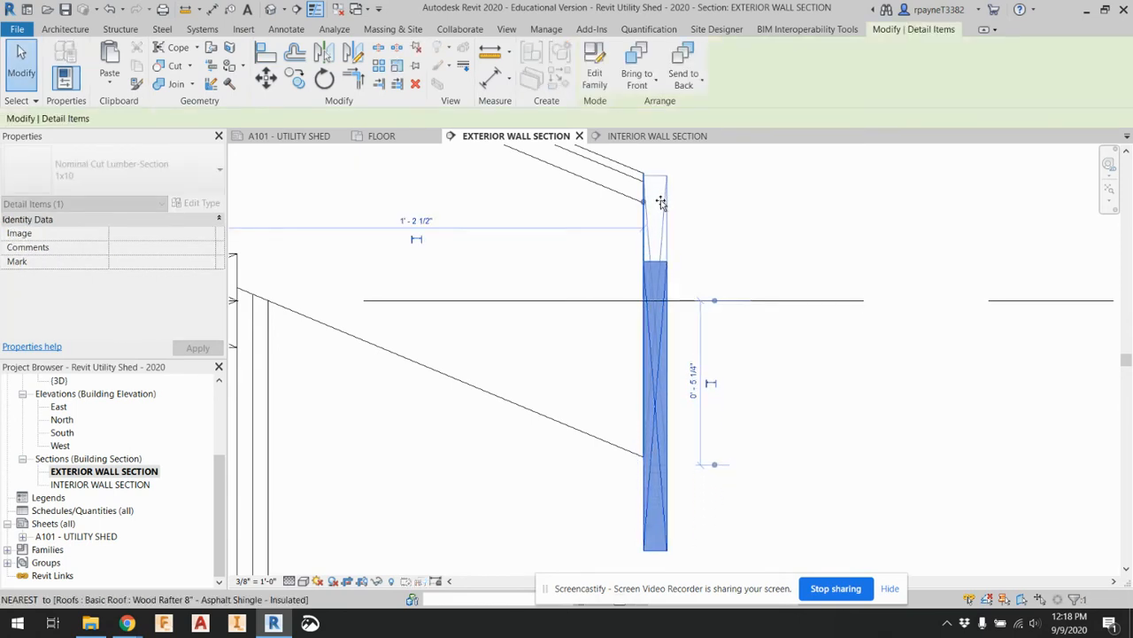
{"action": "left_click_drag", "start_coordinate": [661, 203], "coordinate": [661, 203]}
{"action": "key", "text": "Escape"}
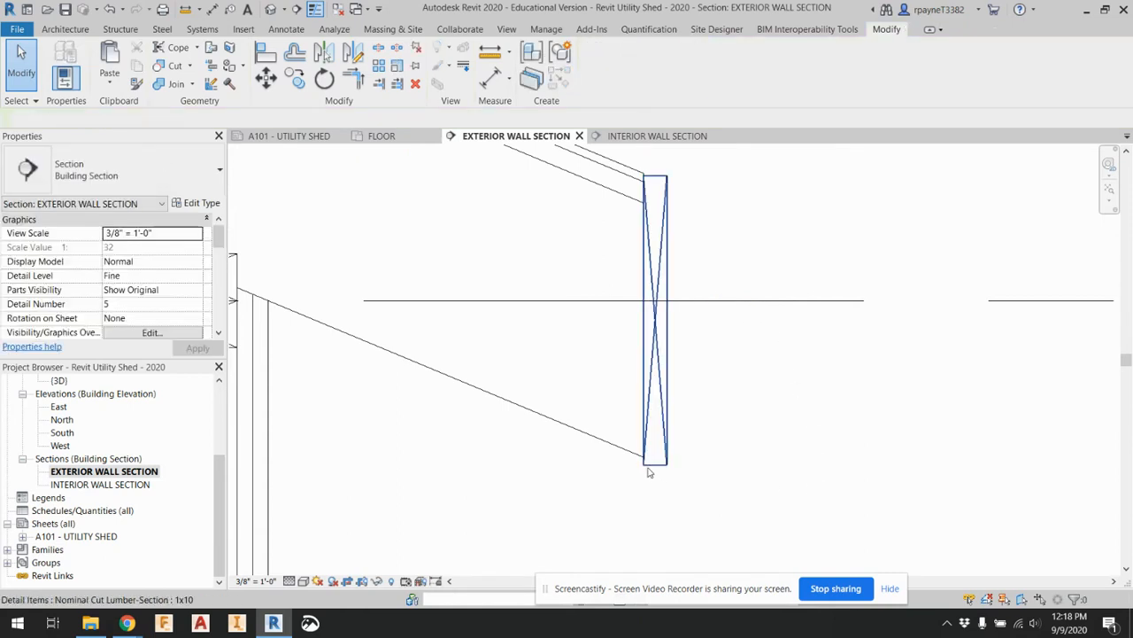
Draw 3 1/2" wide batt insulation up the wall cavity from the bottom plate's top midpoint, about 2' 1 1/4" long
{"action": "scroll", "coordinate": [734, 404], "scroll_direction": "down", "scroll_amount": 3}
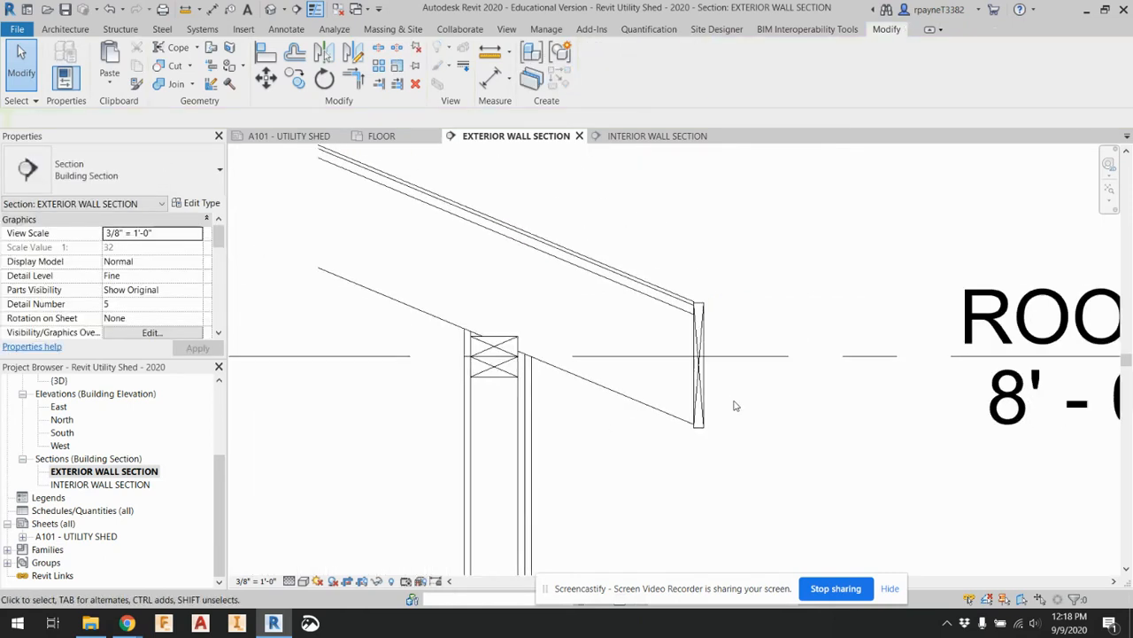
{"action": "scroll", "coordinate": [722, 477], "scroll_direction": "down", "scroll_amount": 5}
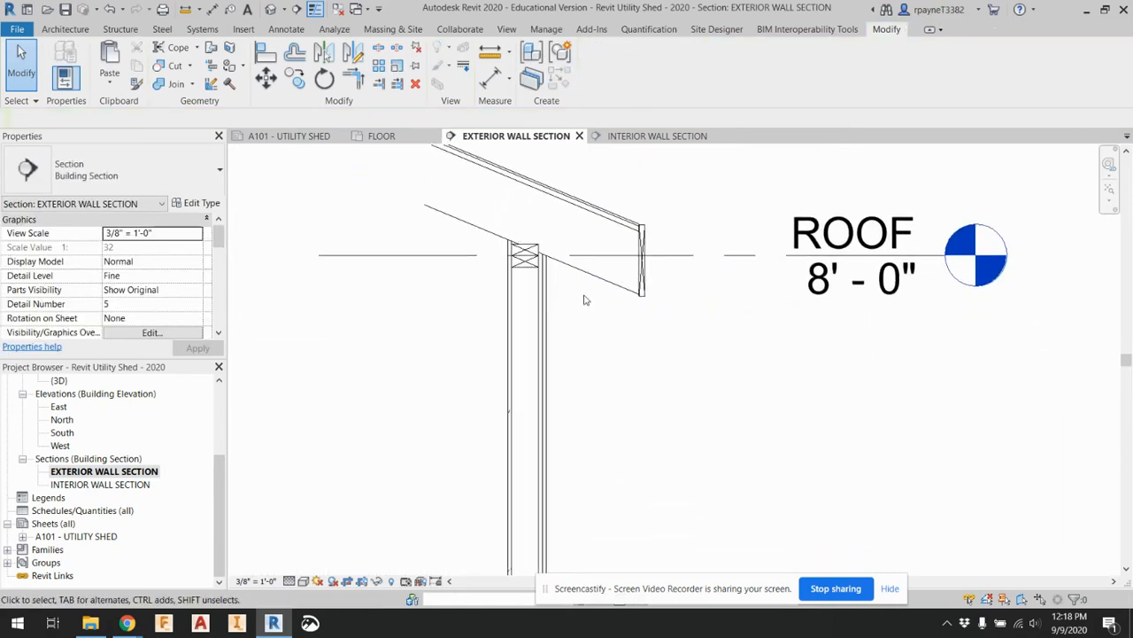
{"action": "middle_click_drag", "start_coordinate": [623, 437], "coordinate": [607, 347]}
{"action": "middle_click_drag", "start_coordinate": [610, 456], "coordinate": [604, 385]}
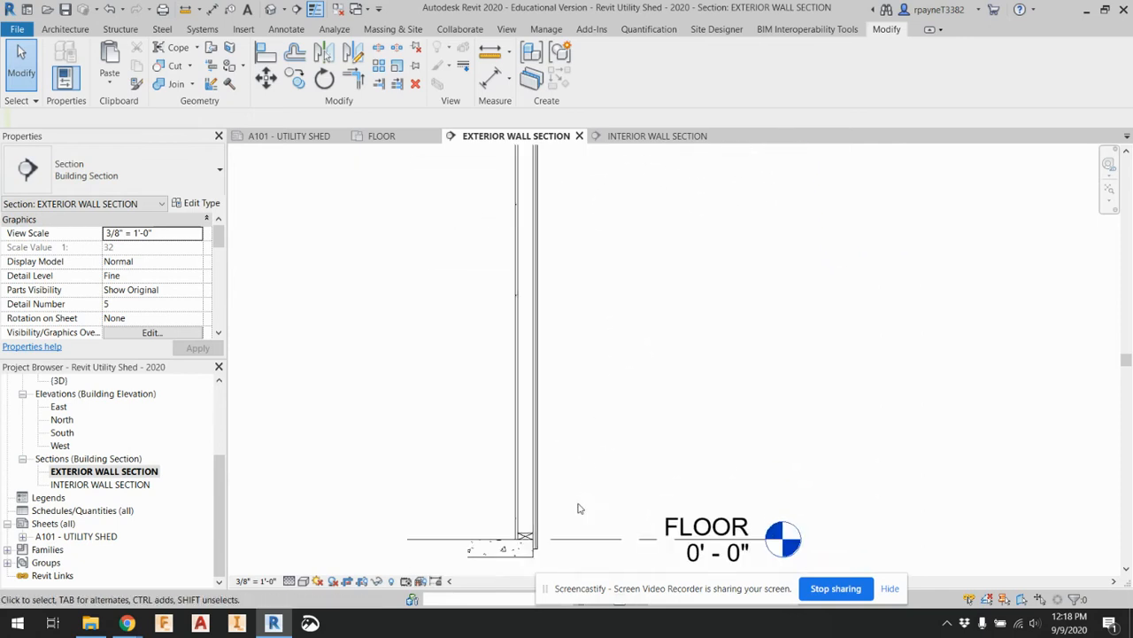
{"action": "scroll", "coordinate": [536, 527], "scroll_direction": "up", "scroll_amount": 2}
{"action": "scroll", "coordinate": [522, 536], "scroll_direction": "up", "scroll_amount": 4}
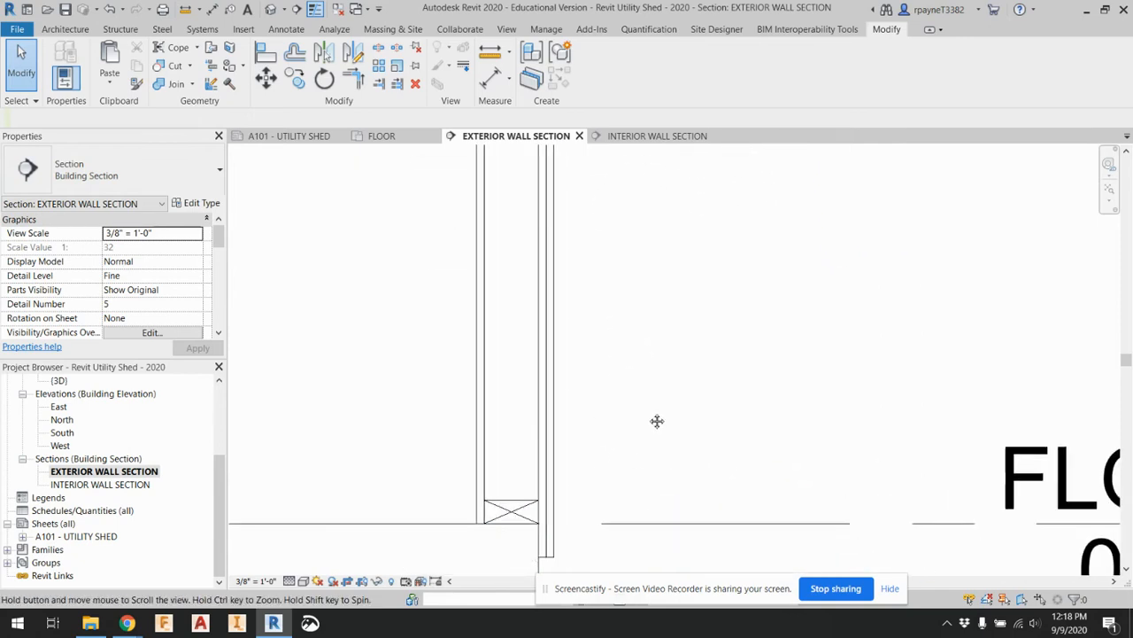
{"action": "left_click", "coordinate": [288, 29]}
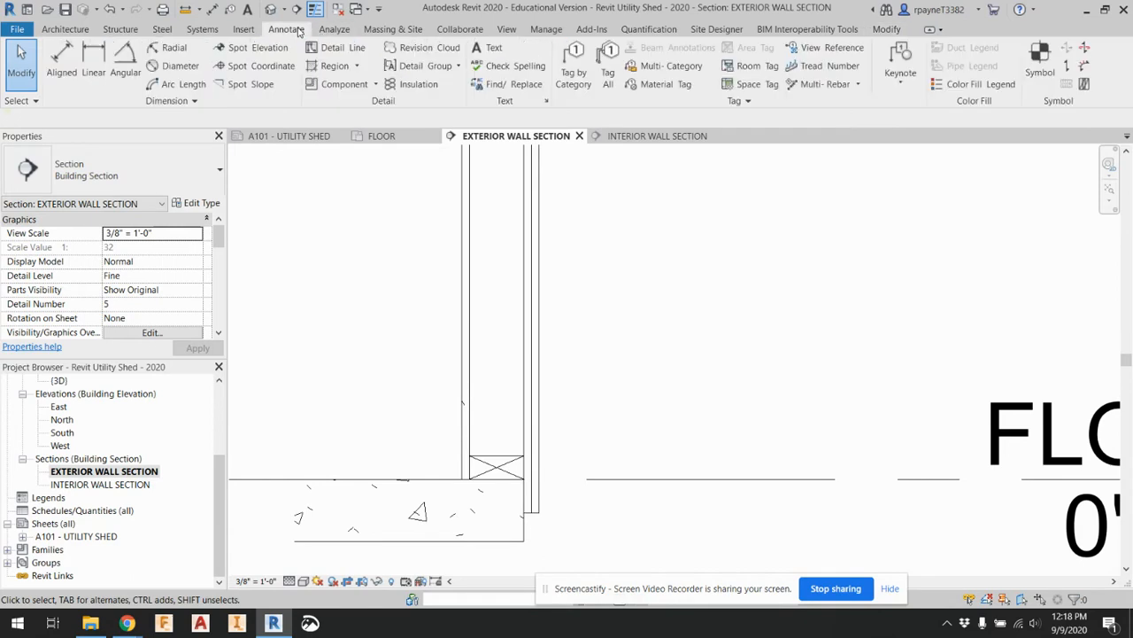
{"action": "left_click", "coordinate": [416, 86]}
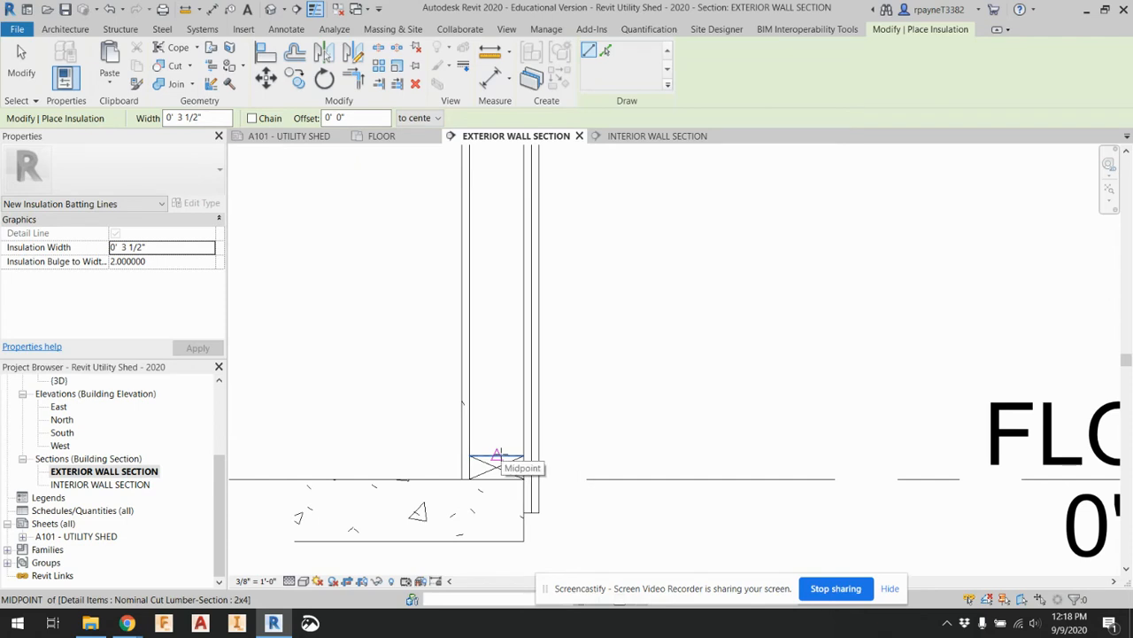
{"action": "left_click", "coordinate": [497, 457]}
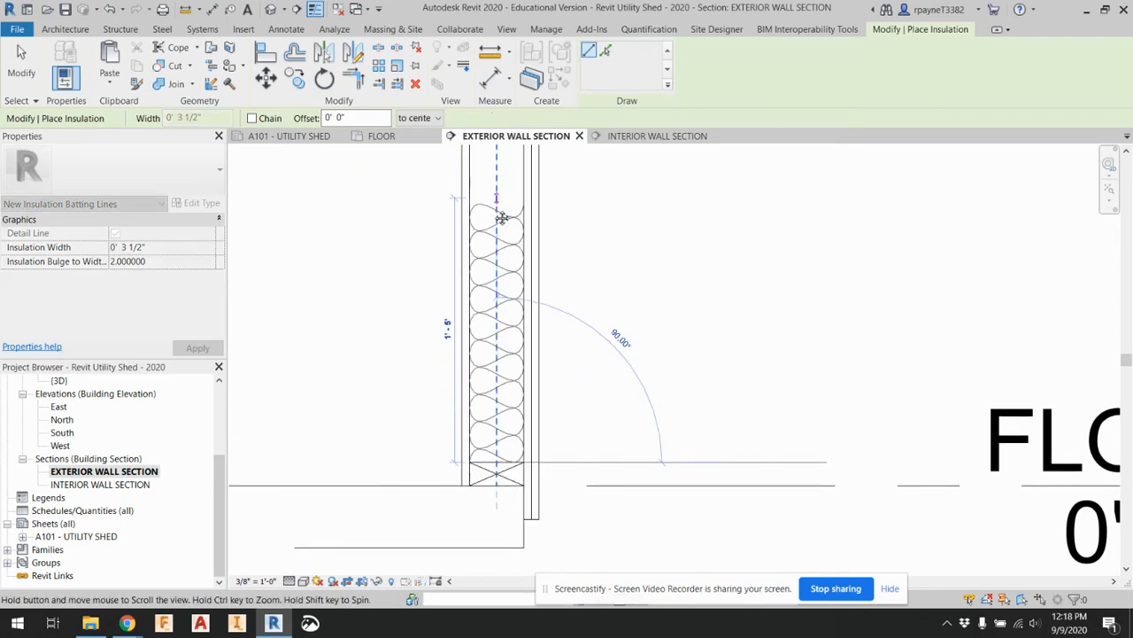
{"action": "left_click", "coordinate": [505, 253]}
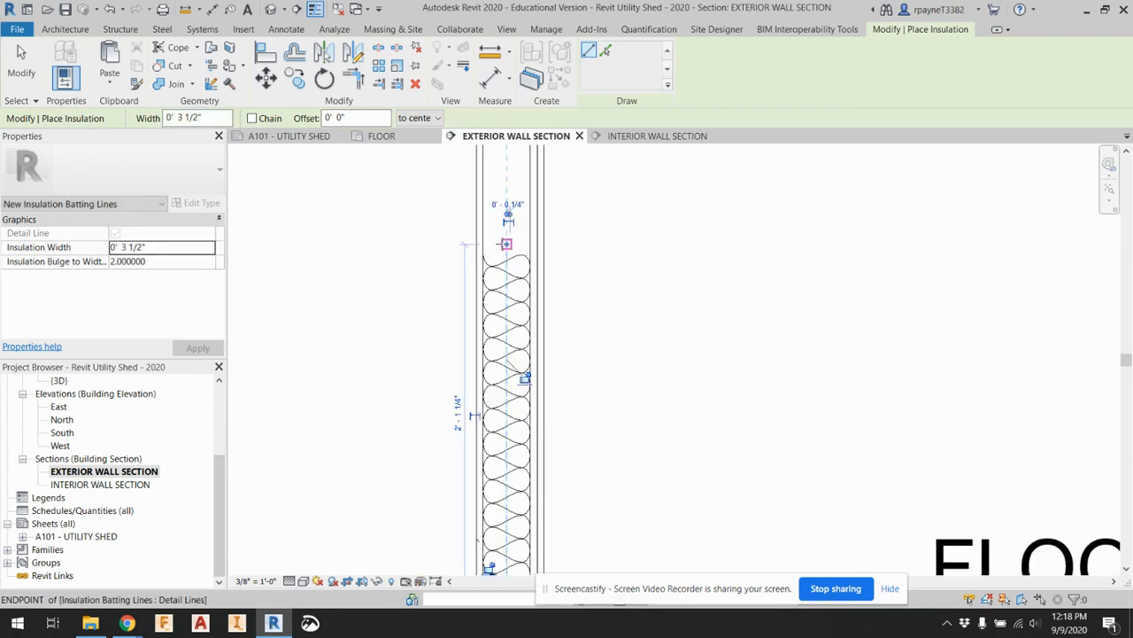
Stretch the upper end of the wall insulation to a length of about 4' 4"
{"action": "scroll", "coordinate": [660, 302], "scroll_direction": "down", "scroll_amount": 2}
{"action": "scroll", "coordinate": [660, 302], "scroll_direction": "down", "scroll_amount": 2}
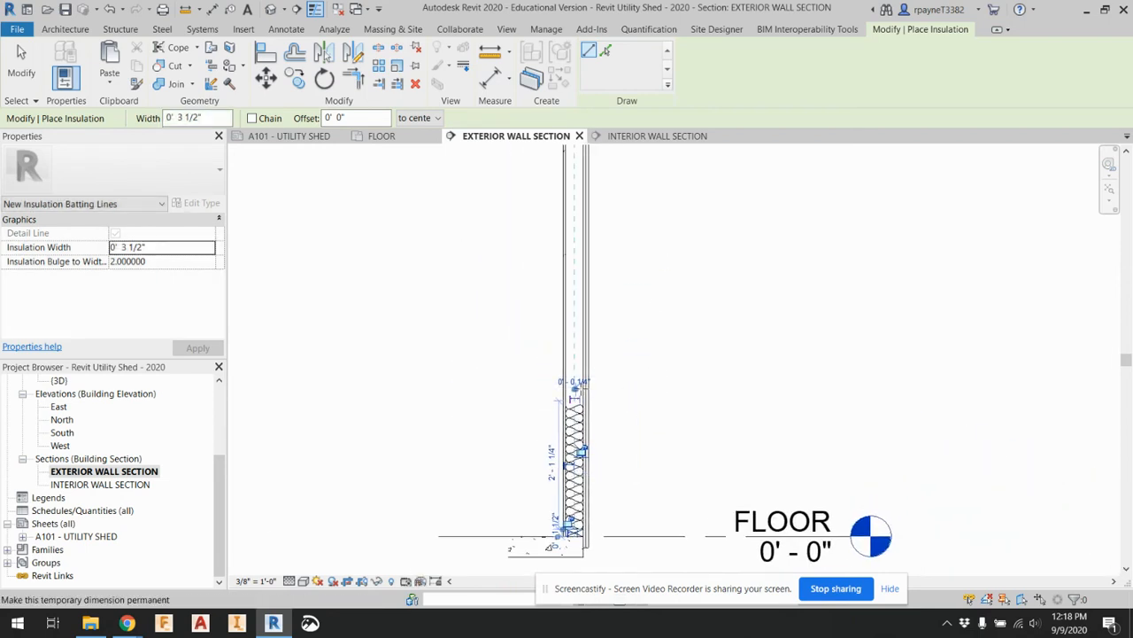
{"action": "left_click", "coordinate": [575, 412]}
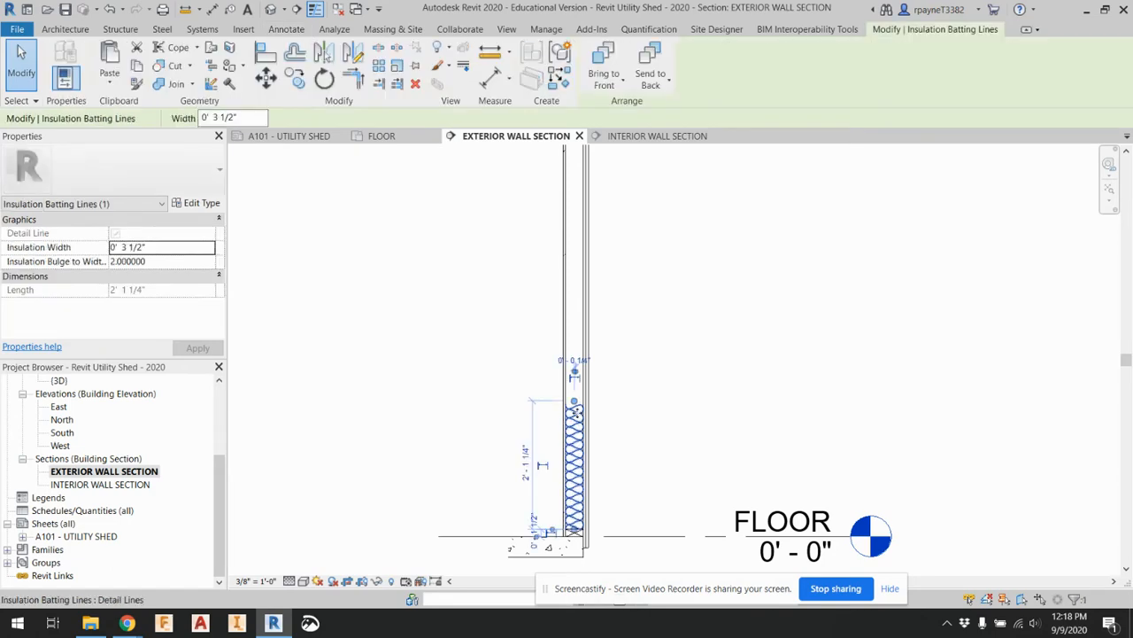
{"action": "left_click_drag", "start_coordinate": [574, 409], "coordinate": [574, 266]}
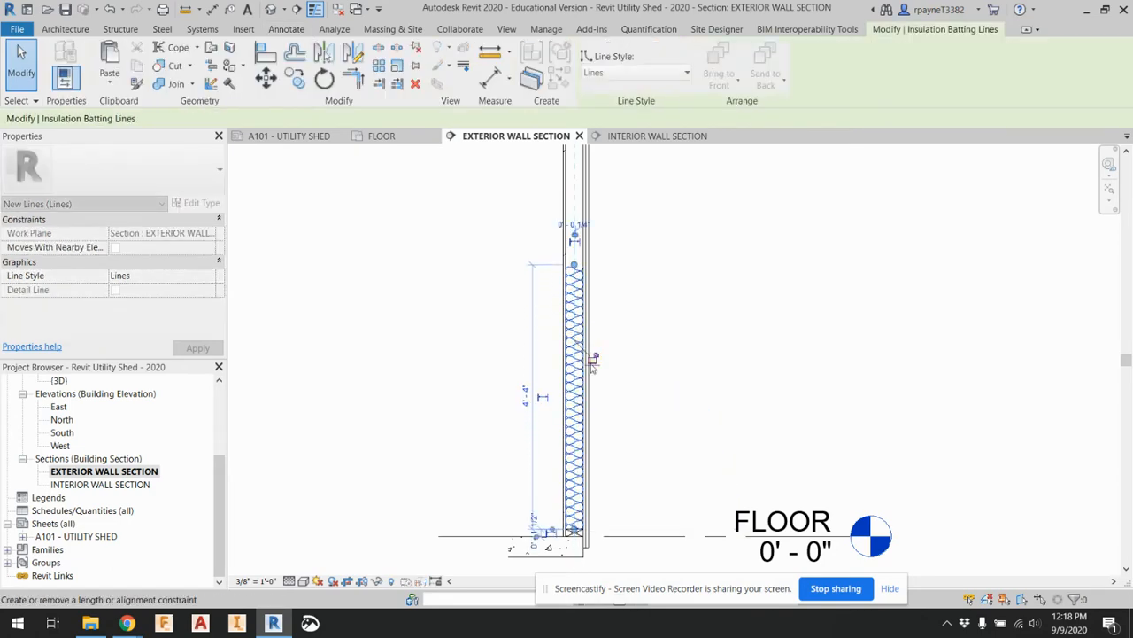
{"action": "scroll", "coordinate": [594, 363], "scroll_direction": "down", "scroll_amount": 2}
{"action": "left_click", "coordinate": [612, 307]}
Draw 7 1/4" wide batt insulation from the fascia board up the roof slope between the rafter edges, about 2' 5" long
{"action": "middle_click_drag", "start_coordinate": [635, 309], "coordinate": [635, 416]}
{"action": "scroll", "coordinate": [609, 280], "scroll_direction": "up", "scroll_amount": 2}
{"action": "scroll", "coordinate": [609, 282], "scroll_direction": "up", "scroll_amount": 3}
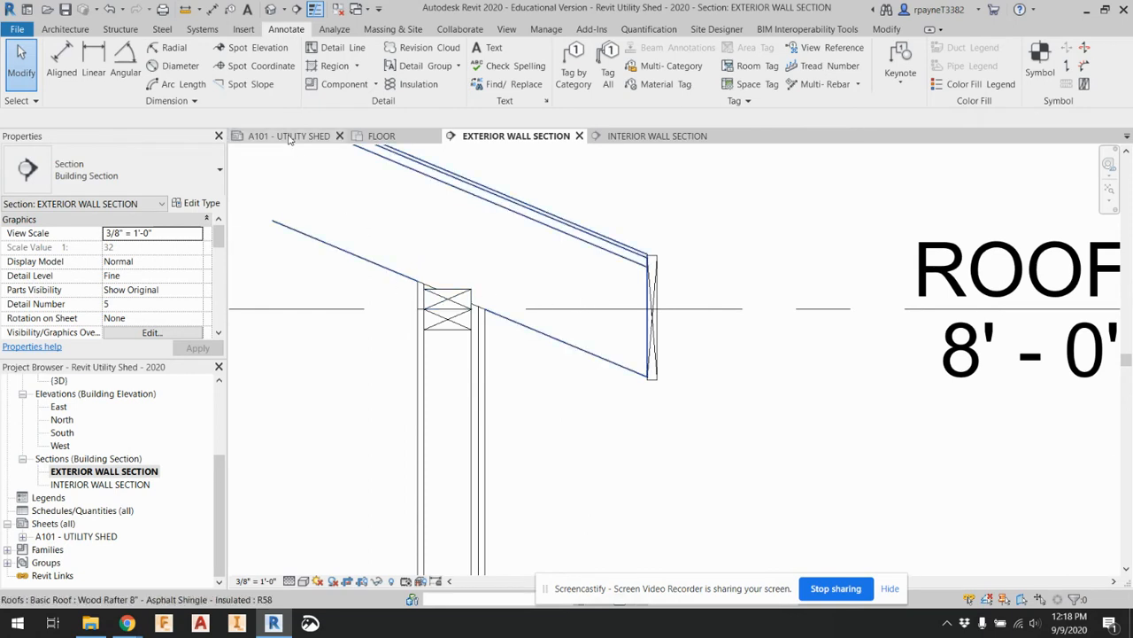
{"action": "left_click", "coordinate": [406, 84]}
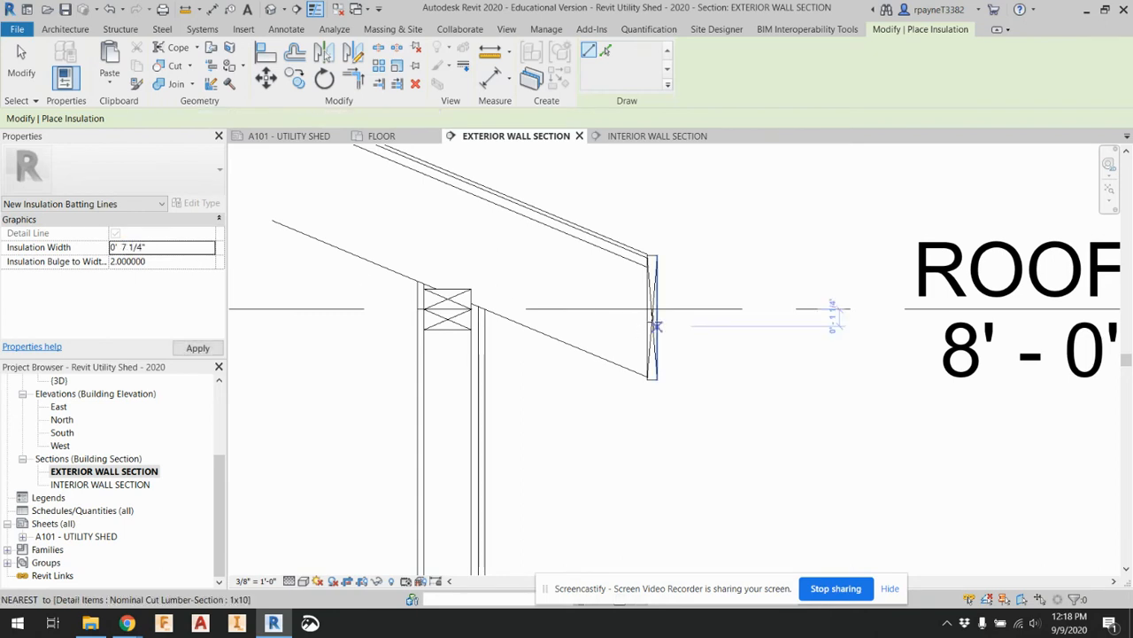
{"action": "scroll", "coordinate": [642, 320], "scroll_direction": "up", "scroll_amount": 2}
{"action": "left_click", "coordinate": [649, 317]}
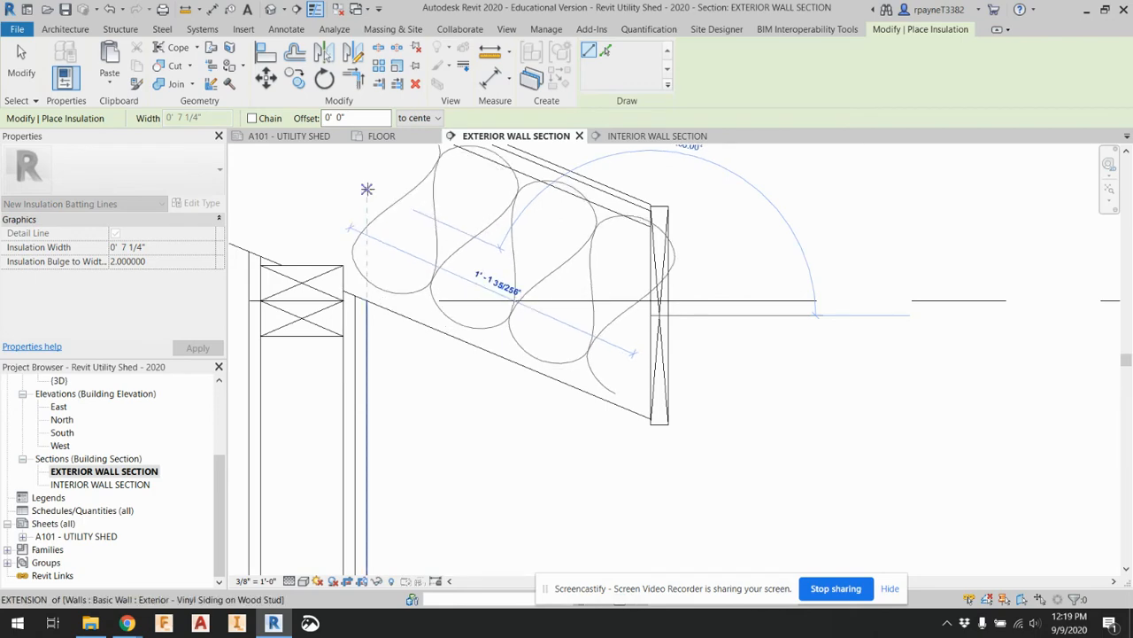
{"action": "middle_click_drag", "start_coordinate": [343, 171], "coordinate": [670, 320]}
{"action": "scroll", "coordinate": [671, 321], "scroll_direction": "down", "scroll_amount": 2}
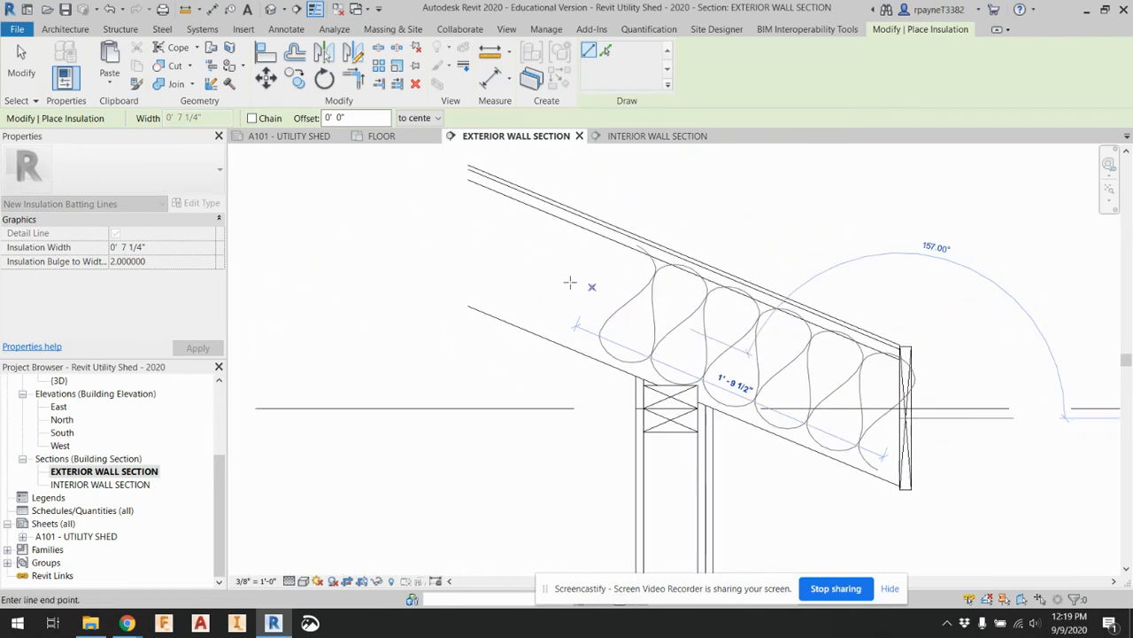
{"action": "left_click", "coordinate": [483, 248]}
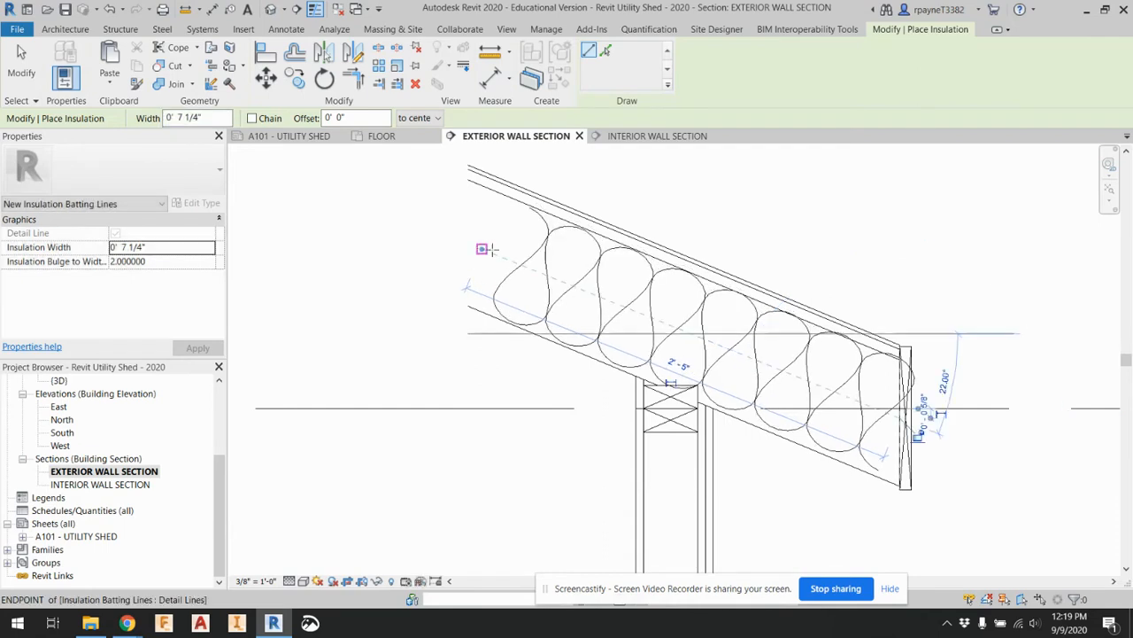
{"action": "key", "text": "Escape"}
{"action": "key", "text": "Escape"}
Shorten the roof insulation at its eave end so it stops inside the 1x10 fascia board
{"action": "left_click", "coordinate": [886, 418]}
{"action": "scroll", "coordinate": [891, 420], "scroll_direction": "up", "scroll_amount": 4}
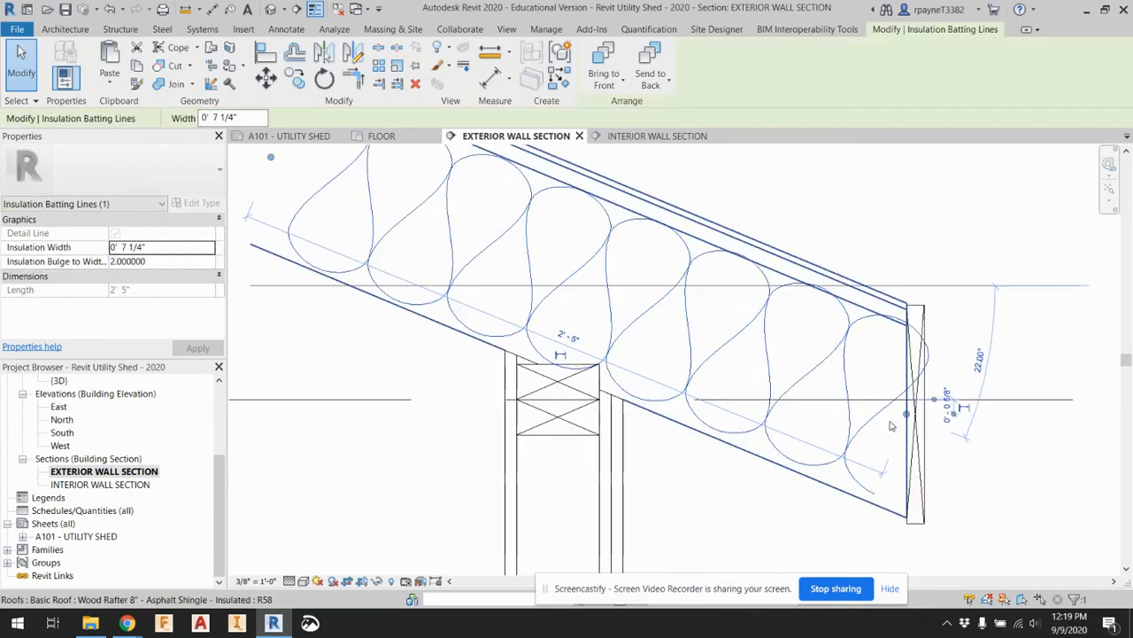
{"action": "mouse_move", "coordinate": [911, 415]}
{"action": "left_mouse_down"}
{"action": "mouse_move", "coordinate": [874, 415]}
{"action": "mouse_move", "coordinate": [843, 460]}
{"action": "mouse_move", "coordinate": [860, 393]}
{"action": "mouse_move", "coordinate": [877, 409]}
{"action": "left_mouse_up"}
{"action": "key", "text": "Escape"}
{"action": "key", "text": "Escape"}
{"action": "scroll", "coordinate": [571, 345], "scroll_direction": "down", "scroll_amount": 5}
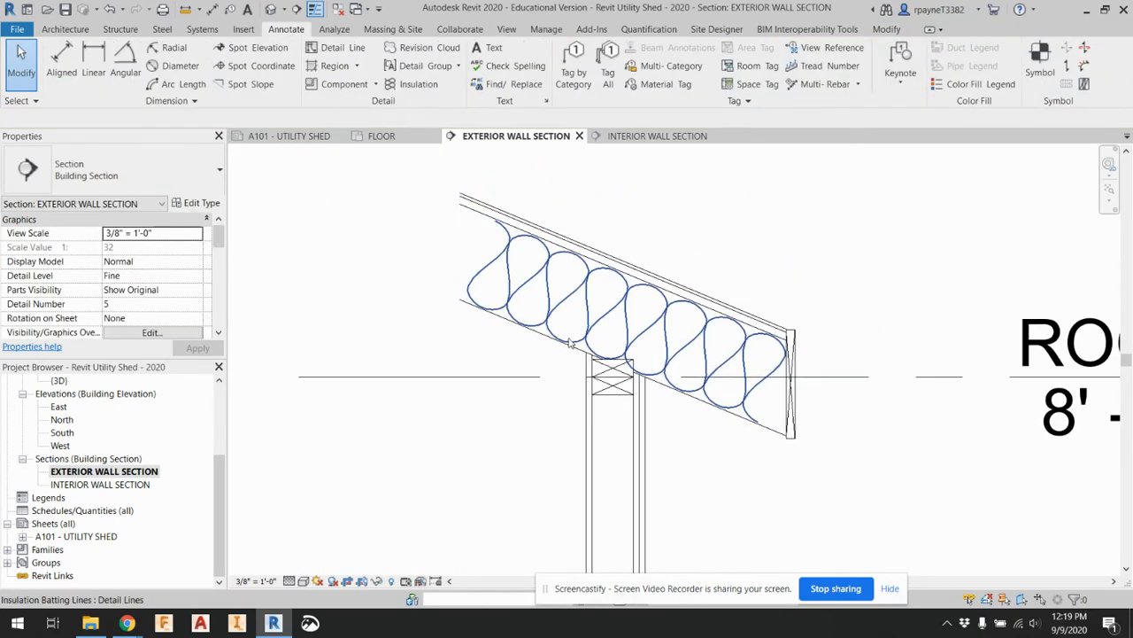
Add the text note 4" POURED CONCRETE beside the wall base, with a two-segment leader pointing to the floor slab
{"action": "scroll", "coordinate": [433, 321], "scroll_direction": "down", "scroll_amount": 4}
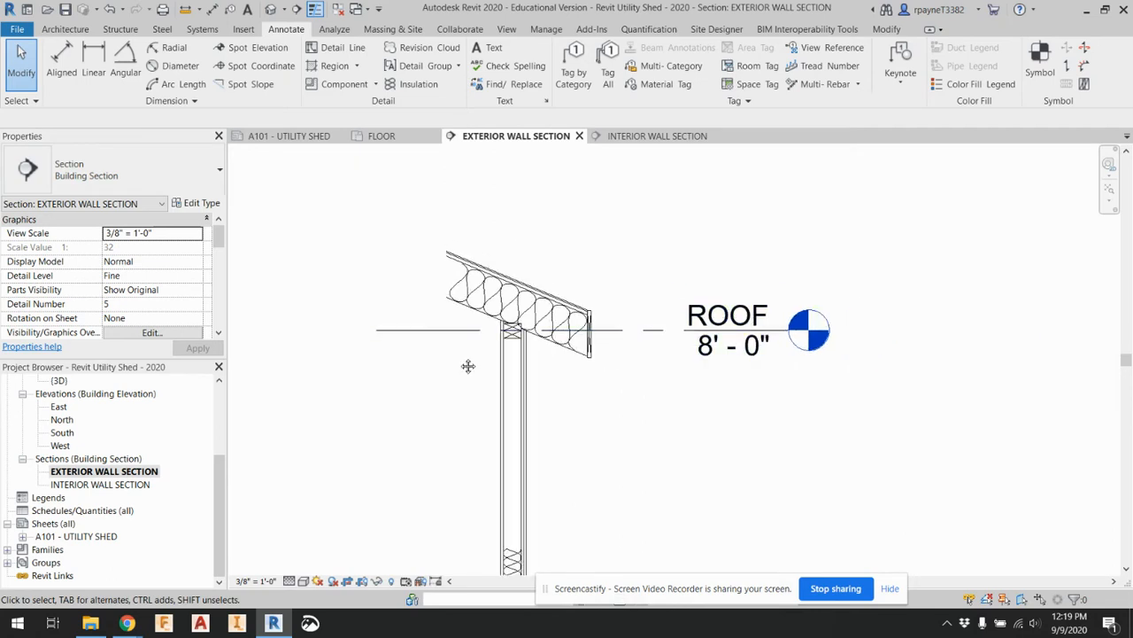
{"action": "middle_click_drag", "start_coordinate": [467, 367], "coordinate": [464, 274]}
{"action": "scroll", "coordinate": [533, 496], "scroll_direction": "down", "scroll_amount": 2}
{"action": "scroll", "coordinate": [533, 496], "scroll_direction": "up", "scroll_amount": 2}
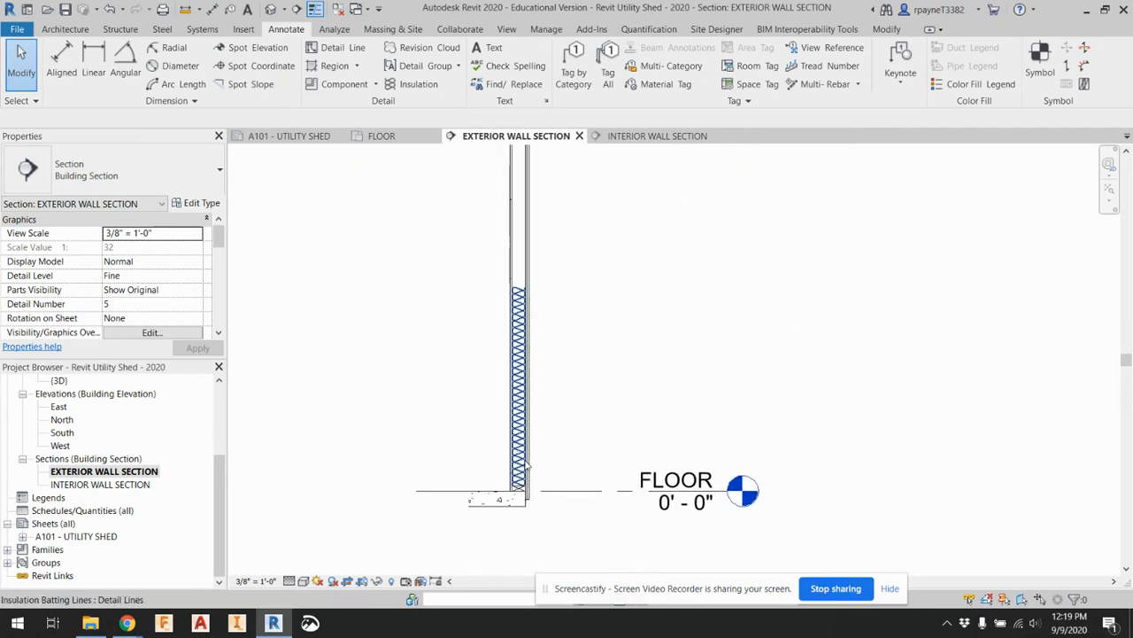
{"action": "scroll", "coordinate": [531, 407], "scroll_direction": "up", "scroll_amount": 1}
{"action": "scroll", "coordinate": [518, 512], "scroll_direction": "up", "scroll_amount": 3}
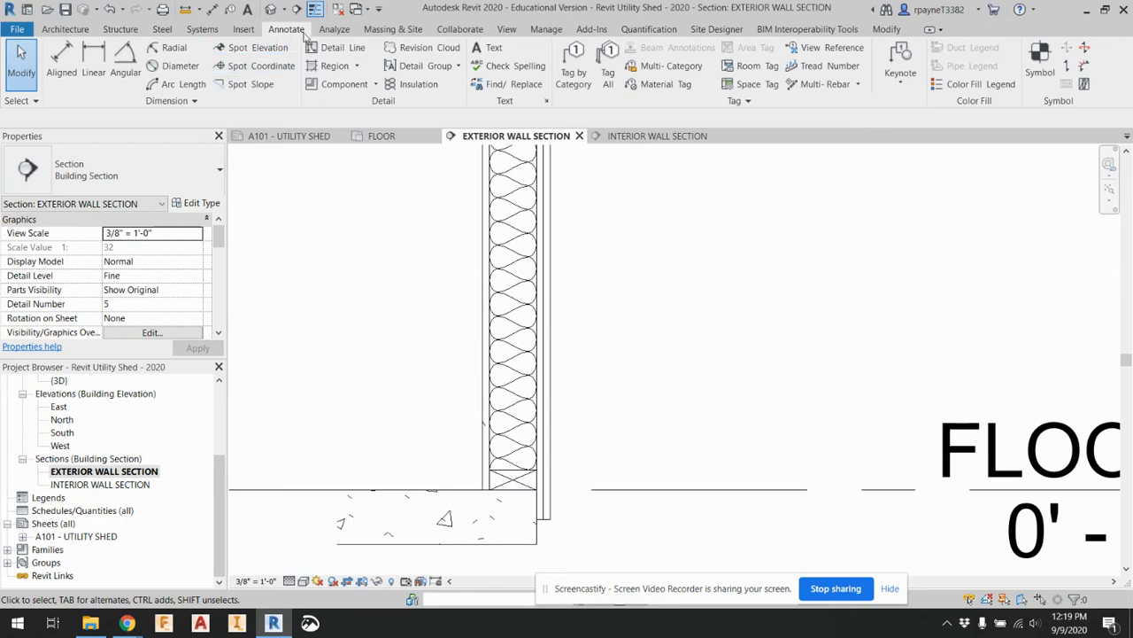
{"action": "left_click", "coordinate": [489, 48]}
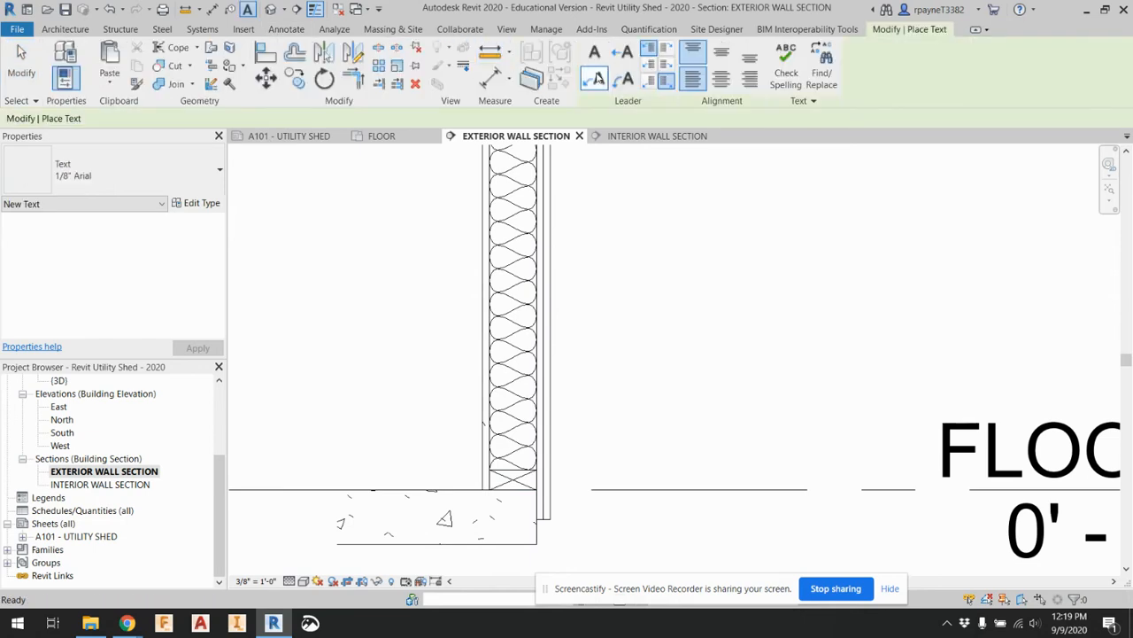
{"action": "left_click", "coordinate": [496, 520]}
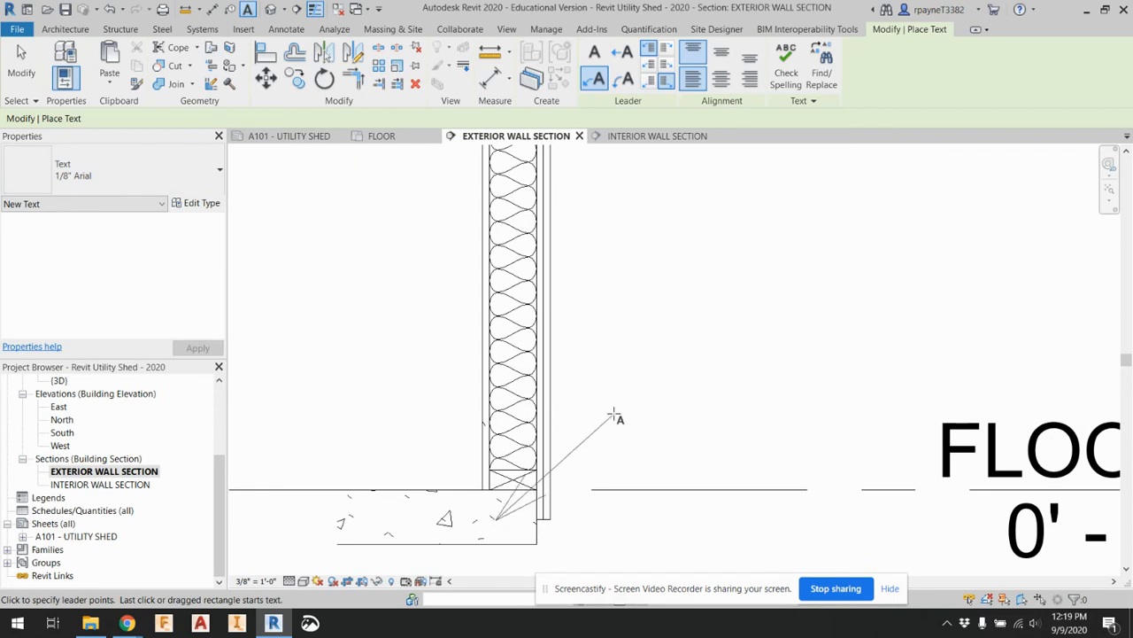
{"action": "left_click", "coordinate": [667, 331]}
{"action": "left_click", "coordinate": [714, 335]}
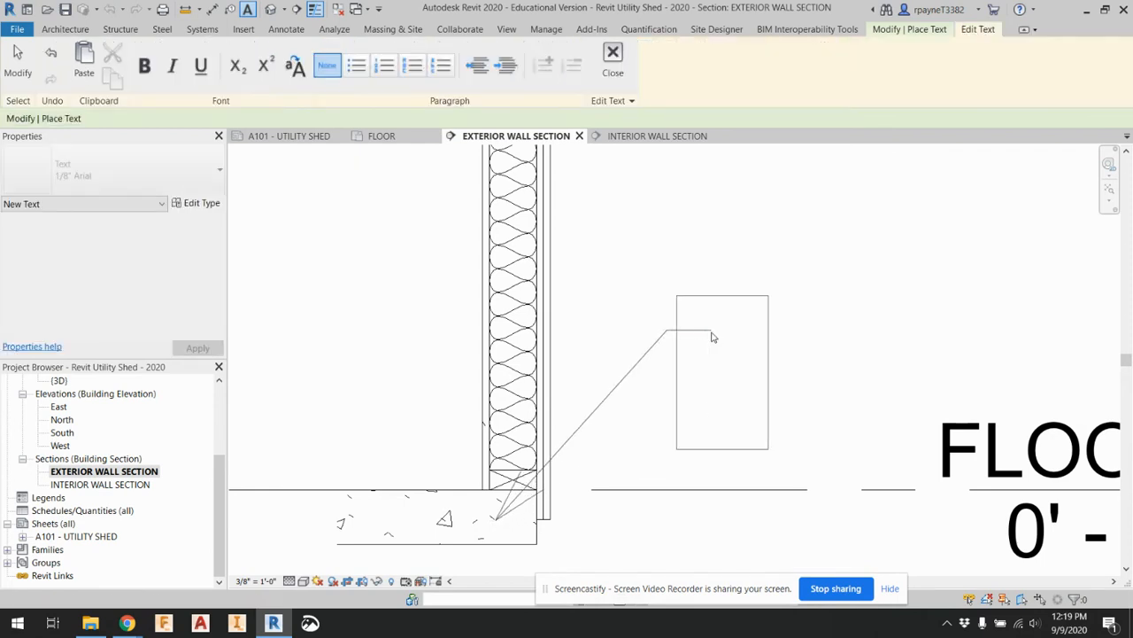
{"action": "type", "text": "4\" POUR"}
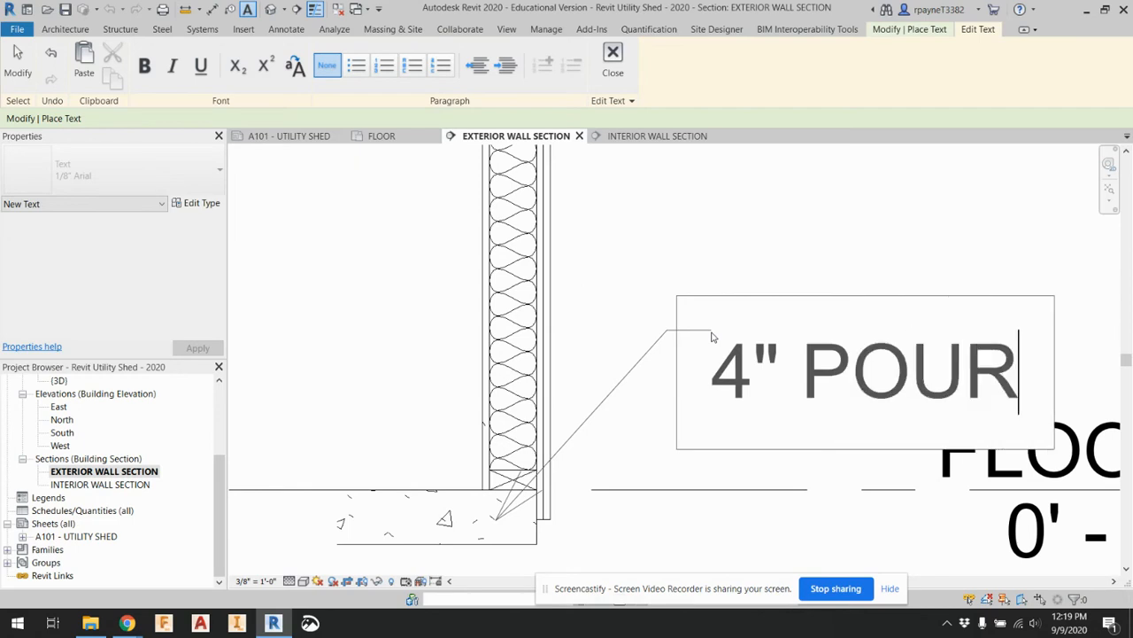
{"action": "type", "text": "ED CON"}
{"action": "key", "text": "BackSpace"}
{"action": "key", "text": "BackSpace"}
{"action": "type", "text": "CONCRETE"}
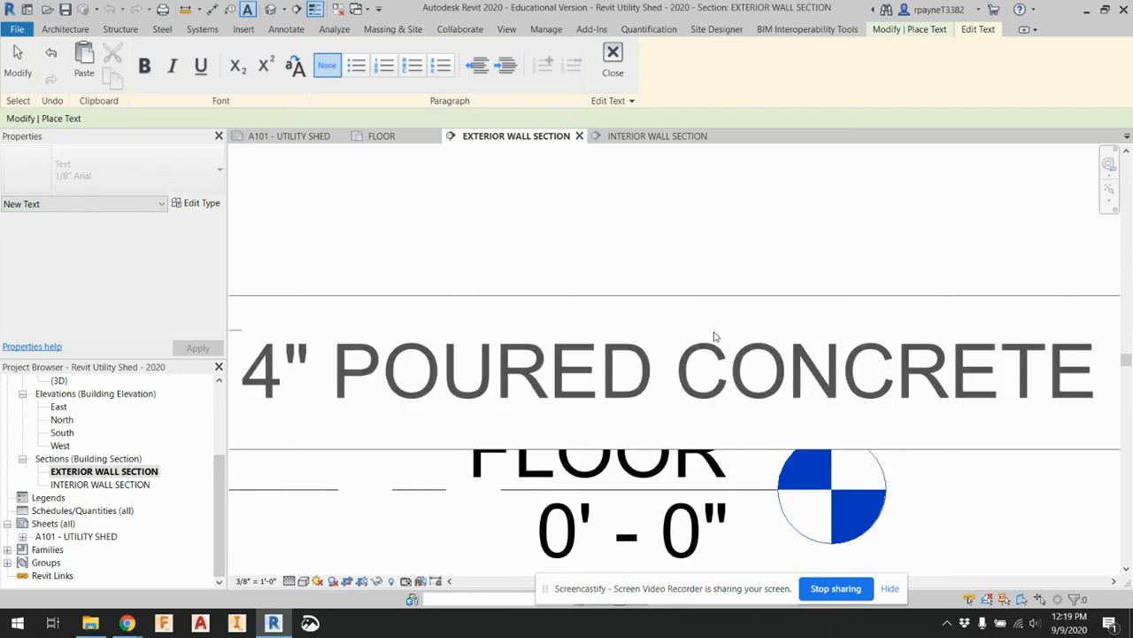
{"action": "left_click", "coordinate": [726, 223]}
Place a two-segment text leader pointing to the wall's bottom plate, with its landing aligned above the 4" POURED CONCRETE note's leader
{"action": "scroll", "coordinate": [748, 236], "scroll_direction": "down", "scroll_amount": 2}
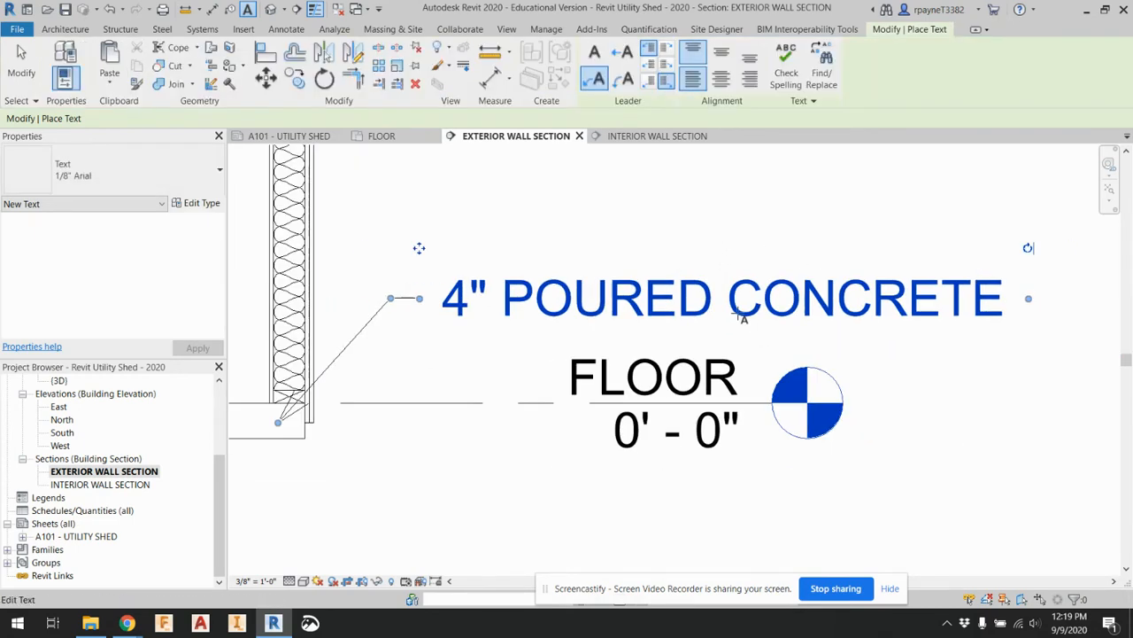
{"action": "middle_click_drag", "start_coordinate": [516, 329], "coordinate": [644, 395]}
{"action": "scroll", "coordinate": [549, 313], "scroll_direction": "up", "scroll_amount": 2}
{"action": "middle_click_drag", "start_coordinate": [548, 312], "coordinate": [626, 235]}
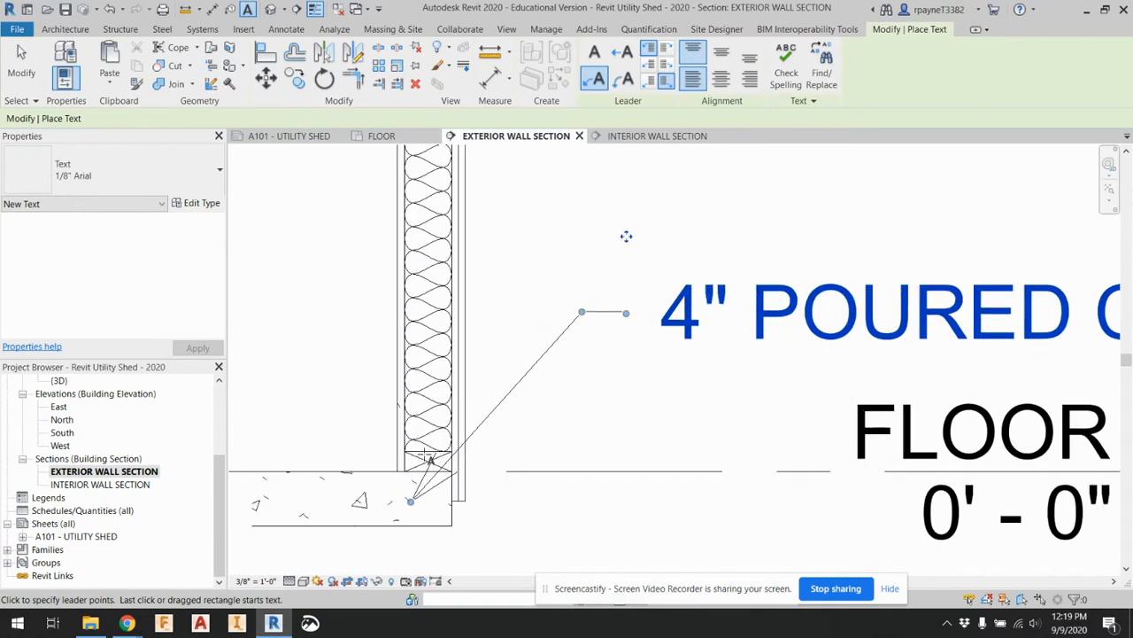
{"action": "left_click", "coordinate": [413, 498]}
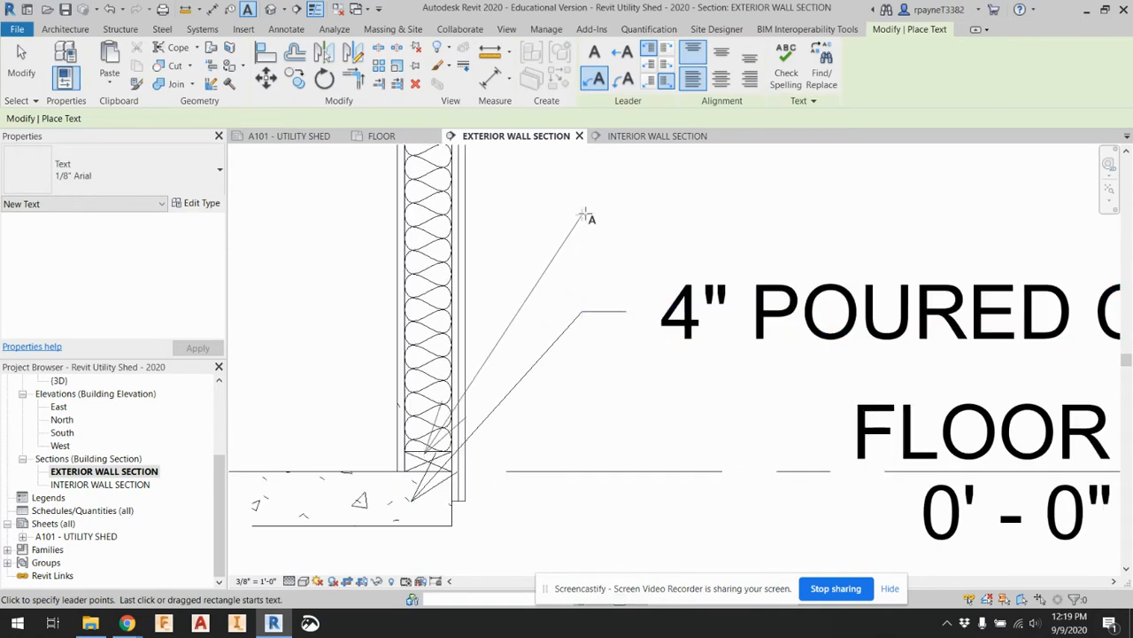
{"action": "left_click", "coordinate": [625, 215]}
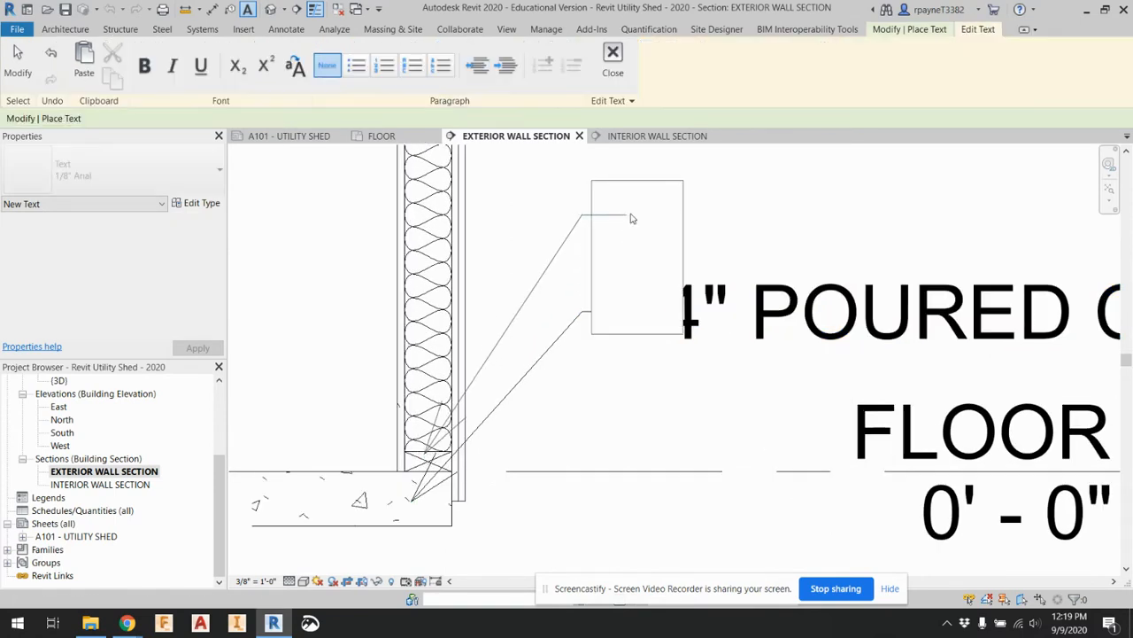
Enter 2X4 PRESSURE TREATED BOTTOM PLATE as the text of the new leader note and finish it
{"action": "type", "text": "2X"}
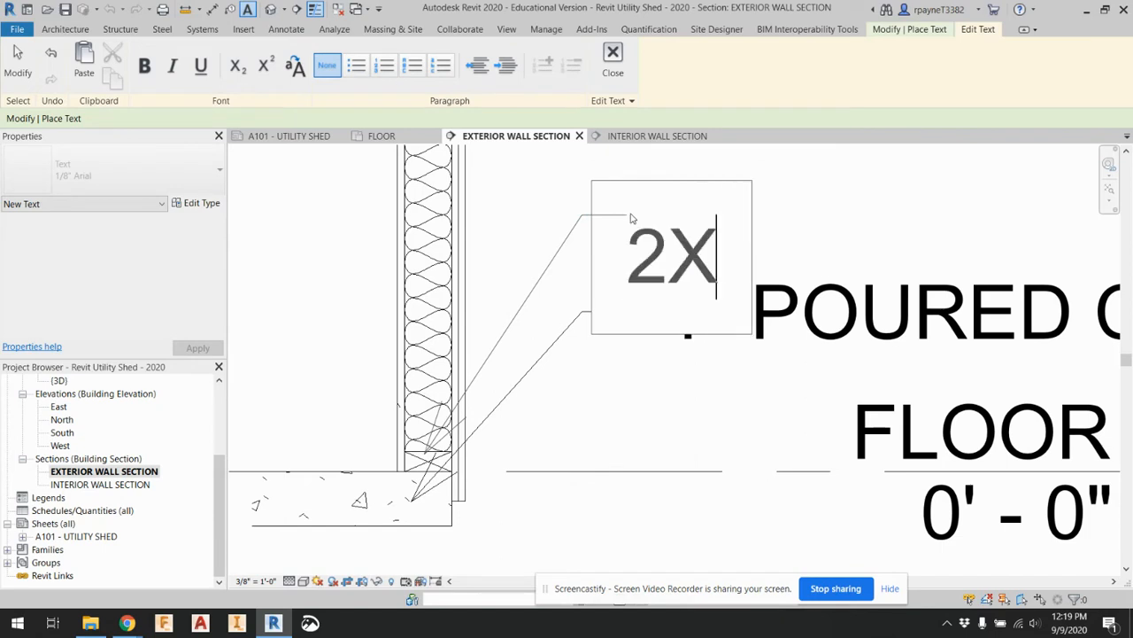
{"action": "type", "text": "4"}
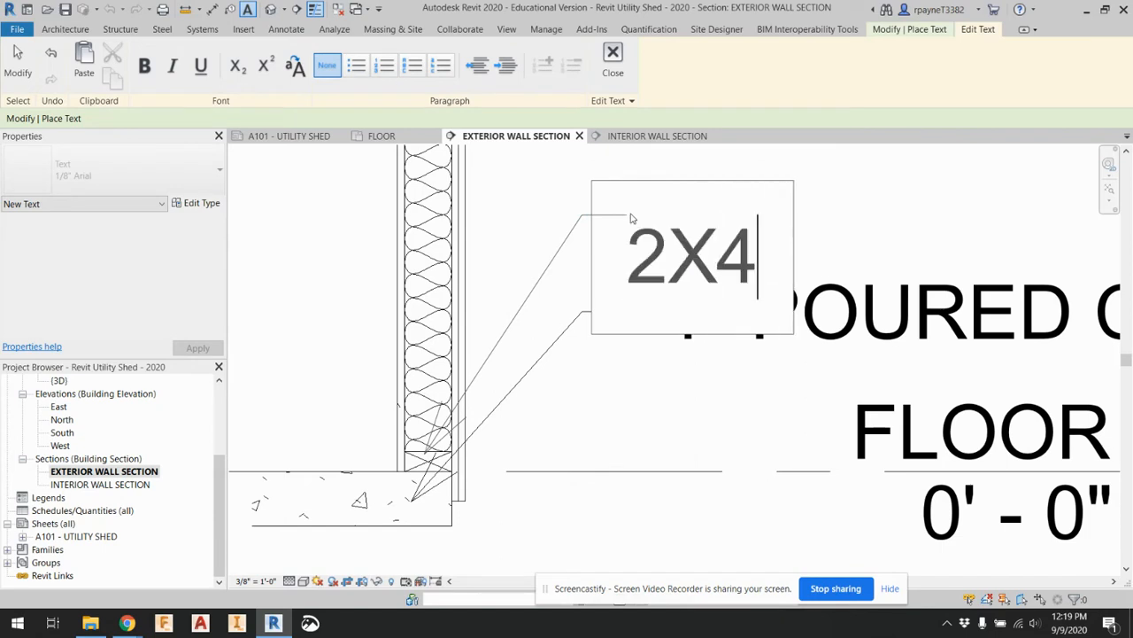
{"action": "type", "text": " TREATED"}
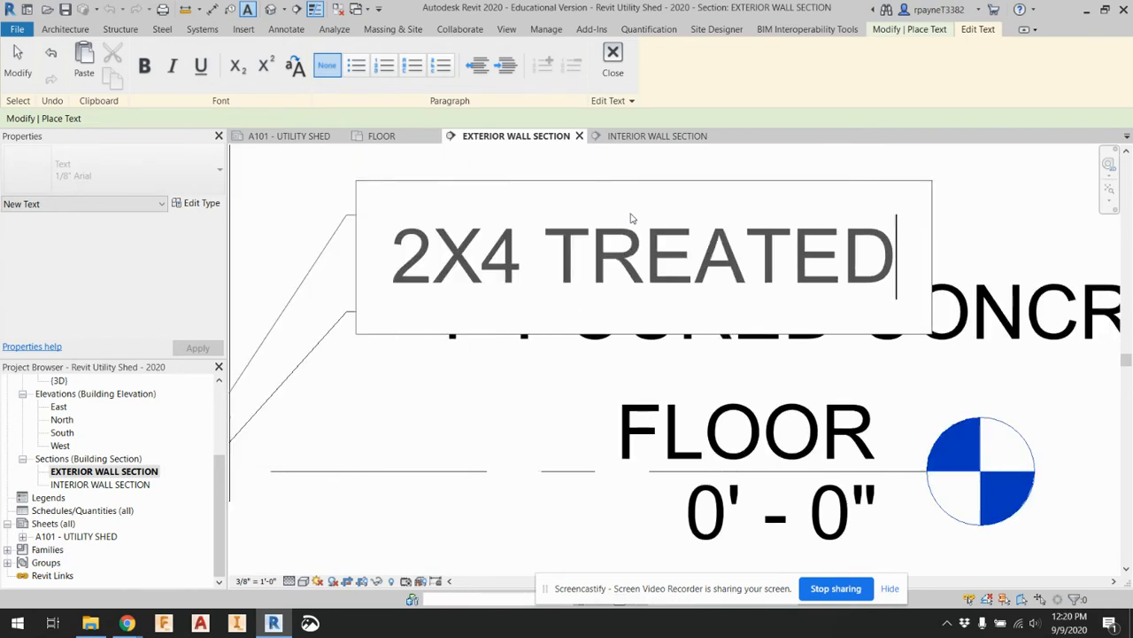
{"action": "key", "text": "BackSpace"}
{"action": "key", "text": "BackSpace"}
{"action": "key", "text": "BackSpace"}
{"action": "key", "text": "BackSpace"}
{"action": "key", "text": "BackSpace"}
{"action": "key", "text": "BackSpace"}
{"action": "key", "text": "BackSpace"}
{"action": "type", "text": "PRESSUR"}
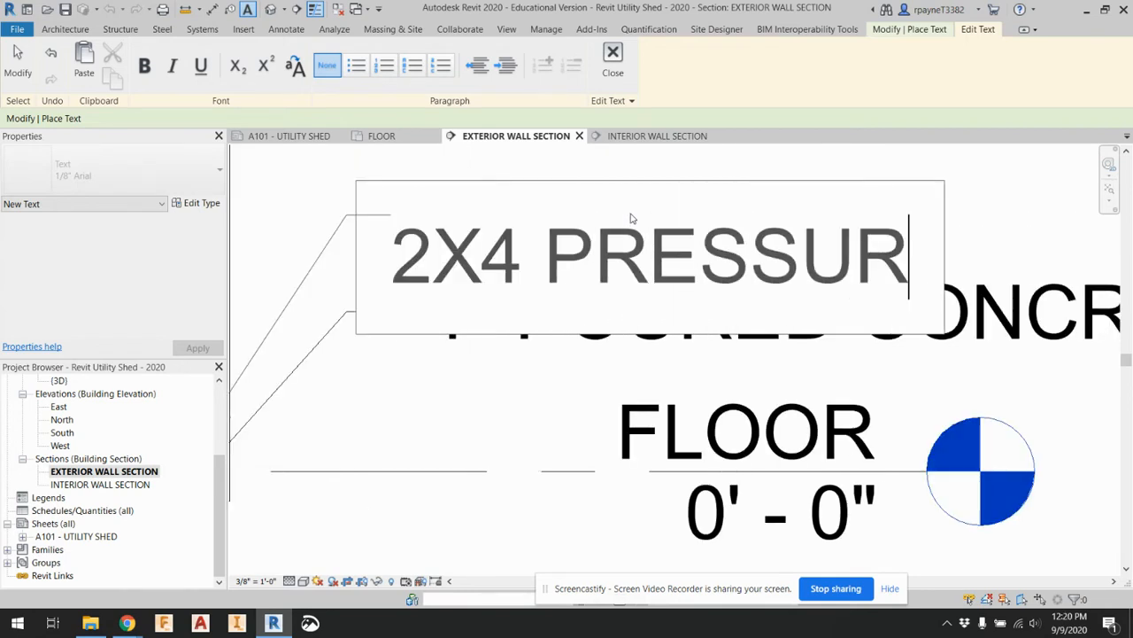
{"action": "type", "text": "E TREATED"}
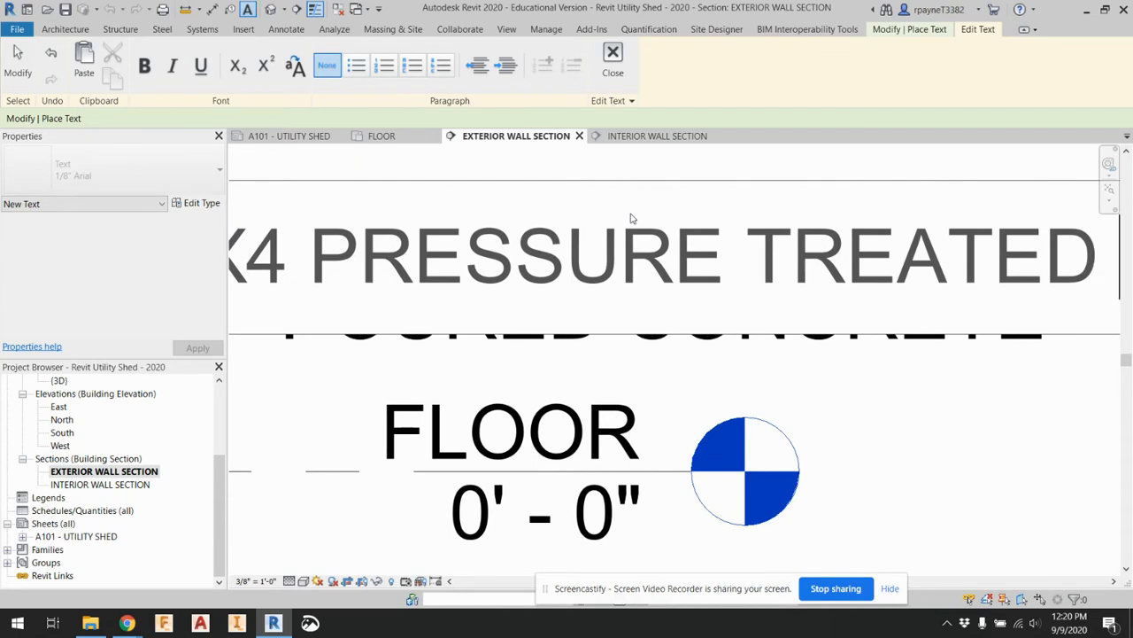
{"action": "type", "text": " BOTTOM"}
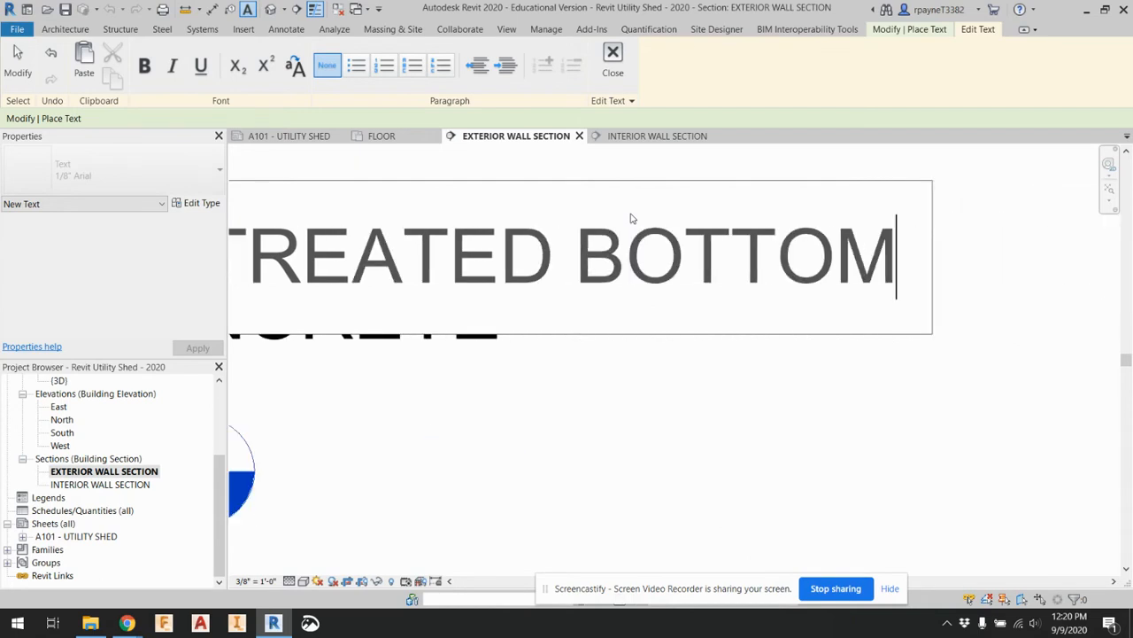
{"action": "type", "text": " PLATE"}
{"action": "left_click", "coordinate": [762, 375]}
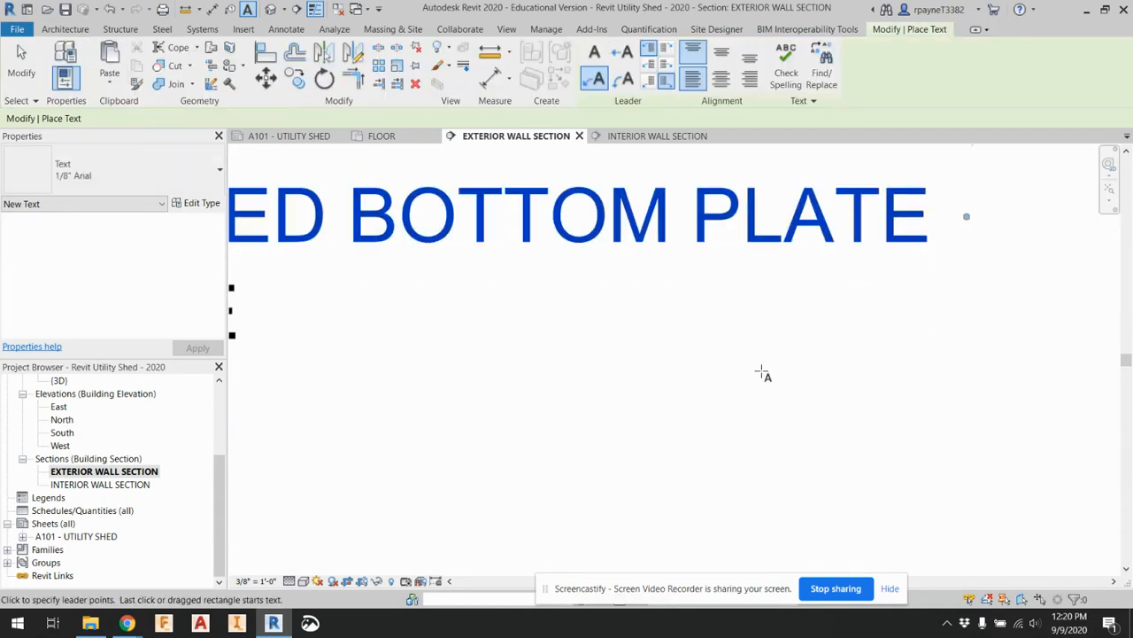
Open sheet A101 - UTILITY SHED and check how the exterior wall section's notes fit beside the 3D view
{"action": "scroll", "coordinate": [772, 403], "scroll_direction": "down", "scroll_amount": 3}
{"action": "middle_click_drag", "start_coordinate": [771, 405], "coordinate": [884, 422]}
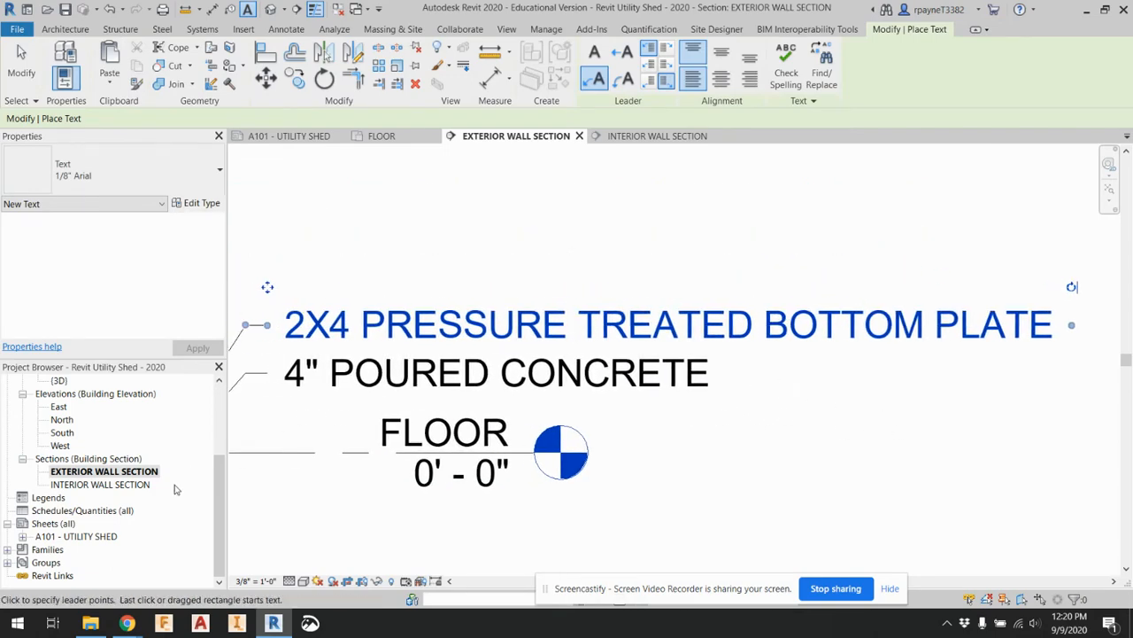
{"action": "double_click", "coordinate": [76, 536]}
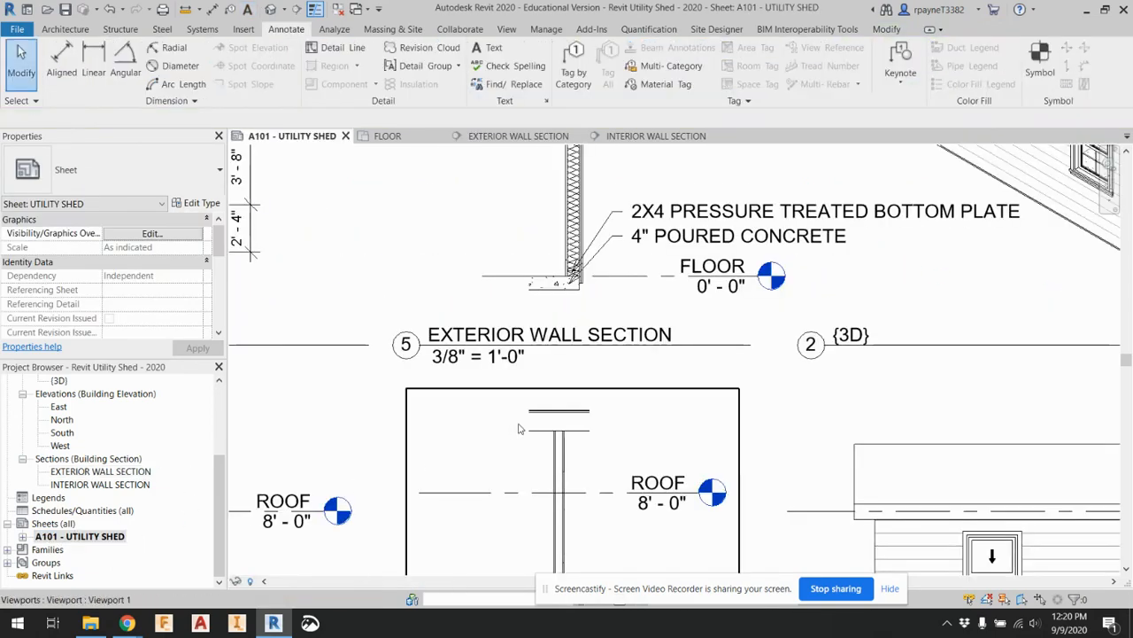
{"action": "scroll", "coordinate": [763, 341], "scroll_direction": "down", "scroll_amount": 3}
{"action": "middle_click_drag", "start_coordinate": [764, 341], "coordinate": [754, 419]}
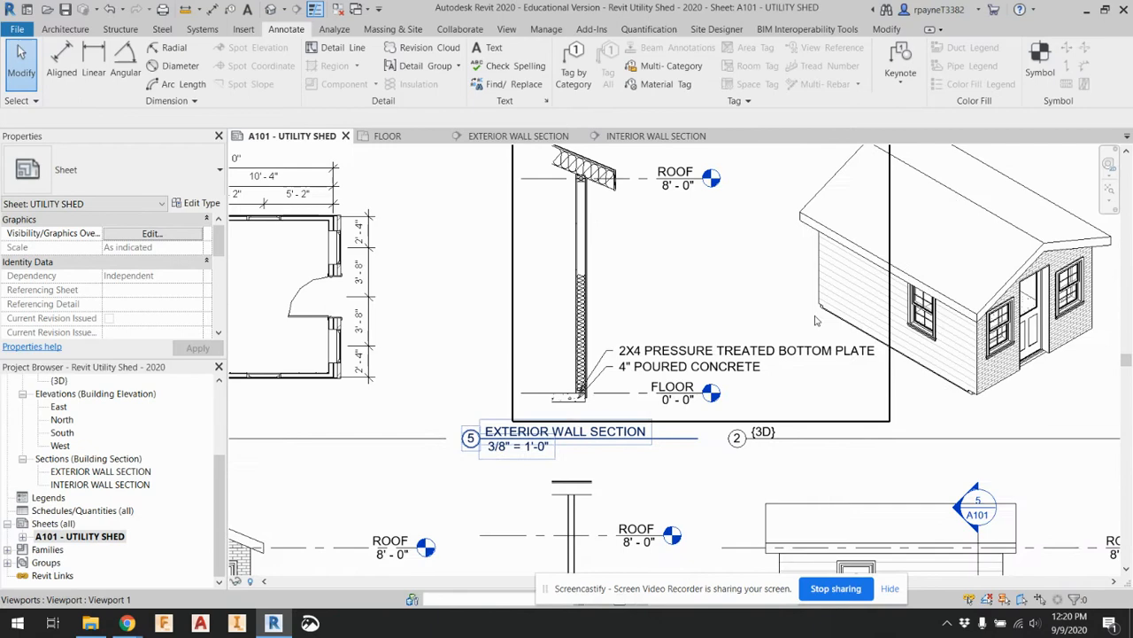
{"action": "left_click", "coordinate": [722, 354]}
Return to the exterior wall section and narrow the bottom plate note so its text wraps after TREATED onto two lines
{"action": "double_click", "coordinate": [93, 472]}
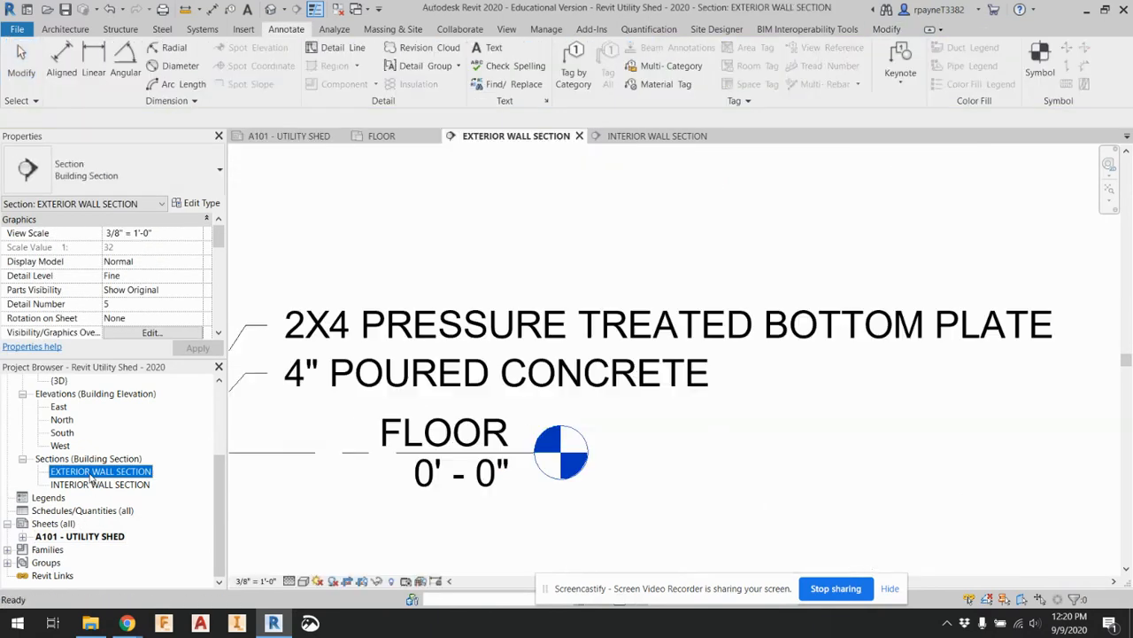
{"action": "left_click", "coordinate": [1048, 334]}
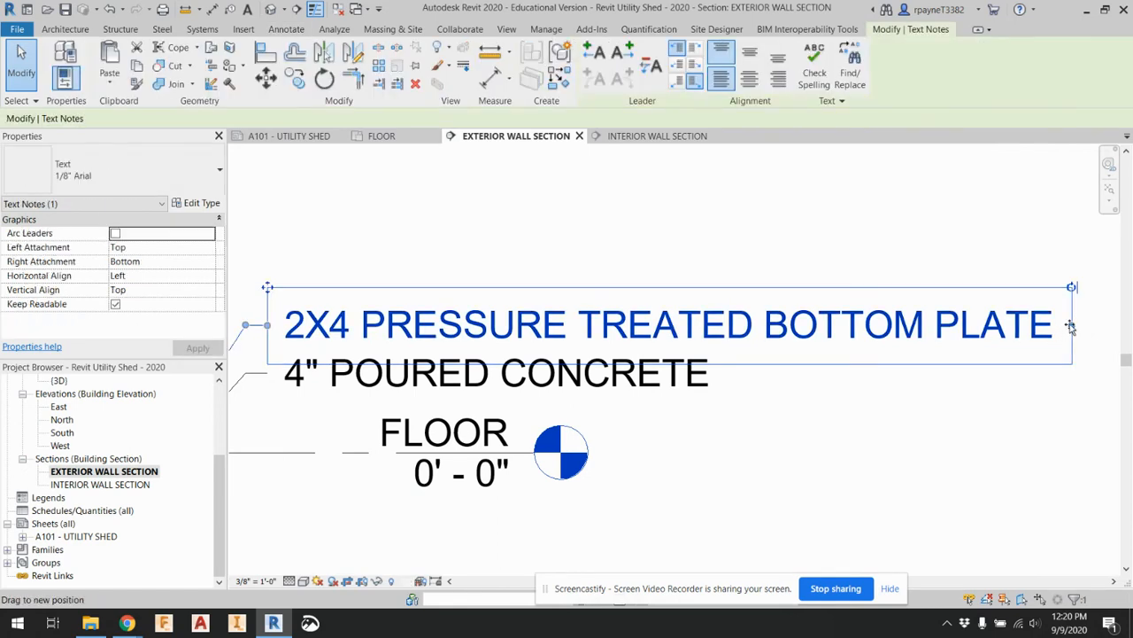
{"action": "left_click_drag", "start_coordinate": [1072, 325], "coordinate": [780, 326]}
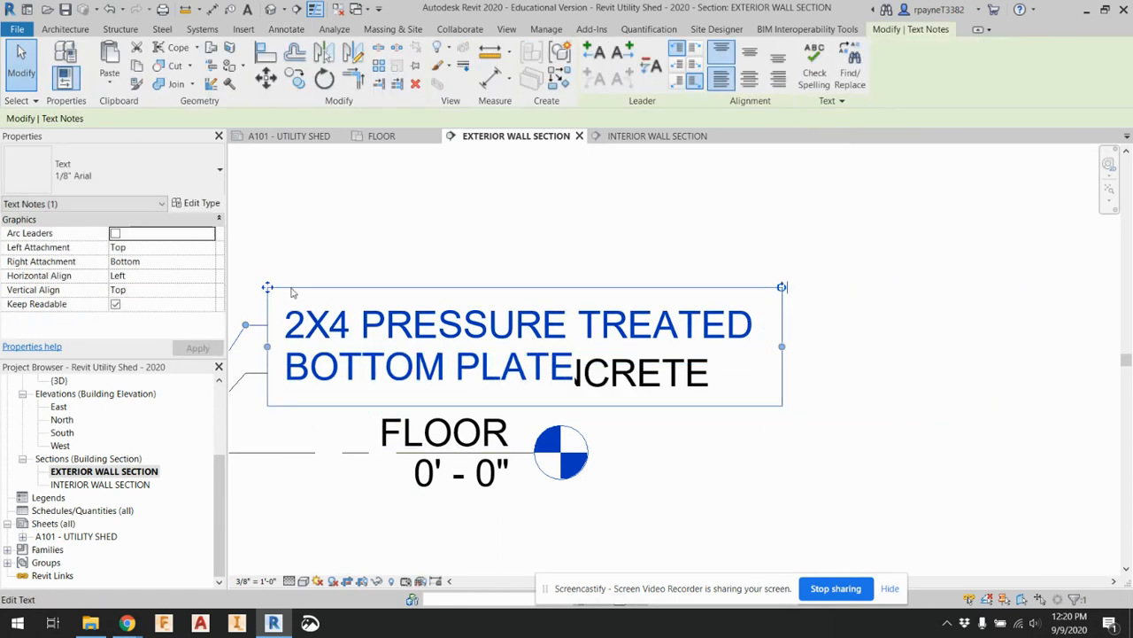
Move the two-line bottom plate note straight up so it clears the 4" POURED CONCRETE note
{"action": "left_click_drag", "start_coordinate": [268, 287], "coordinate": [267, 240]}
{"action": "scroll", "coordinate": [333, 306], "scroll_direction": "down", "scroll_amount": 2}
{"action": "scroll", "coordinate": [425, 425], "scroll_direction": "up", "scroll_amount": 5}
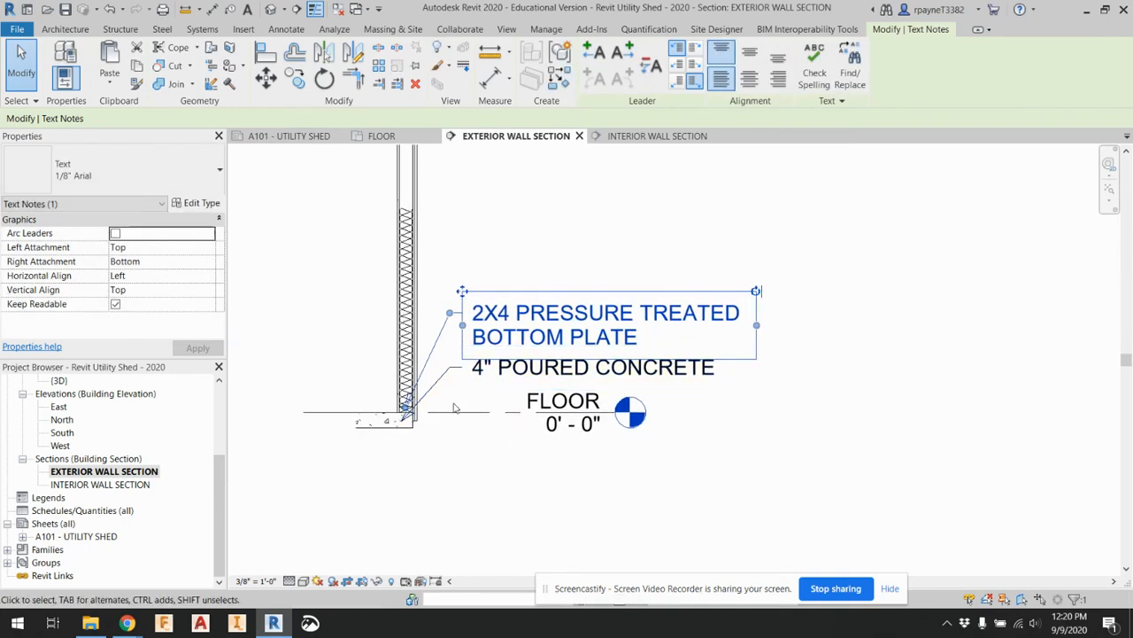
{"action": "left_click", "coordinate": [486, 523]}
{"action": "scroll", "coordinate": [485, 523], "scroll_direction": "down", "scroll_amount": 2}
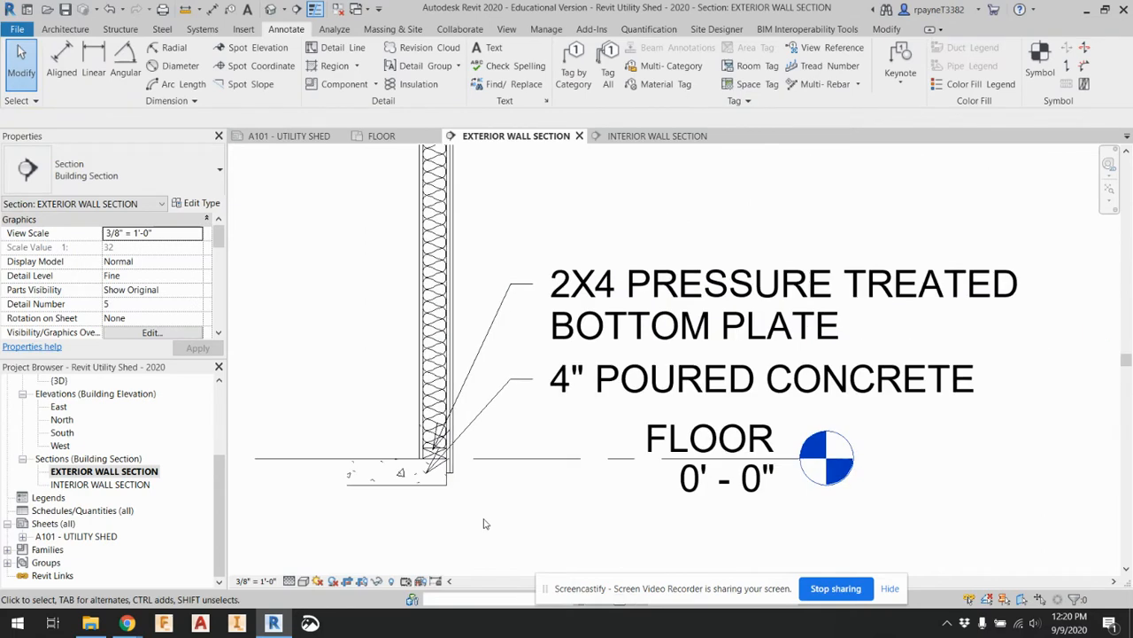
{"action": "scroll", "coordinate": [483, 502], "scroll_direction": "down", "scroll_amount": 1}
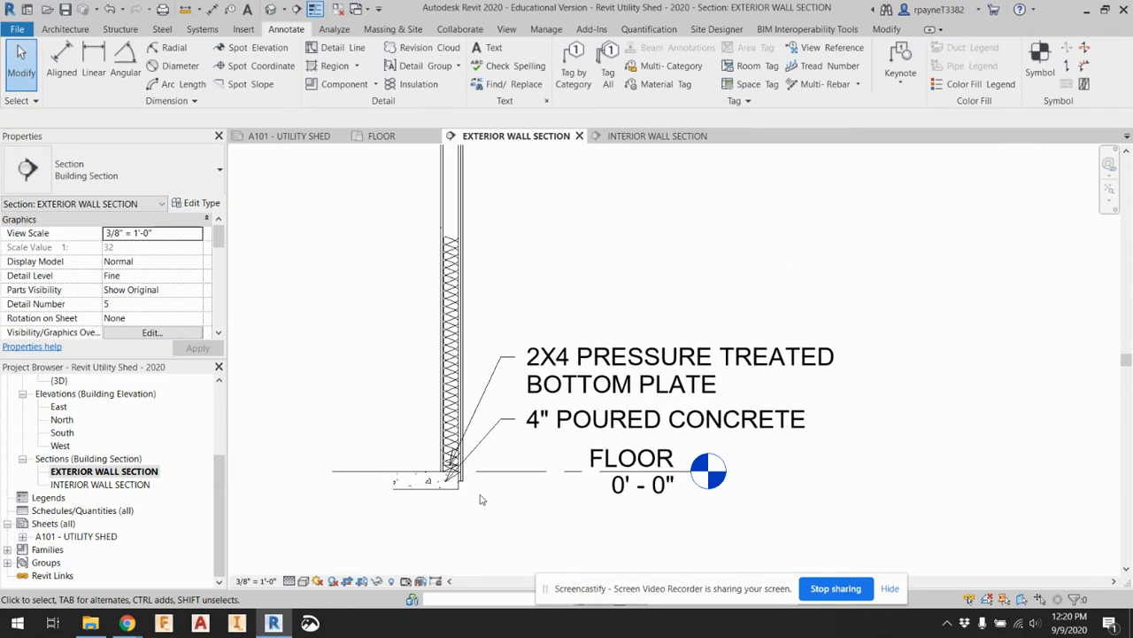
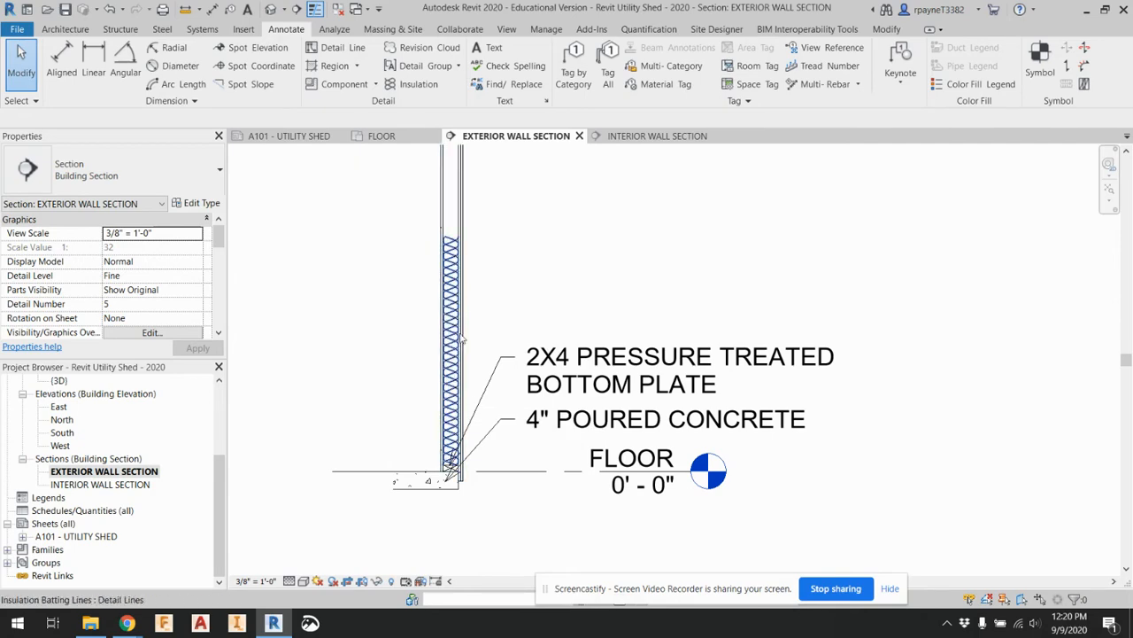
Start a leader text note pointing at the wall's interior face, with its leader aligned above the bottom plate note
{"action": "left_click", "coordinate": [247, 8]}
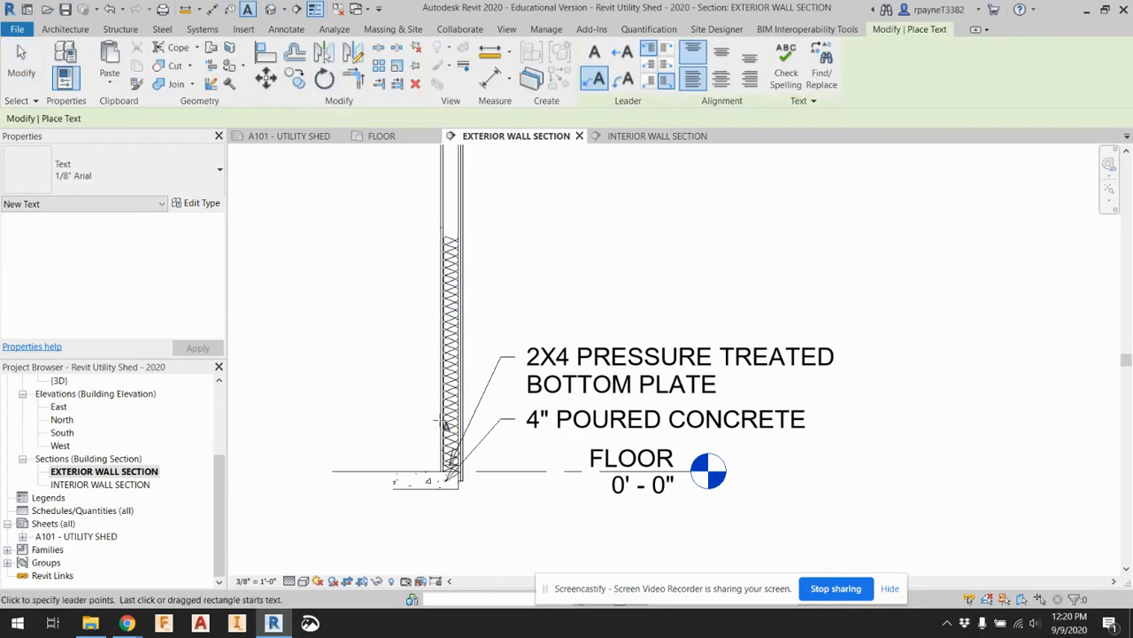
{"action": "scroll", "coordinate": [447, 434], "scroll_direction": "up", "scroll_amount": 3}
{"action": "scroll", "coordinate": [447, 465], "scroll_direction": "up", "scroll_amount": 2}
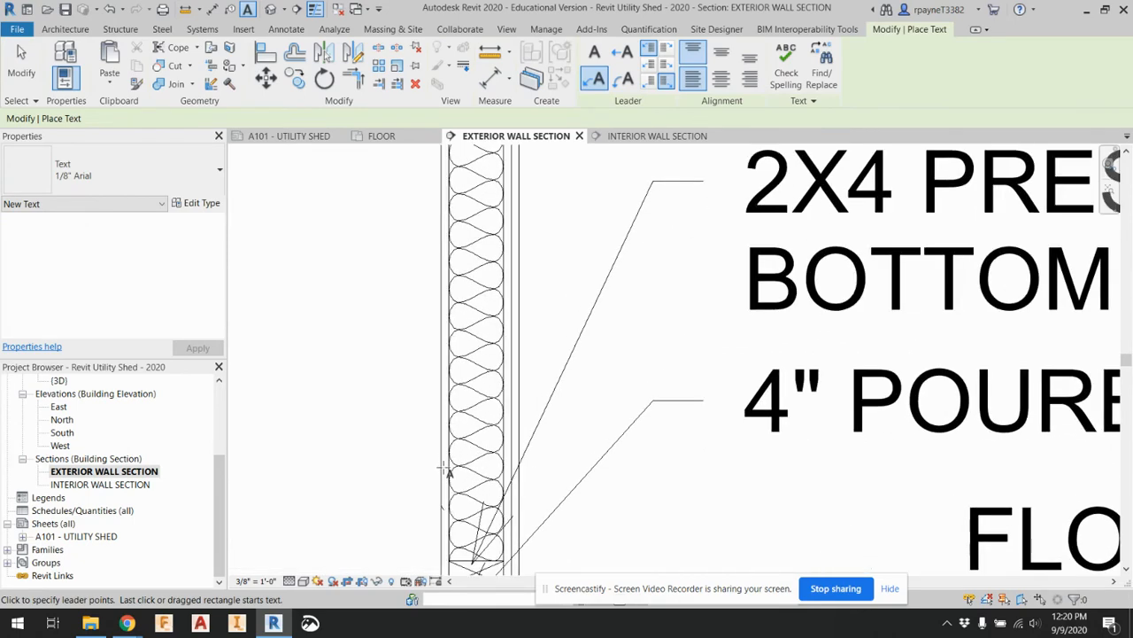
{"action": "scroll", "coordinate": [447, 471], "scroll_direction": "down", "scroll_amount": 2}
{"action": "left_click", "coordinate": [445, 463]}
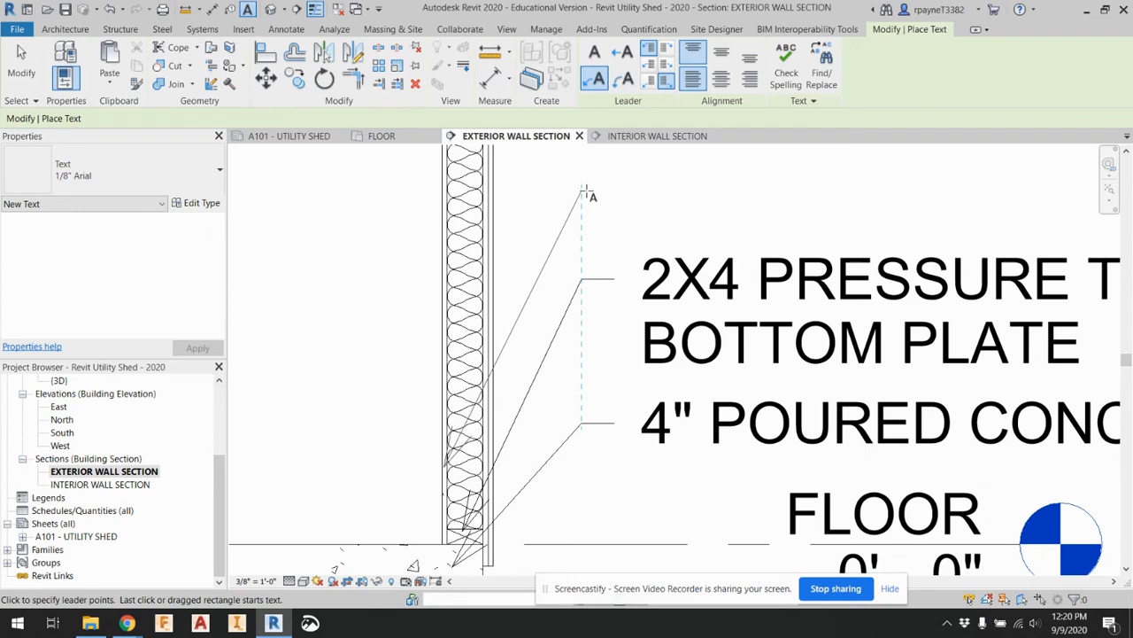
{"action": "left_click", "coordinate": [611, 192]}
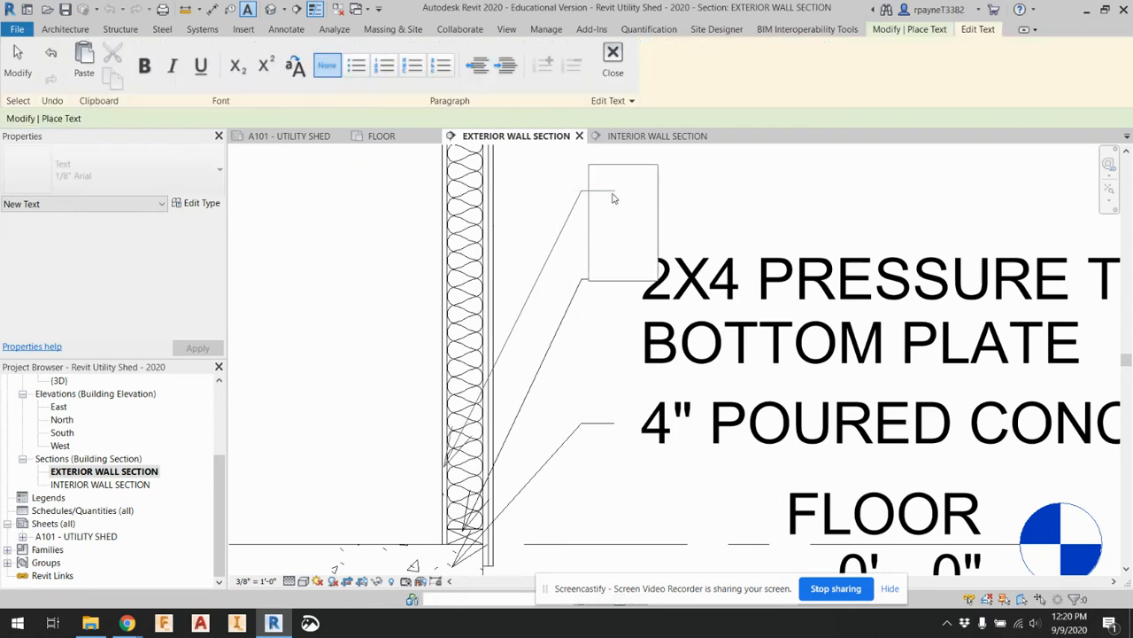
Enter 1/2" GYPSUM WALL BOARD as the text of the new leader note and finish it
{"action": "type", "text": "1/"}
{"action": "type", "text": "2"}
{"action": "key", "text": "BackSpace"}
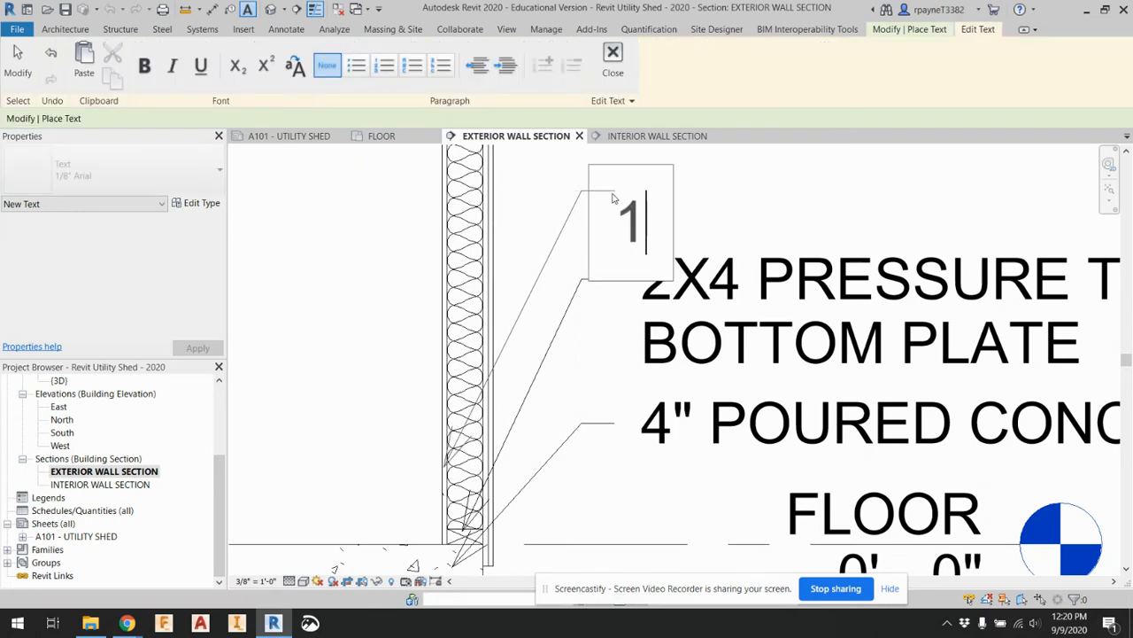
{"action": "type", "text": "/2\" GY"}
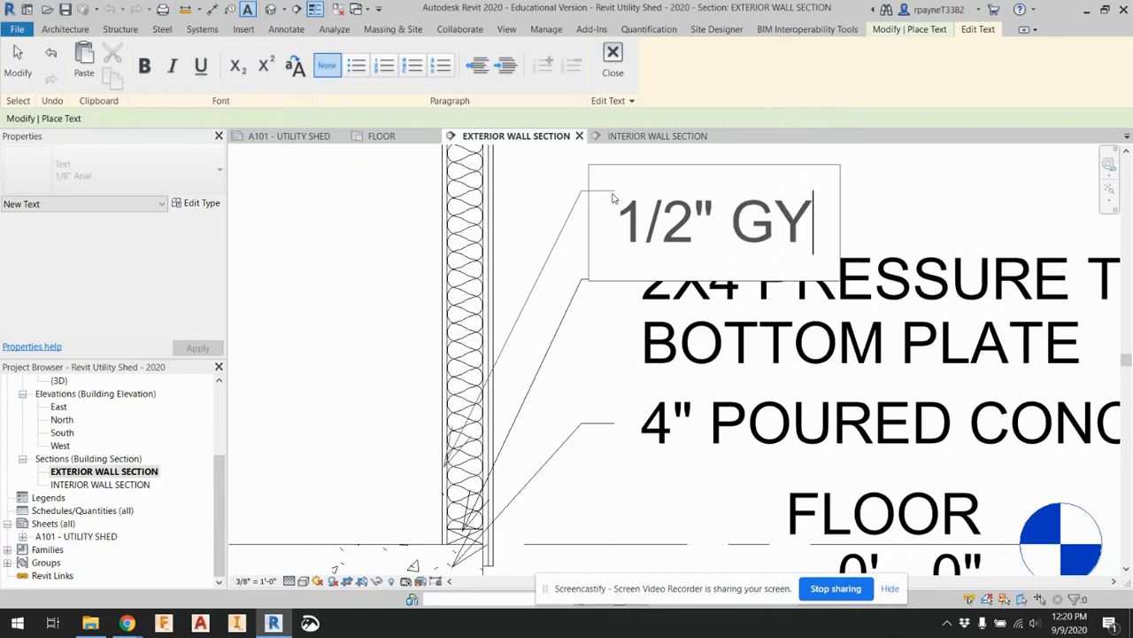
{"action": "type", "text": "PSUM WALL BOARD"}
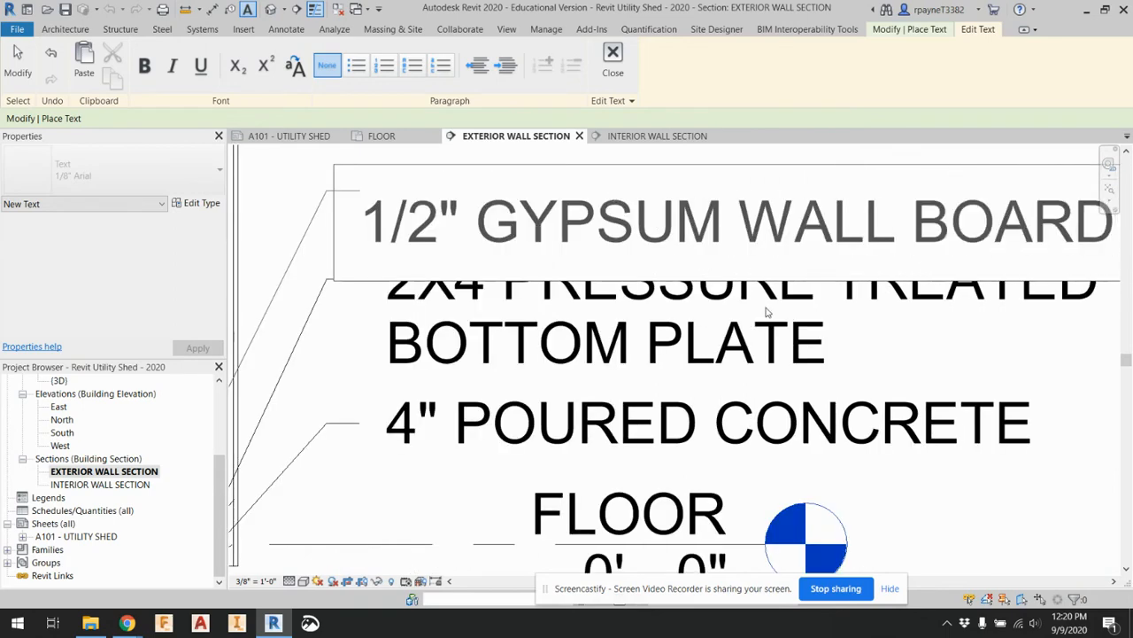
{"action": "left_click", "coordinate": [974, 335]}
Add a leader note reading R13 BATT INSULATION above the gypsum wall board note, pointing at the batt insulation
{"action": "scroll", "coordinate": [966, 402], "scroll_direction": "down", "scroll_amount": 2}
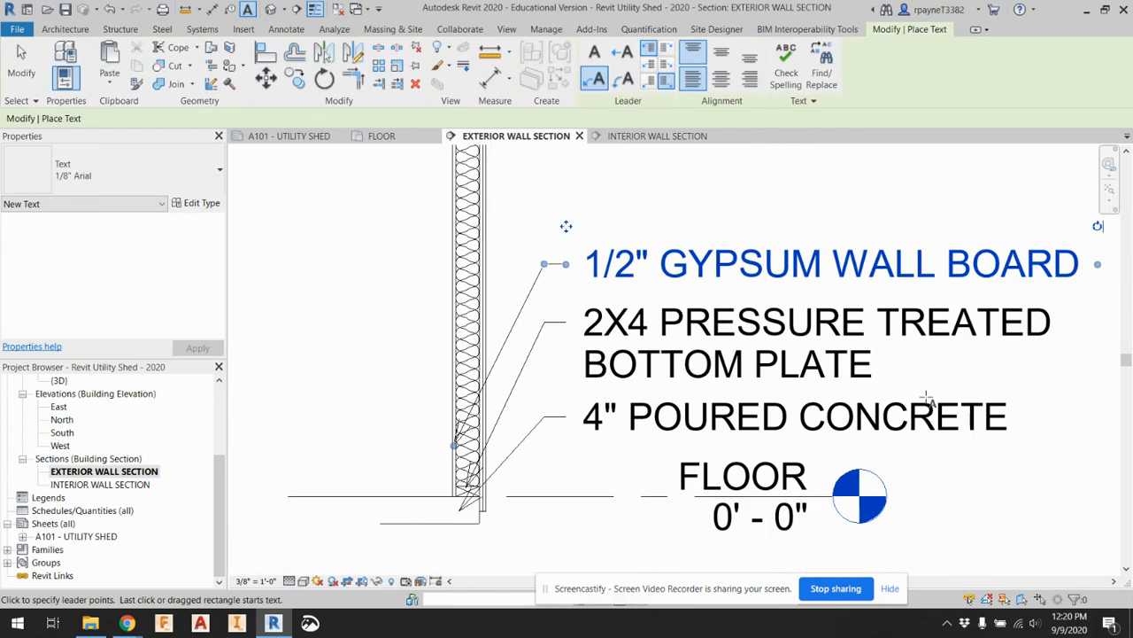
{"action": "scroll", "coordinate": [579, 214], "scroll_direction": "up", "scroll_amount": 1}
{"action": "left_click", "coordinate": [472, 310]}
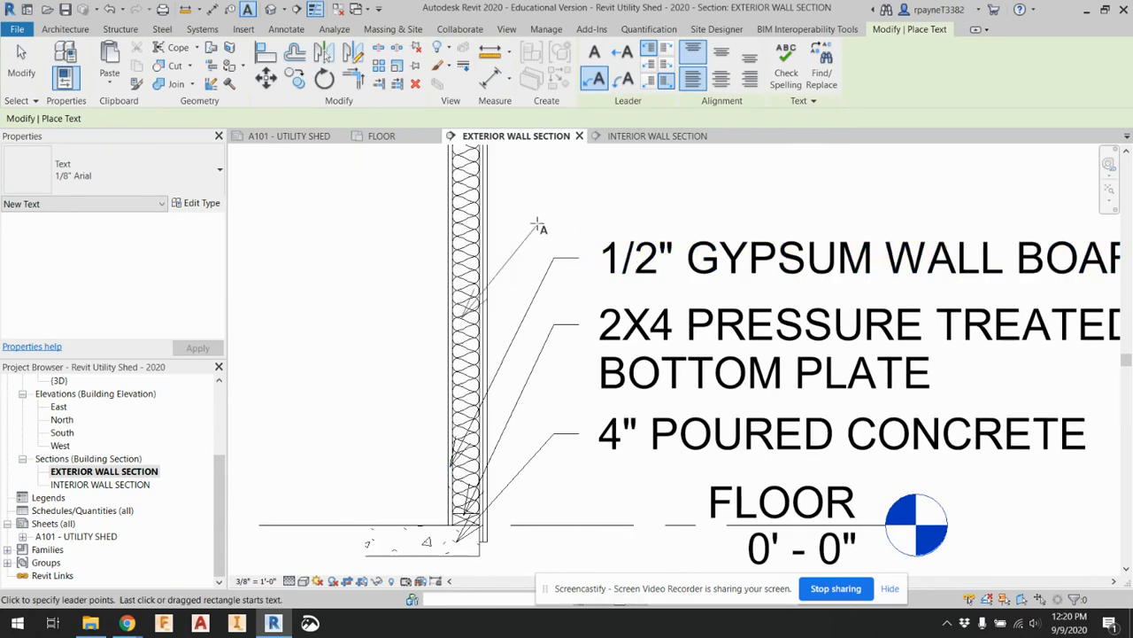
{"action": "left_click", "coordinate": [580, 201]}
{"action": "type", "text": "R13"}
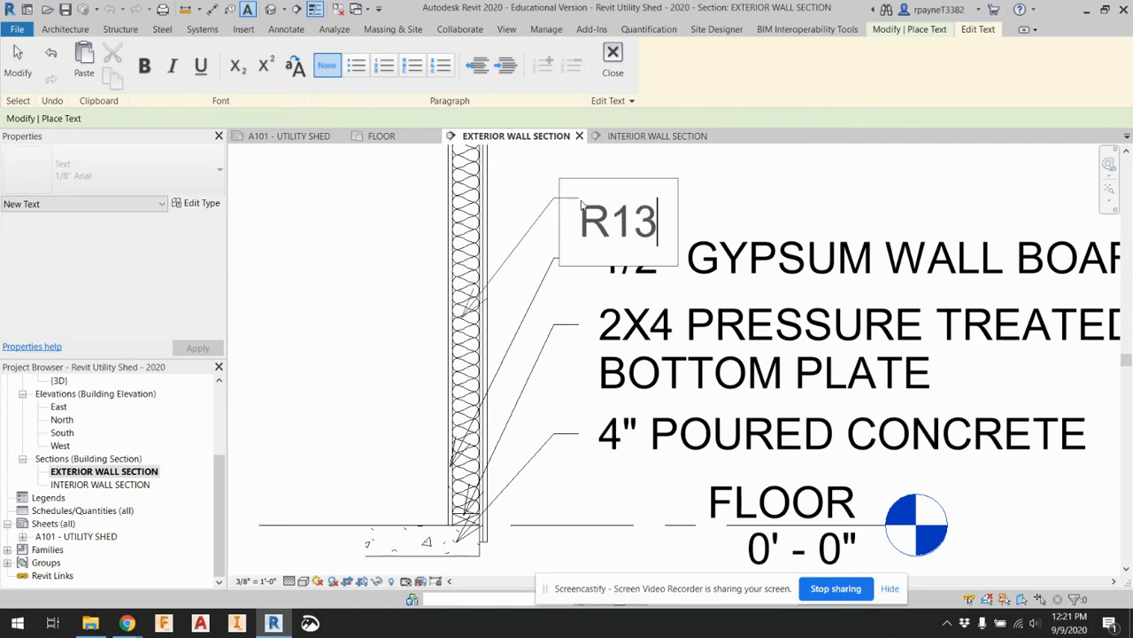
{"action": "type", "text": " BATT INSULATION"}
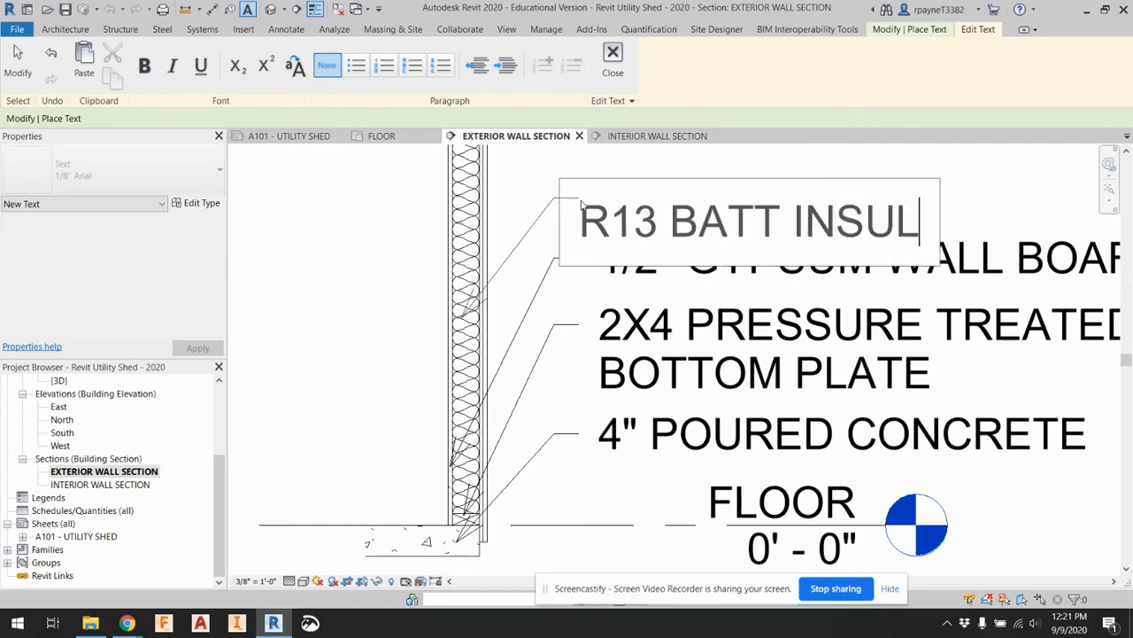
{"action": "left_click", "coordinate": [396, 275]}
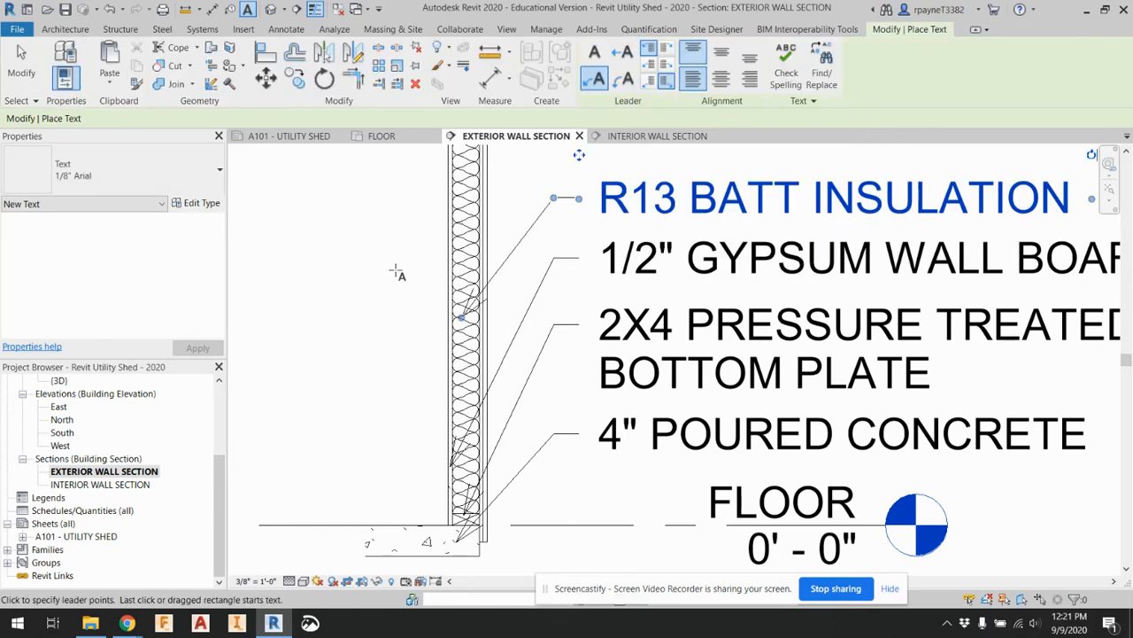
{"action": "scroll", "coordinate": [472, 311], "scroll_direction": "down", "scroll_amount": 2}
{"action": "scroll", "coordinate": [461, 341], "scroll_direction": "up", "scroll_amount": 4}
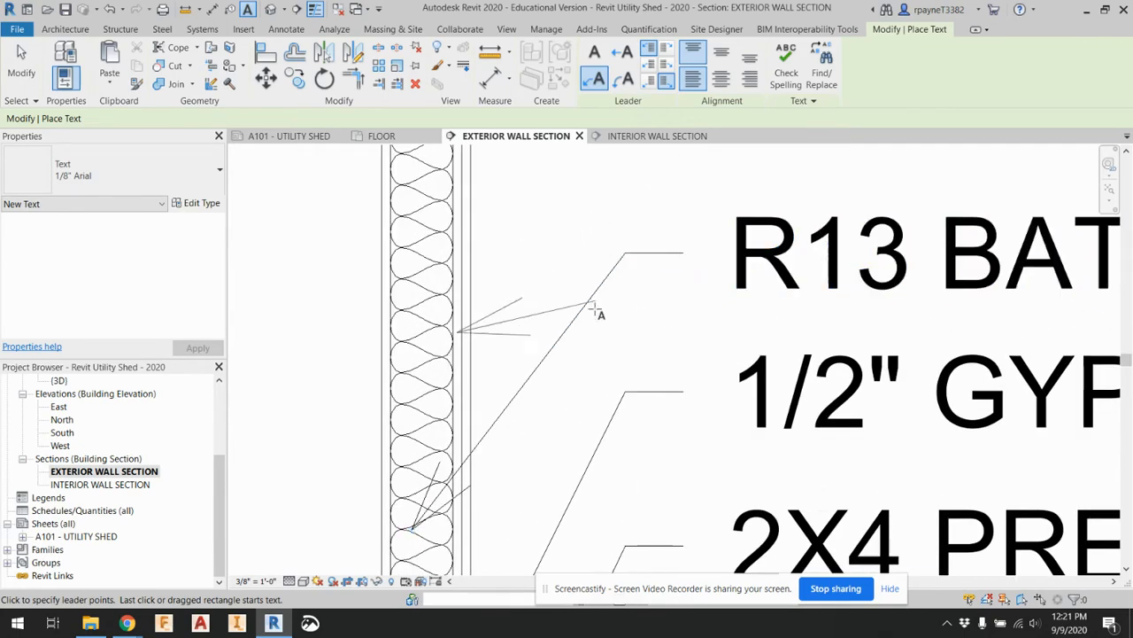
{"action": "scroll", "coordinate": [592, 341], "scroll_direction": "down", "scroll_amount": 2}
{"action": "key", "text": "Escape"}
Shorten the wall's batt insulation by lowering its upper end until it is about 3' - 0" long
{"action": "key", "text": "Escape"}
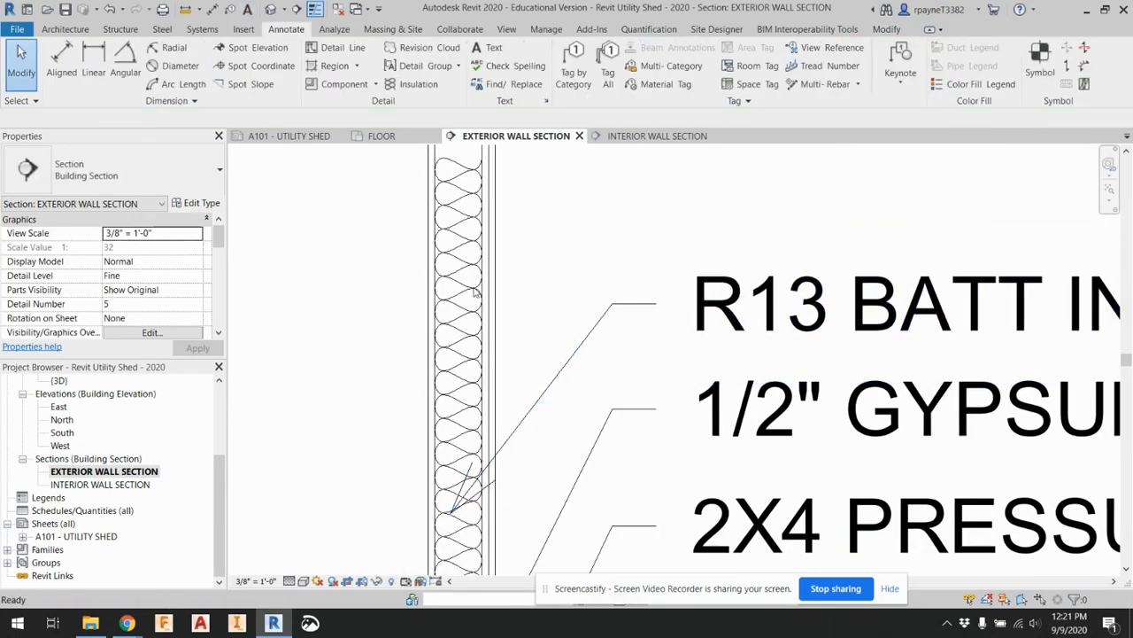
{"action": "left_click", "coordinate": [461, 226]}
{"action": "scroll", "coordinate": [461, 221], "scroll_direction": "down", "scroll_amount": 1}
{"action": "key", "text": "Escape"}
{"action": "left_click", "coordinate": [461, 221]}
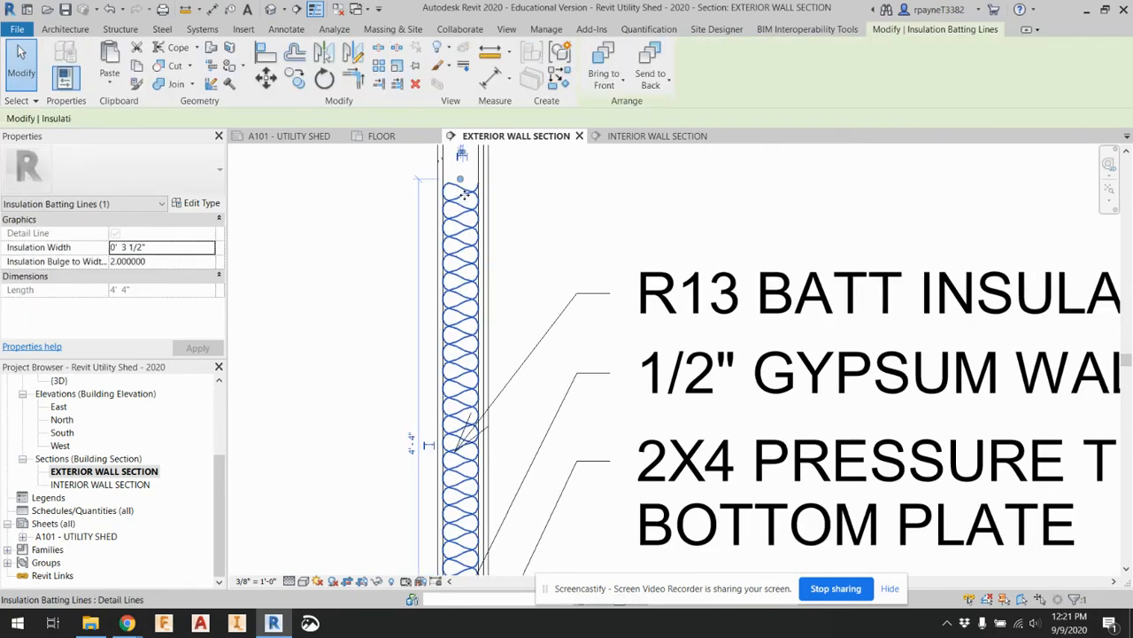
{"action": "left_click_drag", "start_coordinate": [460, 180], "coordinate": [461, 333]}
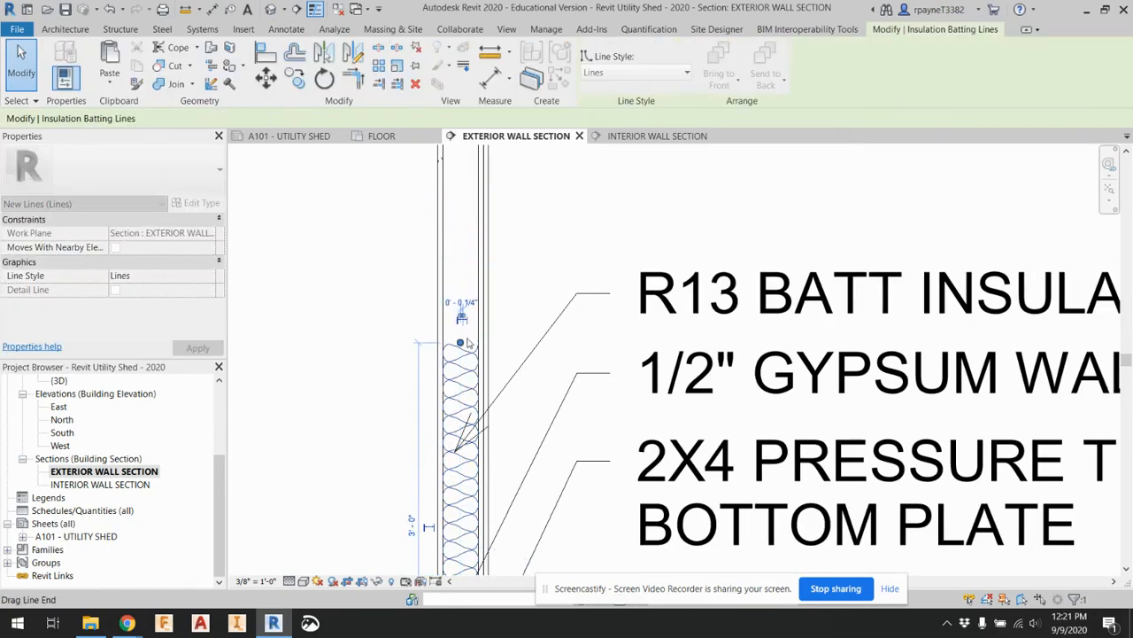
{"action": "key", "text": "Escape"}
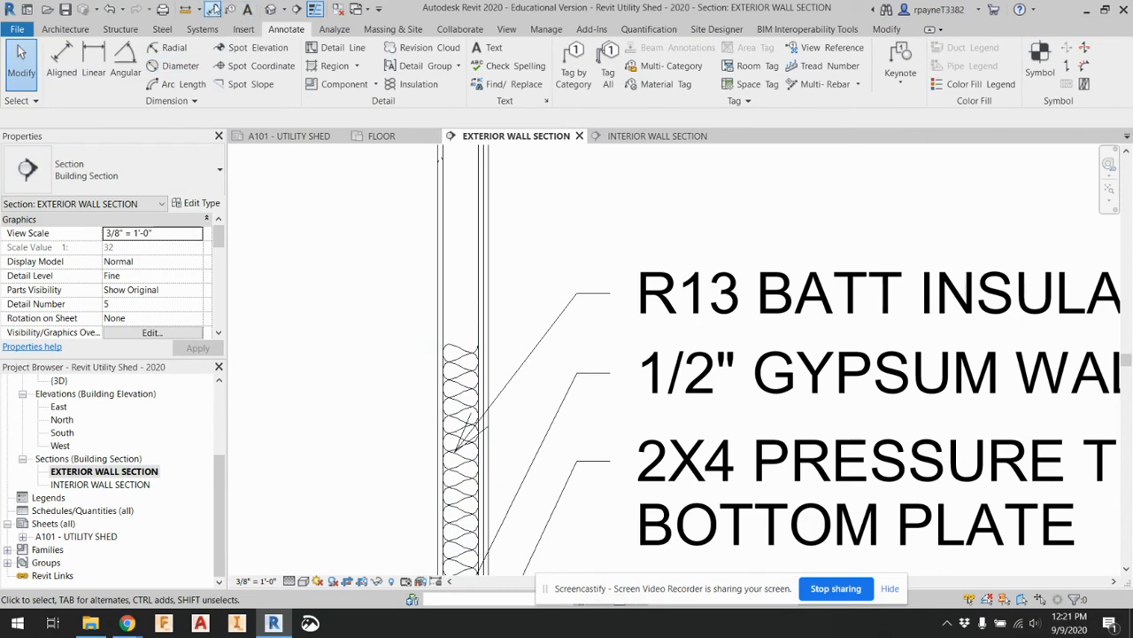
Add a leader note reading 2X4 WOOD STUD above the insulation note, pointing at the stud cavity just above the batting
{"action": "left_click", "coordinate": [248, 9]}
{"action": "left_click", "coordinate": [462, 307]}
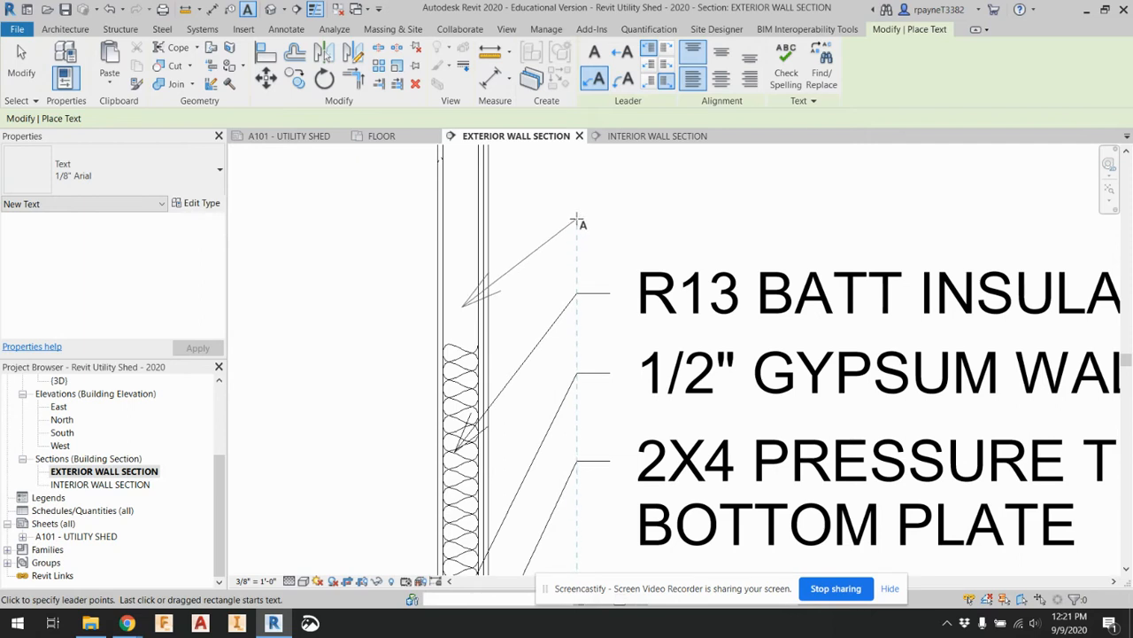
{"action": "left_click", "coordinate": [608, 223]}
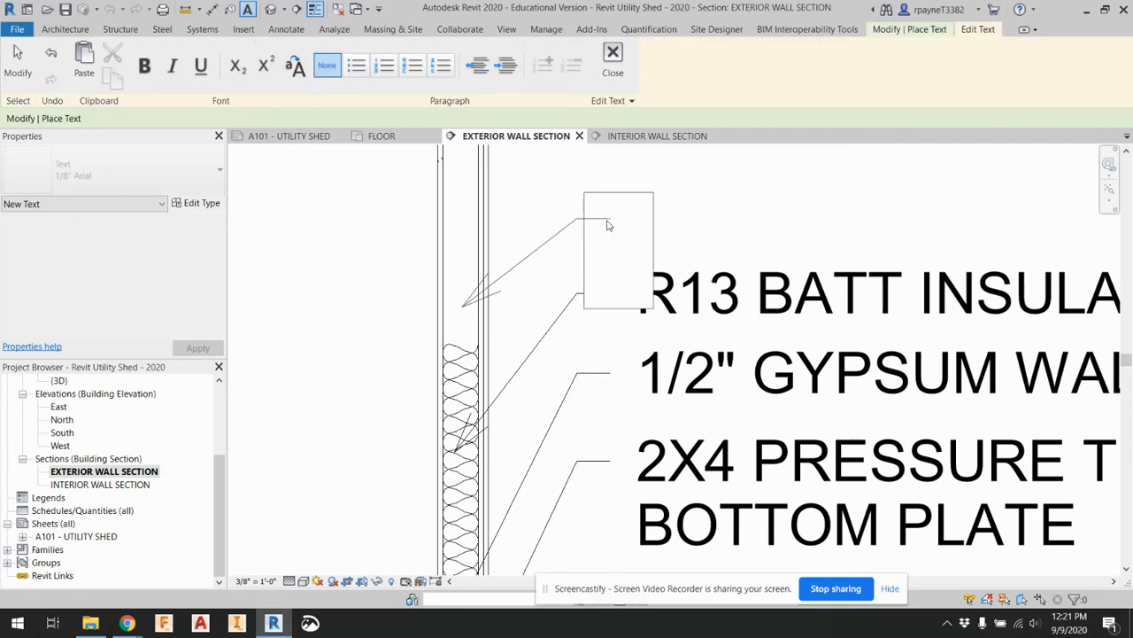
{"action": "type", "text": "2X4"}
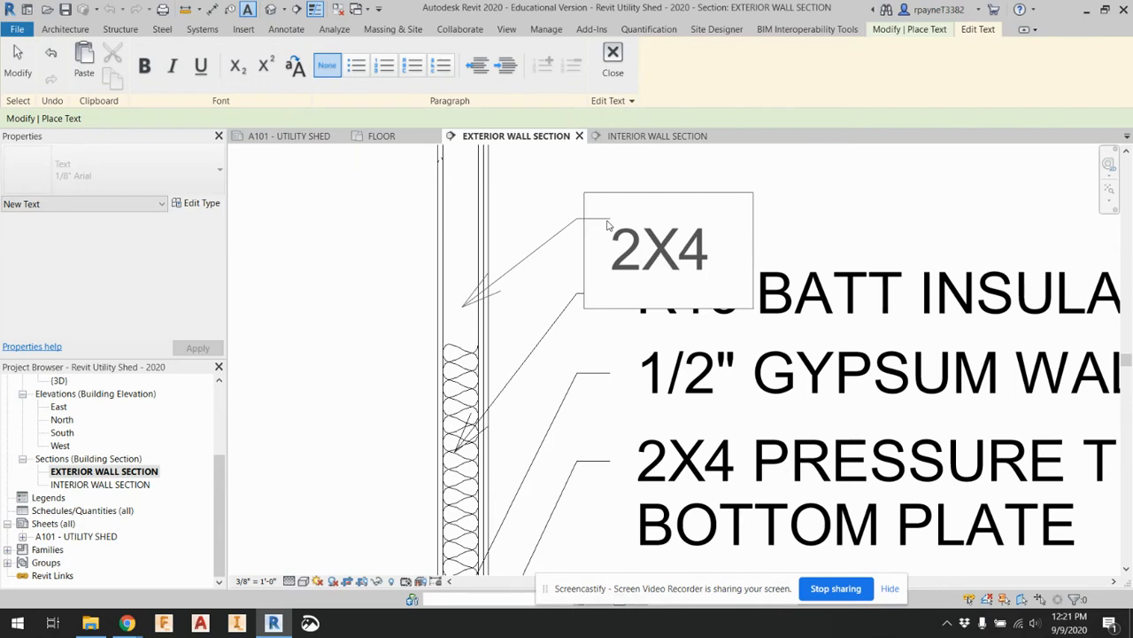
{"action": "type", "text": " STUD"}
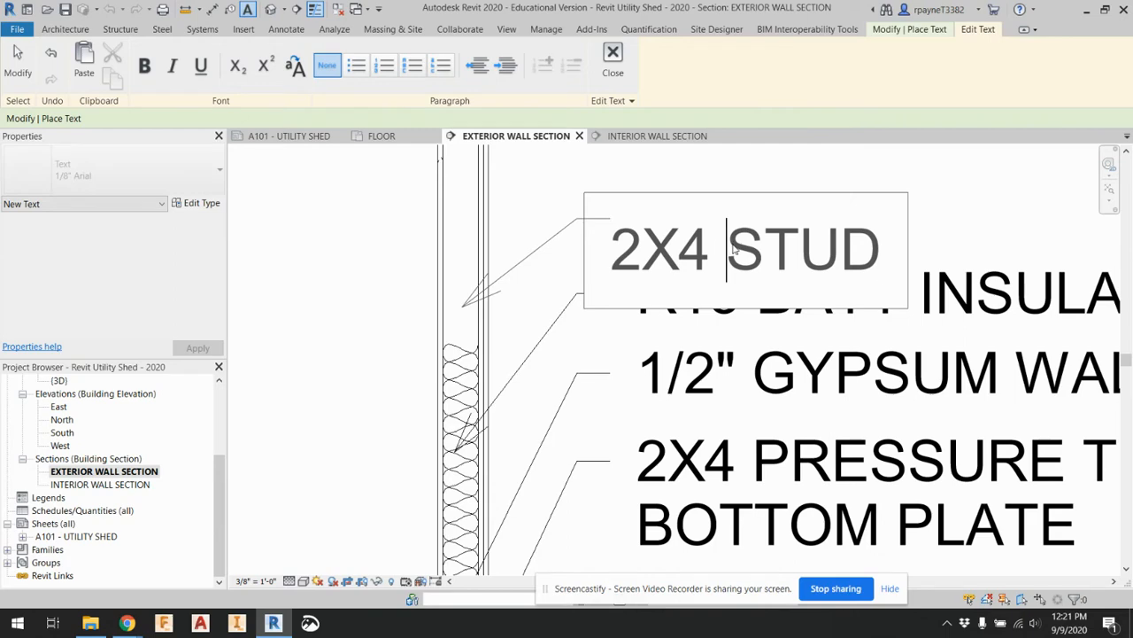
{"action": "type", "text": "WOOD"}
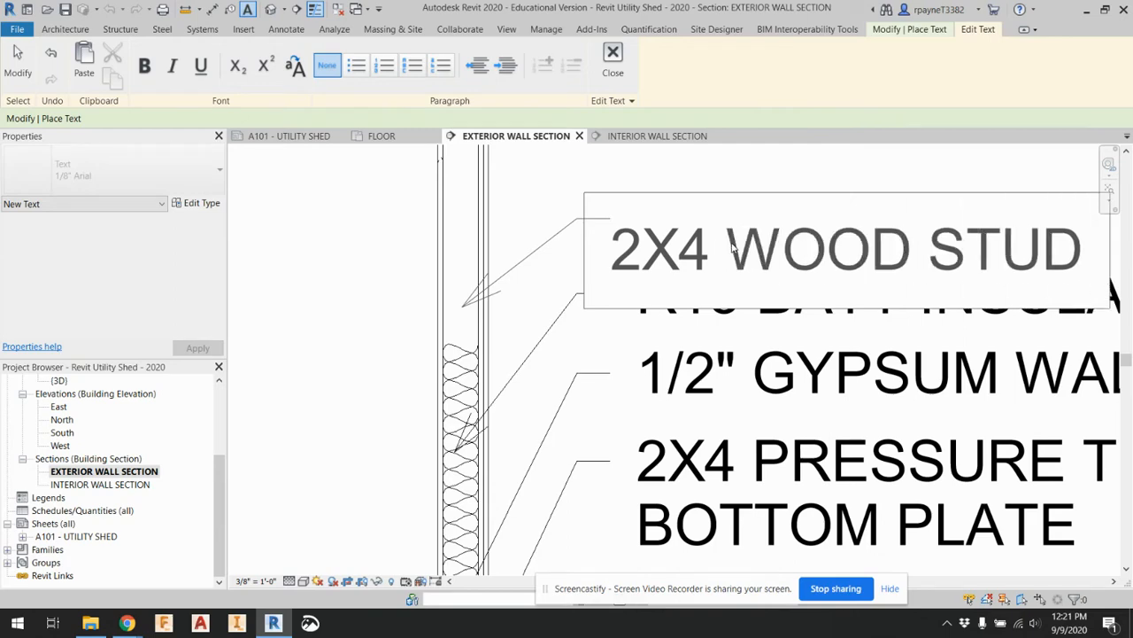
{"action": "left_click", "coordinate": [394, 252]}
Add a leader note reading 1/2" OSB SHEATHING above the wood stud note, pointing at the wall's sheathing layer
{"action": "scroll", "coordinate": [417, 341], "scroll_direction": "down", "scroll_amount": 3}
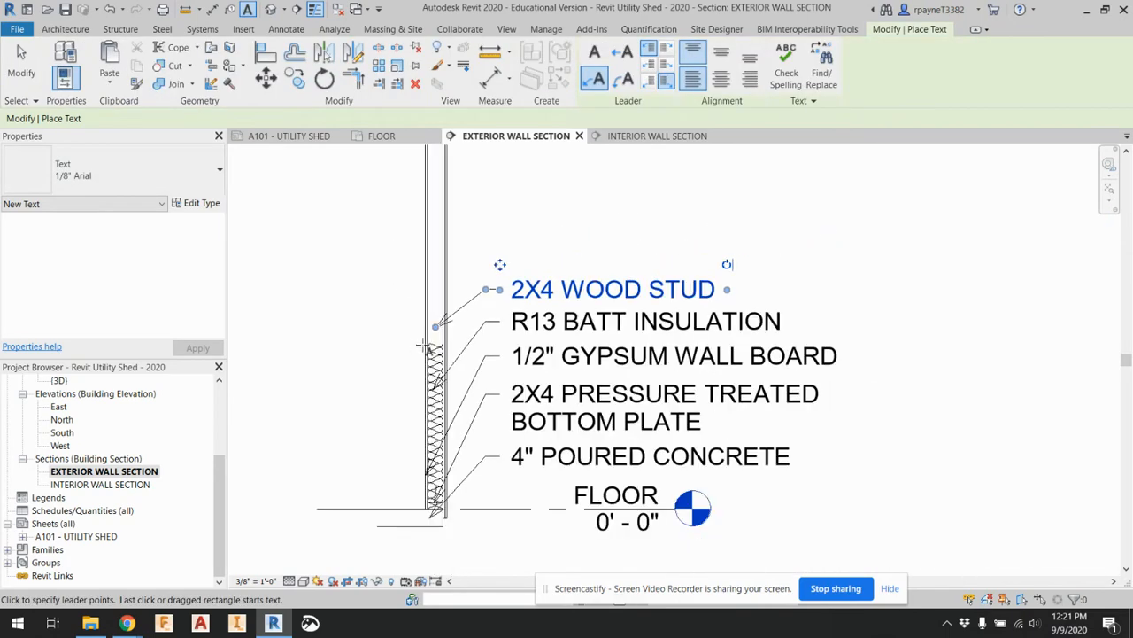
{"action": "scroll", "coordinate": [461, 279], "scroll_direction": "up", "scroll_amount": 4}
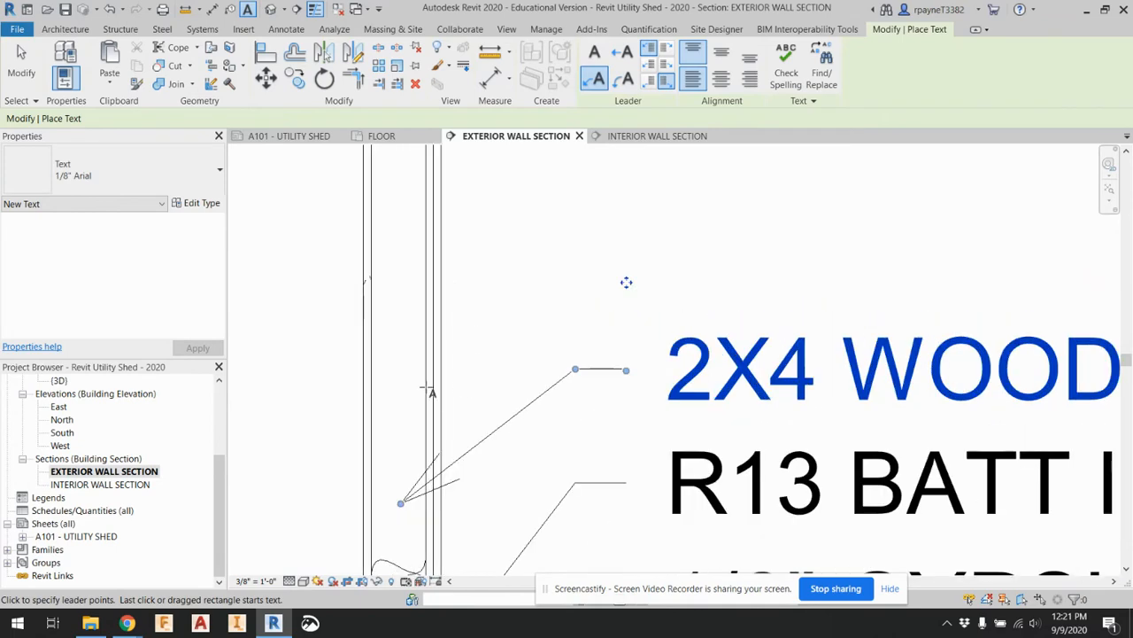
{"action": "left_click", "coordinate": [429, 382]}
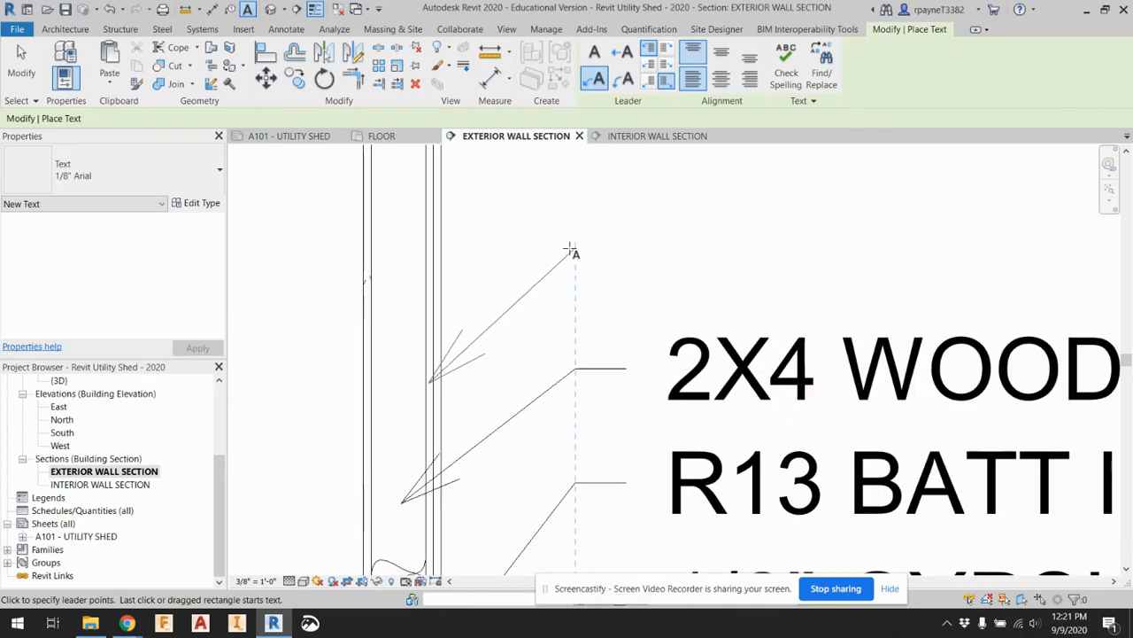
{"action": "left_click", "coordinate": [624, 248]}
{"action": "type", "text": "1/2"}
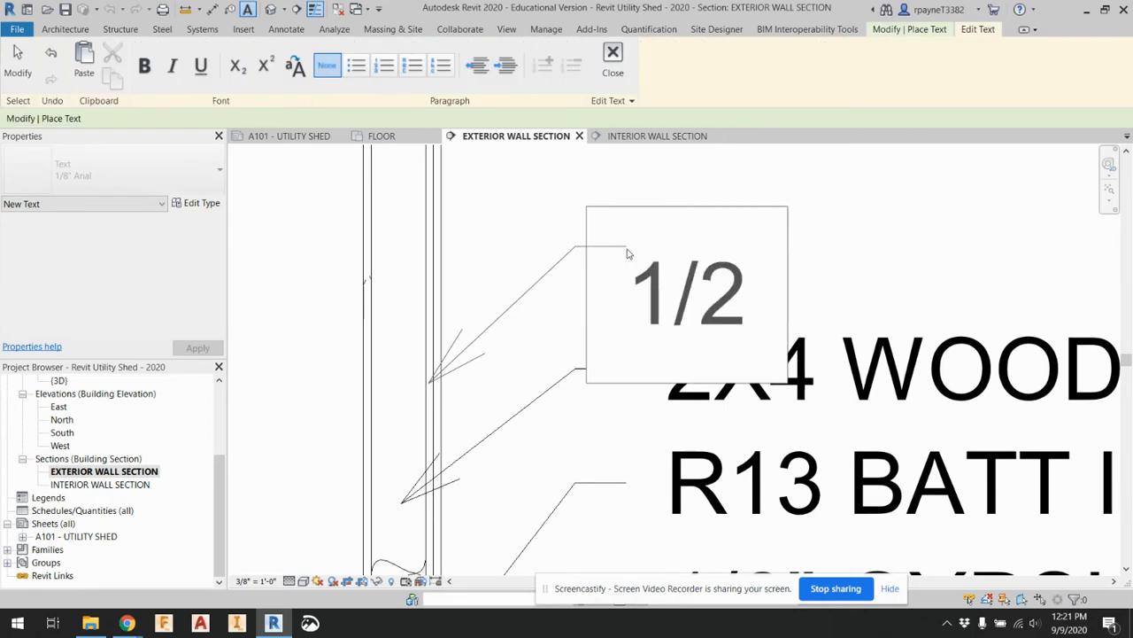
{"action": "type", "text": "\" OSB"}
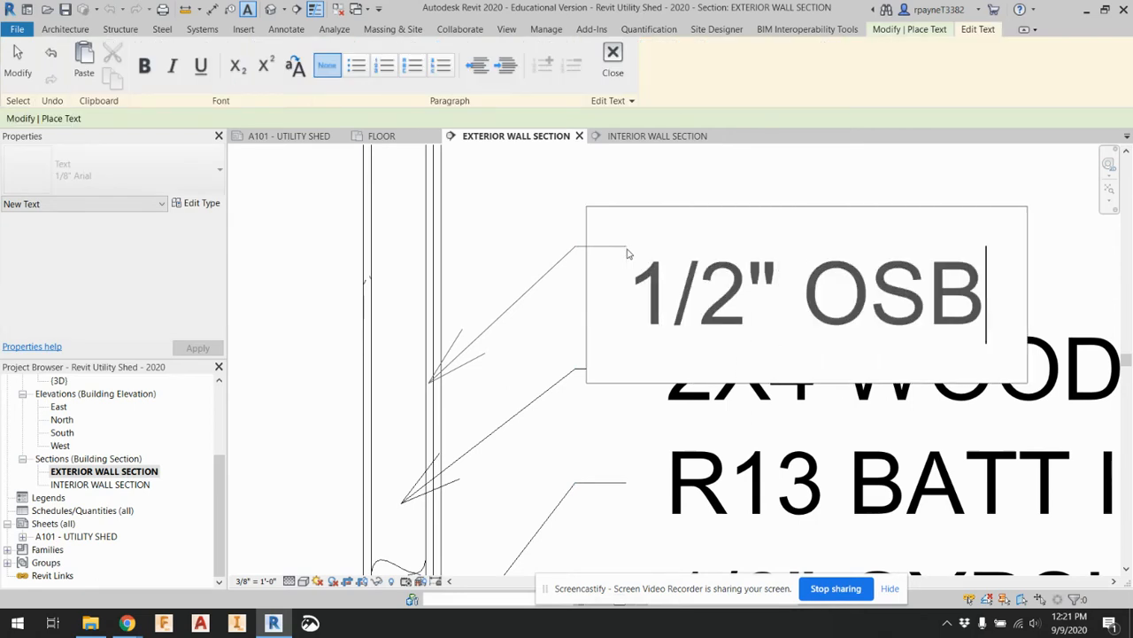
{"action": "type", "text": " SHEATH"}
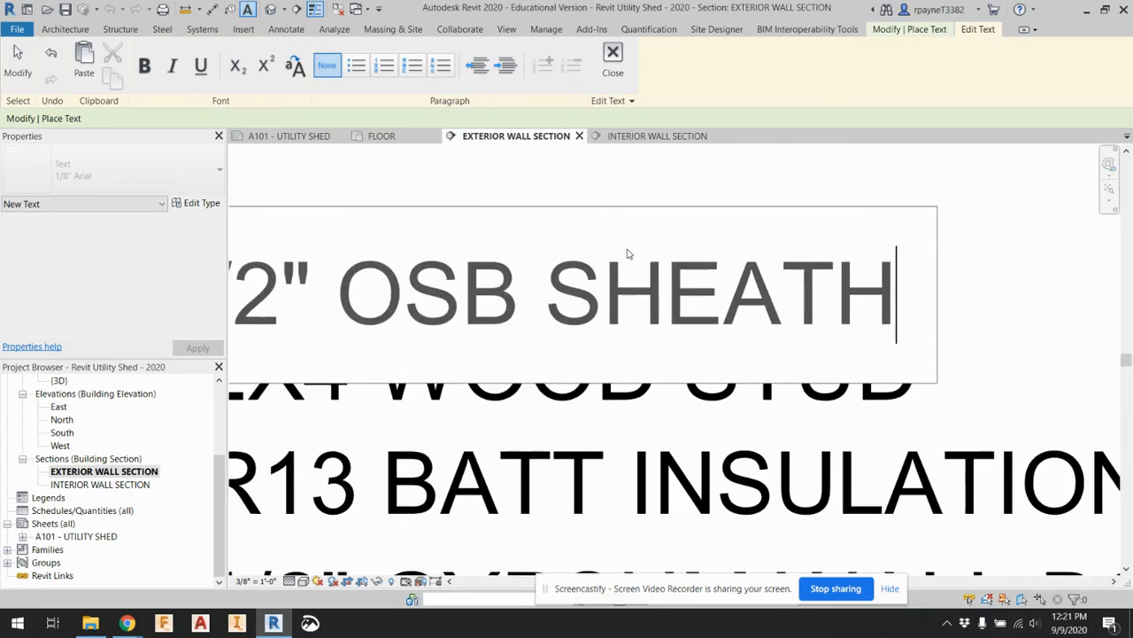
{"action": "key", "text": "BackSpace"}
{"action": "type", "text": "HING"}
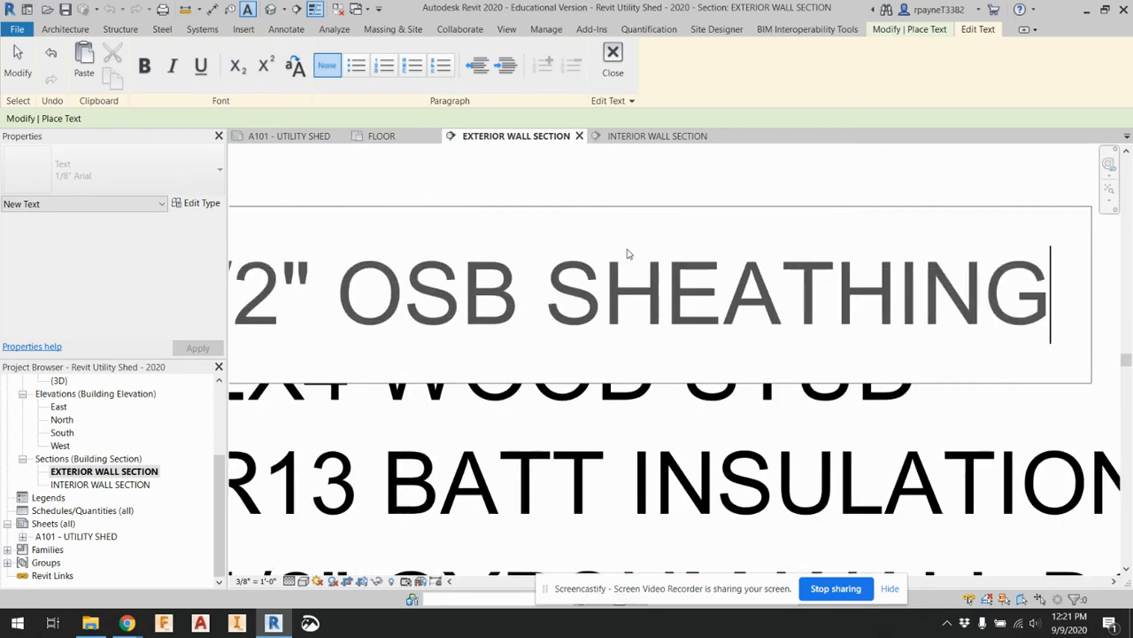
{"action": "left_click", "coordinate": [623, 179]}
Add a leader note reading 1/2" VINYL SIDING above the OSB sheathing note, pointing at the wall's outermost layer
{"action": "scroll", "coordinate": [622, 274], "scroll_direction": "down", "scroll_amount": 3}
{"action": "middle_click_drag", "start_coordinate": [273, 213], "coordinate": [427, 382]}
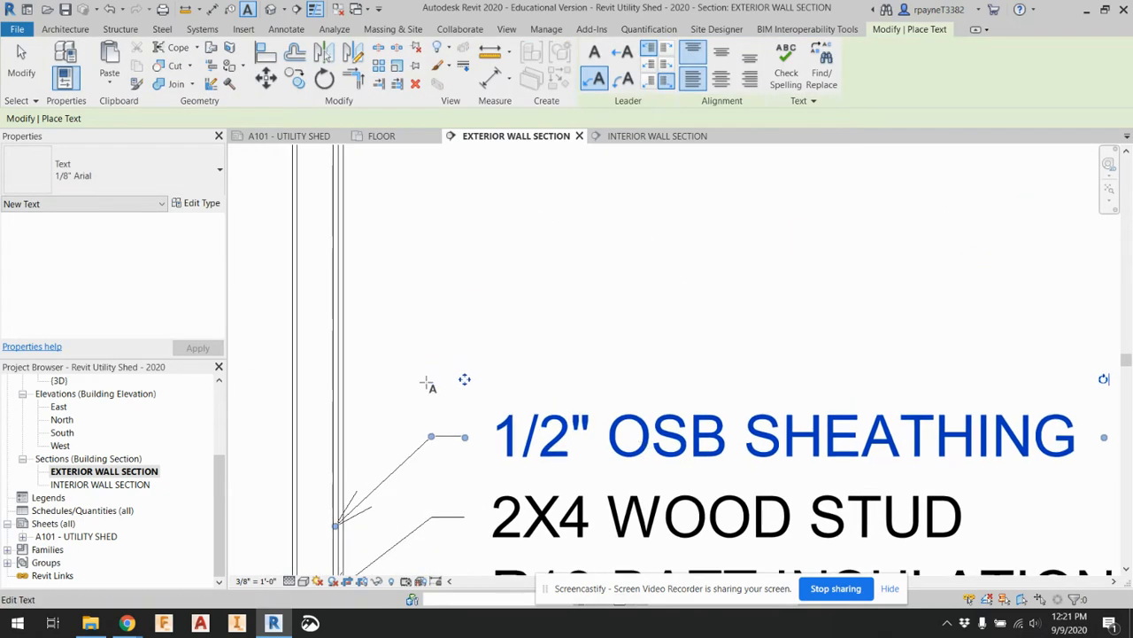
{"action": "scroll", "coordinate": [351, 418], "scroll_direction": "up", "scroll_amount": 2}
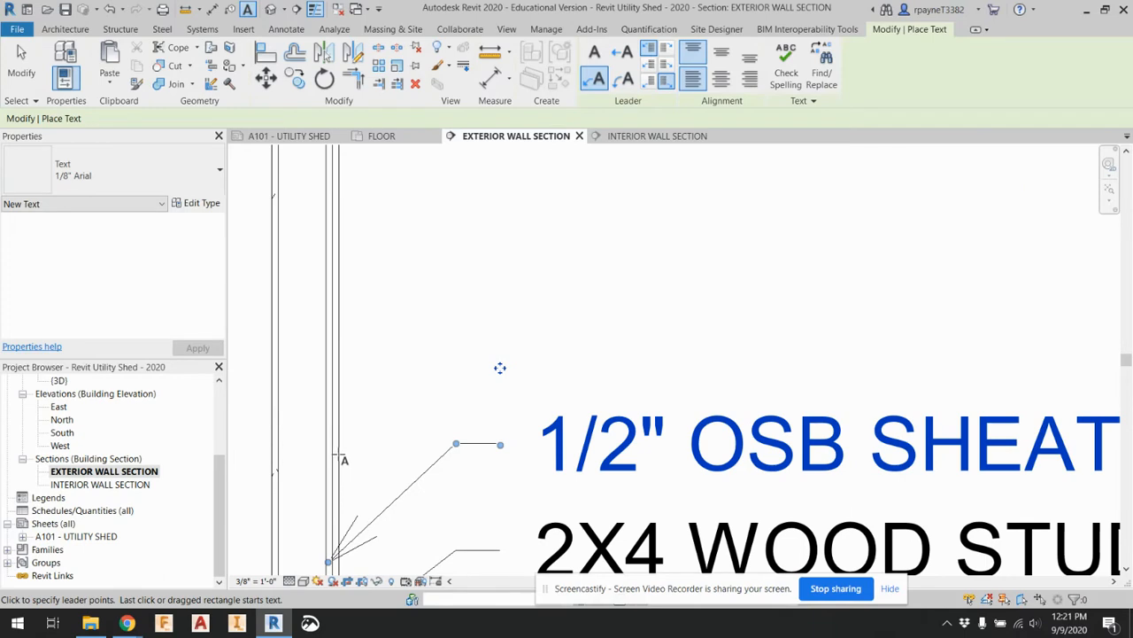
{"action": "left_click", "coordinate": [338, 452]}
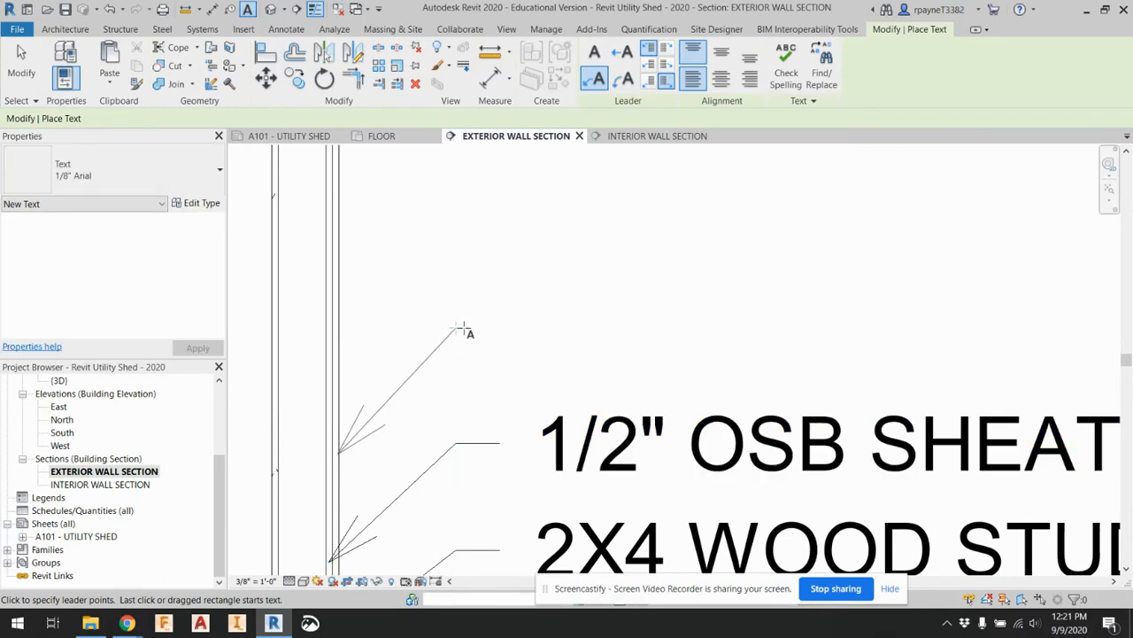
{"action": "left_click", "coordinate": [496, 332]}
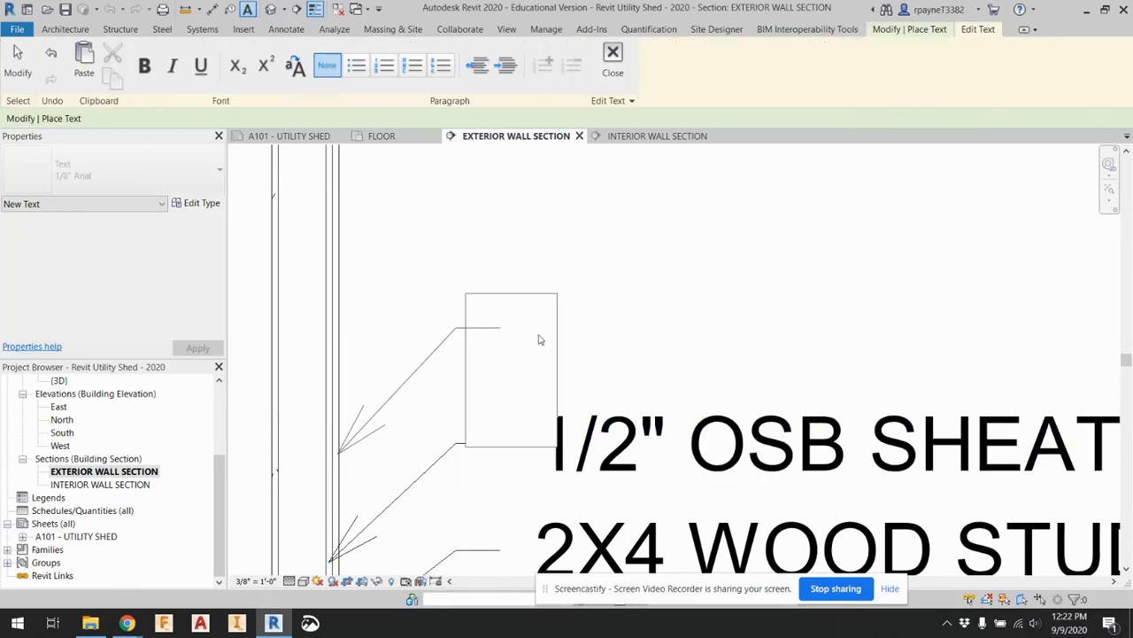
{"action": "type", "text": "1/2"}
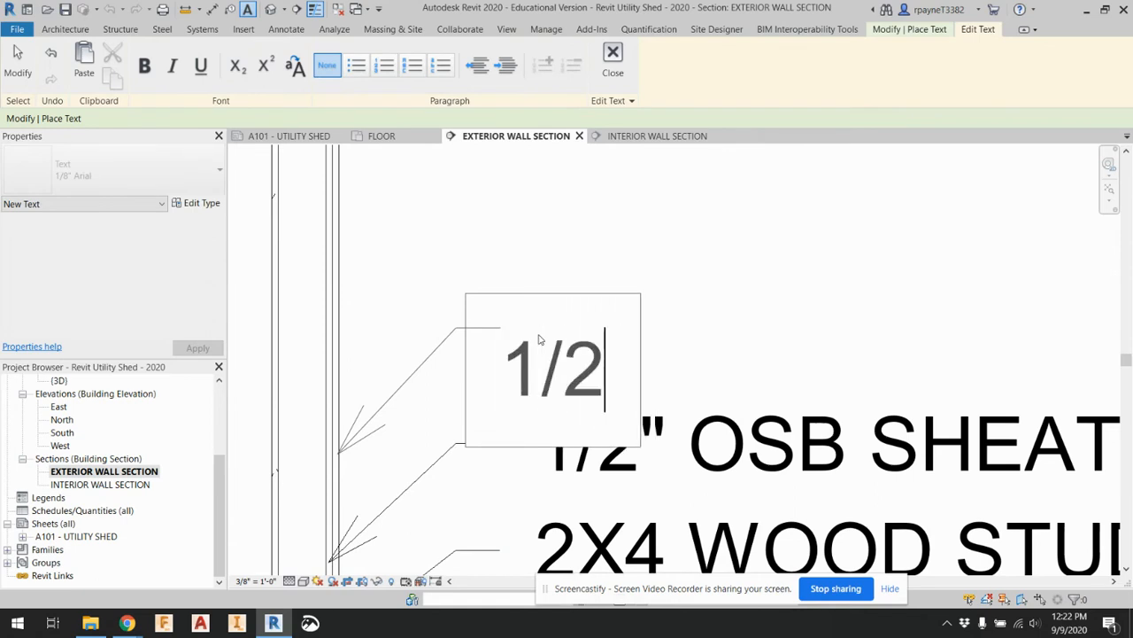
{"action": "type", "text": "\" VINYL SIDING"}
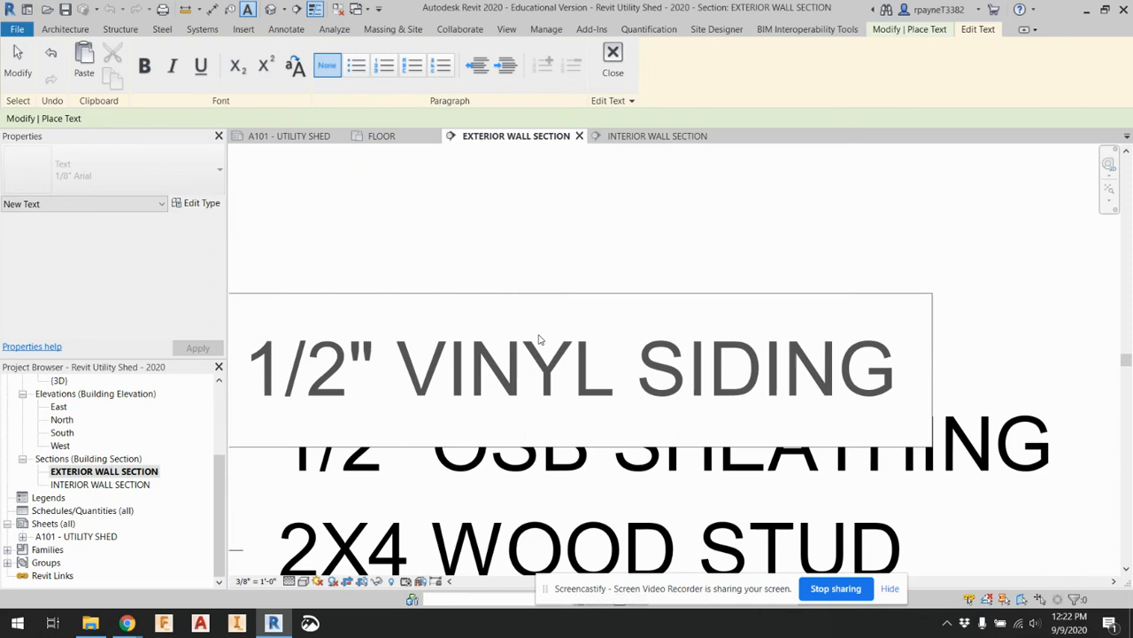
{"action": "left_click", "coordinate": [579, 268]}
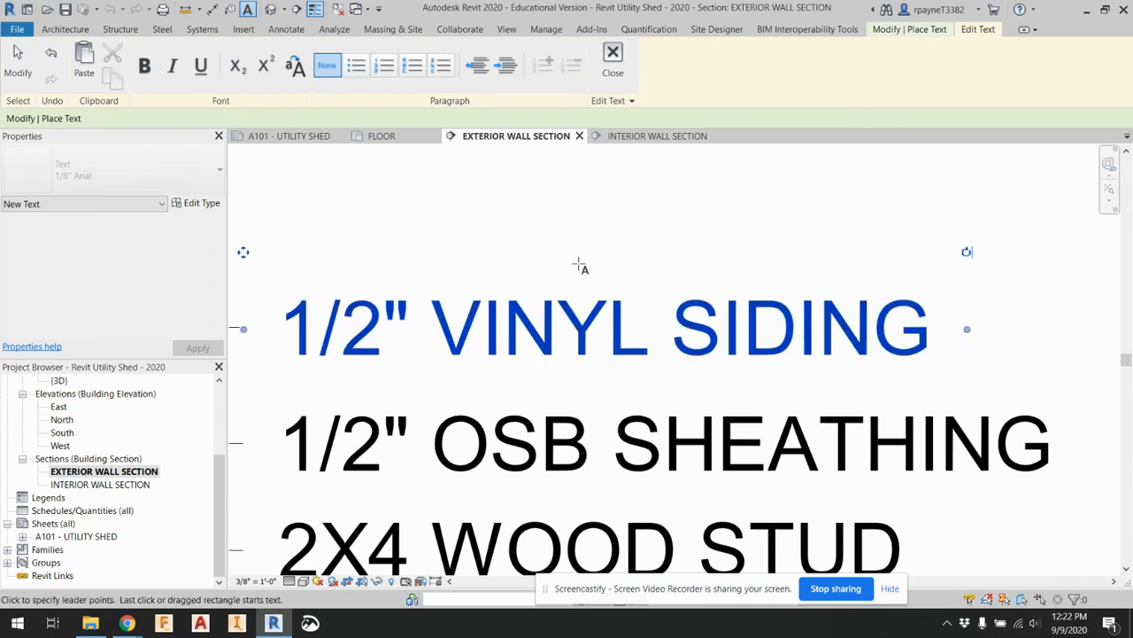
Add a leader note reading DOUBLE 2X4 TOP PLATE above the vinyl siding note, pointing at the plates at the wall's top
{"action": "scroll", "coordinate": [708, 408], "scroll_direction": "down", "scroll_amount": 3}
{"action": "scroll", "coordinate": [510, 373], "scroll_direction": "up", "scroll_amount": 2}
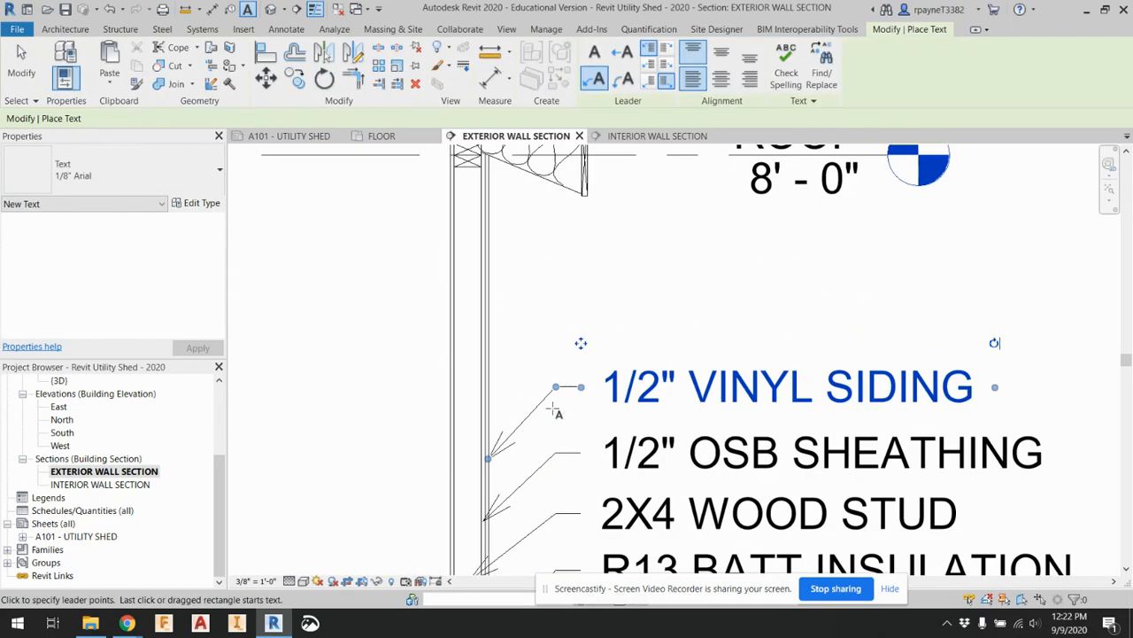
{"action": "scroll", "coordinate": [469, 180], "scroll_direction": "up", "scroll_amount": 2}
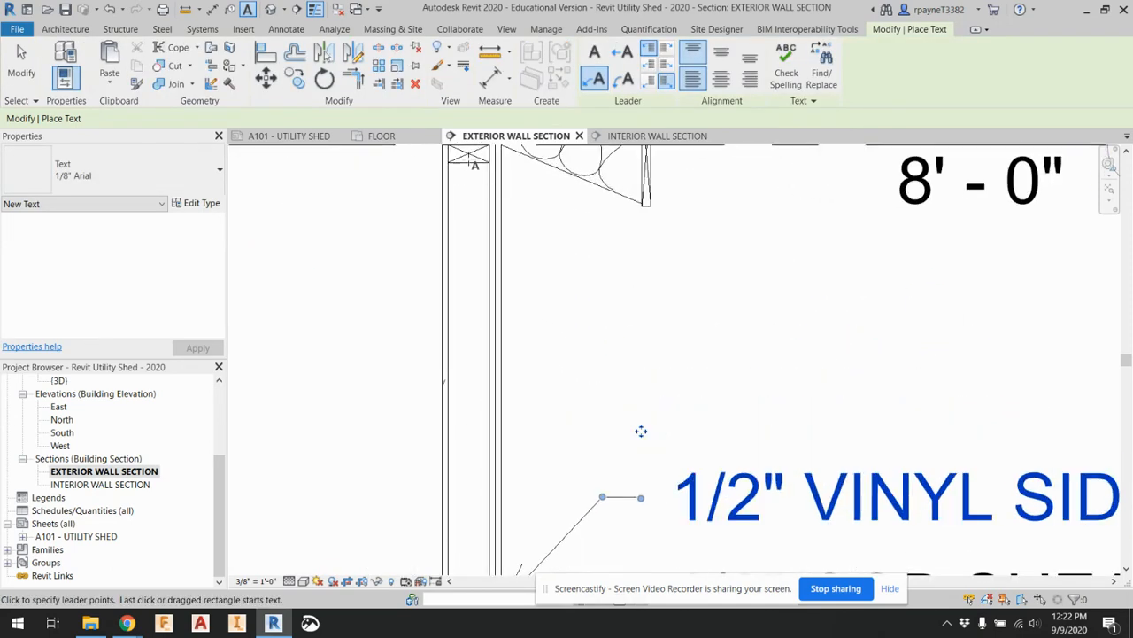
{"action": "left_click", "coordinate": [474, 164]}
{"action": "left_click", "coordinate": [602, 405]}
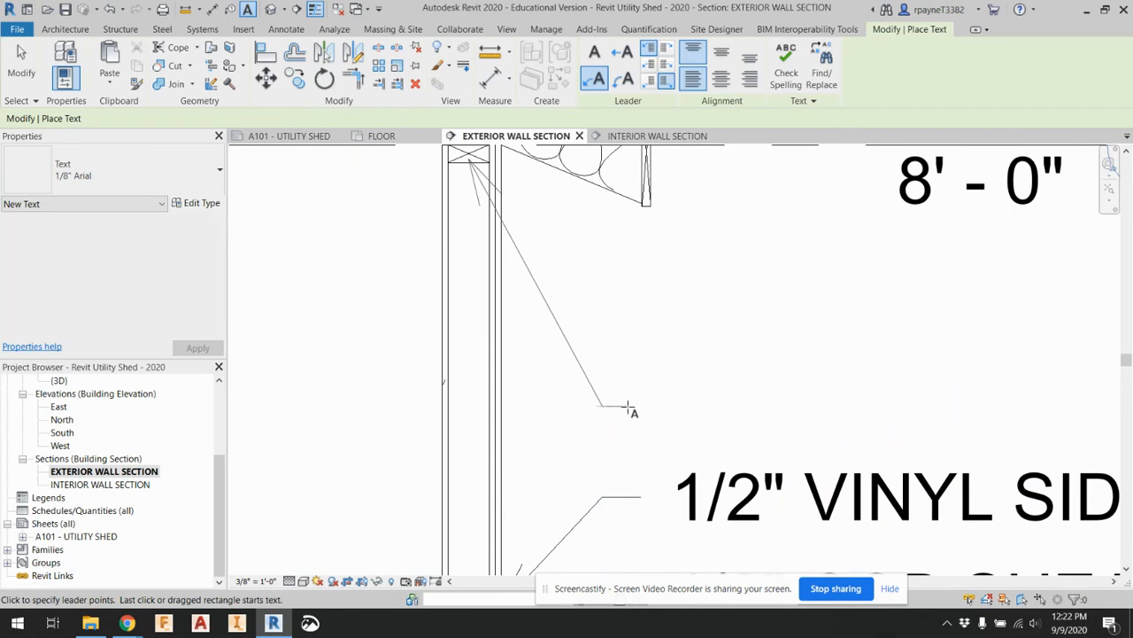
{"action": "left_click", "coordinate": [643, 406]}
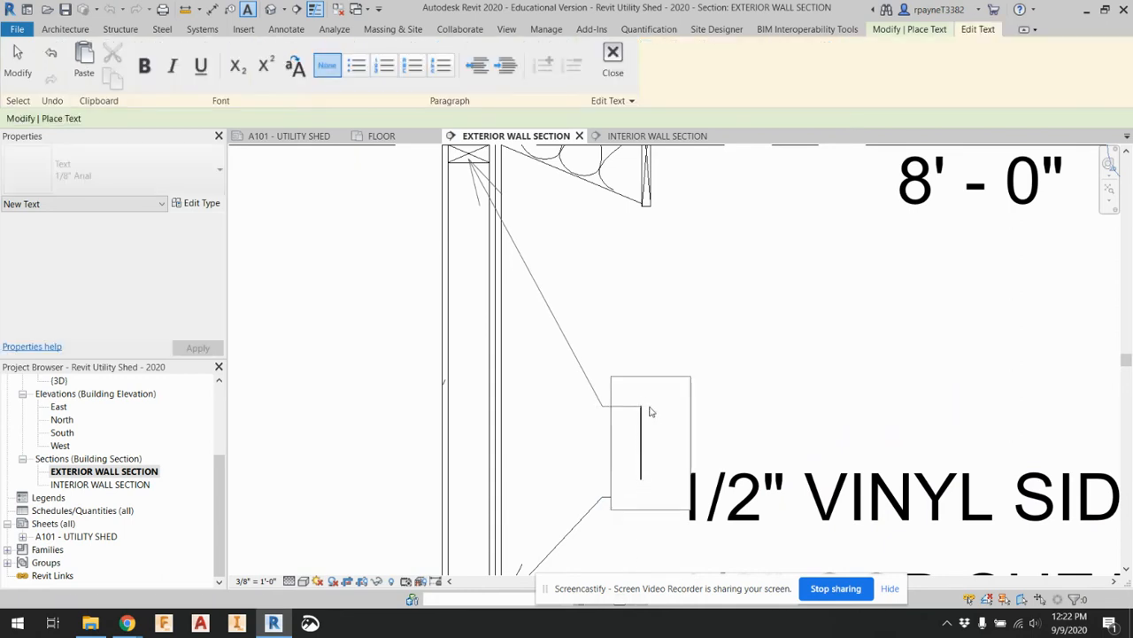
{"action": "type", "text": "DOUB"}
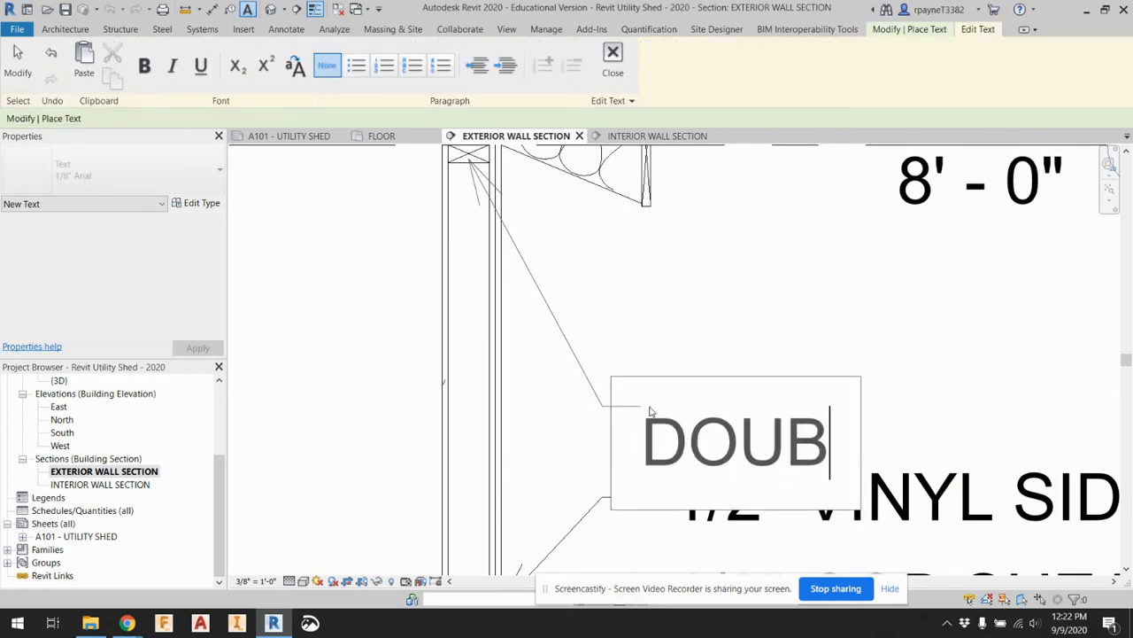
{"action": "type", "text": "LE 2X"}
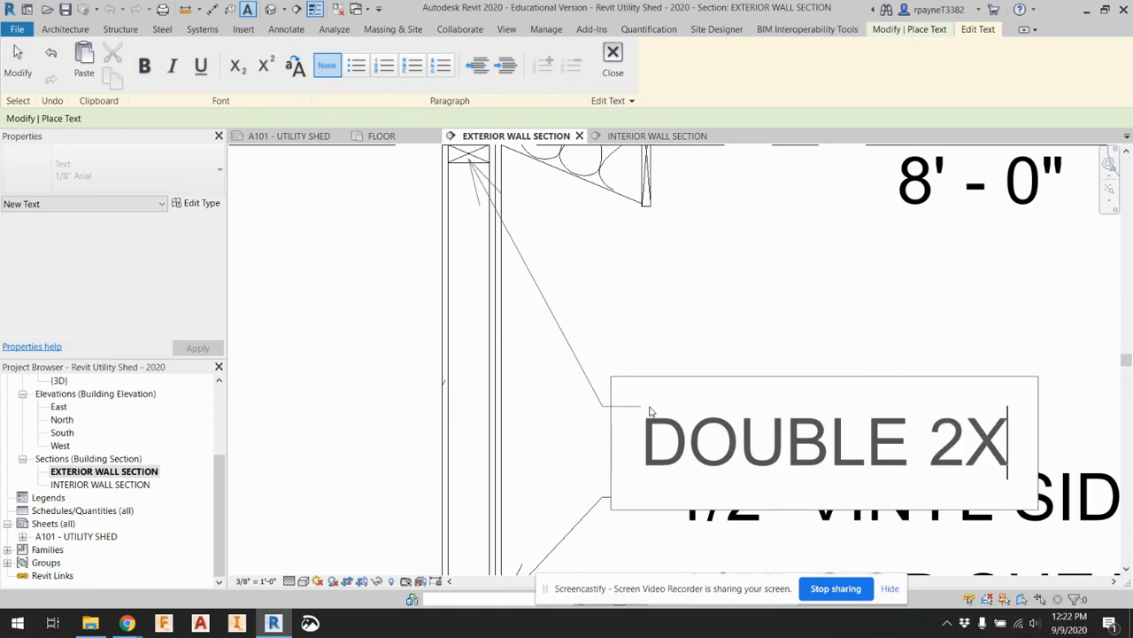
{"action": "type", "text": "4 TOP "}
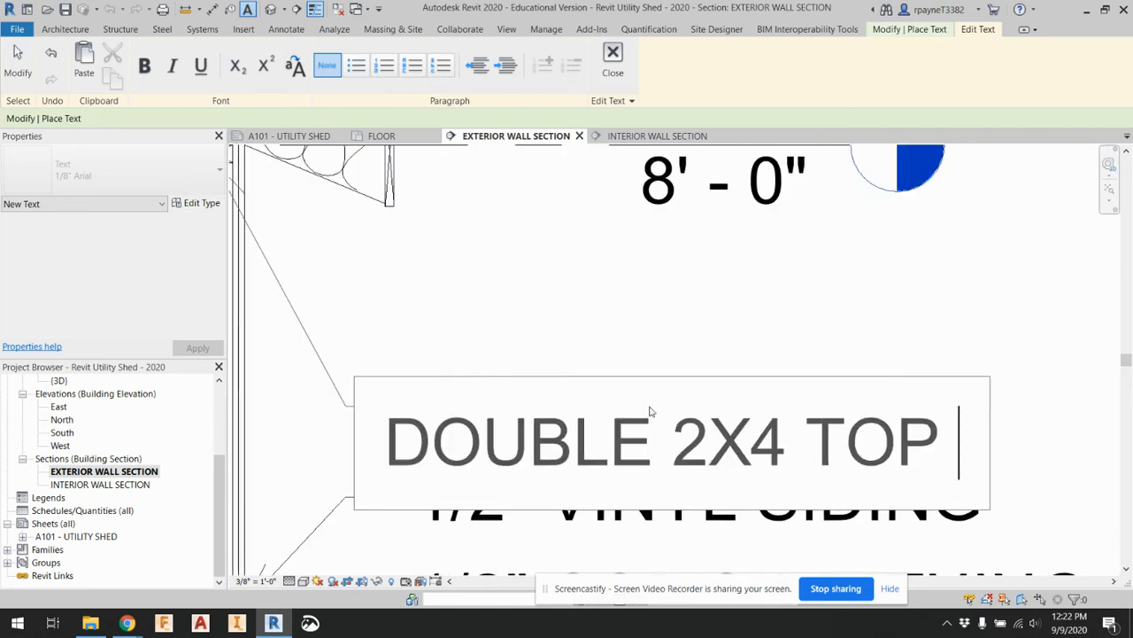
{"action": "type", "text": "PLATE"}
{"action": "left_click", "coordinate": [733, 334]}
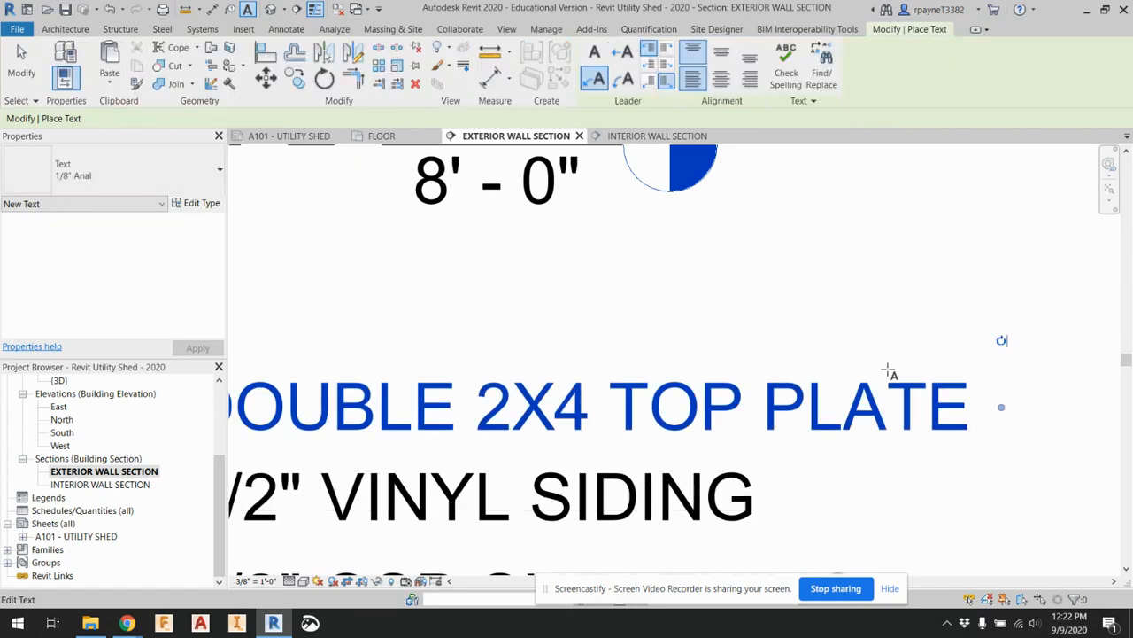
Open sheet A101 - UTILITY SHED and check how the annotated exterior wall section fits beside the neighbouring views
{"action": "scroll", "coordinate": [888, 375], "scroll_direction": "down", "scroll_amount": 5}
{"action": "scroll", "coordinate": [896, 400], "scroll_direction": "down", "scroll_amount": 3}
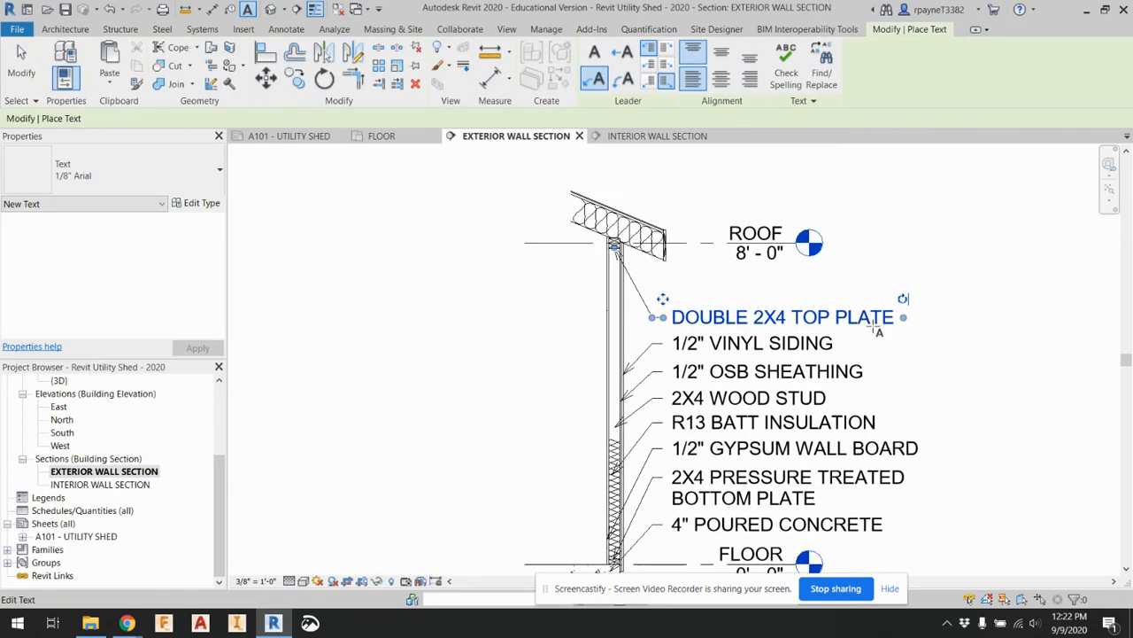
{"action": "double_click", "coordinate": [98, 537]}
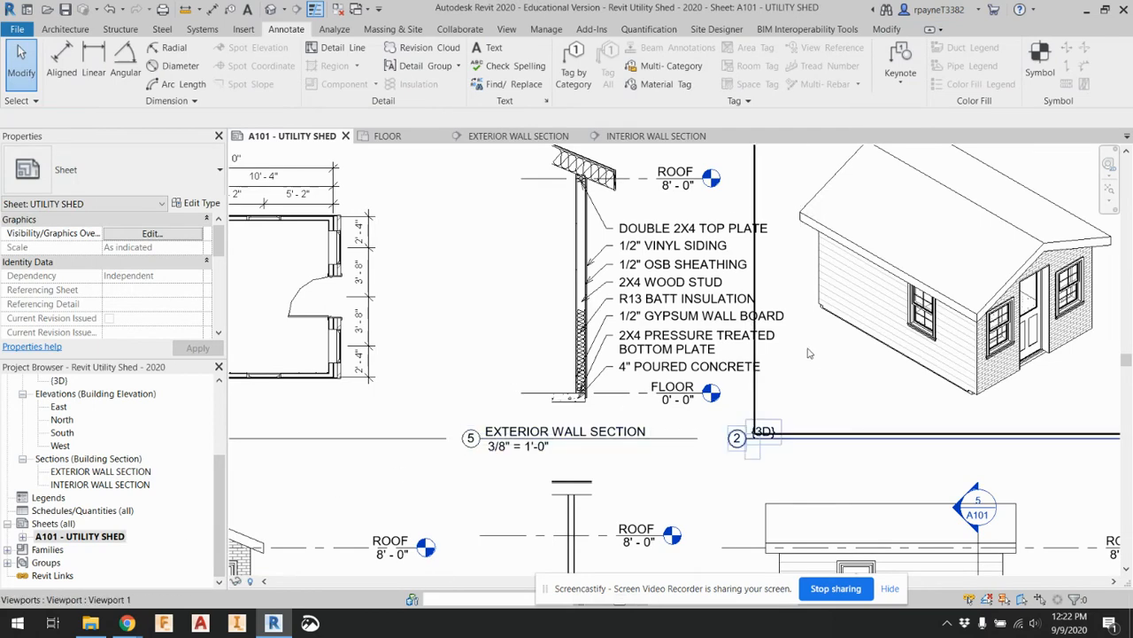
{"action": "scroll", "coordinate": [807, 353], "scroll_direction": "down", "scroll_amount": 4}
{"action": "scroll", "coordinate": [682, 262], "scroll_direction": "up", "scroll_amount": 3}
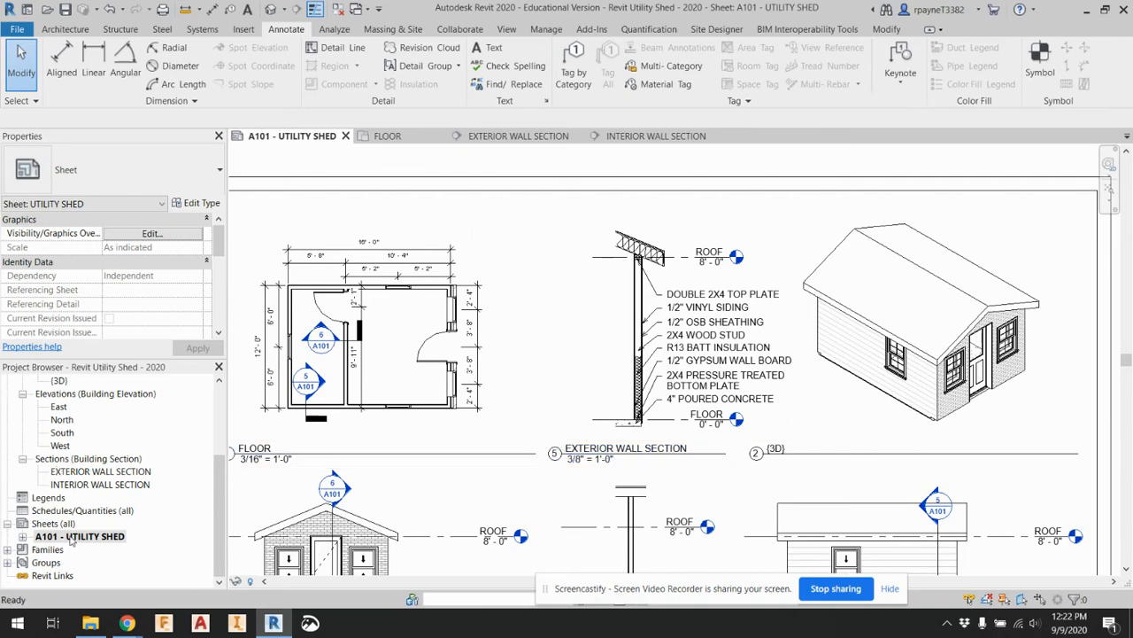
In the EXTERIOR WALL SECTION view, add an ASPHALT SHINGLES leader note above the roof, pointing at its top layer and aligned with the wall notes
{"action": "double_click", "coordinate": [94, 471]}
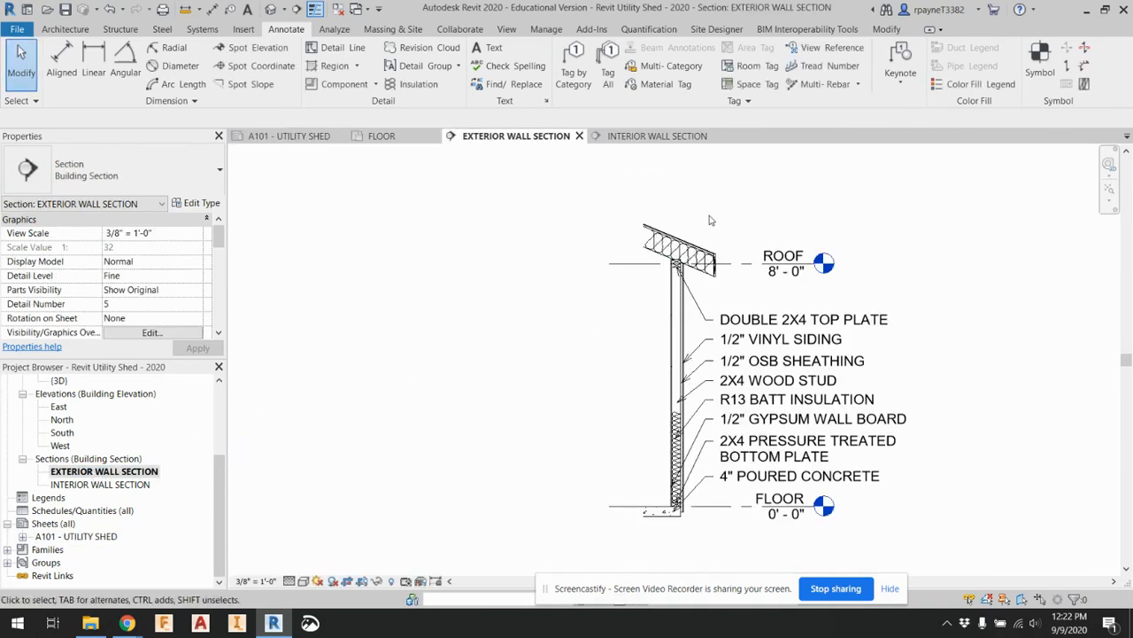
{"action": "scroll", "coordinate": [708, 221], "scroll_direction": "up", "scroll_amount": 5}
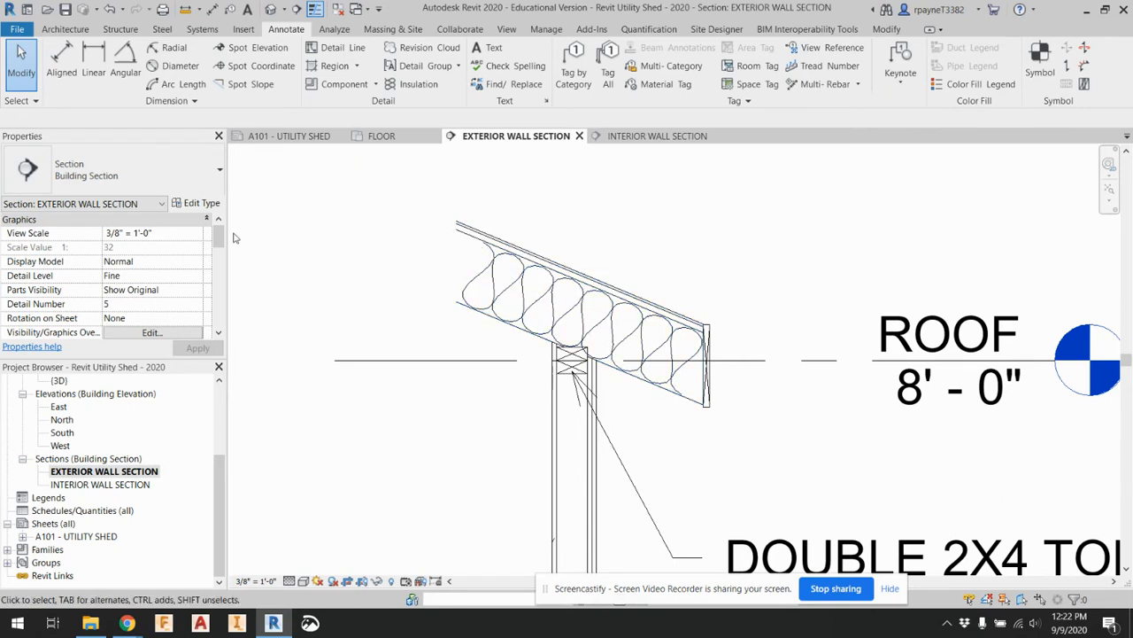
{"action": "left_click", "coordinate": [490, 48]}
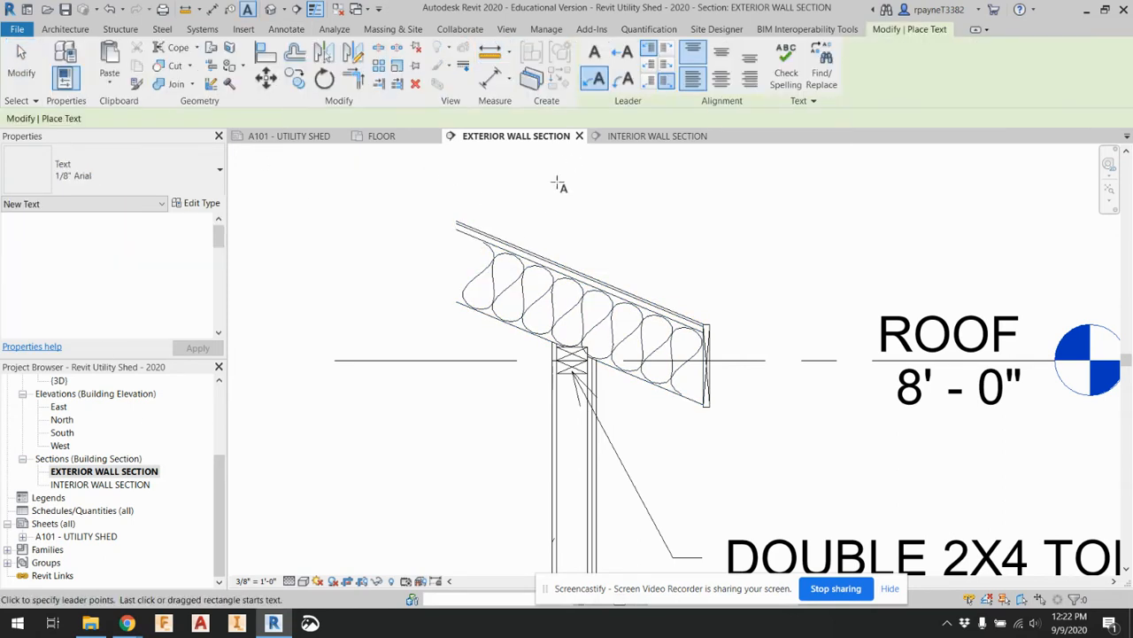
{"action": "scroll", "coordinate": [483, 233], "scroll_direction": "up", "scroll_amount": 3}
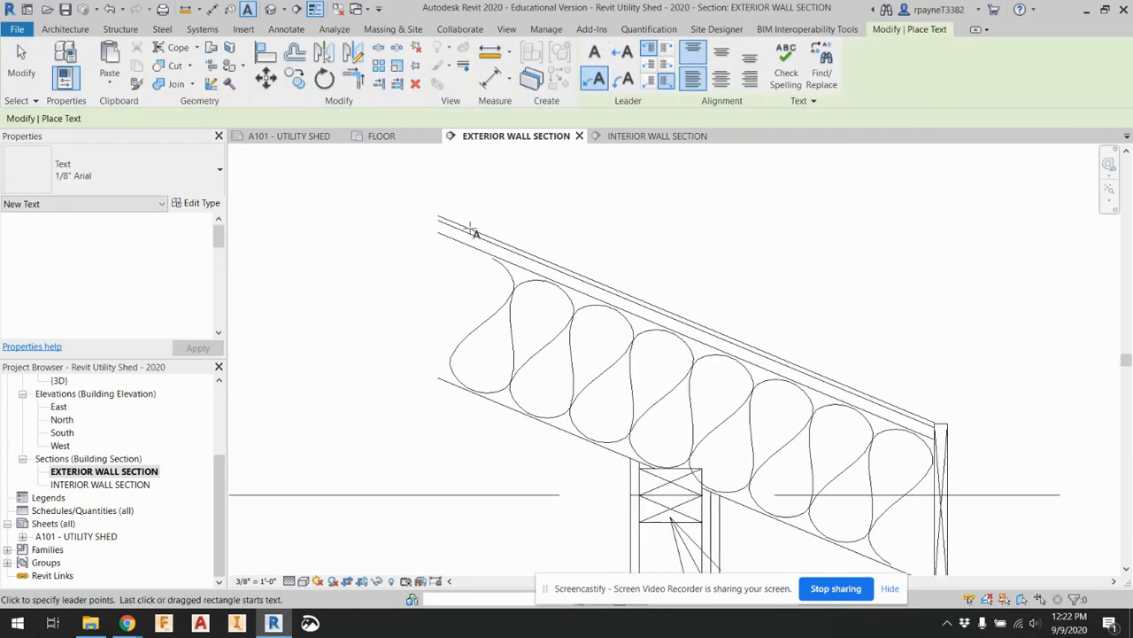
{"action": "left_click", "coordinate": [470, 230]}
{"action": "scroll", "coordinate": [471, 230], "scroll_direction": "down", "scroll_amount": 4}
{"action": "middle_click_drag", "start_coordinate": [594, 183], "coordinate": [561, 265]}
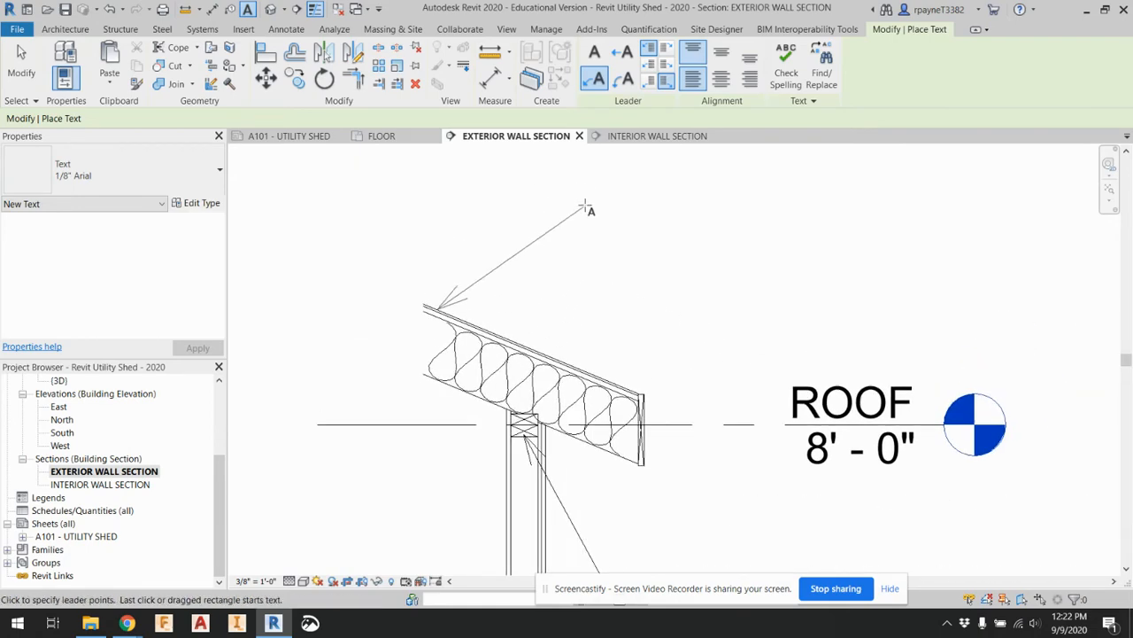
{"action": "scroll", "coordinate": [620, 184], "scroll_direction": "down", "scroll_amount": 1}
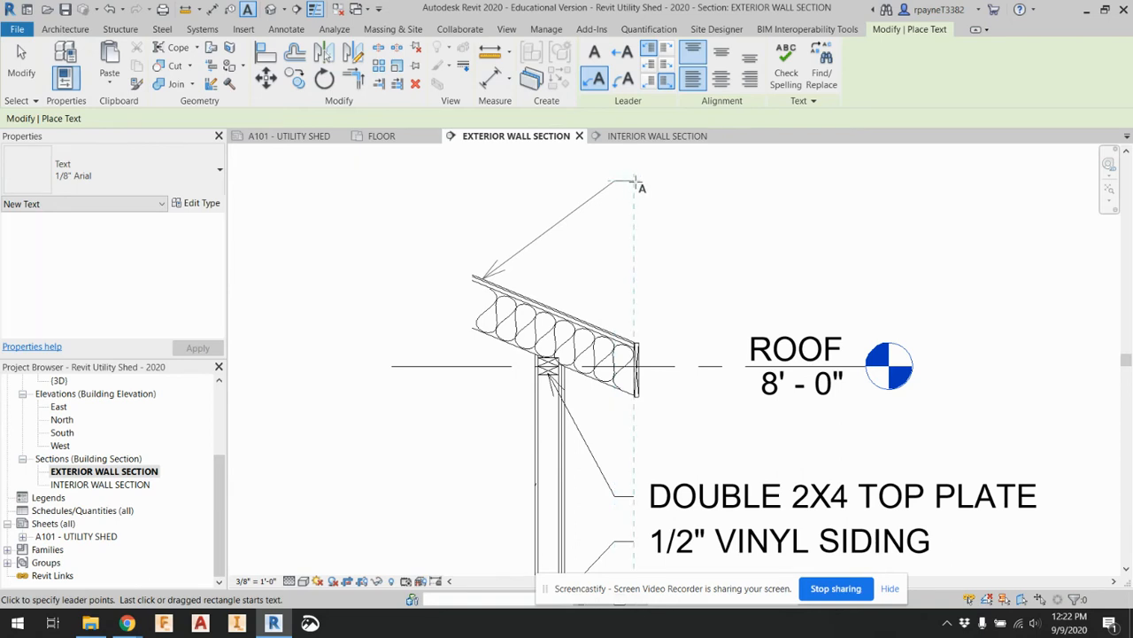
{"action": "left_click", "coordinate": [635, 182]}
{"action": "type", "text": "ASPHA"}
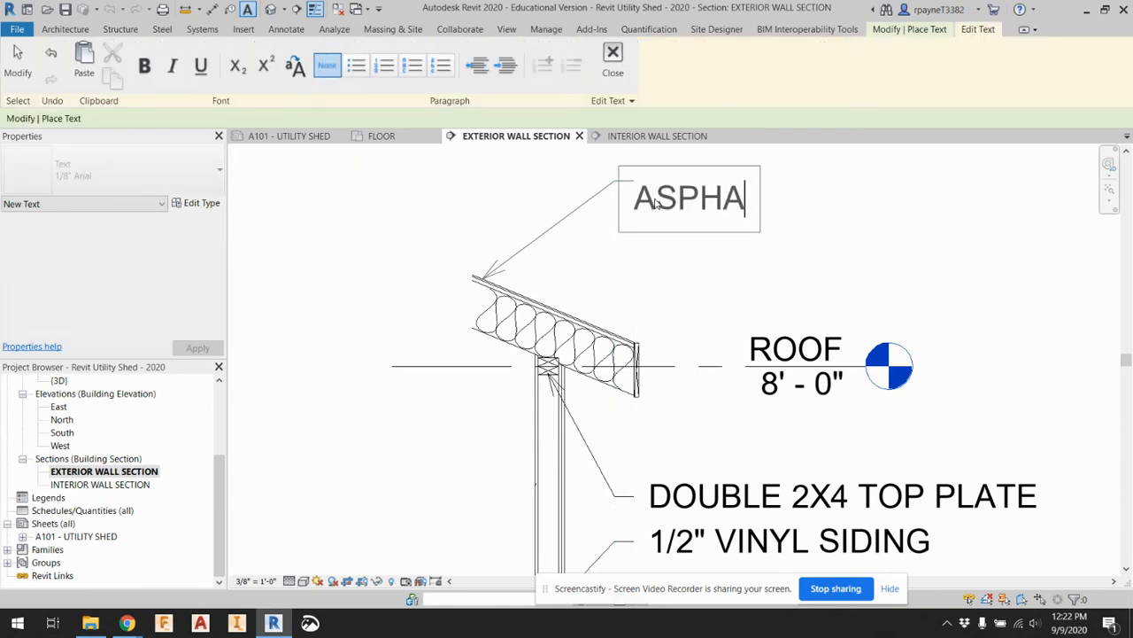
{"action": "type", "text": "LT SHI"}
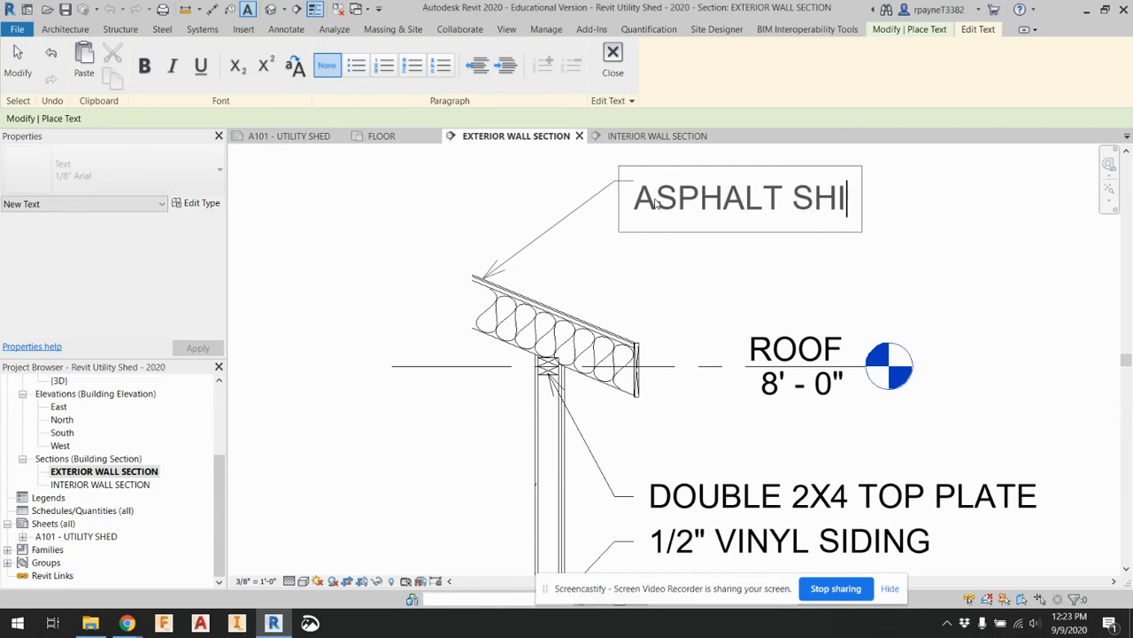
{"action": "type", "text": "NGLES"}
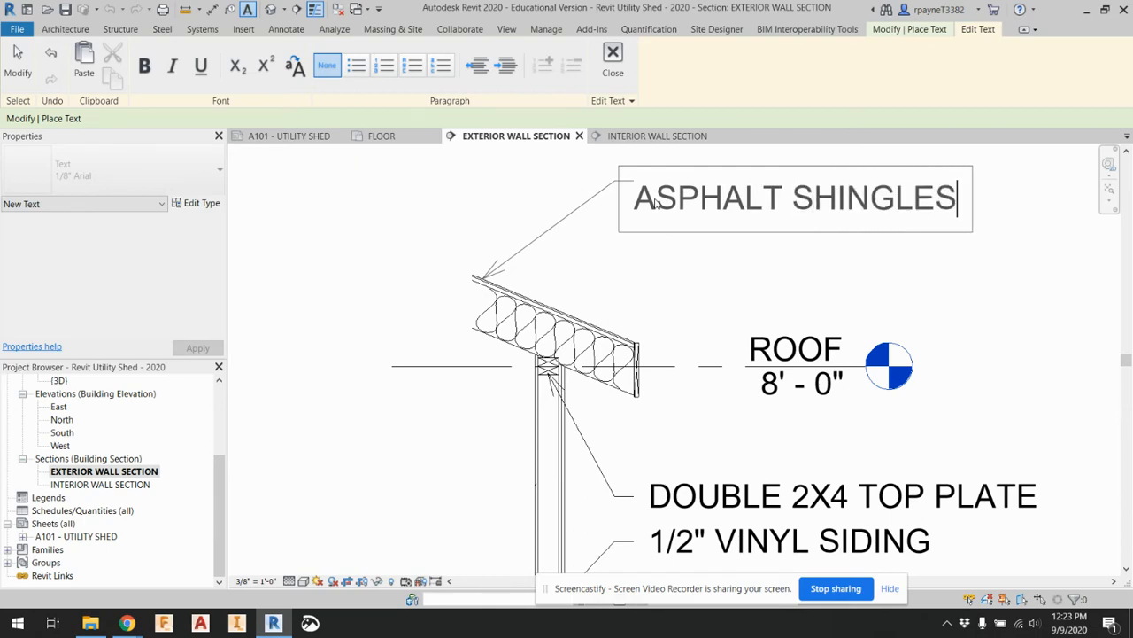
{"action": "left_click", "coordinate": [571, 270]}
Add a leader note reading ROOFING FELT below the asphalt shingles note, pointing at the line beneath the shingle layer
{"action": "scroll", "coordinate": [515, 282], "scroll_direction": "up", "scroll_amount": 5}
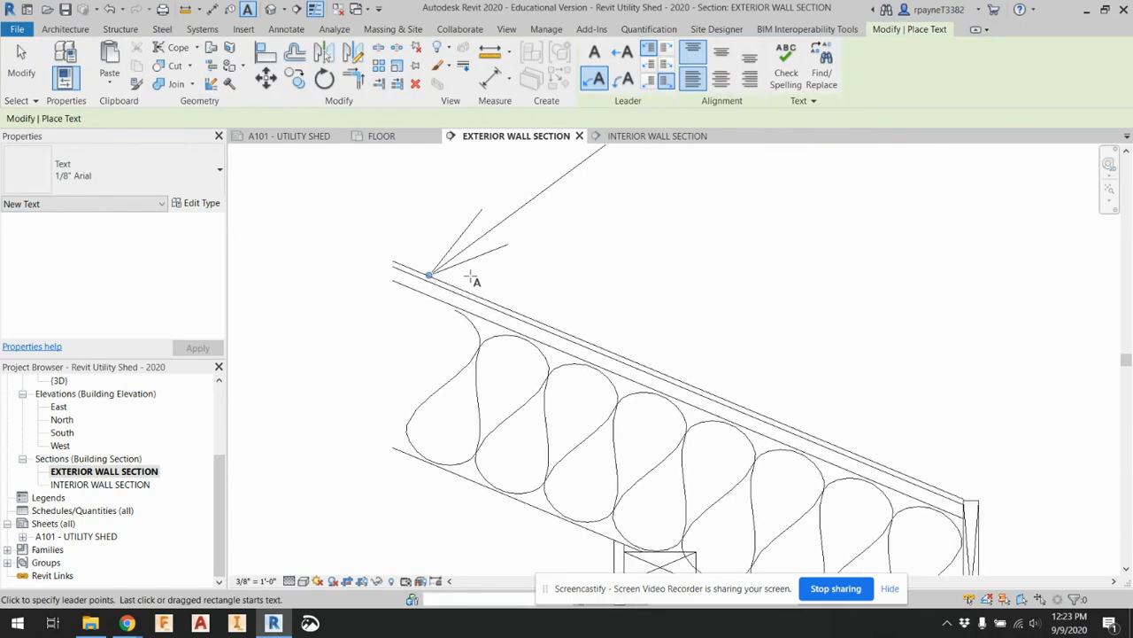
{"action": "scroll", "coordinate": [459, 293], "scroll_direction": "up", "scroll_amount": 2}
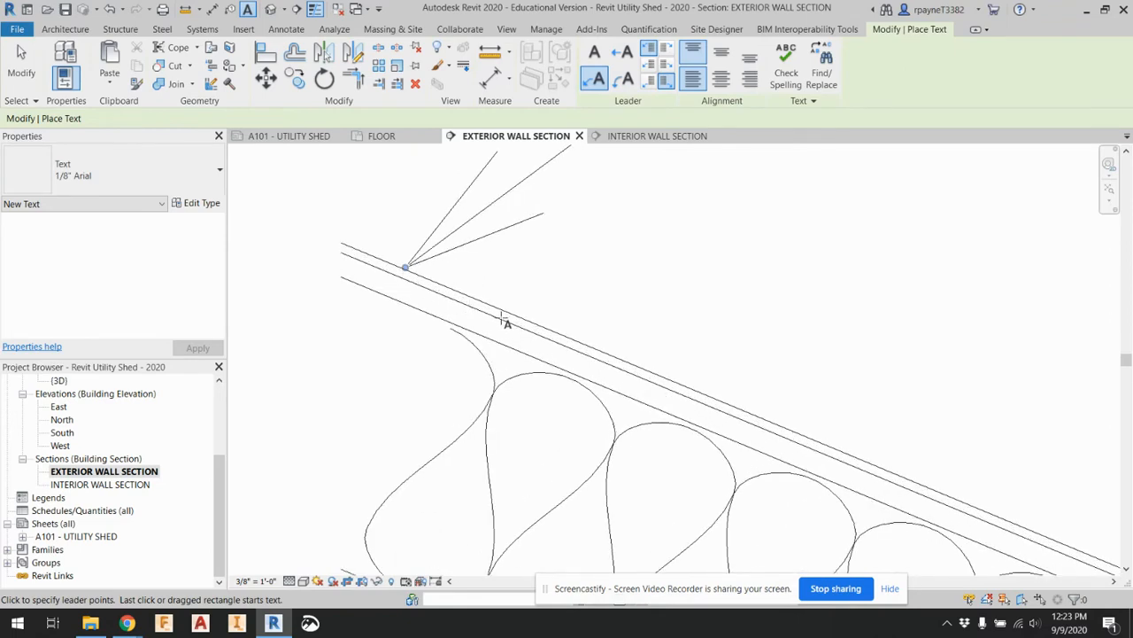
{"action": "scroll", "coordinate": [507, 323], "scroll_direction": "down", "scroll_amount": 5}
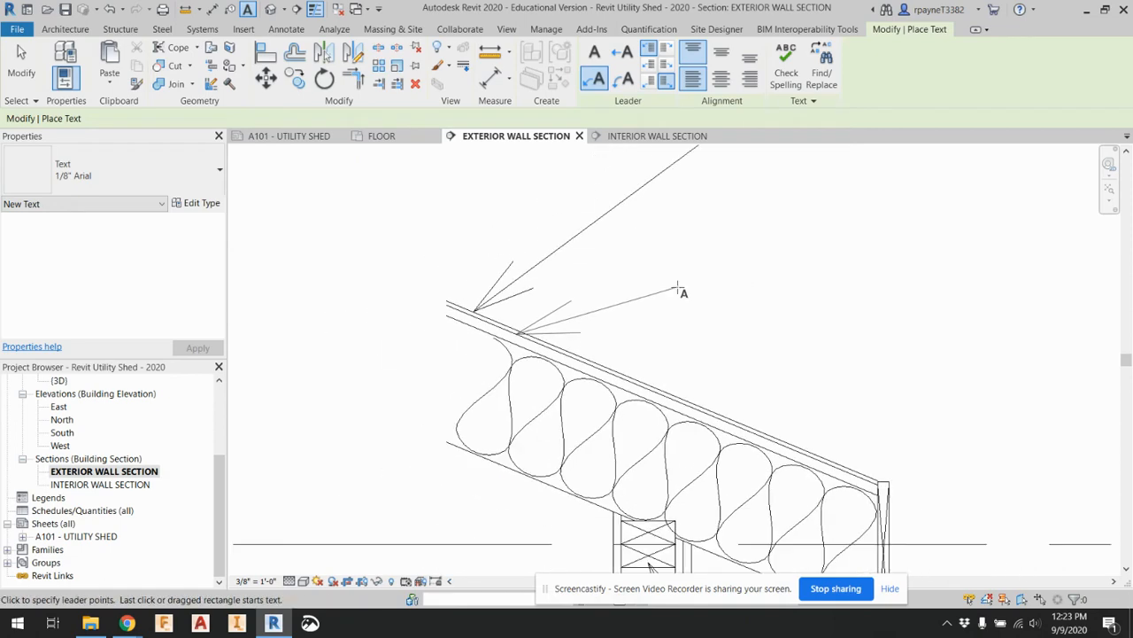
{"action": "scroll", "coordinate": [753, 254], "scroll_direction": "down", "scroll_amount": 1}
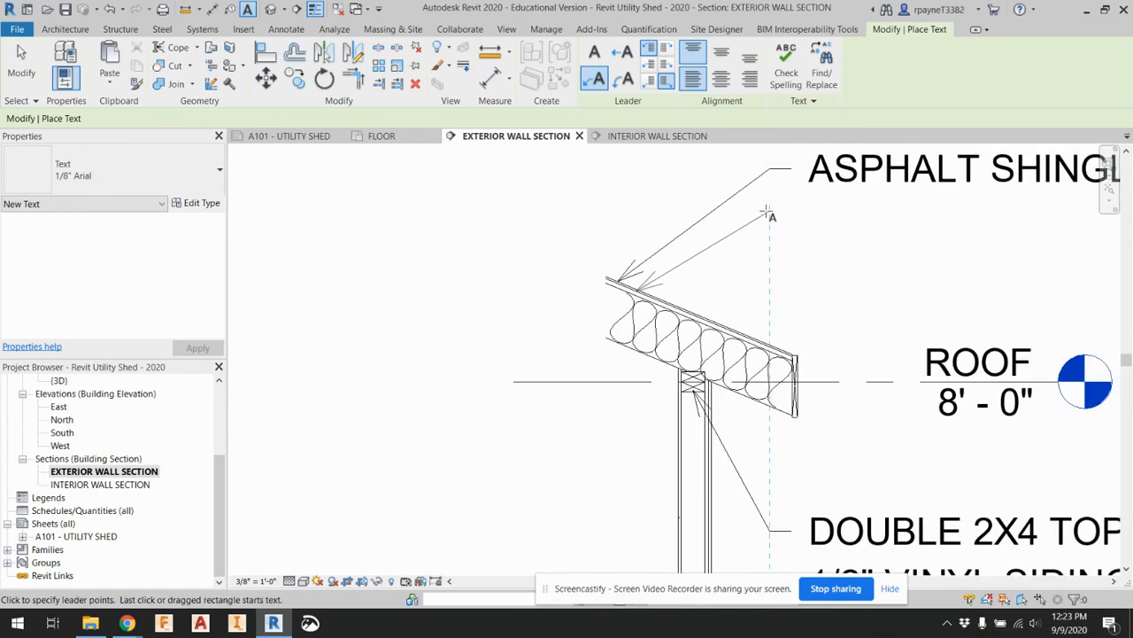
{"action": "left_click", "coordinate": [791, 213]}
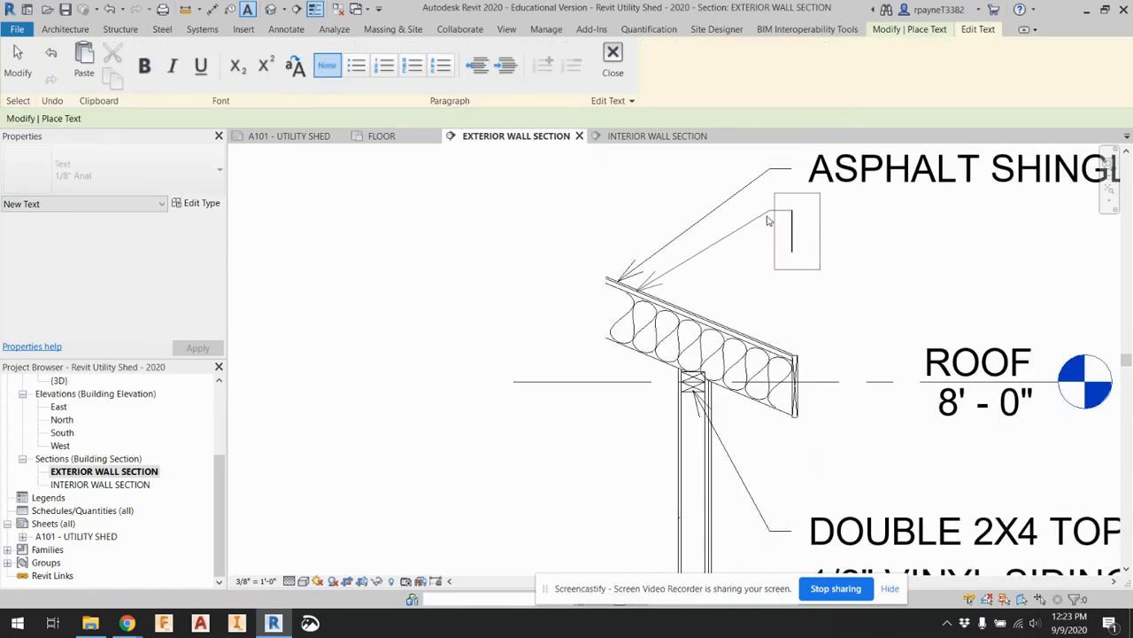
{"action": "type", "text": "ROOFING FELT"}
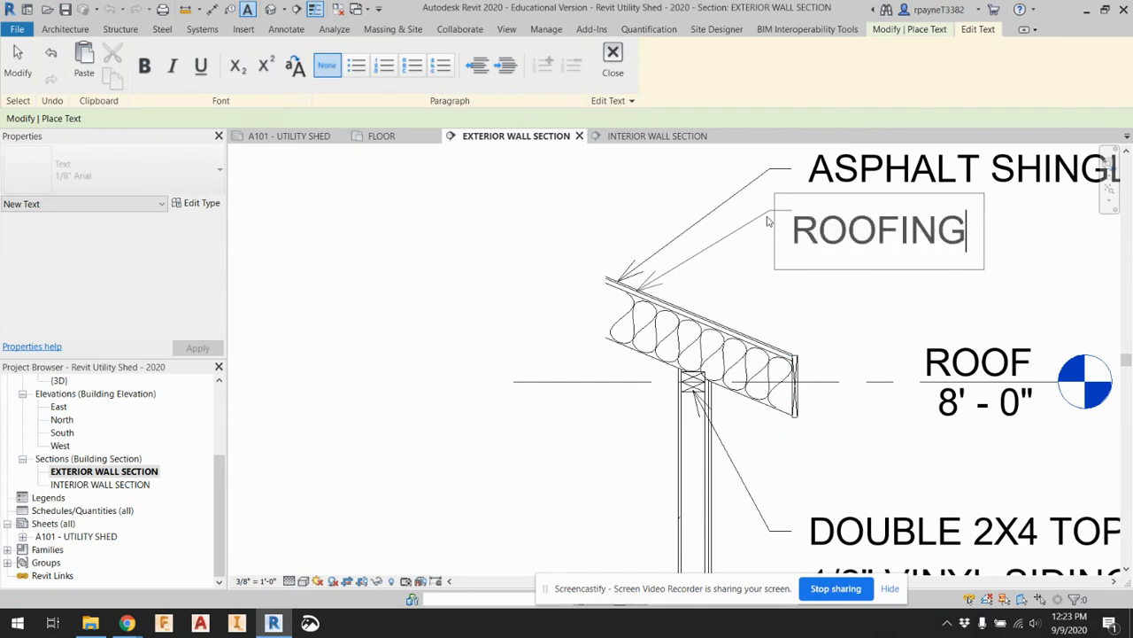
{"action": "left_click", "coordinate": [743, 272]}
{"action": "scroll", "coordinate": [662, 310], "scroll_direction": "up", "scroll_amount": 2}
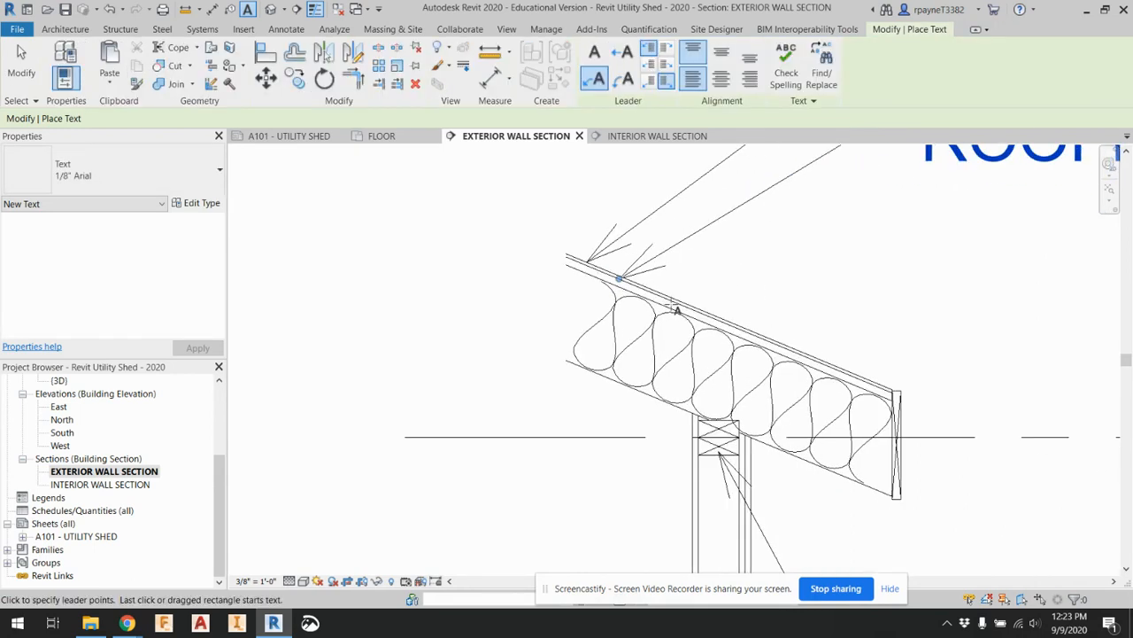
{"action": "key", "text": "Escape"}
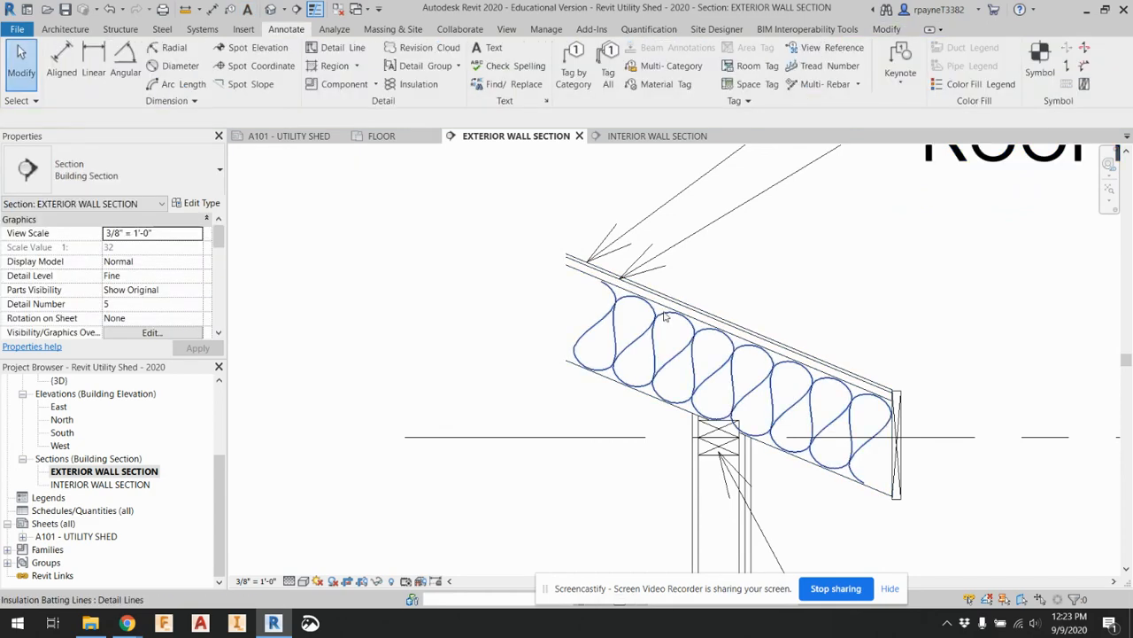
Open the layer assembly of the shed's roof type and check the thickness of its plywood sheathing layer
{"action": "left_click", "coordinate": [601, 278]}
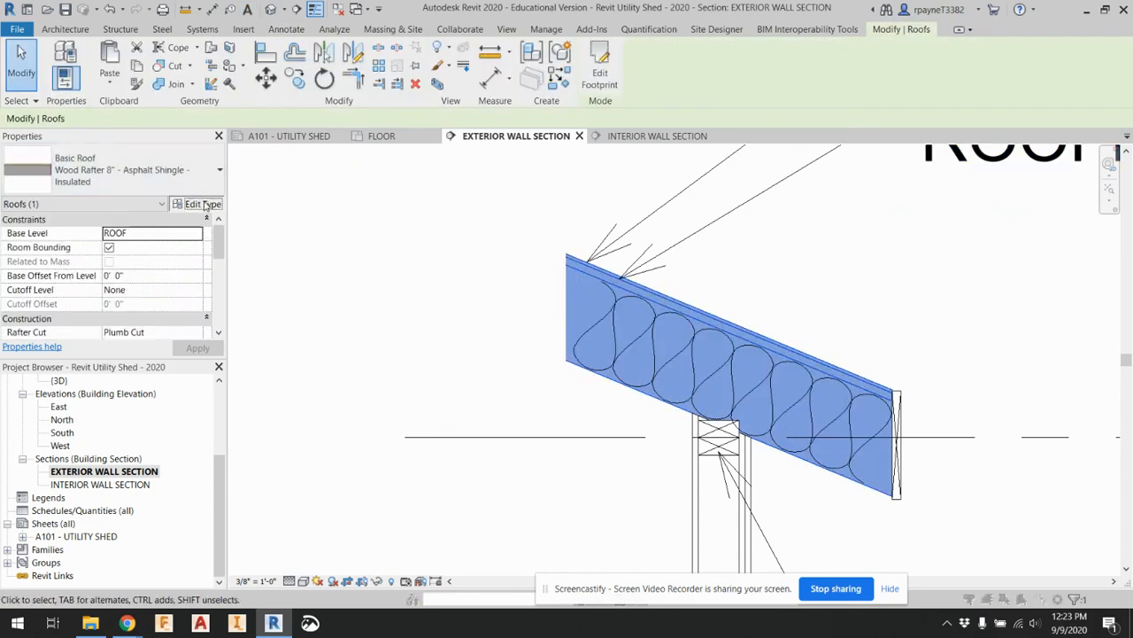
{"action": "left_click", "coordinate": [200, 203]}
{"action": "left_click", "coordinate": [651, 187]}
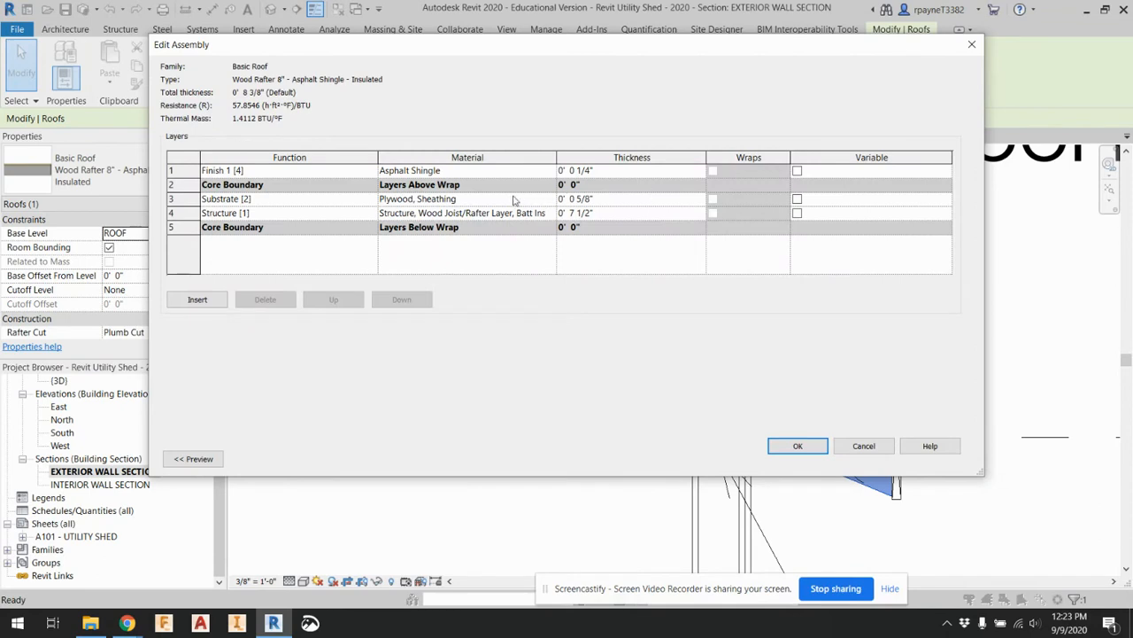
{"action": "left_click", "coordinate": [581, 200]}
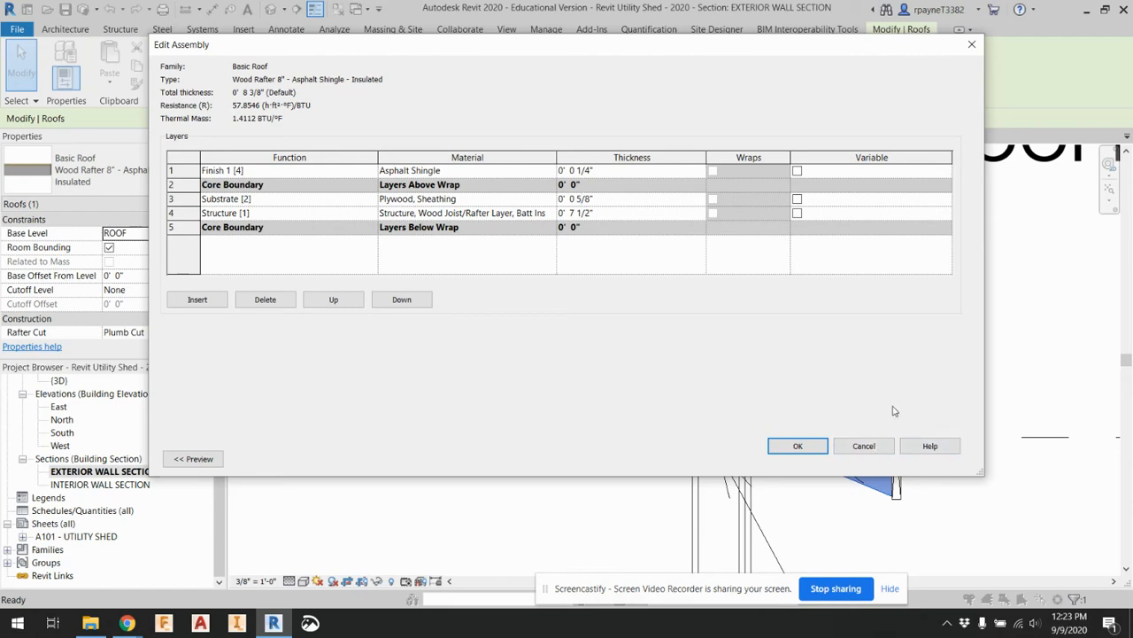
{"action": "left_click", "coordinate": [976, 46]}
{"action": "left_click", "coordinate": [975, 45]}
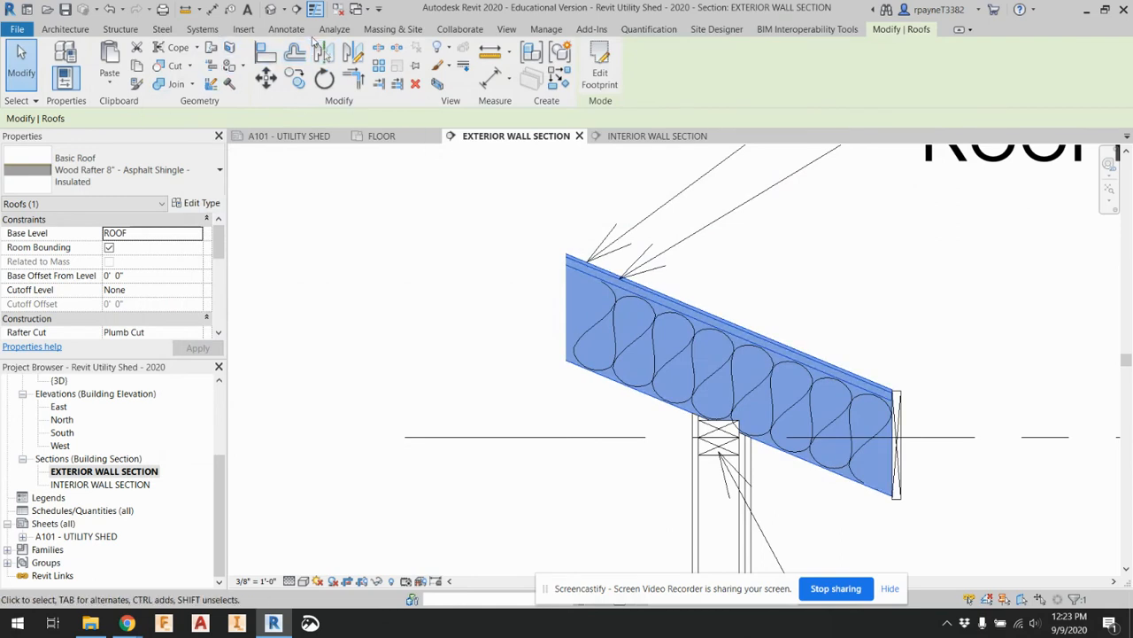
Add a leader note reading 5/8" OSB SHEATHING below the roofing felt note, pointing at the roof's sheathing layer and aligned with the notes above
{"action": "left_click", "coordinate": [249, 12]}
{"action": "scroll", "coordinate": [640, 280], "scroll_direction": "up", "scroll_amount": 2}
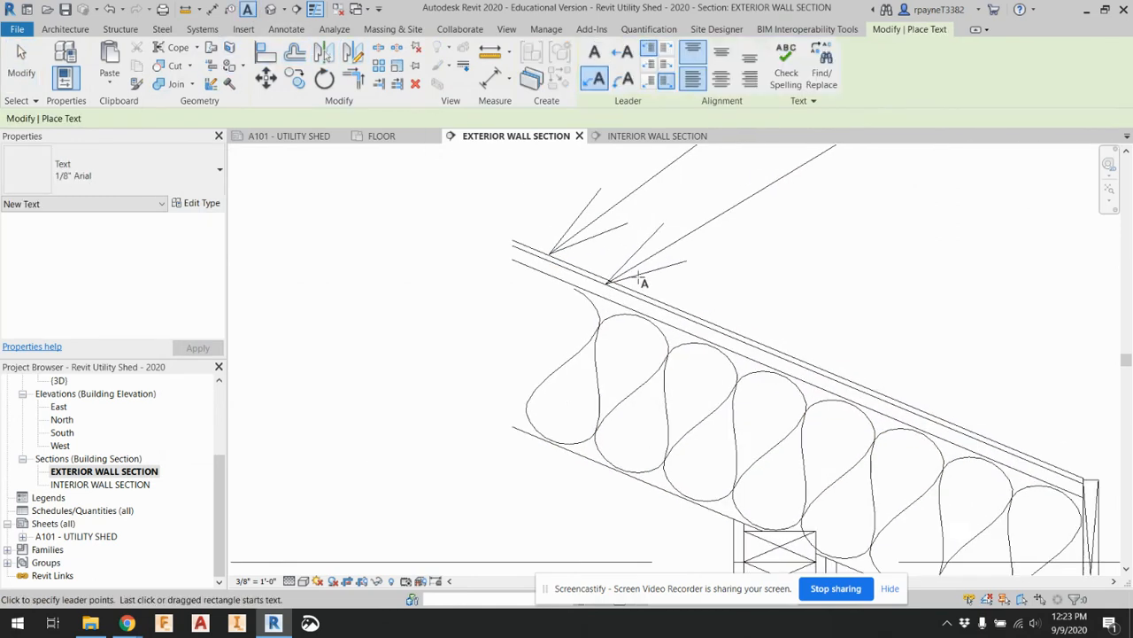
{"action": "scroll", "coordinate": [685, 326], "scroll_direction": "down", "scroll_amount": 2}
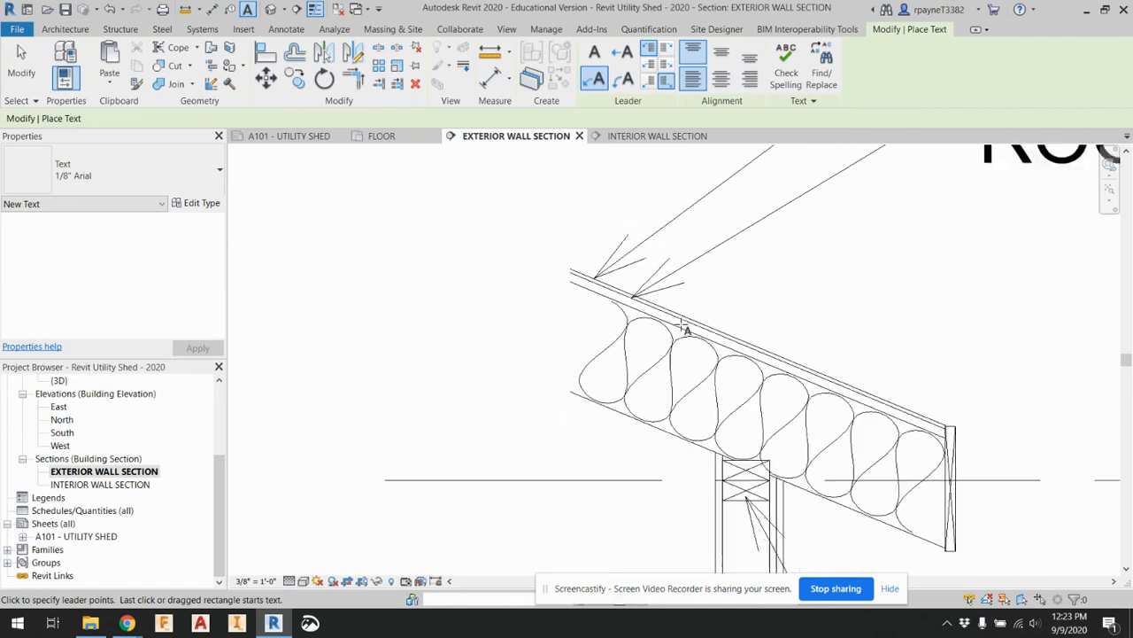
{"action": "left_click", "coordinate": [679, 324]}
{"action": "scroll", "coordinate": [812, 286], "scroll_direction": "down", "scroll_amount": 2}
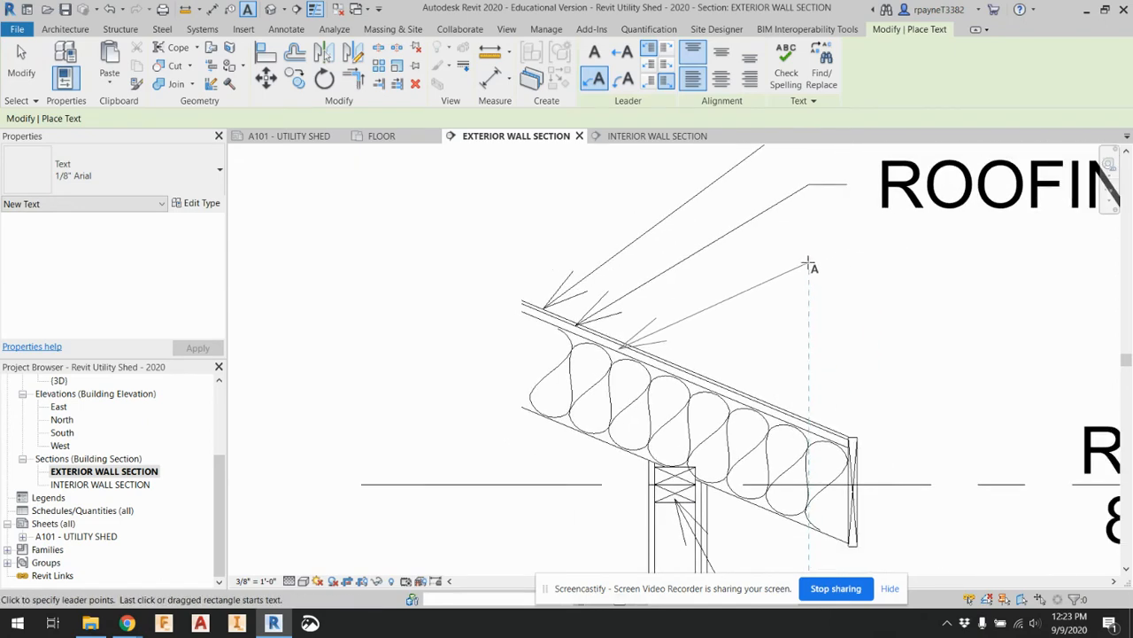
{"action": "left_click", "coordinate": [849, 263]}
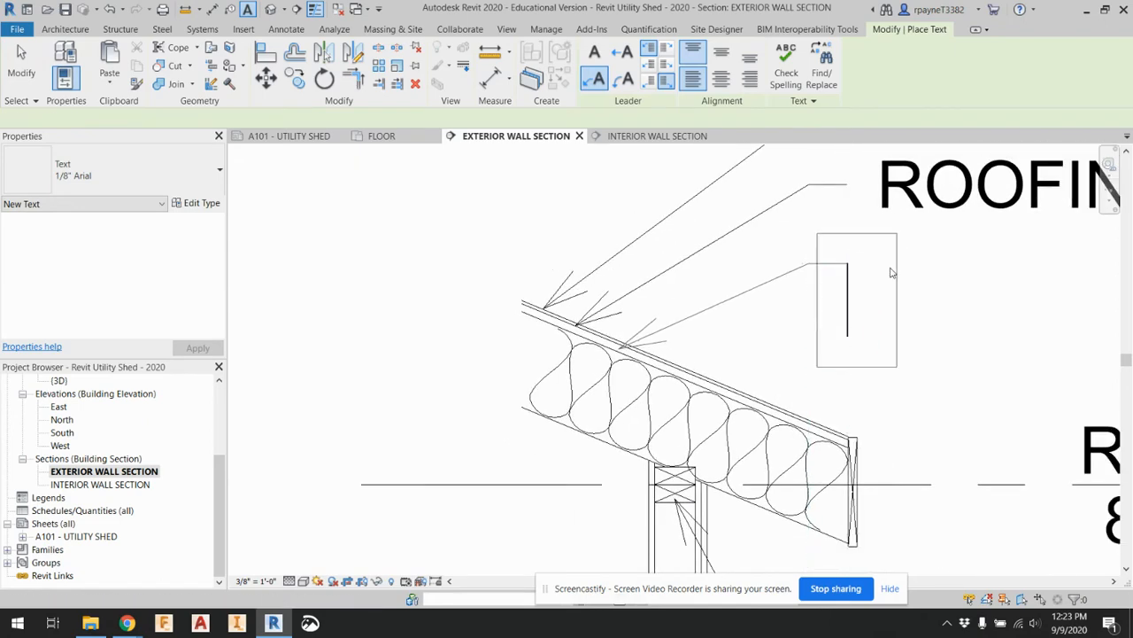
{"action": "type", "text": "5/8"}
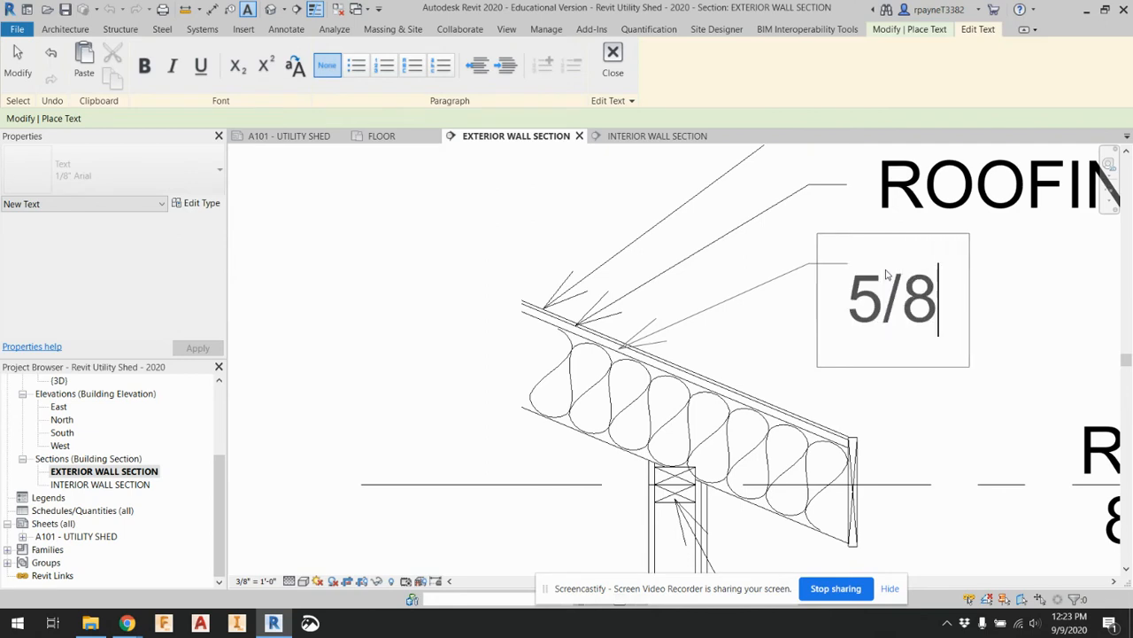
{"action": "type", "text": "\" OSB"}
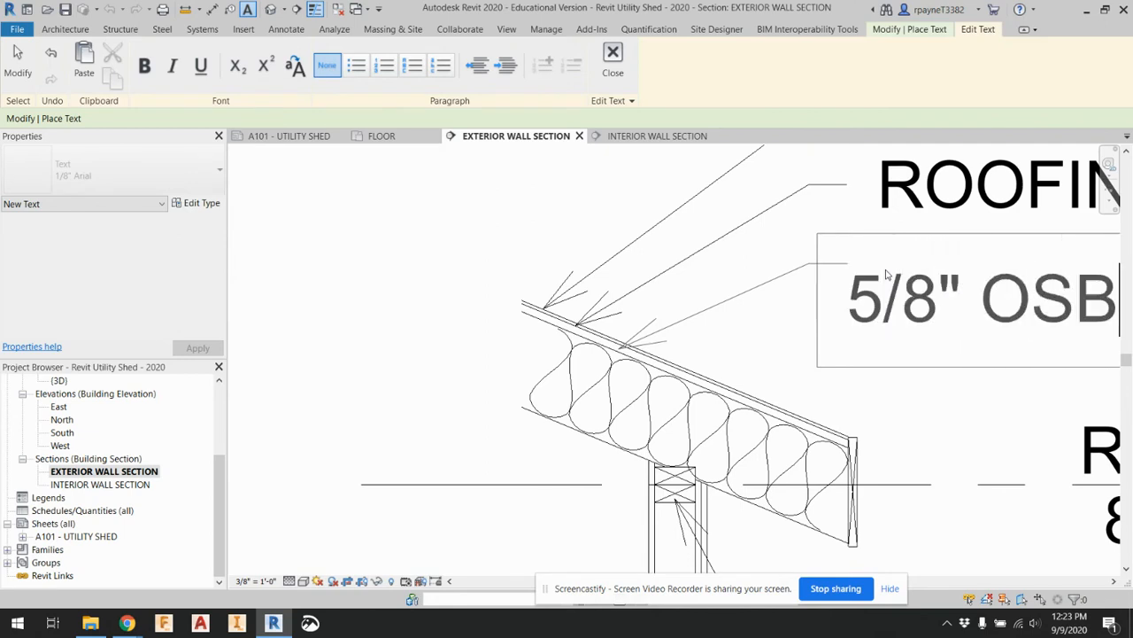
{"action": "type", "text": " SHEATHING"}
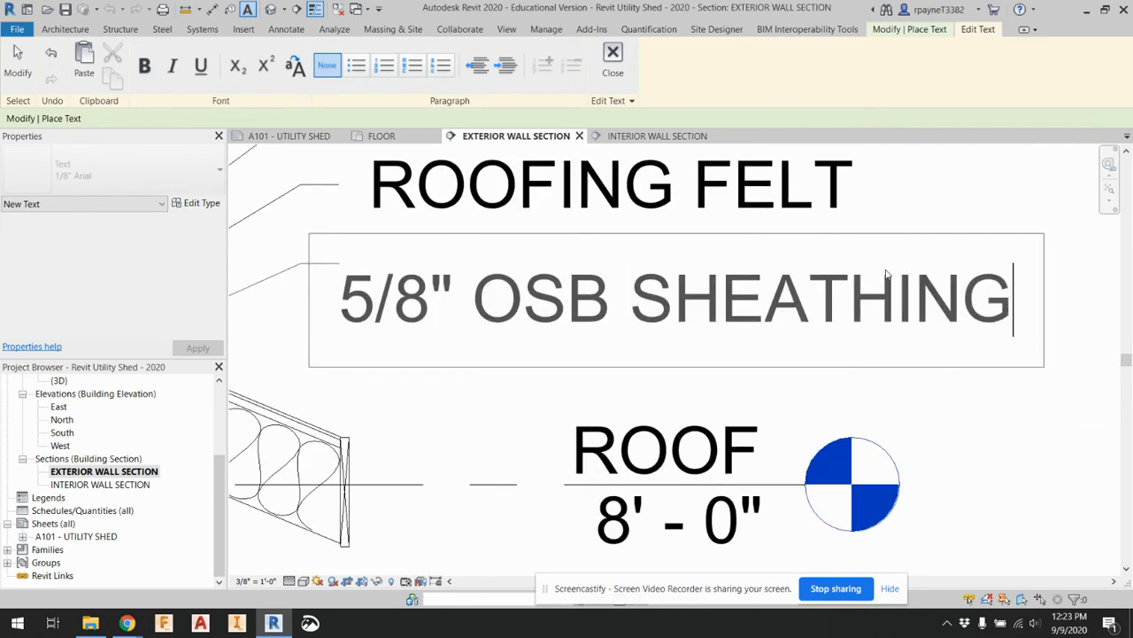
{"action": "left_click", "coordinate": [1037, 422]}
{"action": "scroll", "coordinate": [986, 398], "scroll_direction": "down", "scroll_amount": 1}
{"action": "scroll", "coordinate": [898, 379], "scroll_direction": "down", "scroll_amount": 1}
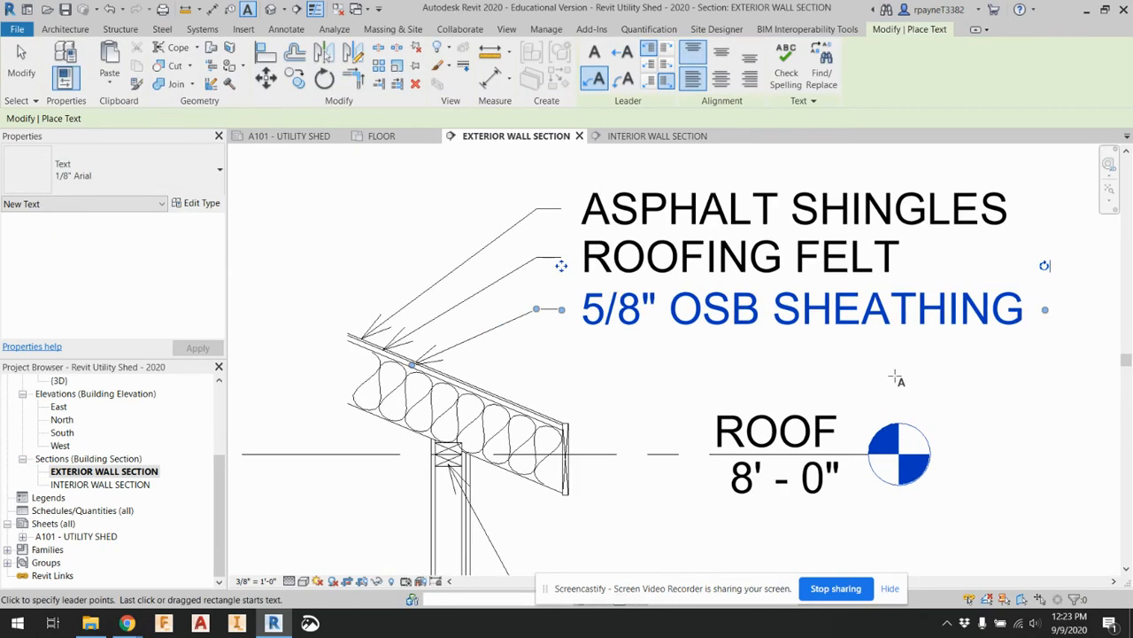
Add a leader note reading 2X8 ROOF RAFTER below the OSB sheathing note, pointing at the rafter layer near the roof's cut end
{"action": "scroll", "coordinate": [490, 336], "scroll_direction": "up", "scroll_amount": 3}
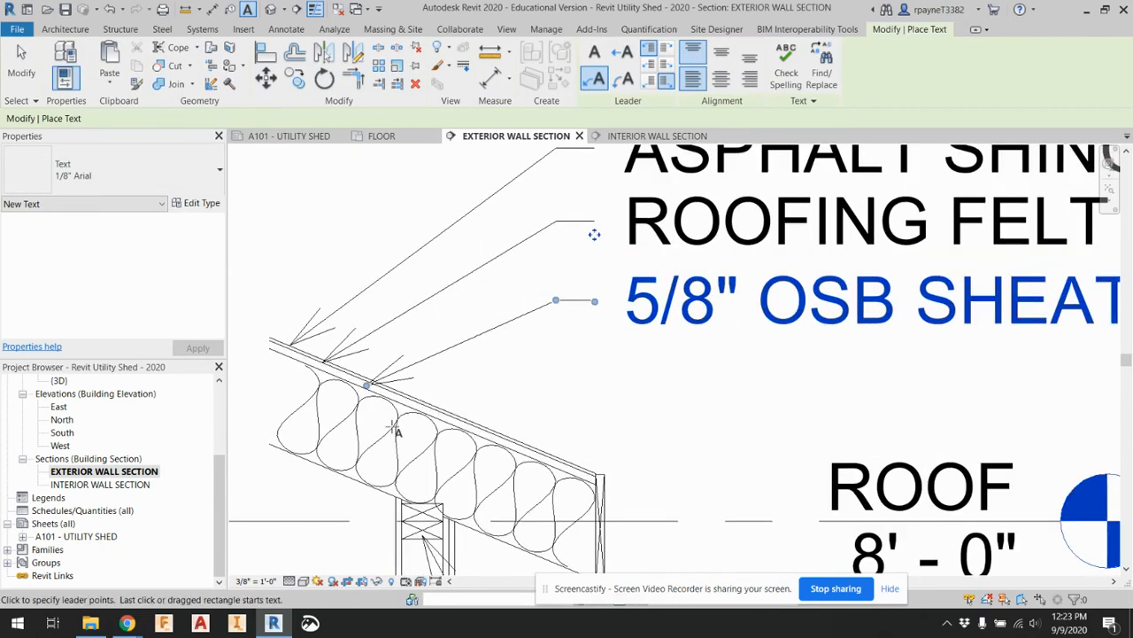
{"action": "left_click", "coordinate": [283, 410]}
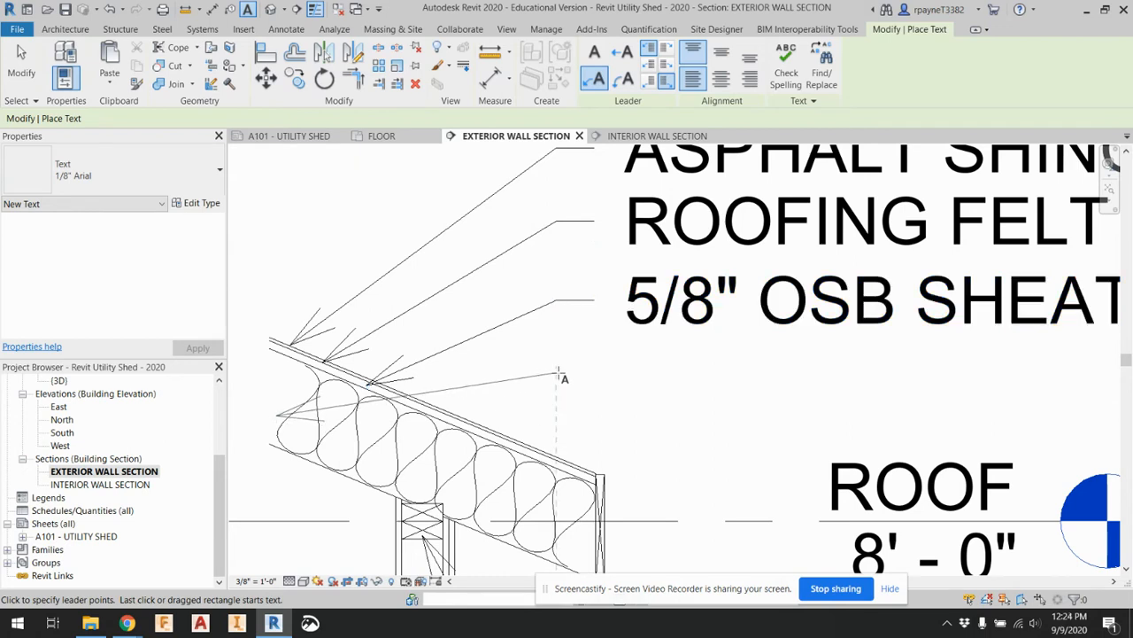
{"action": "left_click", "coordinate": [593, 376]}
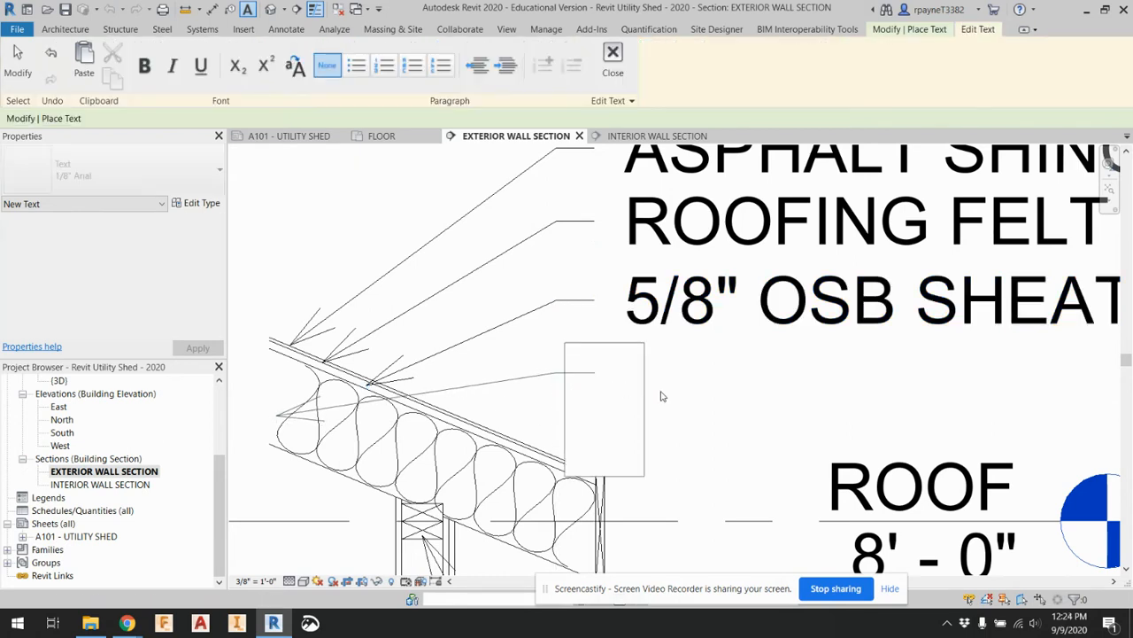
{"action": "type", "text": "2X"}
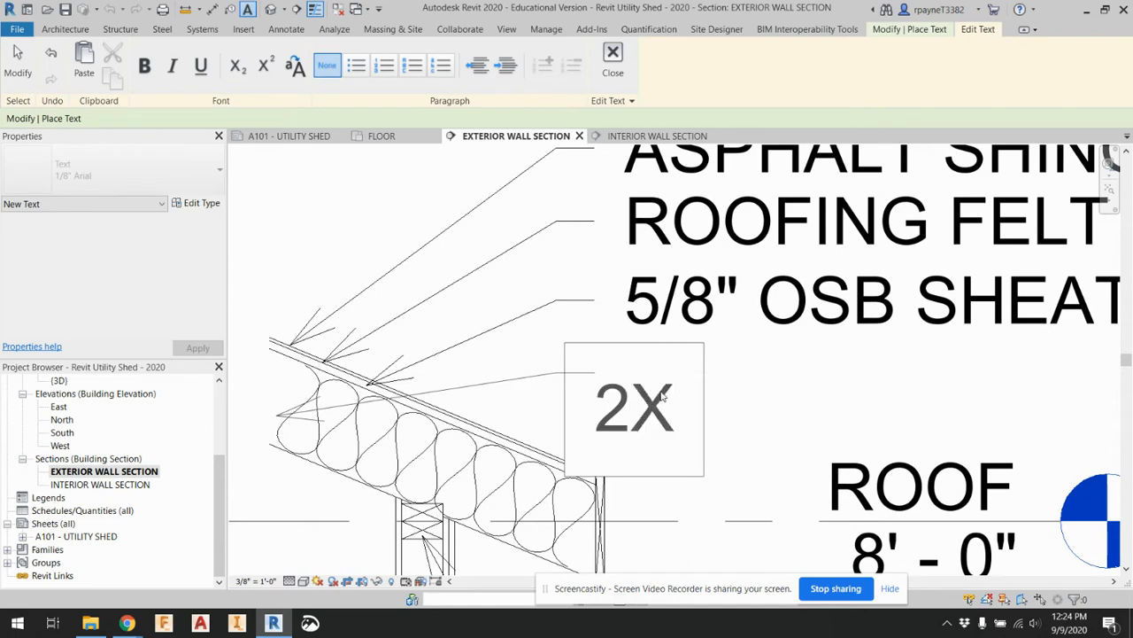
{"action": "type", "text": "8 R"}
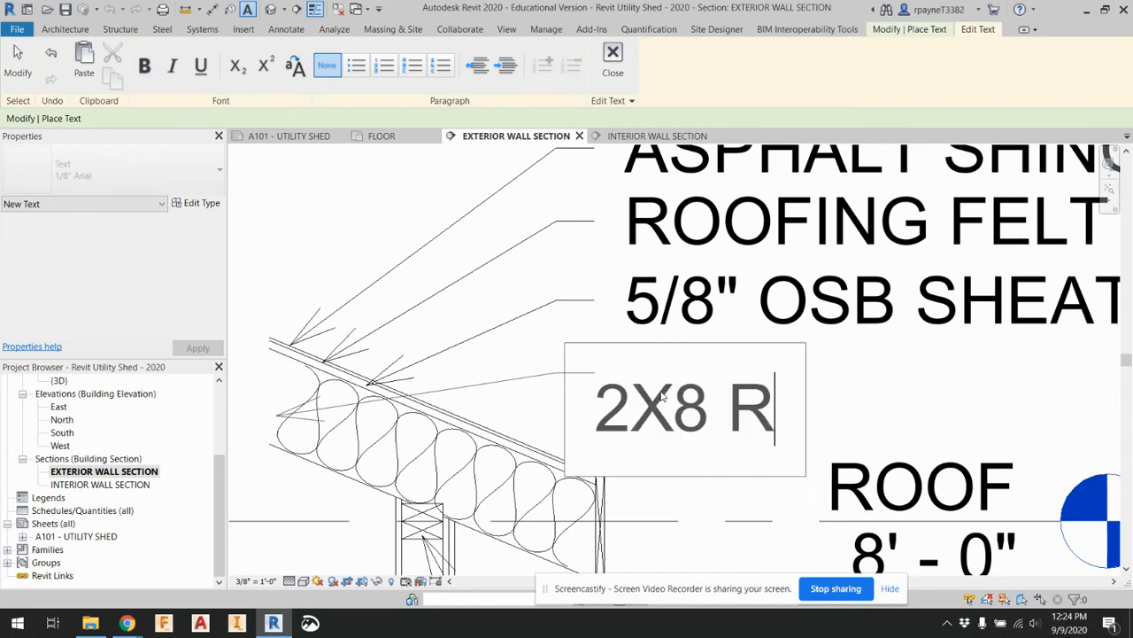
{"action": "type", "text": "OOF "}
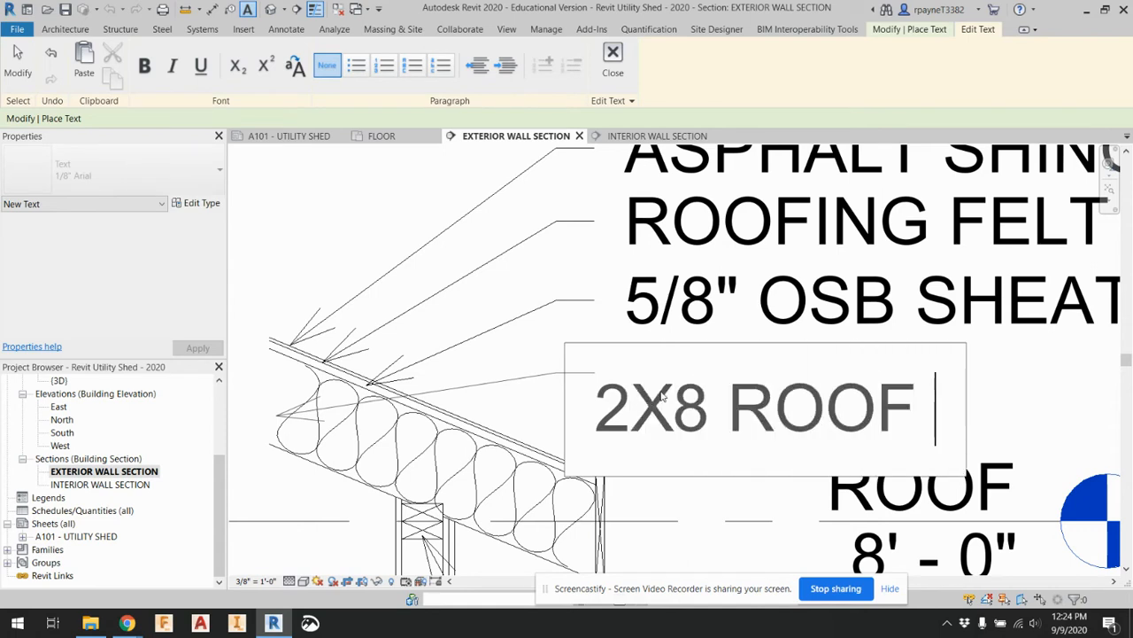
{"action": "type", "text": "RAFTER"}
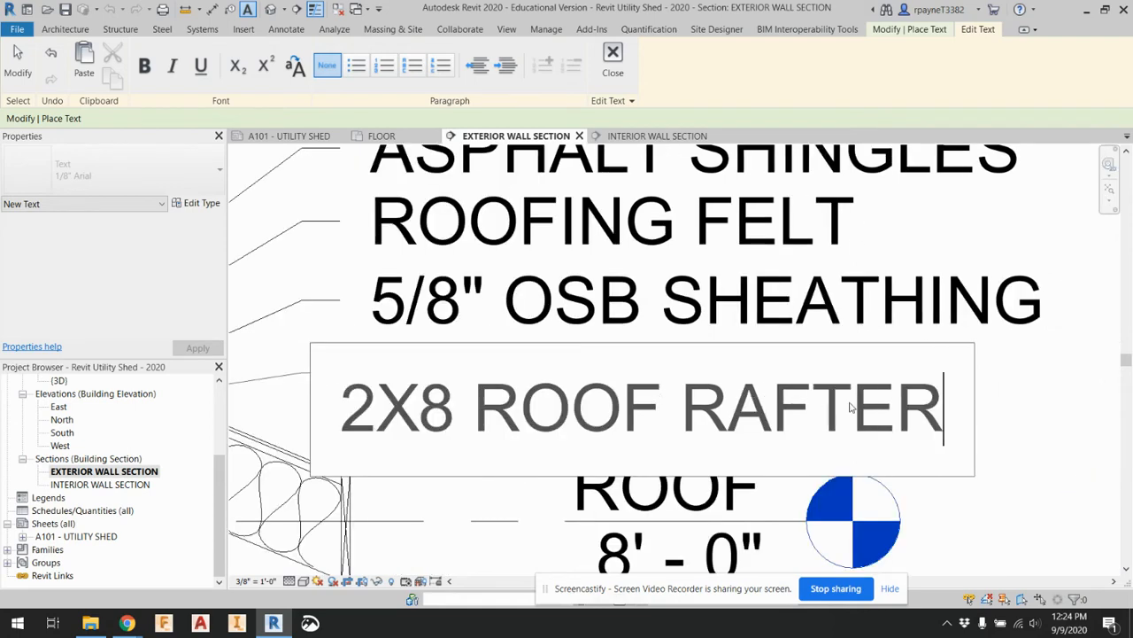
{"action": "left_click", "coordinate": [1012, 423]}
{"action": "scroll", "coordinate": [1009, 399], "scroll_direction": "down", "scroll_amount": 5}
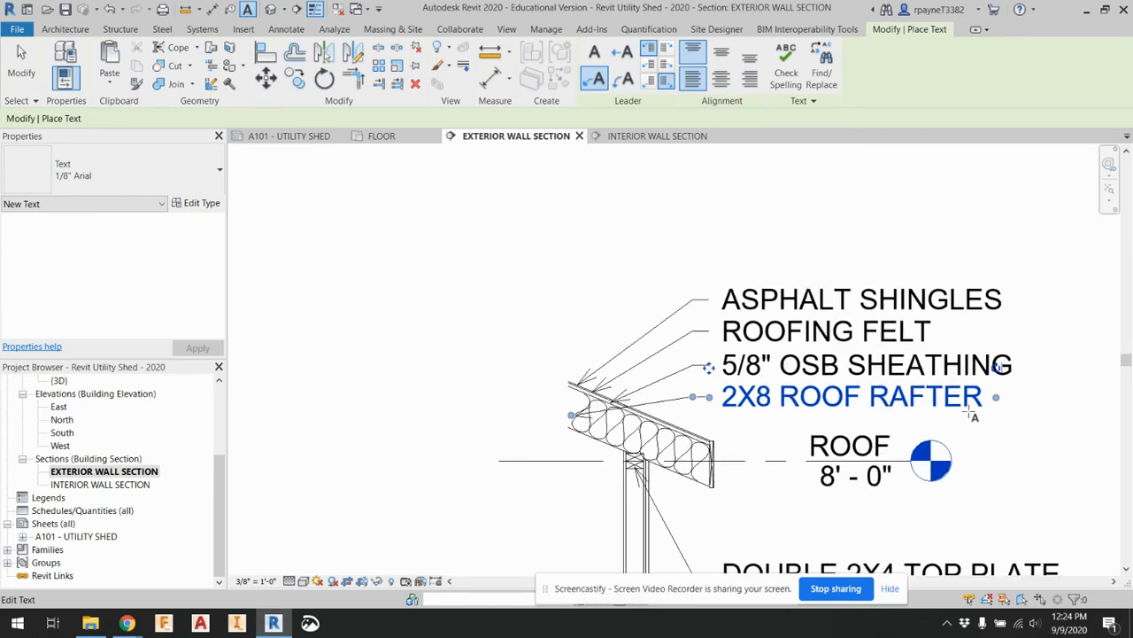
Add a leader note reading R19 BATT INSULATION below the roof rafter note, pointing at the batting inside the roof
{"action": "scroll", "coordinate": [689, 430], "scroll_direction": "up", "scroll_amount": 4}
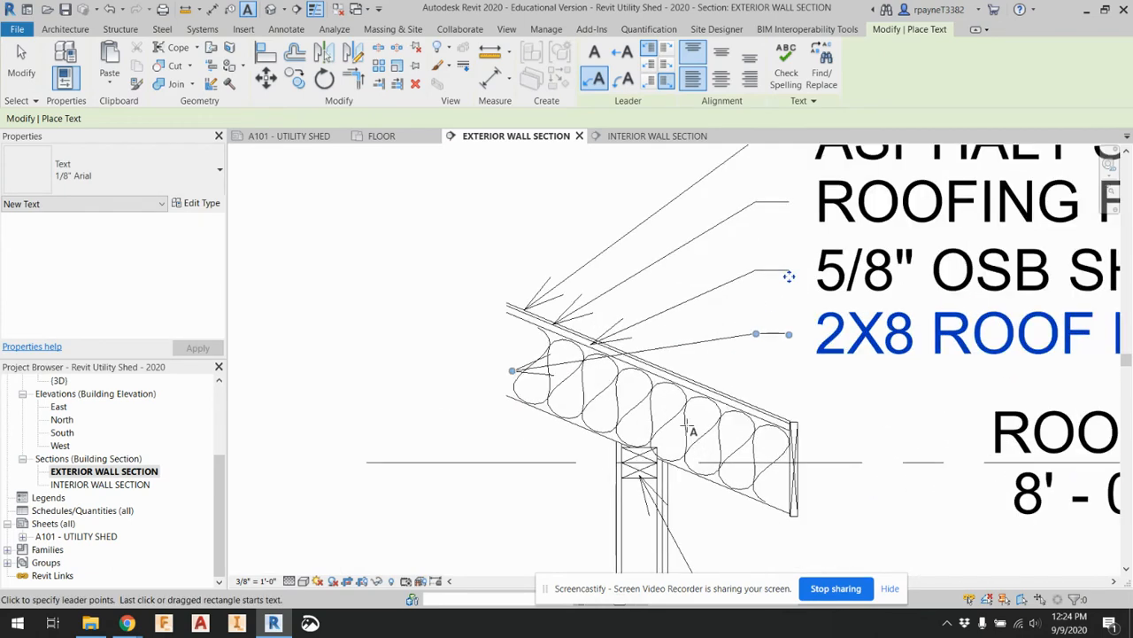
{"action": "left_click", "coordinate": [632, 417]}
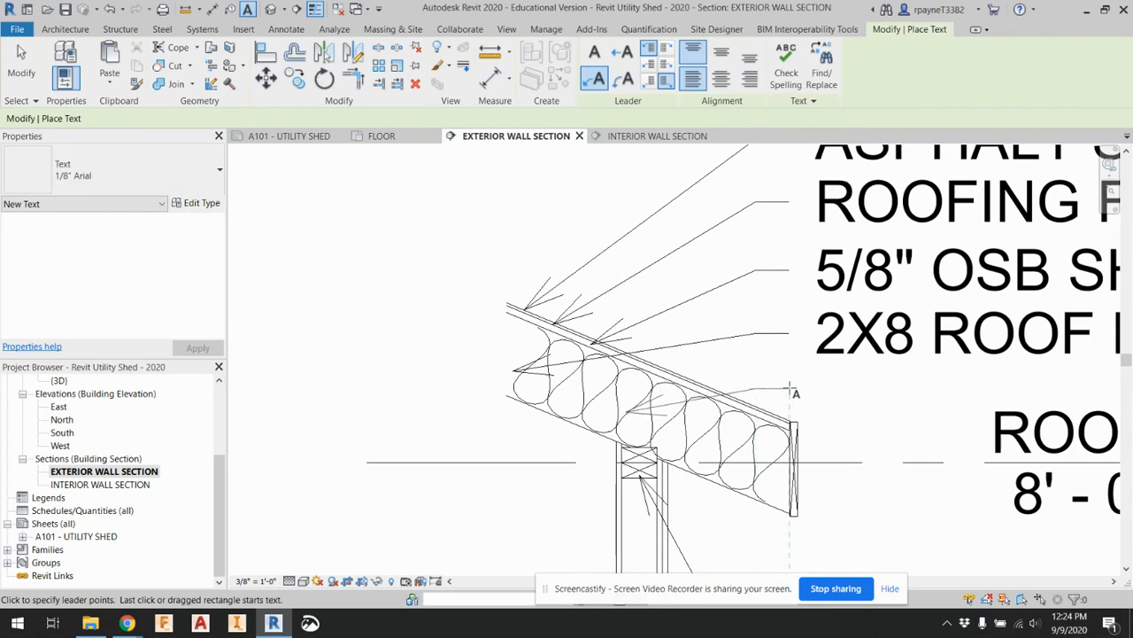
{"action": "left_click", "coordinate": [789, 388]}
{"action": "type", "text": "R"}
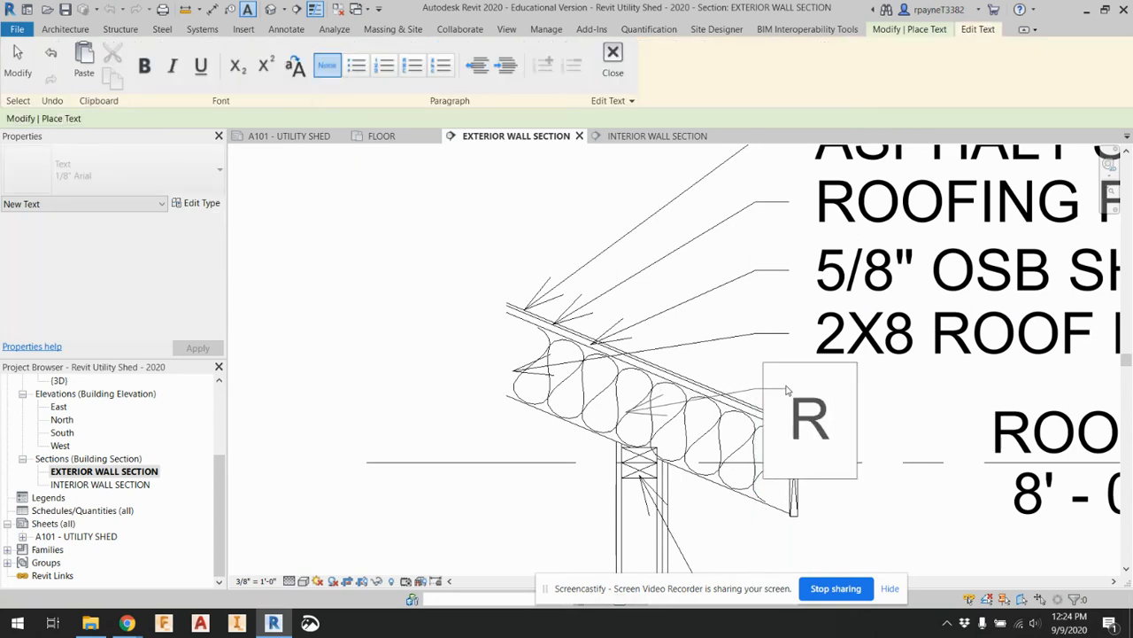
{"action": "type", "text": "19 BATT INS"}
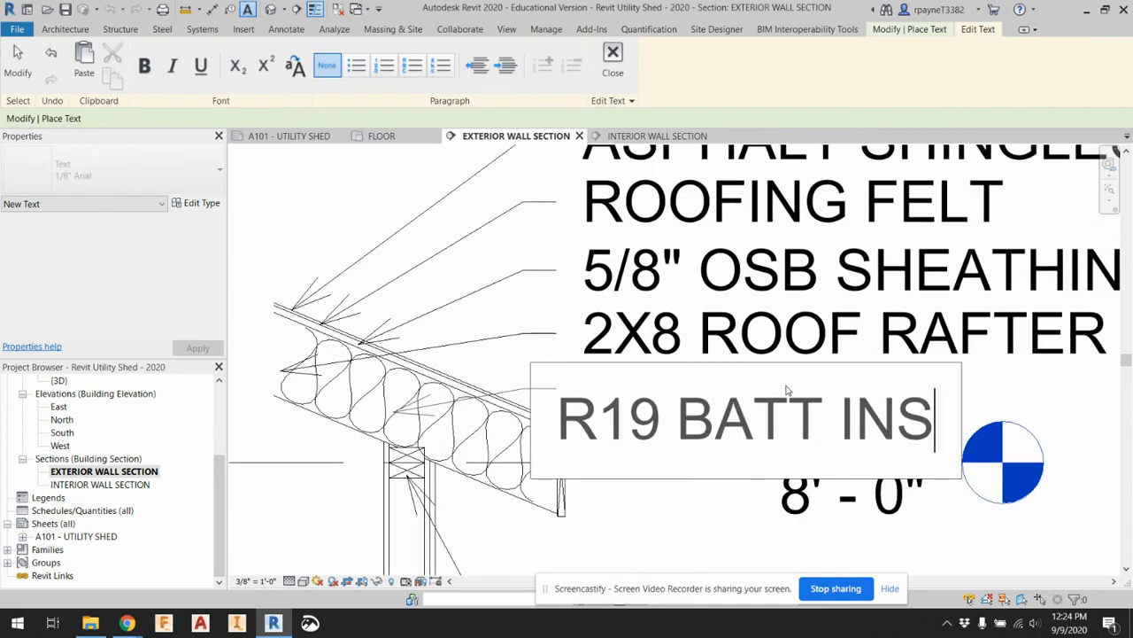
{"action": "type", "text": "ULATION"}
{"action": "left_click", "coordinate": [1024, 441]}
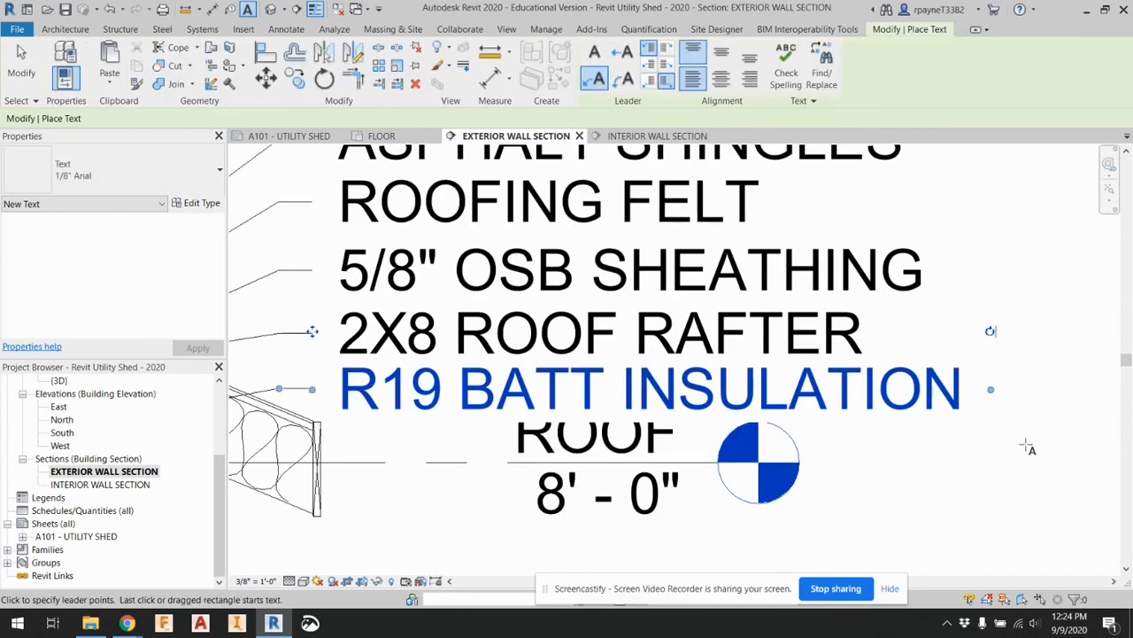
{"action": "scroll", "coordinate": [1010, 445], "scroll_direction": "down", "scroll_amount": 3}
{"action": "key", "text": "Escape"}
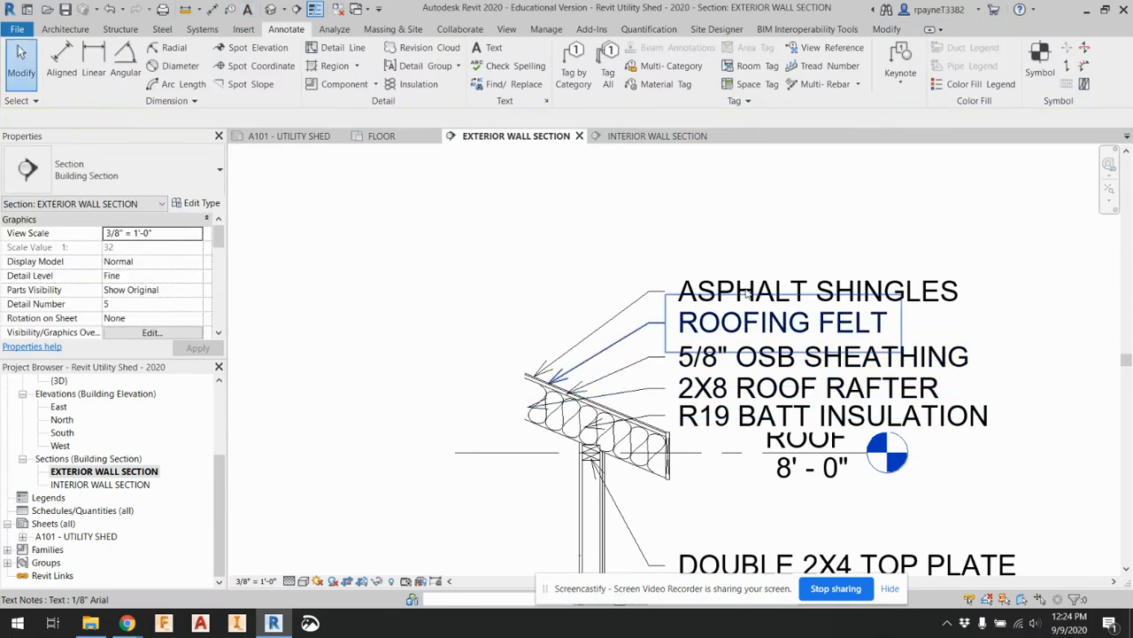
Move the ASPHALT SHINGLES note slightly higher above the other roof notes and check its fit on sheet A101 - UTILITY SHED
{"action": "left_click", "coordinate": [698, 284]}
{"action": "left_click_drag", "start_coordinate": [666, 263], "coordinate": [666, 239]}
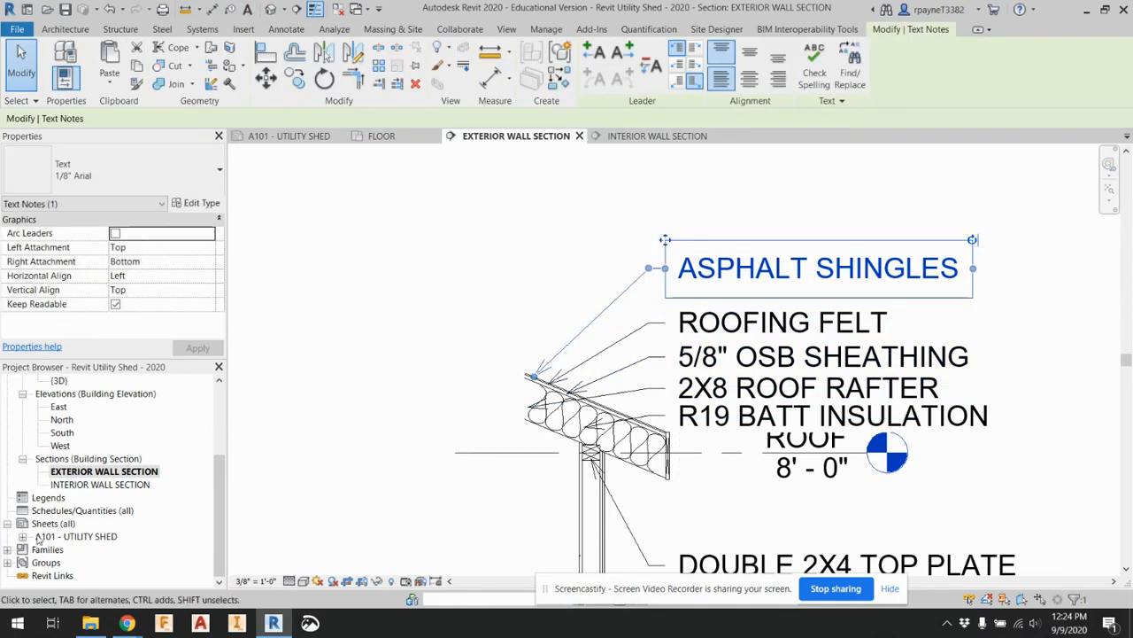
{"action": "double_click", "coordinate": [76, 536]}
{"action": "scroll", "coordinate": [698, 186], "scroll_direction": "up", "scroll_amount": 4}
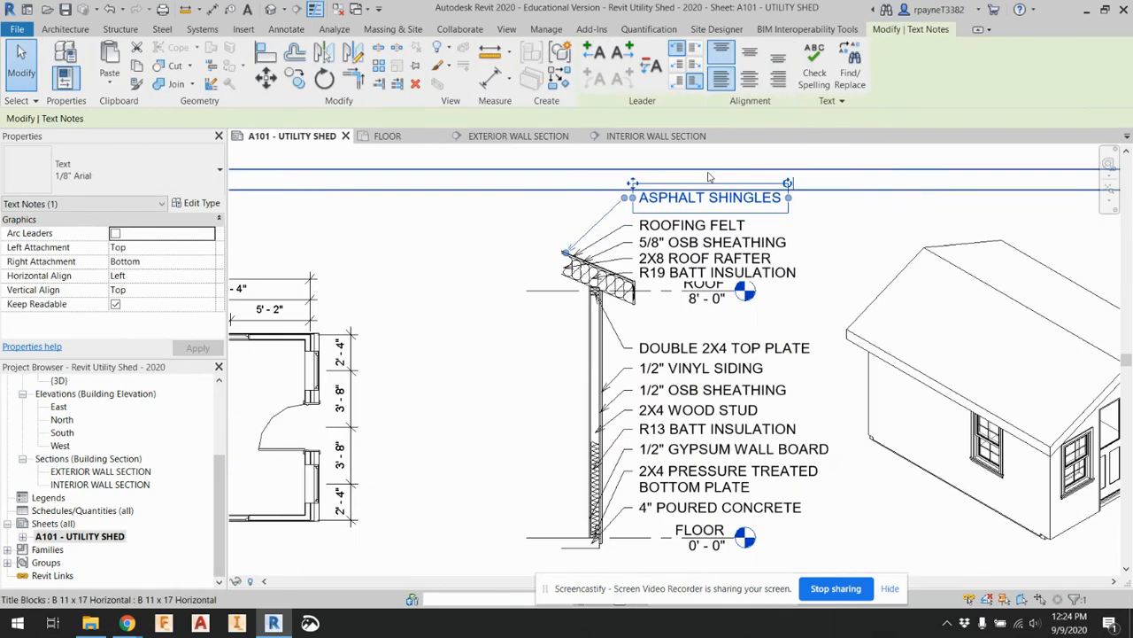
In the EXTERIOR WALL SECTION view, move the ROOFING FELT and 5/8" OSB SHEATHING notes up, stacking them evenly beneath the asphalt shingles note
{"action": "double_click", "coordinate": [68, 471]}
{"action": "left_click", "coordinate": [709, 356]}
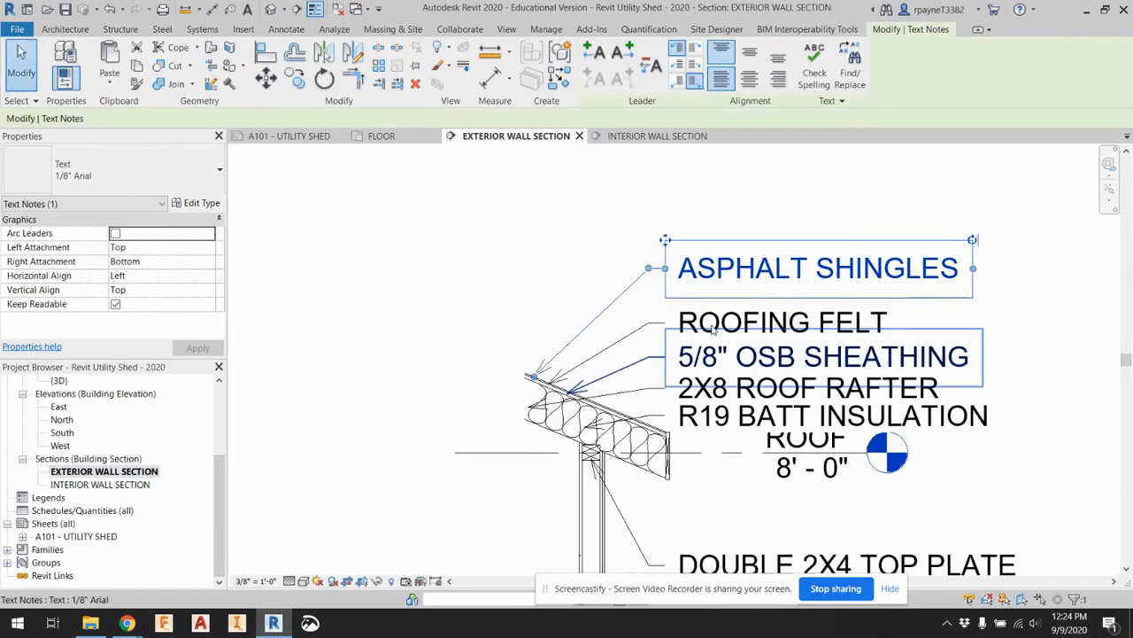
{"action": "left_click", "coordinate": [704, 320]}
{"action": "left_click_drag", "start_coordinate": [664, 295], "coordinate": [666, 273], "text": "ctrl"}
{"action": "left_click", "coordinate": [701, 361]}
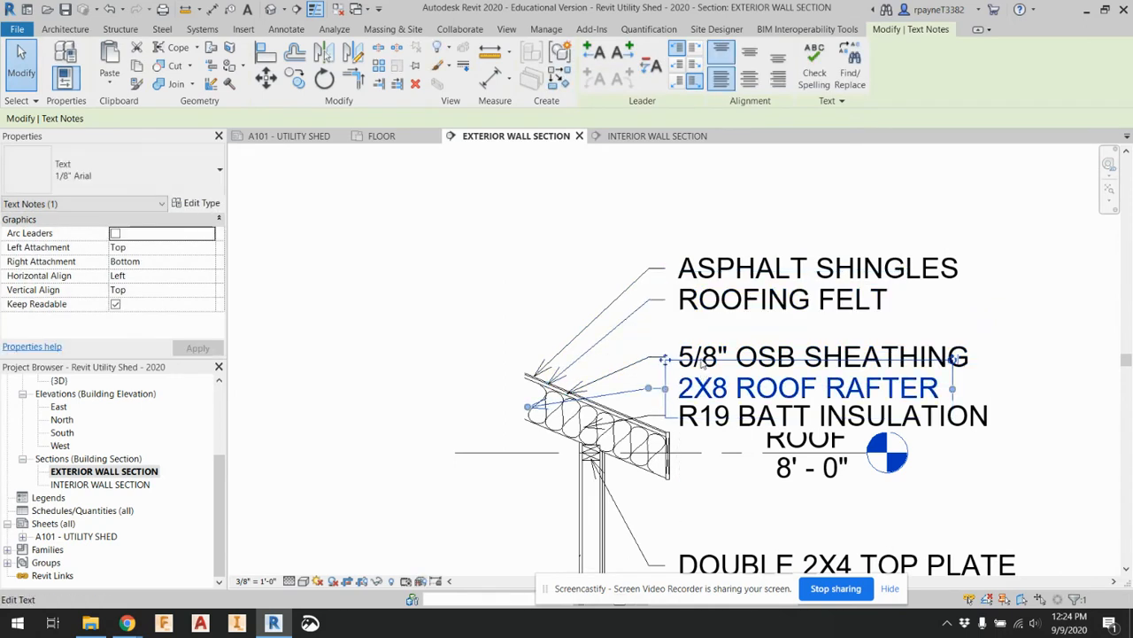
{"action": "left_click", "coordinate": [699, 358]}
{"action": "left_click", "coordinate": [719, 343]}
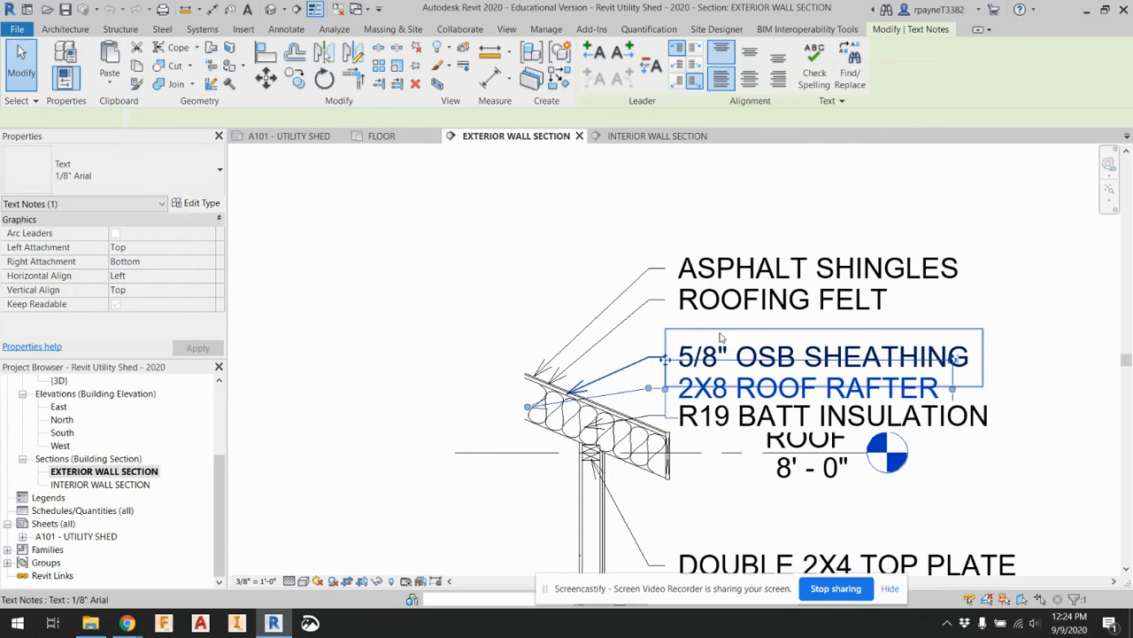
{"action": "left_click", "coordinate": [1030, 324]}
{"action": "left_click", "coordinate": [962, 349]}
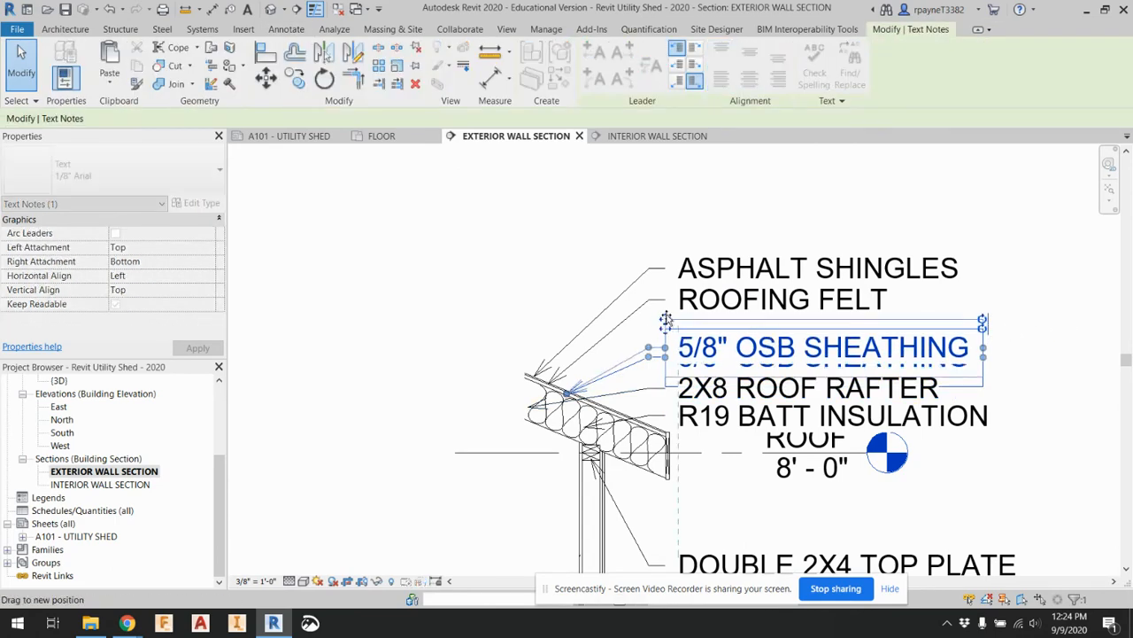
{"action": "left_click_drag", "start_coordinate": [666, 329], "coordinate": [666, 302], "text": "ctrl"}
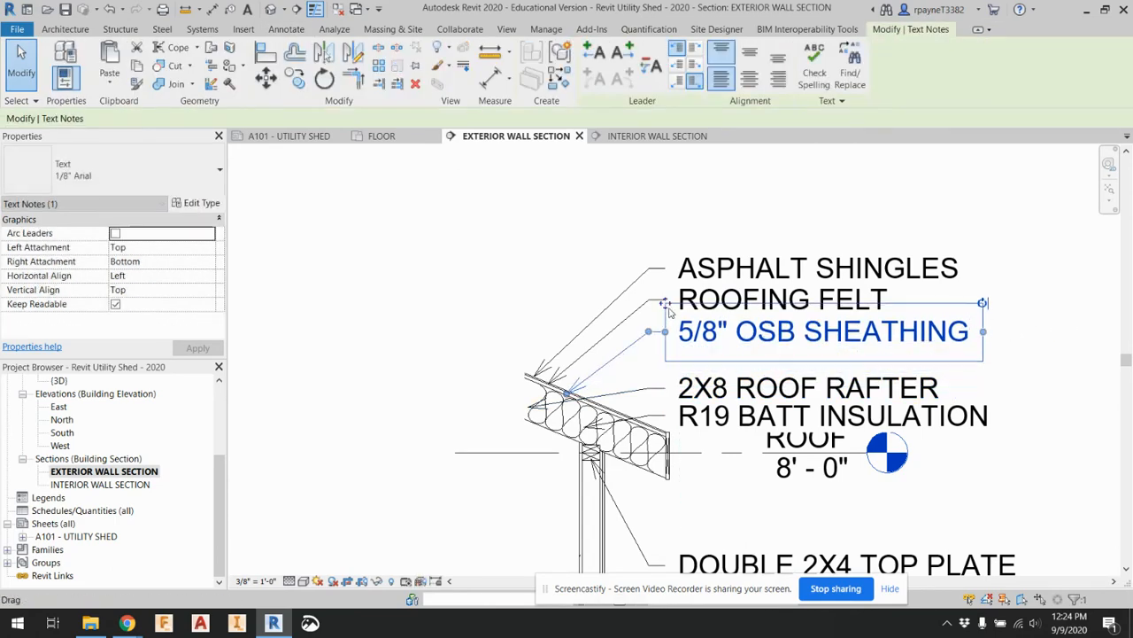
Move the 2X8 ROOF RAFTER and R19 BATT INSULATION notes up beneath the OSB sheathing note, clear of the ROOF level label
{"action": "left_click", "coordinate": [700, 386]}
{"action": "left_click_drag", "start_coordinate": [666, 361], "coordinate": [667, 333], "text": "ctrl"}
{"action": "left_click", "coordinate": [709, 415]}
{"action": "left_click_drag", "start_coordinate": [666, 390], "coordinate": [667, 365], "text": "ctrl"}
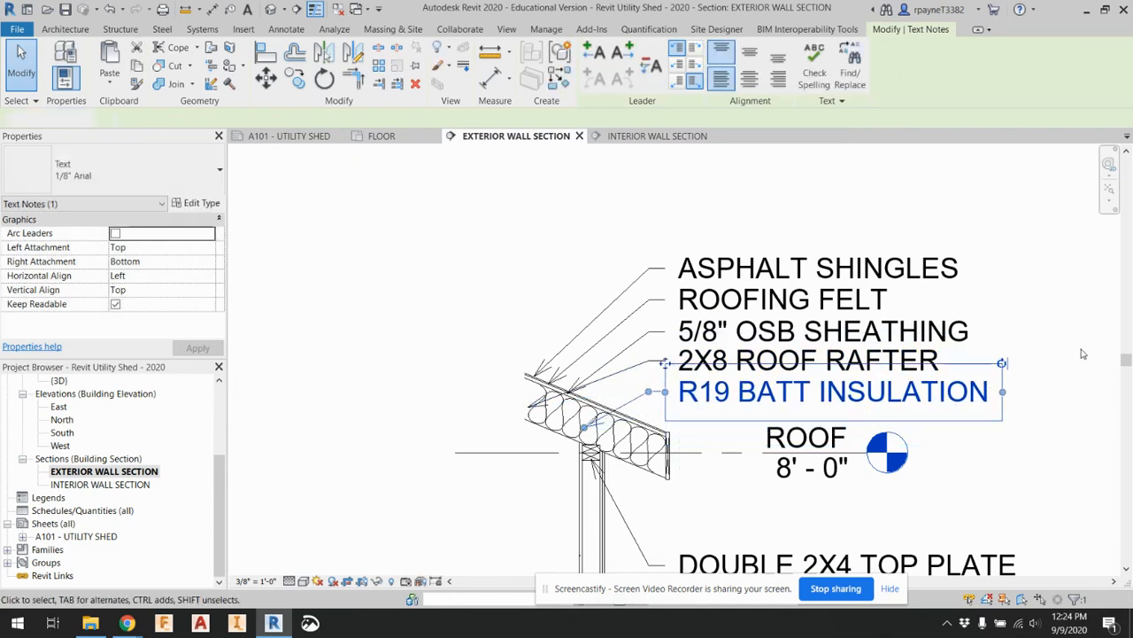
{"action": "key", "text": "Escape"}
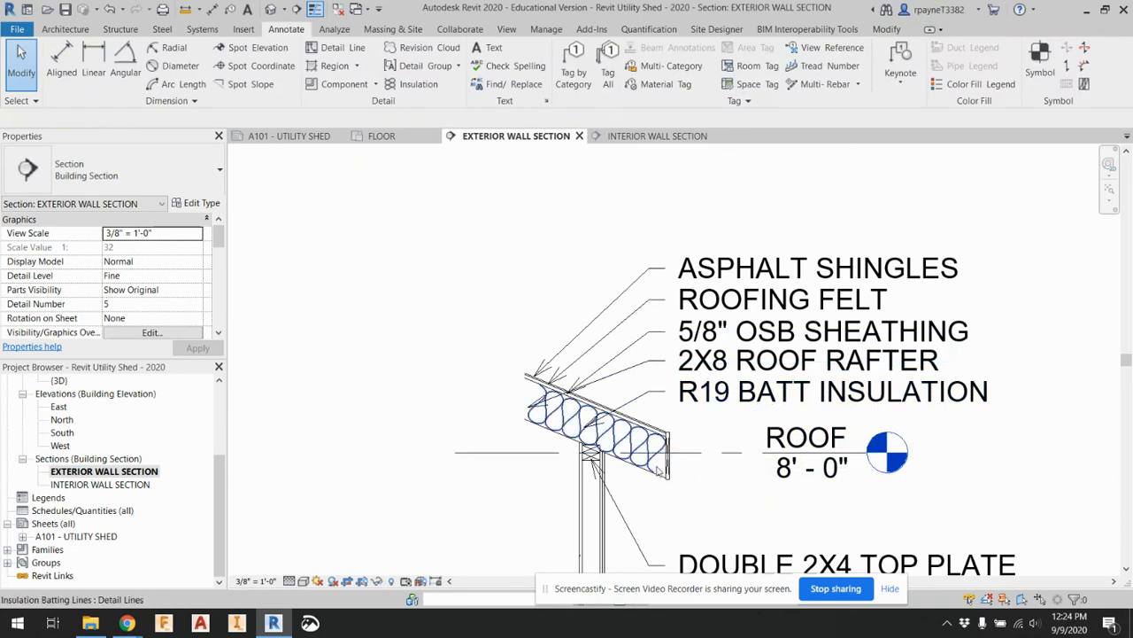
Add a leader note reading 1X8 FACIA BOARD below the ROOF level label, pointing at the board on the roof's eave end
{"action": "scroll", "coordinate": [659, 486], "scroll_direction": "up", "scroll_amount": 2}
{"action": "scroll", "coordinate": [658, 486], "scroll_direction": "up", "scroll_amount": 3}
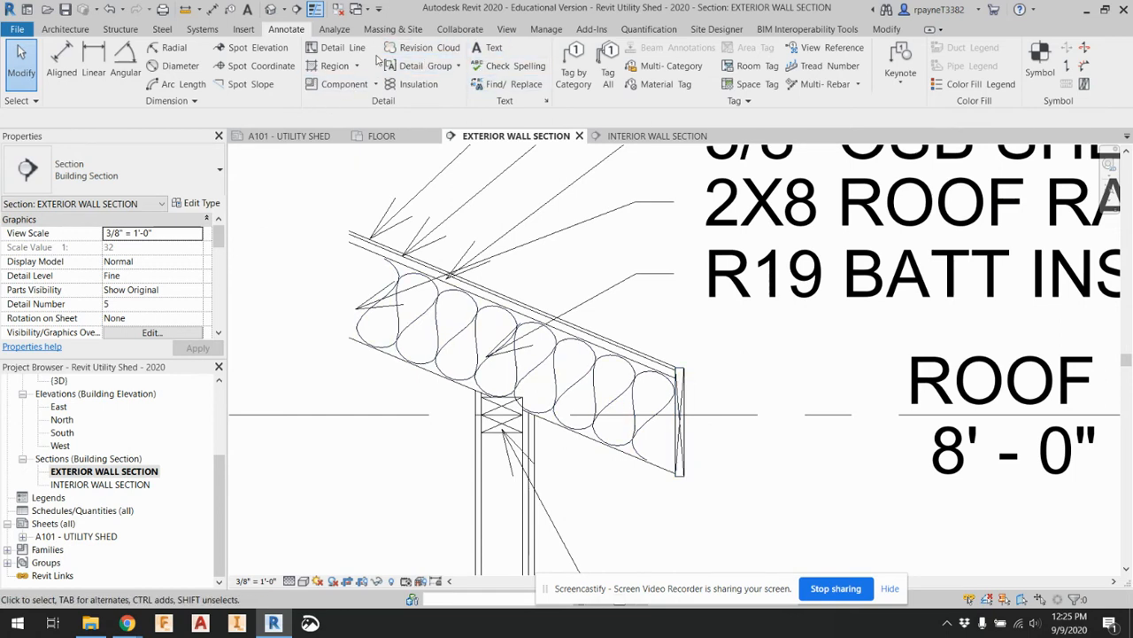
{"action": "left_click", "coordinate": [489, 50]}
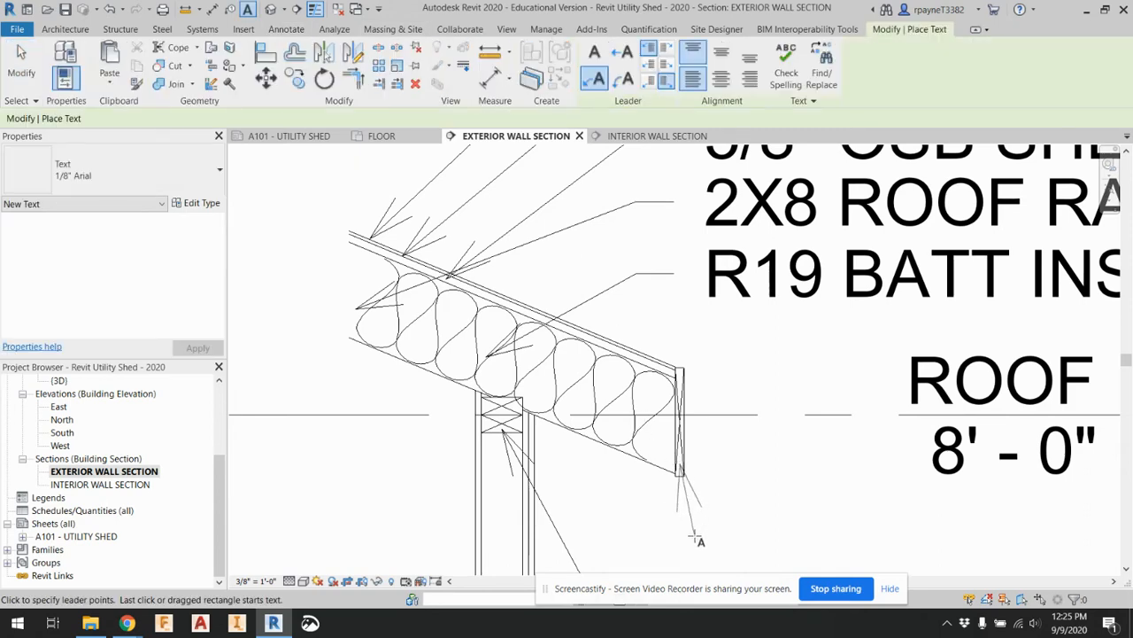
{"action": "middle_click_drag", "start_coordinate": [696, 534], "coordinate": [639, 383]}
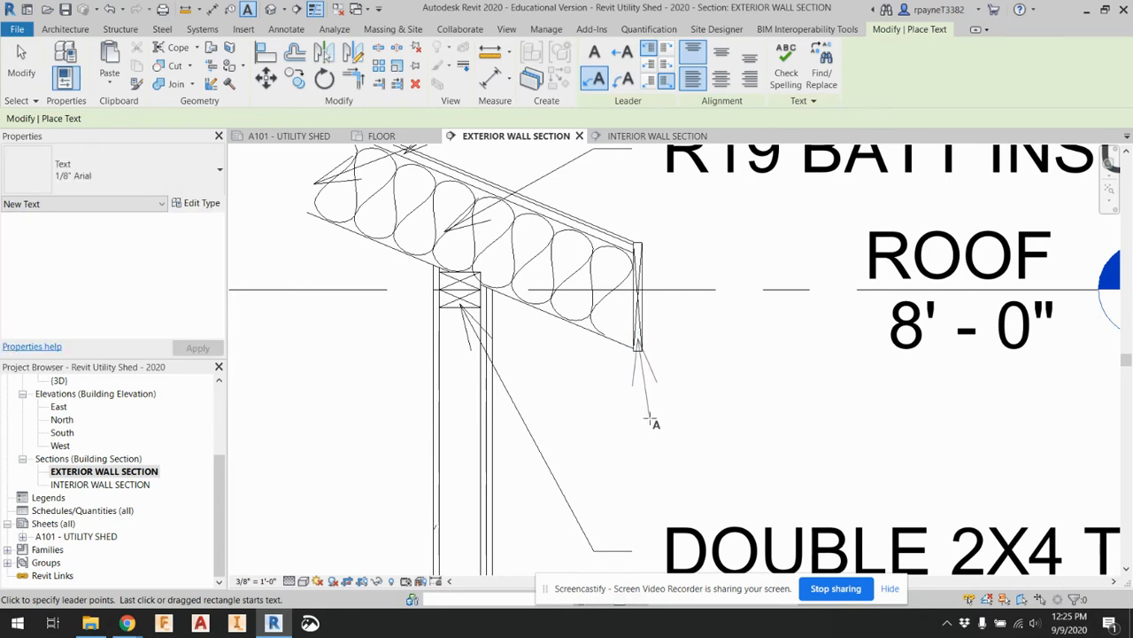
{"action": "scroll", "coordinate": [651, 420], "scroll_direction": "down", "scroll_amount": 1}
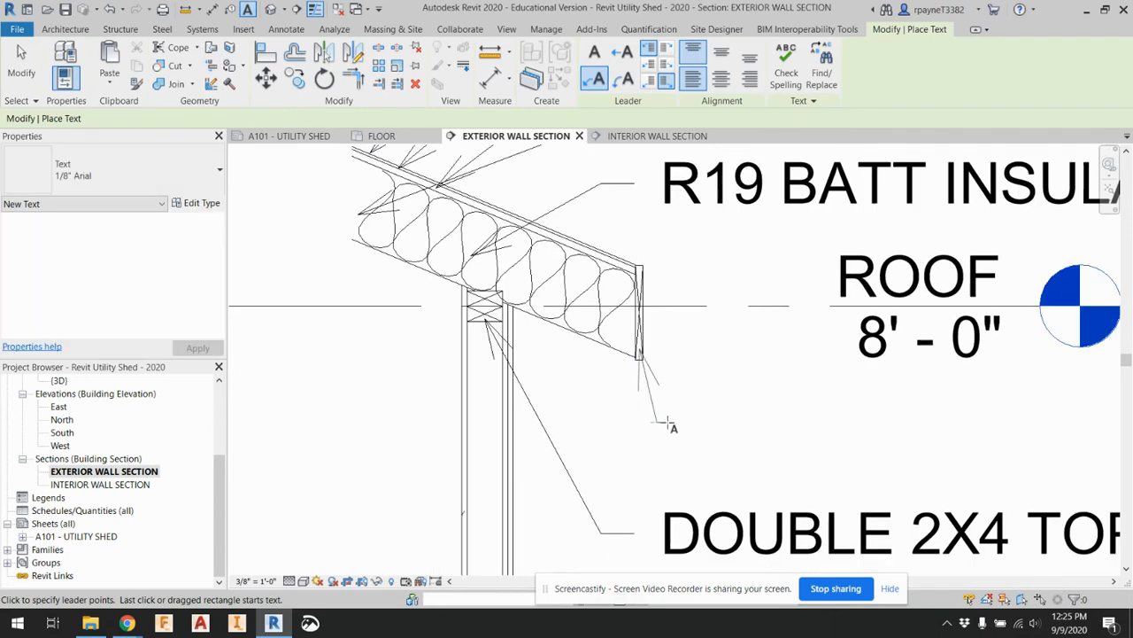
{"action": "left_click", "coordinate": [674, 427]}
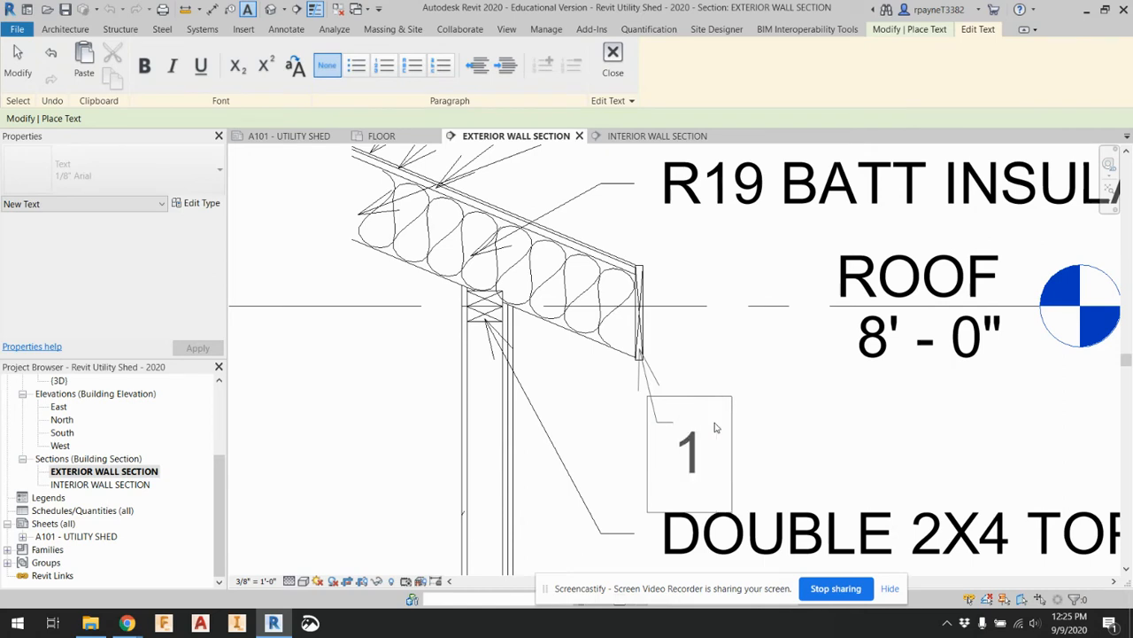
{"action": "type", "text": "X8"}
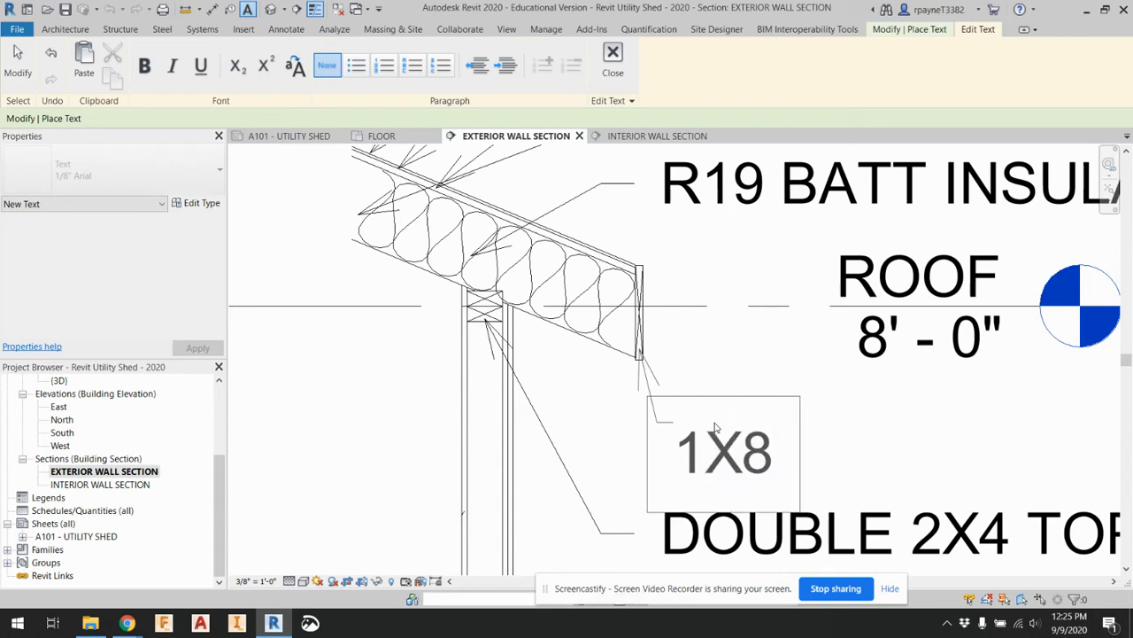
{"action": "type", "text": " FAC"}
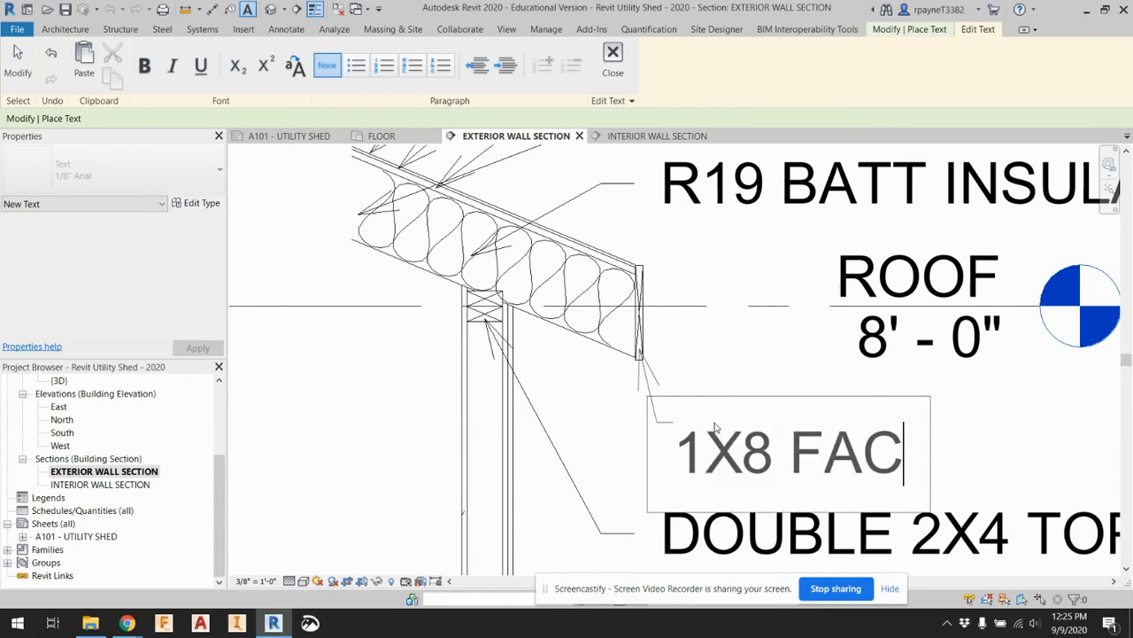
{"action": "type", "text": "IA BOARD"}
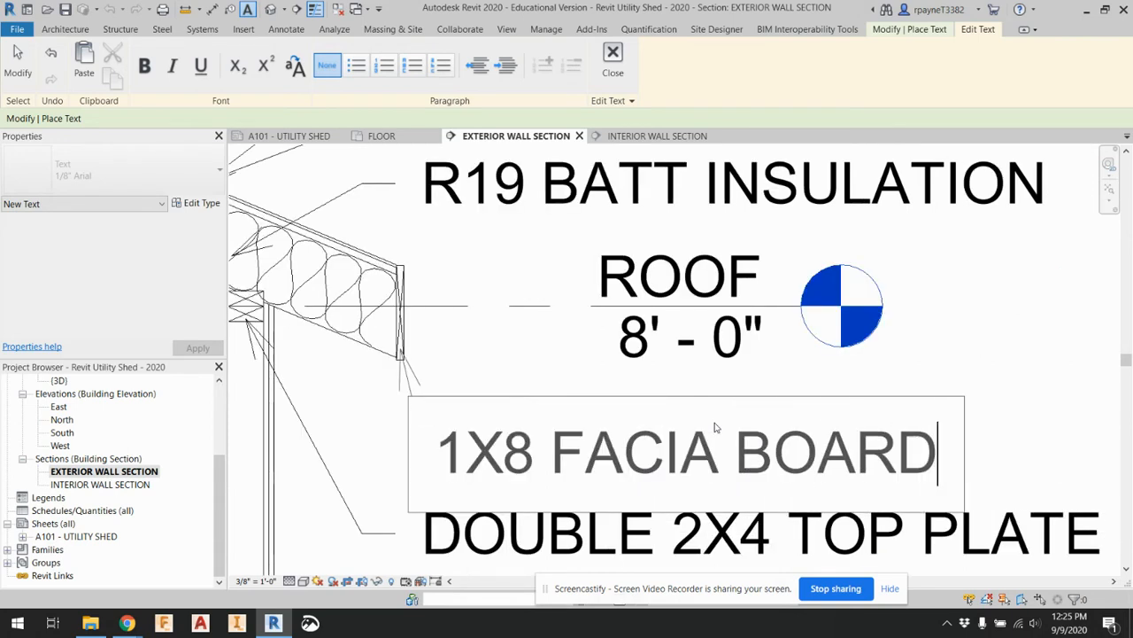
{"action": "left_click", "coordinate": [955, 379]}
{"action": "scroll", "coordinate": [960, 394], "scroll_direction": "down", "scroll_amount": 3}
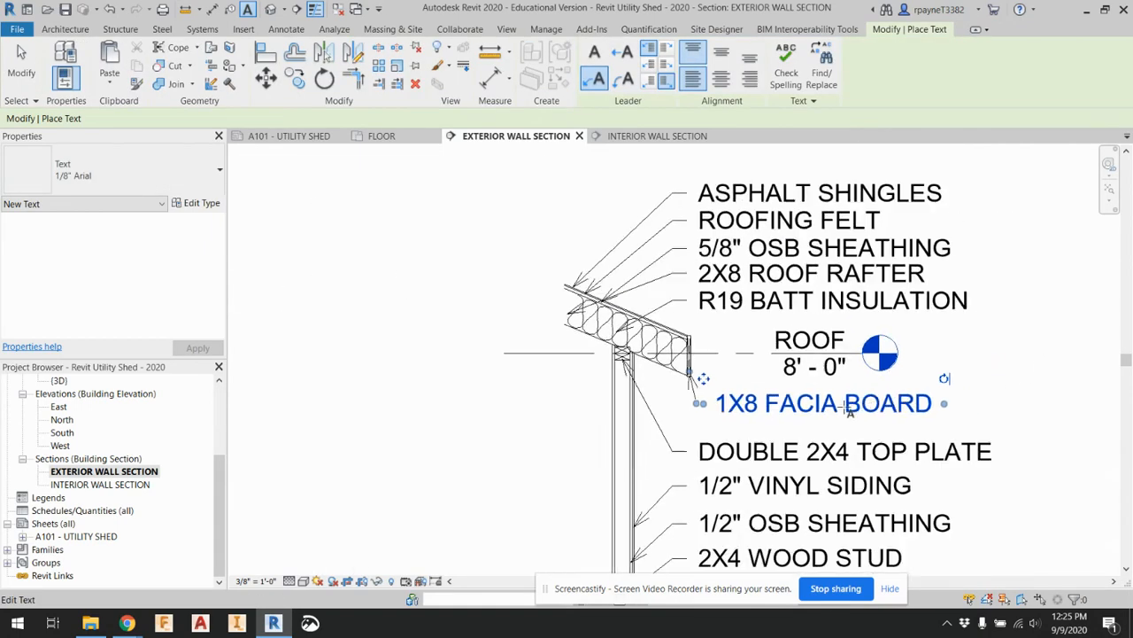
{"action": "scroll", "coordinate": [711, 409], "scroll_direction": "down", "scroll_amount": 4}
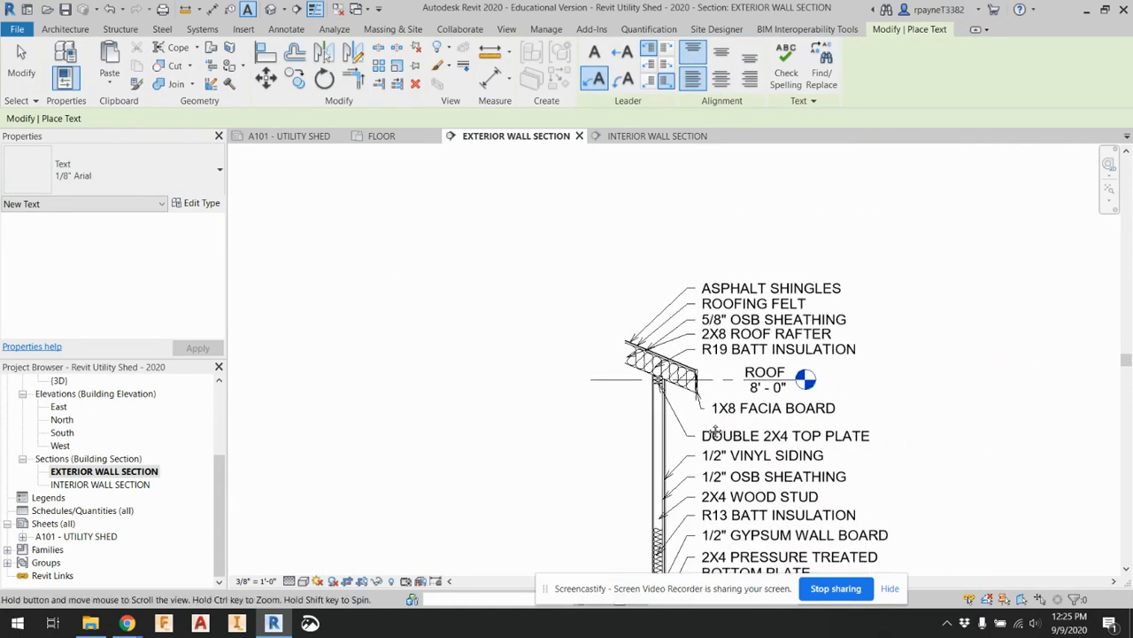
{"action": "scroll", "coordinate": [656, 413], "scroll_direction": "up", "scroll_amount": 3}
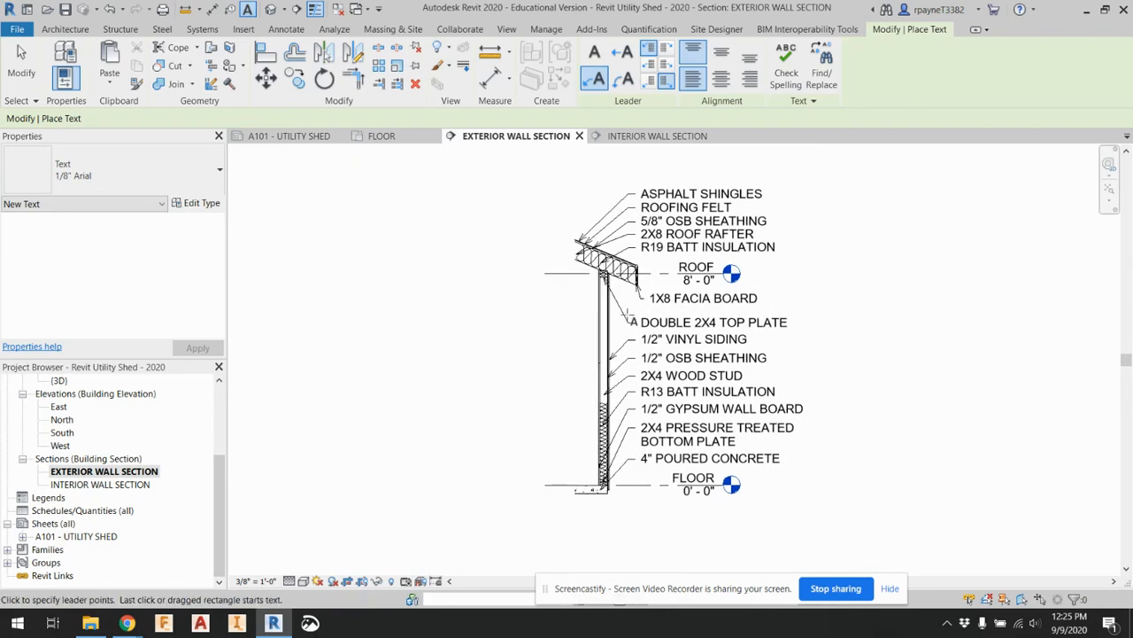
In the INTERIOR WALL SECTION view, place a flat 2x4 Nominal Cut Lumber-Section as the bottom plate on the FLOOR level, inside the wall
{"action": "double_click", "coordinate": [118, 487]}
{"action": "scroll", "coordinate": [689, 477], "scroll_direction": "up", "scroll_amount": 4}
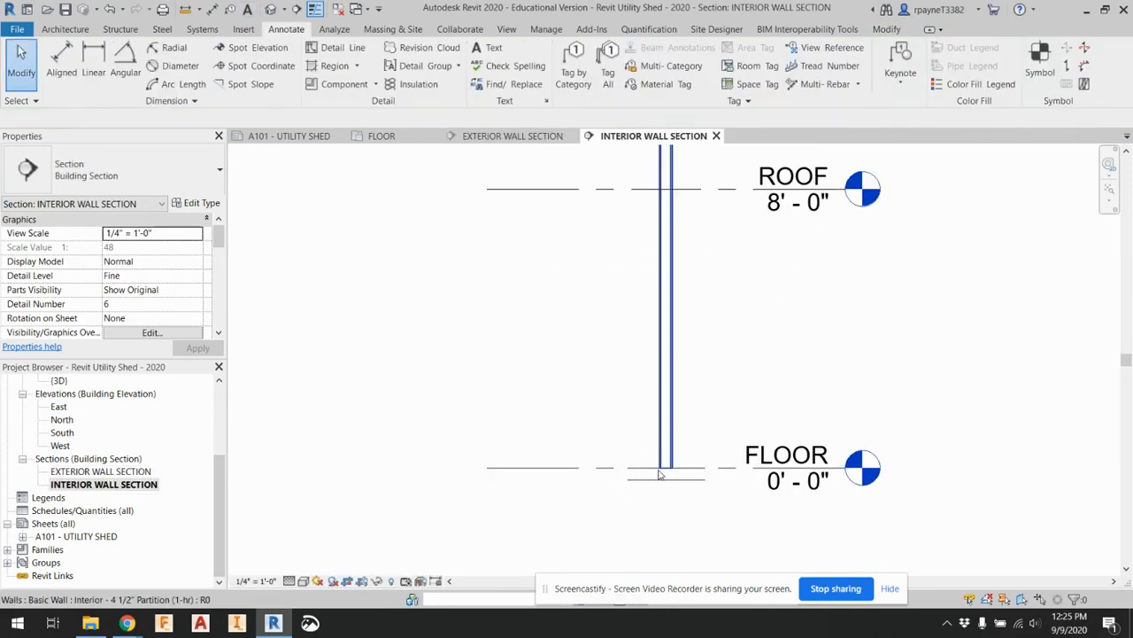
{"action": "scroll", "coordinate": [682, 473], "scroll_direction": "up", "scroll_amount": 3}
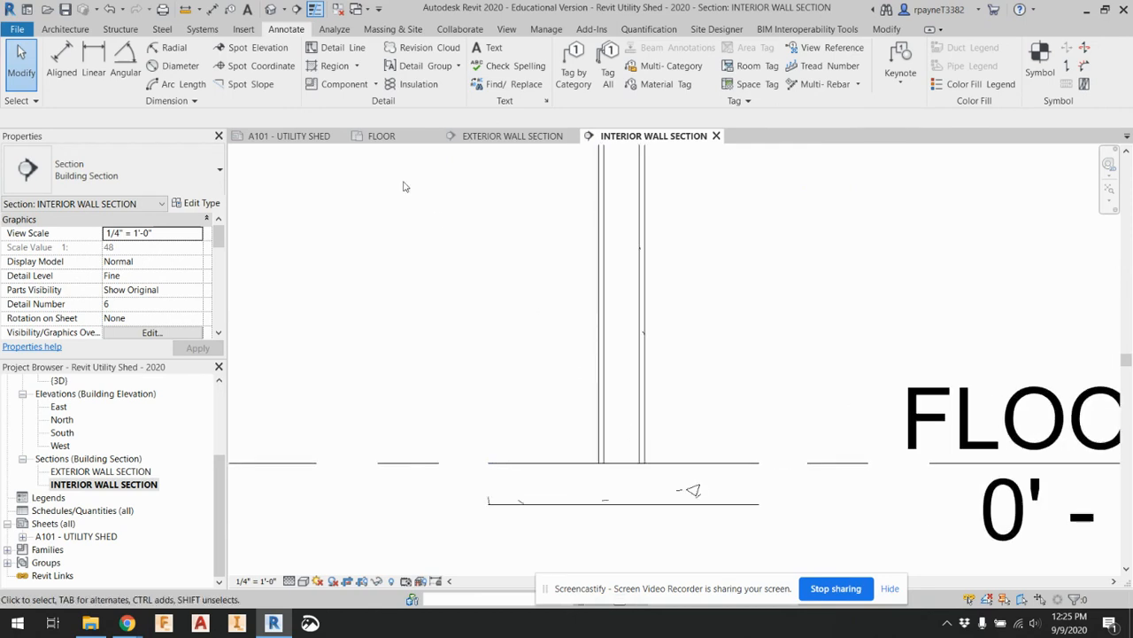
{"action": "left_click", "coordinate": [335, 85]}
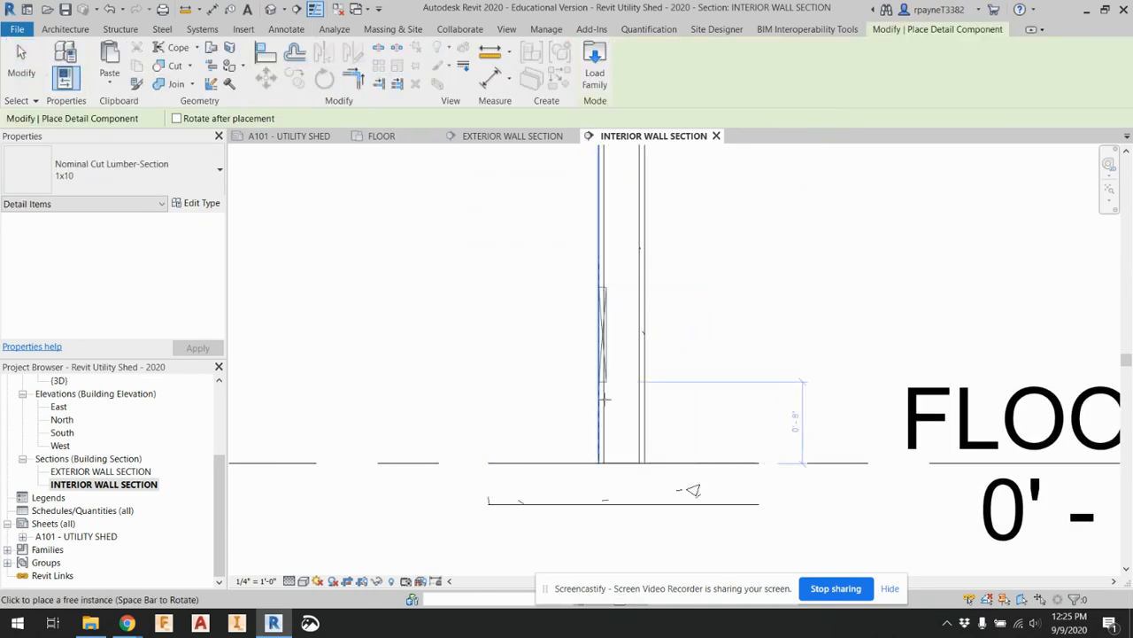
{"action": "left_click", "coordinate": [124, 170]}
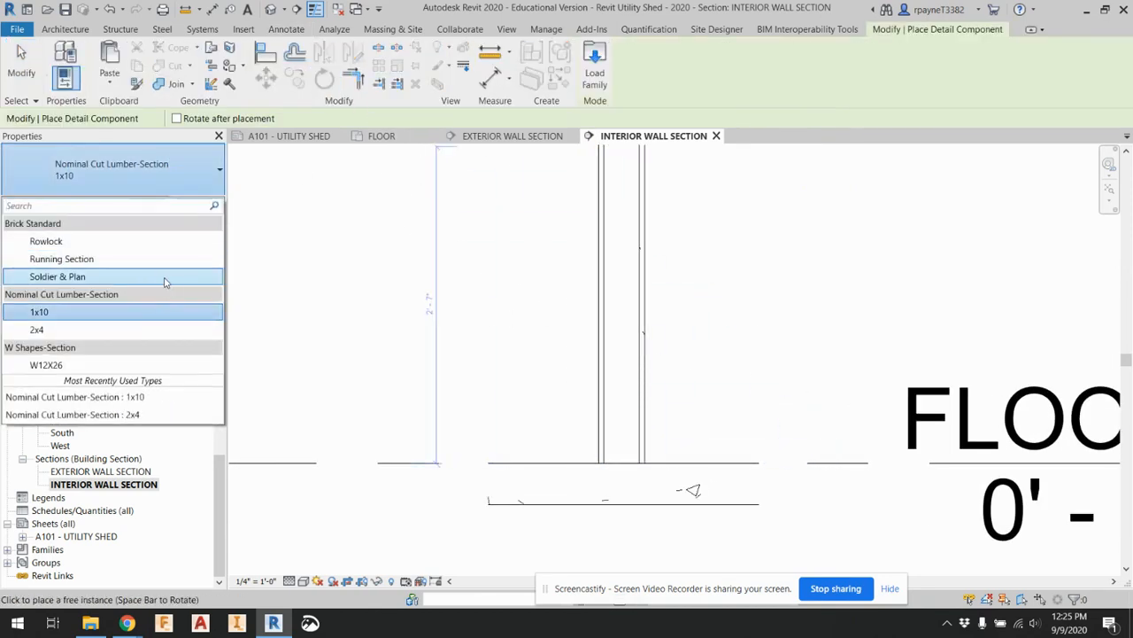
{"action": "left_click", "coordinate": [149, 335]}
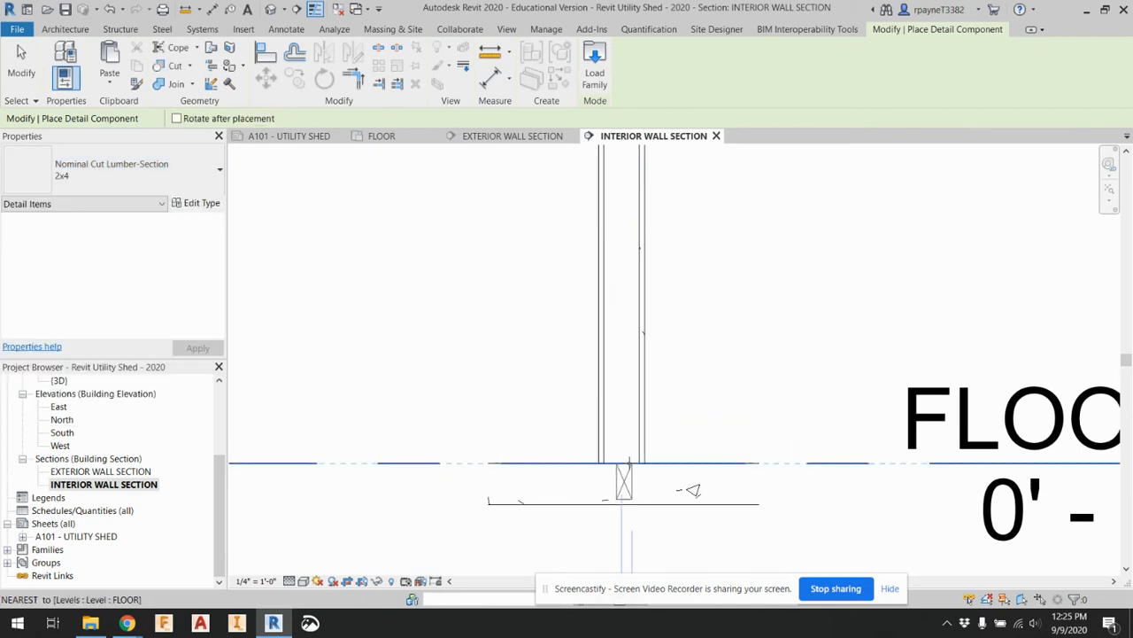
{"action": "scroll", "coordinate": [638, 463], "scroll_direction": "up", "scroll_amount": 2}
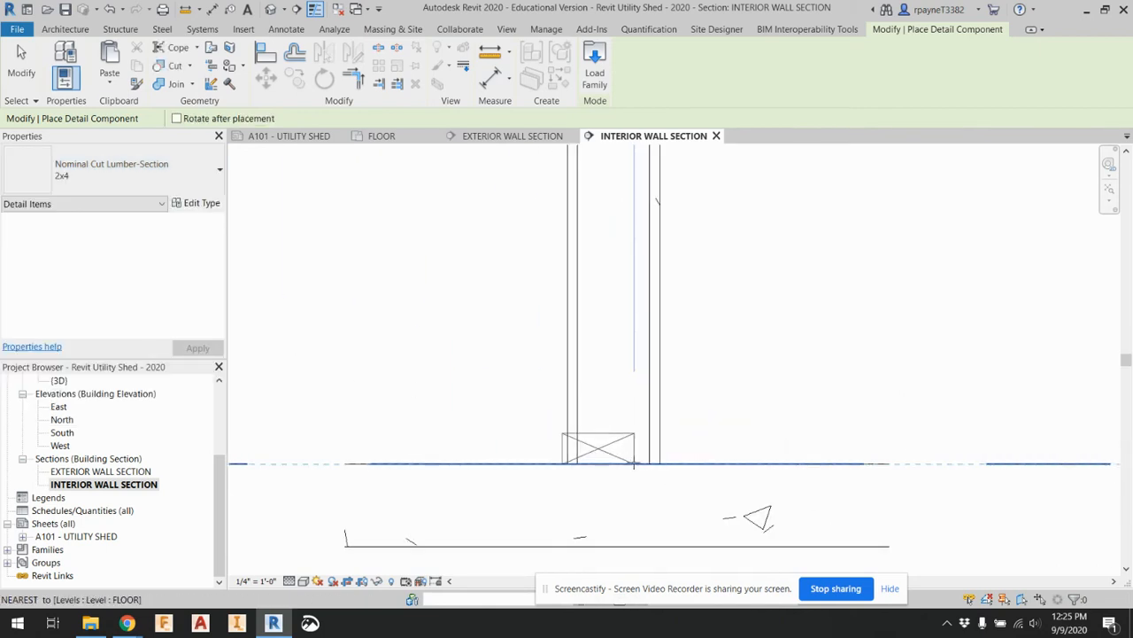
{"action": "scroll", "coordinate": [648, 460], "scroll_direction": "down", "scroll_amount": 3}
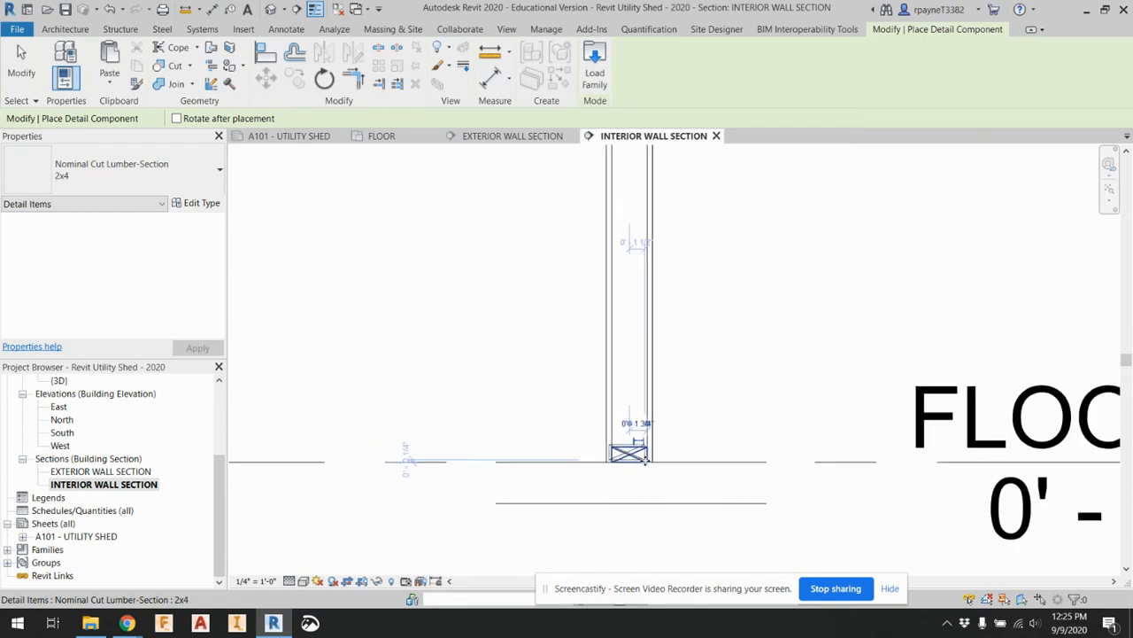
Check how the double top plate sits at the ROOF level in the EXTERIOR WALL SECTION view, and return to INTERIOR WALL SECTION
{"action": "middle_click_drag", "start_coordinate": [634, 256], "coordinate": [616, 461]}
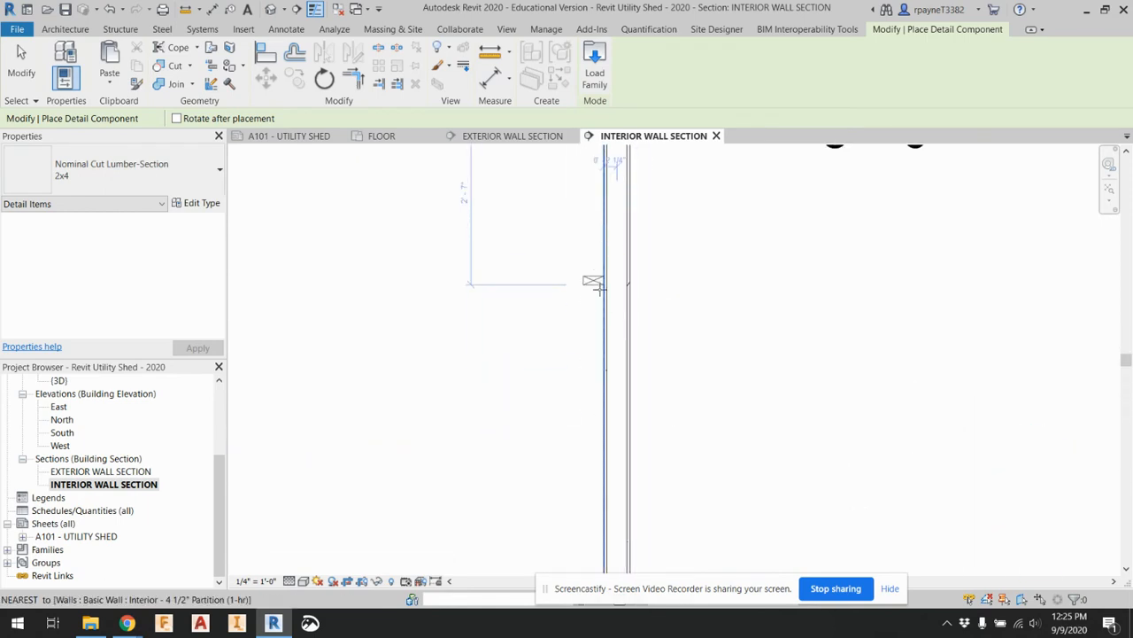
{"action": "middle_click_drag", "start_coordinate": [600, 288], "coordinate": [610, 474]}
{"action": "scroll", "coordinate": [615, 316], "scroll_direction": "up", "scroll_amount": 4}
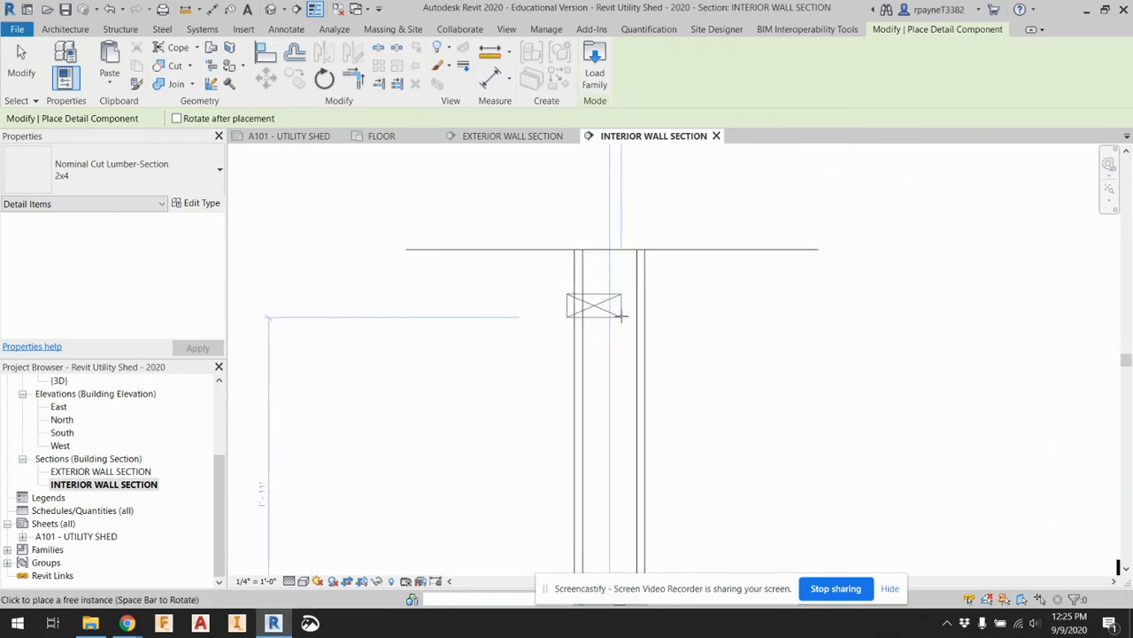
{"action": "scroll", "coordinate": [634, 275], "scroll_direction": "down", "scroll_amount": 4}
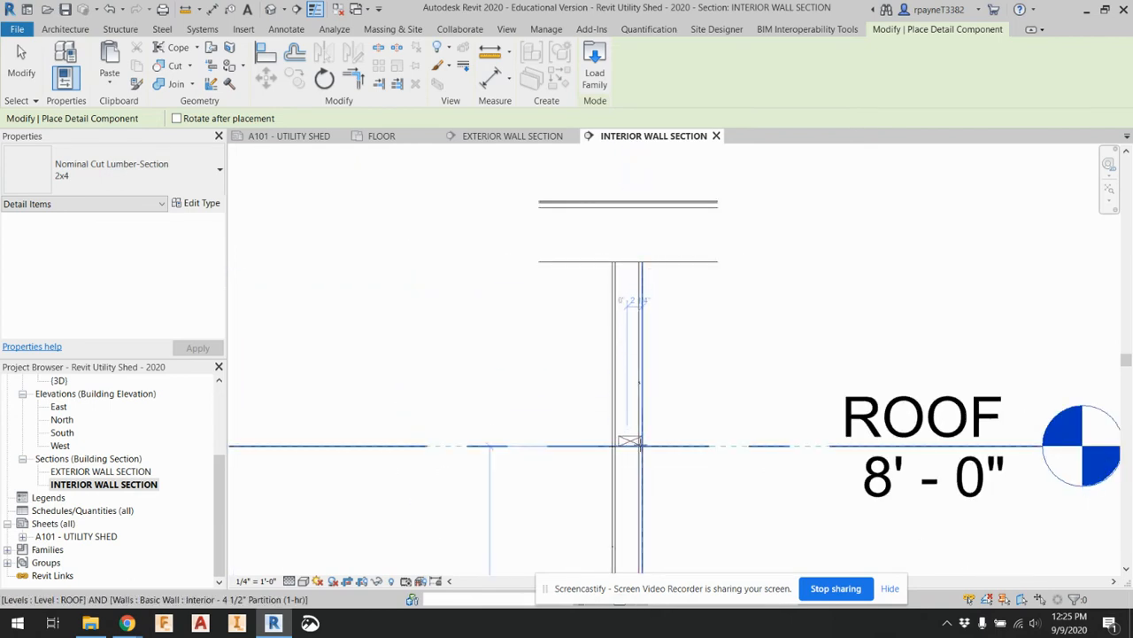
{"action": "scroll", "coordinate": [636, 443], "scroll_direction": "up", "scroll_amount": 3}
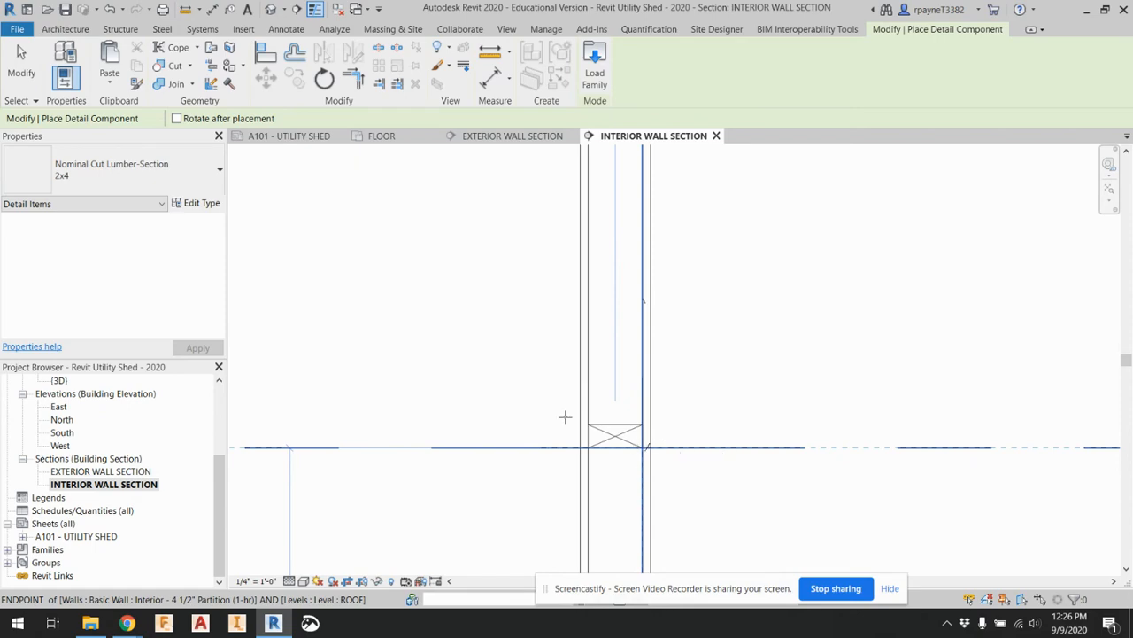
{"action": "double_click", "coordinate": [133, 473]}
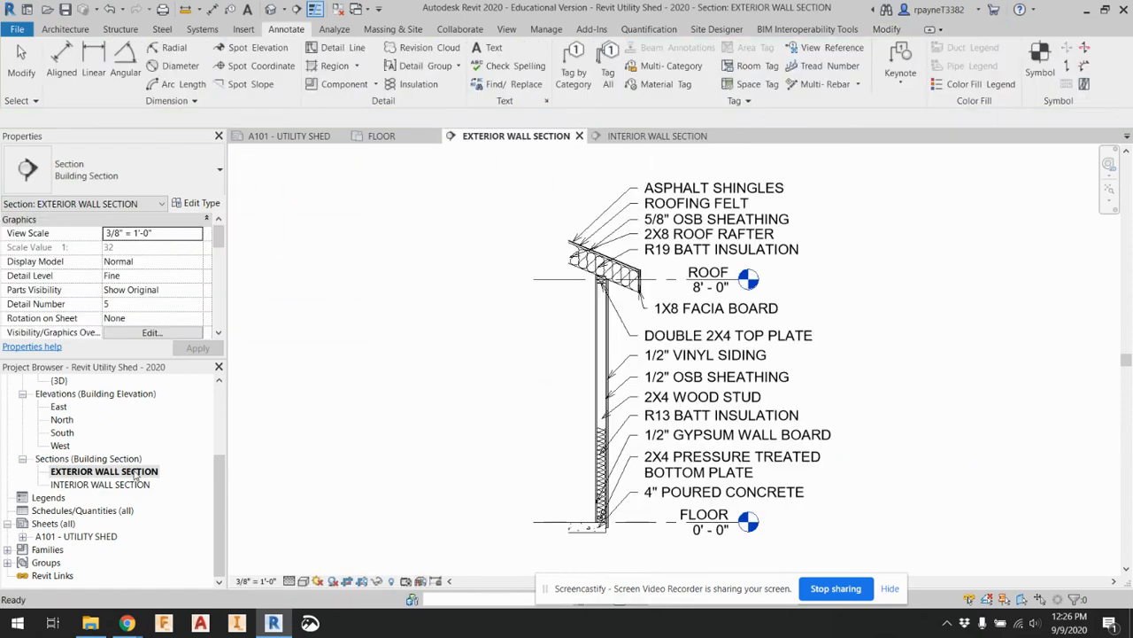
{"action": "scroll", "coordinate": [717, 199], "scroll_direction": "up", "scroll_amount": 5}
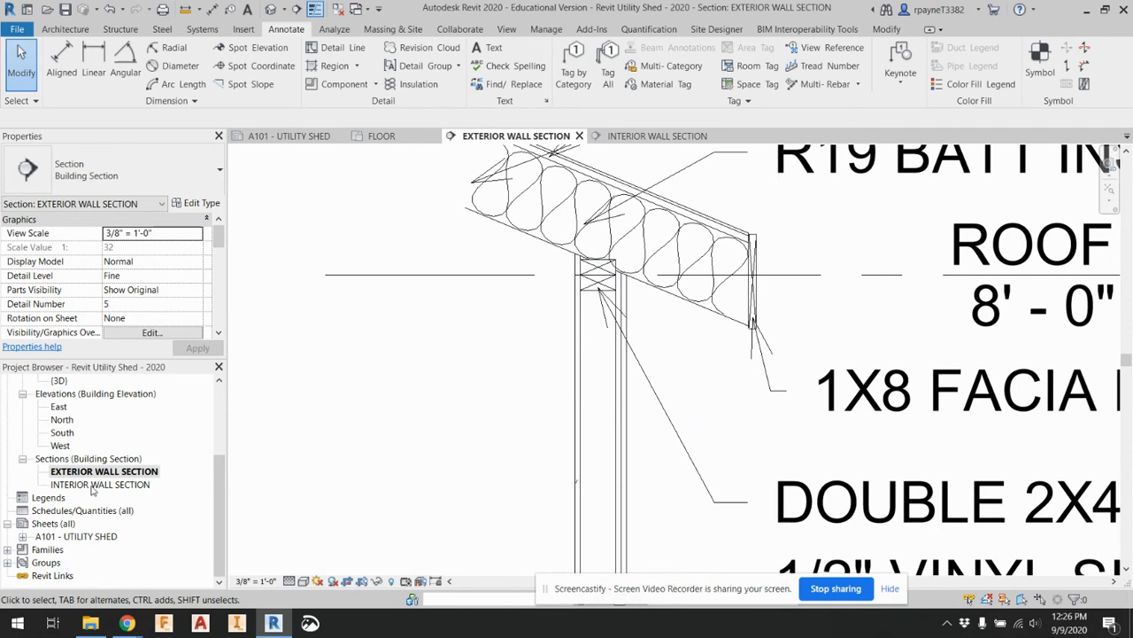
{"action": "double_click", "coordinate": [97, 484]}
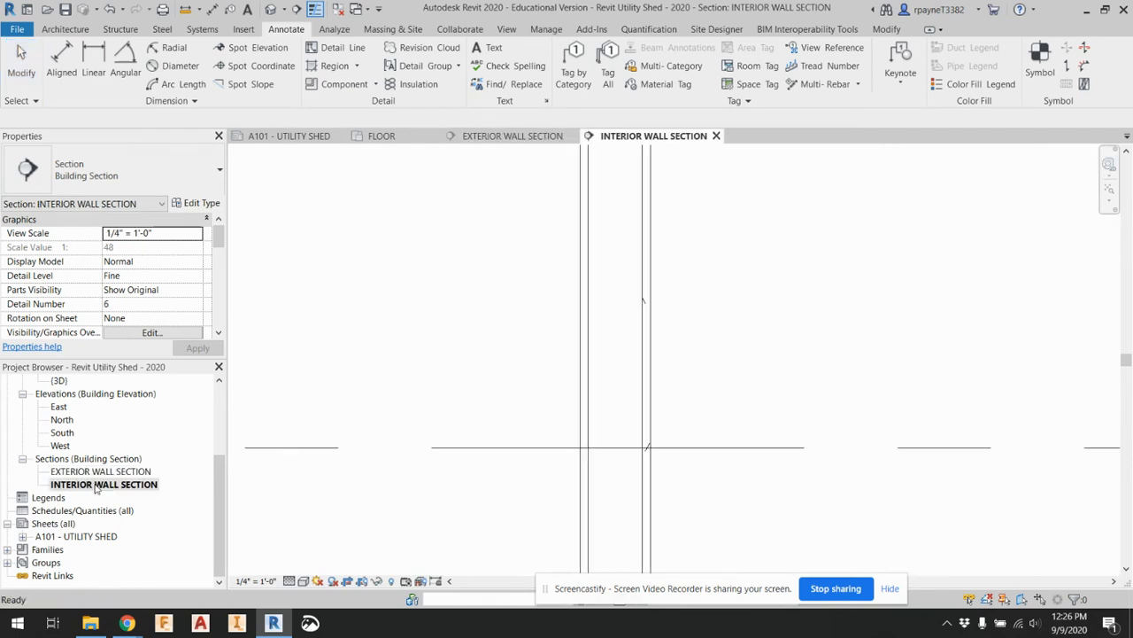
Place a flat 2x4 lumber section inside the interior wall, directly beneath the ROOF level line
{"action": "left_click", "coordinate": [340, 84]}
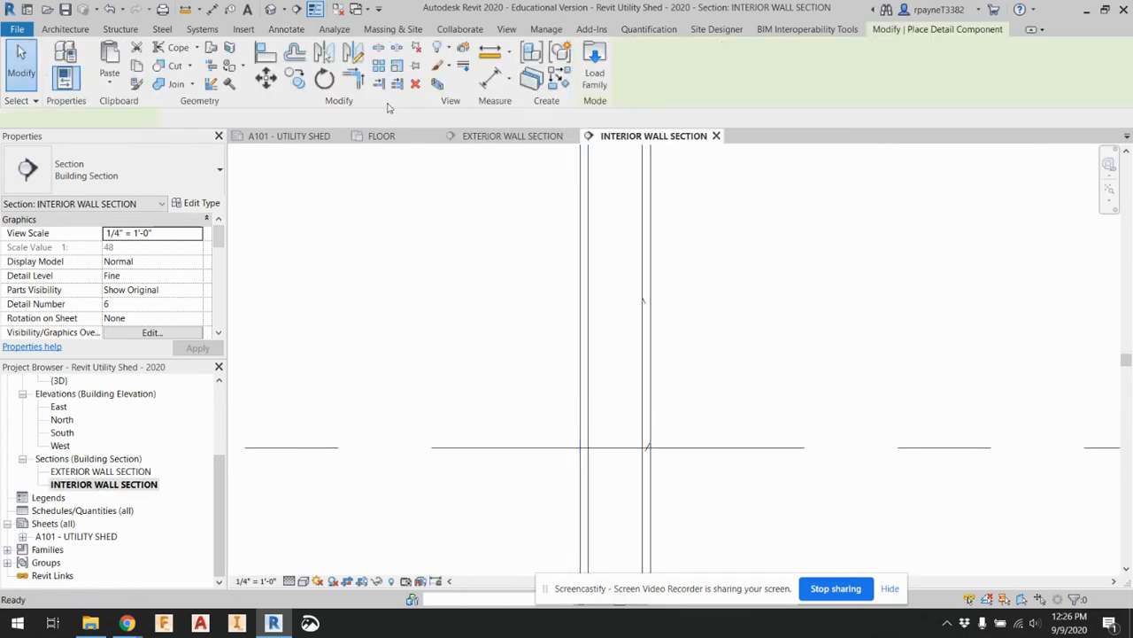
{"action": "key", "text": "space"}
{"action": "left_click", "coordinate": [639, 472]}
{"action": "left_click", "coordinate": [640, 447]}
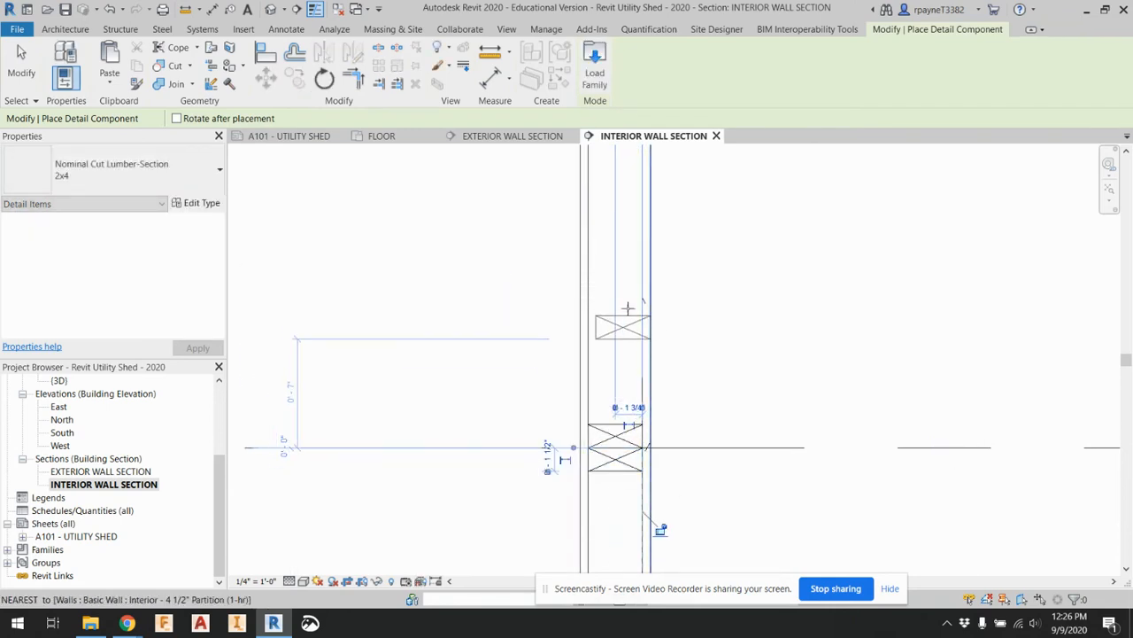
{"action": "scroll", "coordinate": [589, 296], "scroll_direction": "down", "scroll_amount": 3}
{"action": "scroll", "coordinate": [609, 358], "scroll_direction": "up", "scroll_amount": 2}
{"action": "scroll", "coordinate": [609, 357], "scroll_direction": "up", "scroll_amount": 2}
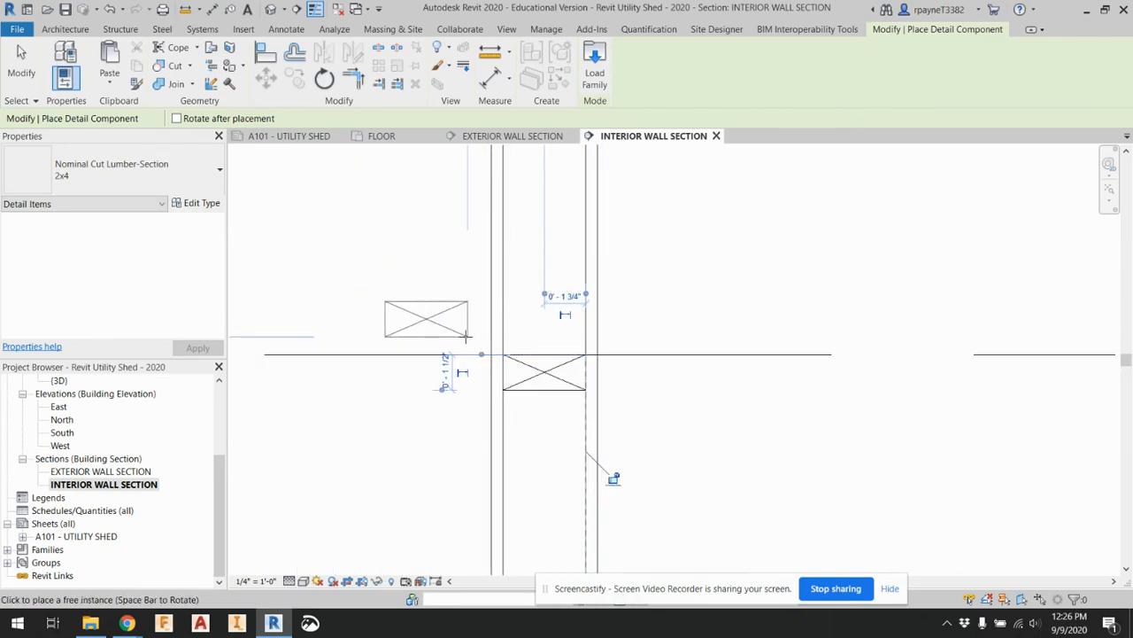
Place a second 2x4 lumber section and move it on top of the first at the ROOF level, forming the double top plate
{"action": "left_click", "coordinate": [461, 332]}
{"action": "key", "text": "Escape"}
{"action": "left_click", "coordinate": [455, 335]}
{"action": "left_click_drag", "start_coordinate": [497, 344], "coordinate": [574, 356]}
{"action": "left_click", "coordinate": [276, 247]}
{"action": "scroll", "coordinate": [275, 247], "scroll_direction": "down", "scroll_amount": 1}
{"action": "scroll", "coordinate": [271, 253], "scroll_direction": "down", "scroll_amount": 5}
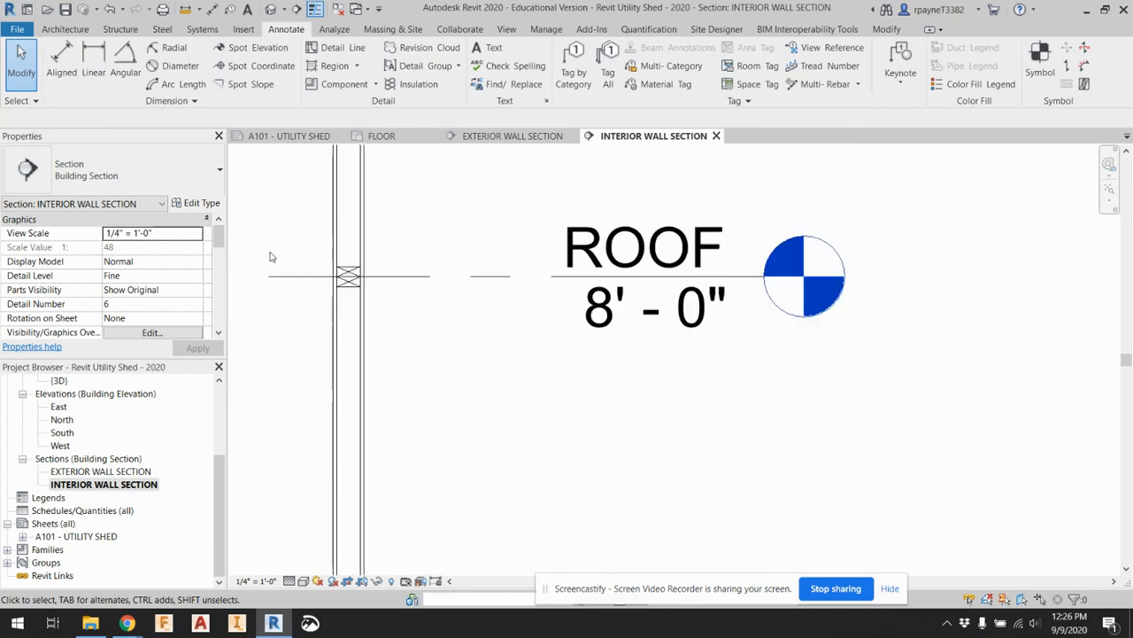
Add a leader note reading 4" POURED CONCRETE that points to the slab beneath the interior wall at the FLOOR level
{"action": "middle_click_drag", "start_coordinate": [349, 431], "coordinate": [572, 324]}
{"action": "scroll", "coordinate": [572, 324], "scroll_direction": "down", "scroll_amount": 2}
{"action": "scroll", "coordinate": [544, 522], "scroll_direction": "up", "scroll_amount": 3}
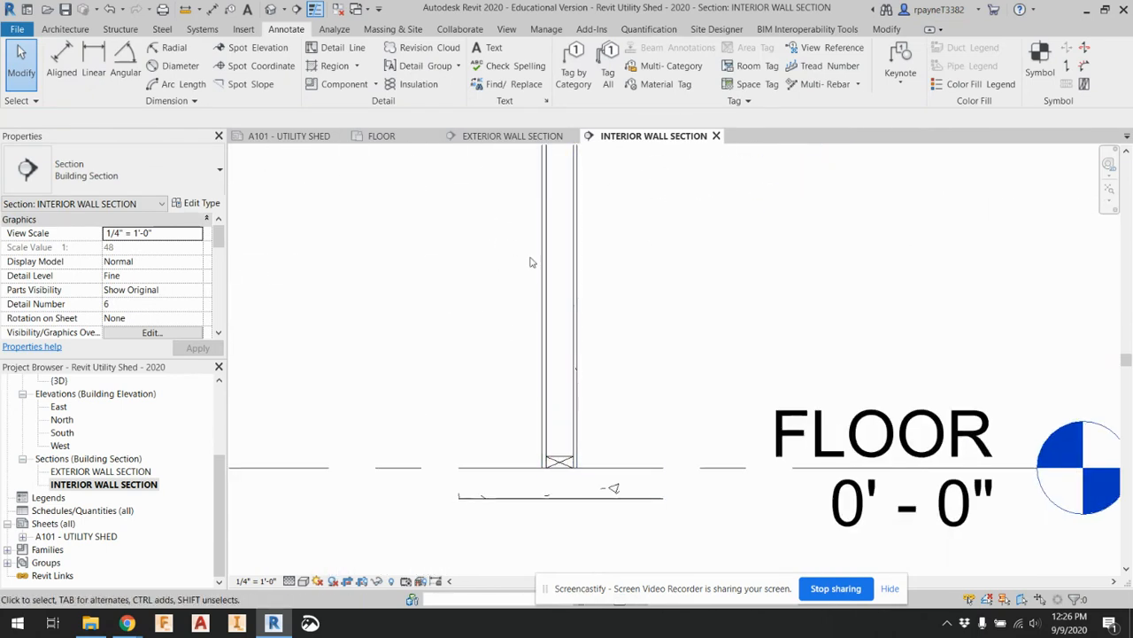
{"action": "scroll", "coordinate": [549, 389], "scroll_direction": "down", "scroll_amount": 2}
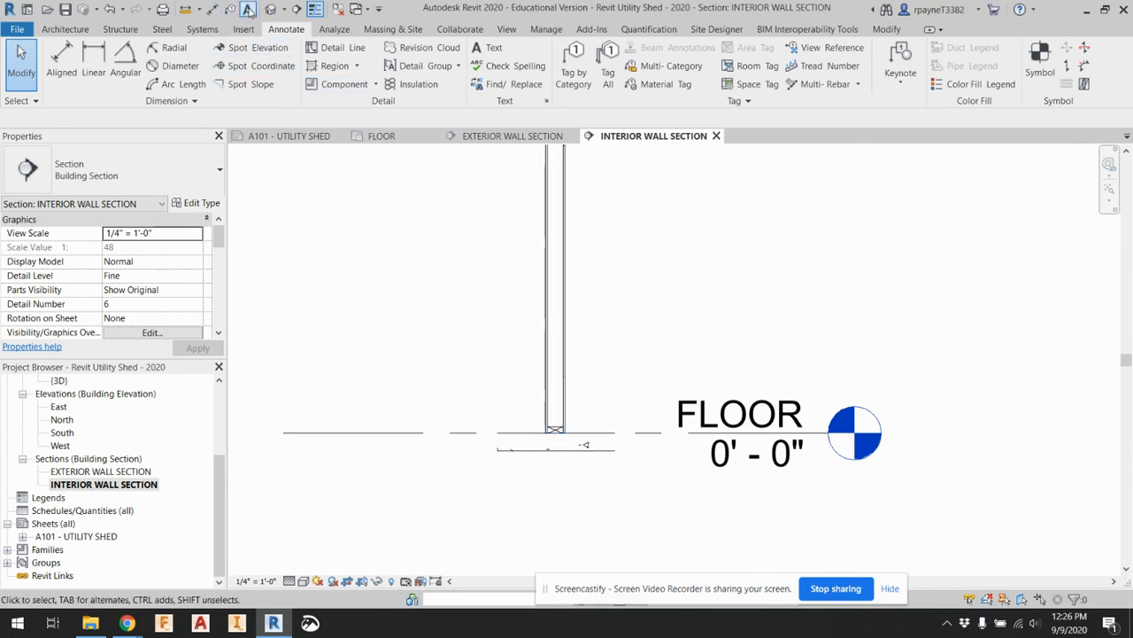
{"action": "left_click", "coordinate": [248, 9]}
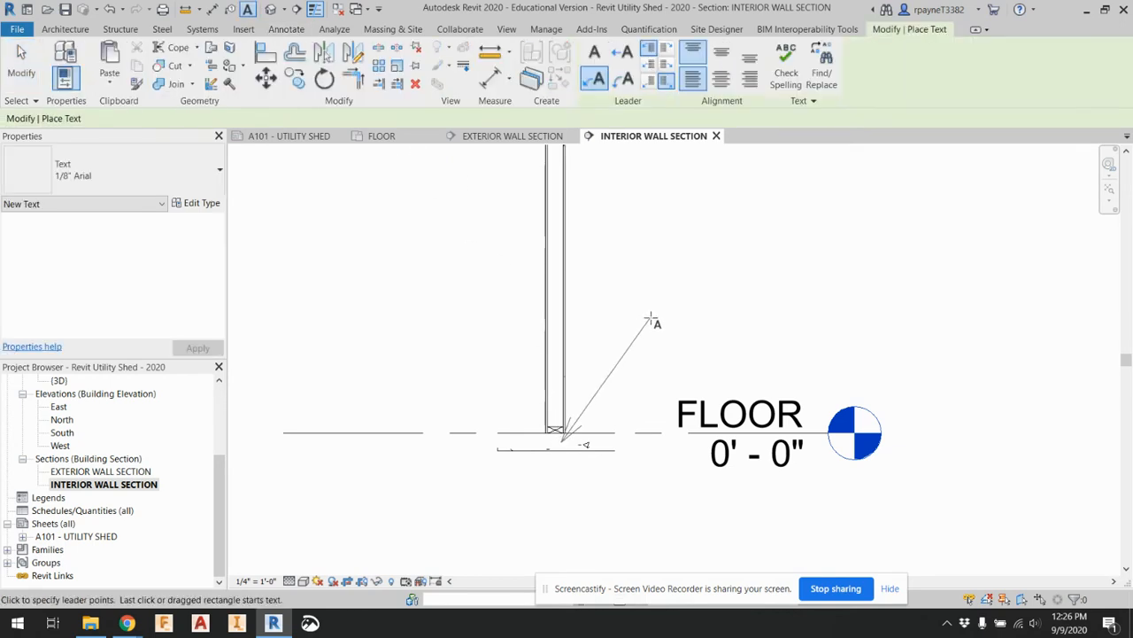
{"action": "left_click", "coordinate": [670, 320]}
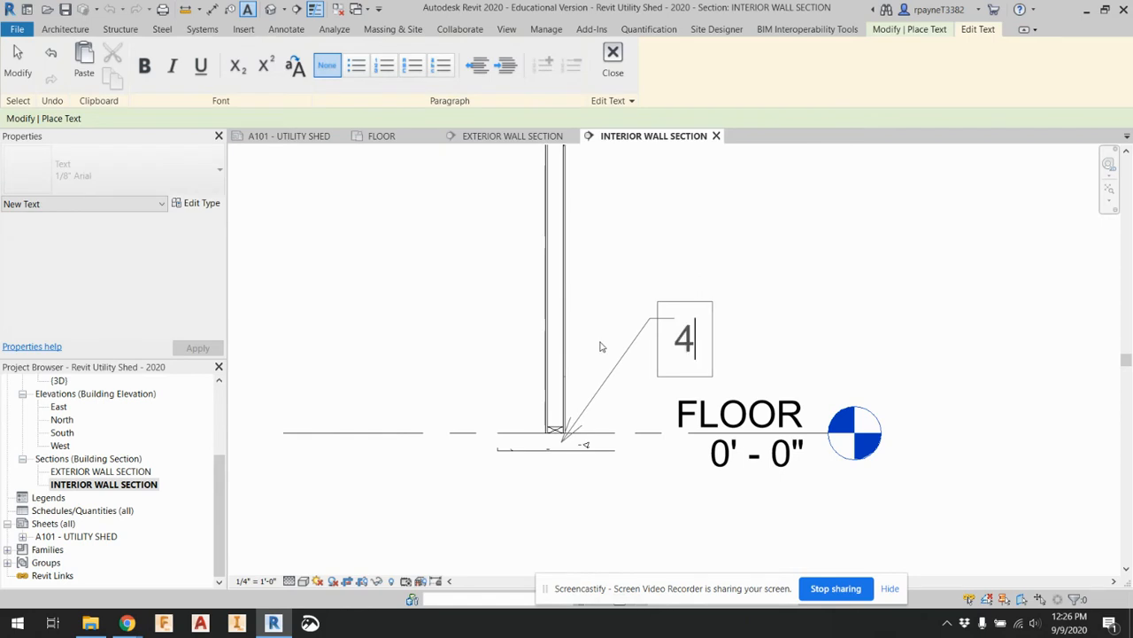
{"action": "type", "text": "4\" P"}
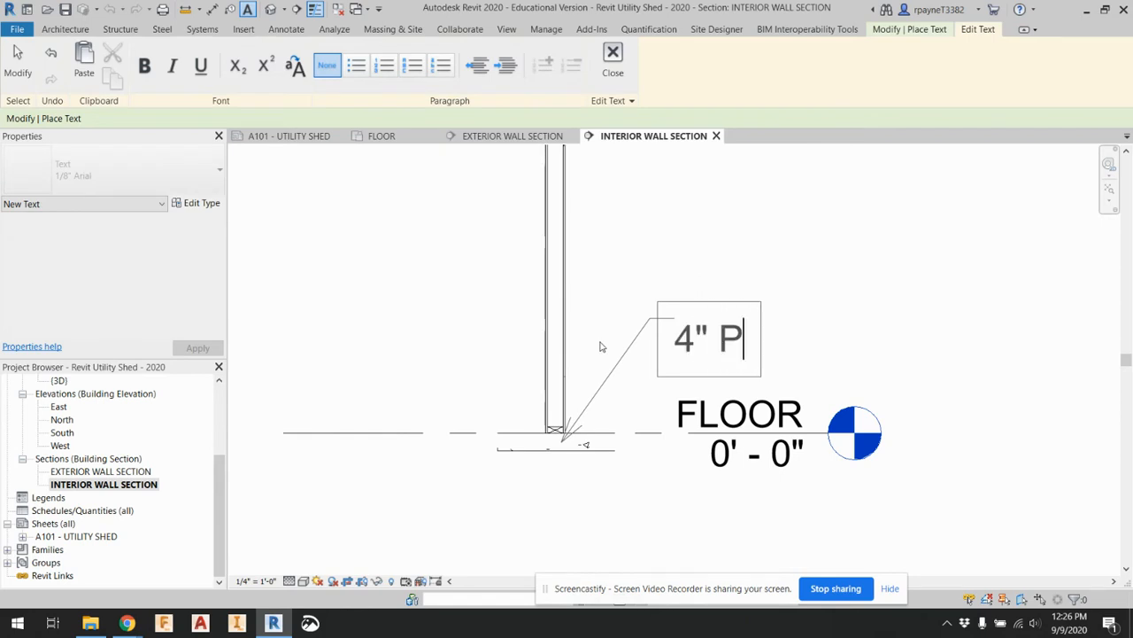
{"action": "type", "text": "OURED CONCRETE"}
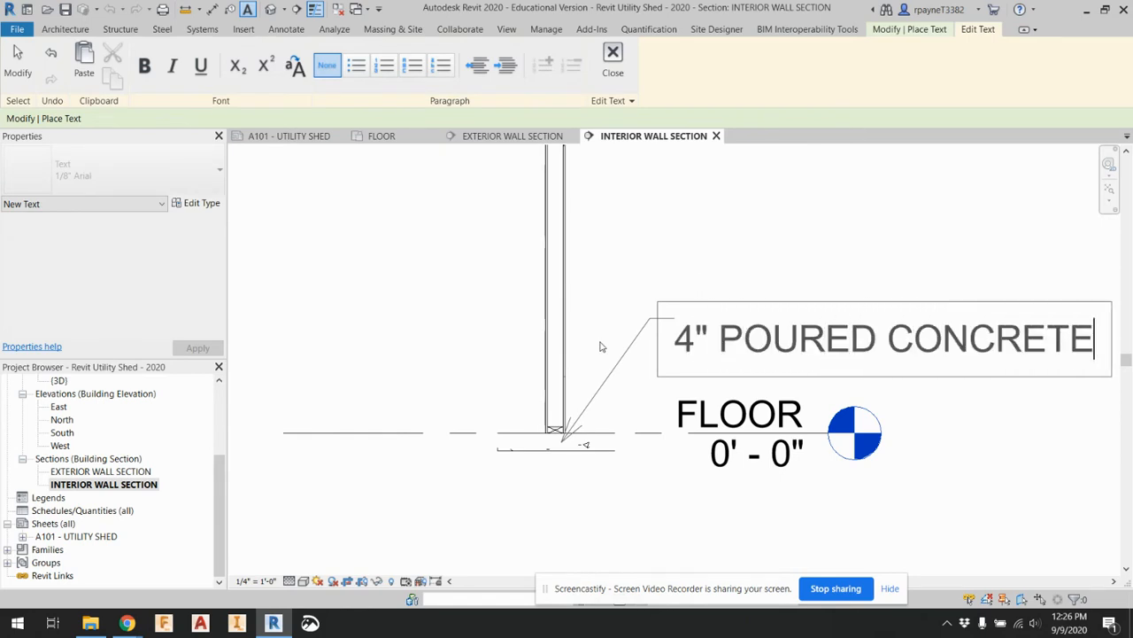
{"action": "left_click", "coordinate": [673, 280]}
Add a leader note reading 2X4 PRESSURE TREATED BOTTOM PLATE above the concrete note, pointing to the bottom plate
{"action": "scroll", "coordinate": [558, 425], "scroll_direction": "up", "scroll_amount": 3}
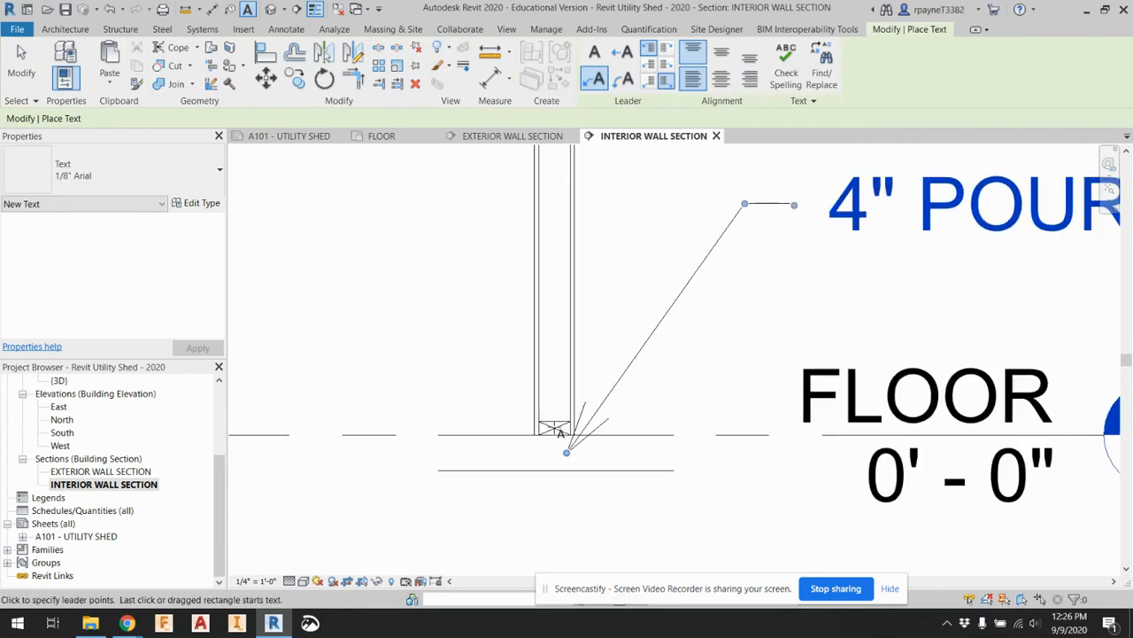
{"action": "scroll", "coordinate": [563, 383], "scroll_direction": "down", "scroll_amount": 2}
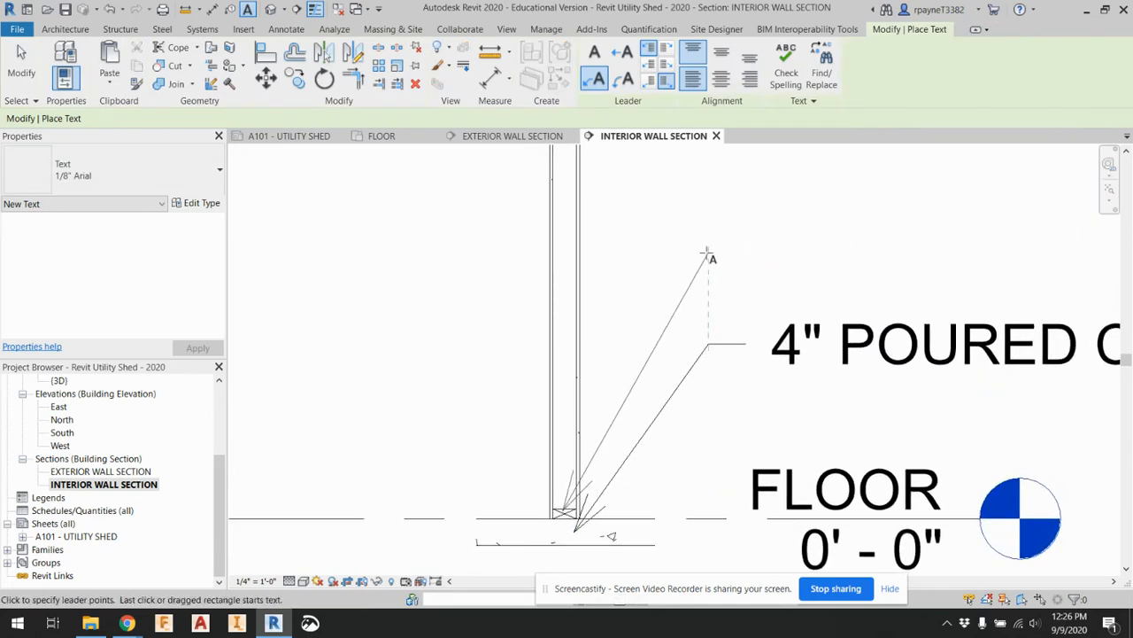
{"action": "left_click", "coordinate": [731, 254]}
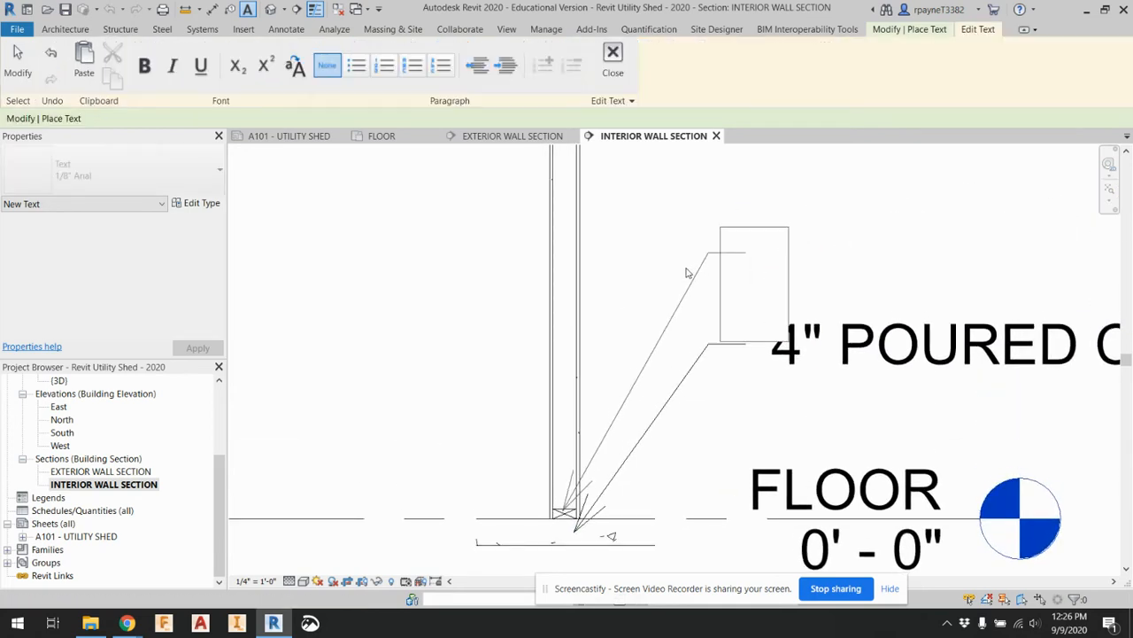
{"action": "type", "text": "2X4"}
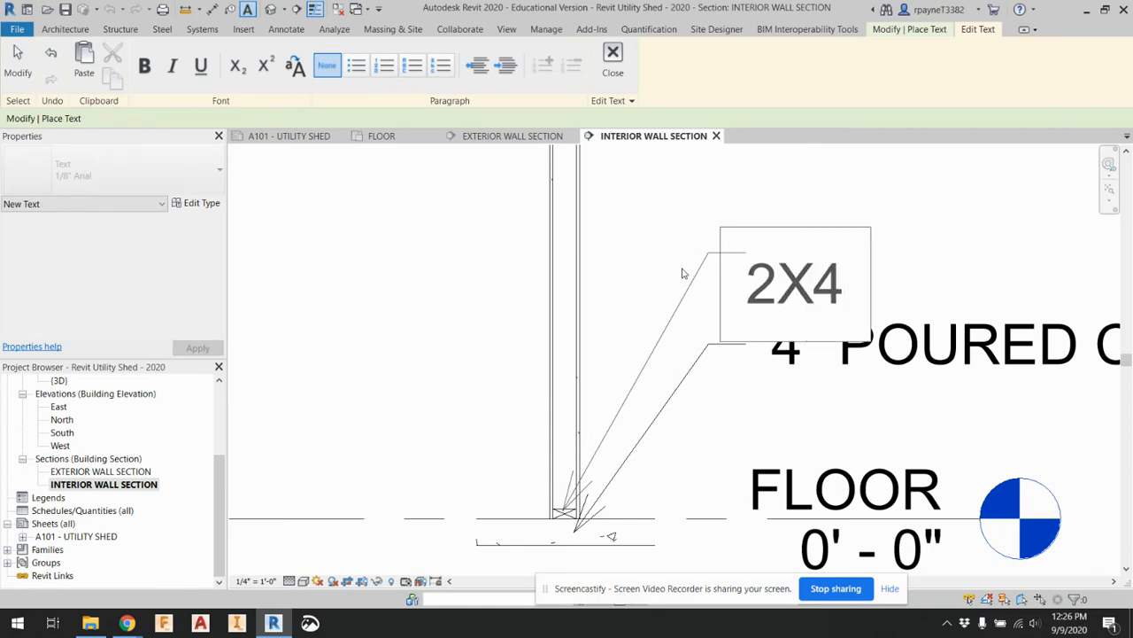
{"action": "type", "text": " PRESSURE T"}
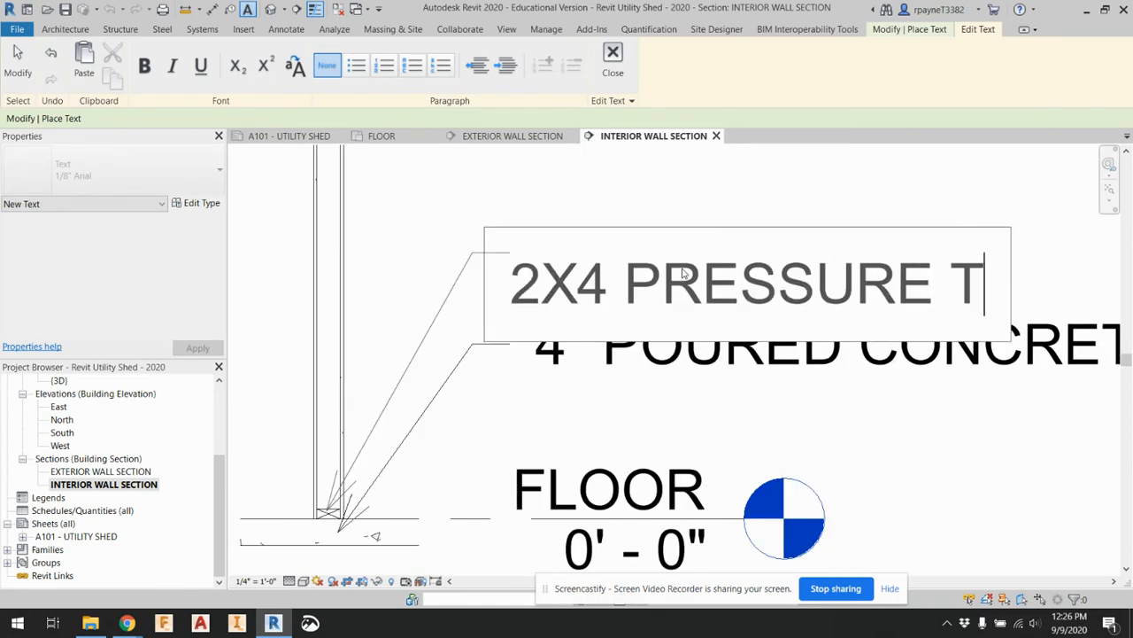
{"action": "type", "text": "REATED BOTTOM PLATE"}
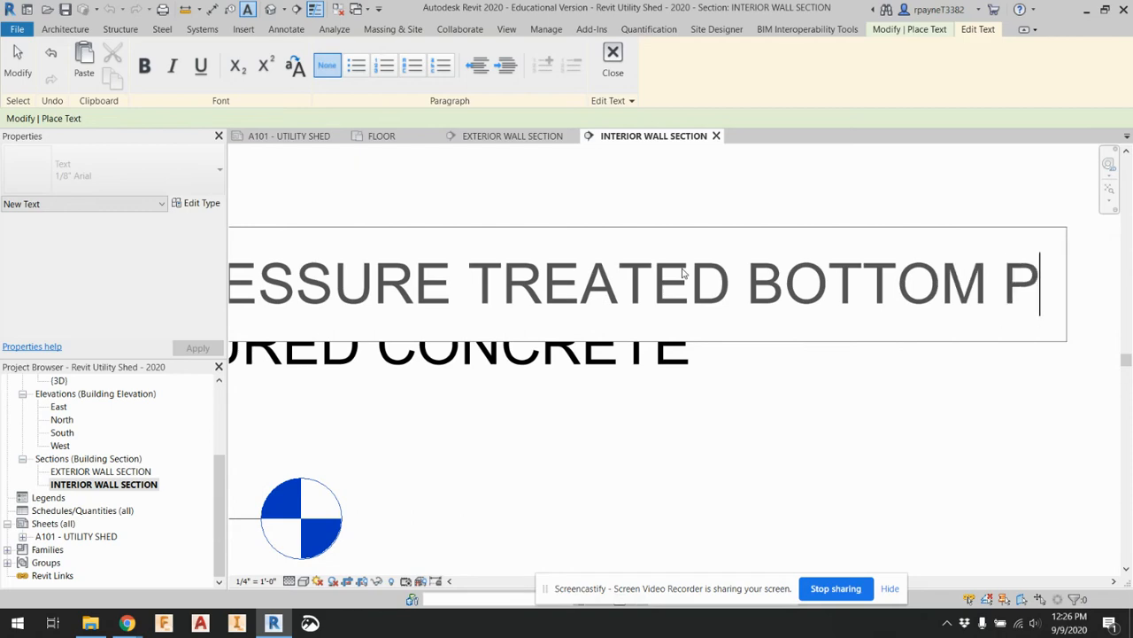
{"action": "left_click", "coordinate": [623, 373]}
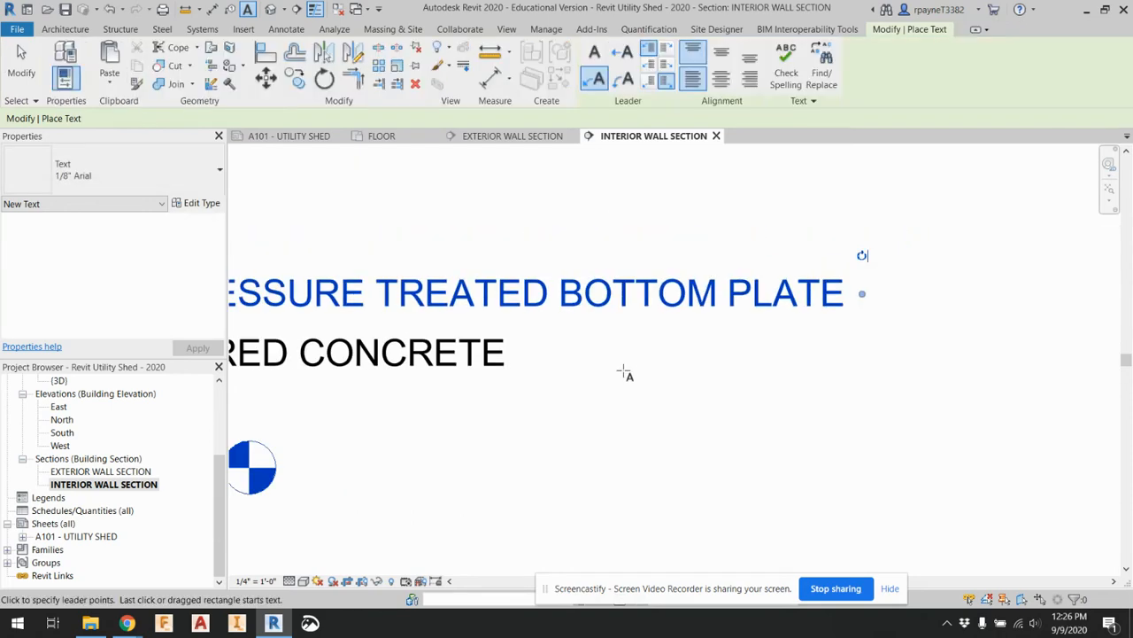
{"action": "key", "text": "Escape"}
Narrow the bottom plate note so it wraps onto two lines, and raise it clear of the 4" POURED CONCRETE note
{"action": "left_click", "coordinate": [723, 303]}
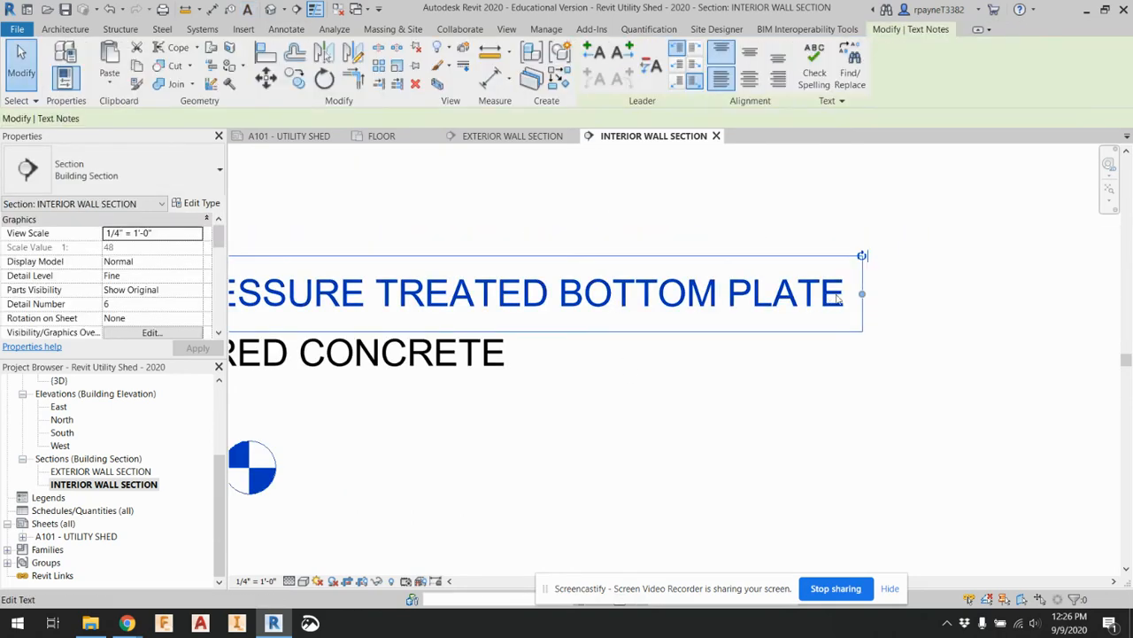
{"action": "left_click_drag", "start_coordinate": [815, 255], "coordinate": [608, 267]}
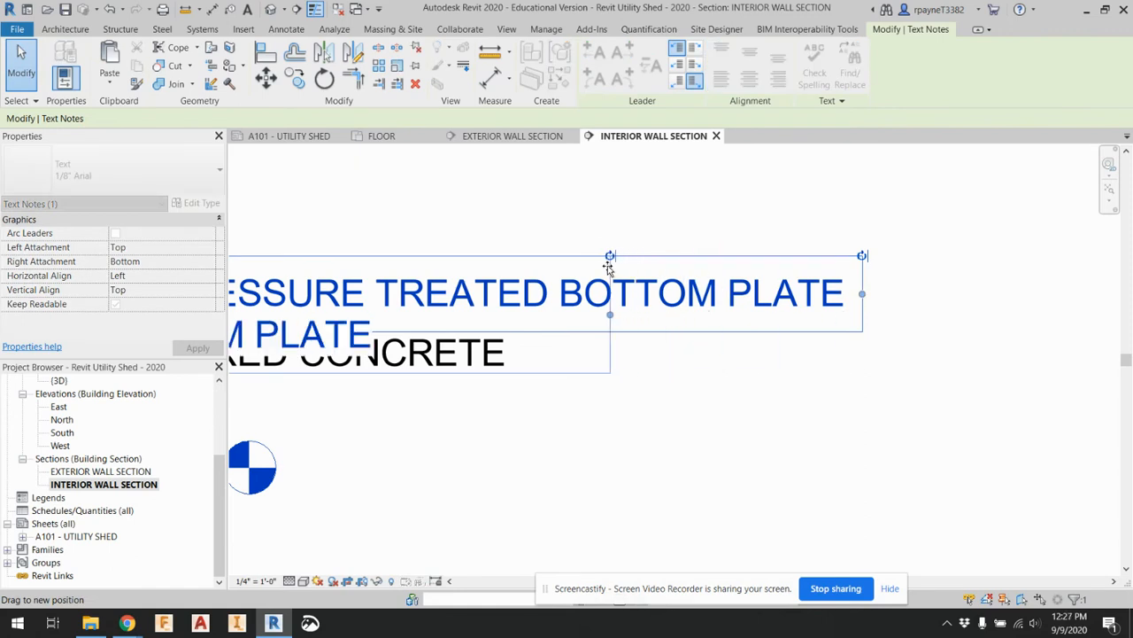
{"action": "scroll", "coordinate": [638, 328], "scroll_direction": "down", "scroll_amount": 3}
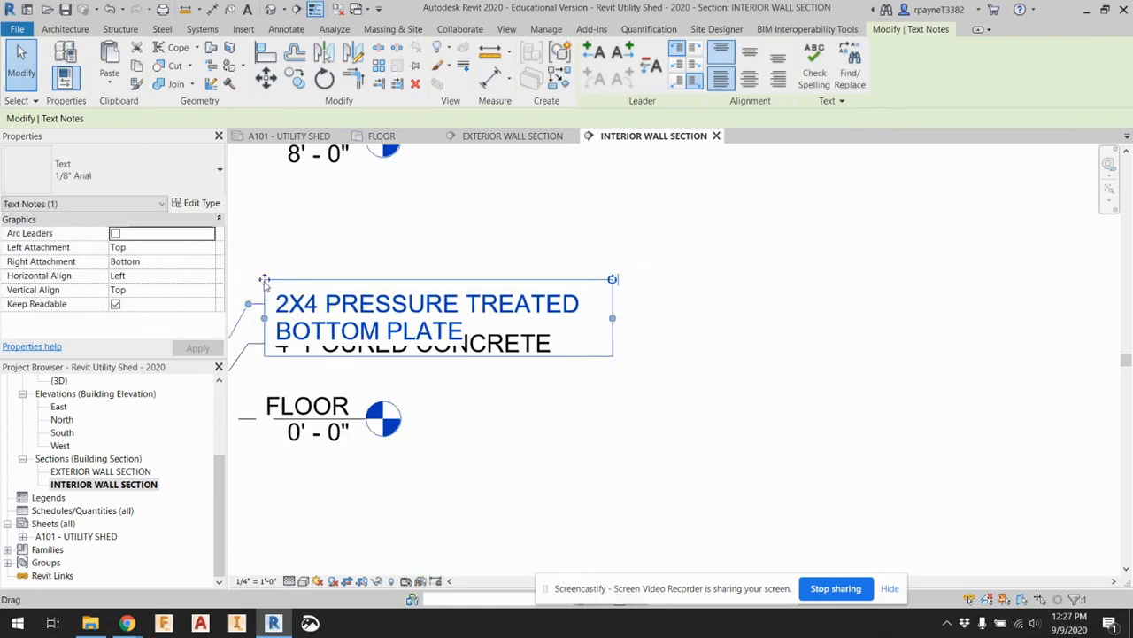
{"action": "left_click_drag", "start_coordinate": [264, 282], "coordinate": [264, 256]}
{"action": "scroll", "coordinate": [525, 433], "scroll_direction": "down", "scroll_amount": 2}
{"action": "left_click", "coordinate": [525, 433]}
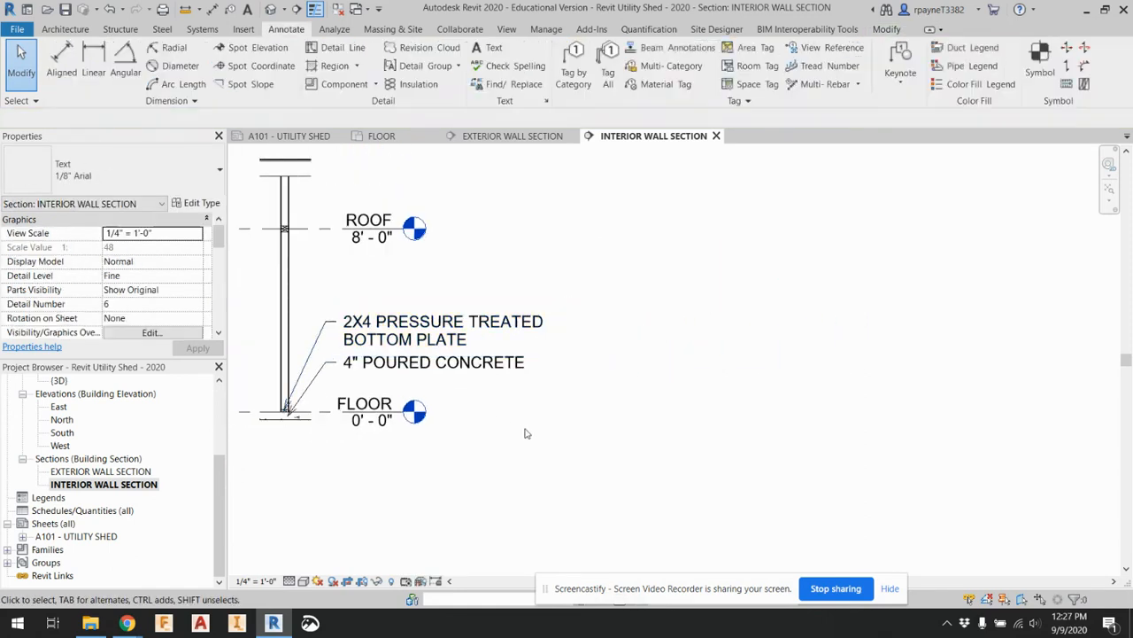
Lower the two-line bottom plate note slightly so it sits directly above the 4" POURED CONCRETE note
{"action": "scroll", "coordinate": [359, 385], "scroll_direction": "up", "scroll_amount": 3}
{"action": "left_click", "coordinate": [332, 273]}
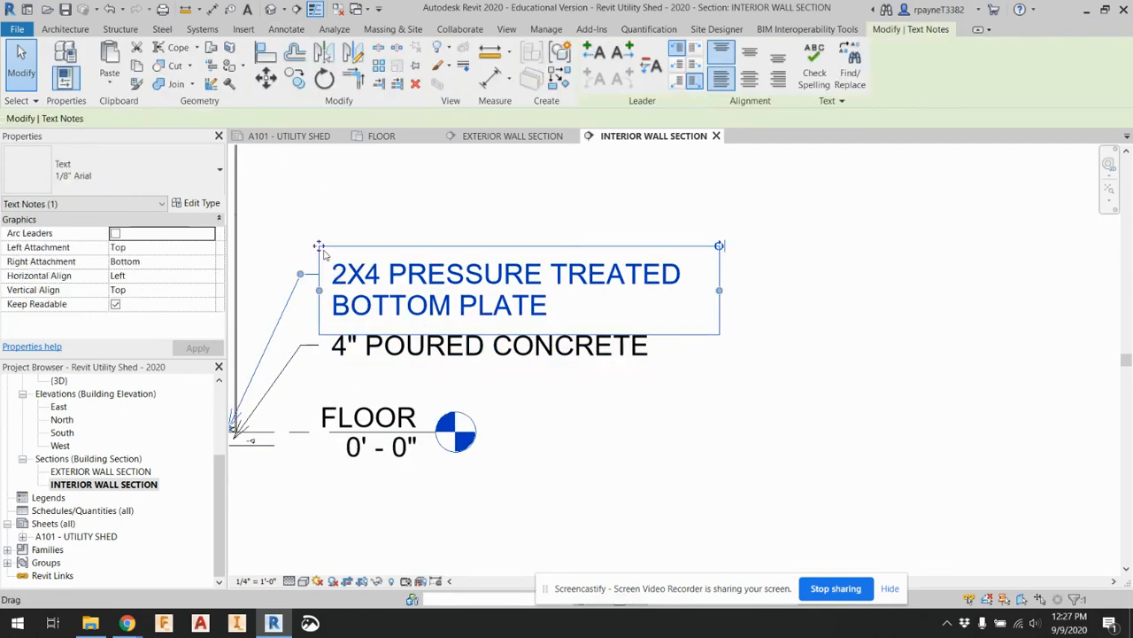
{"action": "left_click_drag", "start_coordinate": [318, 246], "coordinate": [321, 263]}
{"action": "scroll", "coordinate": [667, 452], "scroll_direction": "down", "scroll_amount": 1}
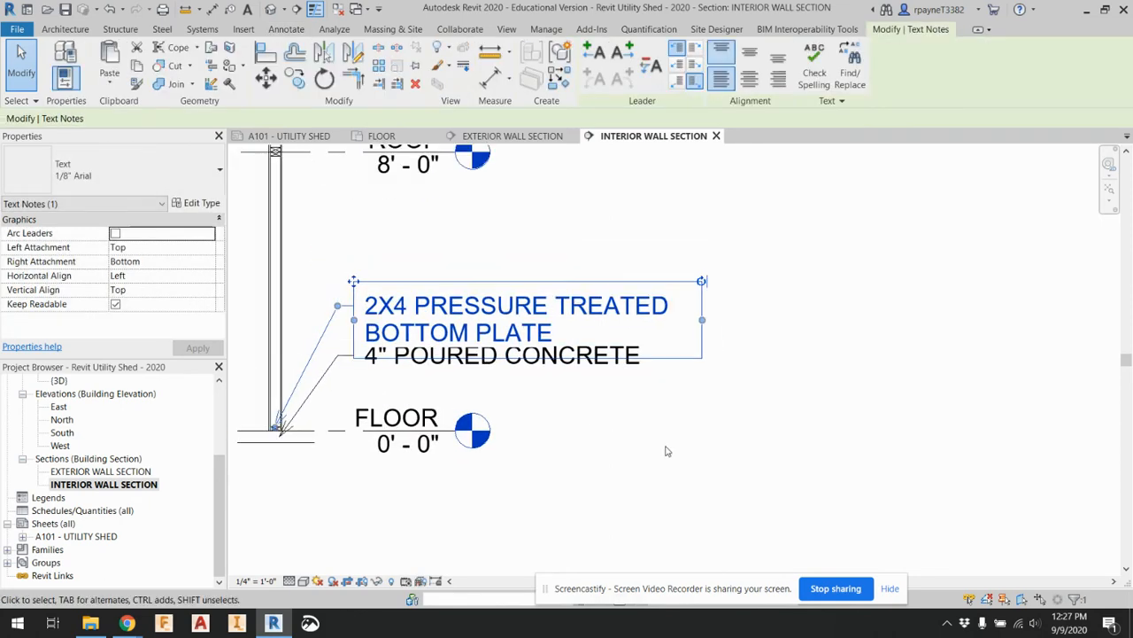
{"action": "left_click", "coordinate": [667, 452]}
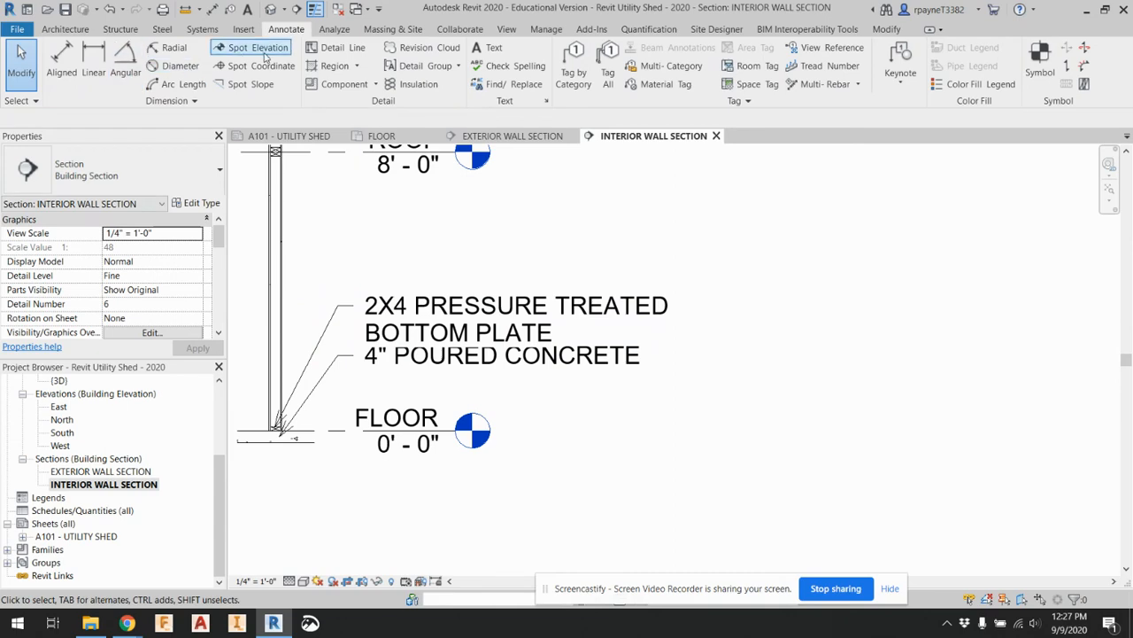
Add a leader note reading 1/2" GYPSUM WALL BOARD above the bottom plate note, pointing to the wall's left finish layer
{"action": "left_click", "coordinate": [475, 48]}
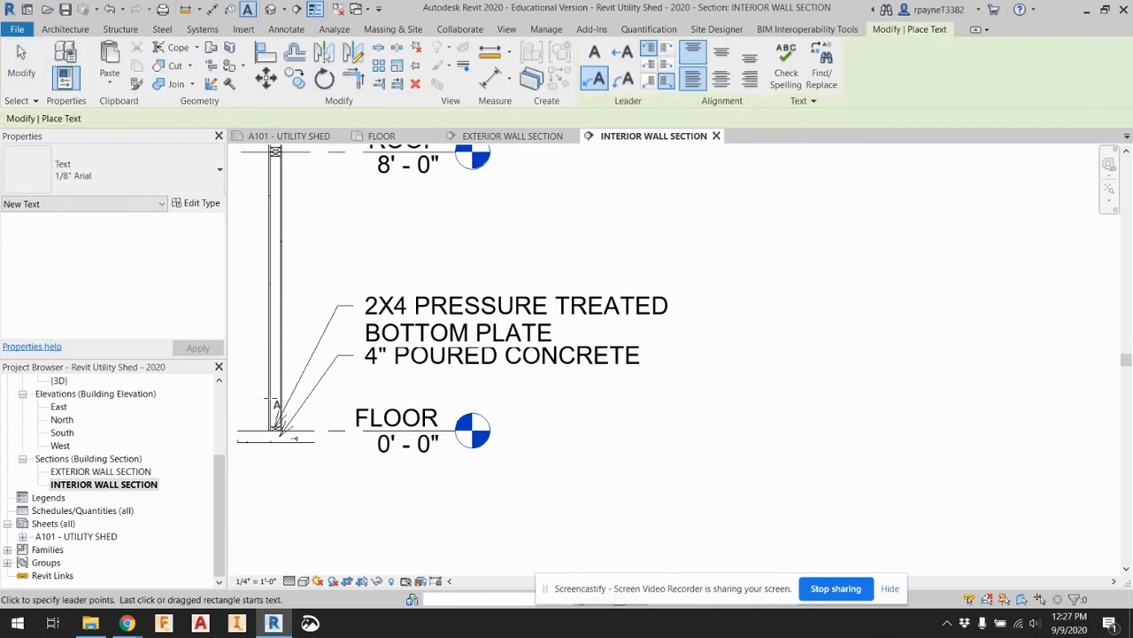
{"action": "scroll", "coordinate": [274, 419], "scroll_direction": "up", "scroll_amount": 3}
{"action": "scroll", "coordinate": [275, 419], "scroll_direction": "up", "scroll_amount": 1}
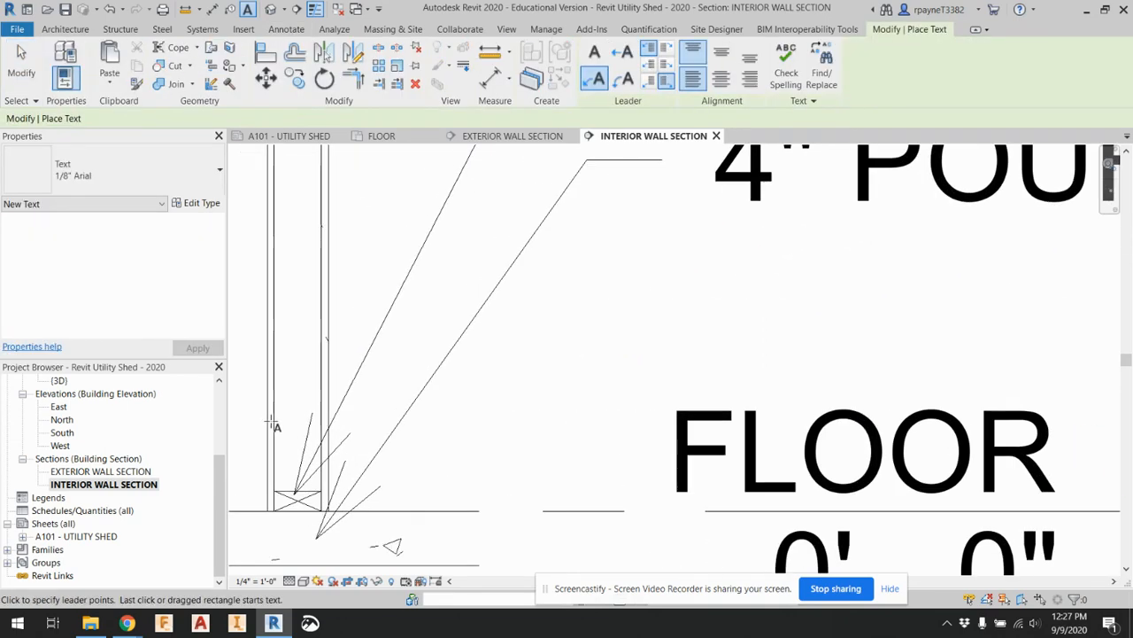
{"action": "scroll", "coordinate": [274, 432], "scroll_direction": "down", "scroll_amount": 1}
{"action": "middle_click_drag", "start_coordinate": [355, 254], "coordinate": [390, 455]}
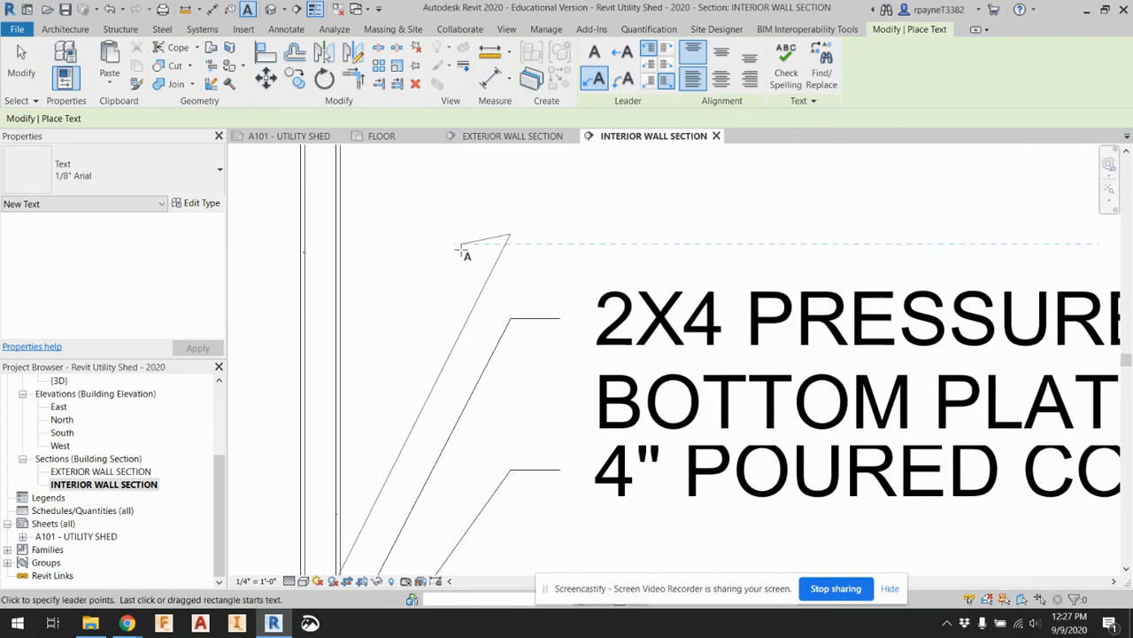
{"action": "left_click", "coordinate": [561, 234]}
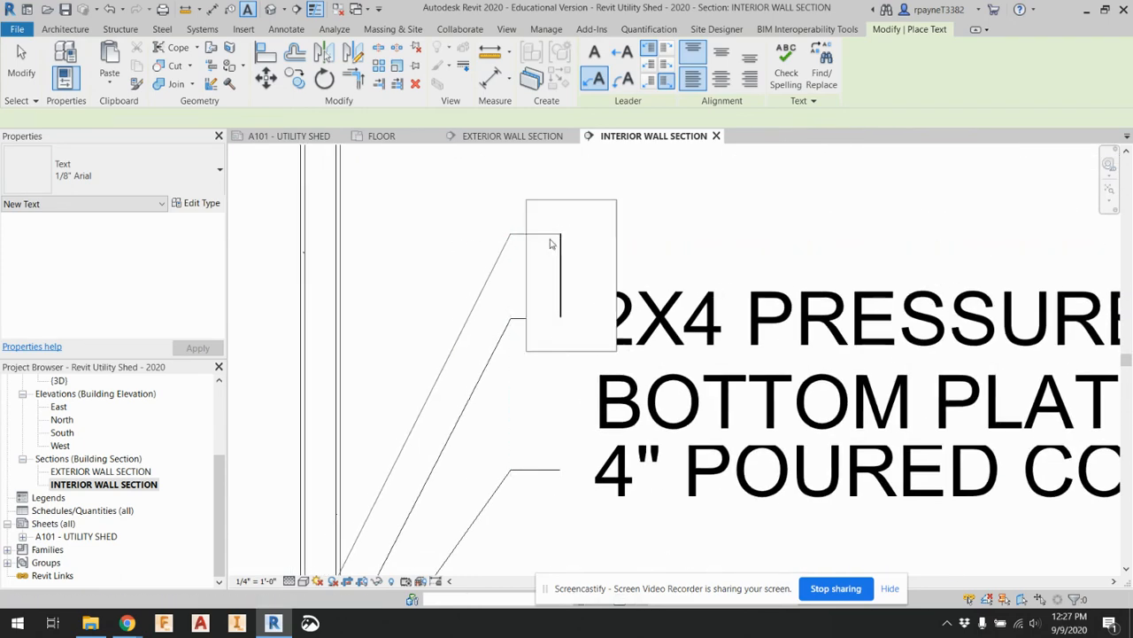
{"action": "type", "text": "1/2"}
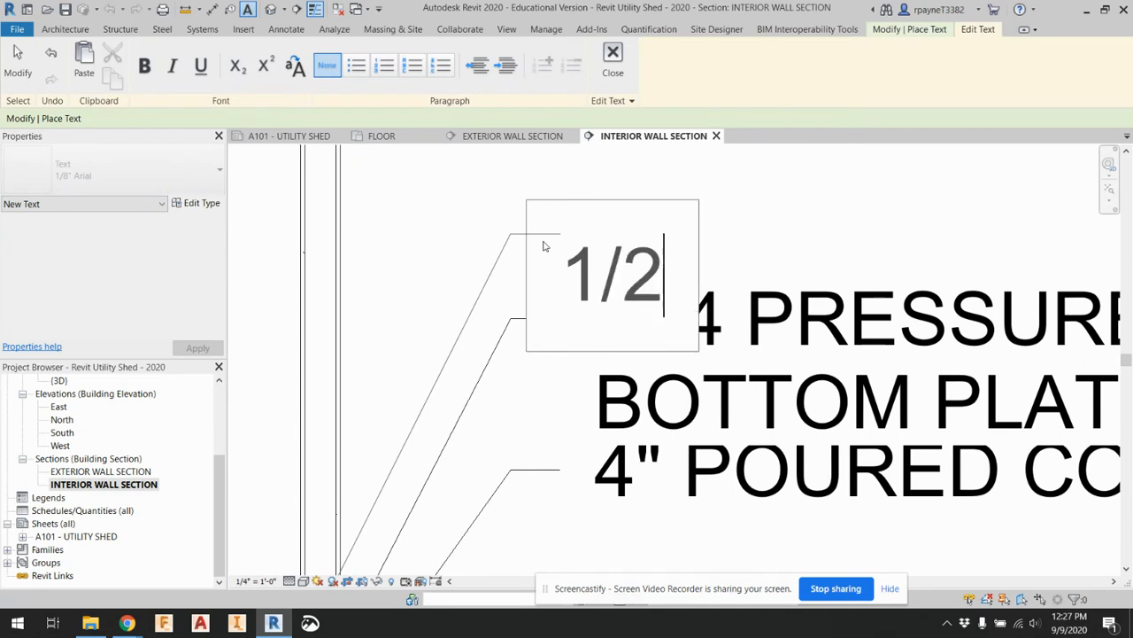
{"action": "type", "text": "\" GYPSU"}
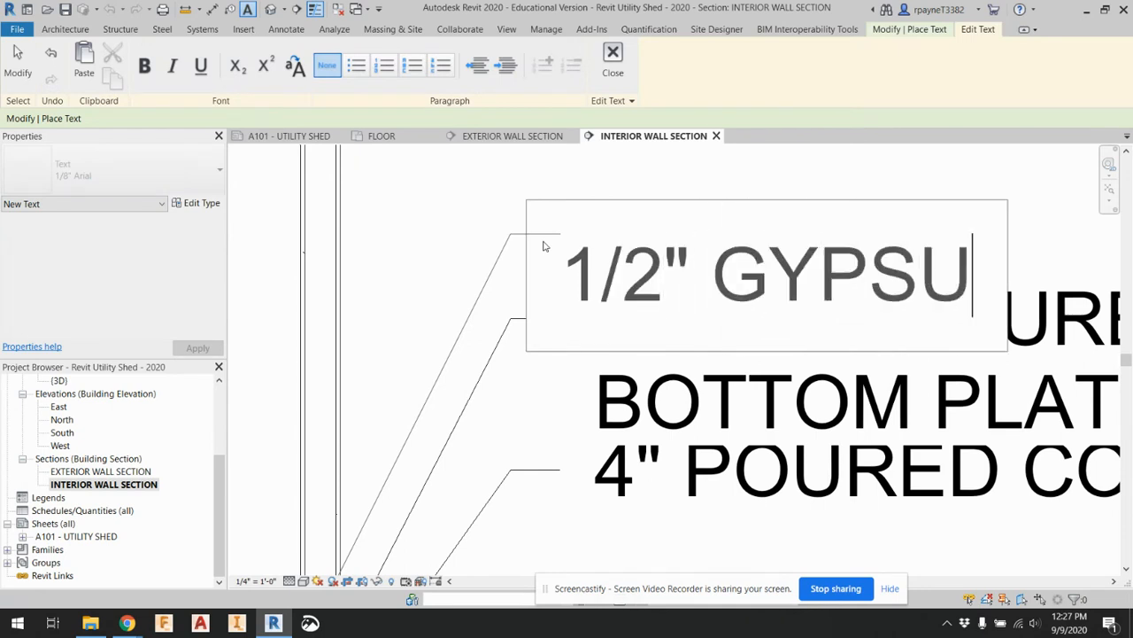
{"action": "type", "text": "M WALL BOARD"}
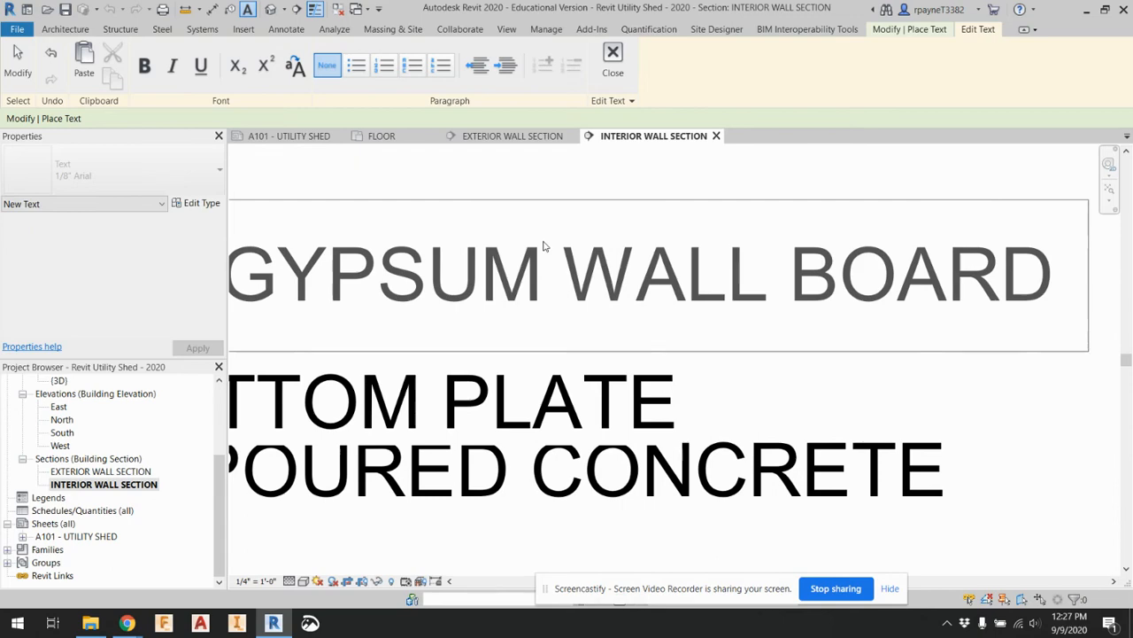
{"action": "left_click", "coordinate": [899, 355]}
Add a leader note reading 2X4 WOOD STUD above the gypsum note, pointing to the wall's core
{"action": "scroll", "coordinate": [1037, 420], "scroll_direction": "down", "scroll_amount": 2}
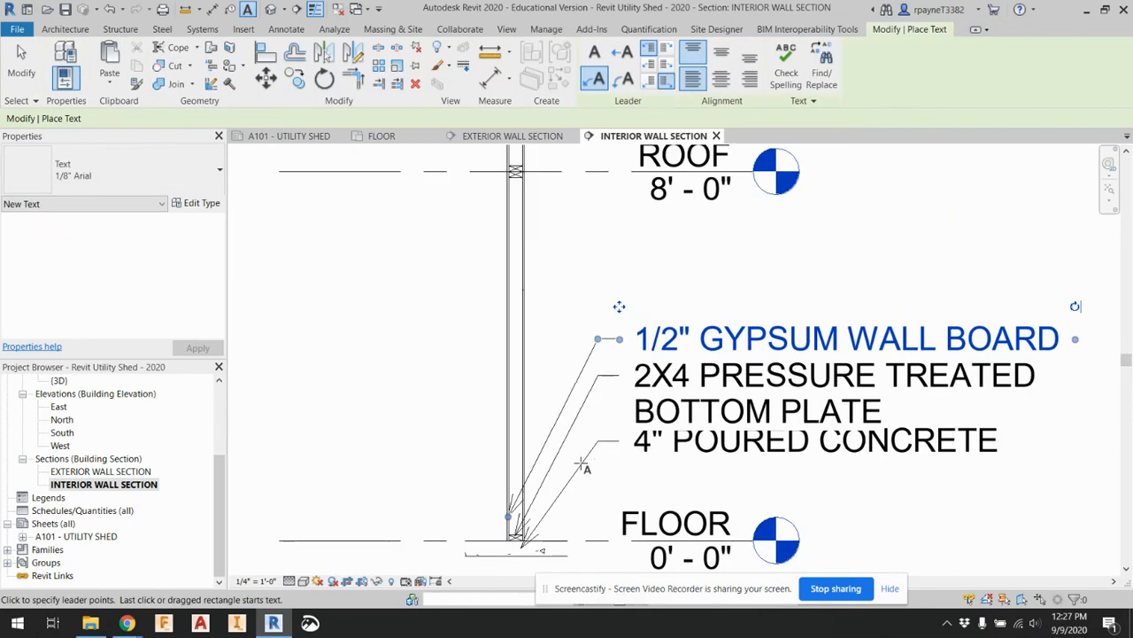
{"action": "scroll", "coordinate": [513, 460], "scroll_direction": "up", "scroll_amount": 3}
{"action": "left_click", "coordinate": [514, 460]}
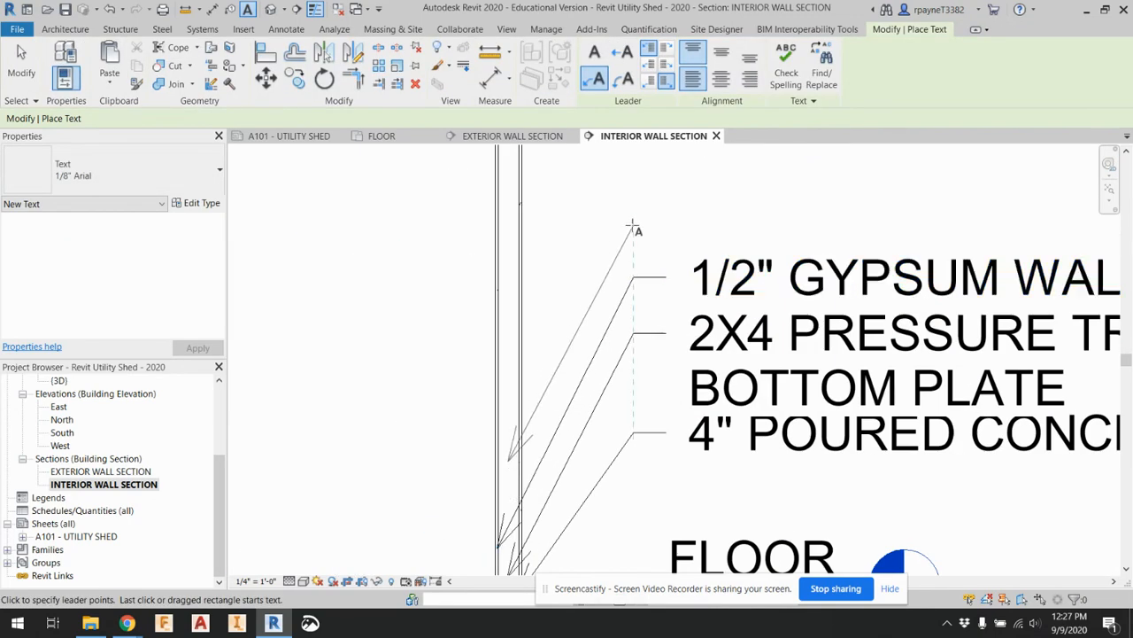
{"action": "left_click", "coordinate": [668, 227]}
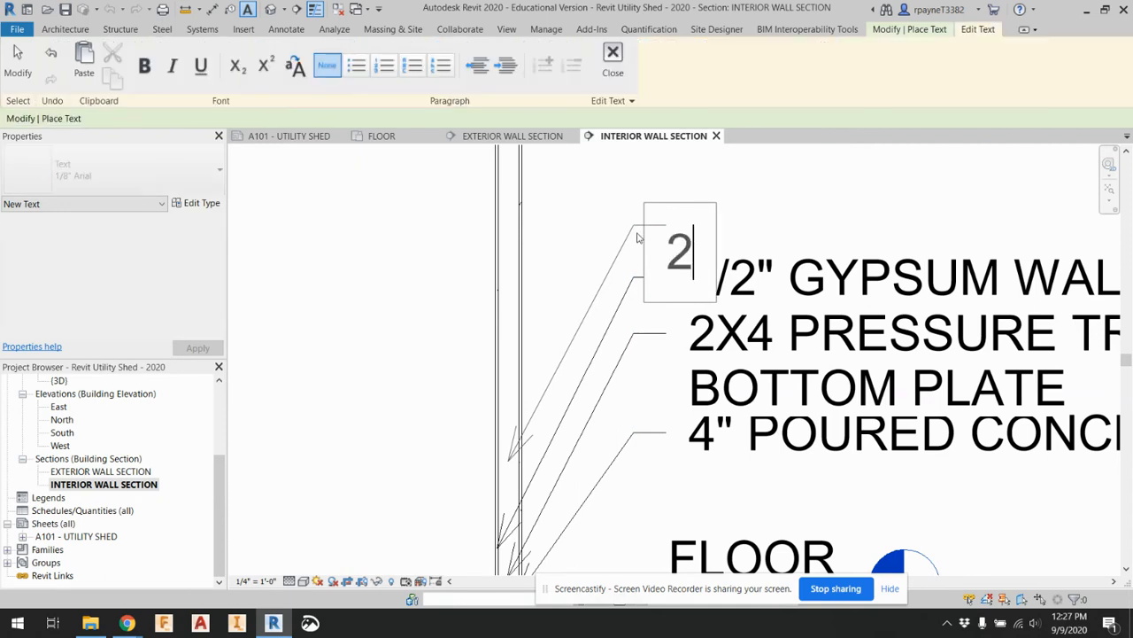
{"action": "type", "text": "2X4 WOOD STUD"}
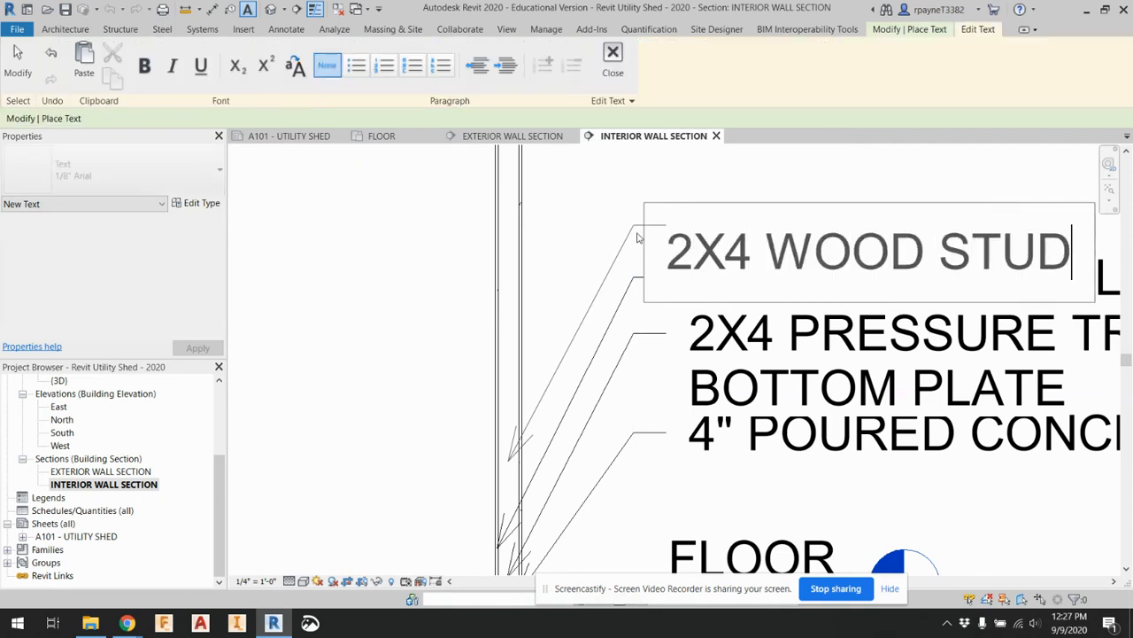
{"action": "left_click", "coordinate": [556, 233]}
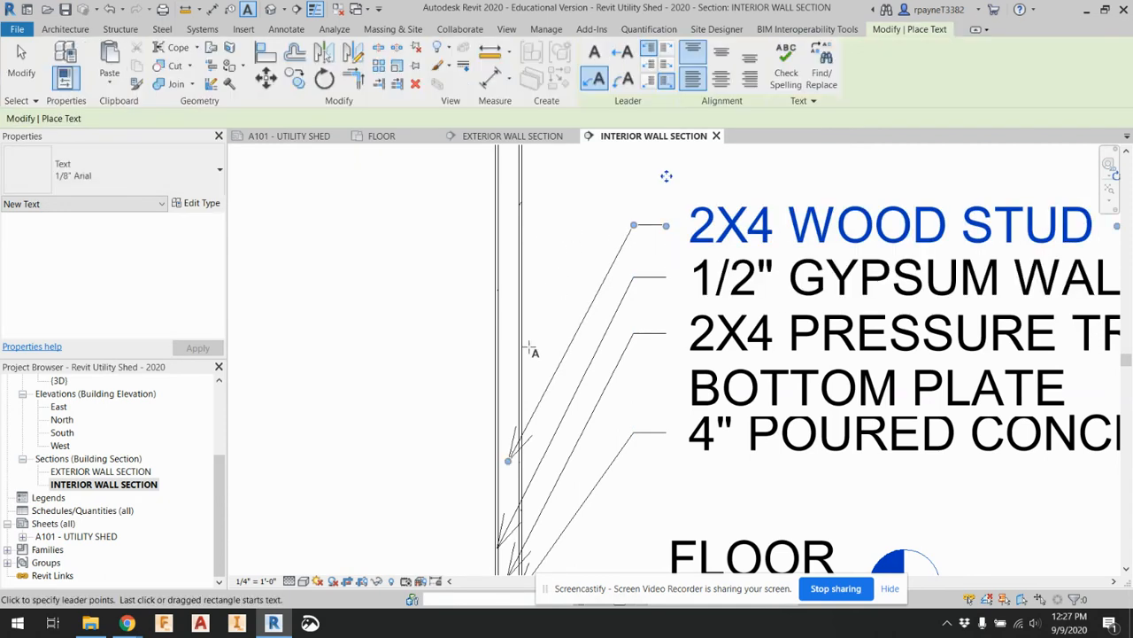
Add a leader note reading 1/2" GYPSUM WALL BOARD above the 2X4 WOOD STUD note, pointing to the wall's right finish layer
{"action": "scroll", "coordinate": [522, 400], "scroll_direction": "up", "scroll_amount": 2}
{"action": "scroll", "coordinate": [567, 372], "scroll_direction": "down", "scroll_amount": 1}
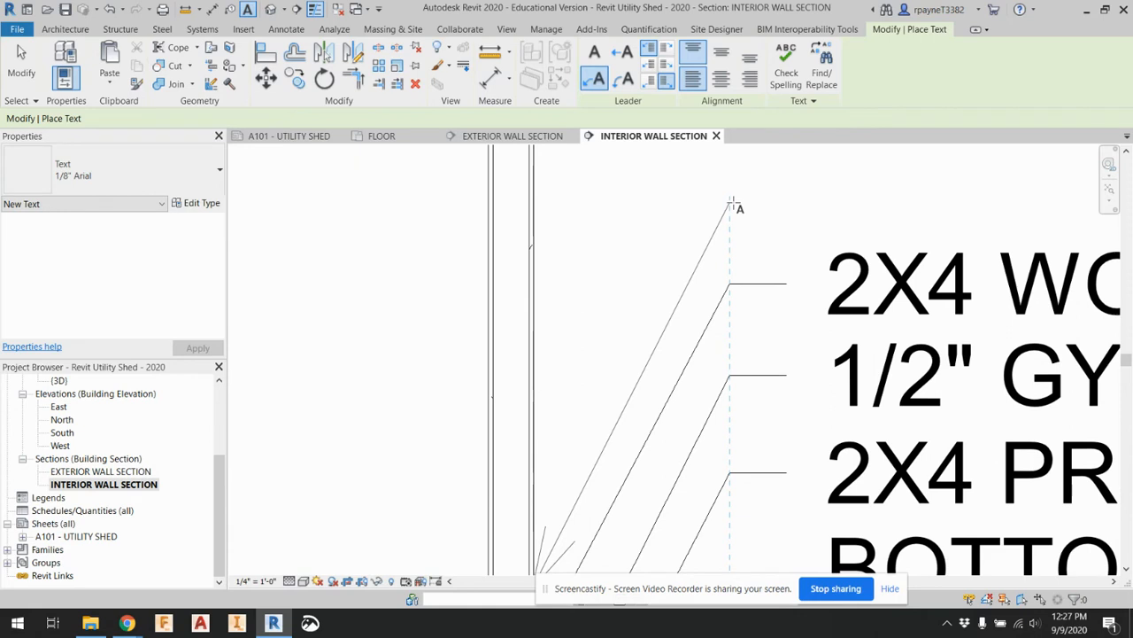
{"action": "left_click", "coordinate": [732, 206]}
{"action": "left_click", "coordinate": [787, 202]}
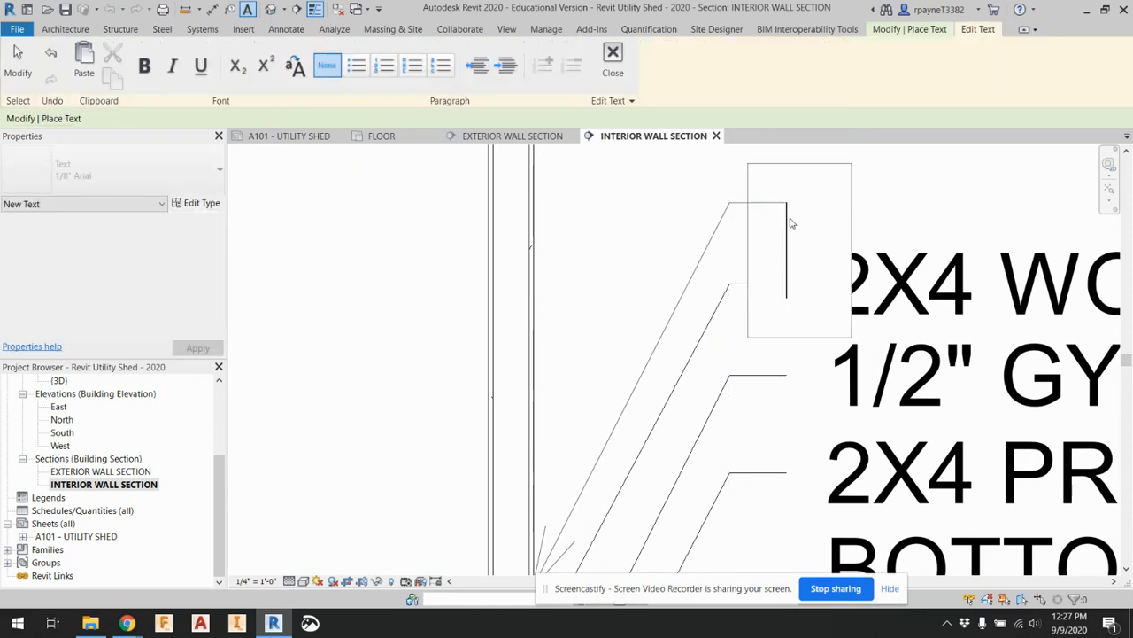
{"action": "type", "text": "1/"}
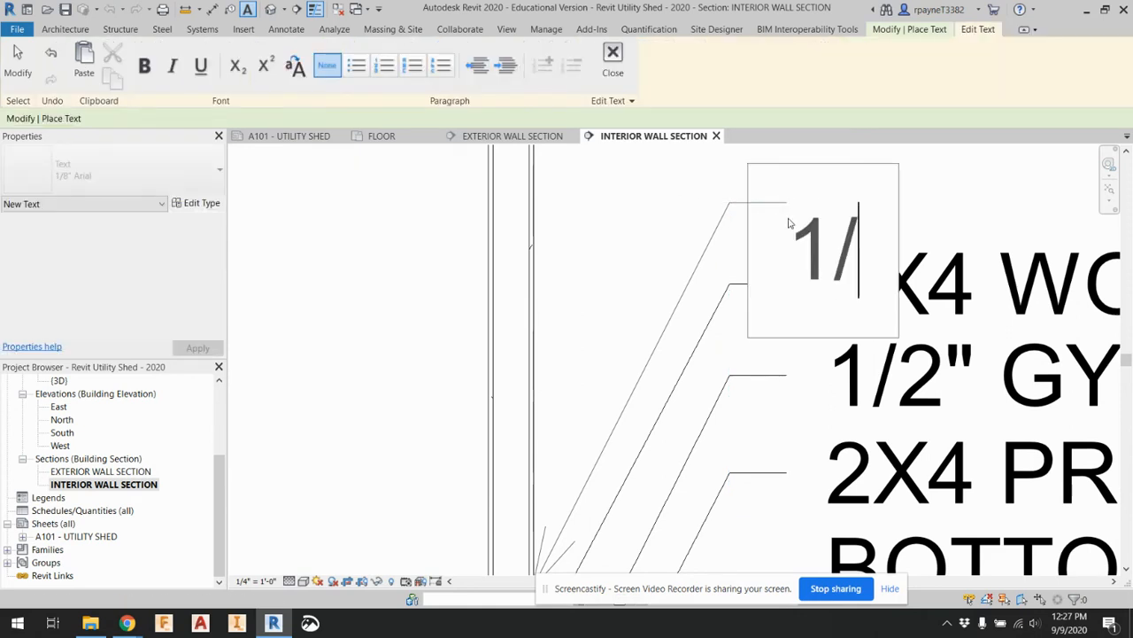
{"action": "type", "text": "2\" GYPSUM WALL BOARD"}
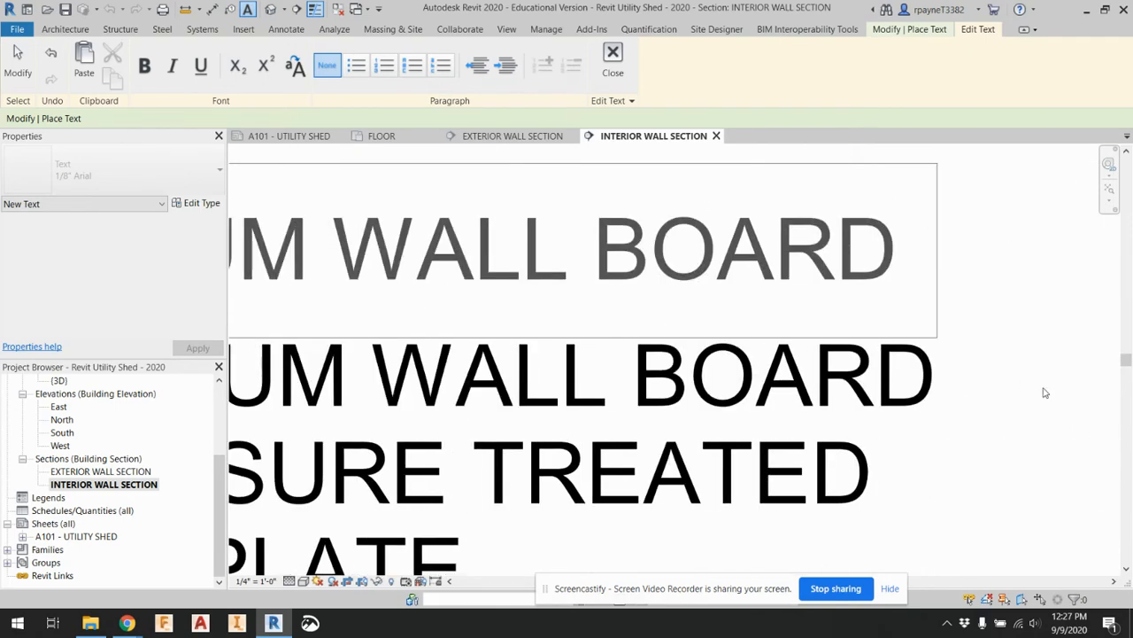
{"action": "left_click", "coordinate": [1045, 392]}
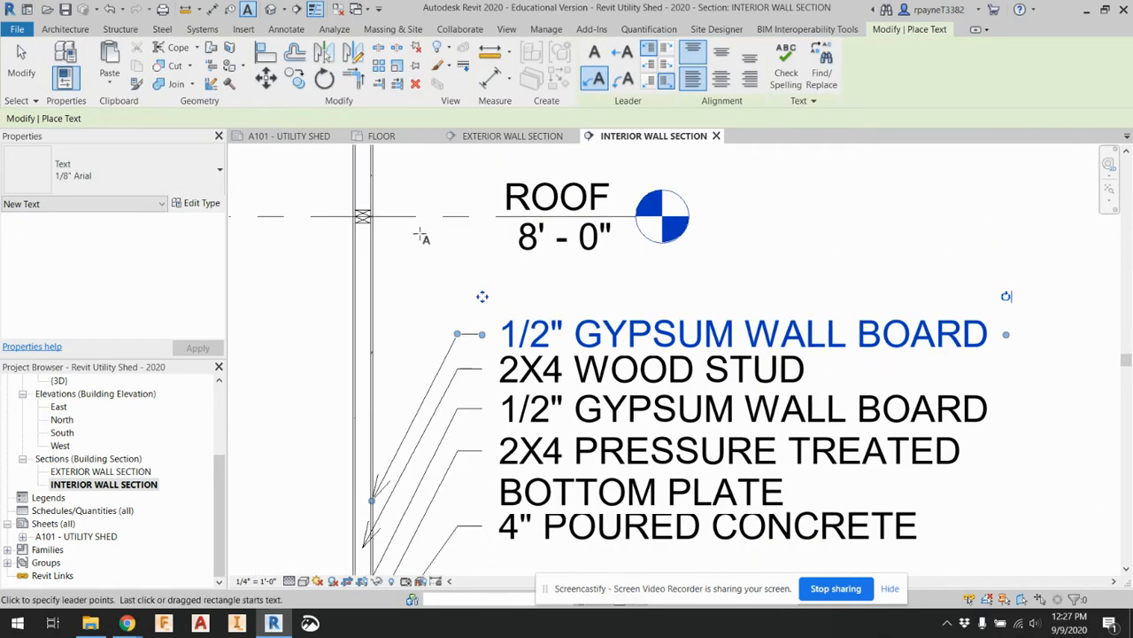
Add a leader note reading 2X4 DOUBLE TOP PLATE above the upper gypsum note, pointing to the lumber at the roof level
{"action": "scroll", "coordinate": [421, 235], "scroll_direction": "up", "scroll_amount": 4}
{"action": "left_click", "coordinate": [367, 219]}
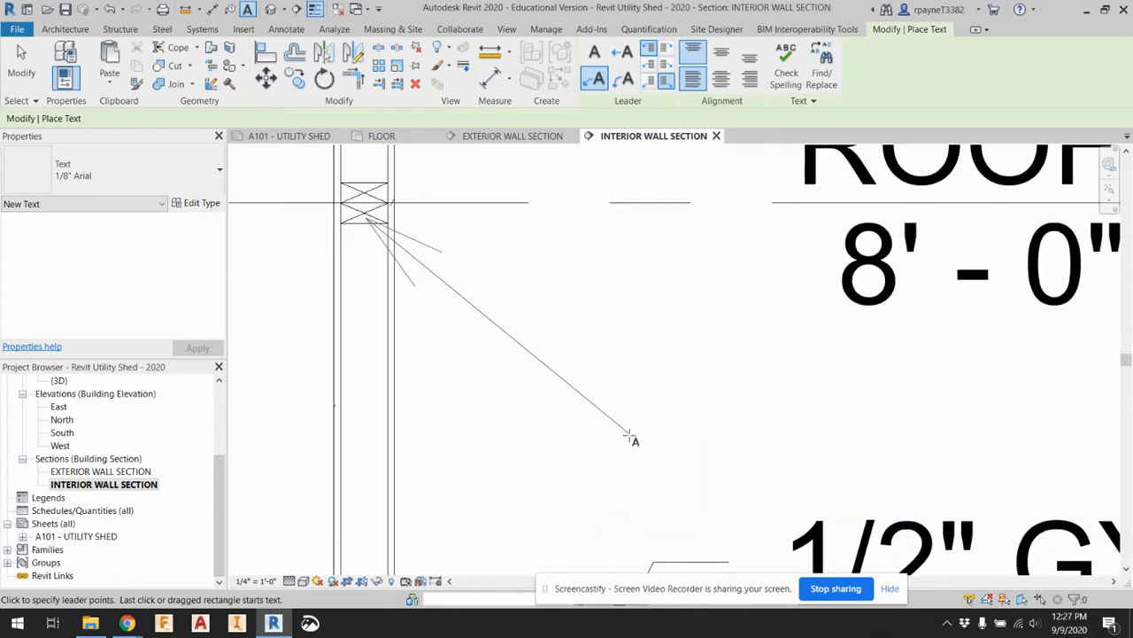
{"action": "left_click", "coordinate": [726, 466]}
{"action": "type", "text": "D"}
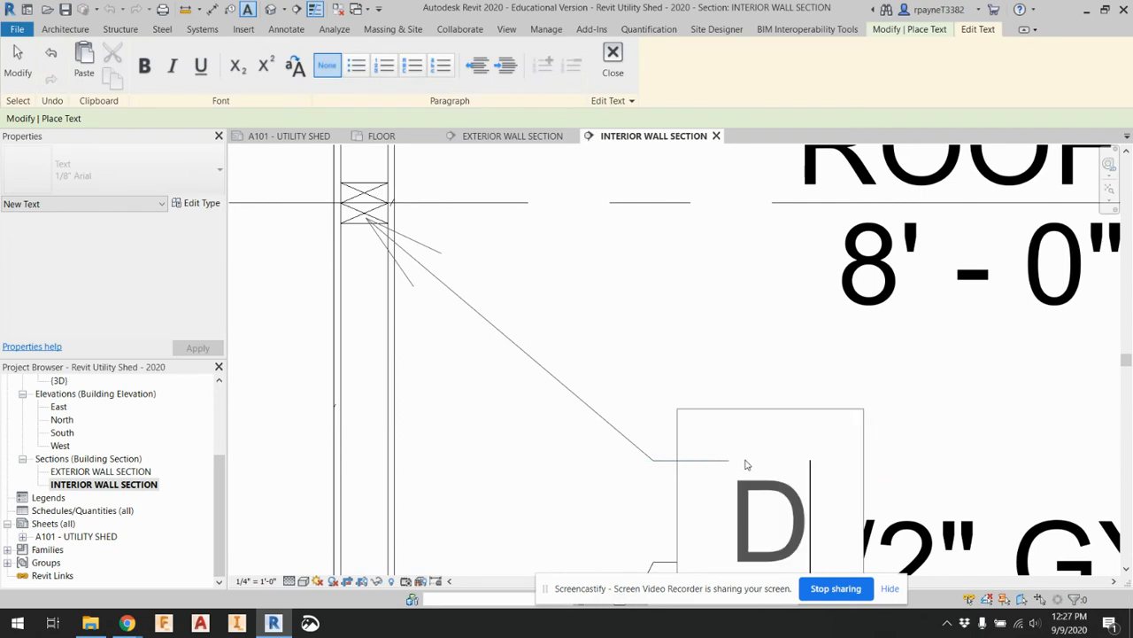
{"action": "type", "text": "OUBLE TOP "}
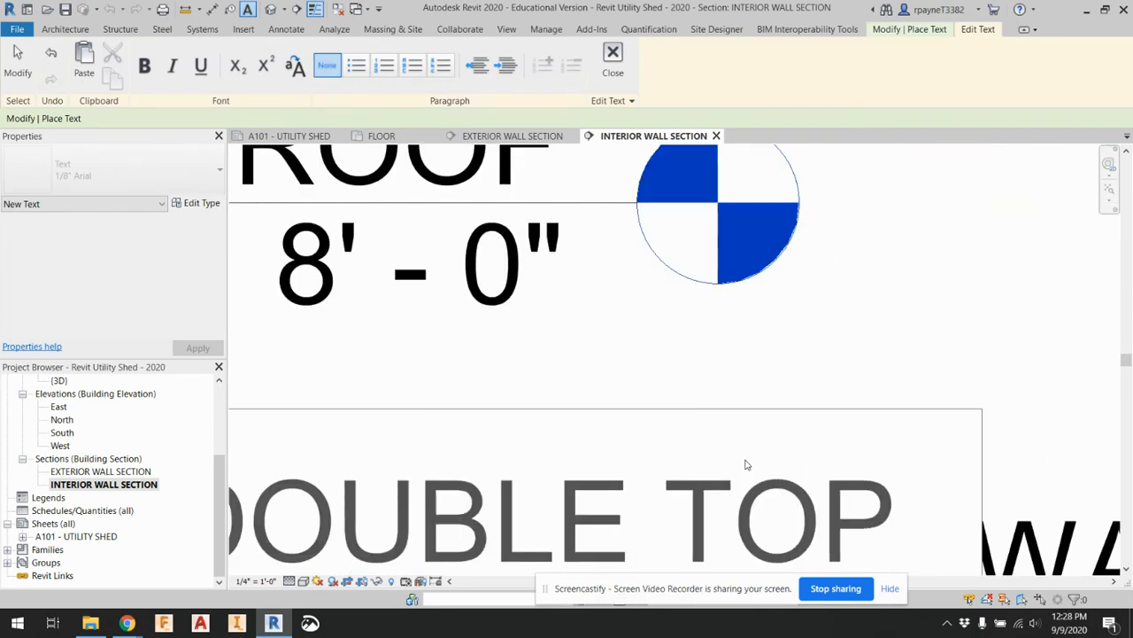
{"action": "type", "text": "PLATE"}
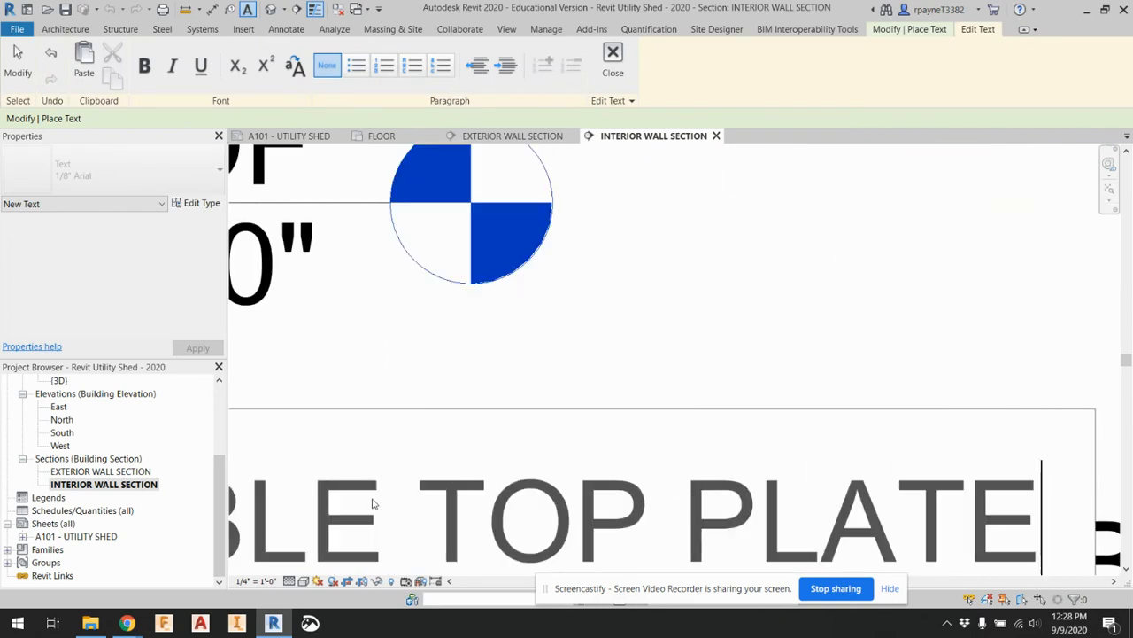
{"action": "scroll", "coordinate": [372, 503], "scroll_direction": "down", "scroll_amount": 4}
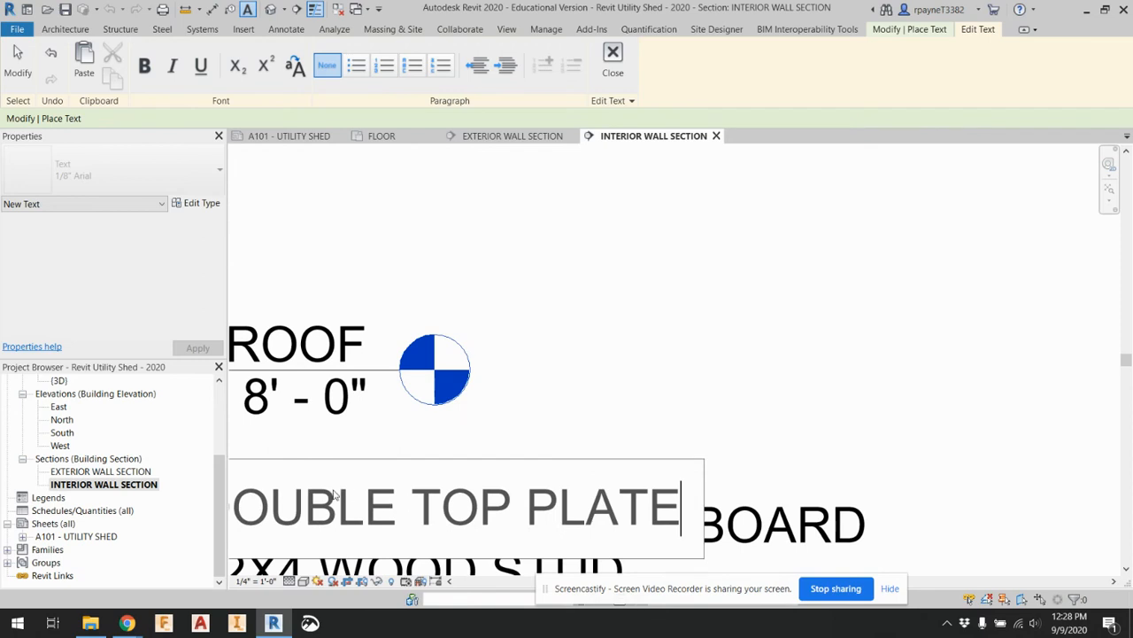
{"action": "scroll", "coordinate": [335, 494], "scroll_direction": "down", "scroll_amount": 2}
{"action": "scroll", "coordinate": [253, 506], "scroll_direction": "up", "scroll_amount": 2}
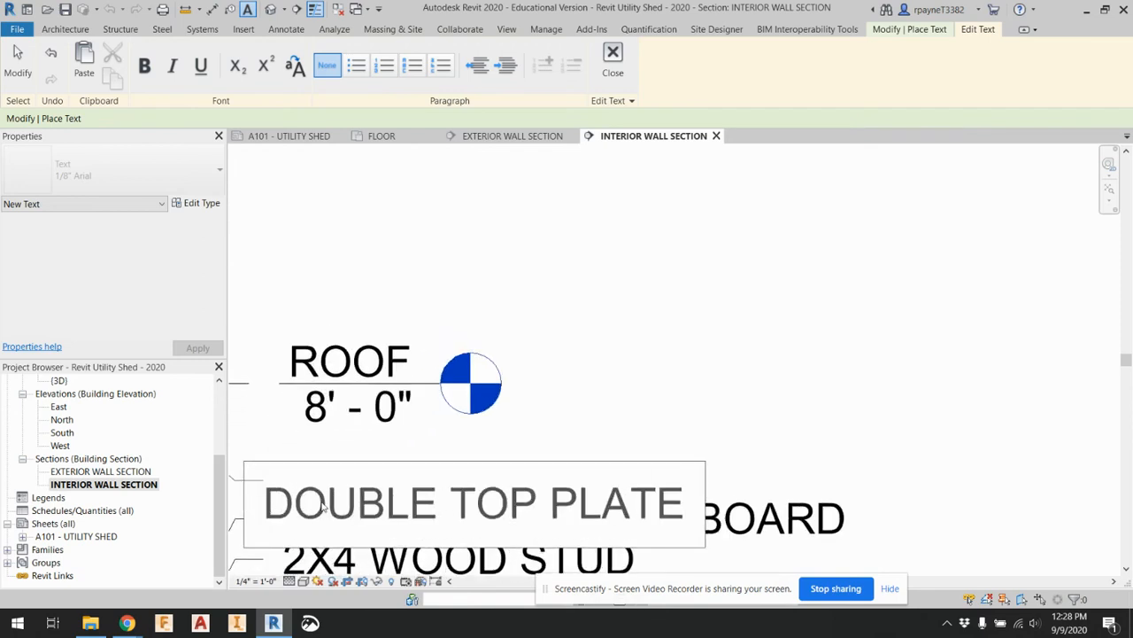
{"action": "type", "text": "2X4"}
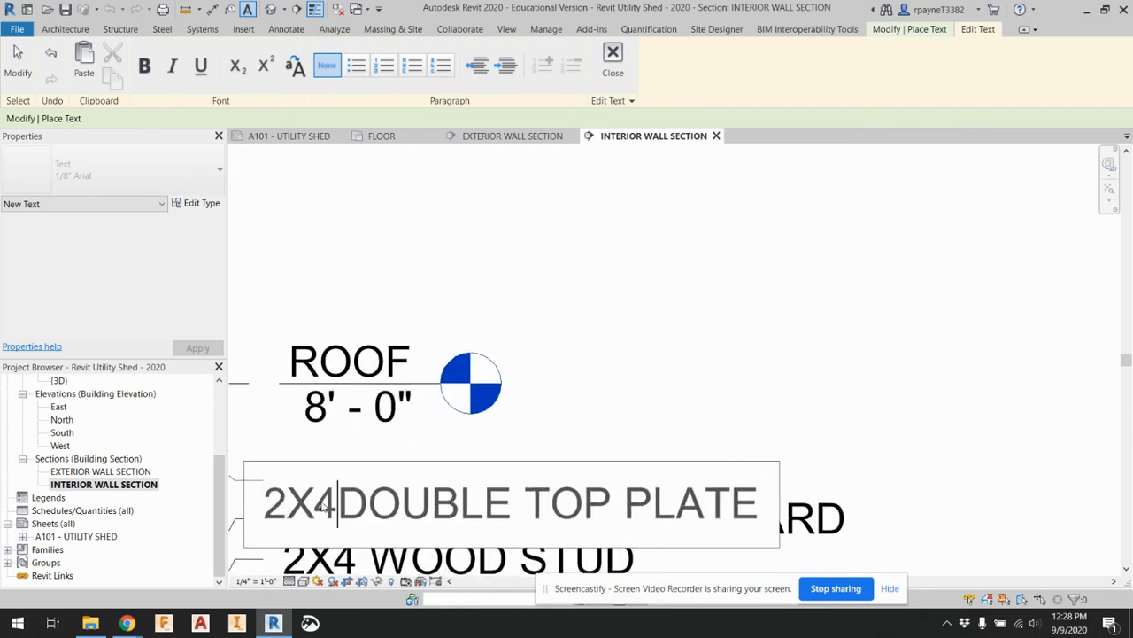
{"action": "left_click", "coordinate": [779, 410]}
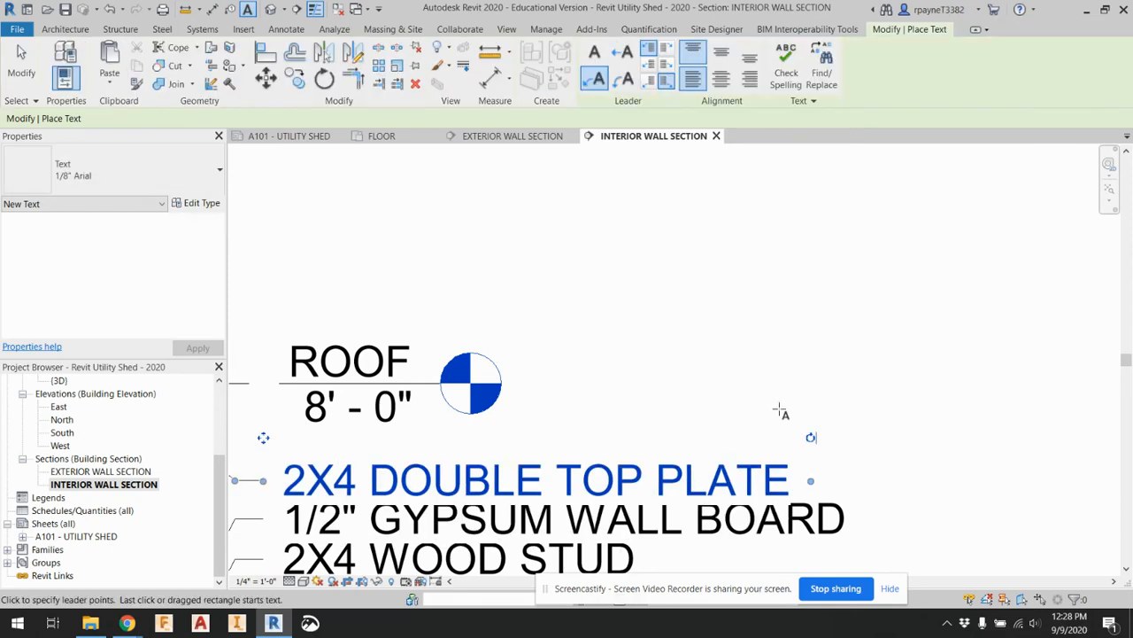
Raise the 2X4 DOUBLE TOP PLATE note slightly so it clears the 1/2" GYPSUM WALL BOARD note beneath it
{"action": "scroll", "coordinate": [780, 410], "scroll_direction": "down", "scroll_amount": 2}
{"action": "scroll", "coordinate": [567, 451], "scroll_direction": "up", "scroll_amount": 2}
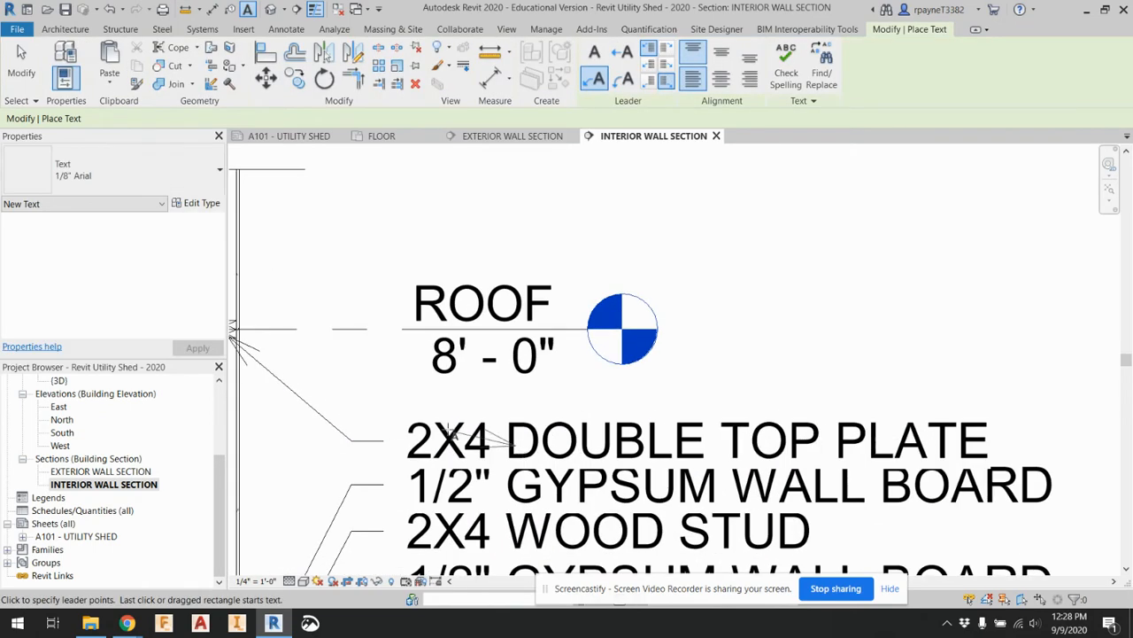
{"action": "key", "text": "Escape"}
{"action": "key", "text": "Escape"}
{"action": "left_click", "coordinate": [412, 427]}
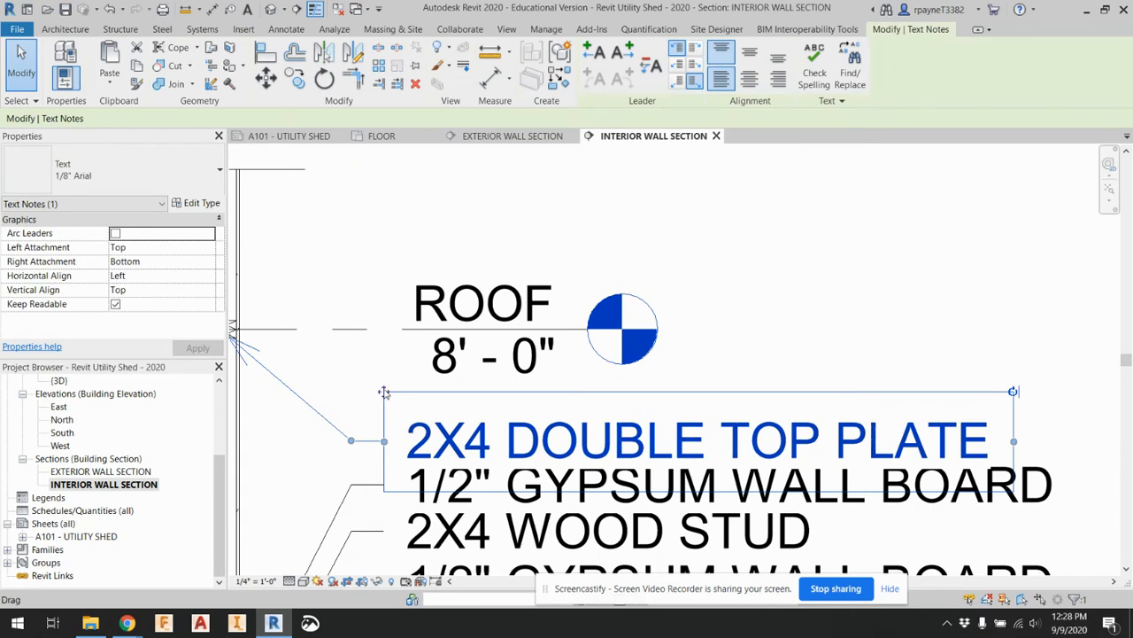
{"action": "left_click_drag", "start_coordinate": [383, 392], "coordinate": [383, 380]}
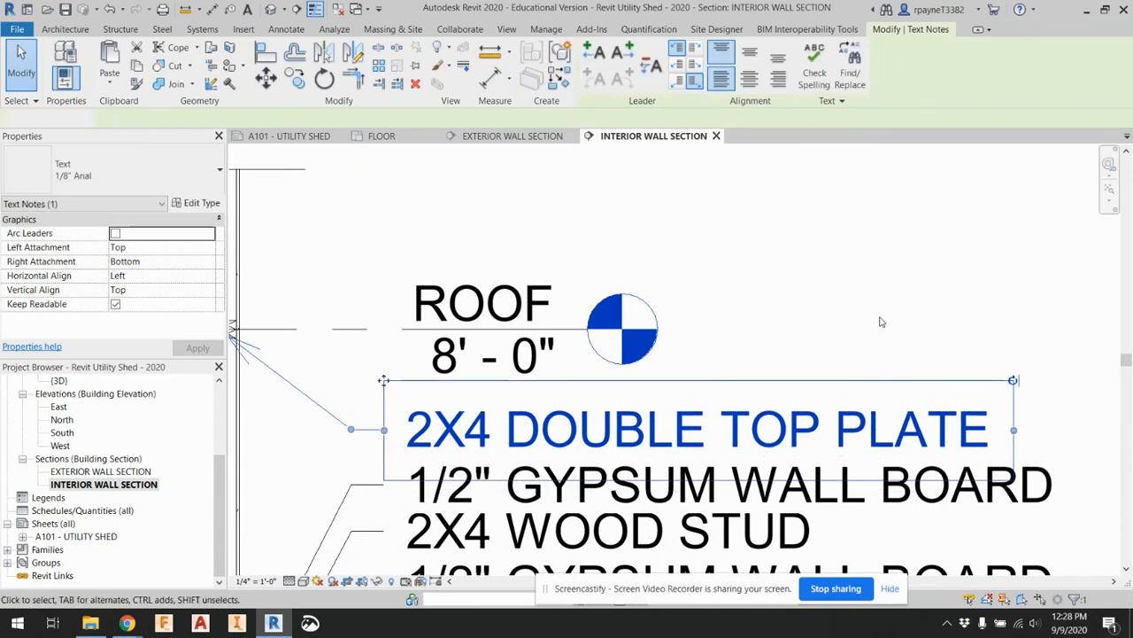
{"action": "left_click", "coordinate": [881, 321]}
{"action": "scroll", "coordinate": [881, 321], "scroll_direction": "down", "scroll_amount": 3}
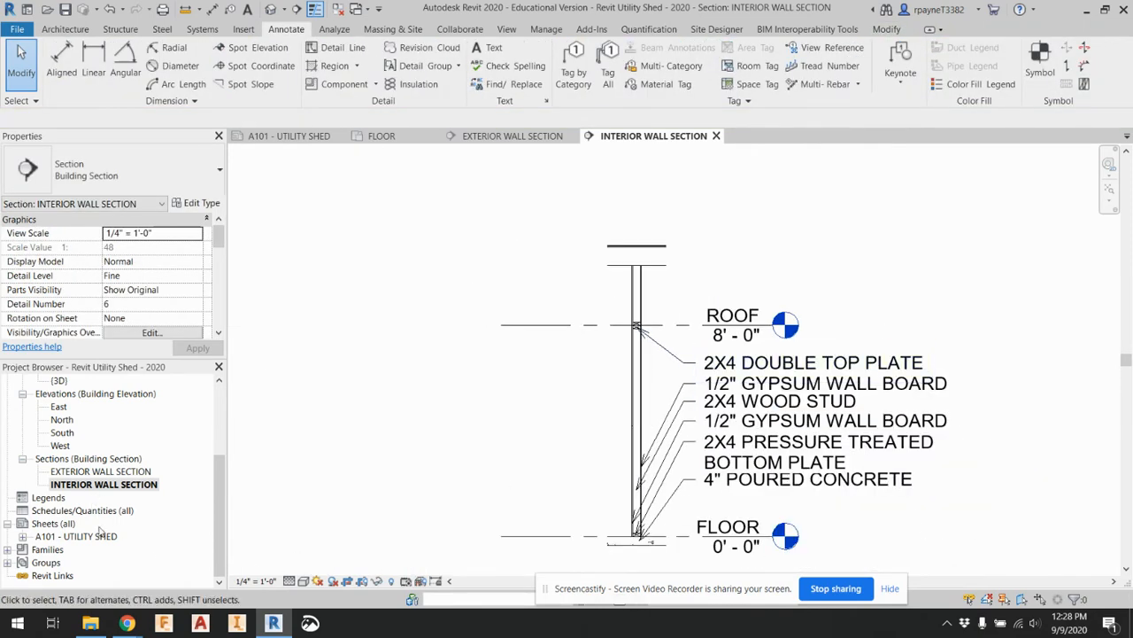
Open sheet A101 and check how the annotated interior wall section fits next to the North elevation
{"action": "double_click", "coordinate": [100, 534]}
{"action": "scroll", "coordinate": [399, 416], "scroll_direction": "down", "scroll_amount": 4}
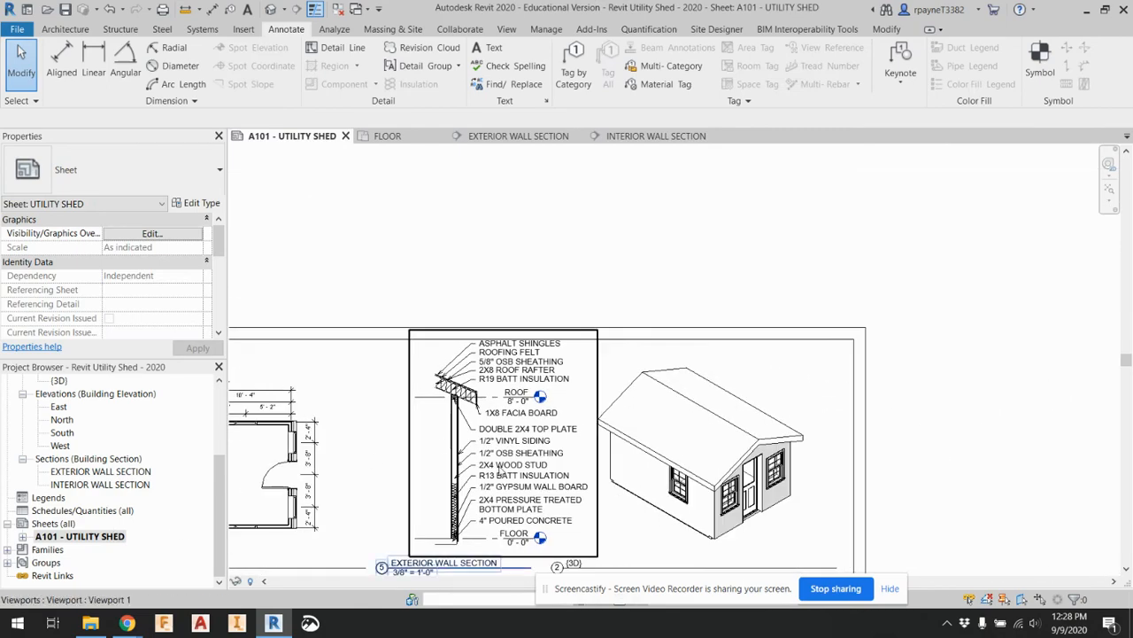
{"action": "middle_click_drag", "start_coordinate": [500, 466], "coordinate": [534, 311]}
{"action": "scroll", "coordinate": [534, 310], "scroll_direction": "down", "scroll_amount": 1}
{"action": "scroll", "coordinate": [507, 537], "scroll_direction": "up", "scroll_amount": 3}
{"action": "middle_click_drag", "start_coordinate": [479, 514], "coordinate": [479, 512]}
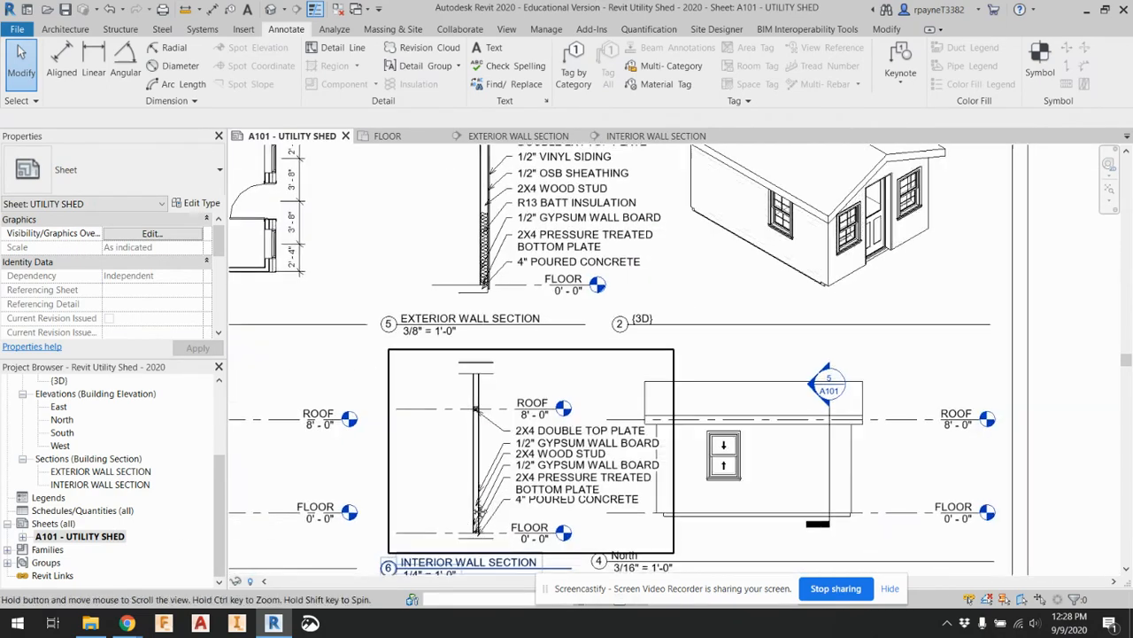
{"action": "scroll", "coordinate": [479, 512], "scroll_direction": "down", "scroll_amount": 2}
In the interior wall section view, shorten the left ends of the ROOF and FLOOR level lines to just beside the wall
{"action": "double_click", "coordinate": [100, 484]}
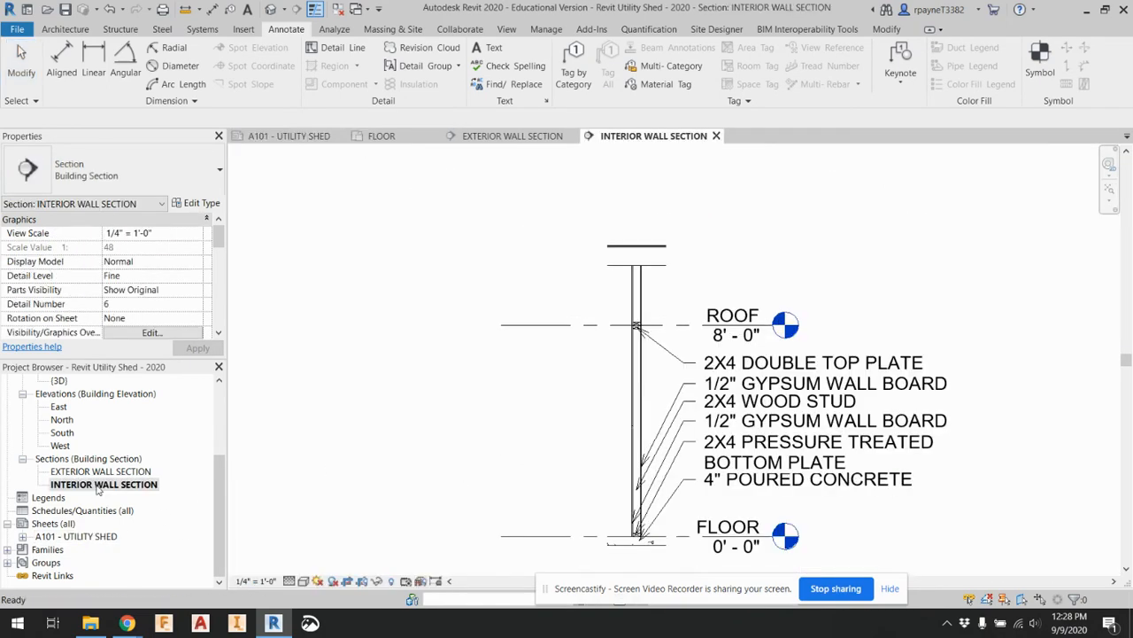
{"action": "left_click", "coordinate": [500, 327]}
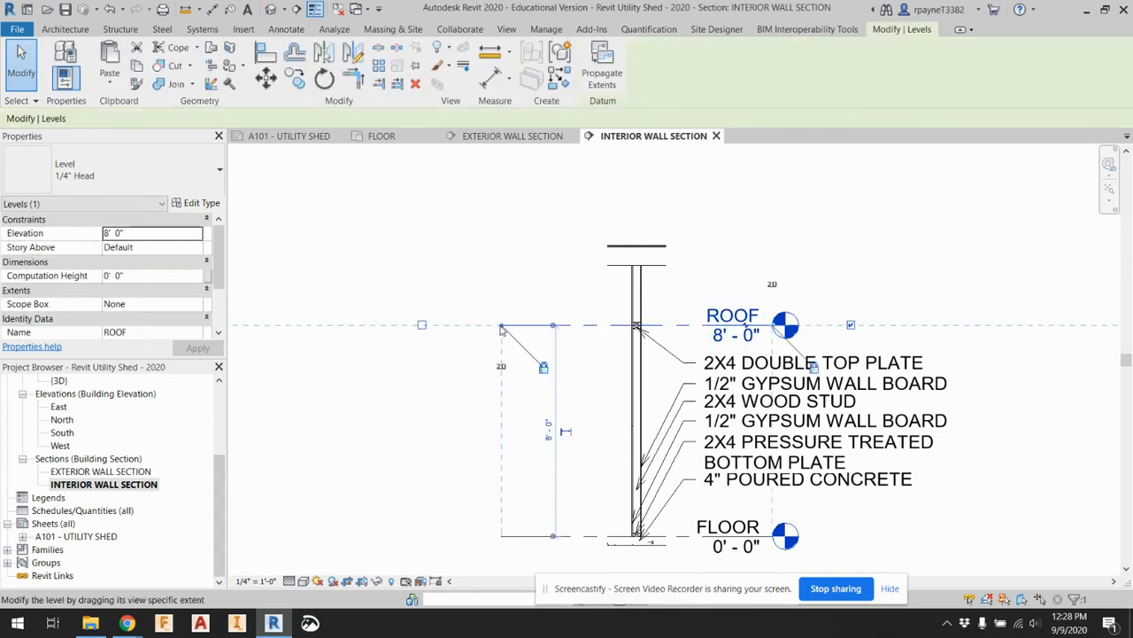
{"action": "left_click_drag", "start_coordinate": [502, 327], "coordinate": [515, 326]}
{"action": "left_click_drag", "start_coordinate": [594, 325], "coordinate": [600, 325]}
On sheet A101, move the interior wall section viewport left, clear of the North elevation, and realign its title under the exterior section's title
{"action": "double_click", "coordinate": [76, 535]}
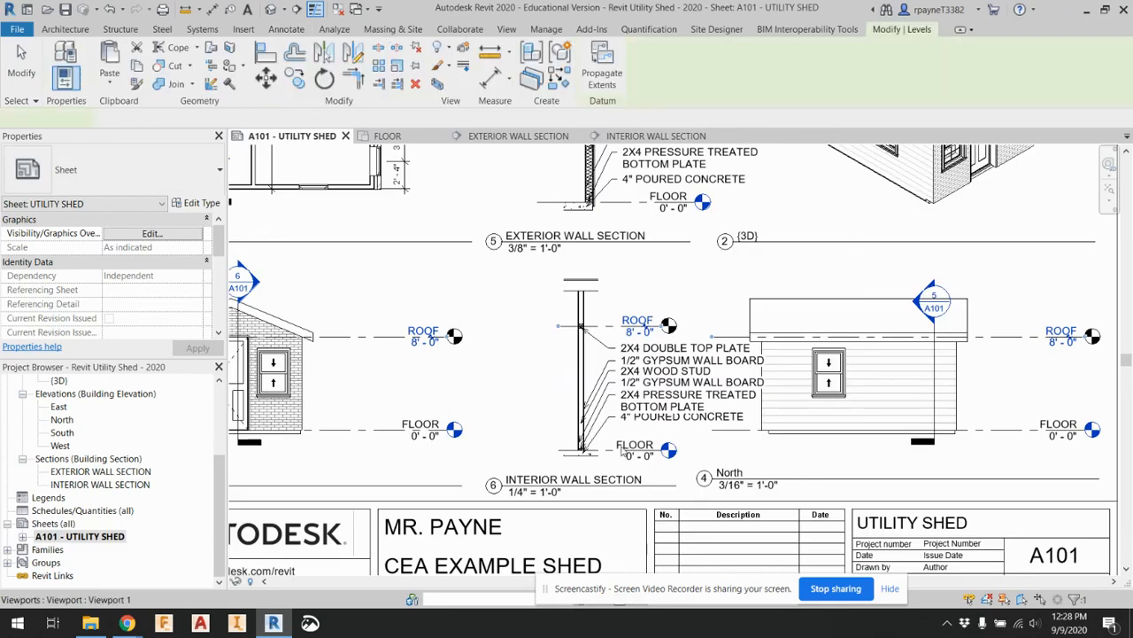
{"action": "left_click", "coordinate": [611, 415]}
{"action": "left_click_drag", "start_coordinate": [611, 415], "coordinate": [541, 408]}
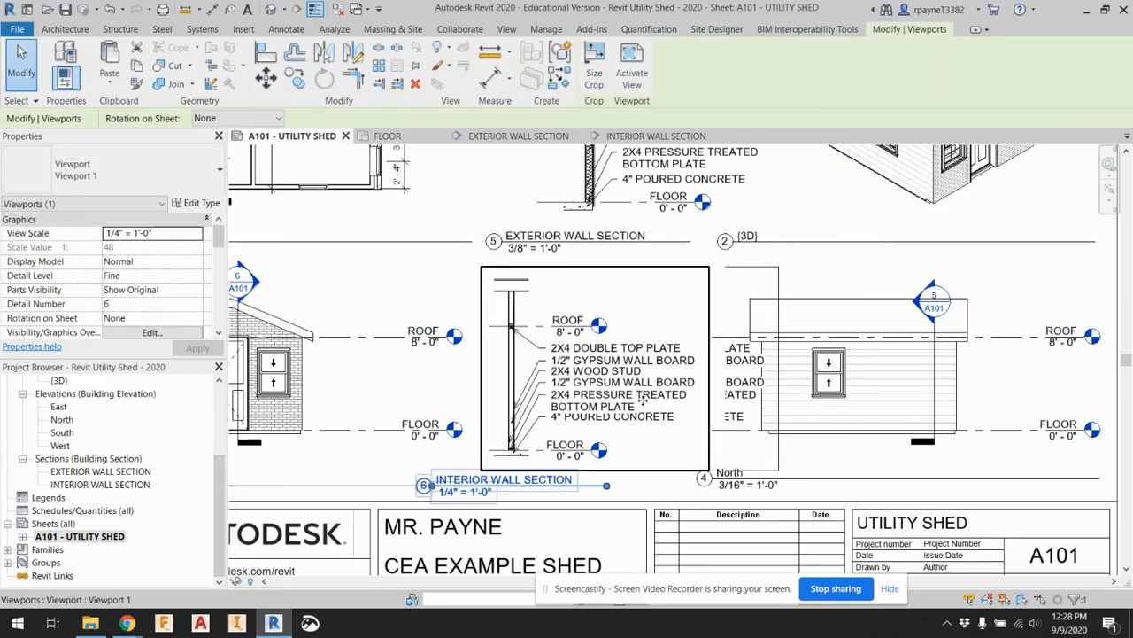
{"action": "left_click", "coordinate": [632, 494]}
{"action": "left_click", "coordinate": [576, 485]}
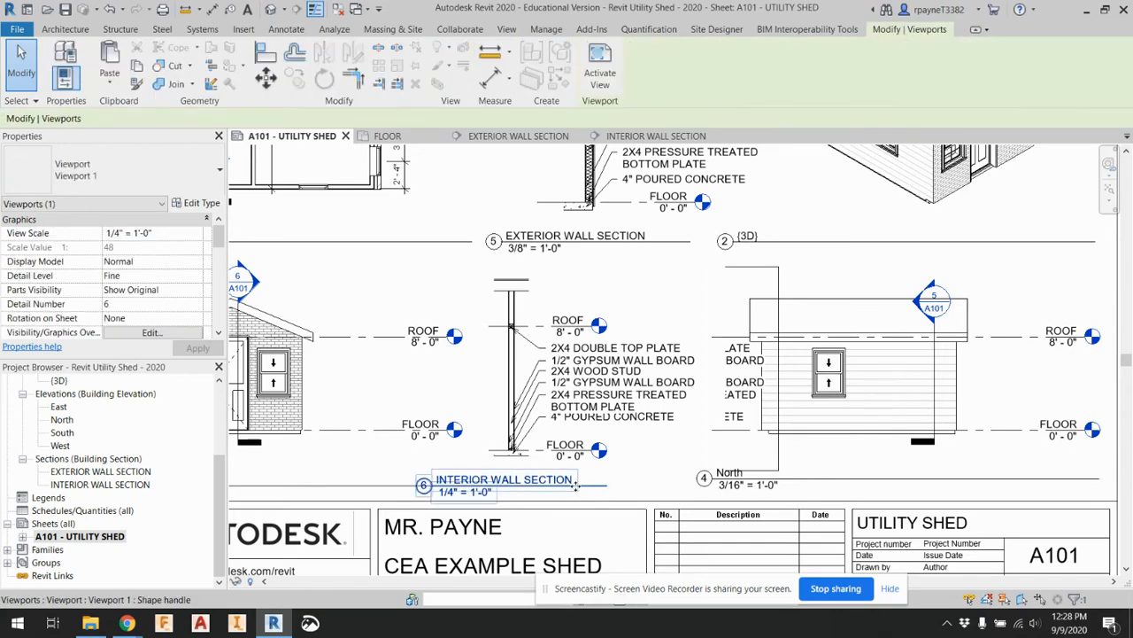
{"action": "left_click_drag", "start_coordinate": [635, 489], "coordinate": [664, 486]}
{"action": "key", "text": "Escape"}
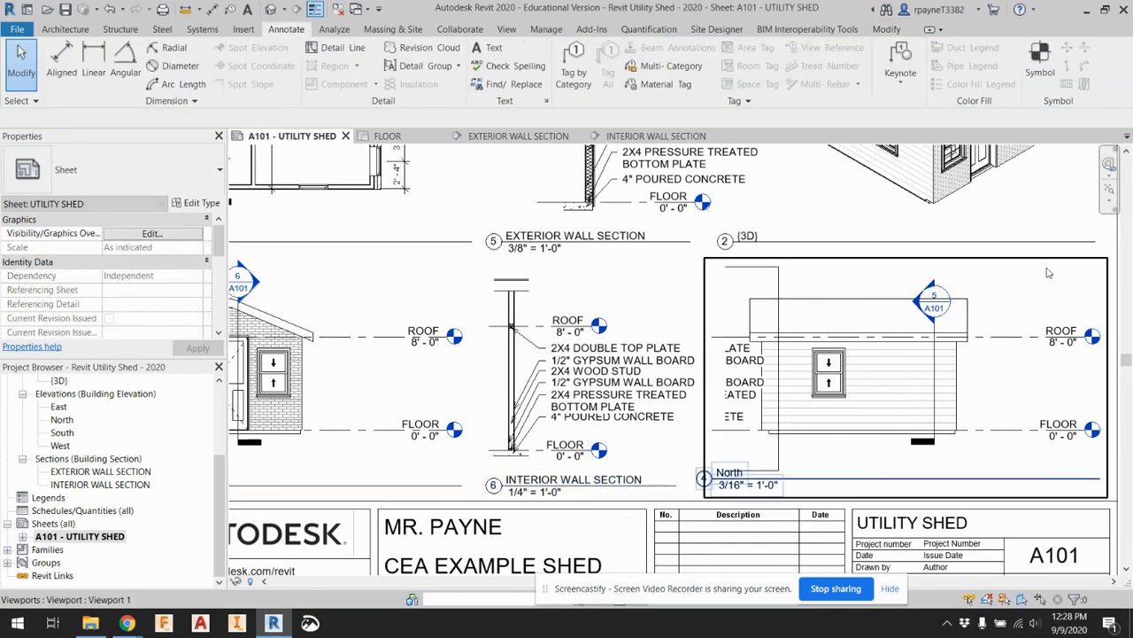
Move the exterior wall section viewport left to line up above the interior wall section, and shift its title back right beneath the drawing
{"action": "scroll", "coordinate": [961, 401], "scroll_direction": "down", "scroll_amount": 2}
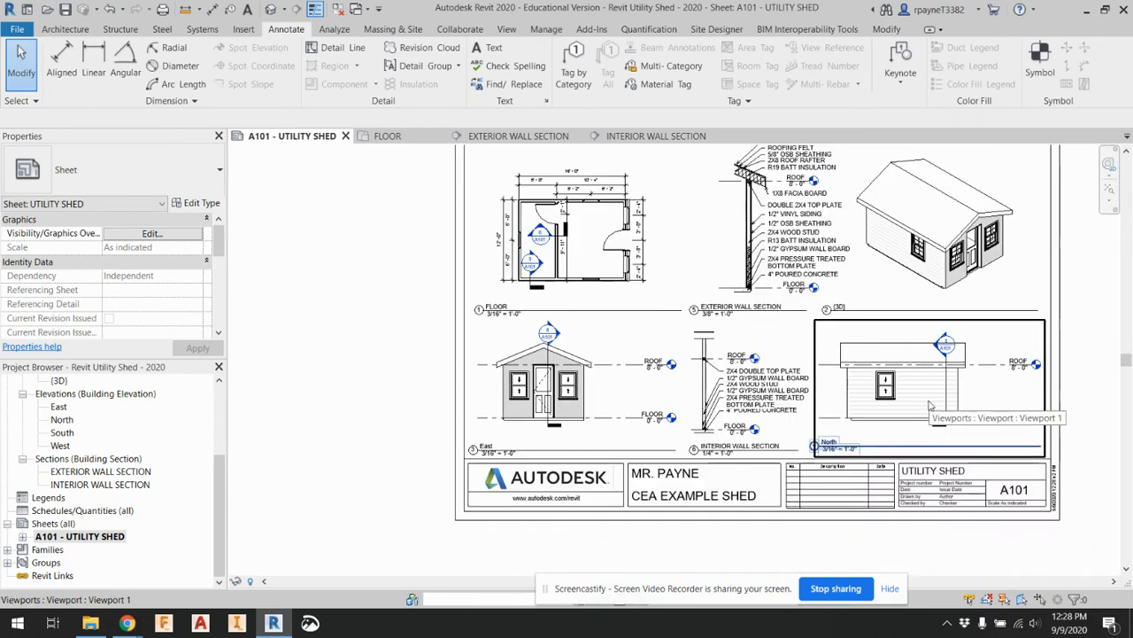
{"action": "middle_click_drag", "start_coordinate": [1091, 398], "coordinate": [998, 418]}
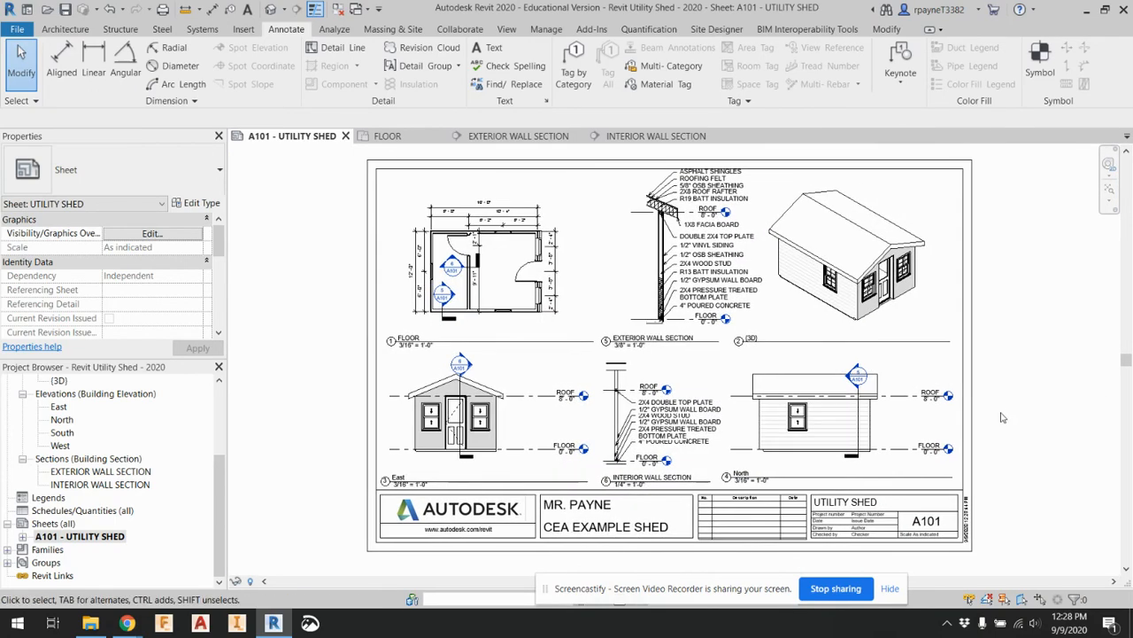
{"action": "scroll", "coordinate": [595, 306], "scroll_direction": "up", "scroll_amount": 2}
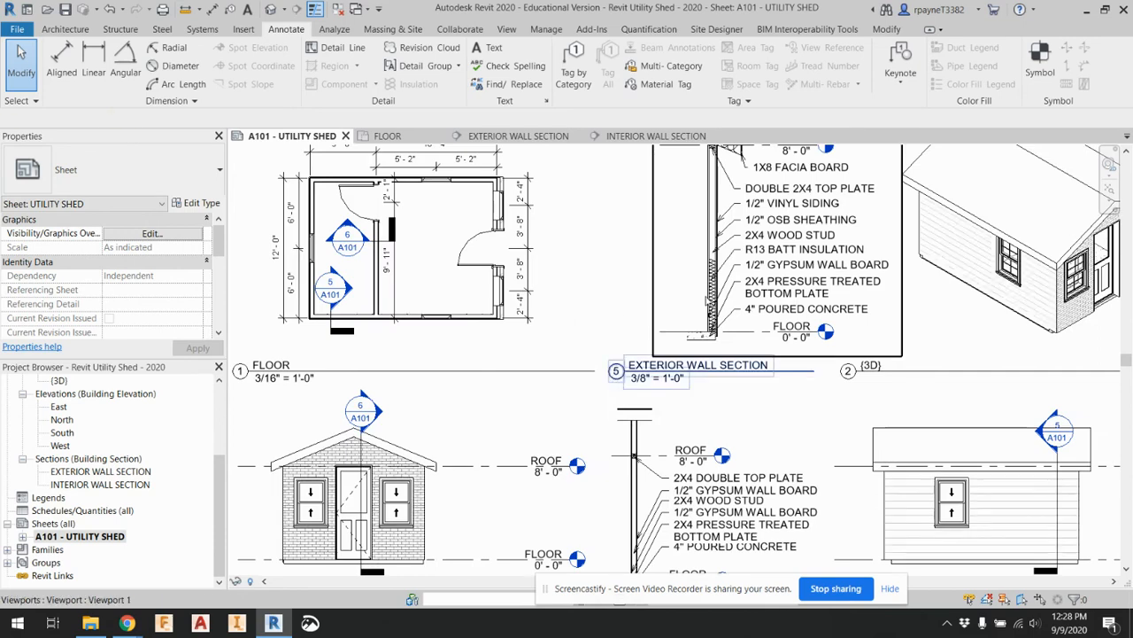
{"action": "left_click", "coordinate": [708, 301]}
{"action": "left_click_drag", "start_coordinate": [863, 322], "coordinate": [788, 323]}
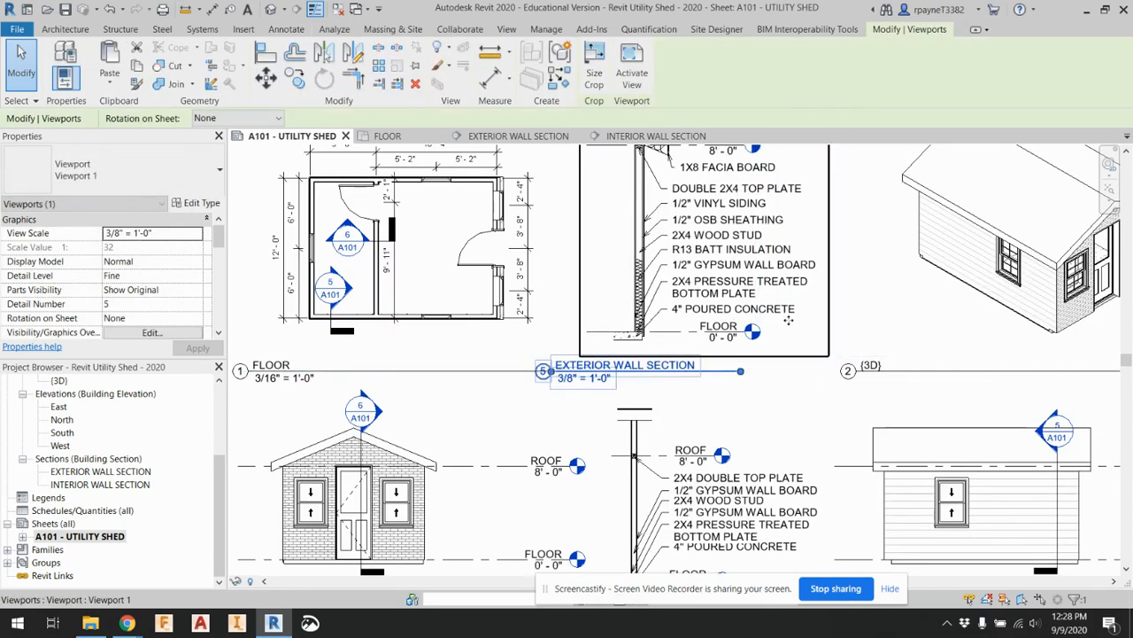
{"action": "left_click", "coordinate": [728, 390]}
{"action": "left_click", "coordinate": [723, 377]}
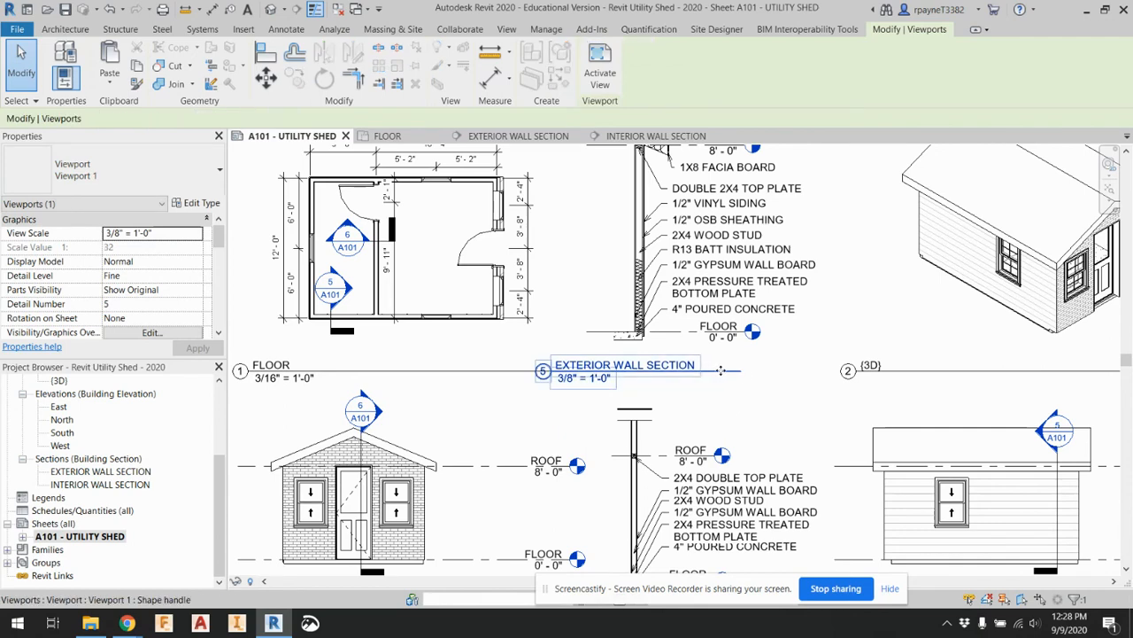
{"action": "scroll", "coordinate": [682, 403], "scroll_direction": "down", "scroll_amount": 2}
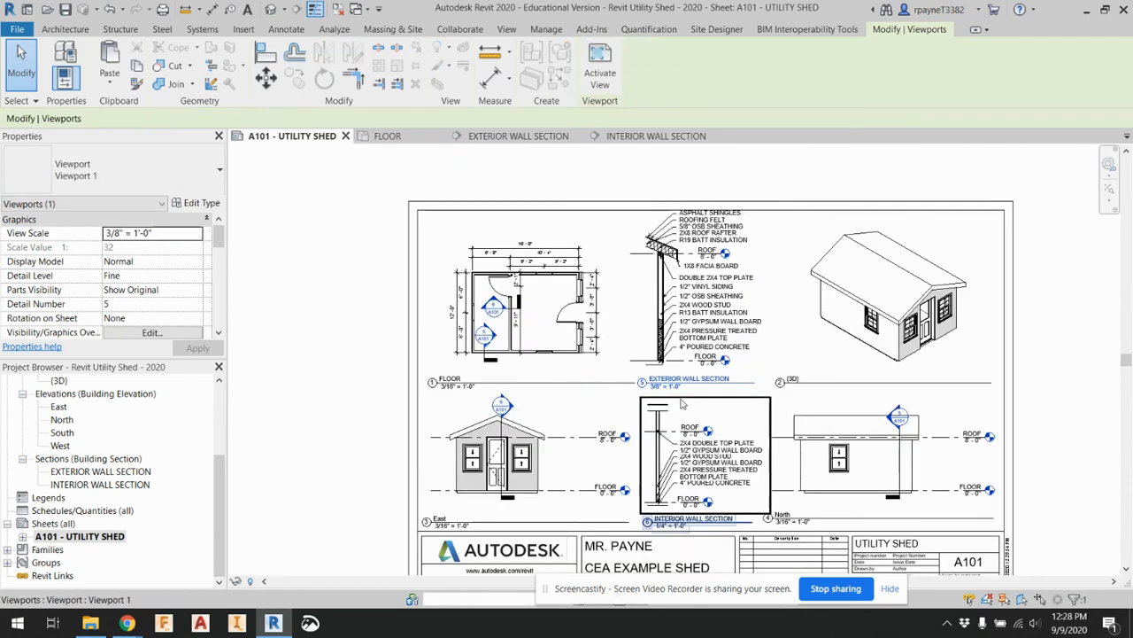
{"action": "key", "text": "Escape"}
Nudge the exterior wall section viewport down two increments so its top notes sit inside the sheet border
{"action": "scroll", "coordinate": [687, 208], "scroll_direction": "up", "scroll_amount": 2}
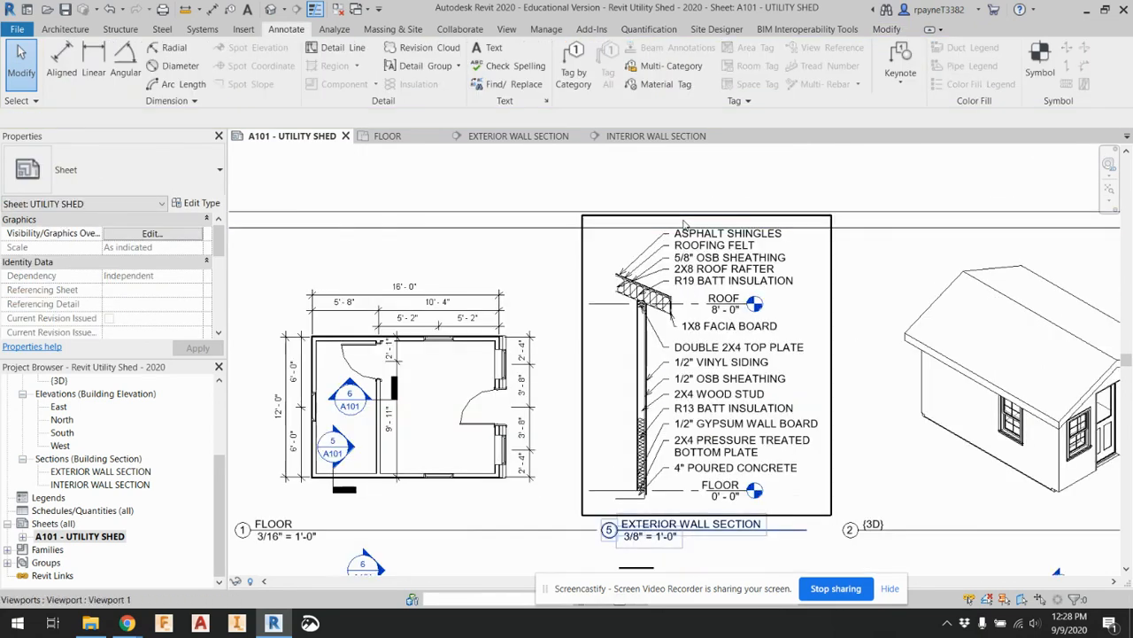
{"action": "scroll", "coordinate": [575, 425], "scroll_direction": "down", "scroll_amount": 2}
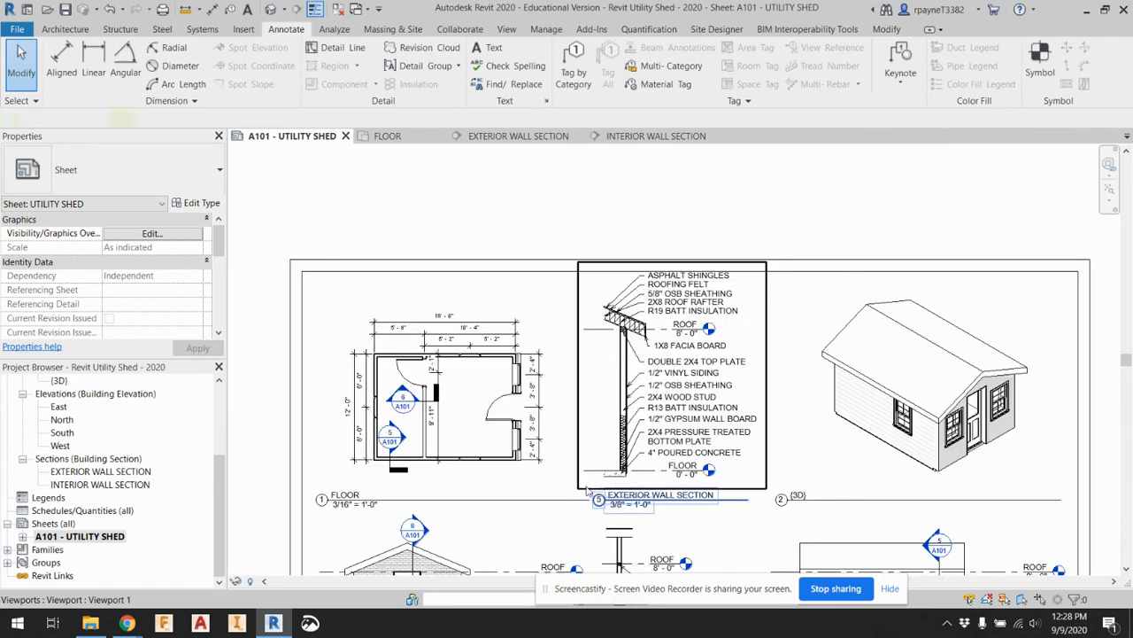
{"action": "left_click", "coordinate": [586, 490]}
{"action": "key", "text": "Down"}
{"action": "key", "text": "Down"}
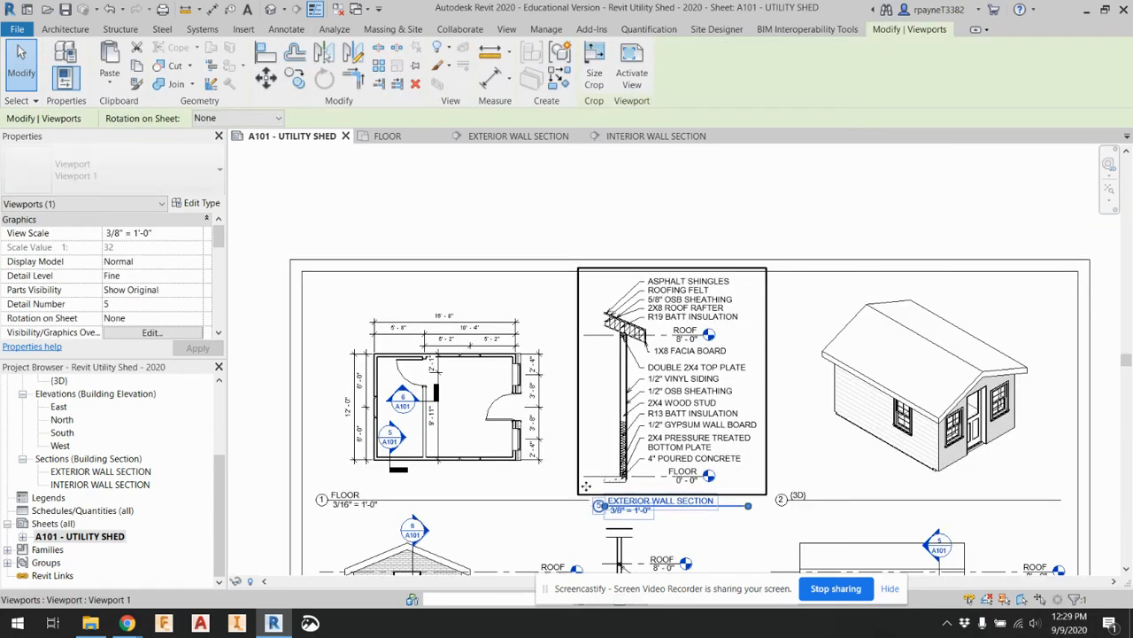
{"action": "key", "text": "Escape"}
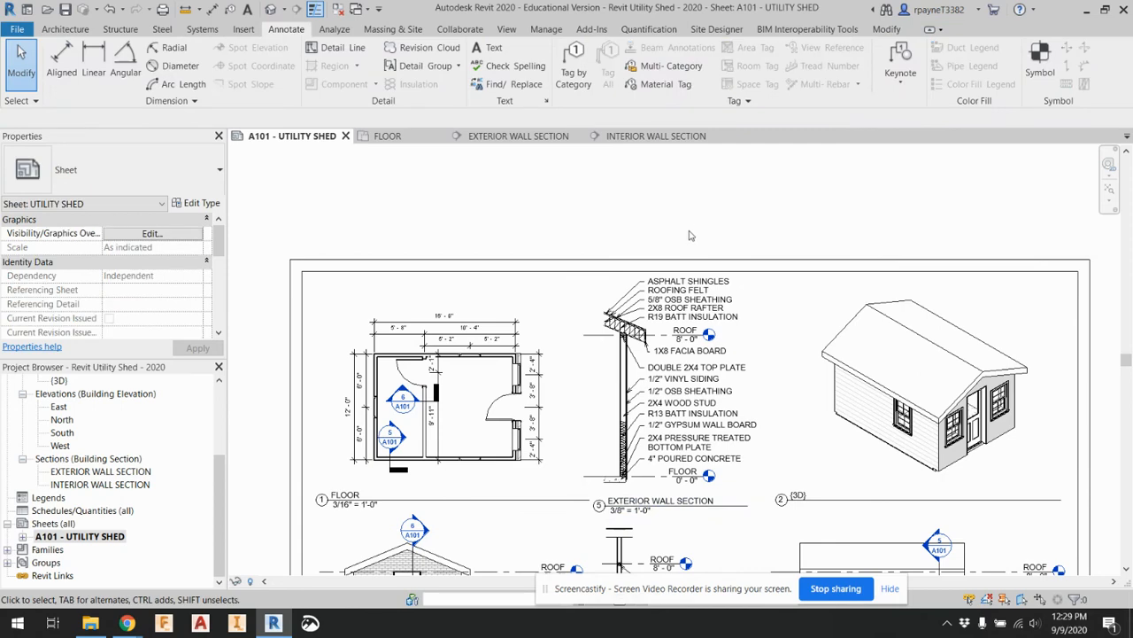
Open the East elevation and hide the interior wall section marker as an element in that view
{"action": "scroll", "coordinate": [607, 259], "scroll_direction": "down", "scroll_amount": 2}
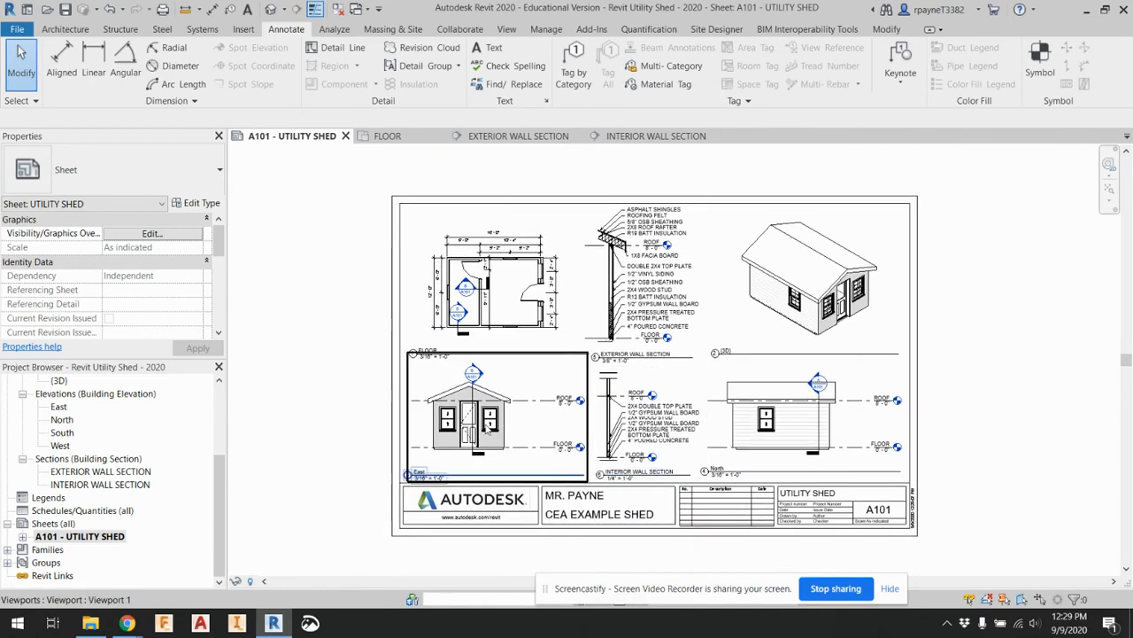
{"action": "scroll", "coordinate": [456, 531], "scroll_direction": "up", "scroll_amount": 3}
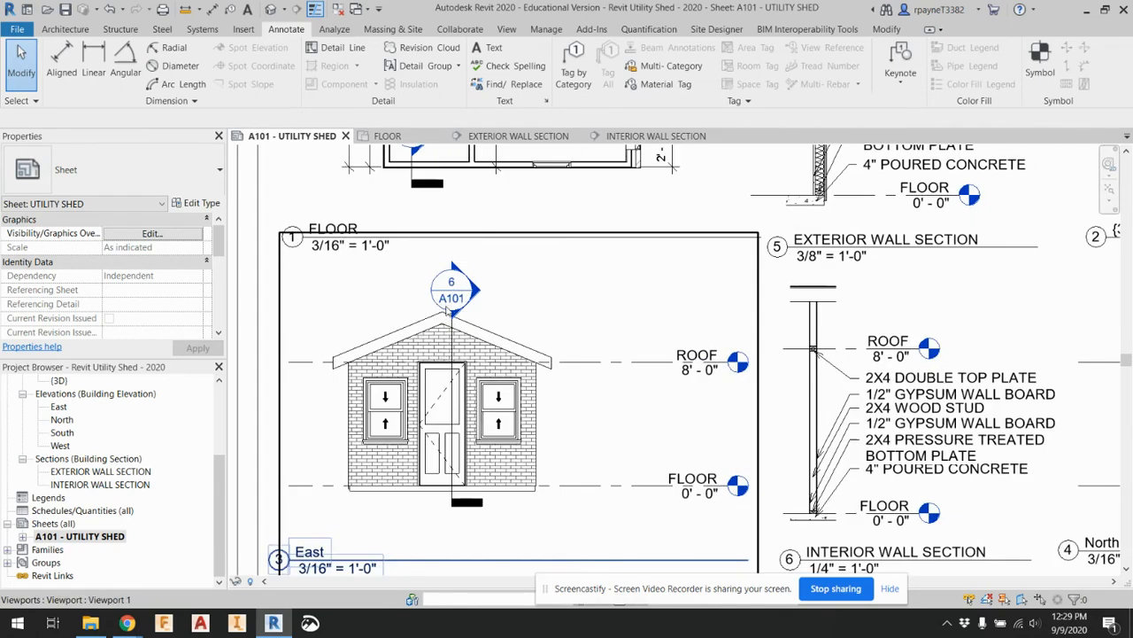
{"action": "double_click", "coordinate": [57, 408]}
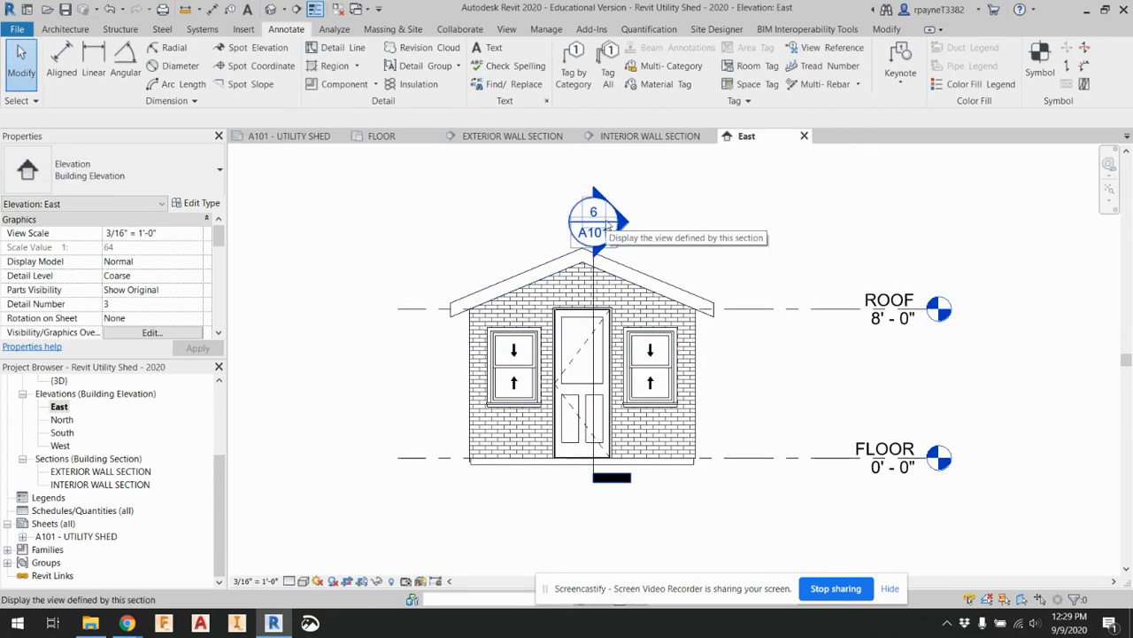
{"action": "right_click", "coordinate": [607, 226]}
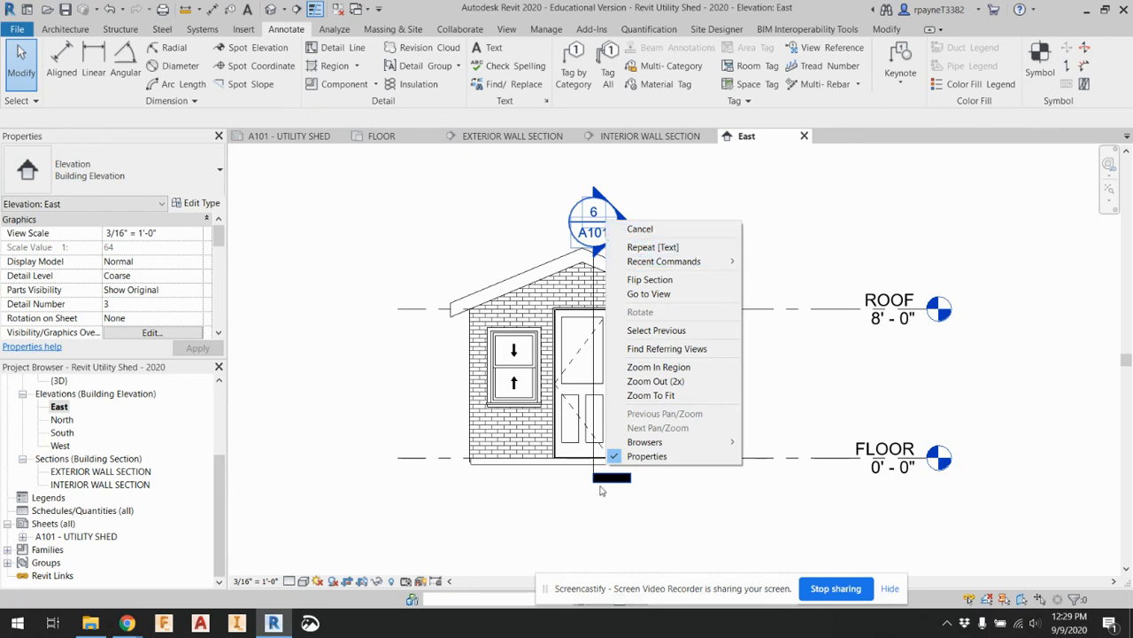
{"action": "left_click", "coordinate": [596, 478]}
{"action": "right_click", "coordinate": [597, 479]}
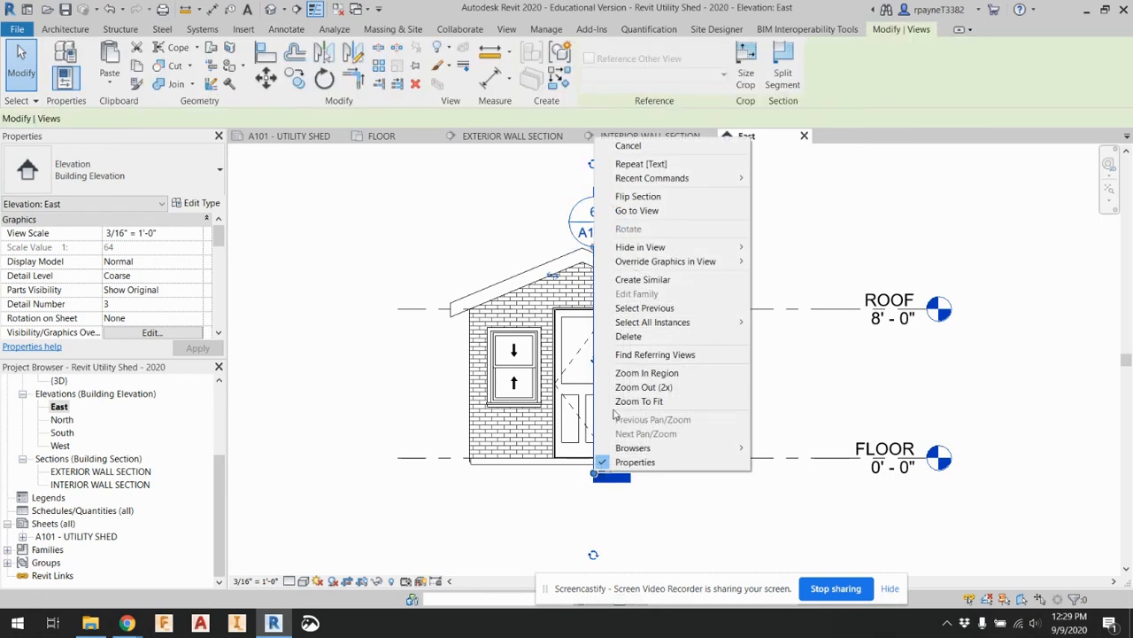
{"action": "mouse_move", "coordinate": [630, 252]}
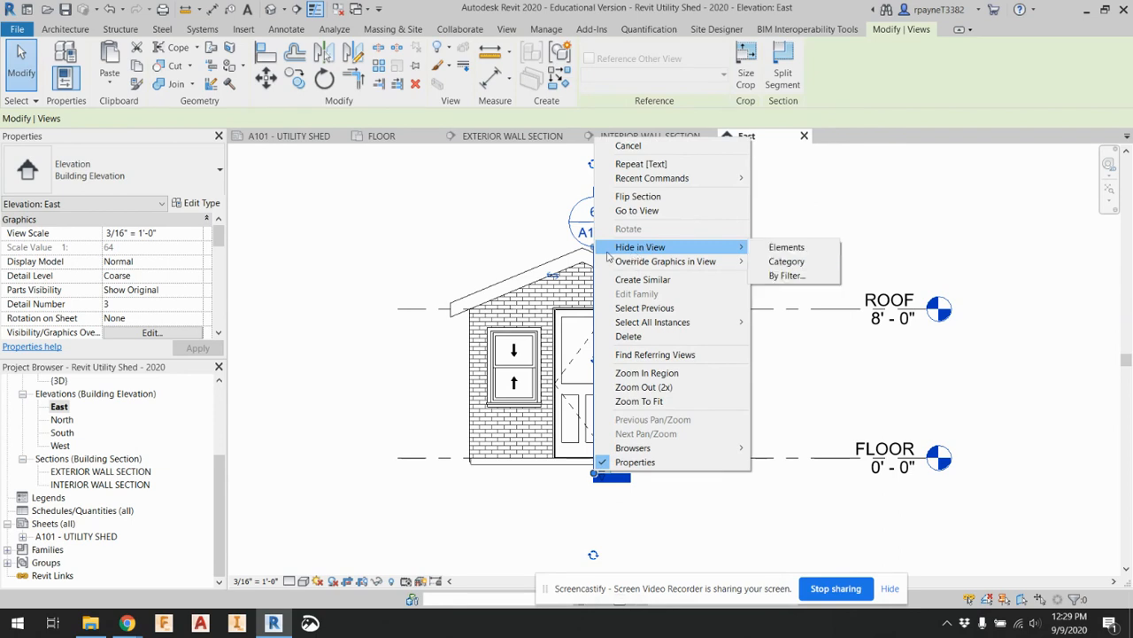
{"action": "left_click", "coordinate": [532, 232]}
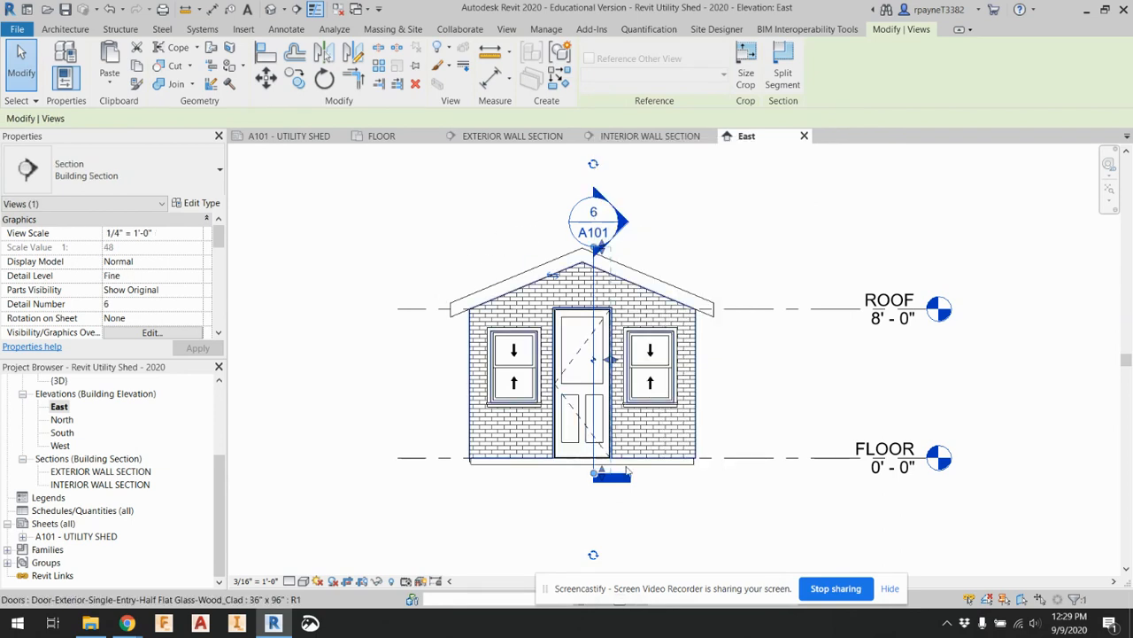
{"action": "right_click", "coordinate": [603, 478]}
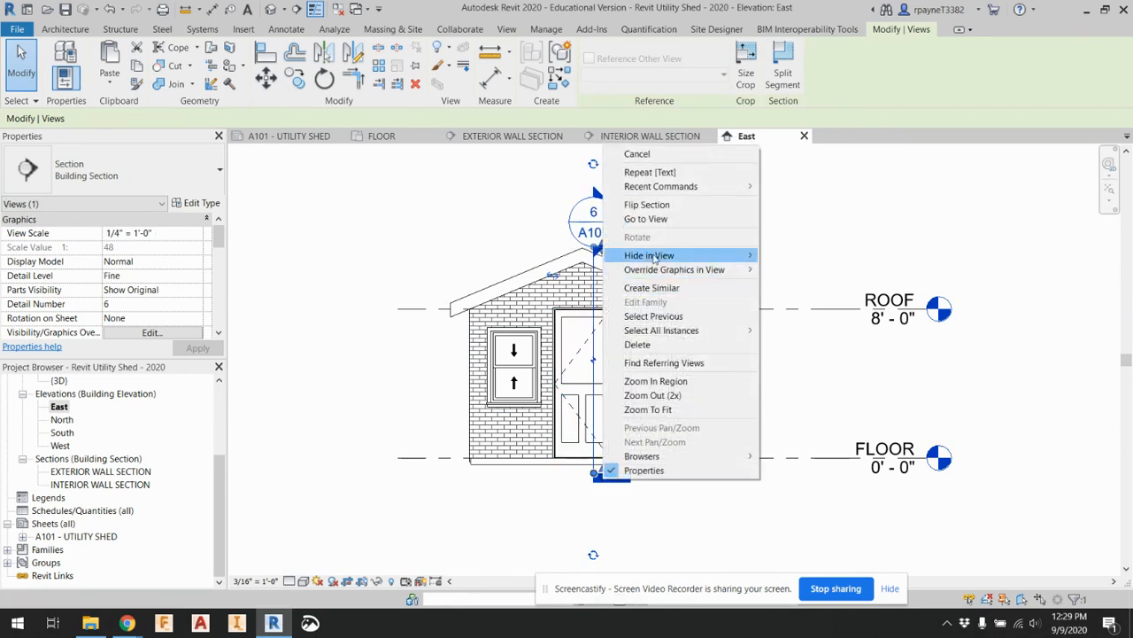
{"action": "mouse_move", "coordinate": [649, 255]}
{"action": "left_click", "coordinate": [807, 256]}
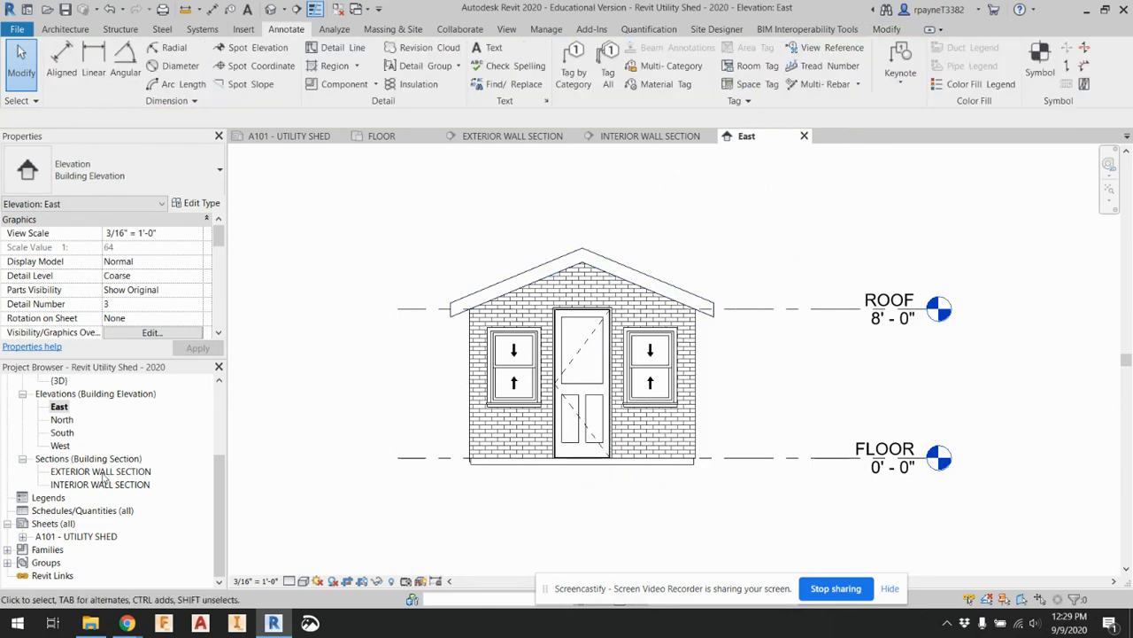
Check sheet A101, open the North elevation, and hide the exterior wall section marker as an element in that view
{"action": "double_click", "coordinate": [76, 536]}
{"action": "scroll", "coordinate": [907, 313], "scroll_direction": "down", "scroll_amount": 4}
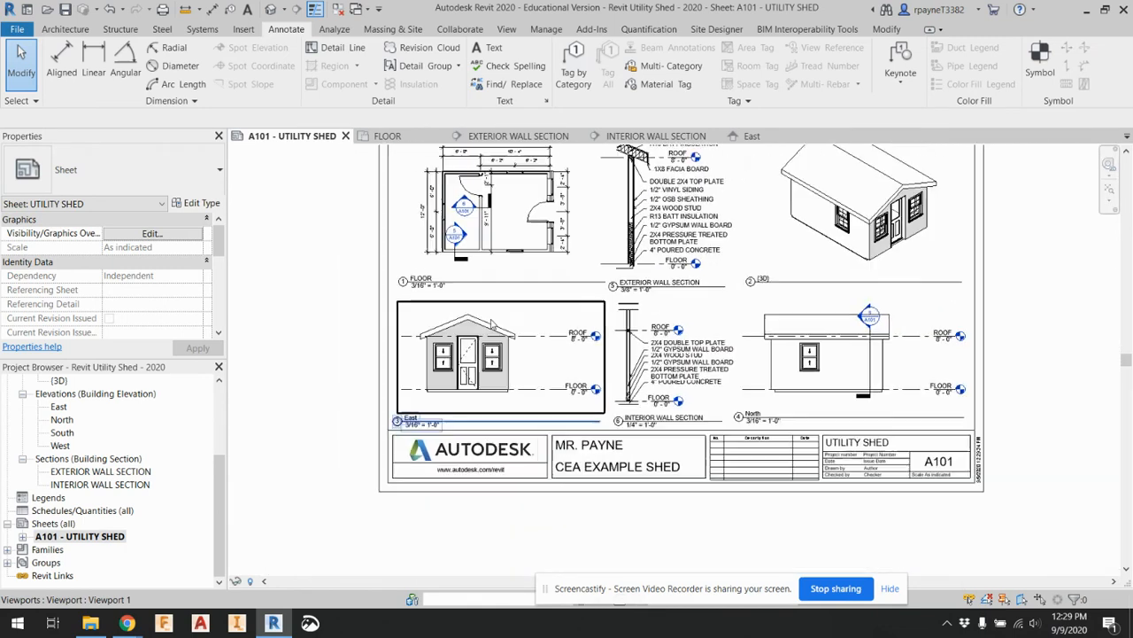
{"action": "double_click", "coordinate": [56, 420]}
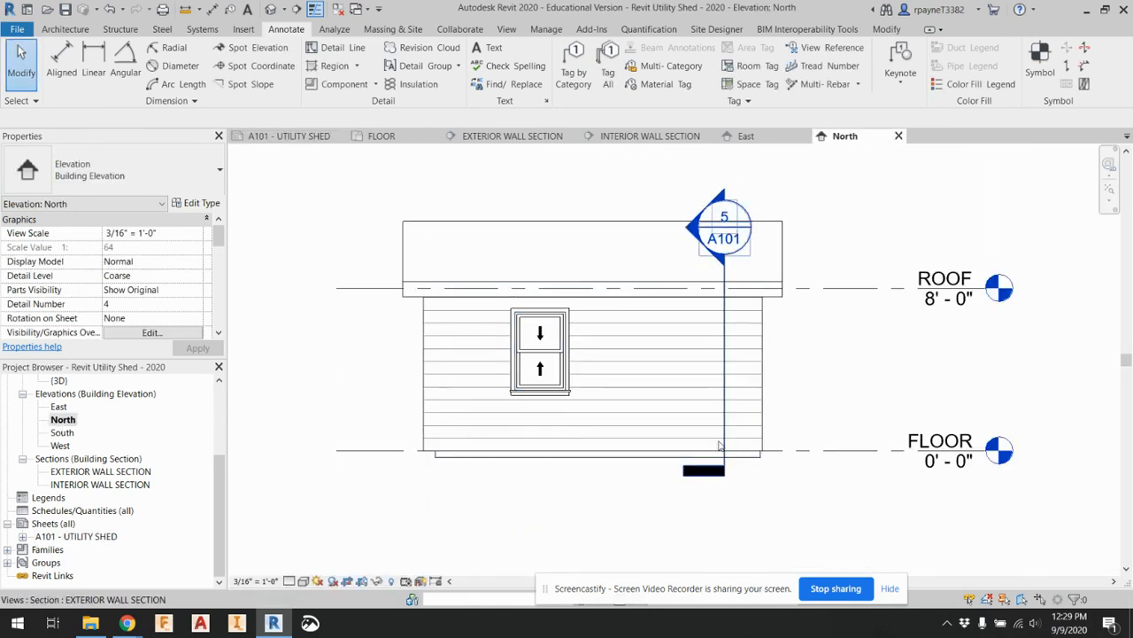
{"action": "left_click", "coordinate": [724, 443]}
{"action": "right_click", "coordinate": [724, 443]}
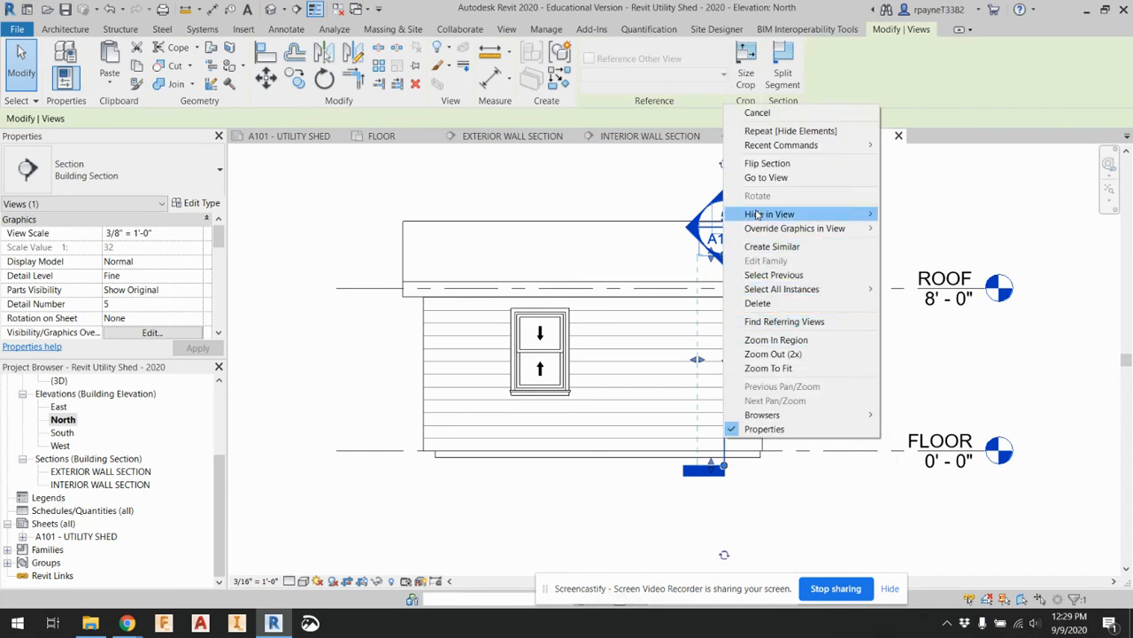
{"action": "mouse_move", "coordinate": [850, 214]}
{"action": "left_click", "coordinate": [912, 214]}
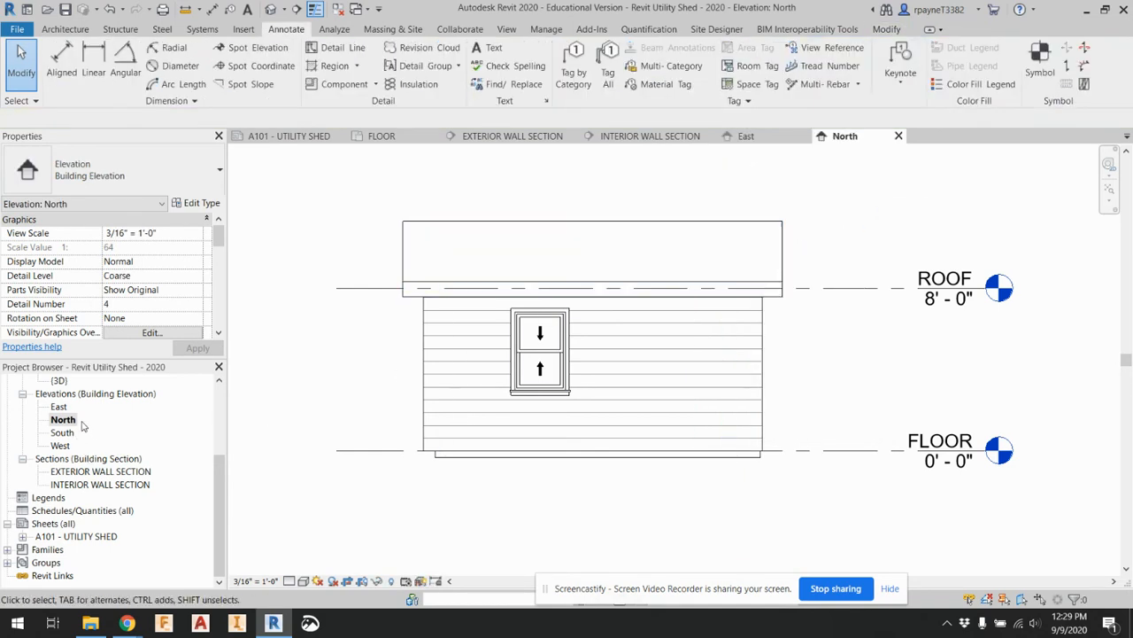
Return to sheet A101 and review the layout of the plan, elevation, section and 3D viewports
{"action": "scroll", "coordinate": [87, 427], "scroll_direction": "up", "scroll_amount": 3}
{"action": "scroll", "coordinate": [88, 427], "scroll_direction": "down", "scroll_amount": 3}
{"action": "left_click", "coordinate": [106, 485]}
{"action": "double_click", "coordinate": [104, 537]}
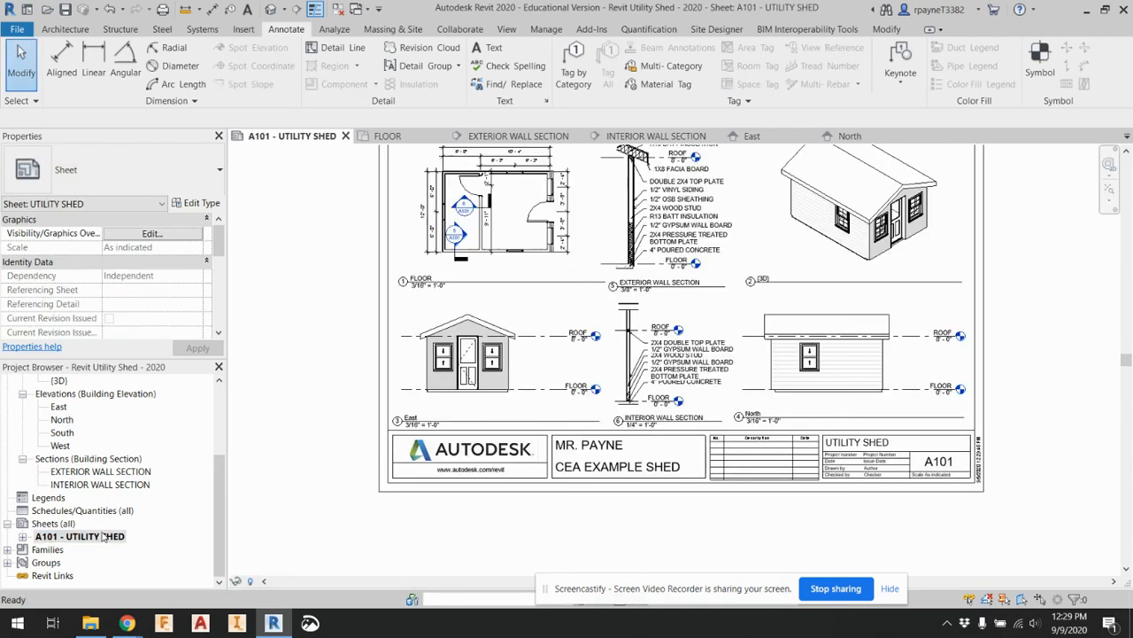
{"action": "scroll", "coordinate": [421, 352], "scroll_direction": "down", "scroll_amount": 3}
{"action": "scroll", "coordinate": [421, 352], "scroll_direction": "up", "scroll_amount": 4}
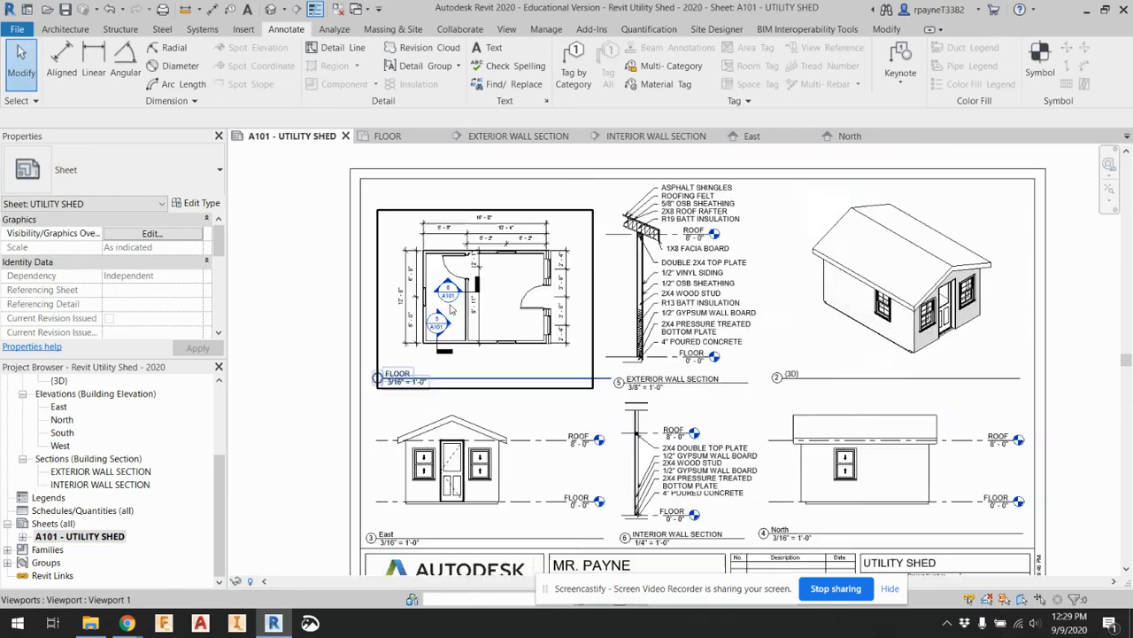
{"action": "scroll", "coordinate": [388, 324], "scroll_direction": "down", "scroll_amount": 2}
{"action": "scroll", "coordinate": [388, 326], "scroll_direction": "down", "scroll_amount": 1}
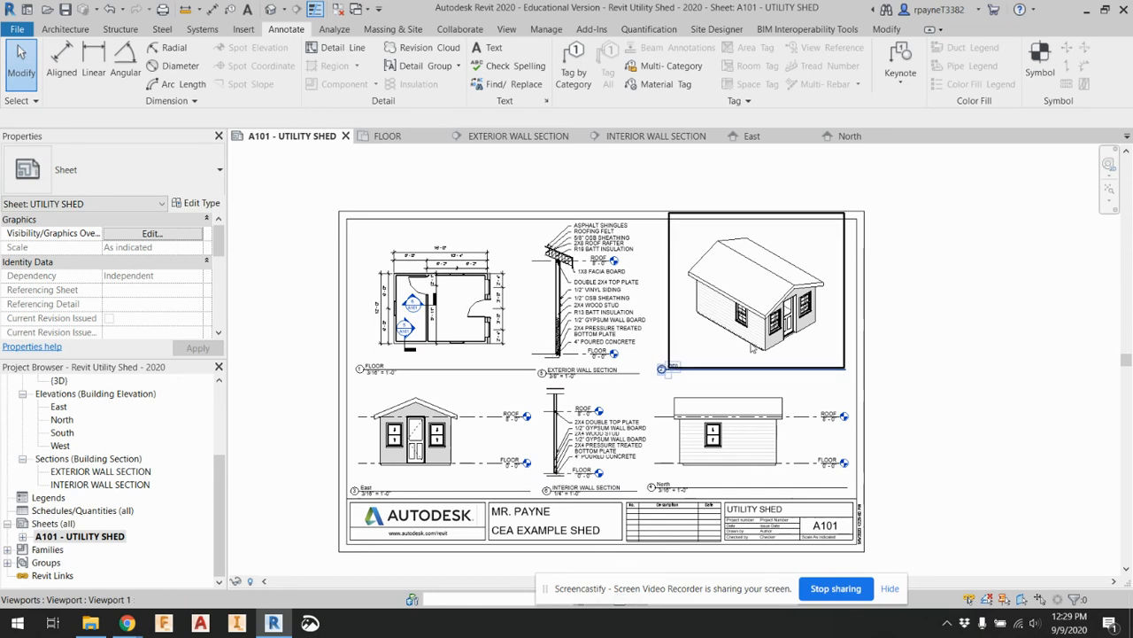
Open the Site floor plan and get a close view of the shed's roof outline
{"action": "scroll", "coordinate": [96, 466], "scroll_direction": "up", "scroll_amount": 4}
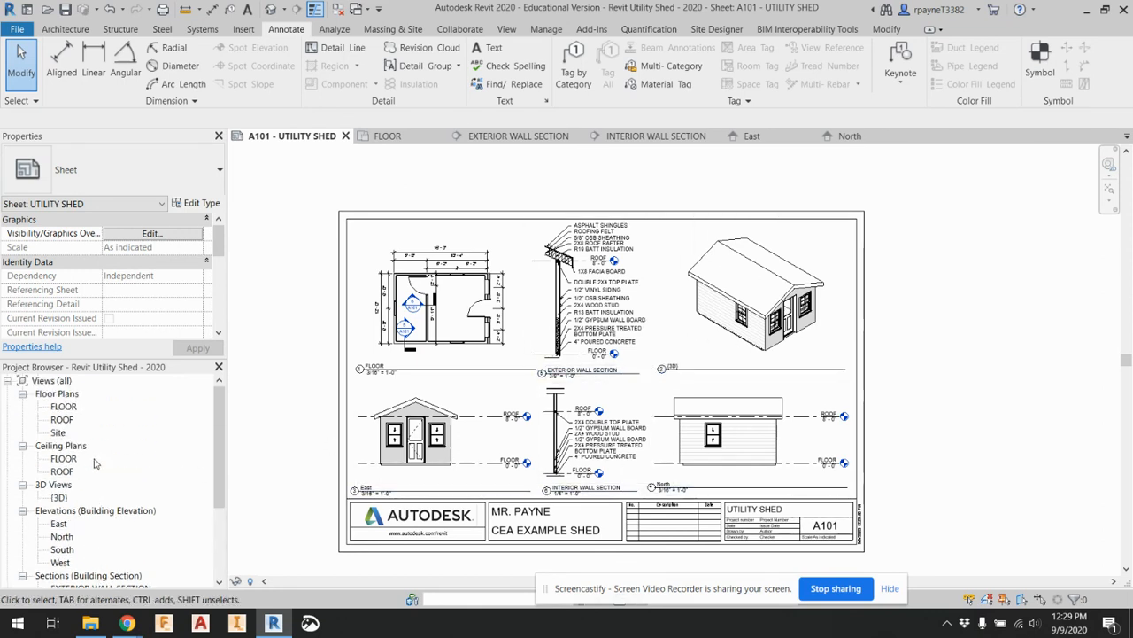
{"action": "left_click", "coordinate": [59, 433]}
{"action": "double_click", "coordinate": [59, 432]}
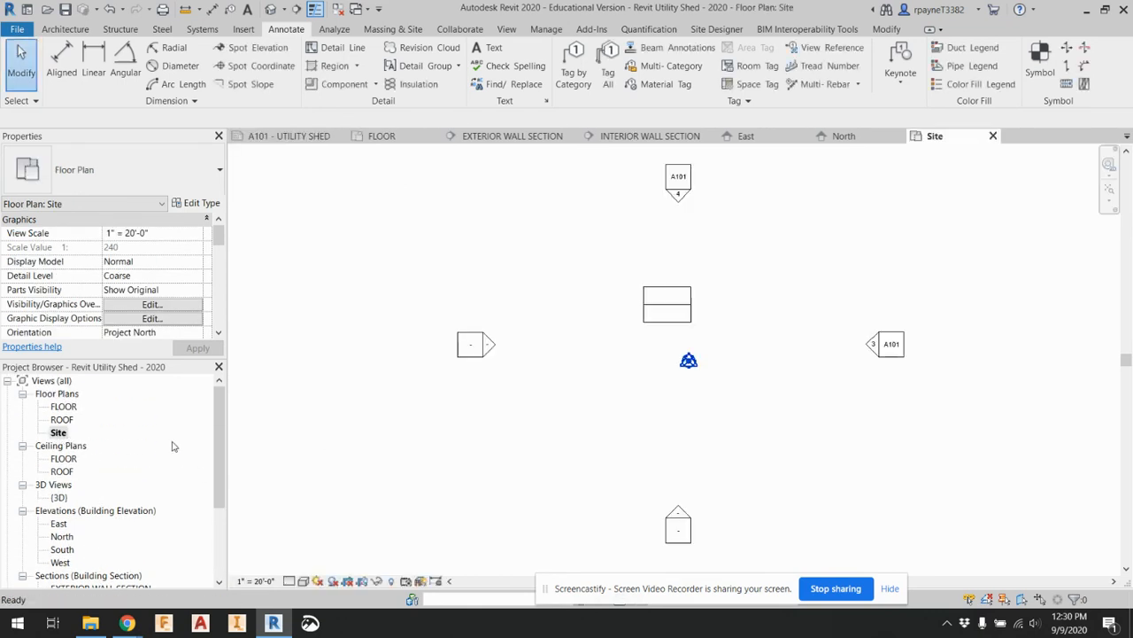
{"action": "scroll", "coordinate": [652, 285], "scroll_direction": "up", "scroll_amount": 5}
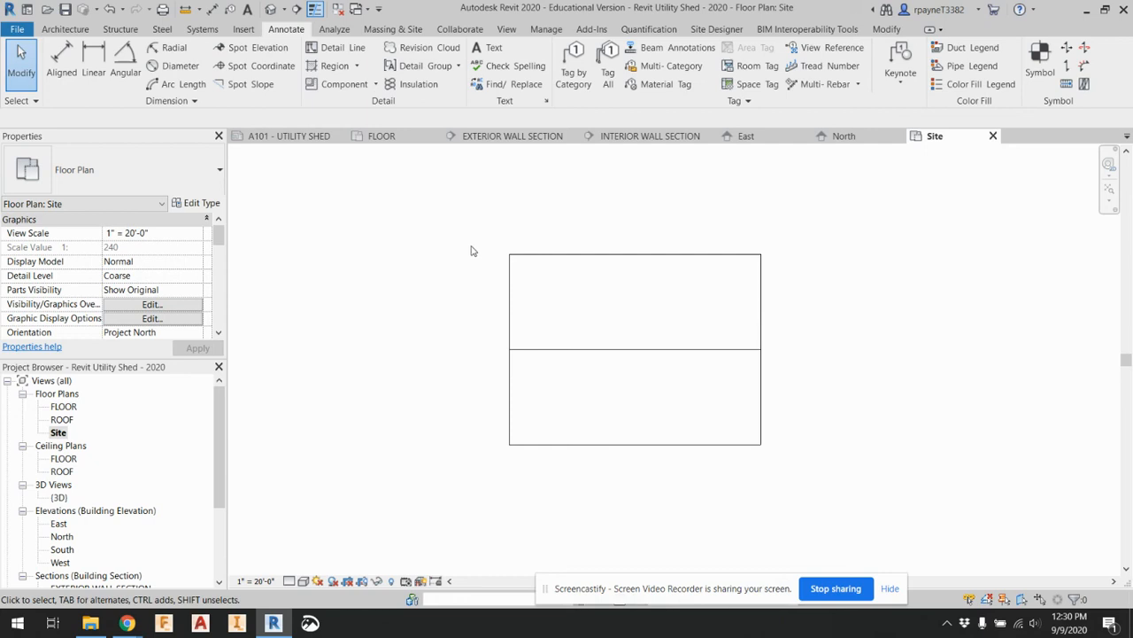
{"action": "left_click", "coordinate": [401, 29]}
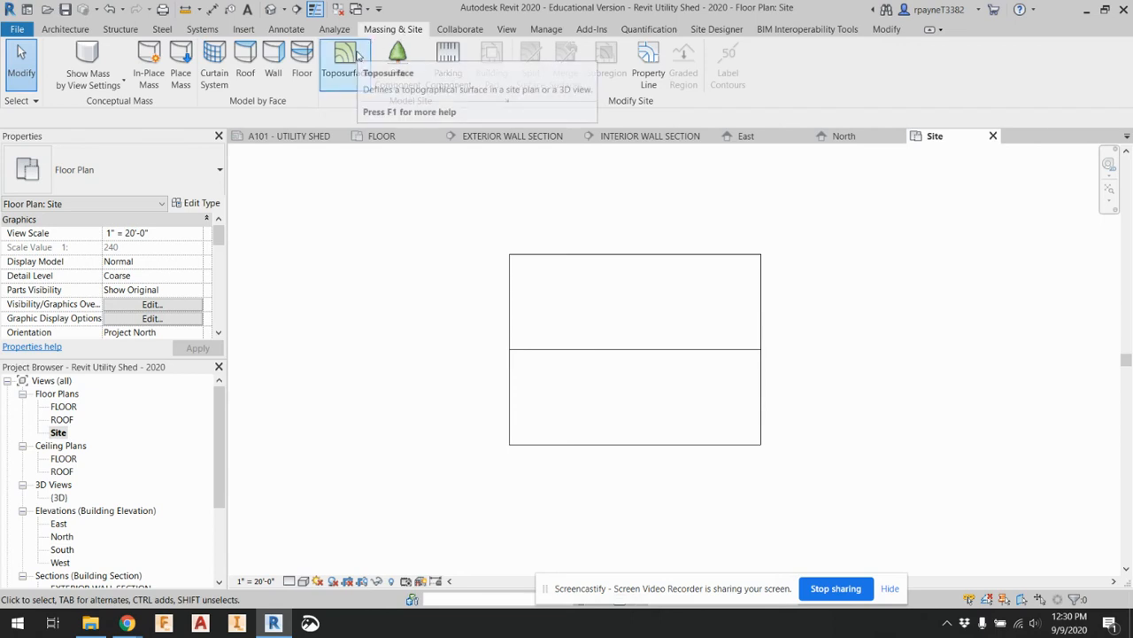
{"action": "left_click", "coordinate": [350, 59]}
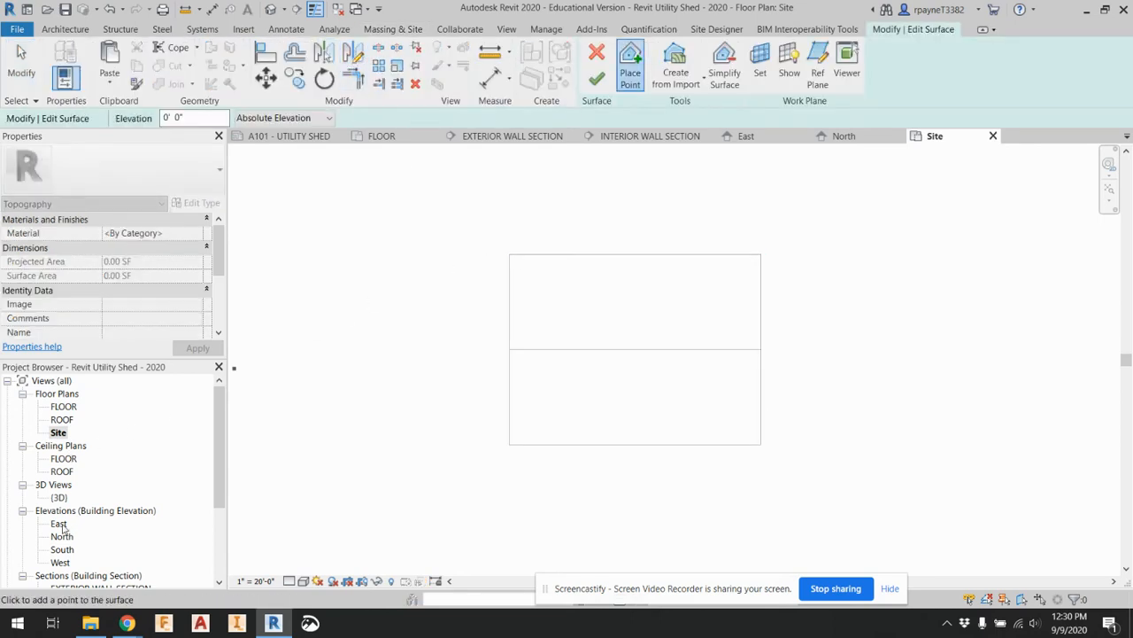
{"action": "left_click", "coordinate": [597, 53]}
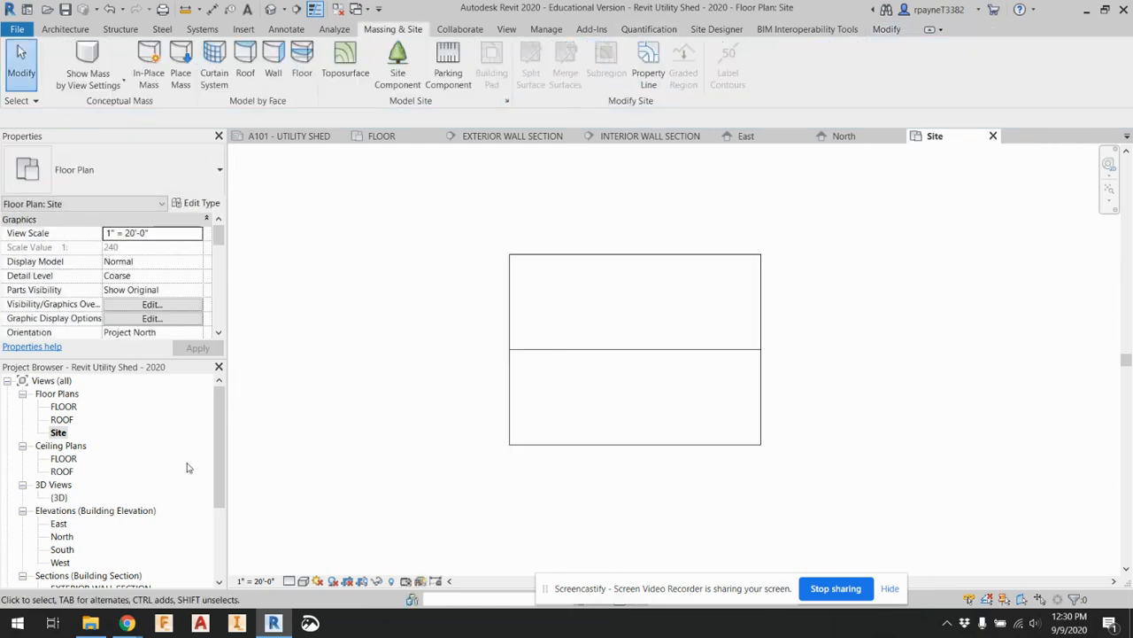
Examine the slab edge below the FLOOR level at the wall corner in the East elevation
{"action": "double_click", "coordinate": [58, 524]}
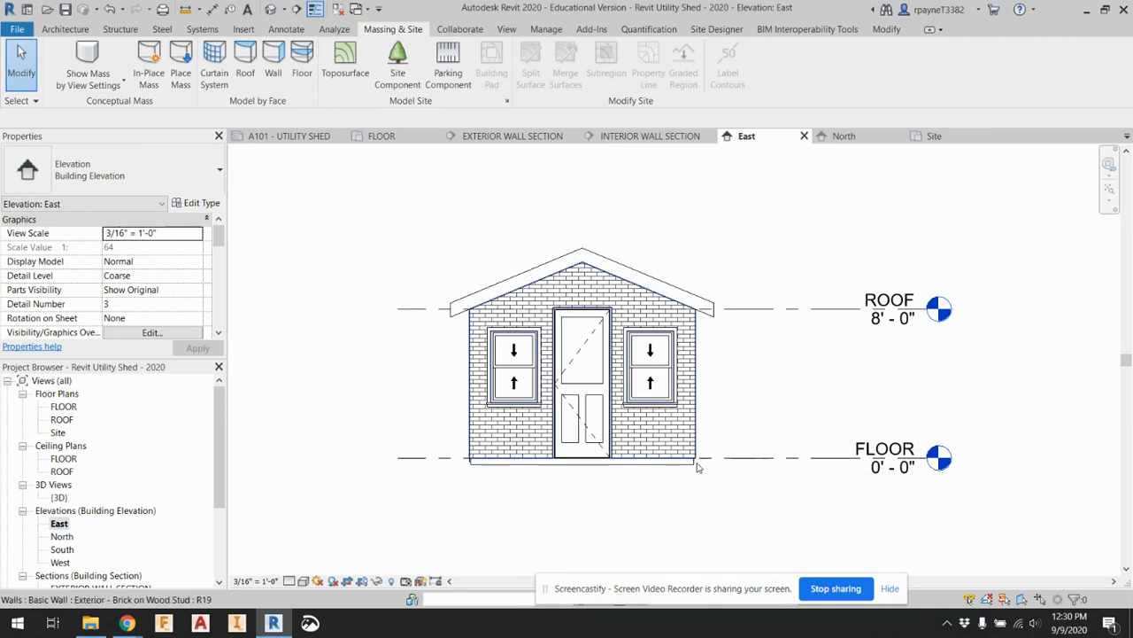
{"action": "scroll", "coordinate": [708, 467], "scroll_direction": "up", "scroll_amount": 5}
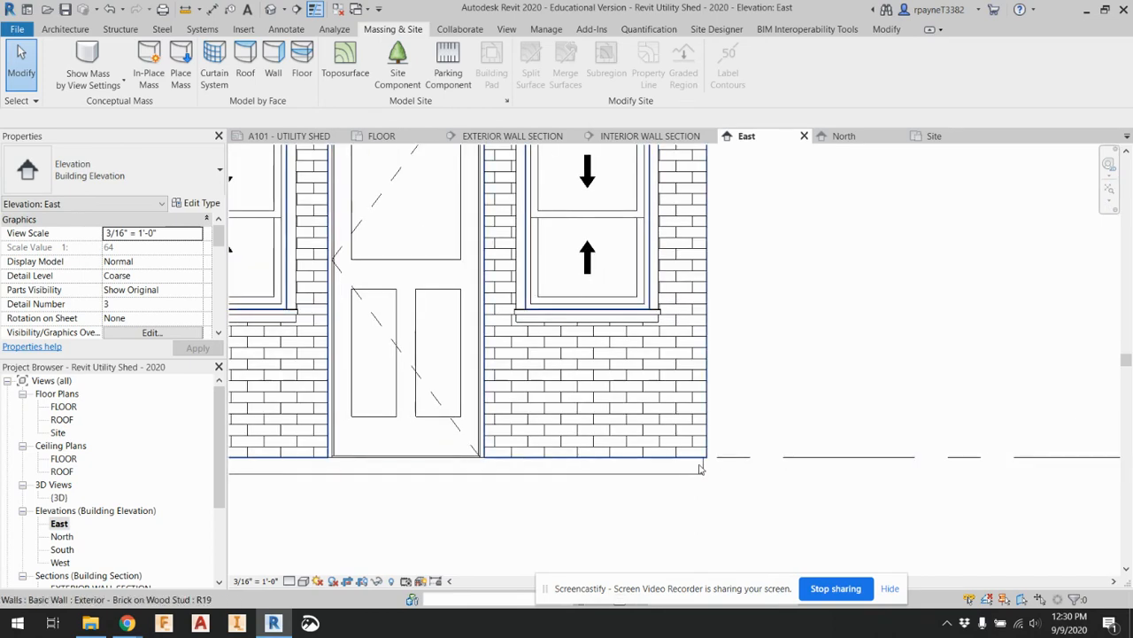
{"action": "scroll", "coordinate": [708, 467], "scroll_direction": "down", "scroll_amount": 5}
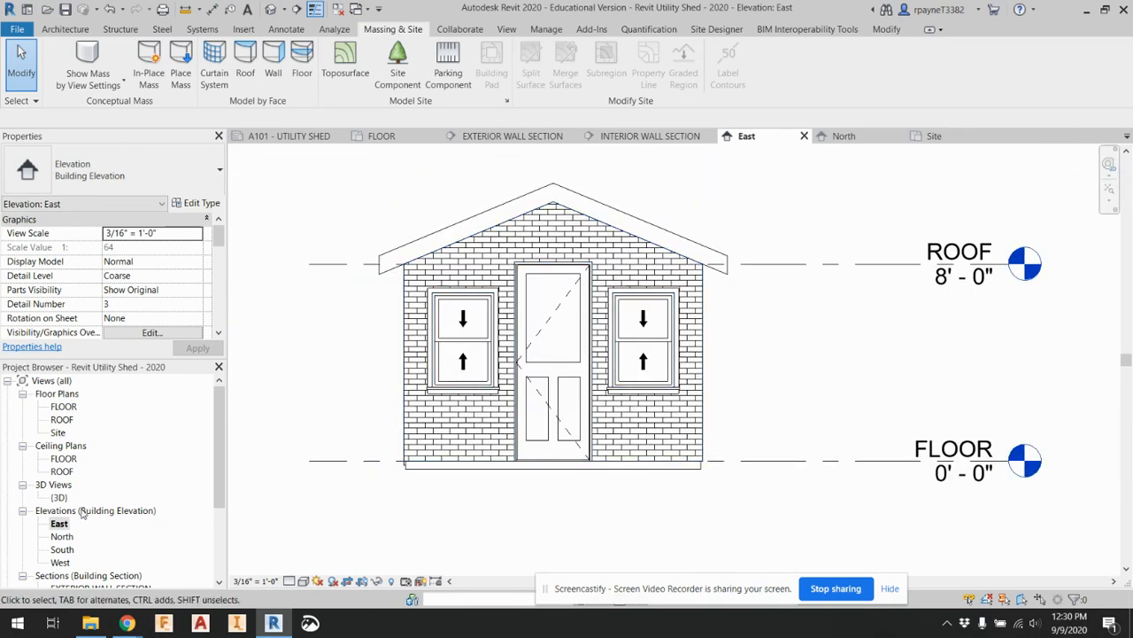
In the Site plan, create a toposurface with ten points at 0' 0" absolute elevation in a loose ring around the shed's roof outline
{"action": "left_click", "coordinate": [55, 433]}
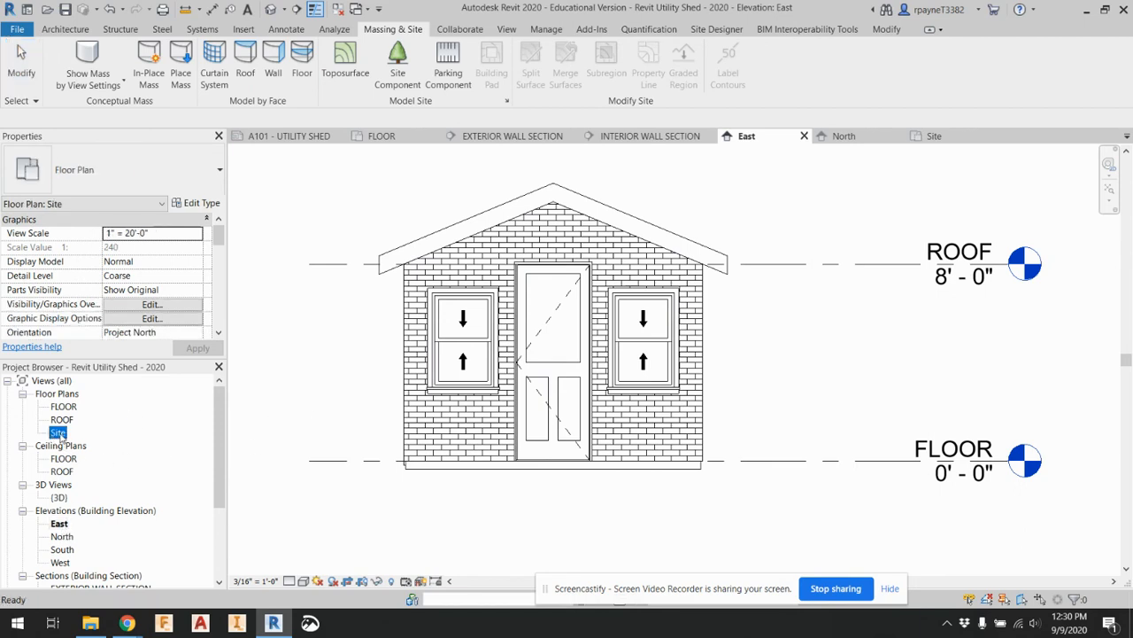
{"action": "double_click", "coordinate": [57, 433]}
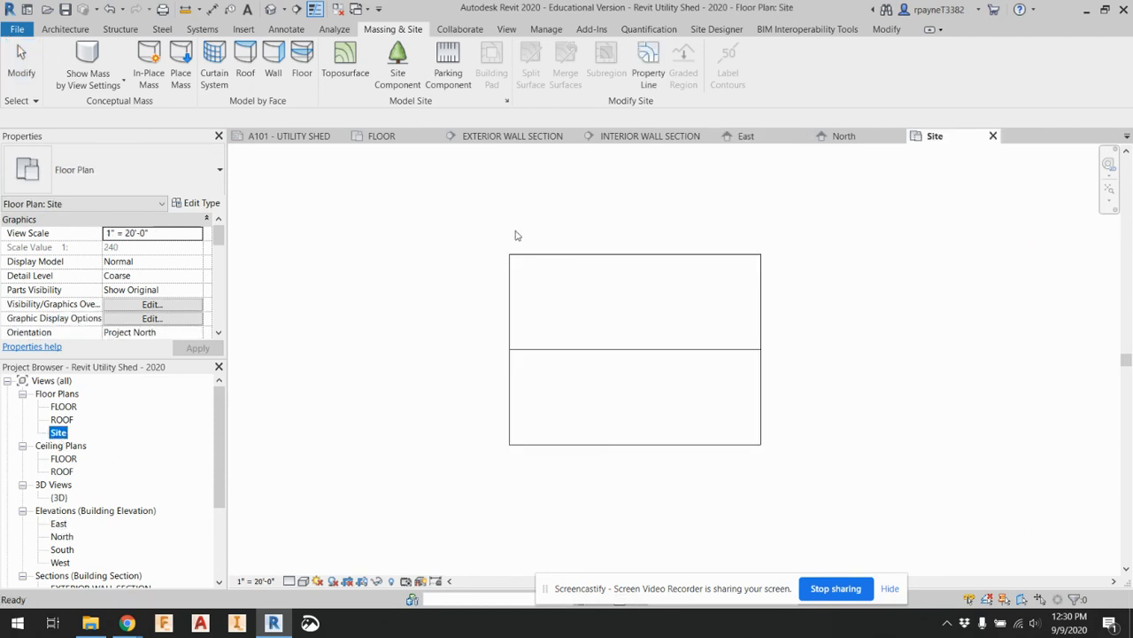
{"action": "left_click", "coordinate": [345, 62]}
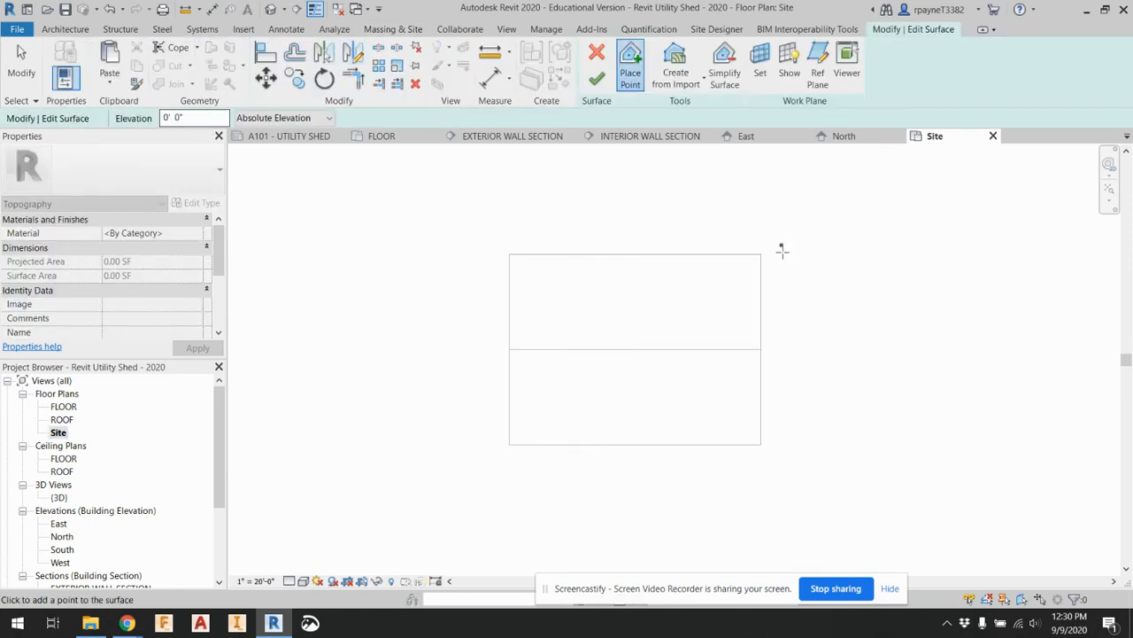
{"action": "left_click", "coordinate": [486, 232]}
{"action": "left_click", "coordinate": [767, 215]}
{"action": "left_click", "coordinate": [819, 267]}
{"action": "left_click", "coordinate": [843, 377]}
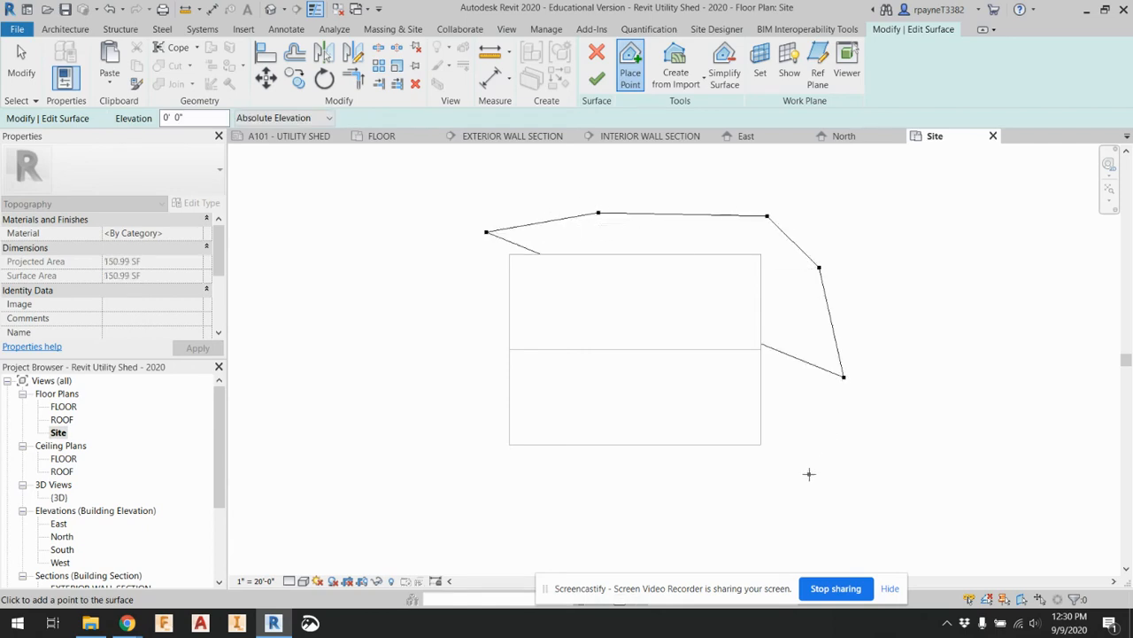
{"action": "left_click", "coordinate": [808, 474]}
{"action": "left_click", "coordinate": [670, 510]}
{"action": "left_click", "coordinate": [536, 503]}
{"action": "left_click", "coordinate": [469, 464]}
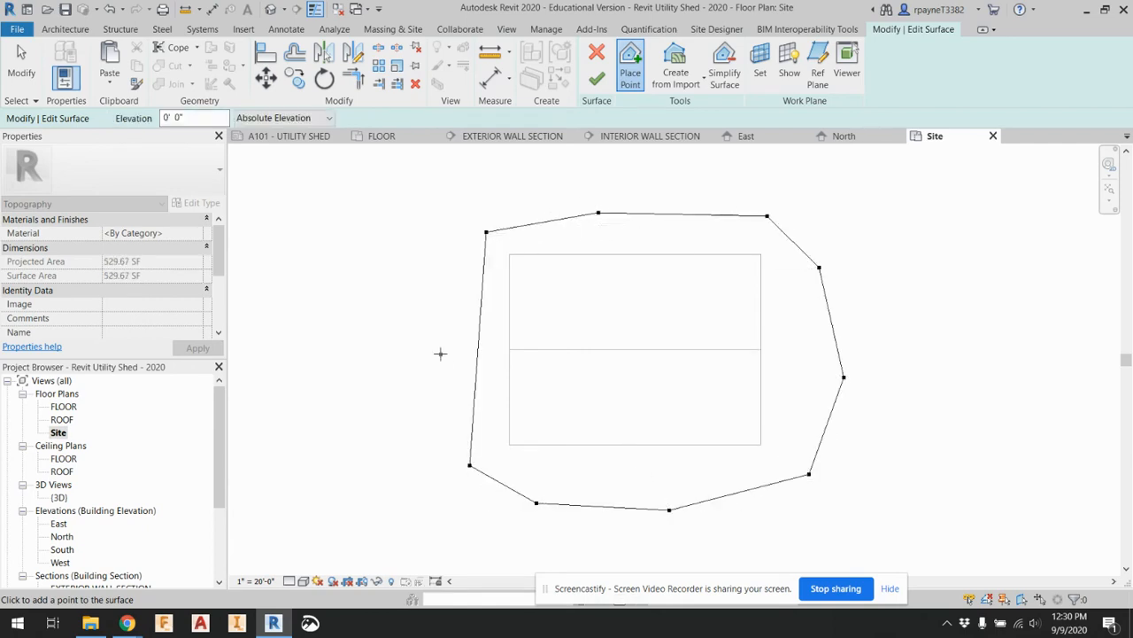
{"action": "left_click", "coordinate": [440, 354]}
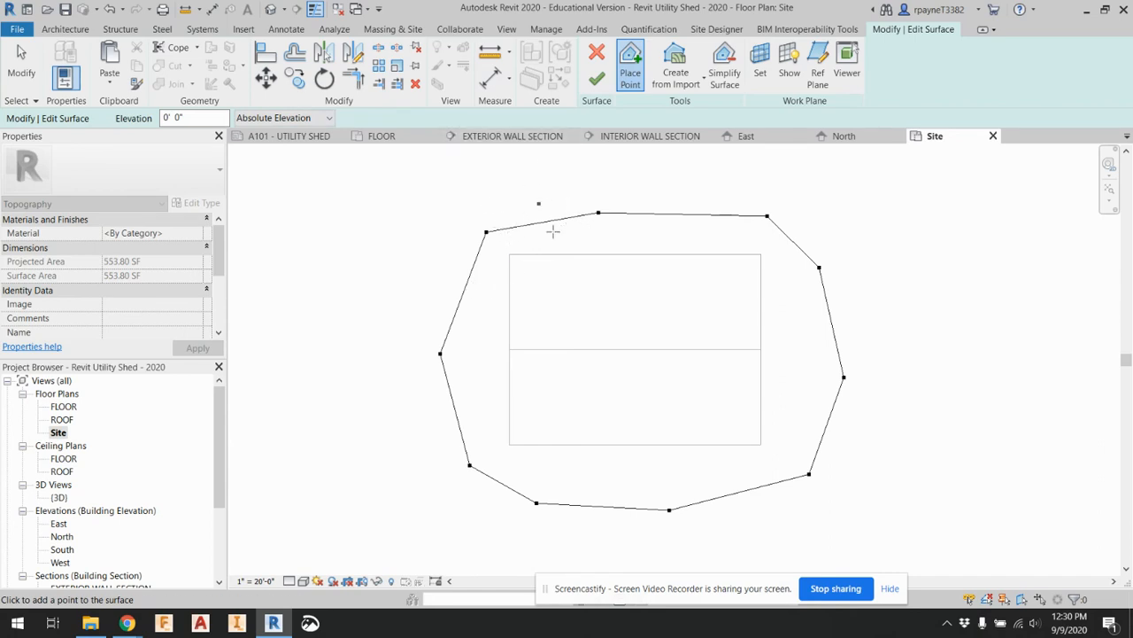
Replace the toposurface point elevation with a negative value
{"action": "left_click_drag", "start_coordinate": [212, 118], "coordinate": [162, 118]}
{"action": "type", "text": "-0 6"}
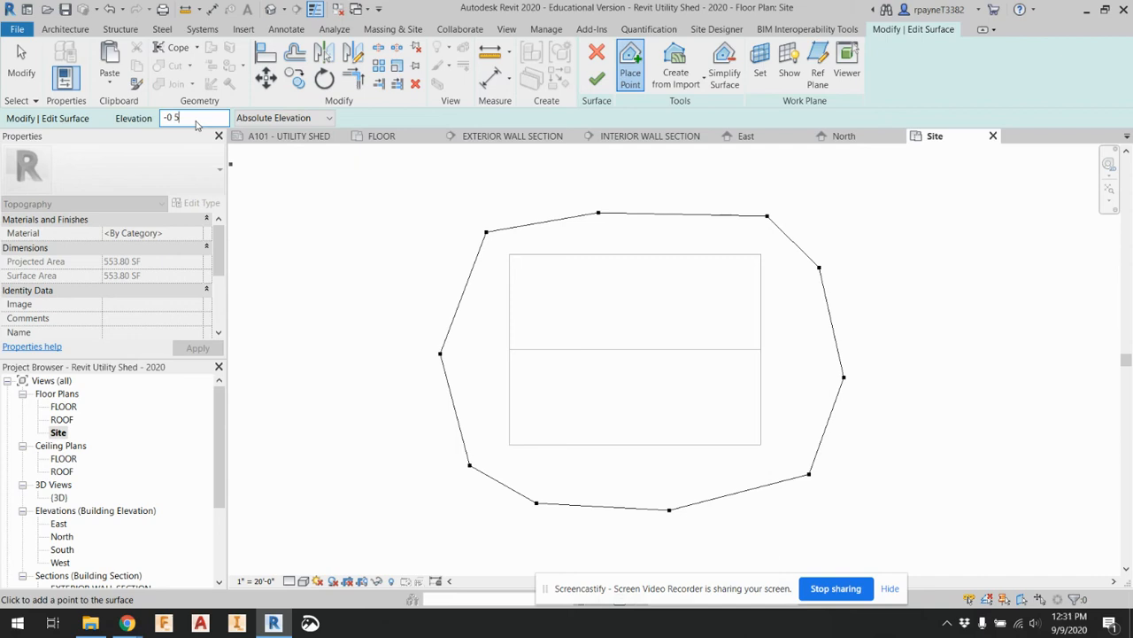
Place a ring of twelve surface points at -0' 6" absolute elevation around the existing ring of toposurface points
{"action": "key", "text": "Return"}
{"action": "left_click", "coordinate": [506, 168]}
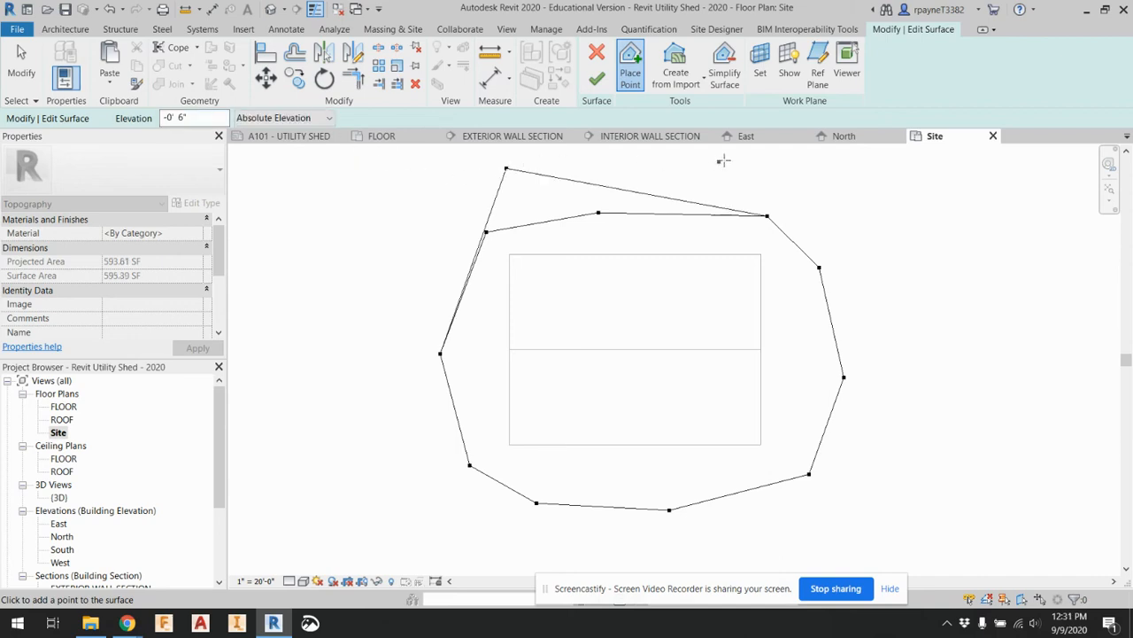
{"action": "left_click", "coordinate": [728, 159]}
{"action": "left_click", "coordinate": [883, 190]}
{"action": "left_click", "coordinate": [928, 295]}
{"action": "left_click", "coordinate": [923, 416]}
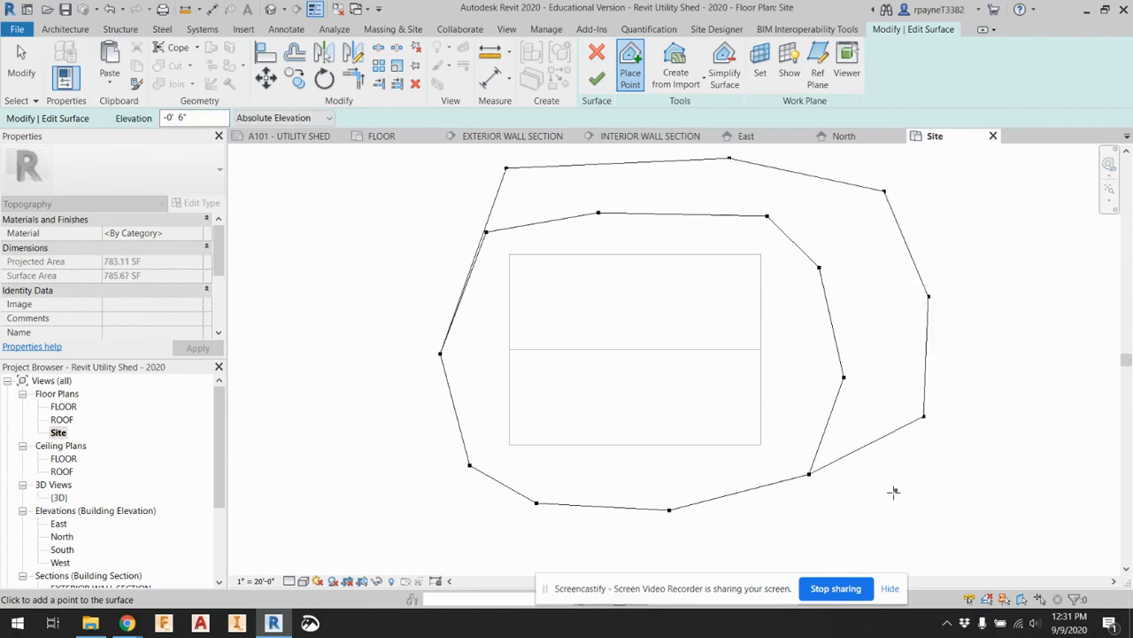
{"action": "left_click", "coordinate": [886, 497]}
{"action": "left_click", "coordinate": [779, 548]}
{"action": "left_click", "coordinate": [621, 563]}
{"action": "left_click", "coordinate": [459, 548]}
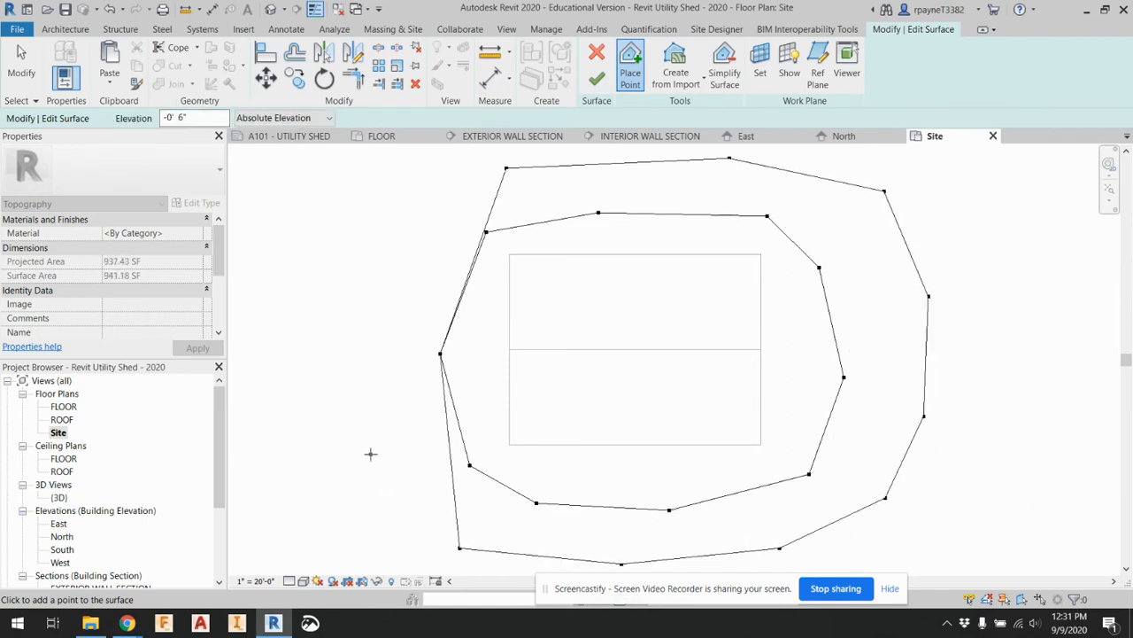
{"action": "left_click", "coordinate": [368, 450]}
{"action": "left_click", "coordinate": [380, 320]}
{"action": "left_click", "coordinate": [422, 199]}
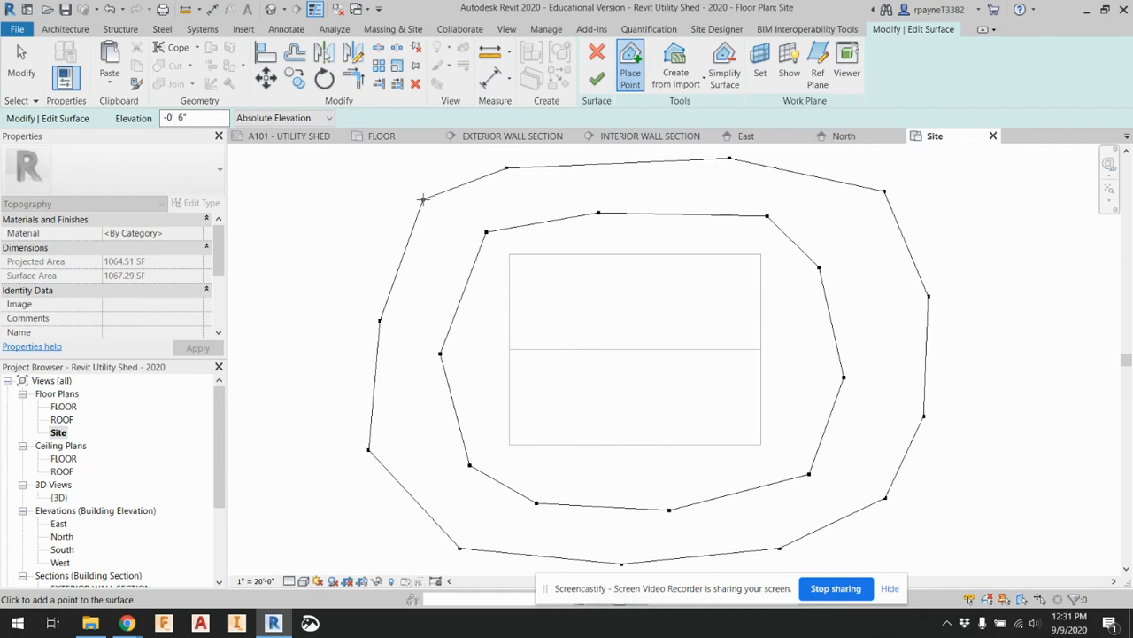
Place a wider ring of thirteen surface points at 0' 0" absolute elevation outside the -0' 6" ring
{"action": "double_click", "coordinate": [182, 119]}
{"action": "type", "text": "0"}
{"action": "scroll", "coordinate": [403, 287], "scroll_direction": "down", "scroll_amount": 2}
{"action": "left_click", "coordinate": [442, 174]}
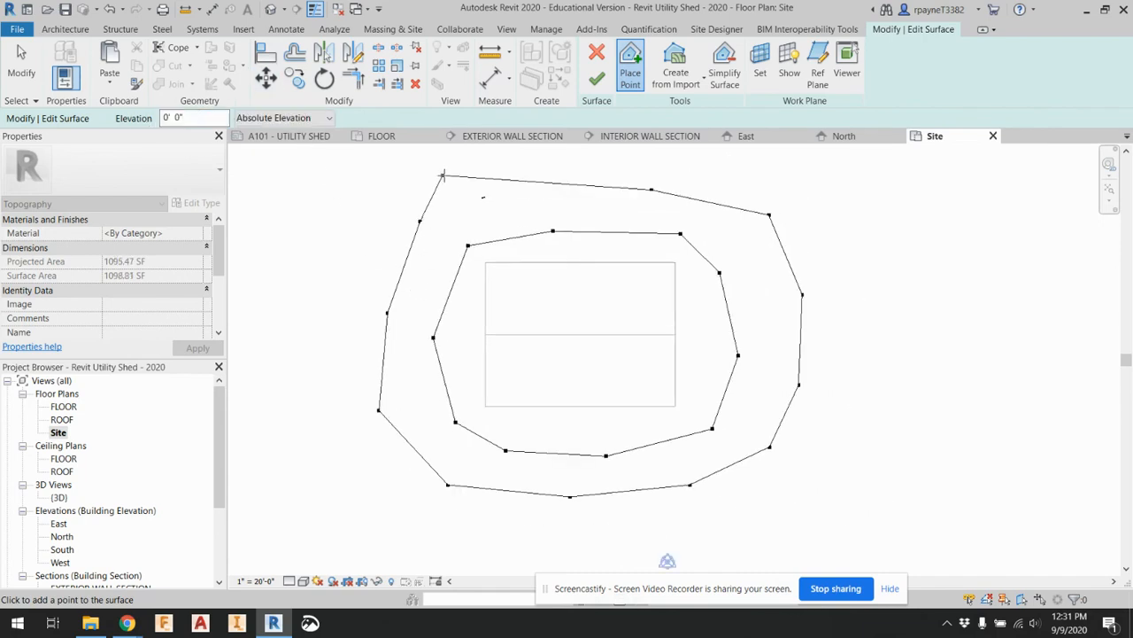
{"action": "left_click", "coordinate": [572, 160]}
{"action": "left_click", "coordinate": [698, 153]}
{"action": "left_click", "coordinate": [802, 186]}
{"action": "left_click", "coordinate": [867, 287]}
{"action": "left_click", "coordinate": [880, 406]}
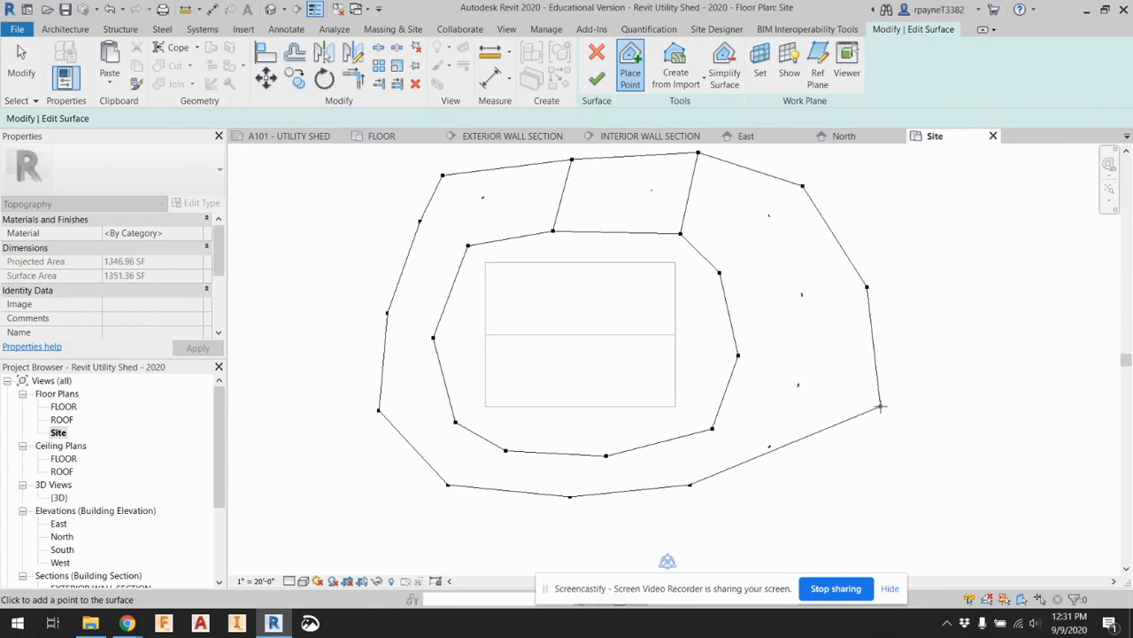
{"action": "left_click", "coordinate": [804, 504]}
{"action": "left_click", "coordinate": [644, 546]}
{"action": "left_click", "coordinate": [484, 542]}
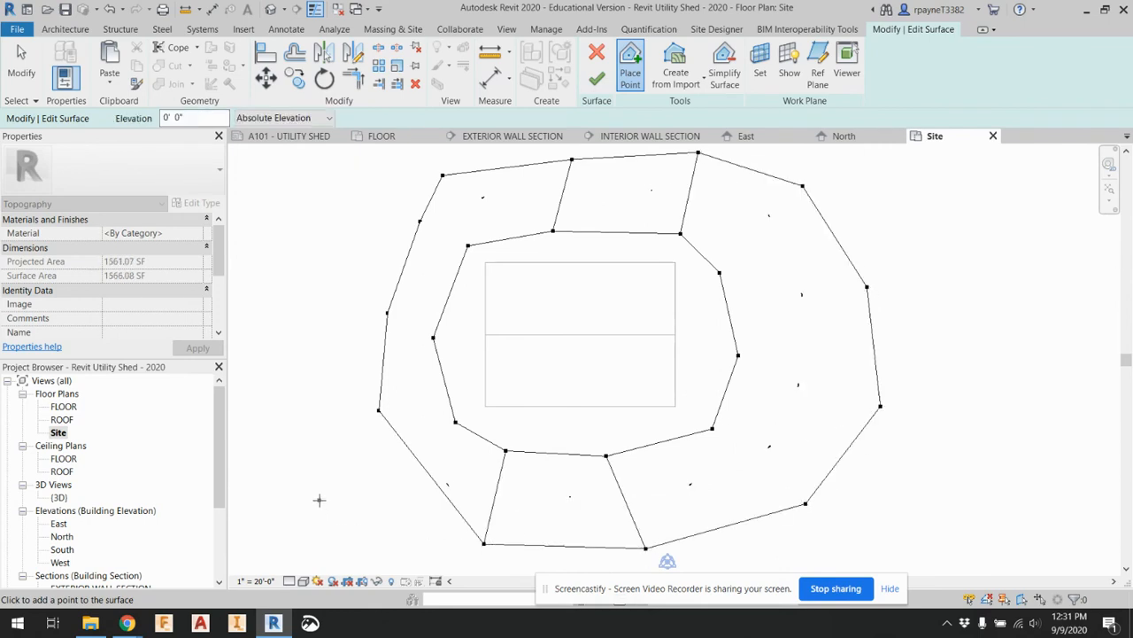
{"action": "left_click", "coordinate": [320, 501]}
{"action": "left_click", "coordinate": [297, 368]}
{"action": "left_click", "coordinate": [348, 232]}
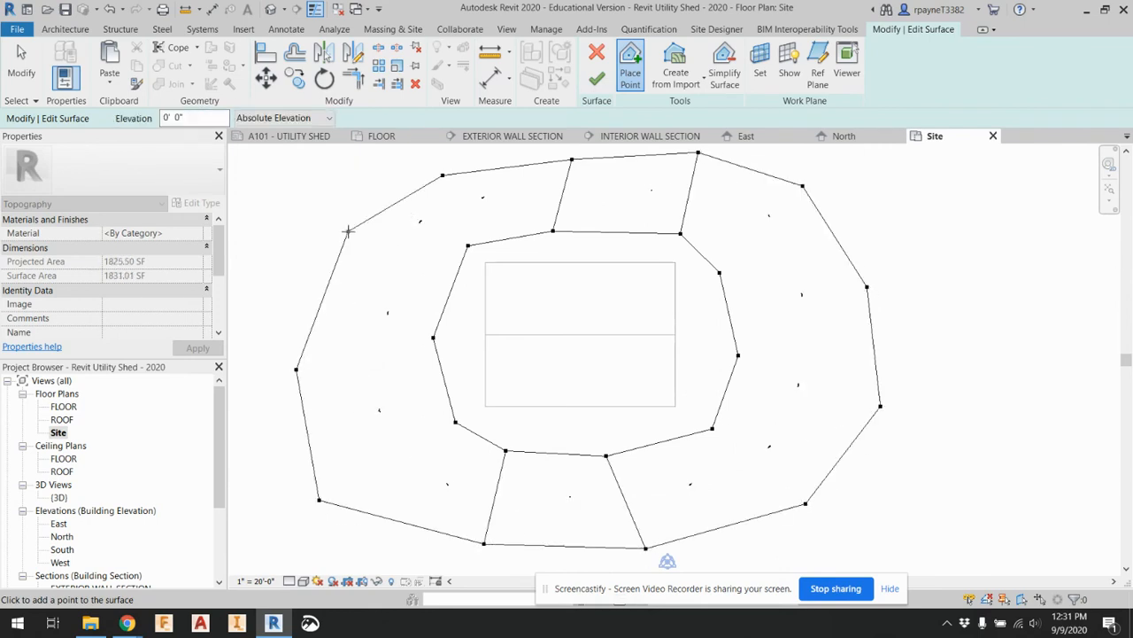
{"action": "left_click", "coordinate": [385, 167]}
Set the point elevation to 1' 0" and place another ring of surface points outside the outer 0' 0" ring
{"action": "left_click", "coordinate": [181, 117]}
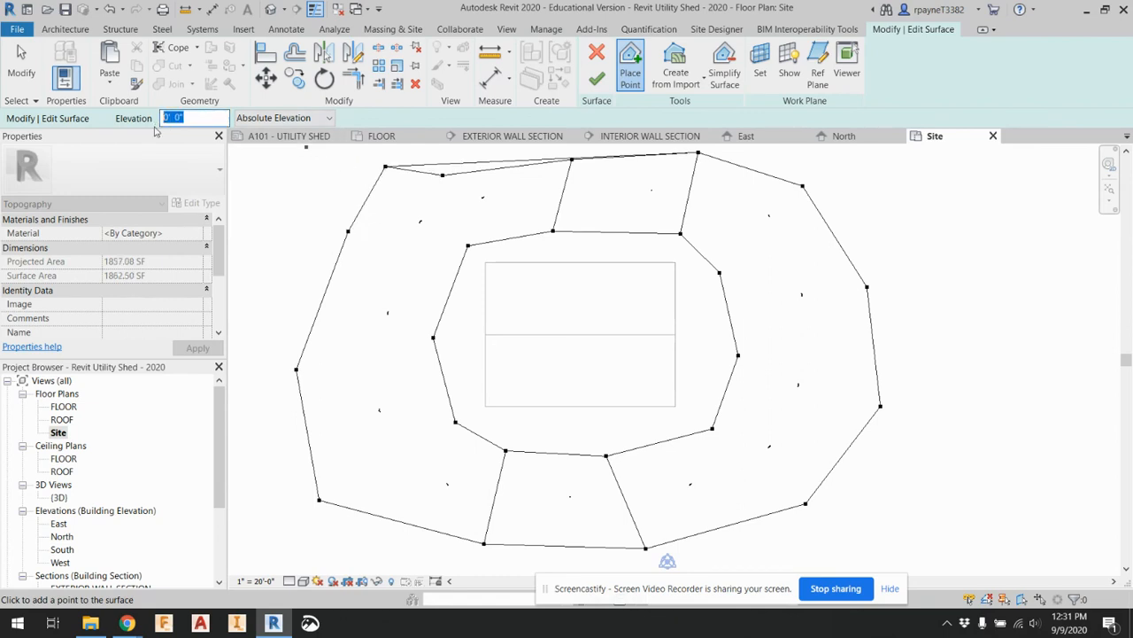
{"action": "type", "text": "1"}
{"action": "scroll", "coordinate": [354, 227], "scroll_direction": "down", "scroll_amount": 3}
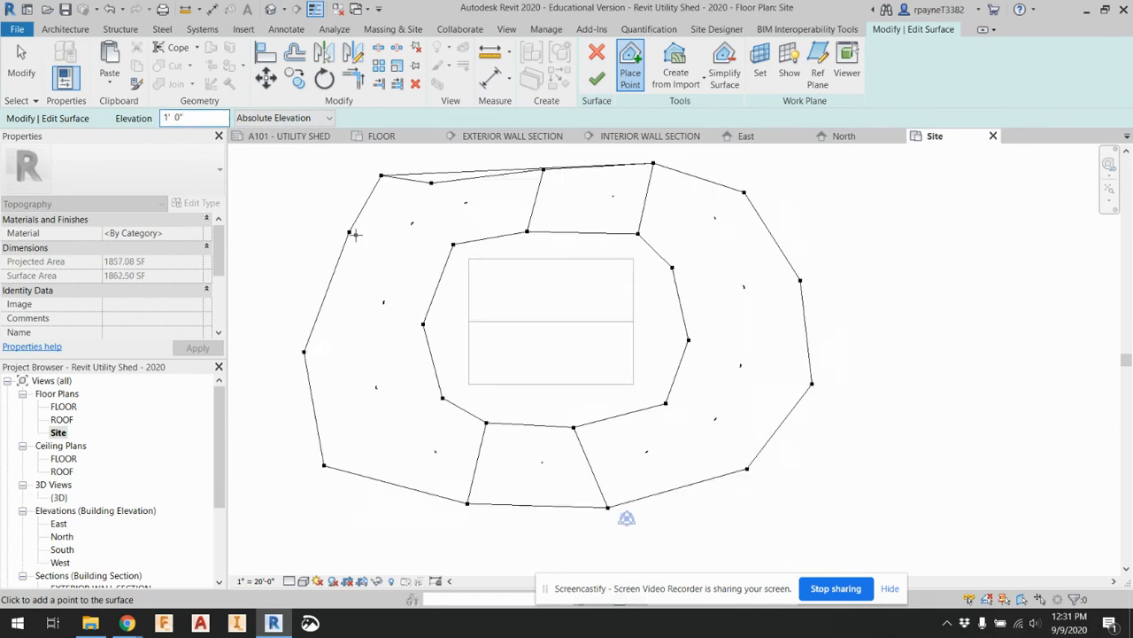
{"action": "left_click", "coordinate": [359, 163]}
{"action": "left_click", "coordinate": [485, 151]}
{"action": "left_click", "coordinate": [654, 152]}
{"action": "left_click", "coordinate": [768, 218]}
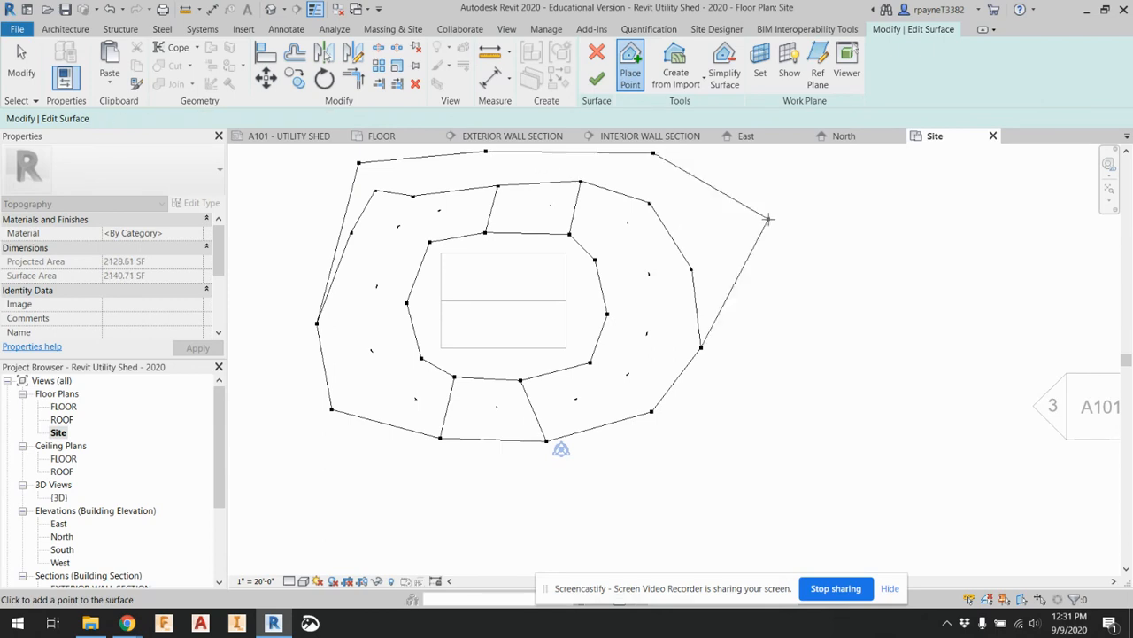
{"action": "left_click", "coordinate": [788, 356]}
{"action": "left_click", "coordinate": [692, 444]}
{"action": "left_click", "coordinate": [590, 483]}
{"action": "left_click", "coordinate": [462, 512]}
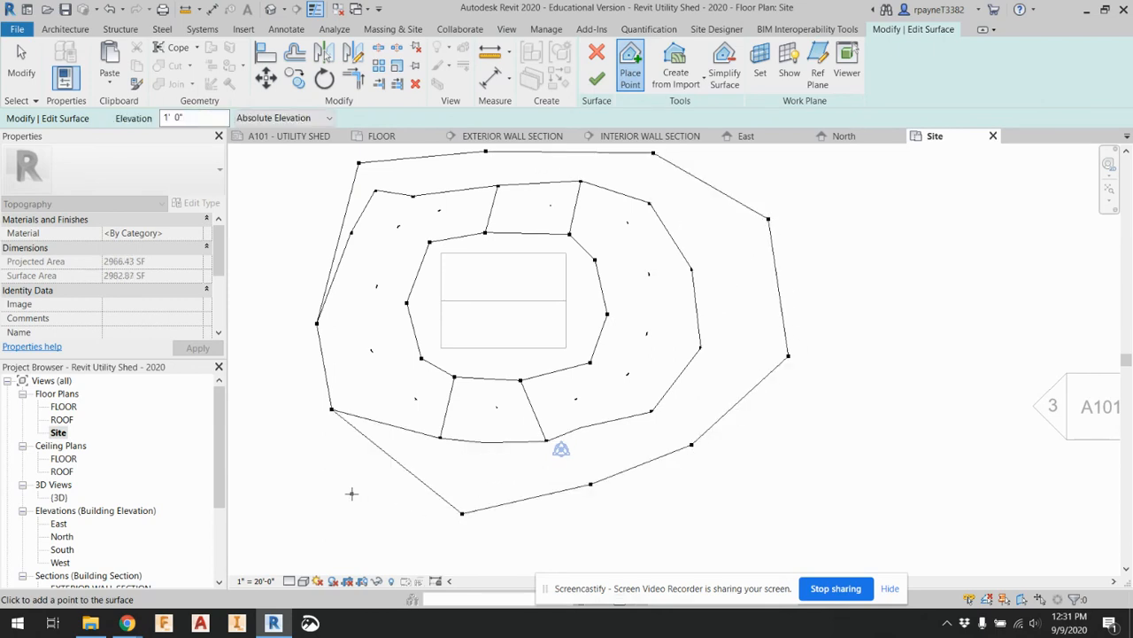
{"action": "left_click", "coordinate": [351, 494]}
{"action": "left_click", "coordinate": [259, 398]}
{"action": "left_click", "coordinate": [271, 255]}
{"action": "left_click", "coordinate": [318, 160]}
{"action": "left_click", "coordinate": [380, 219]}
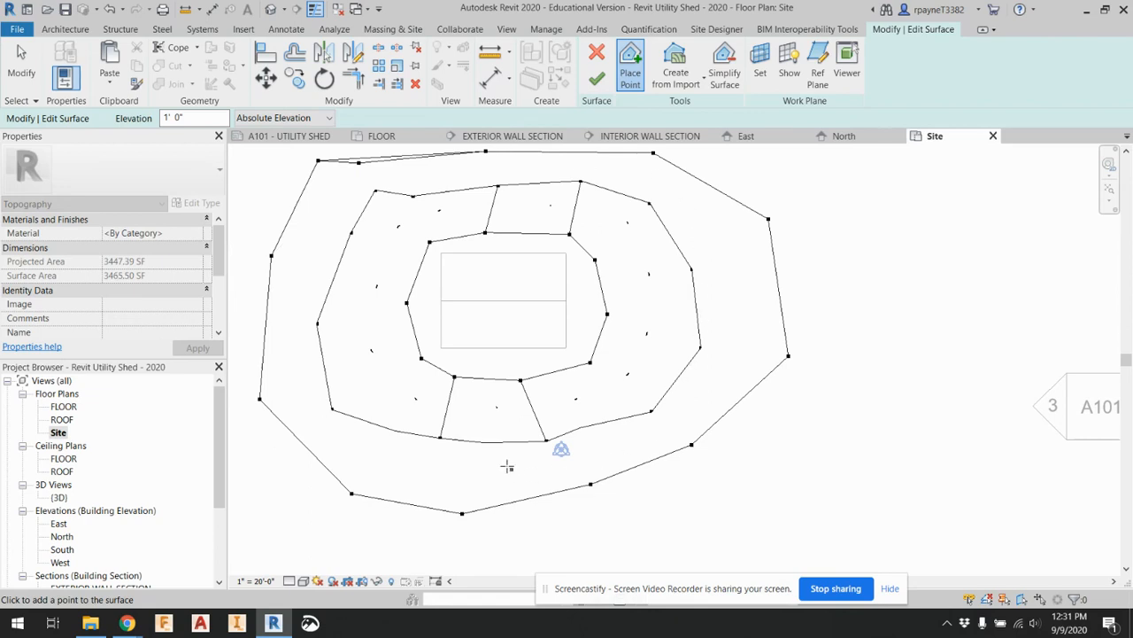
Place an outermost ring of surface points at 1' 6" absolute elevation and finish the toposurface
{"action": "scroll", "coordinate": [390, 228], "scroll_direction": "down", "scroll_amount": 1}
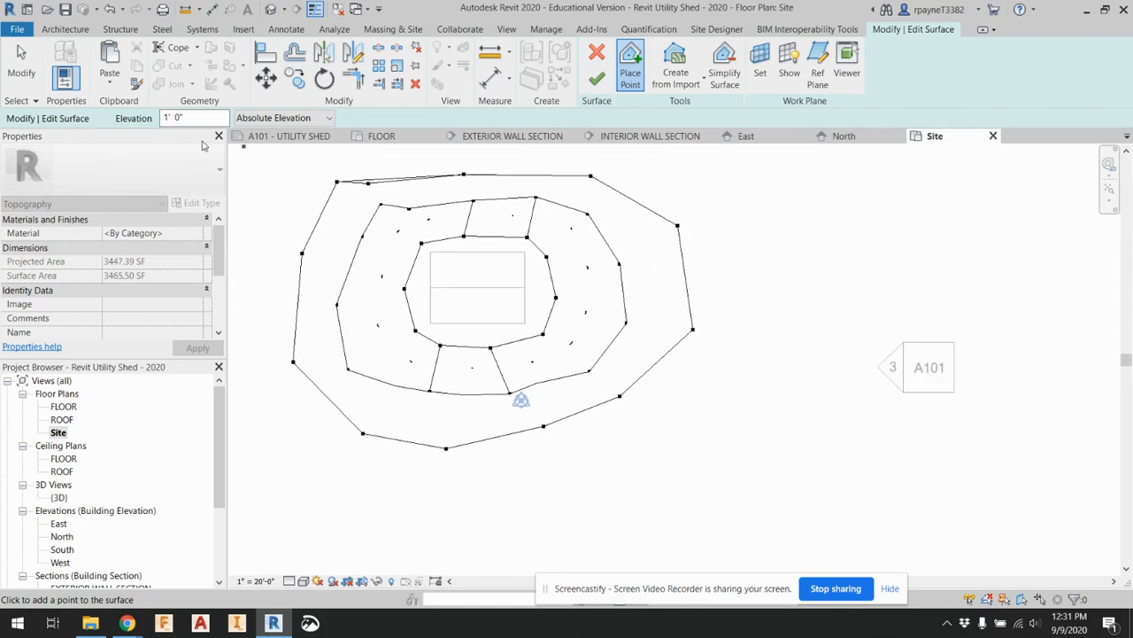
{"action": "left_click", "coordinate": [162, 119]}
{"action": "type", "text": "1.5"}
{"action": "left_click", "coordinate": [317, 162]}
{"action": "left_click", "coordinate": [410, 151]}
{"action": "left_click", "coordinate": [519, 154]}
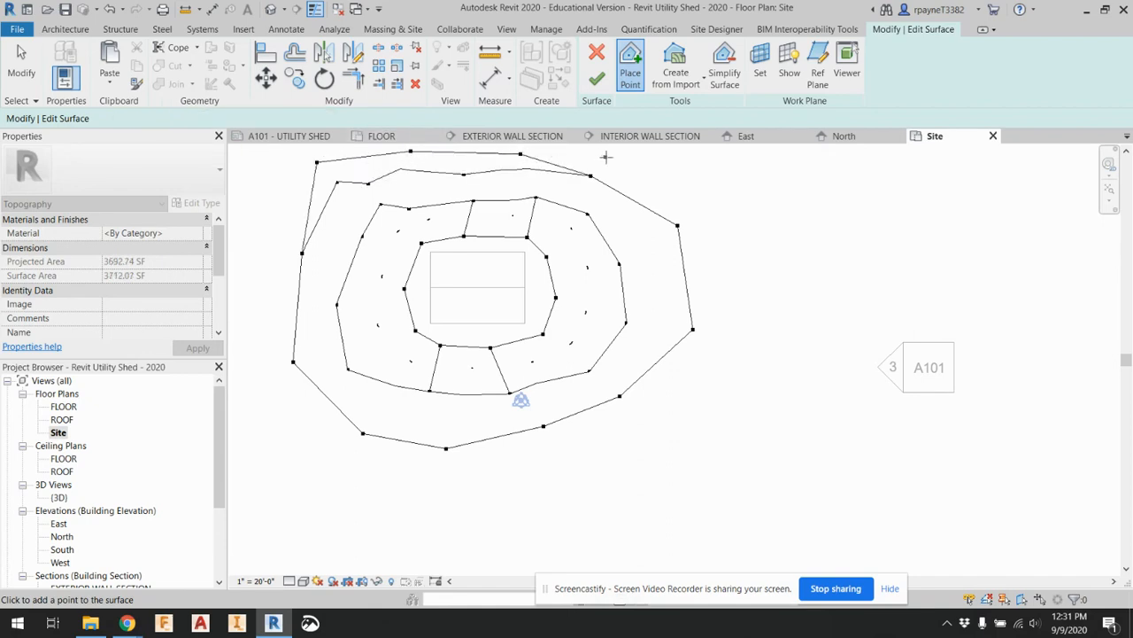
{"action": "left_click", "coordinate": [607, 156]}
{"action": "left_click", "coordinate": [685, 159]}
{"action": "left_click", "coordinate": [743, 174]}
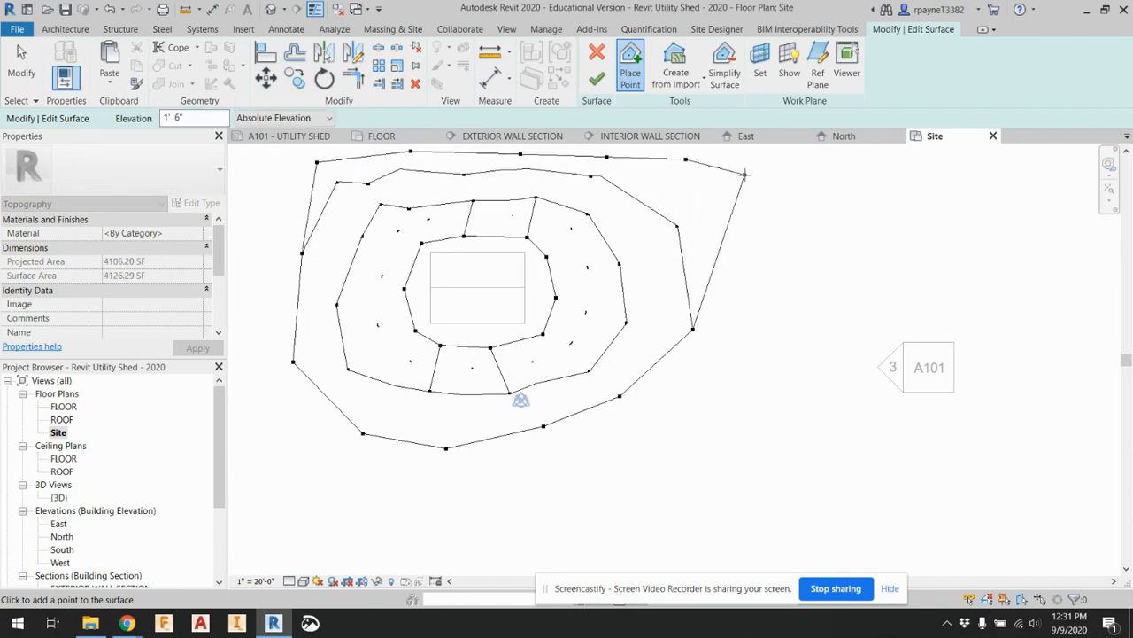
{"action": "left_click", "coordinate": [768, 273]}
{"action": "left_click", "coordinate": [699, 391]}
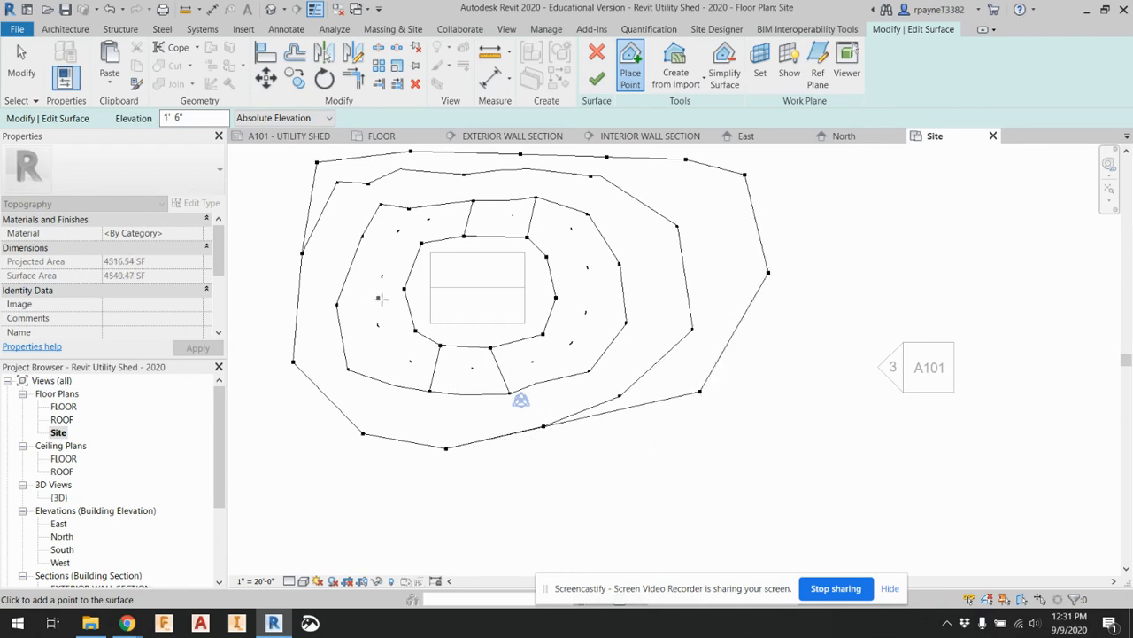
{"action": "scroll", "coordinate": [383, 299], "scroll_direction": "down", "scroll_amount": 1}
{"action": "left_click", "coordinate": [272, 234]}
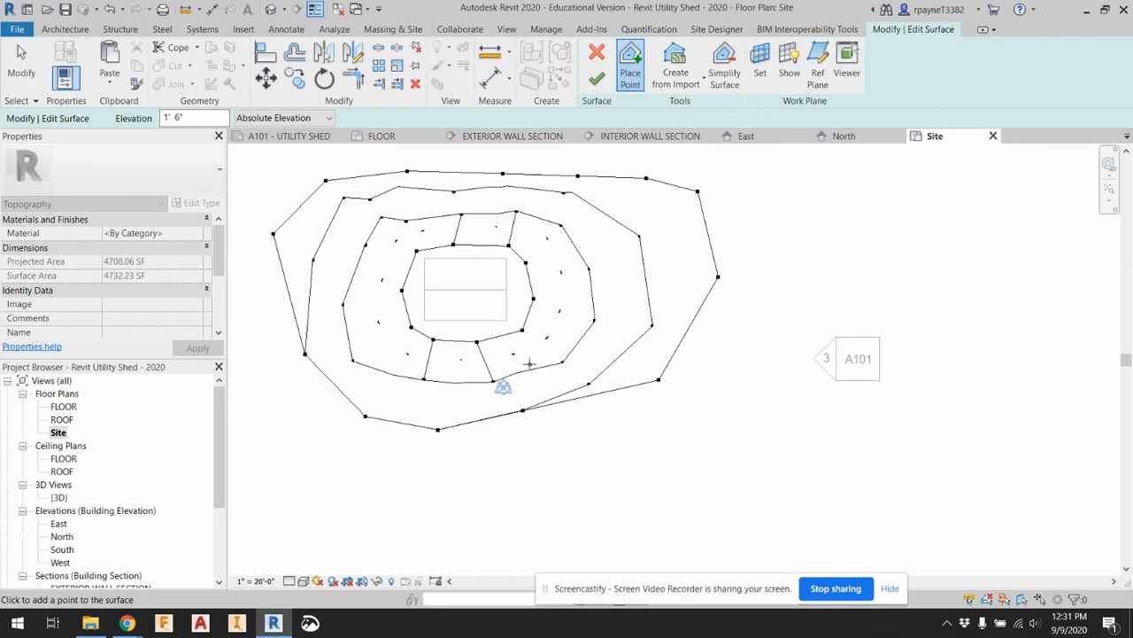
{"action": "left_click", "coordinate": [420, 415]}
{"action": "left_click", "coordinate": [561, 449]}
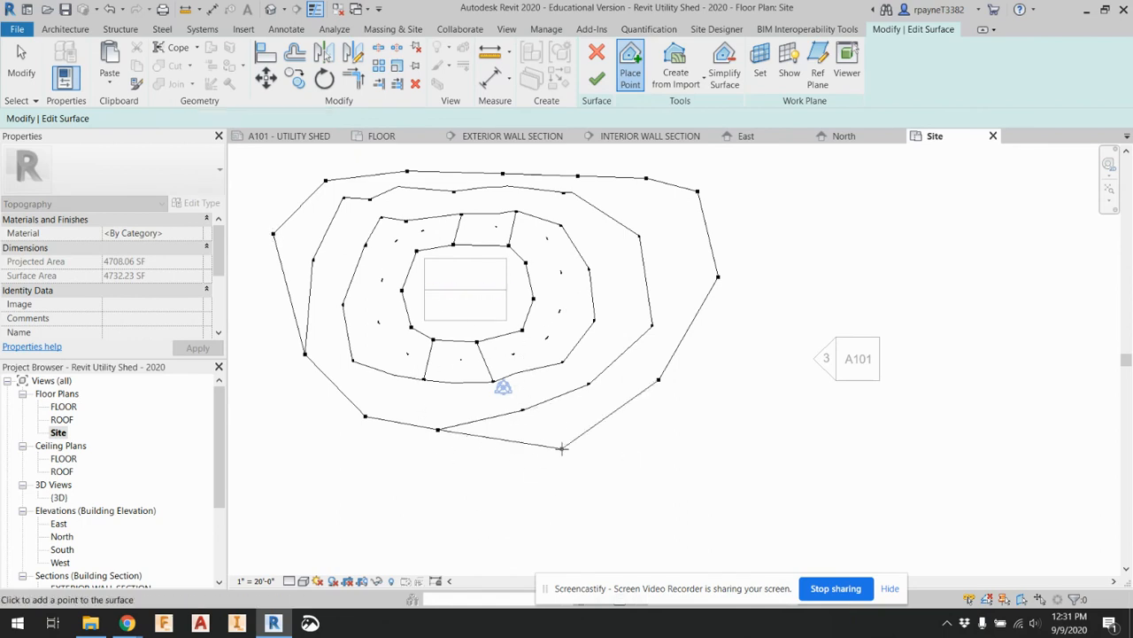
{"action": "left_click", "coordinate": [383, 460]}
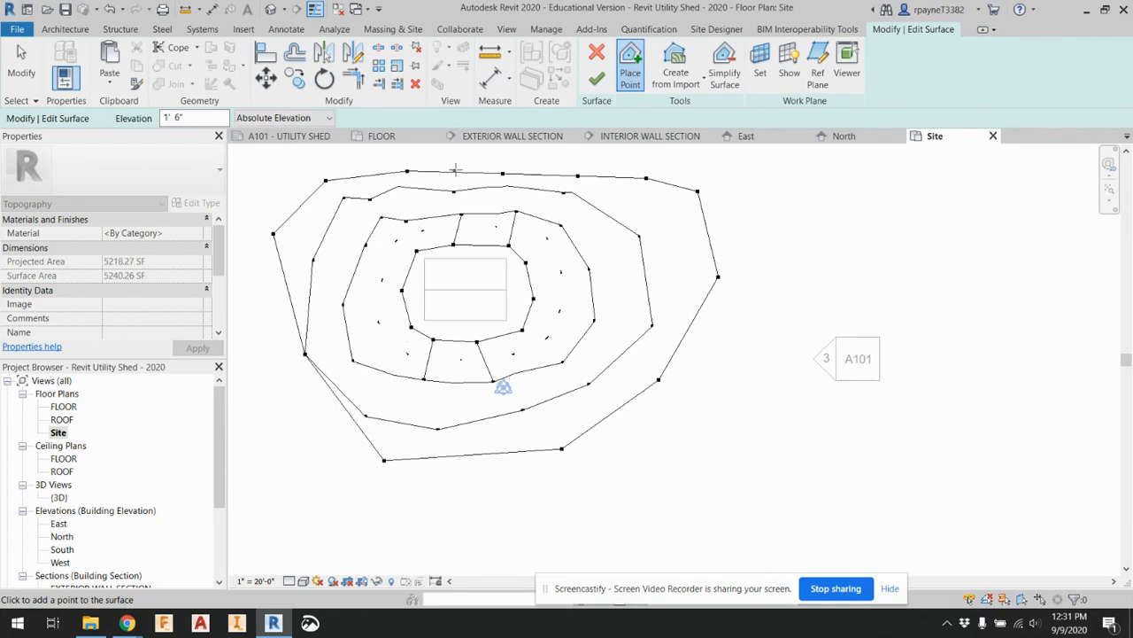
{"action": "left_click", "coordinate": [596, 81]}
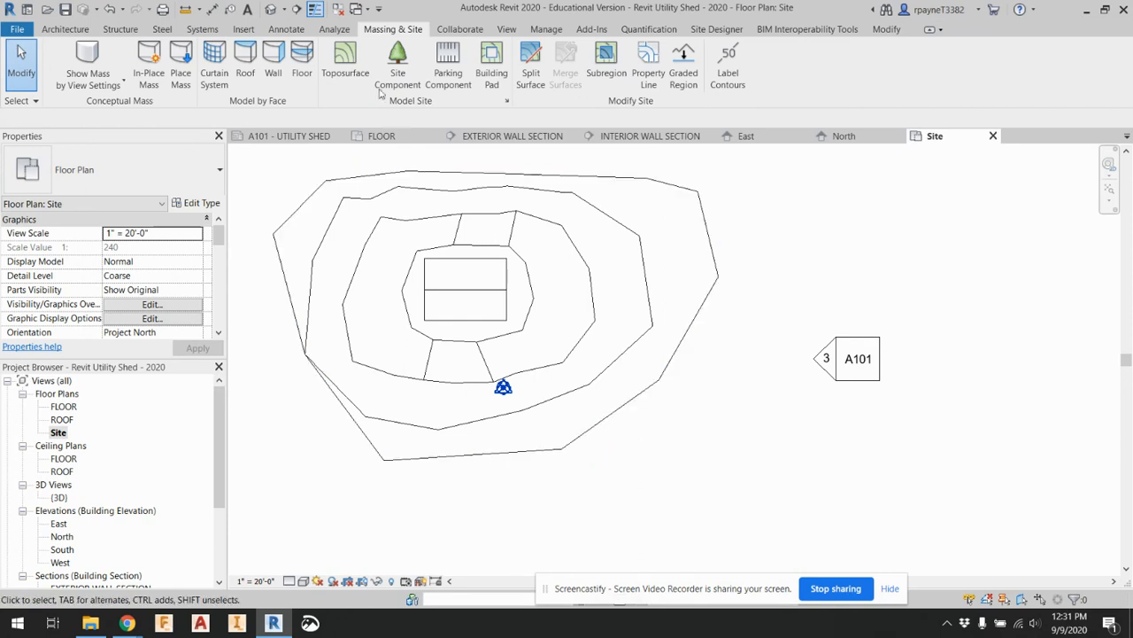
Set the Site plan to Fine detail level and the Consistent Colors visual style
{"action": "left_click", "coordinate": [302, 581]}
{"action": "left_click", "coordinate": [294, 568]}
{"action": "left_click", "coordinate": [303, 582]}
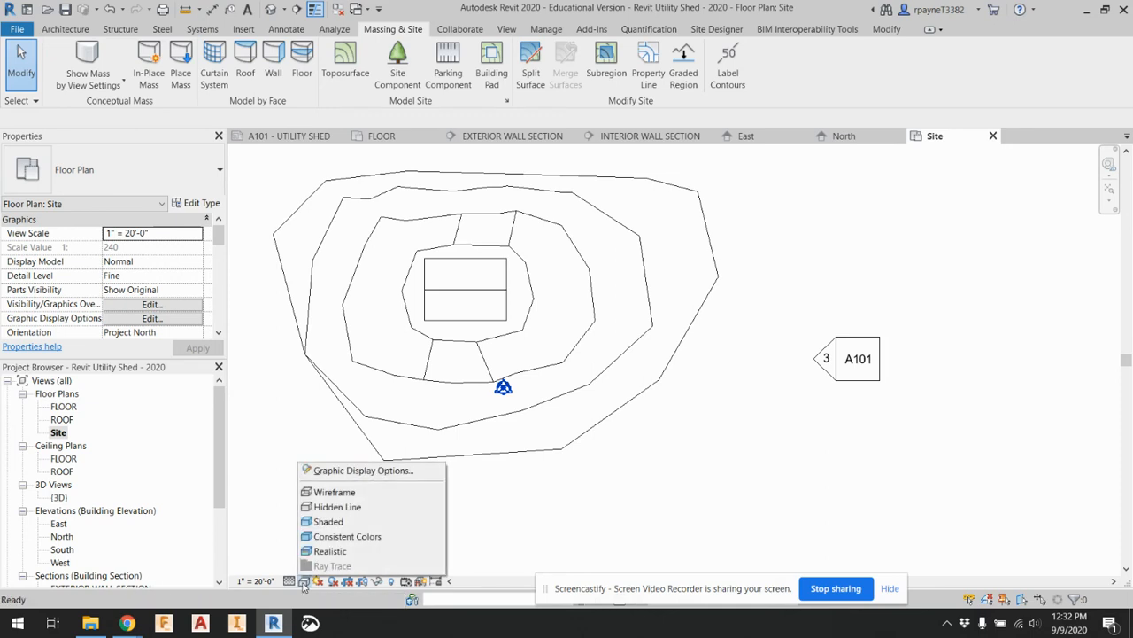
{"action": "left_click", "coordinate": [320, 537]}
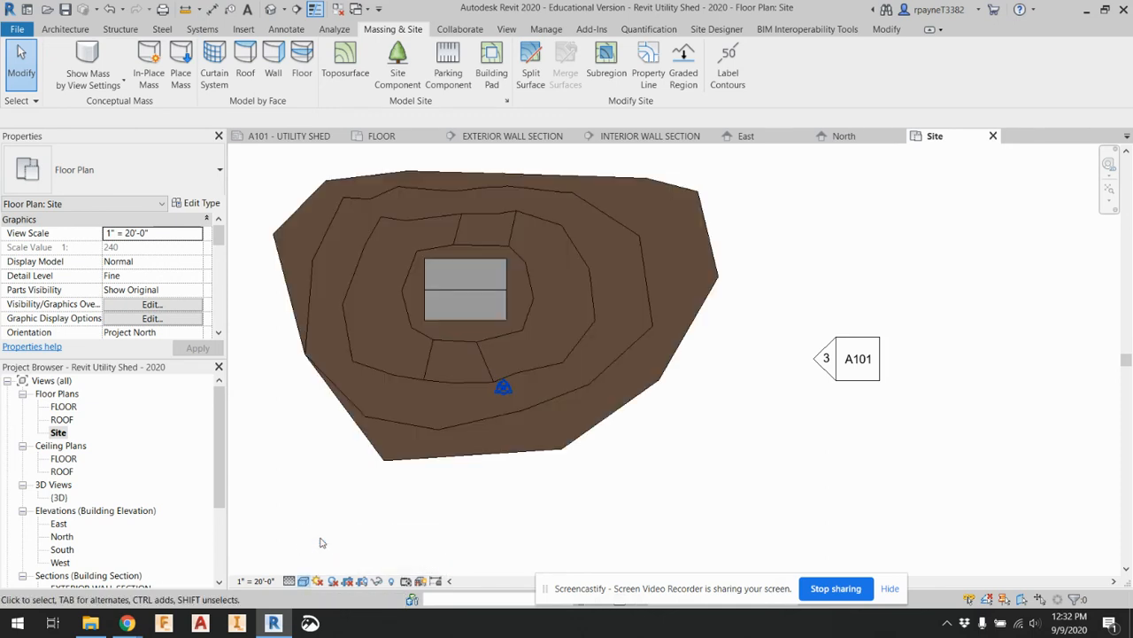
{"action": "middle_click_drag", "start_coordinate": [750, 497], "coordinate": [726, 458]}
{"action": "middle_click_drag", "start_coordinate": [714, 407], "coordinate": [772, 456]}
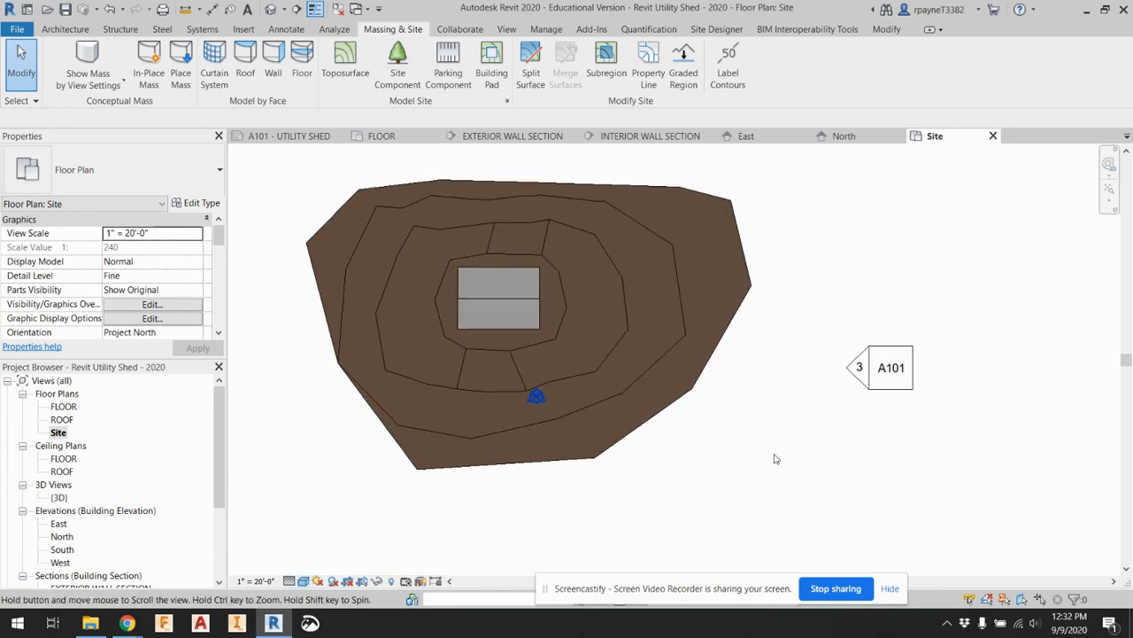
Open the default 3D view and enlarge its crop region on all four sides to take in more of the toposurface
{"action": "left_click", "coordinate": [266, 10]}
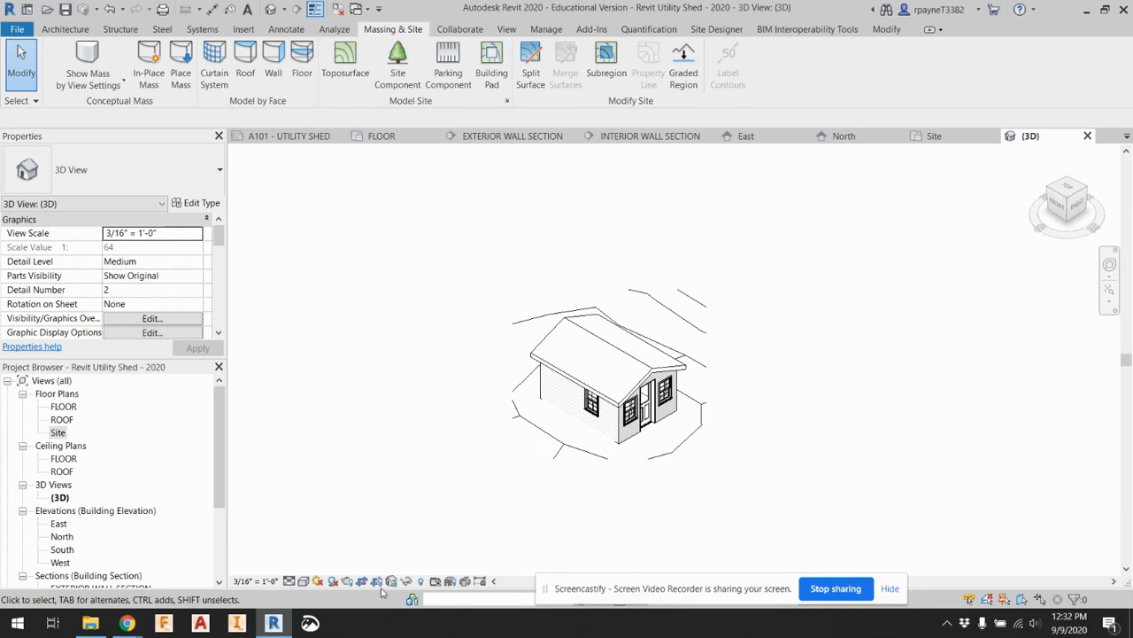
{"action": "left_click", "coordinate": [513, 376]}
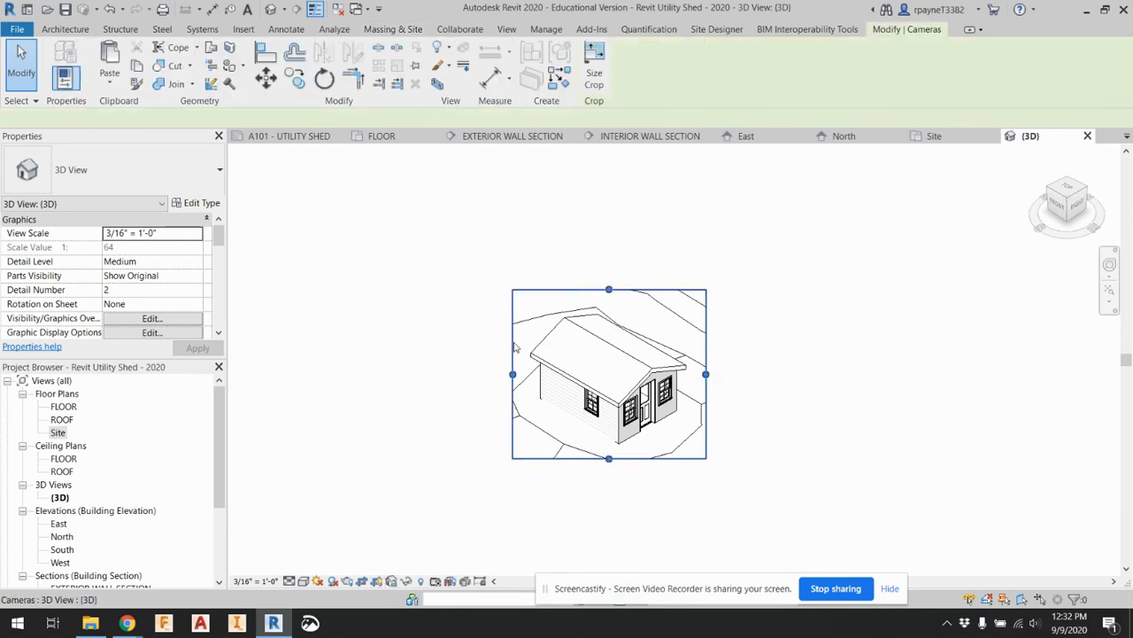
{"action": "left_click_drag", "start_coordinate": [513, 374], "coordinate": [416, 375]}
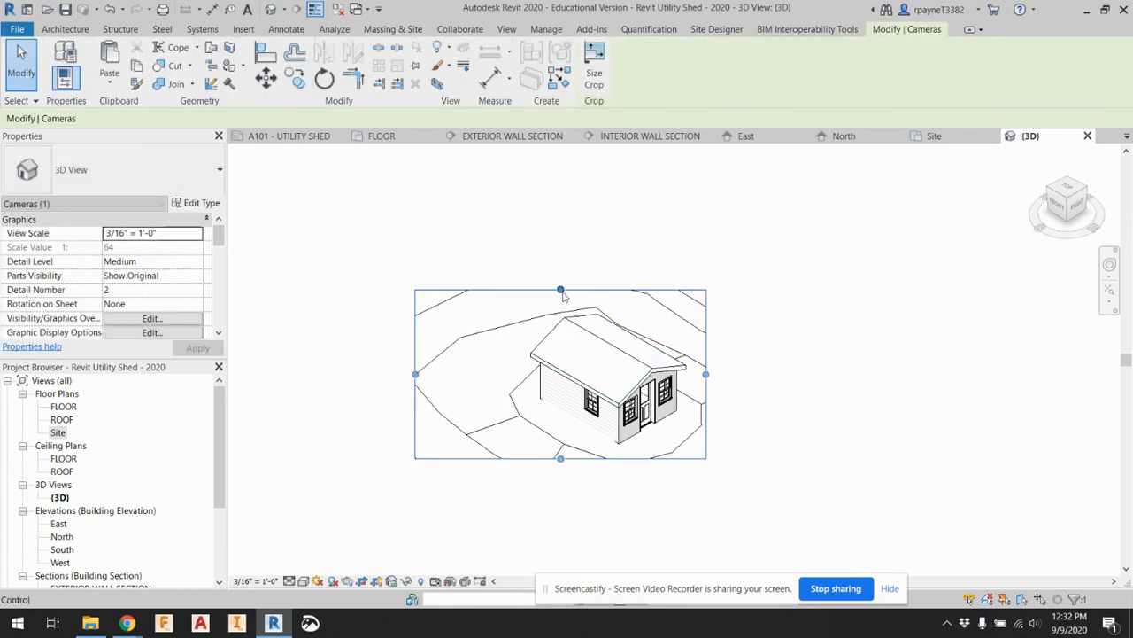
{"action": "left_click_drag", "start_coordinate": [576, 289], "coordinate": [575, 226]}
{"action": "left_click_drag", "start_coordinate": [706, 342], "coordinate": [790, 352]}
{"action": "left_click_drag", "start_coordinate": [606, 458], "coordinate": [606, 535]}
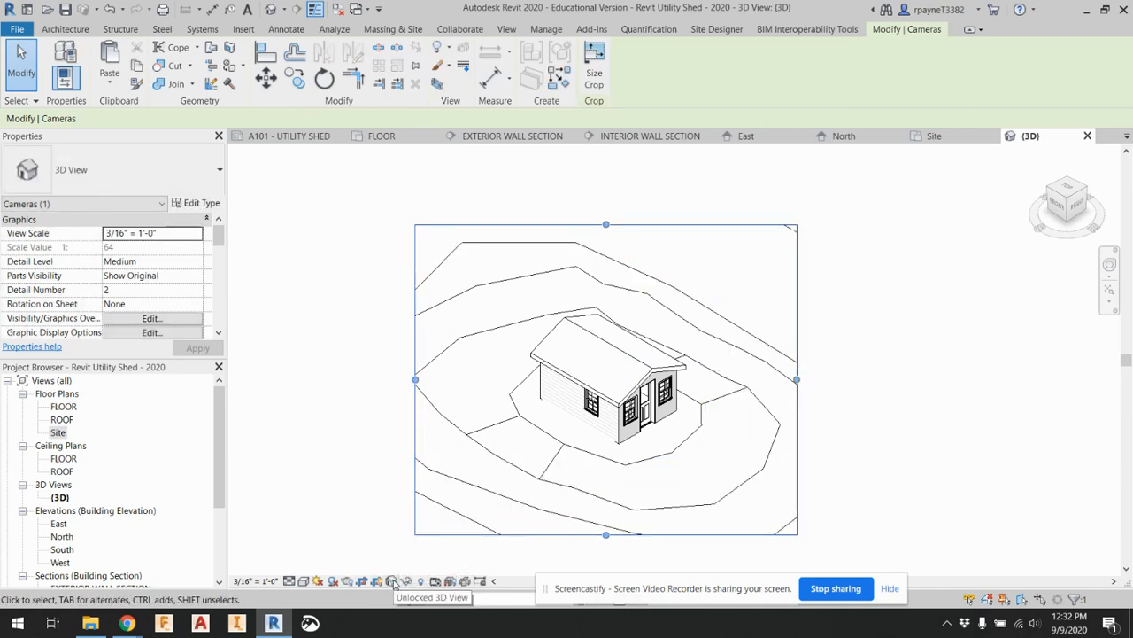
Set the 3D view's visual style to Consistent Colors and deselect the crop region
{"action": "left_click", "coordinate": [302, 581]}
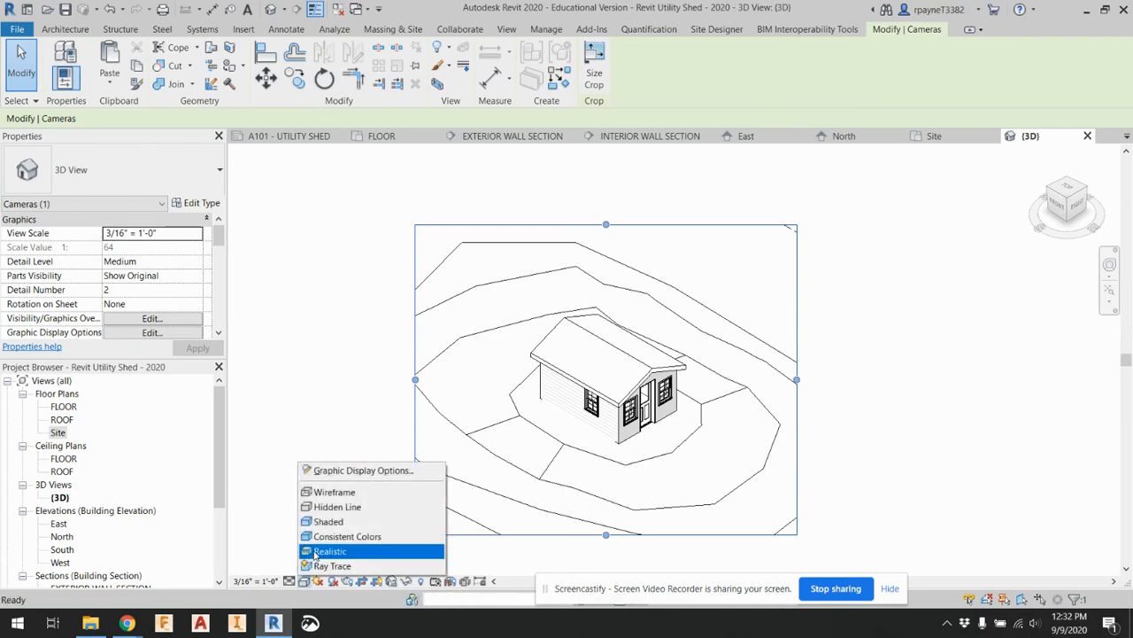
{"action": "left_click", "coordinate": [322, 538]}
{"action": "left_click", "coordinate": [303, 455]}
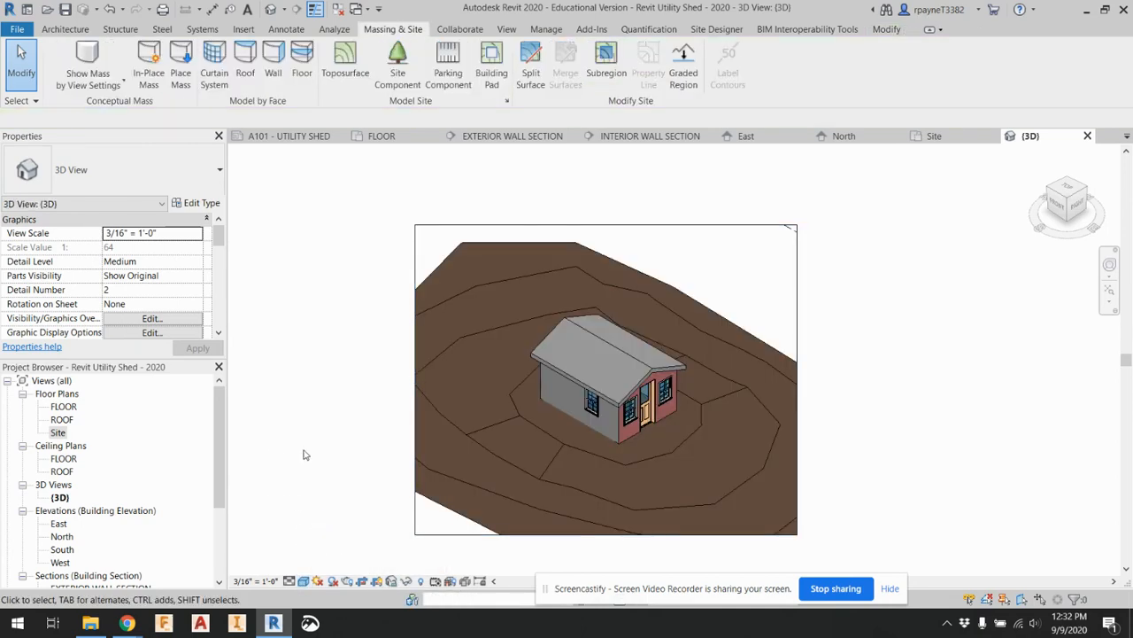
Get a close view of the shed in 3D and set the visual style to Realistic
{"action": "scroll", "coordinate": [604, 440], "scroll_direction": "up", "scroll_amount": 3}
{"action": "scroll", "coordinate": [604, 440], "scroll_direction": "up", "scroll_amount": 3}
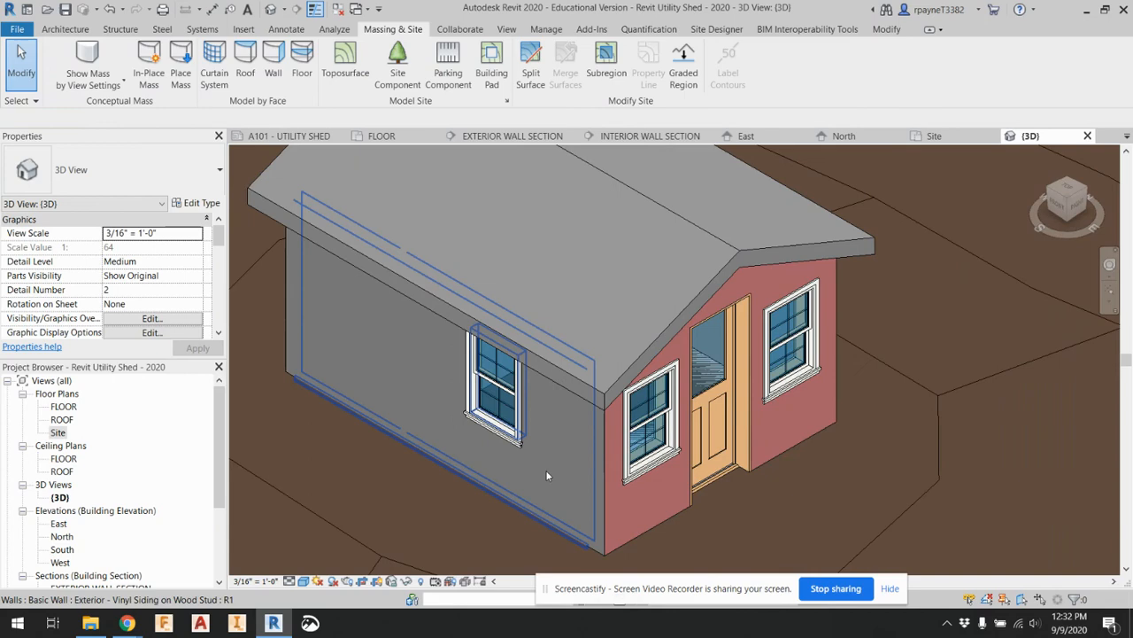
{"action": "left_click", "coordinate": [303, 582]}
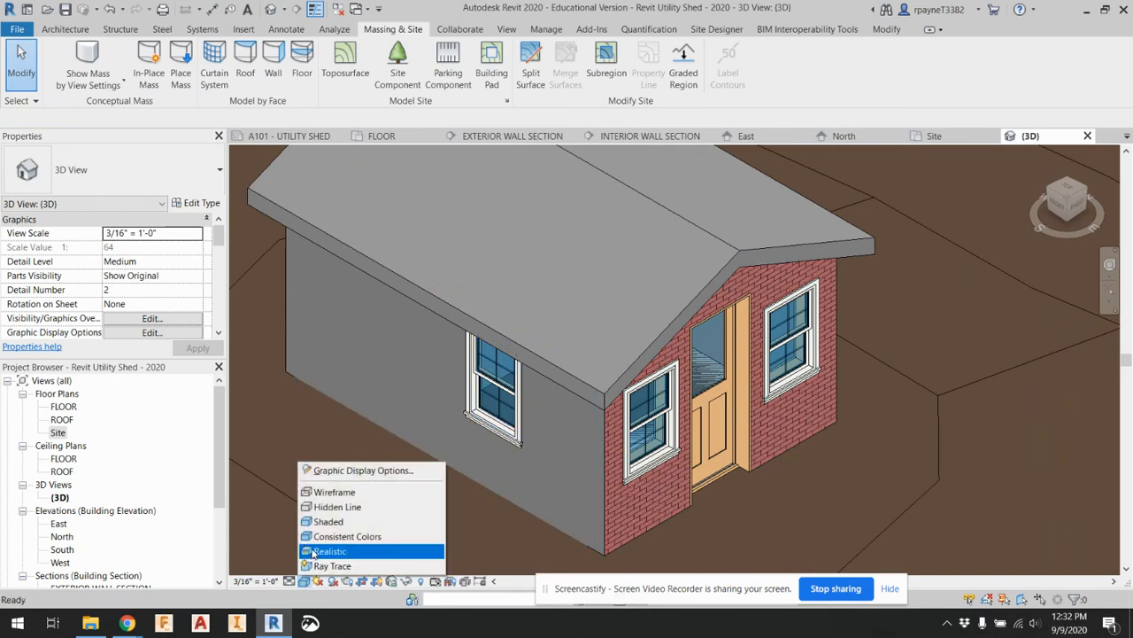
{"action": "left_click", "coordinate": [312, 550]}
{"action": "scroll", "coordinate": [403, 407], "scroll_direction": "down", "scroll_amount": 5}
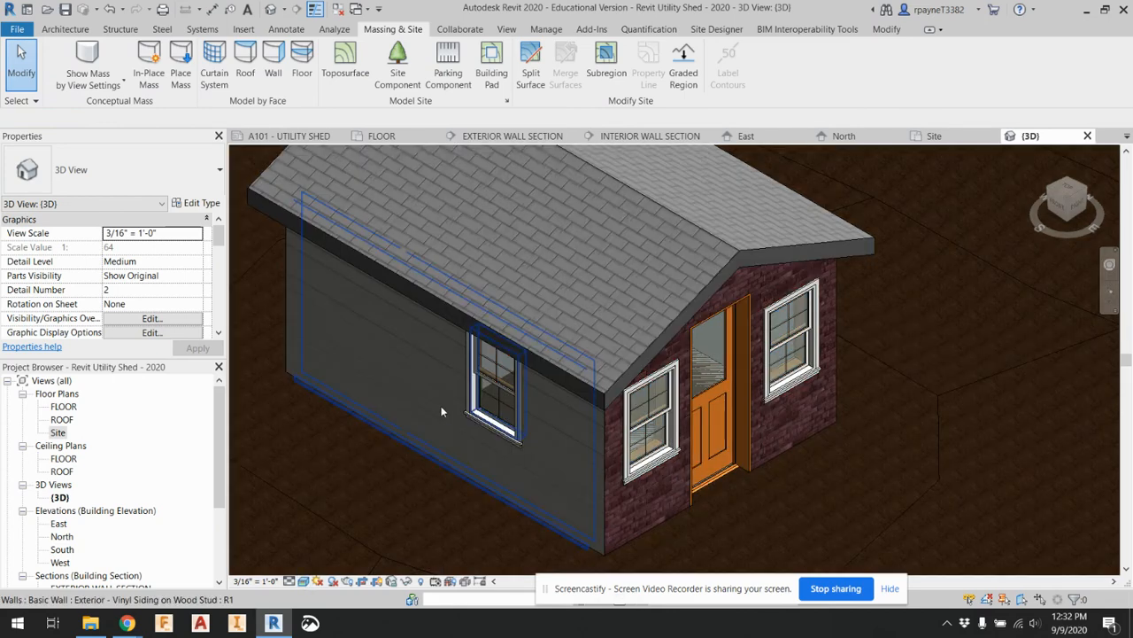
{"action": "scroll", "coordinate": [423, 421], "scroll_direction": "up", "scroll_amount": 2}
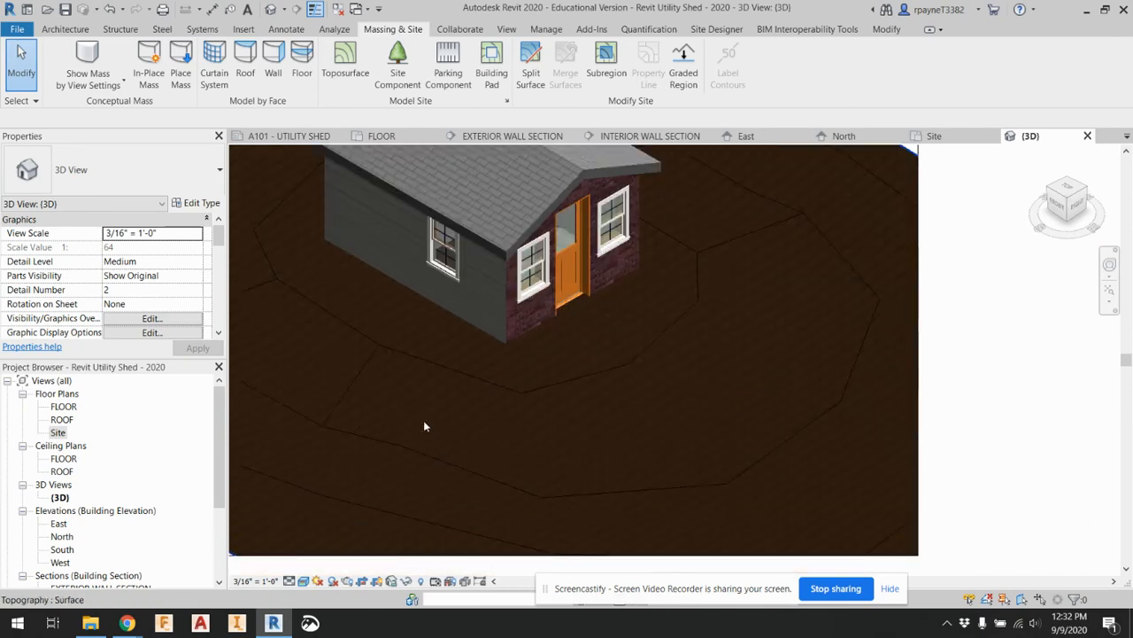
Open the Site plan, select the toposurface and open the Material Browser for its Material property
{"action": "left_click", "coordinate": [423, 422]}
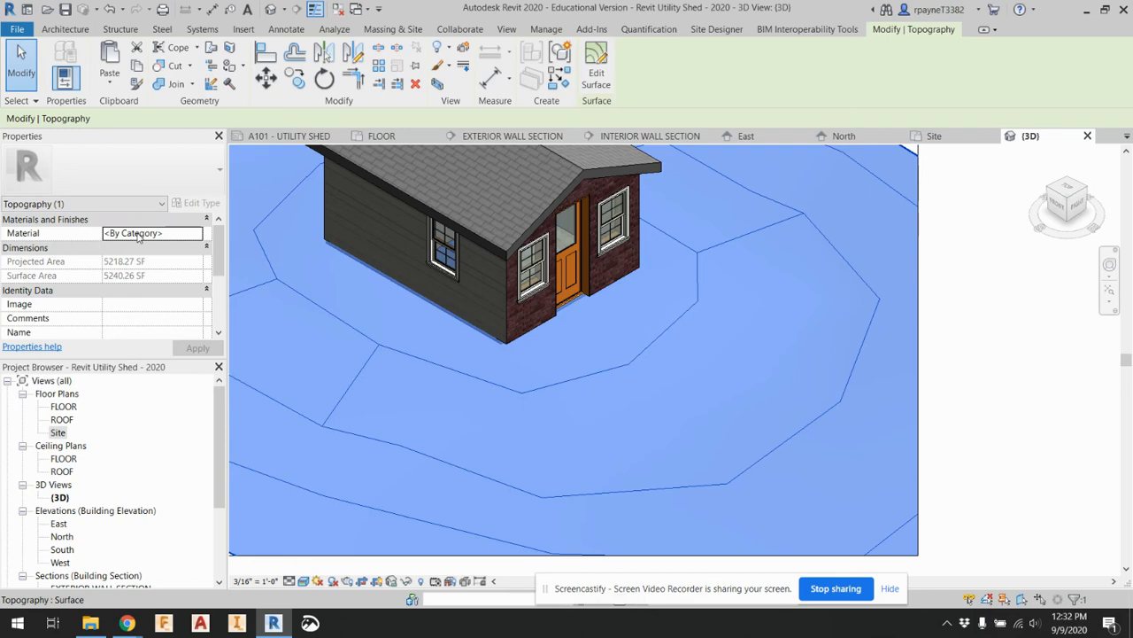
{"action": "left_click", "coordinate": [944, 392]}
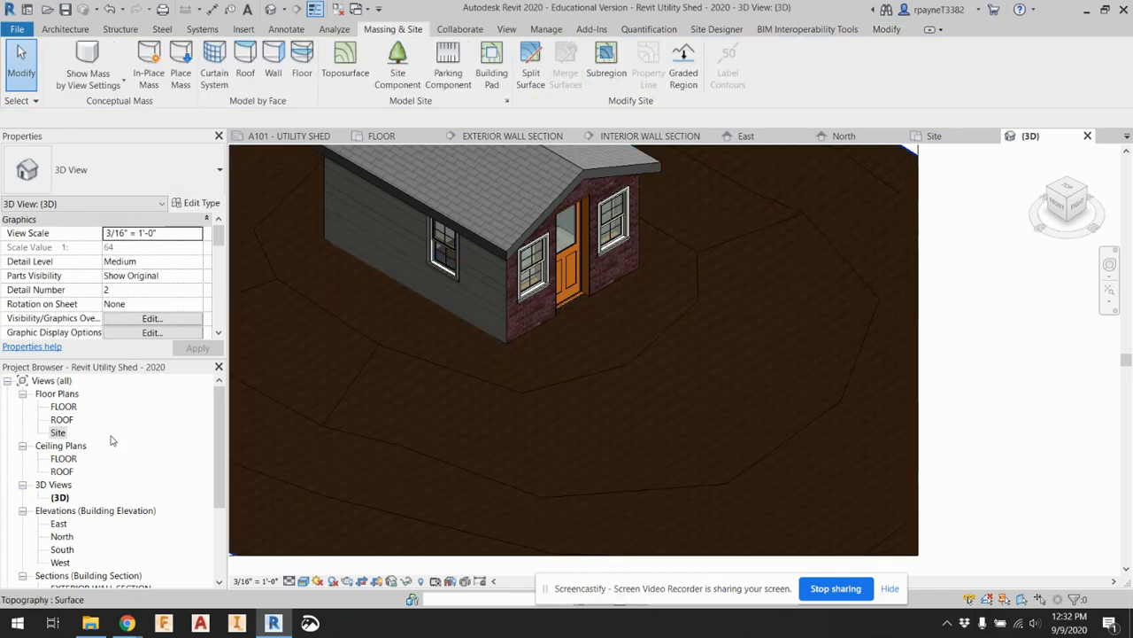
{"action": "double_click", "coordinate": [57, 433]}
{"action": "left_click", "coordinate": [453, 402]}
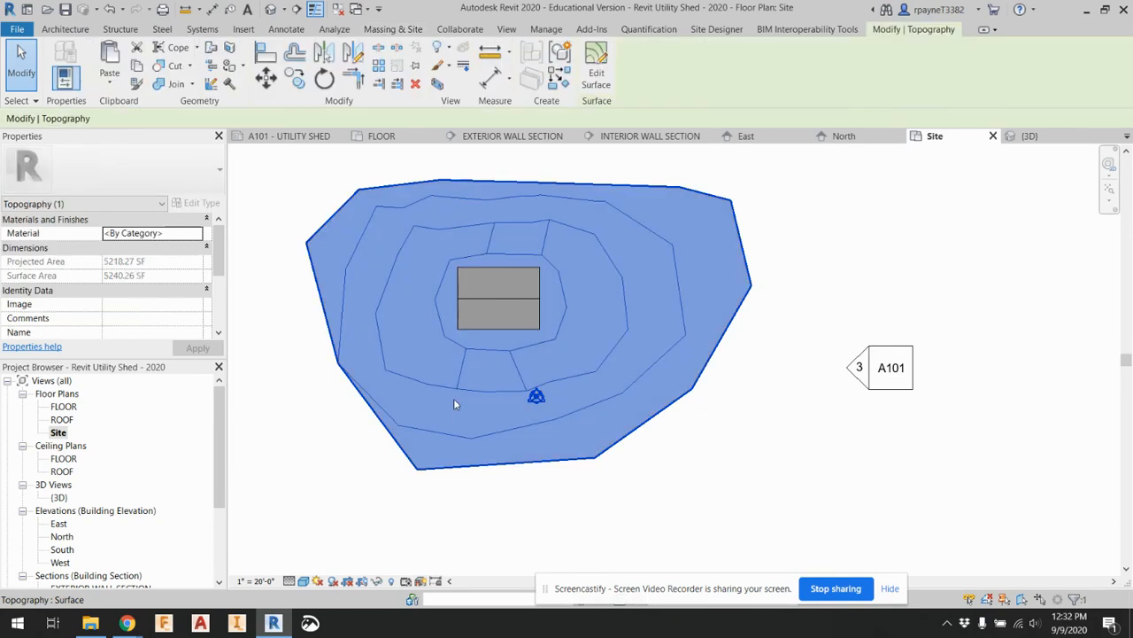
{"action": "left_click", "coordinate": [187, 234]}
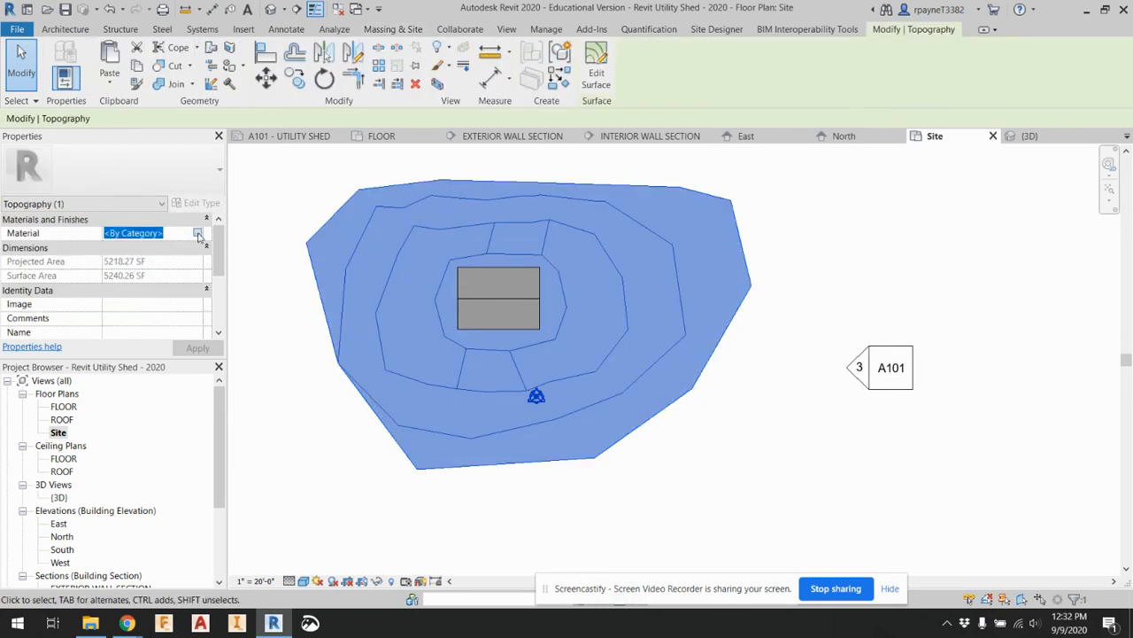
{"action": "left_click", "coordinate": [197, 234]}
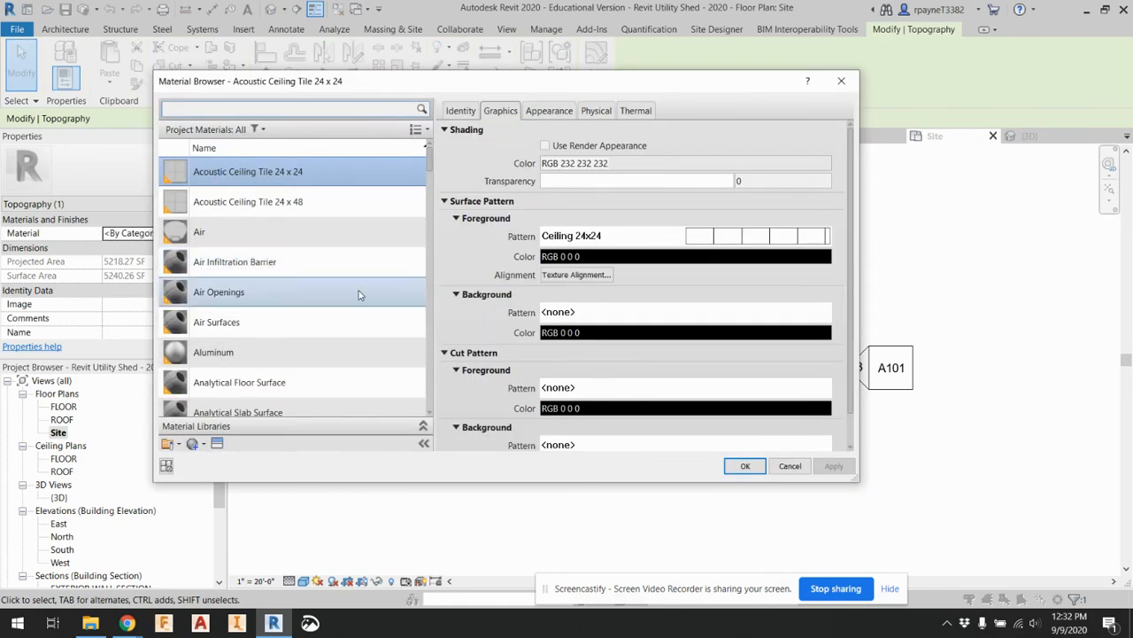
Look through the project materials and the category filter choices for a ground material suited to the toposurface
{"action": "left_click_drag", "start_coordinate": [430, 160], "coordinate": [435, 203]}
{"action": "scroll", "coordinate": [403, 354], "scroll_direction": "down", "scroll_amount": 15}
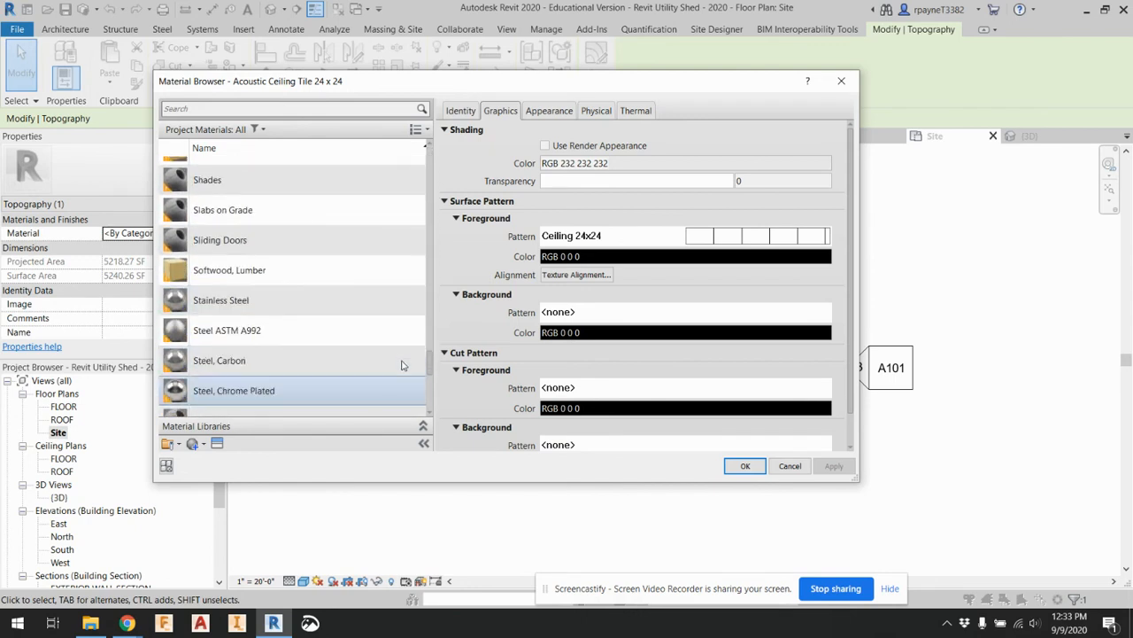
{"action": "scroll", "coordinate": [406, 377], "scroll_direction": "down", "scroll_amount": 2}
{"action": "scroll", "coordinate": [409, 368], "scroll_direction": "up", "scroll_amount": 3}
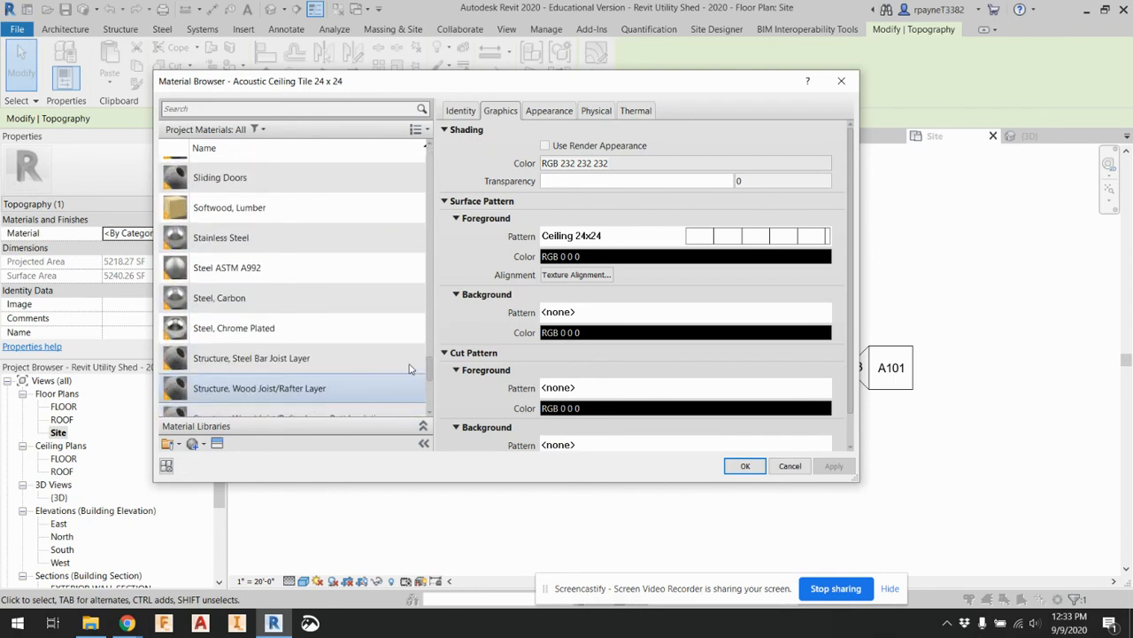
{"action": "scroll", "coordinate": [411, 355], "scroll_direction": "up", "scroll_amount": 4}
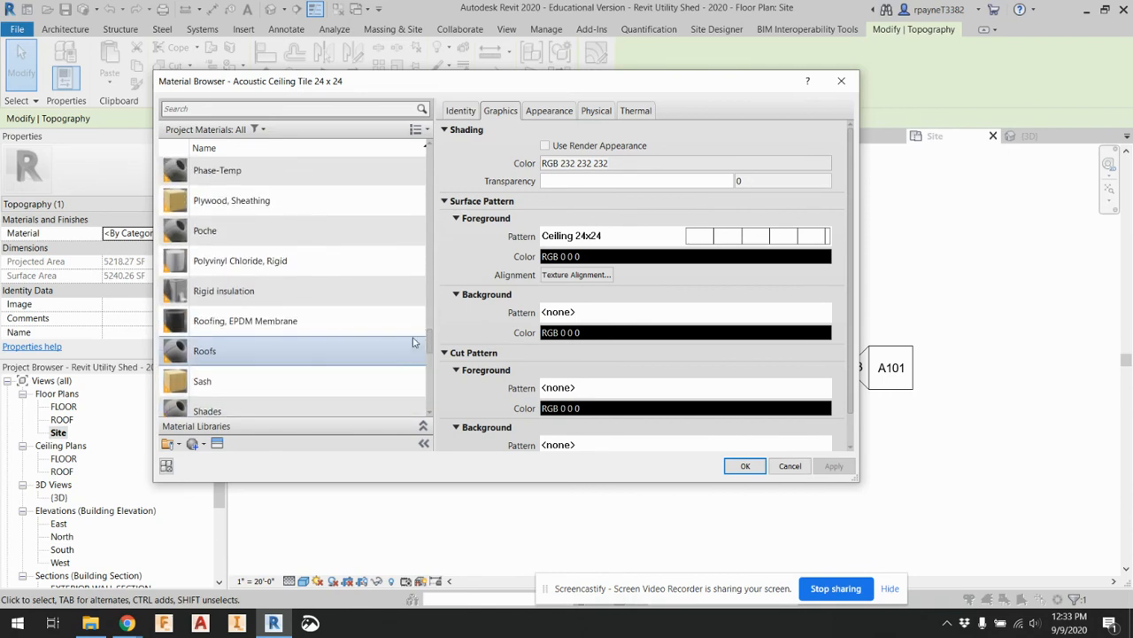
{"action": "scroll", "coordinate": [409, 339], "scroll_direction": "up", "scroll_amount": 2}
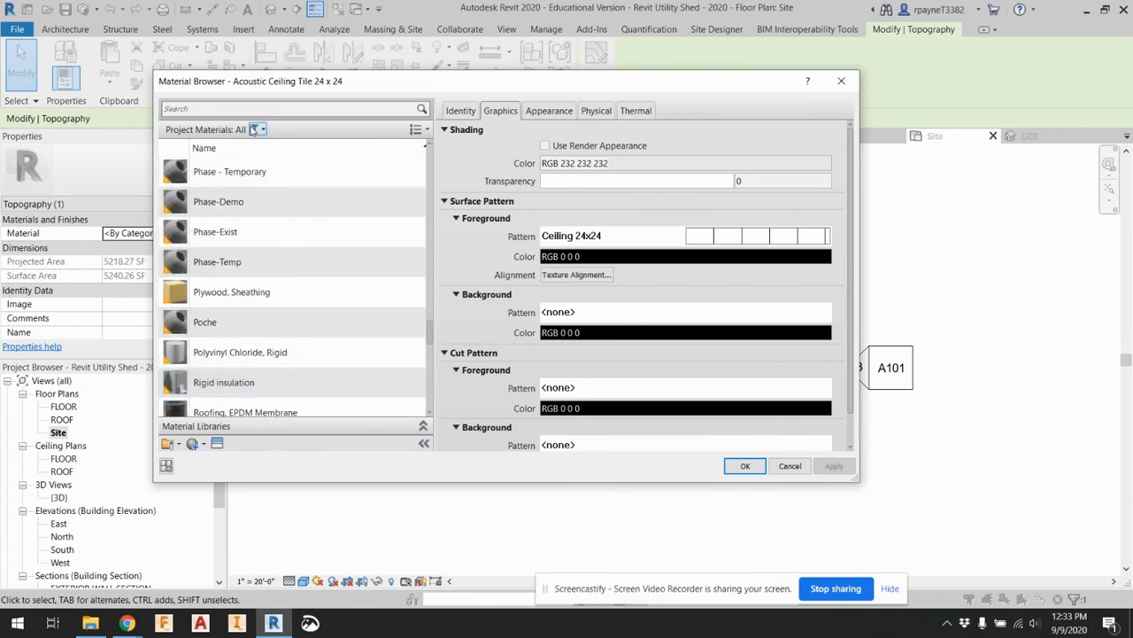
{"action": "left_click", "coordinate": [256, 129]}
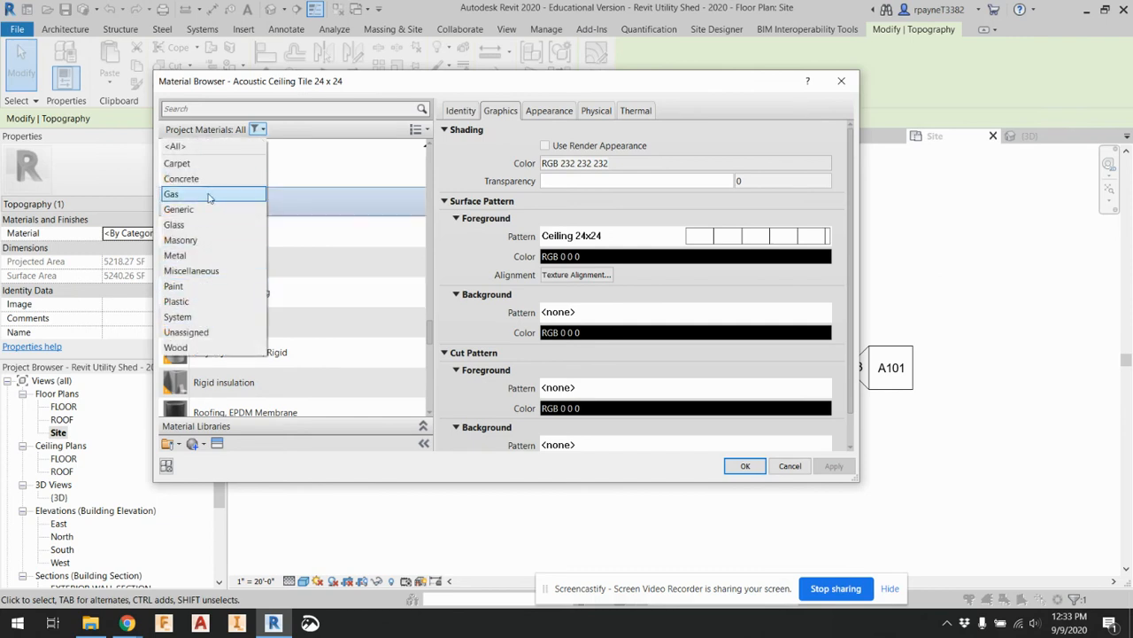
{"action": "left_click", "coordinate": [193, 135]}
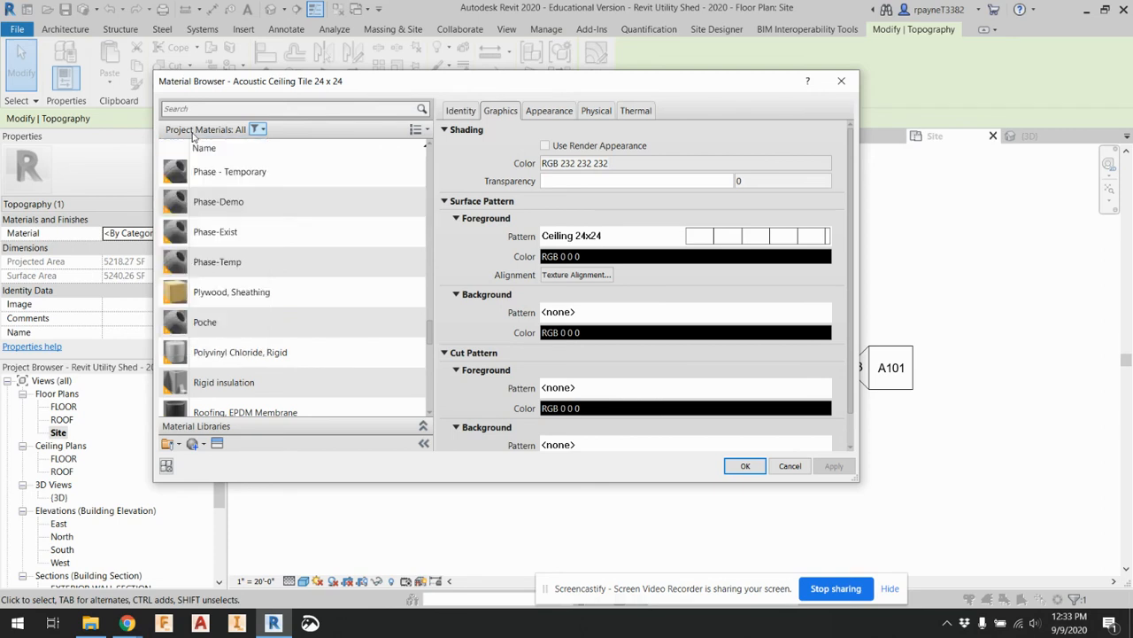
{"action": "left_click", "coordinate": [176, 445]}
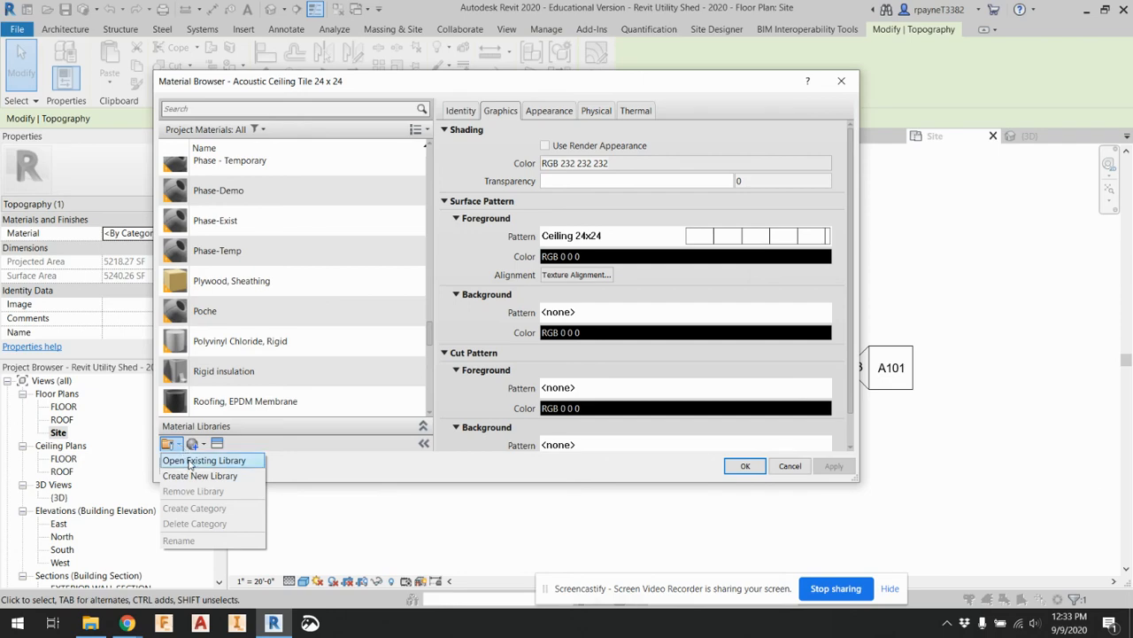
{"action": "left_click", "coordinate": [179, 464]}
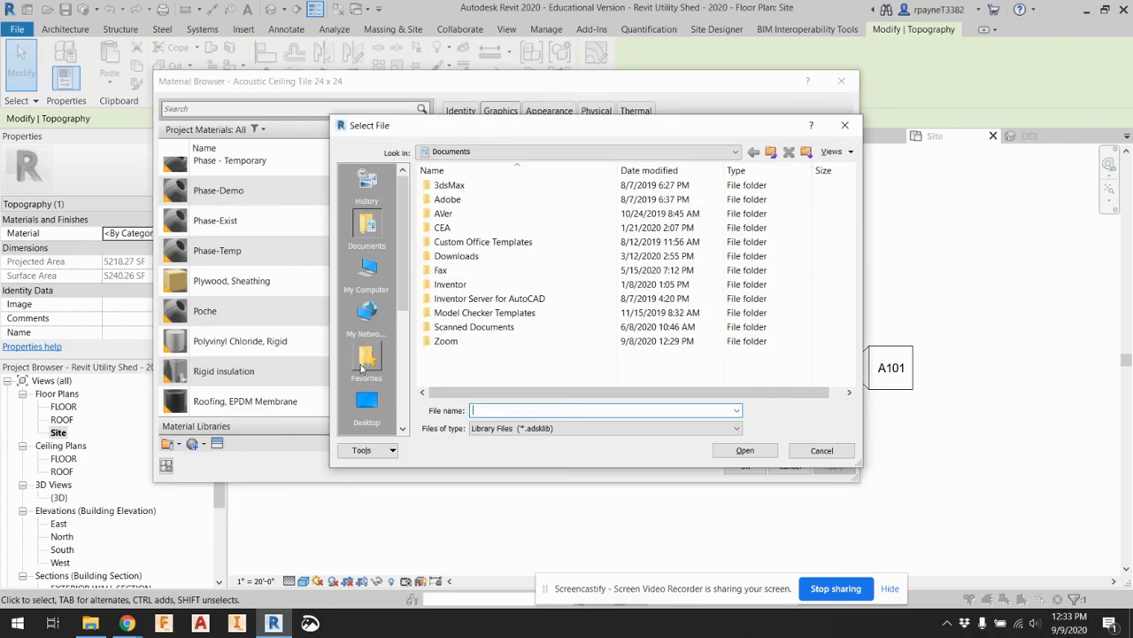
{"action": "left_click", "coordinate": [845, 125]}
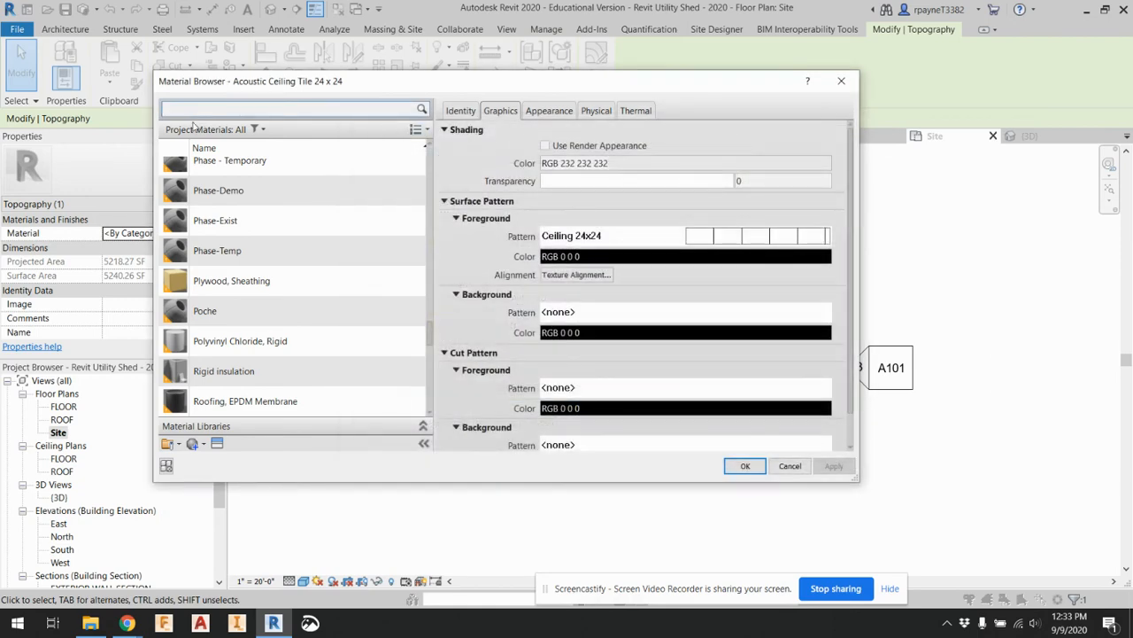
Scan the project materials again, check the list display options and filter the list to <All>
{"action": "scroll", "coordinate": [282, 349], "scroll_direction": "down", "scroll_amount": 10}
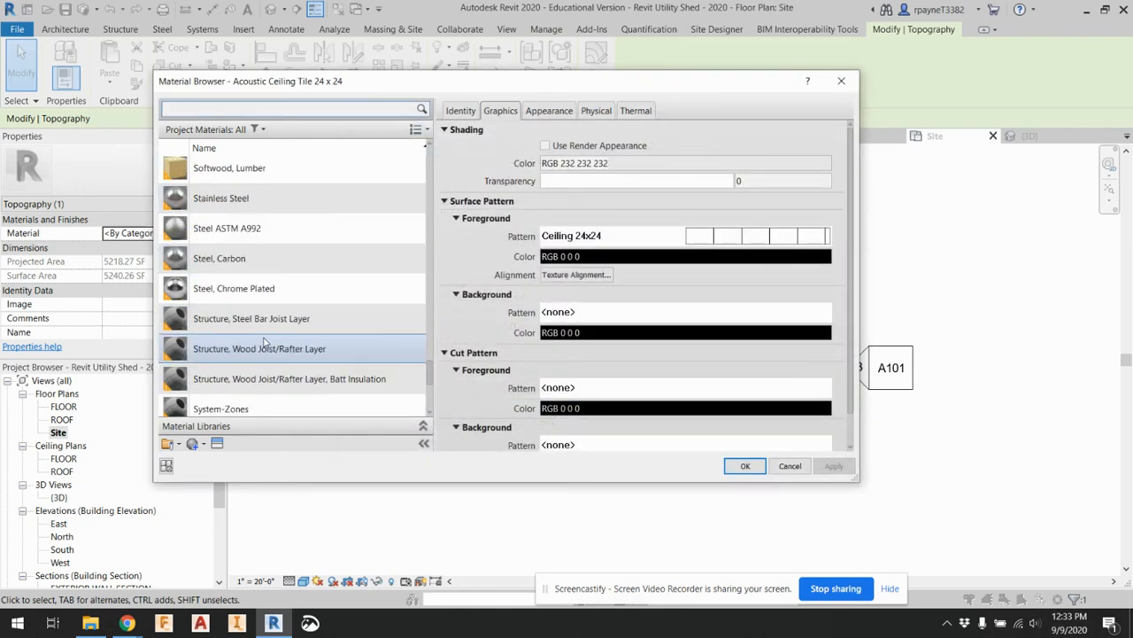
{"action": "scroll", "coordinate": [262, 388], "scroll_direction": "up", "scroll_amount": 15}
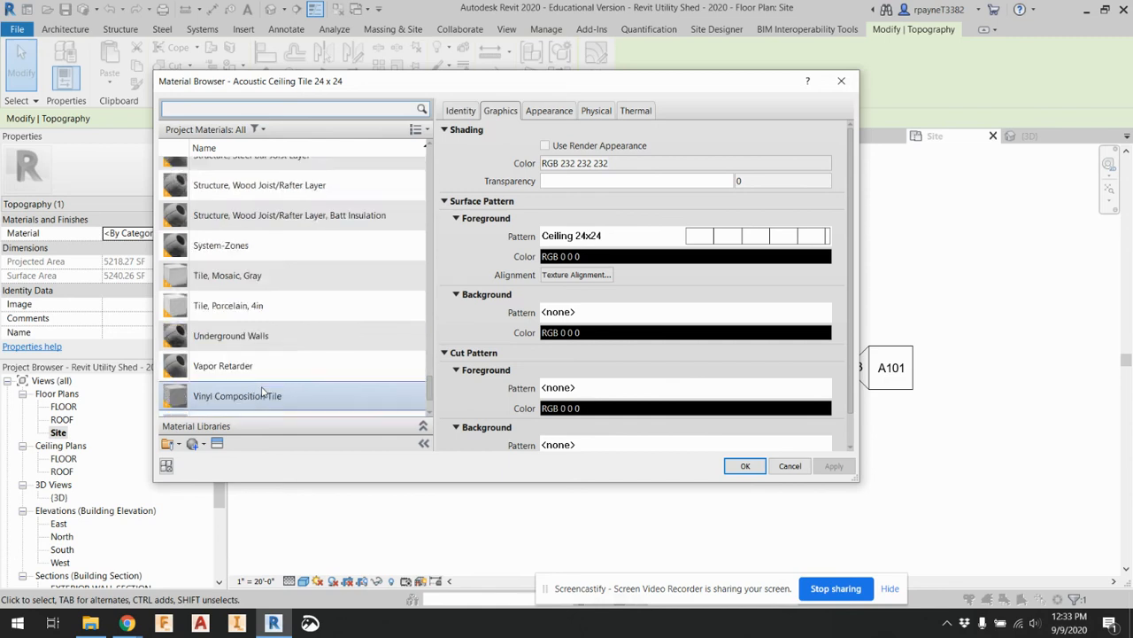
{"action": "scroll", "coordinate": [264, 390], "scroll_direction": "up", "scroll_amount": 8}
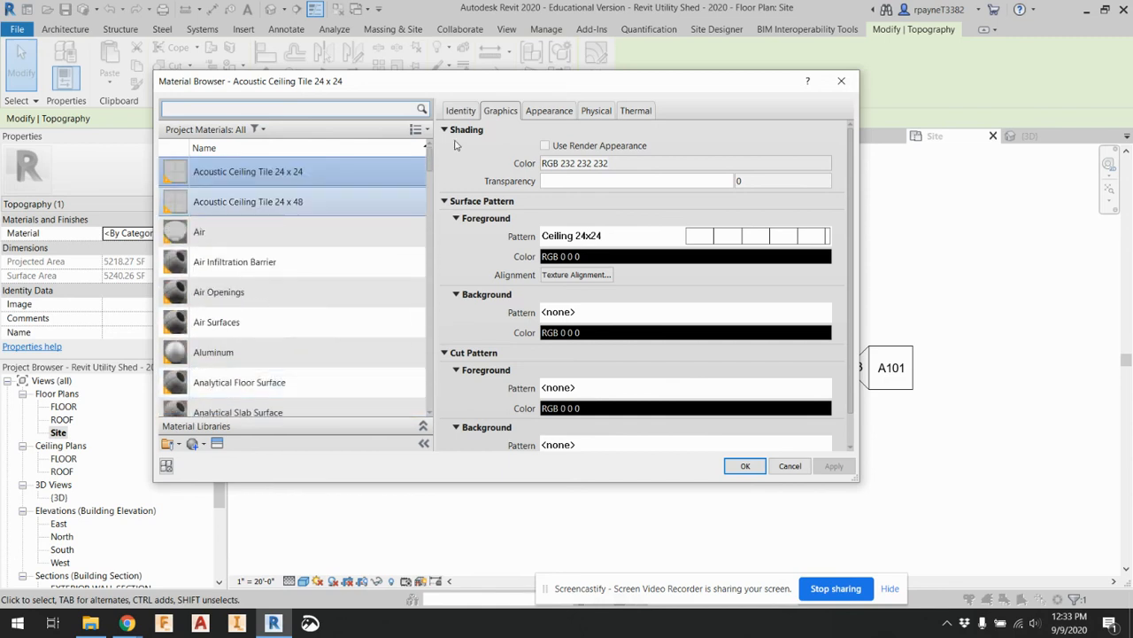
{"action": "left_click", "coordinate": [416, 130]}
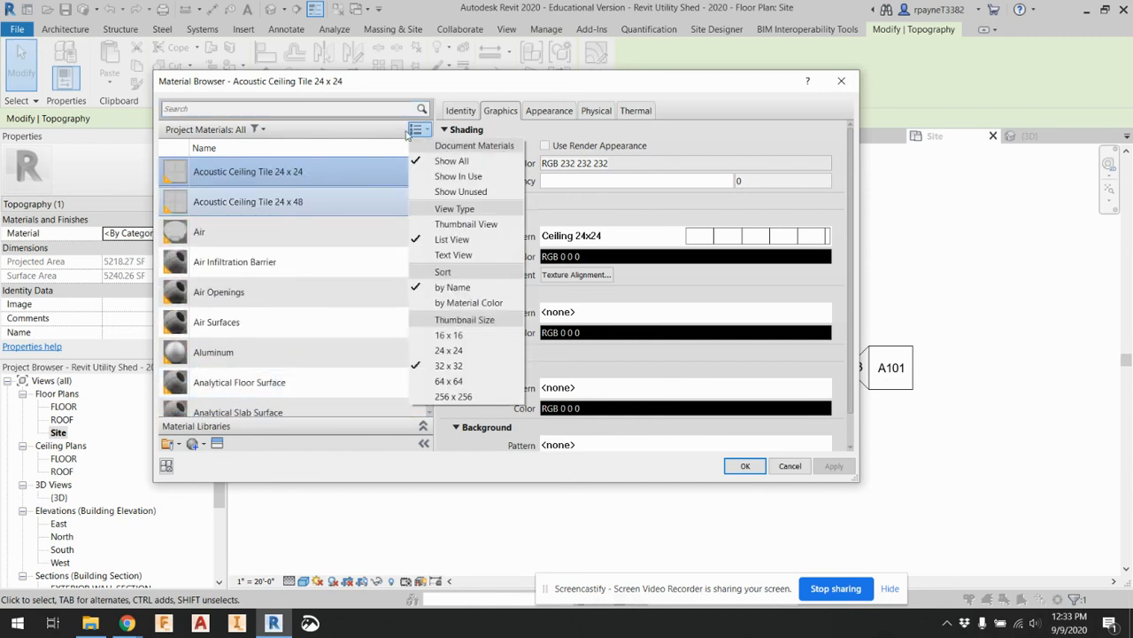
{"action": "left_click", "coordinate": [259, 129]}
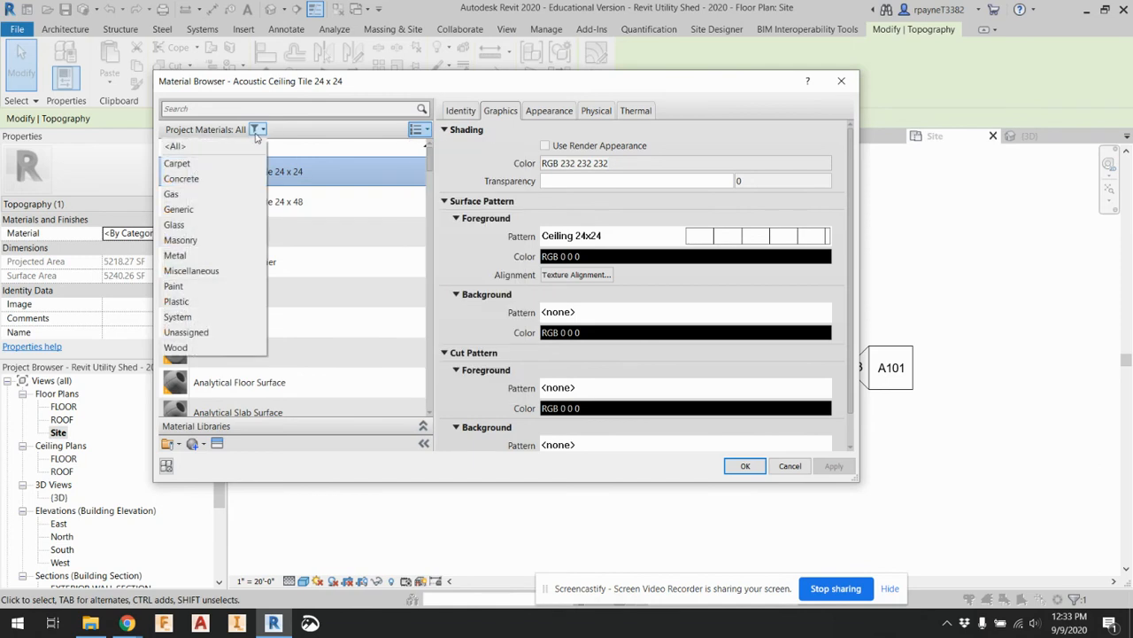
{"action": "left_click", "coordinate": [222, 146]}
{"action": "left_click", "coordinate": [264, 130]}
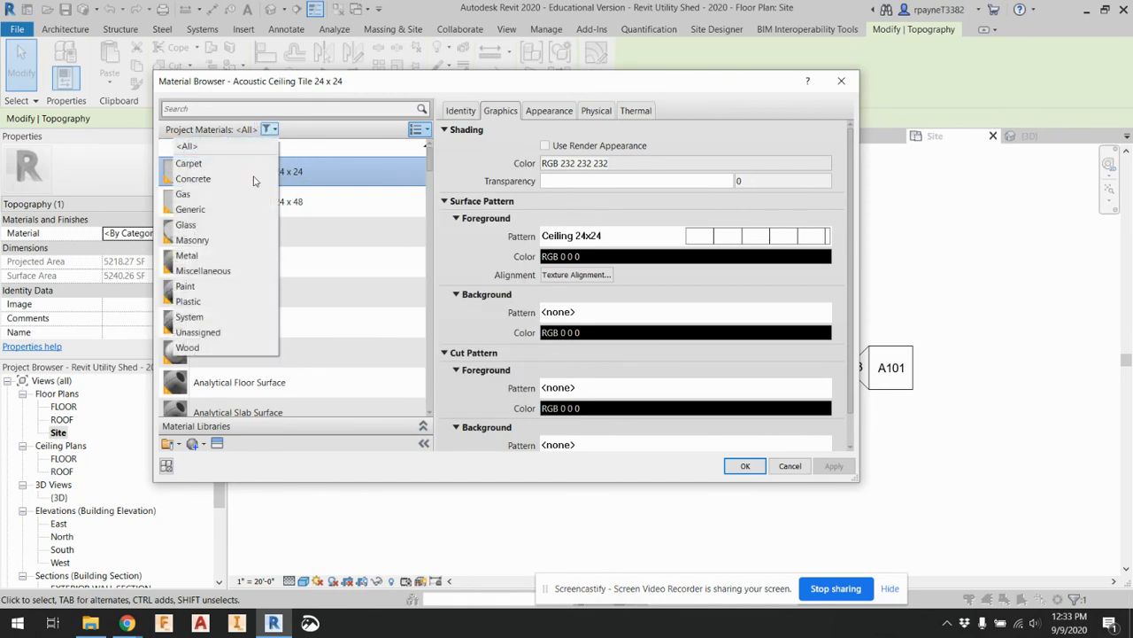
{"action": "left_click", "coordinate": [466, 155]}
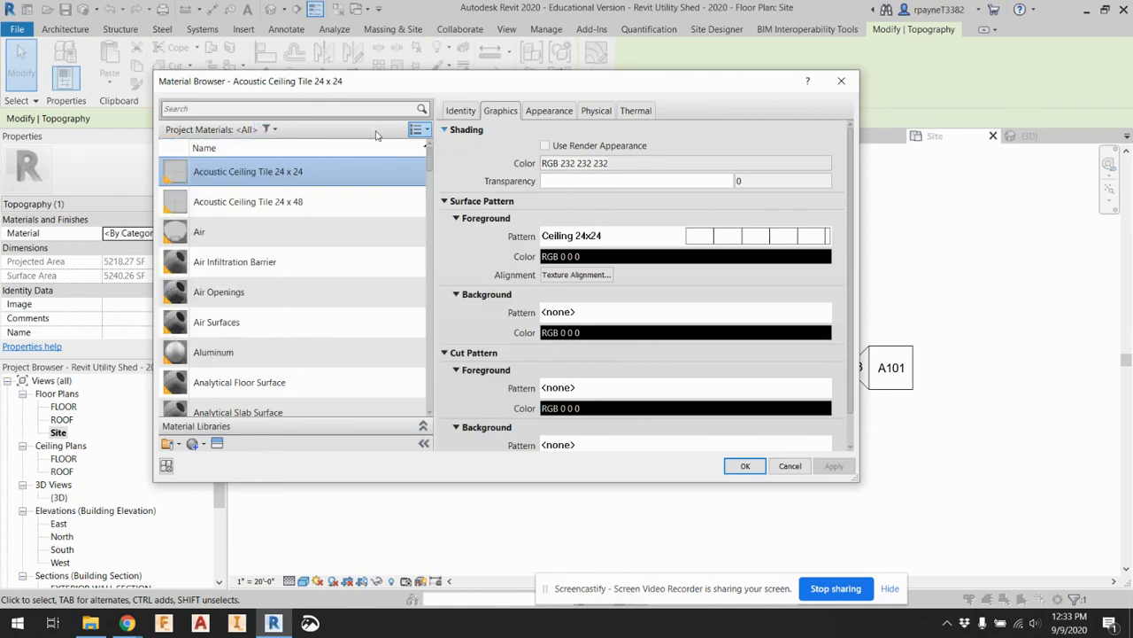
Check the material creation and library options, scan the material list once more and close the Material Browser without assigning a material
{"action": "left_click", "coordinate": [269, 107]}
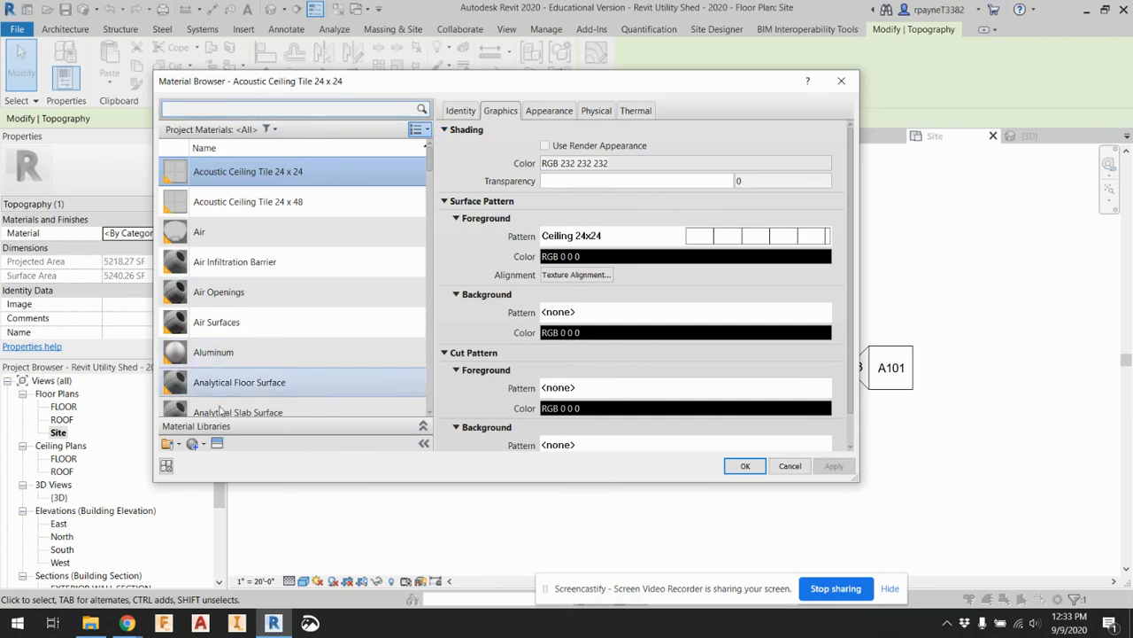
{"action": "scroll", "coordinate": [223, 385], "scroll_direction": "down", "scroll_amount": 1}
{"action": "left_click", "coordinate": [203, 445]}
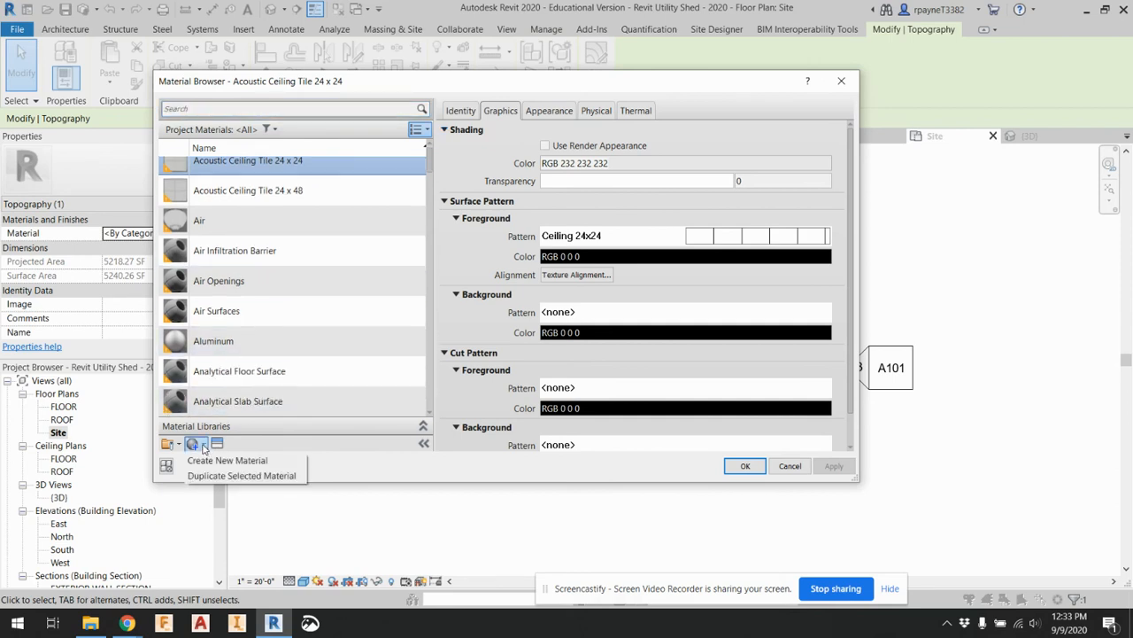
{"action": "left_click", "coordinate": [177, 444]}
{"action": "left_click", "coordinate": [177, 445]}
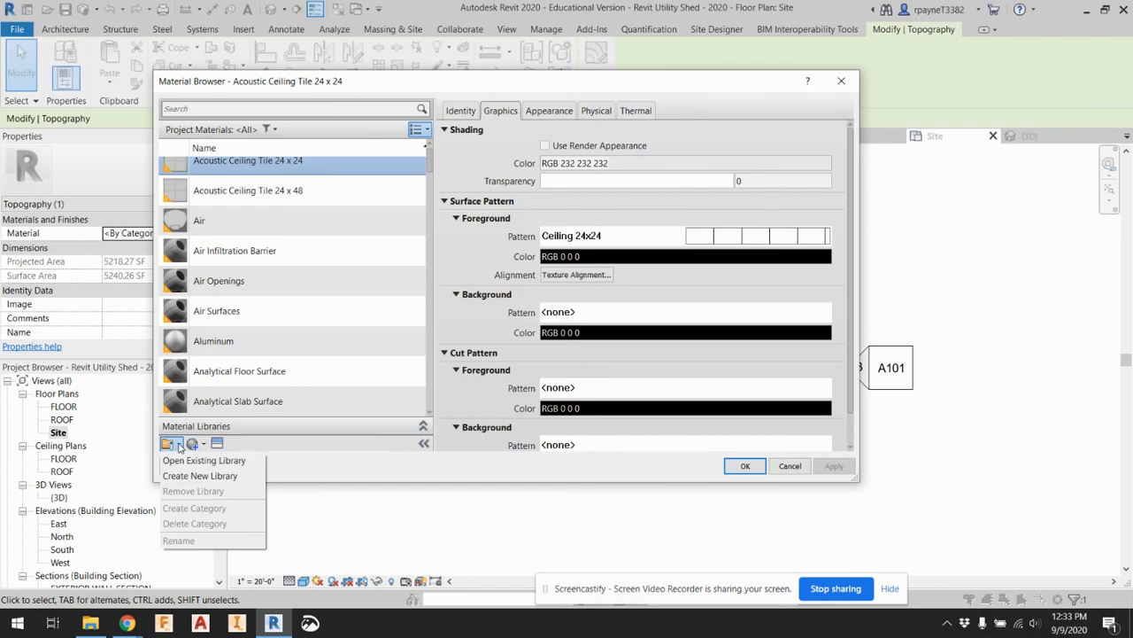
{"action": "left_click", "coordinate": [292, 462]}
{"action": "scroll", "coordinate": [367, 372], "scroll_direction": "down", "scroll_amount": 5}
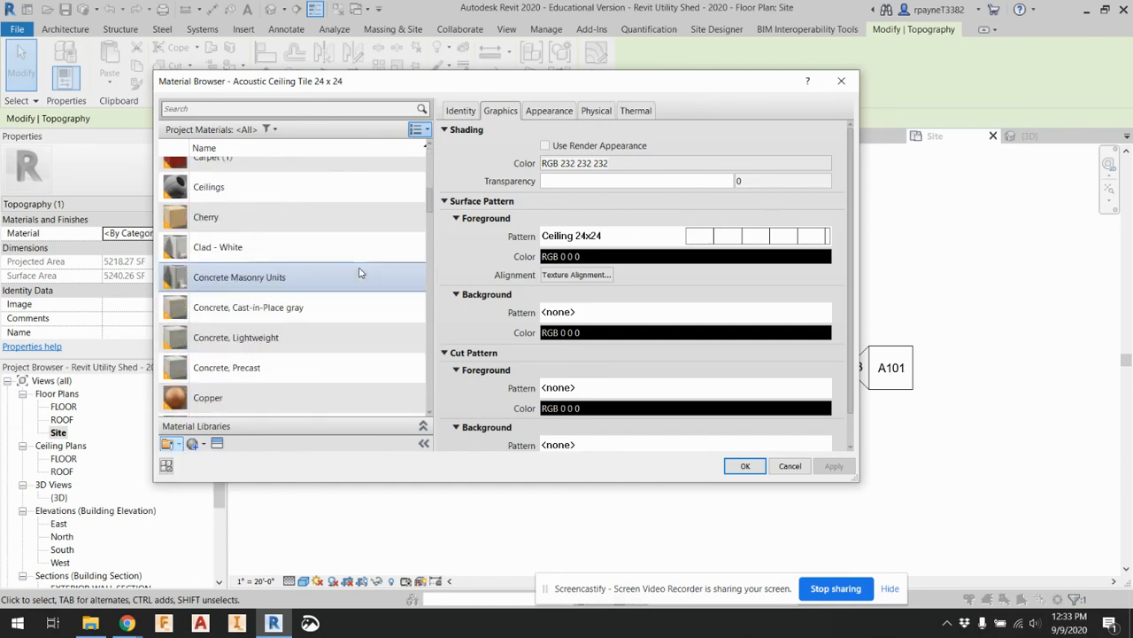
{"action": "scroll", "coordinate": [359, 273], "scroll_direction": "up", "scroll_amount": 5}
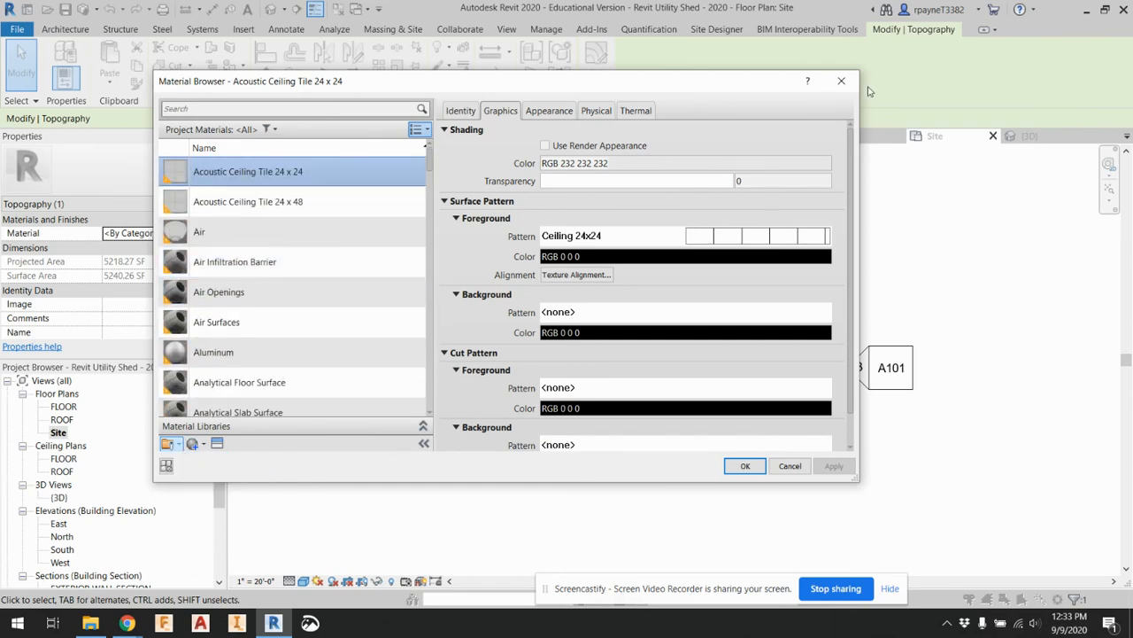
{"action": "left_click", "coordinate": [841, 81]}
{"action": "left_click", "coordinate": [325, 165]}
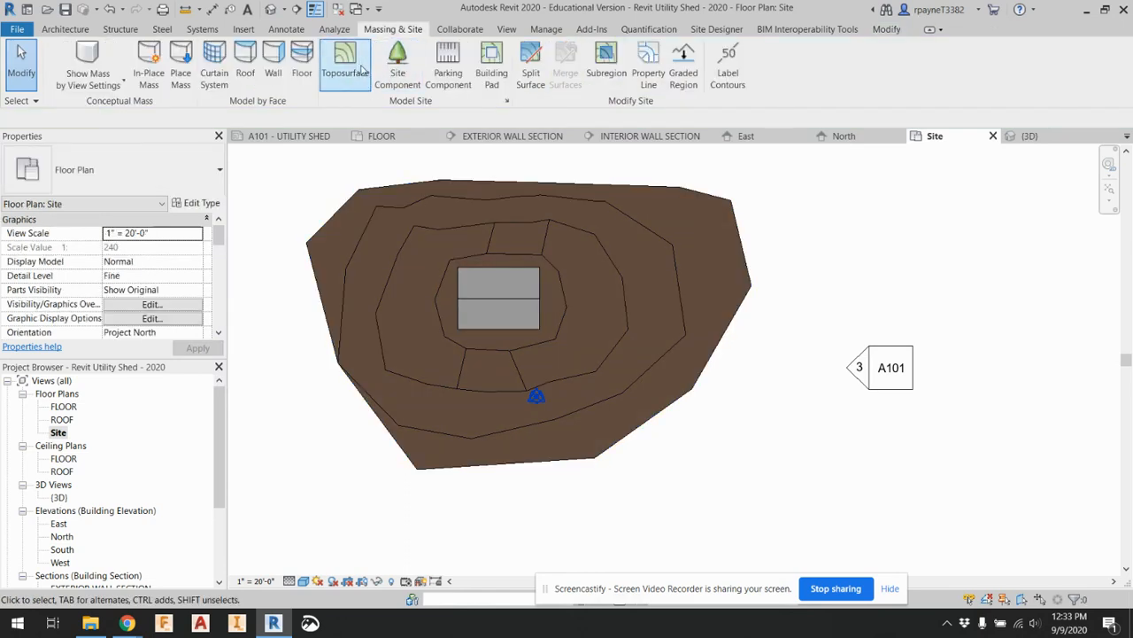
{"action": "left_click", "coordinate": [395, 276]}
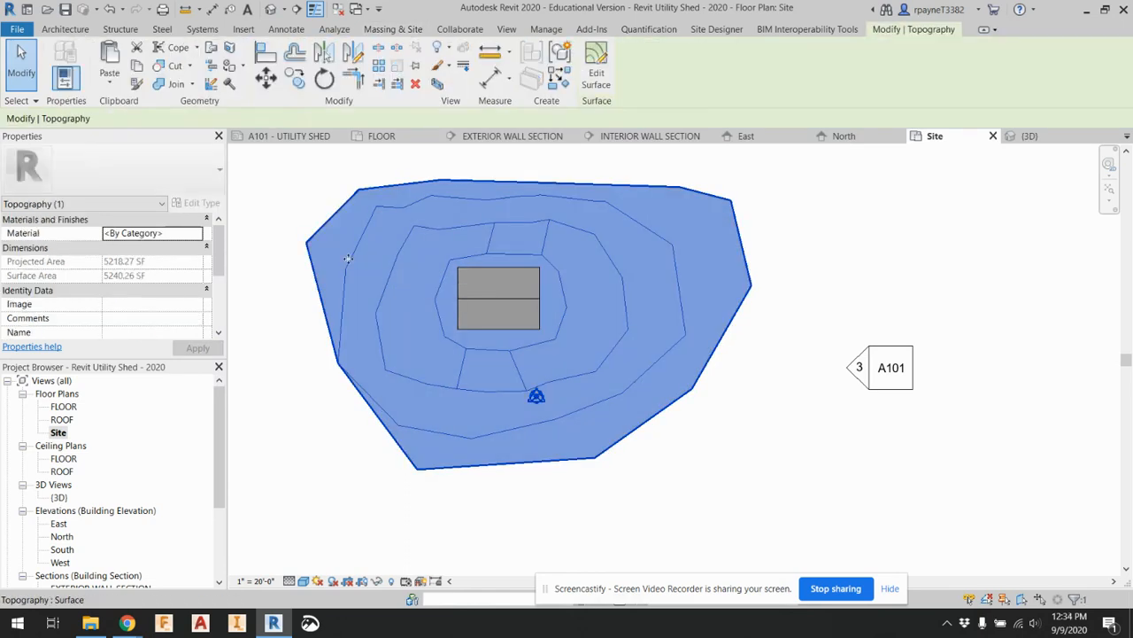
{"action": "scroll", "coordinate": [199, 311], "scroll_direction": "down", "scroll_amount": 3}
{"action": "scroll", "coordinate": [198, 311], "scroll_direction": "up", "scroll_amount": 3}
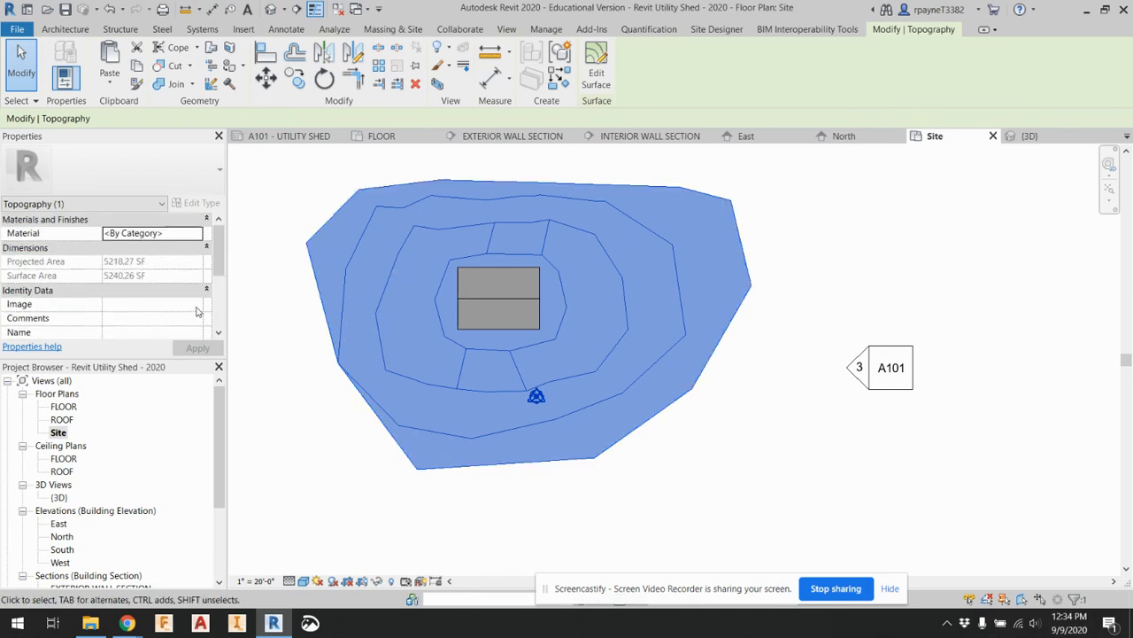
{"action": "left_click", "coordinate": [330, 181]}
{"action": "left_click", "coordinate": [382, 255]}
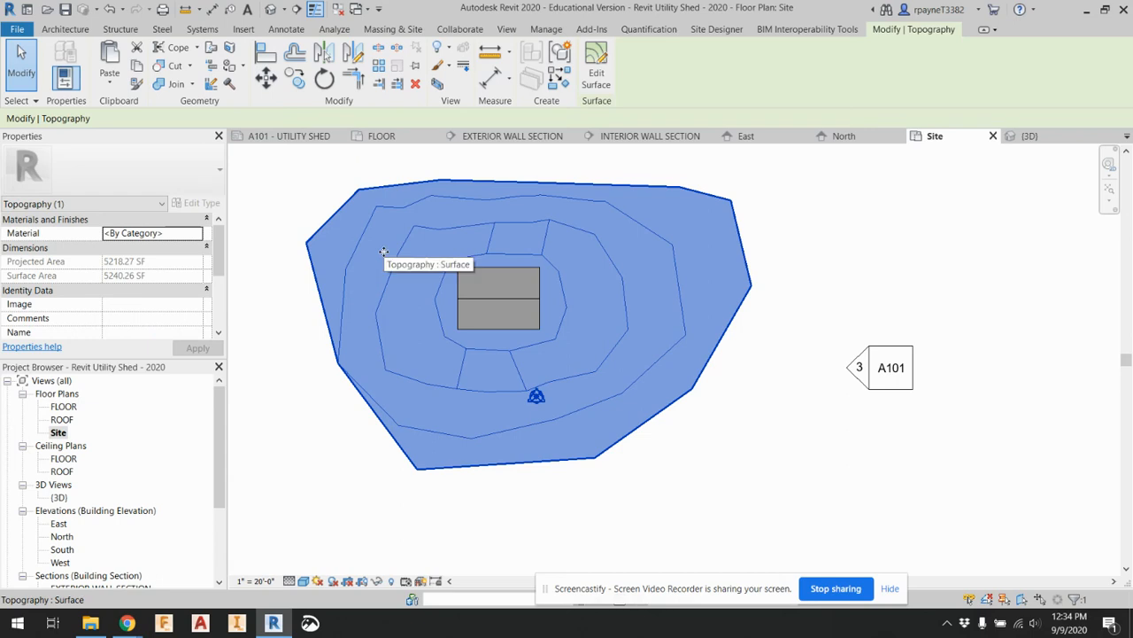
{"action": "left_click", "coordinate": [598, 71]}
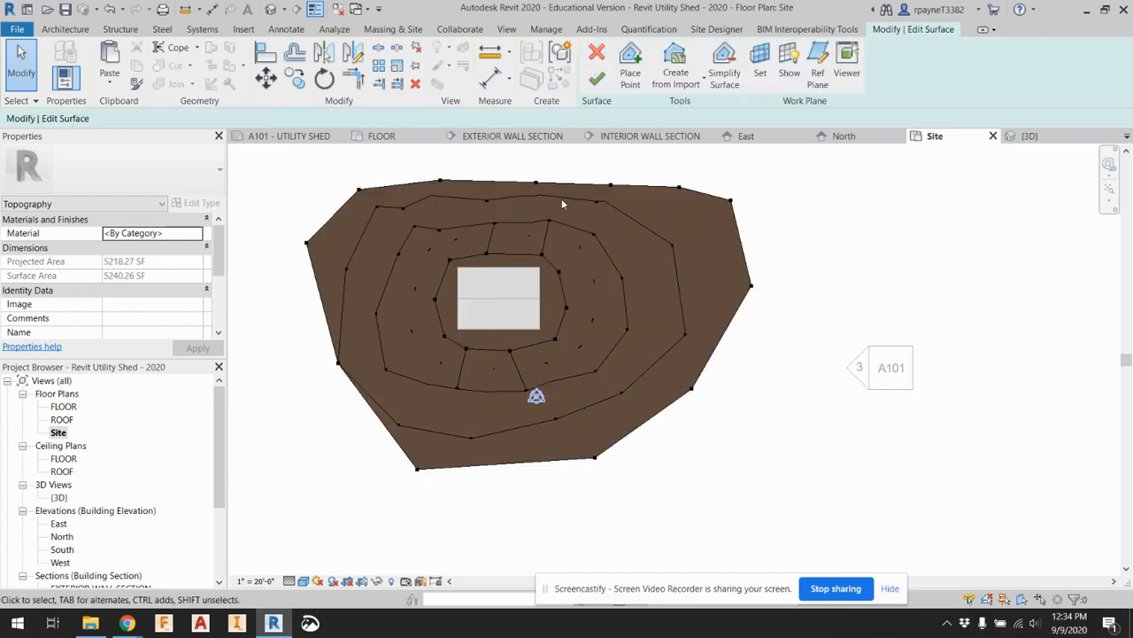
{"action": "left_click", "coordinate": [598, 56]}
Select the toposurface and scan the project materials available for its Material property, closing the Material Browser without assigning one
{"action": "left_click", "coordinate": [370, 233]}
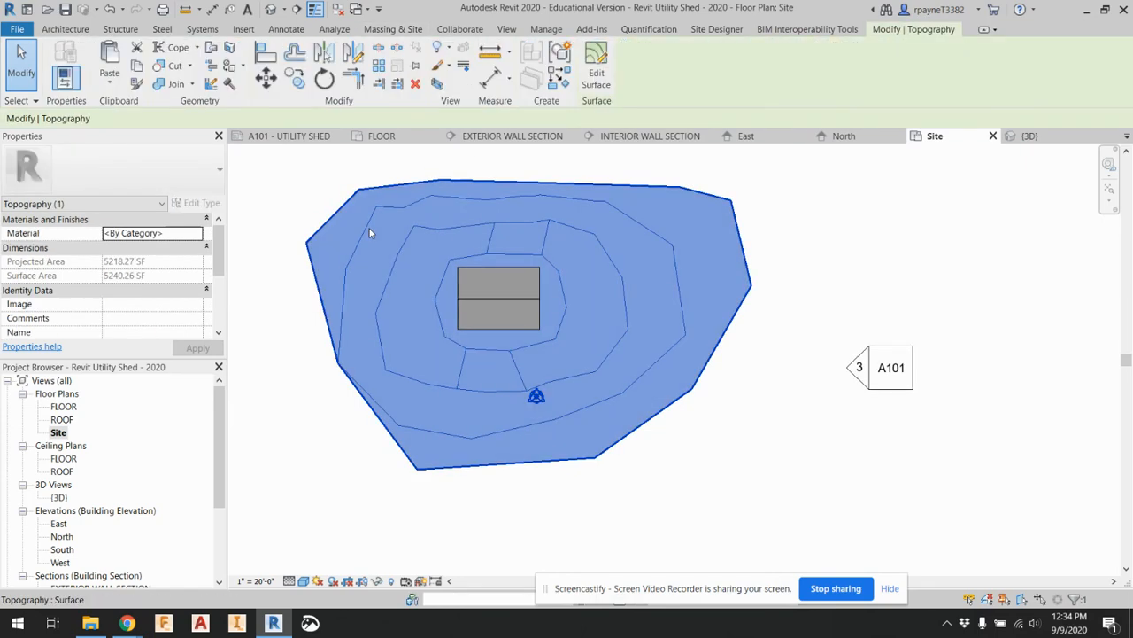
{"action": "left_click", "coordinate": [198, 235]}
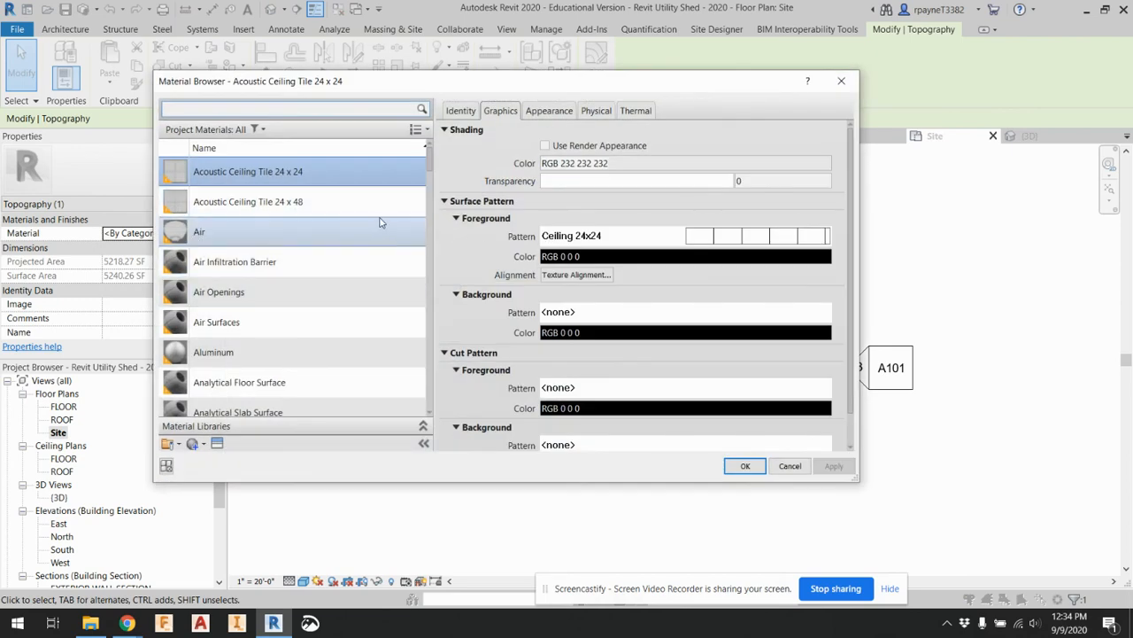
{"action": "scroll", "coordinate": [374, 233], "scroll_direction": "down", "scroll_amount": 4}
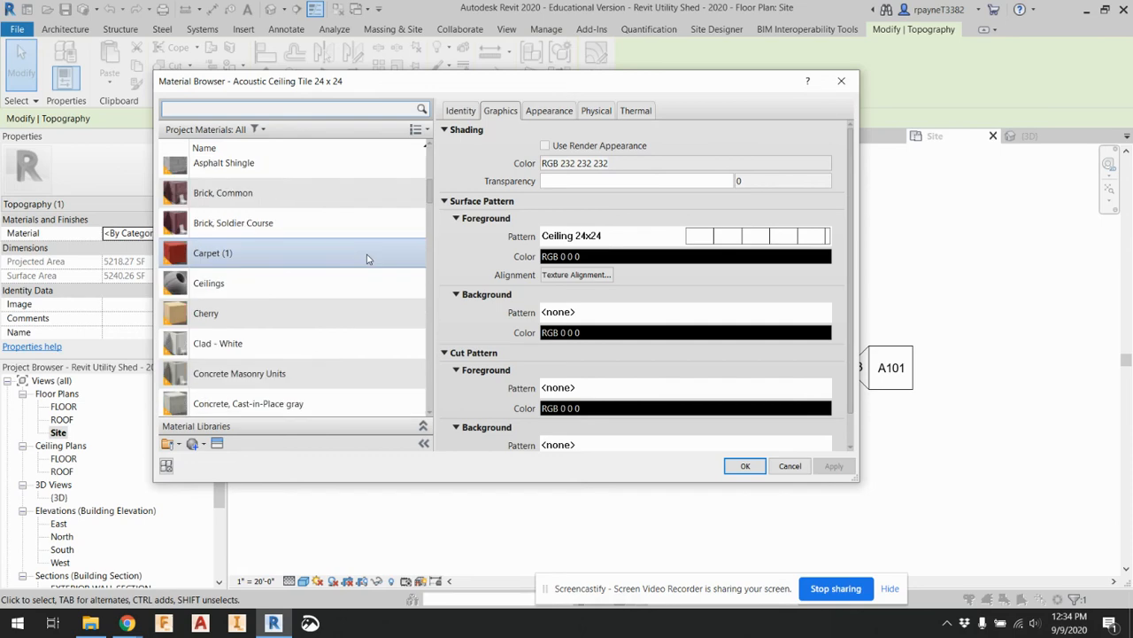
{"action": "left_click_drag", "start_coordinate": [432, 187], "coordinate": [434, 148]}
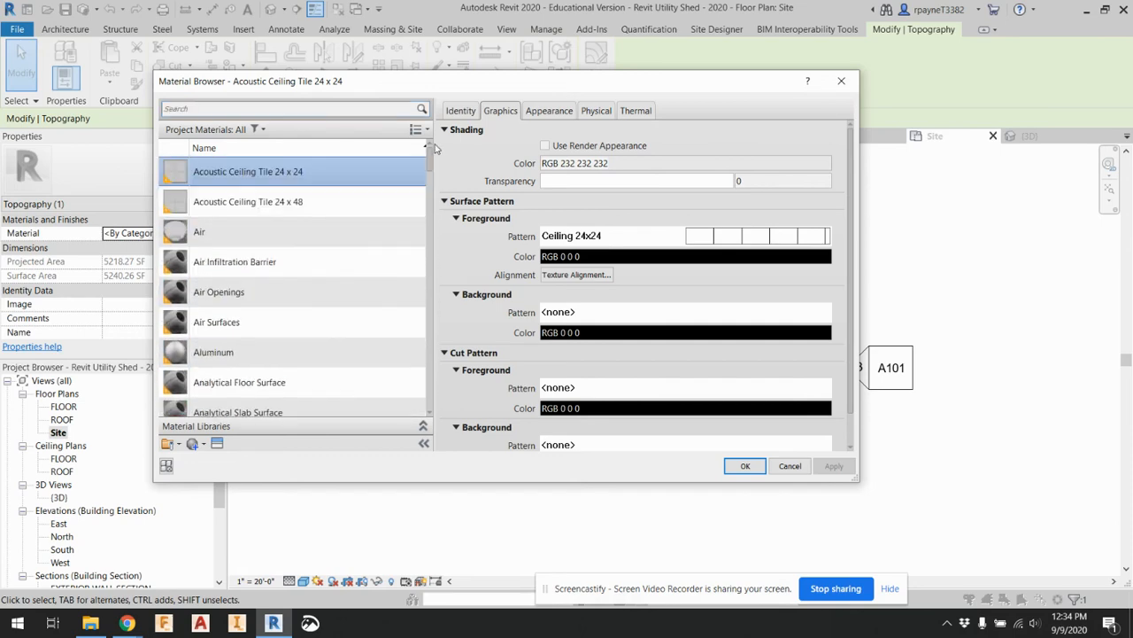
{"action": "left_click", "coordinate": [841, 81]}
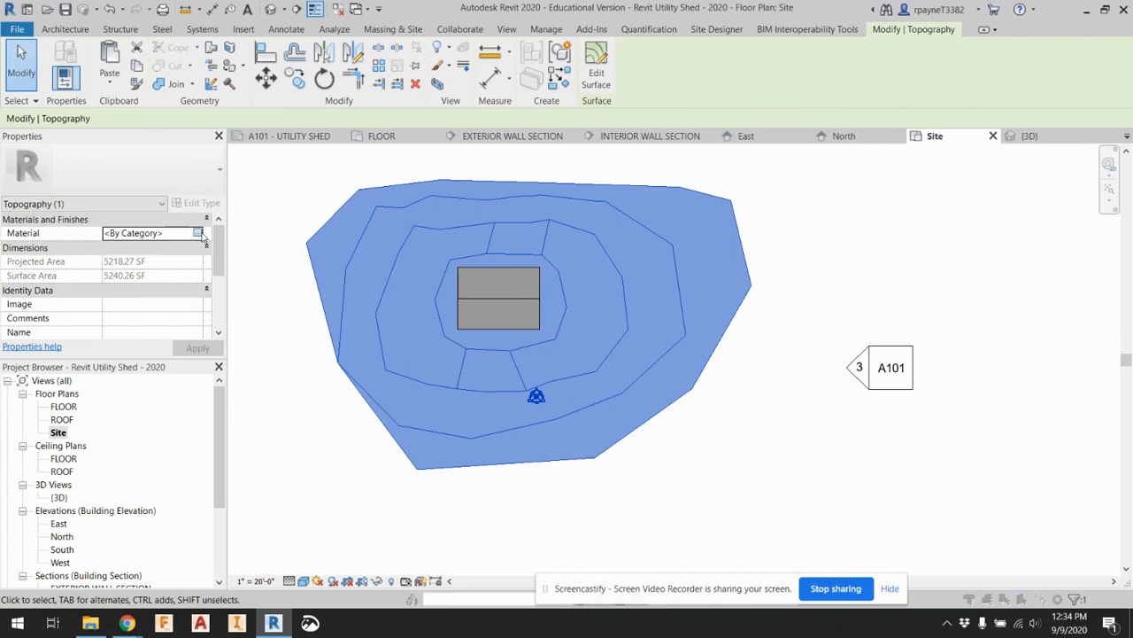
Search the project materials for EARTH and assign the Earth material to the toposurface
{"action": "left_click", "coordinate": [203, 232]}
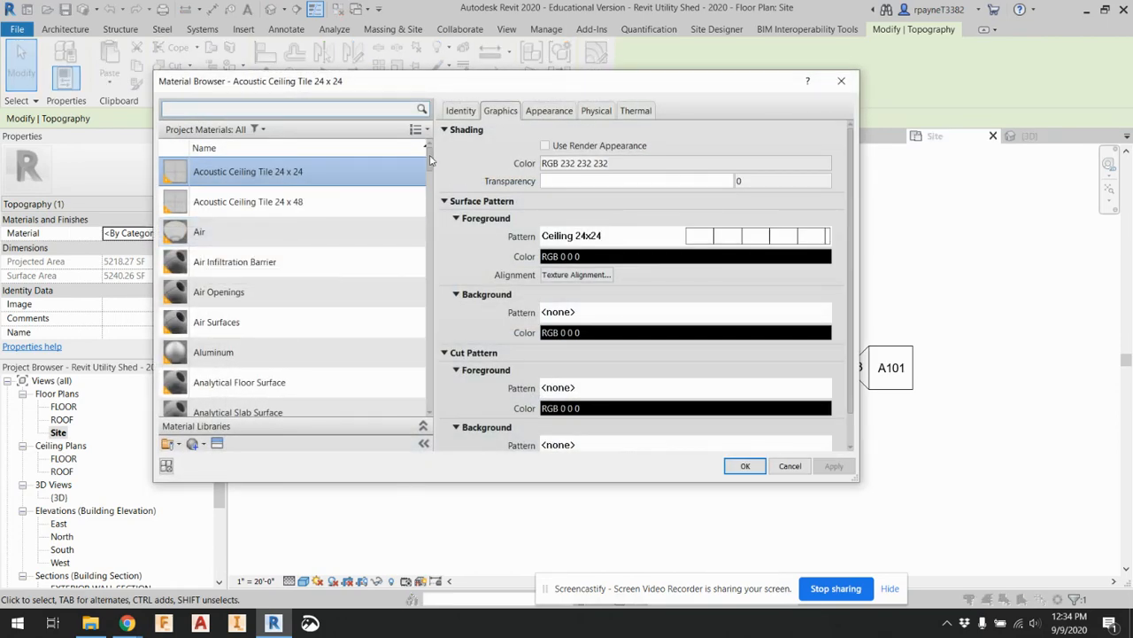
{"action": "left_click_drag", "start_coordinate": [431, 159], "coordinate": [434, 225]}
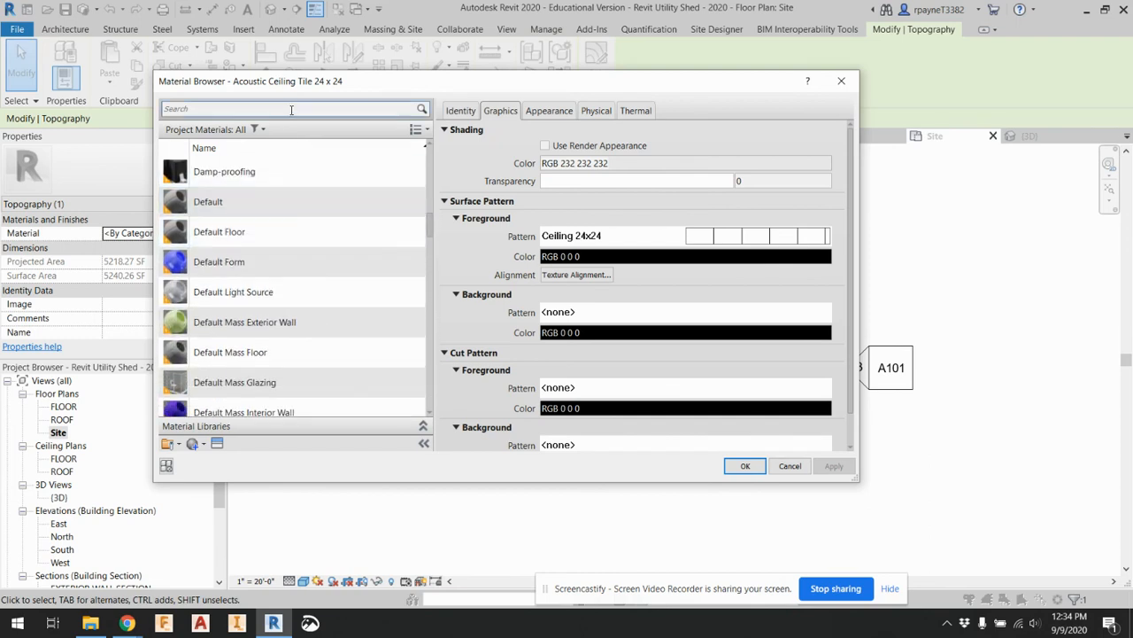
{"action": "left_click", "coordinate": [291, 110]}
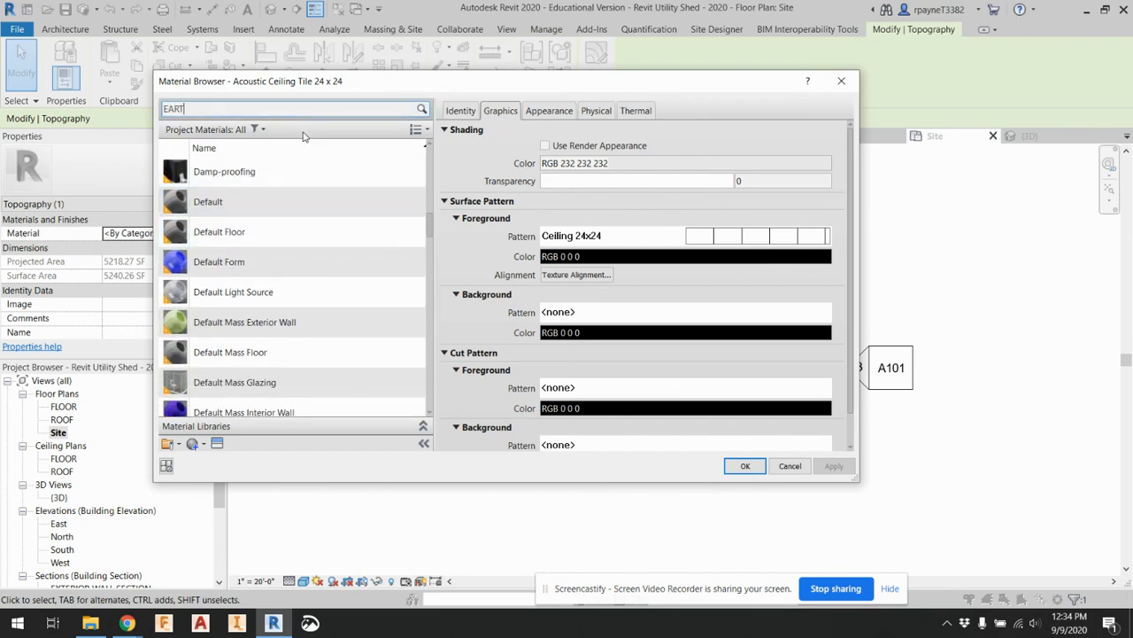
{"action": "type", "text": "EARTH"}
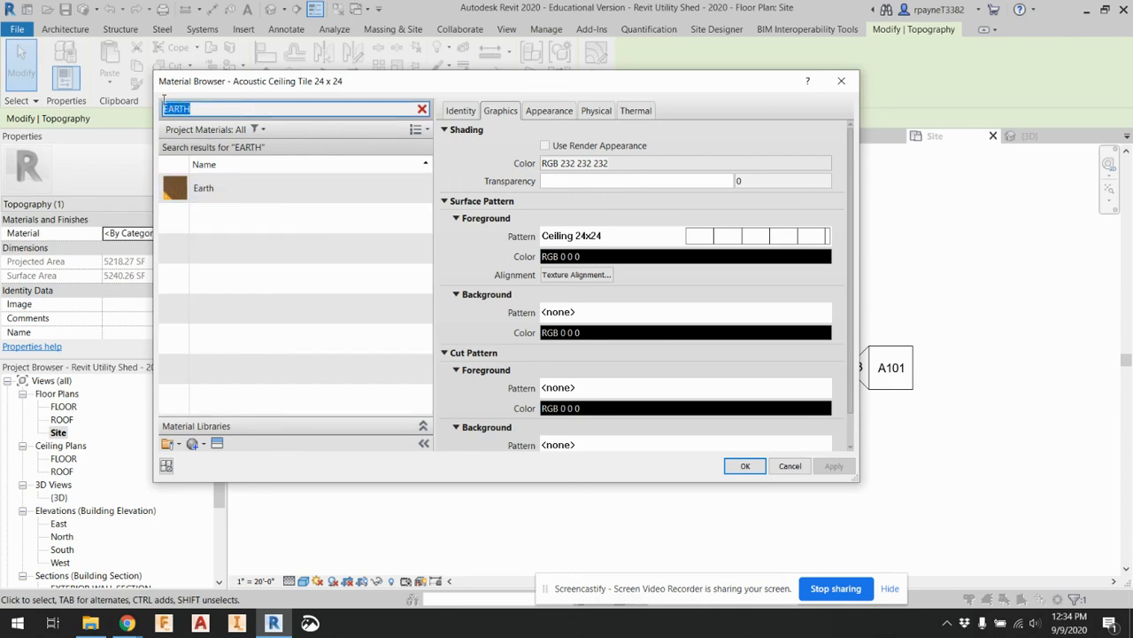
{"action": "type", "text": "G"}
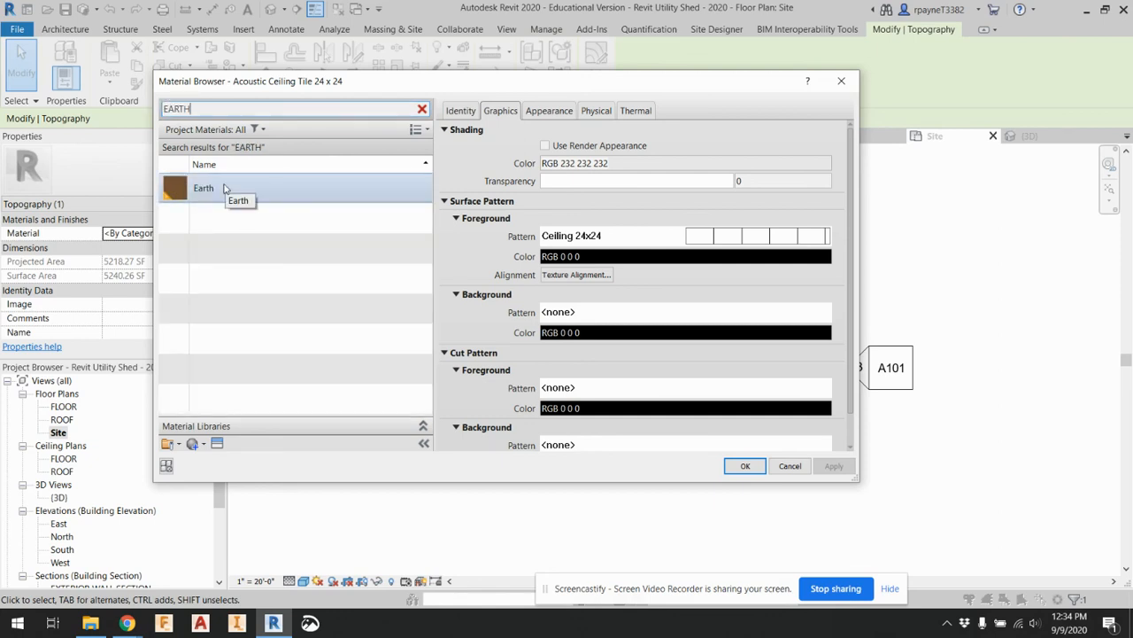
{"action": "left_click", "coordinate": [224, 188]}
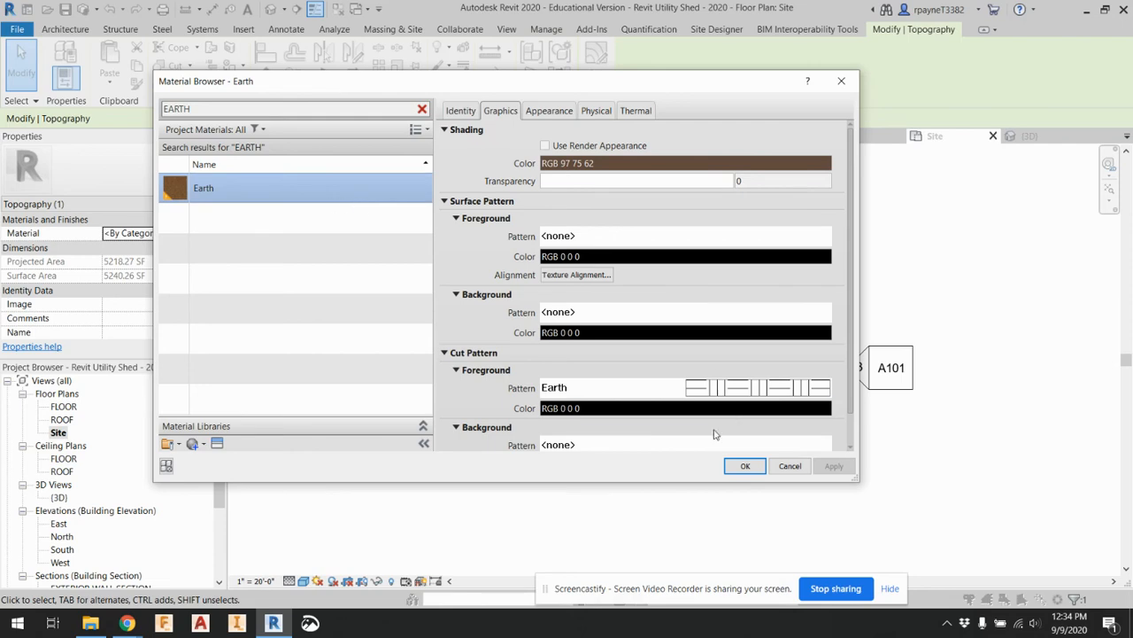
{"action": "left_click", "coordinate": [747, 466]}
{"action": "key", "text": "Escape"}
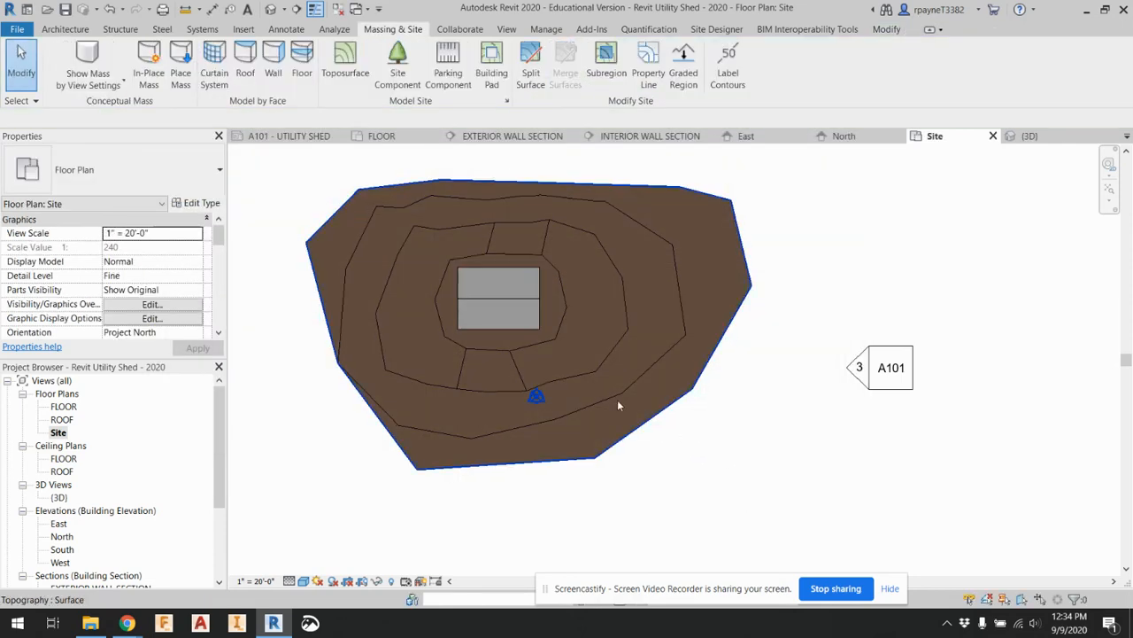
Duplicate the toposurface's Earth material and name the copy GRASS
{"action": "left_click", "coordinate": [618, 400]}
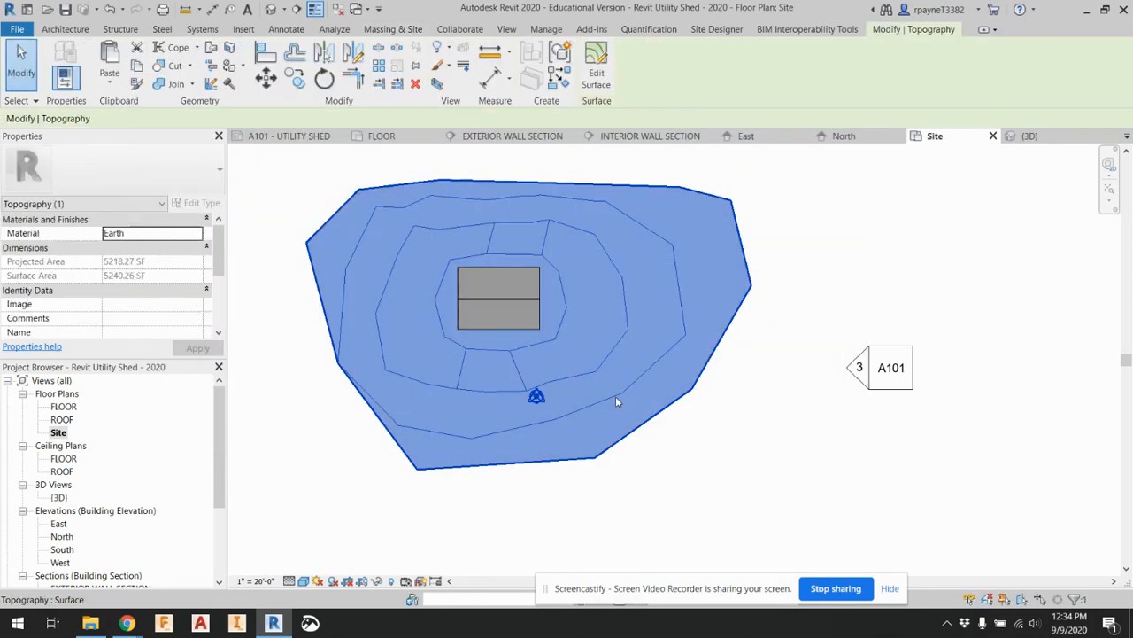
{"action": "left_click", "coordinate": [198, 235]}
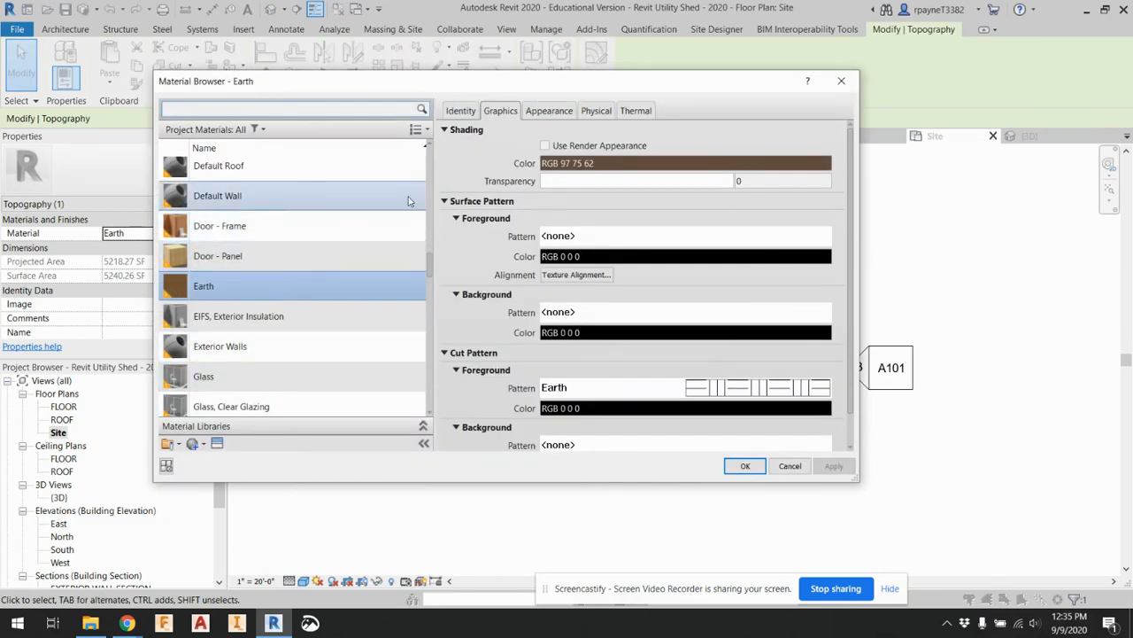
{"action": "left_click", "coordinate": [196, 443]}
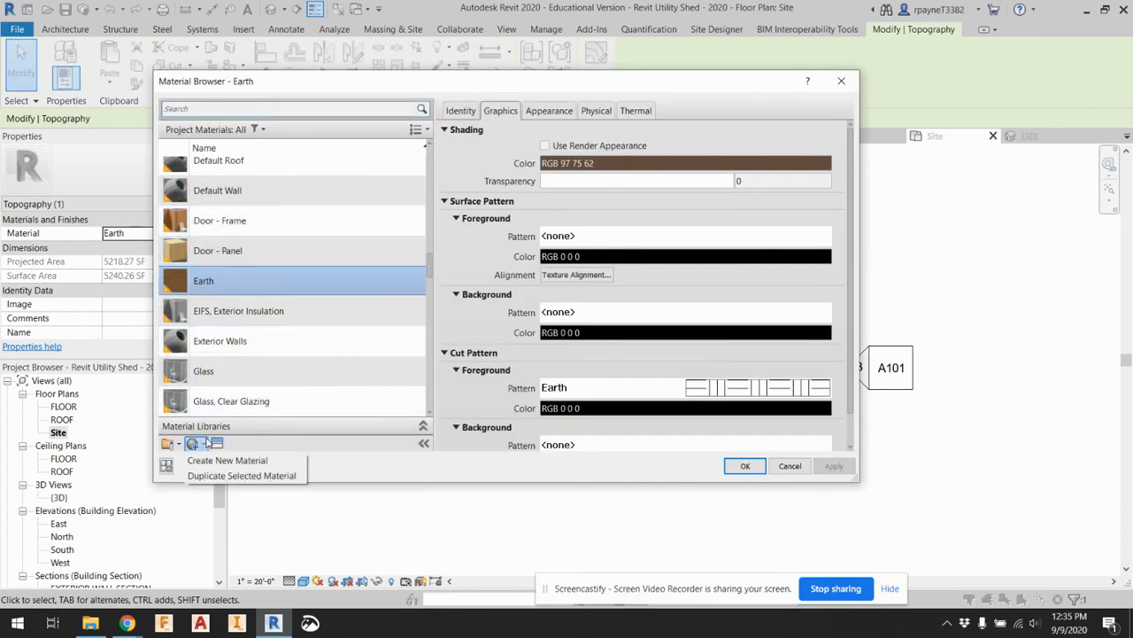
{"action": "left_click", "coordinate": [226, 476]}
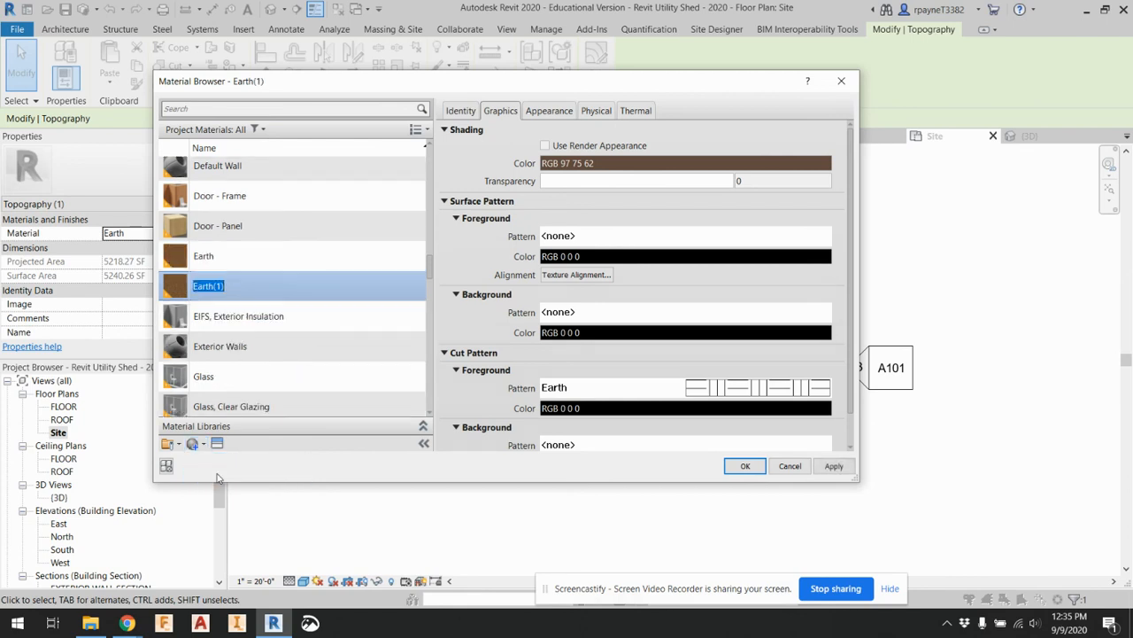
{"action": "left_click", "coordinate": [460, 111]}
{"action": "left_click", "coordinate": [582, 131]}
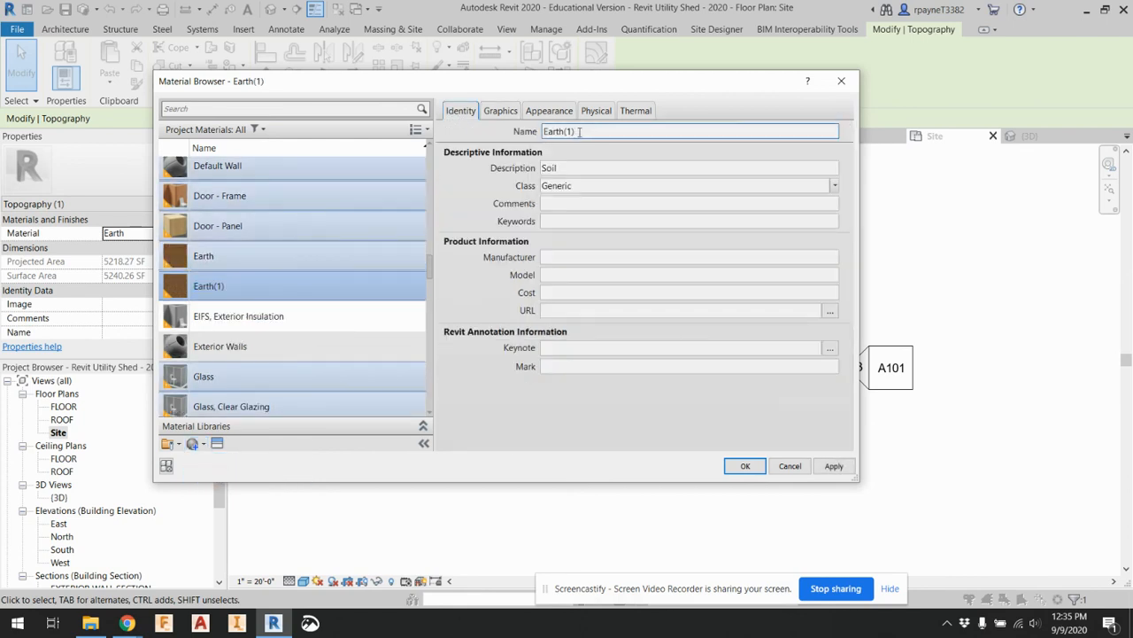
{"action": "type", "text": "GRASS"}
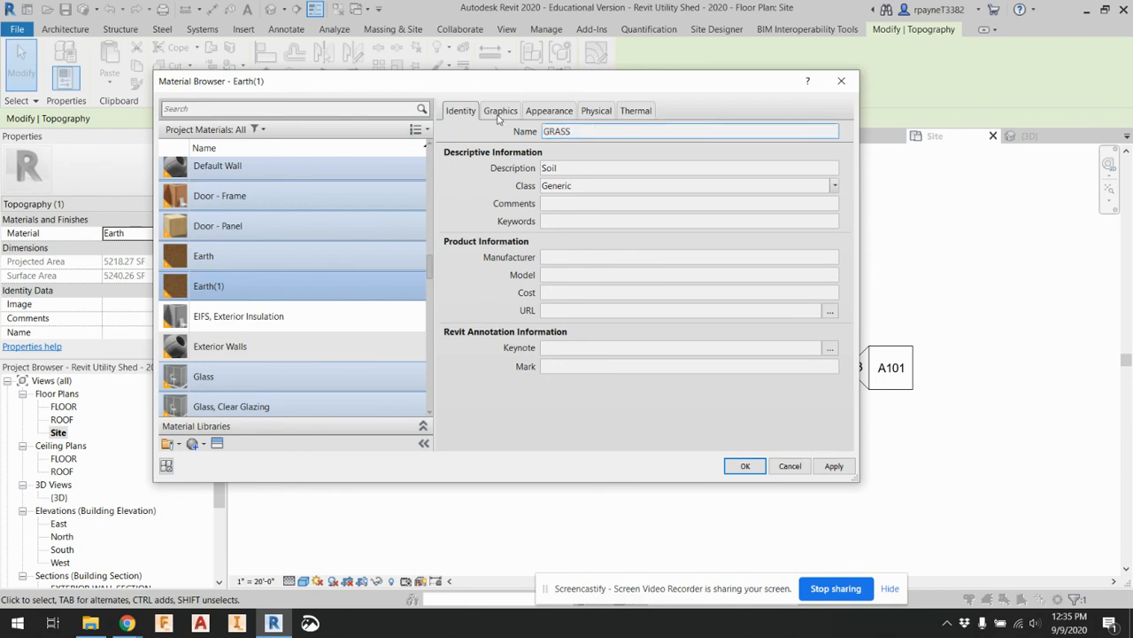
Replace the GRASS material's appearance with Grass - Generic from the Appearance Library's Sitework category and apply the material to the toposurface
{"action": "left_click", "coordinate": [544, 113]}
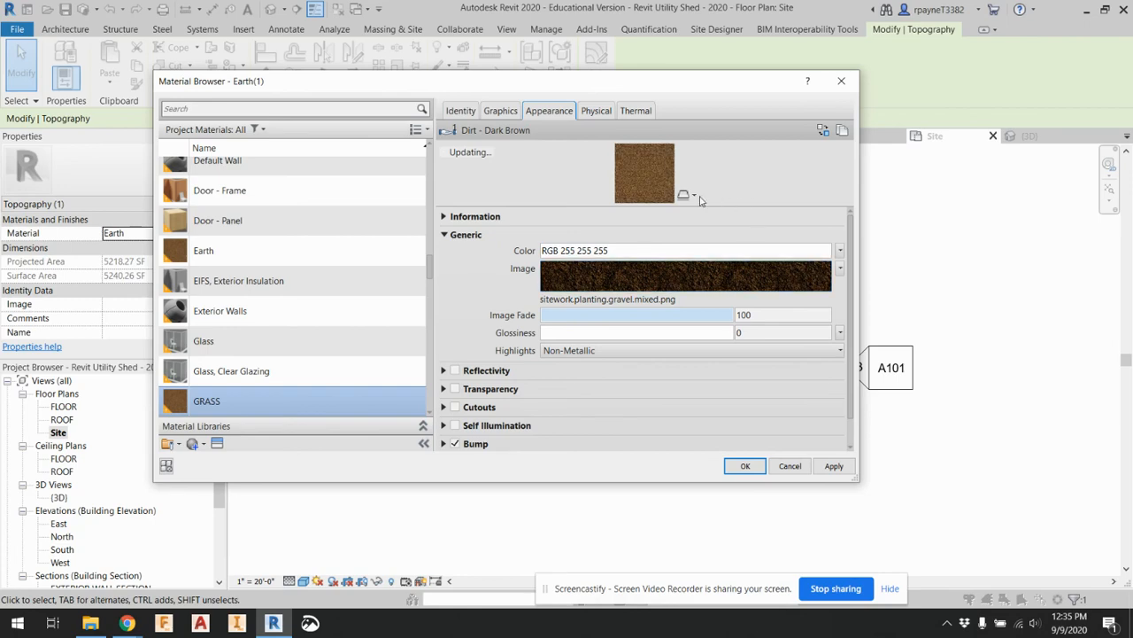
{"action": "left_click", "coordinate": [824, 130]}
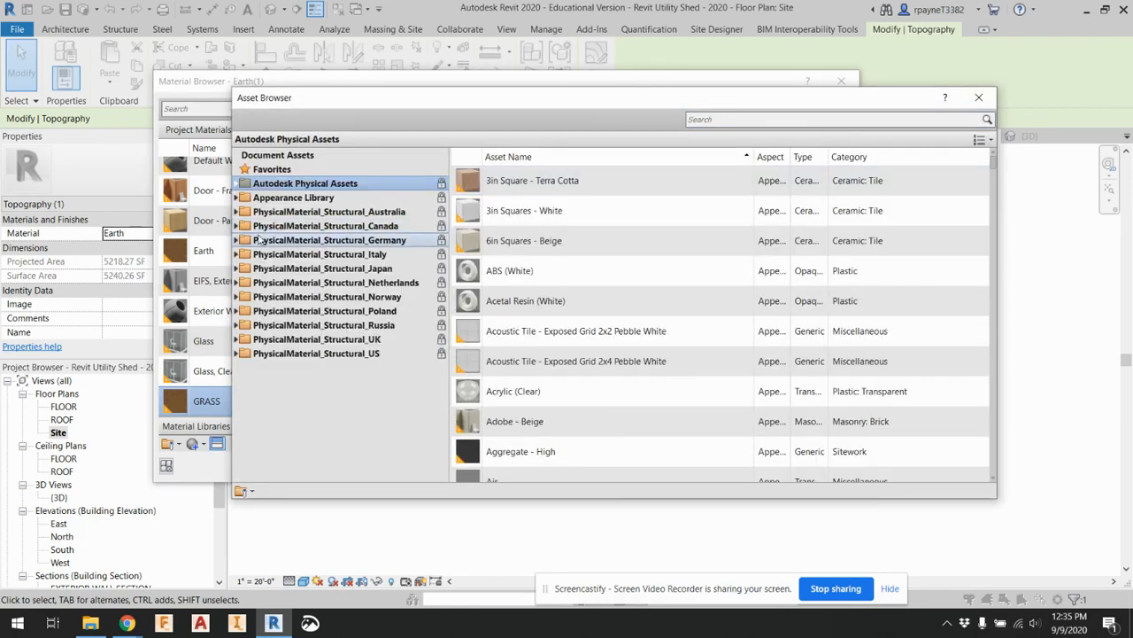
{"action": "left_click", "coordinate": [237, 197]}
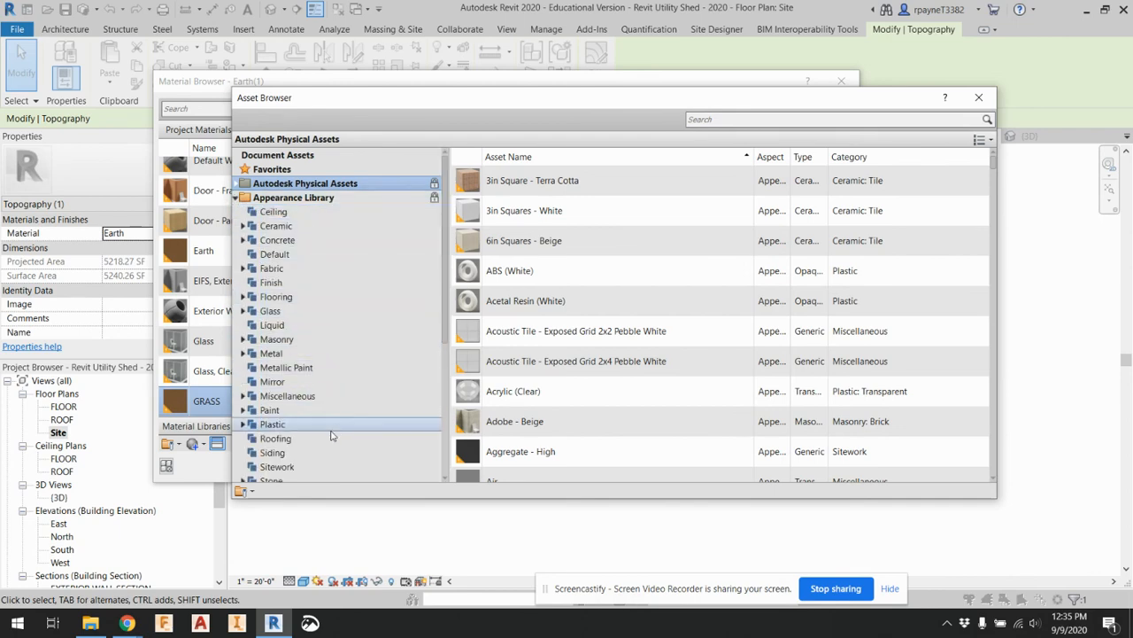
{"action": "scroll", "coordinate": [307, 451], "scroll_direction": "down", "scroll_amount": 1}
{"action": "left_click", "coordinate": [286, 425]}
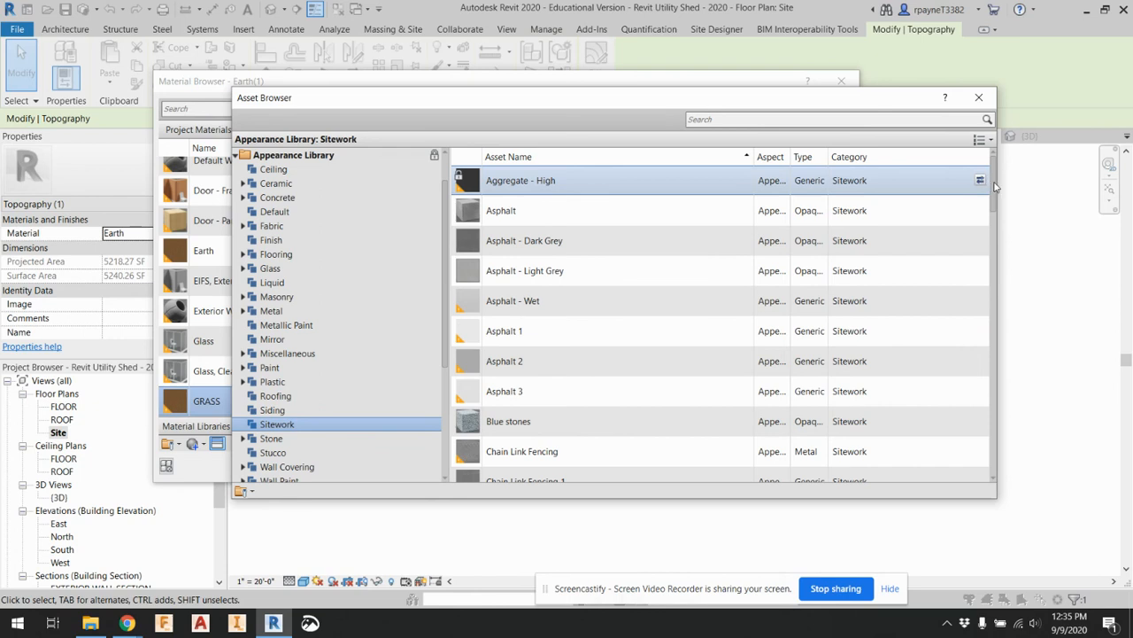
{"action": "left_click_drag", "start_coordinate": [996, 186], "coordinate": [991, 262]}
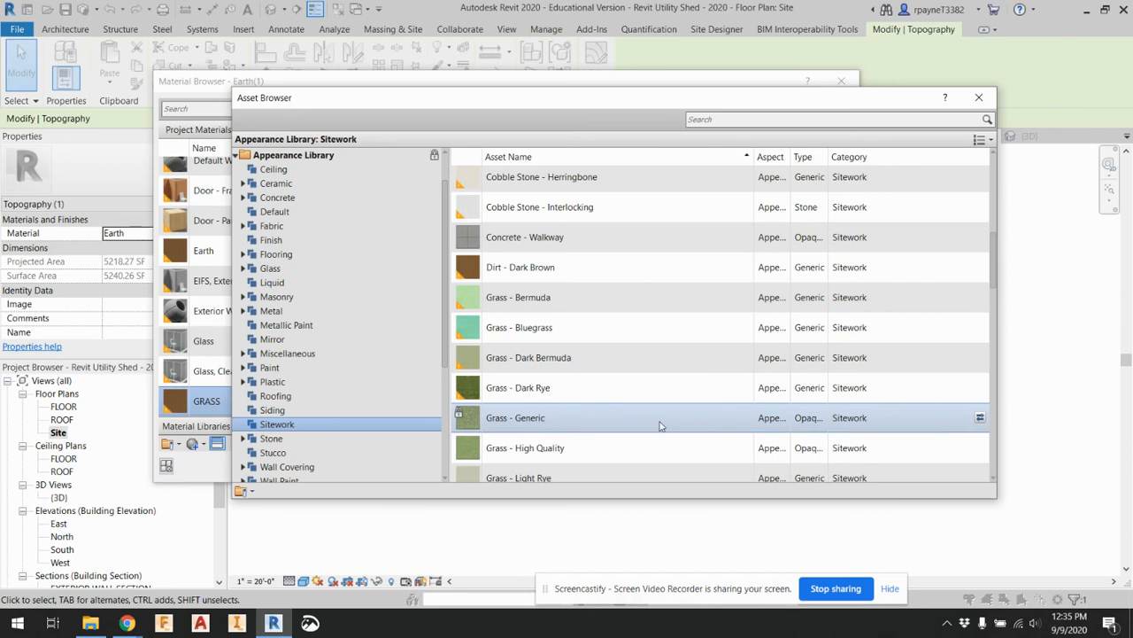
{"action": "scroll", "coordinate": [660, 426], "scroll_direction": "down", "scroll_amount": 2}
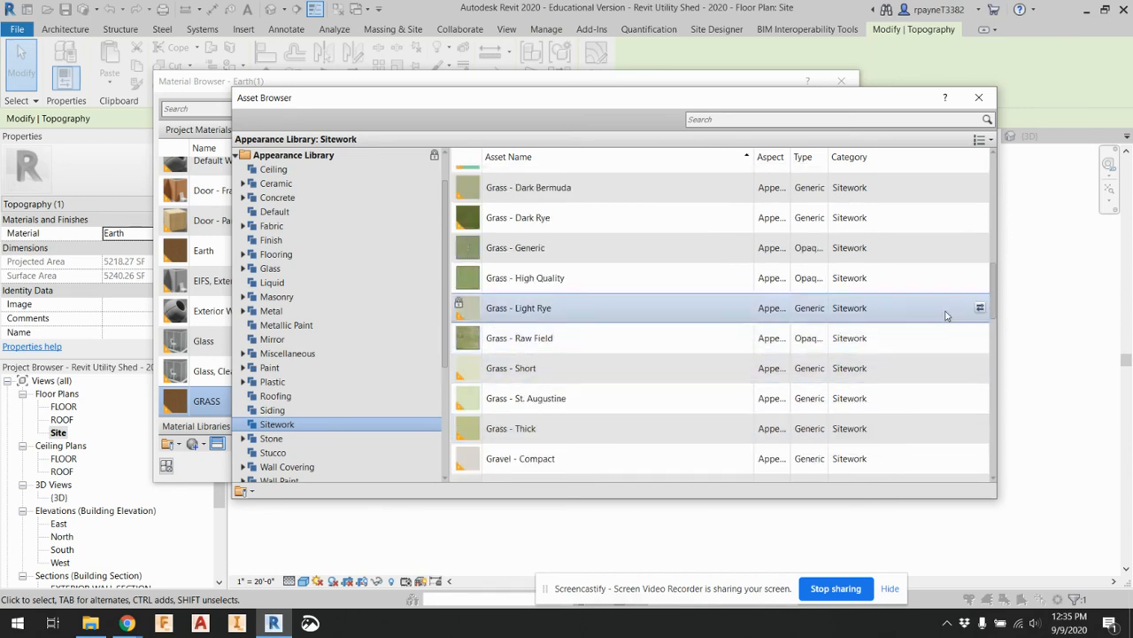
{"action": "left_click", "coordinate": [980, 248]}
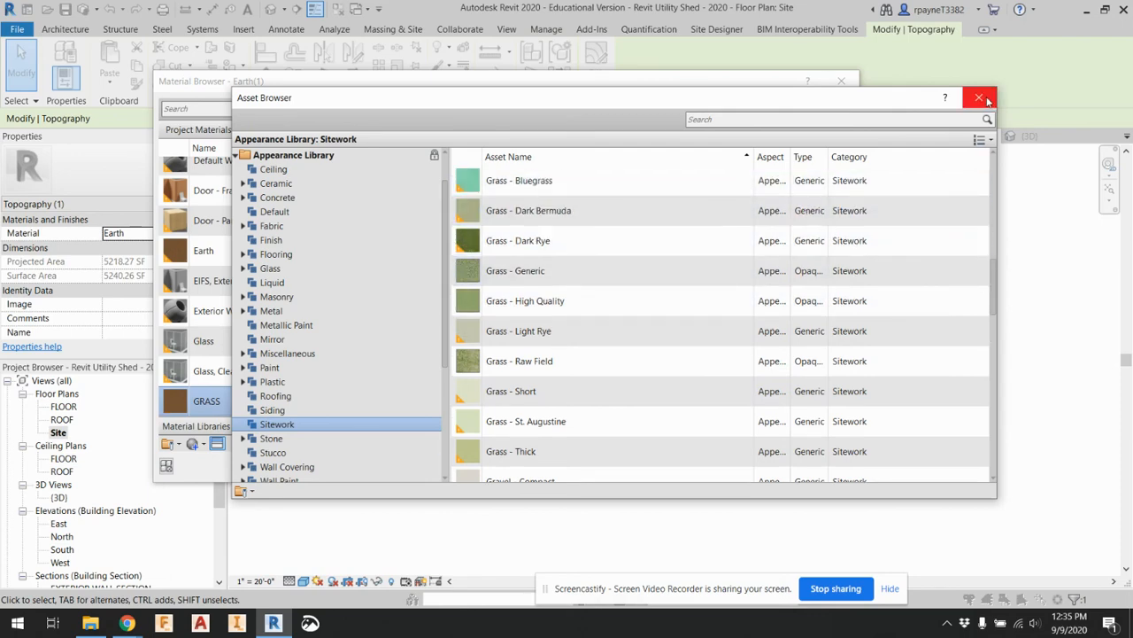
{"action": "left_click", "coordinate": [985, 99]}
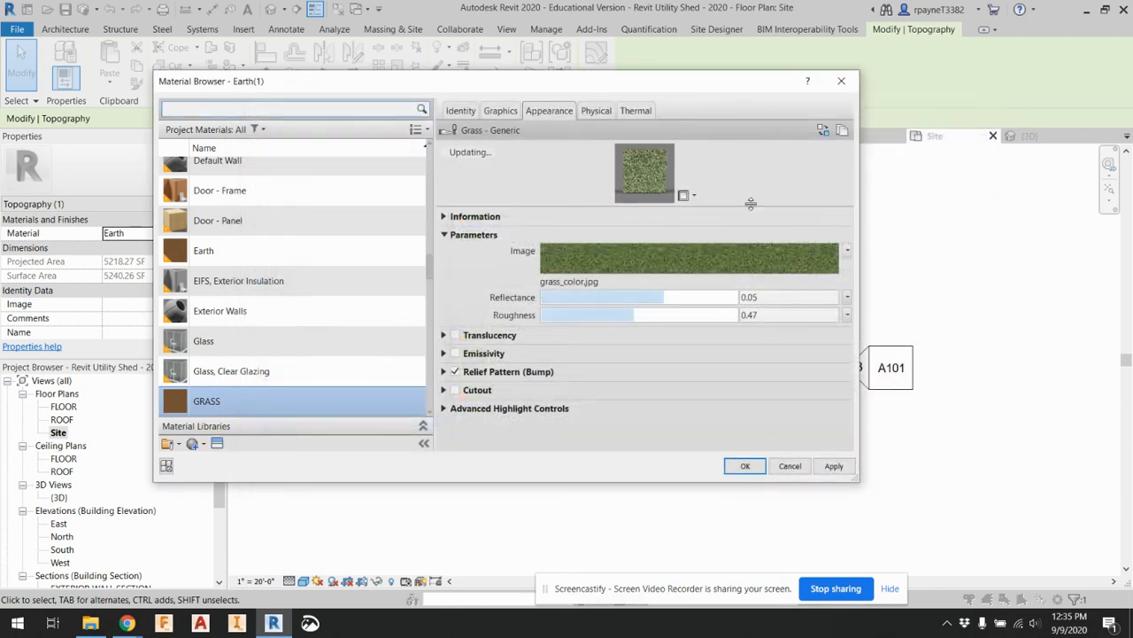
{"action": "left_click", "coordinate": [835, 466]}
{"action": "left_click", "coordinate": [744, 466]}
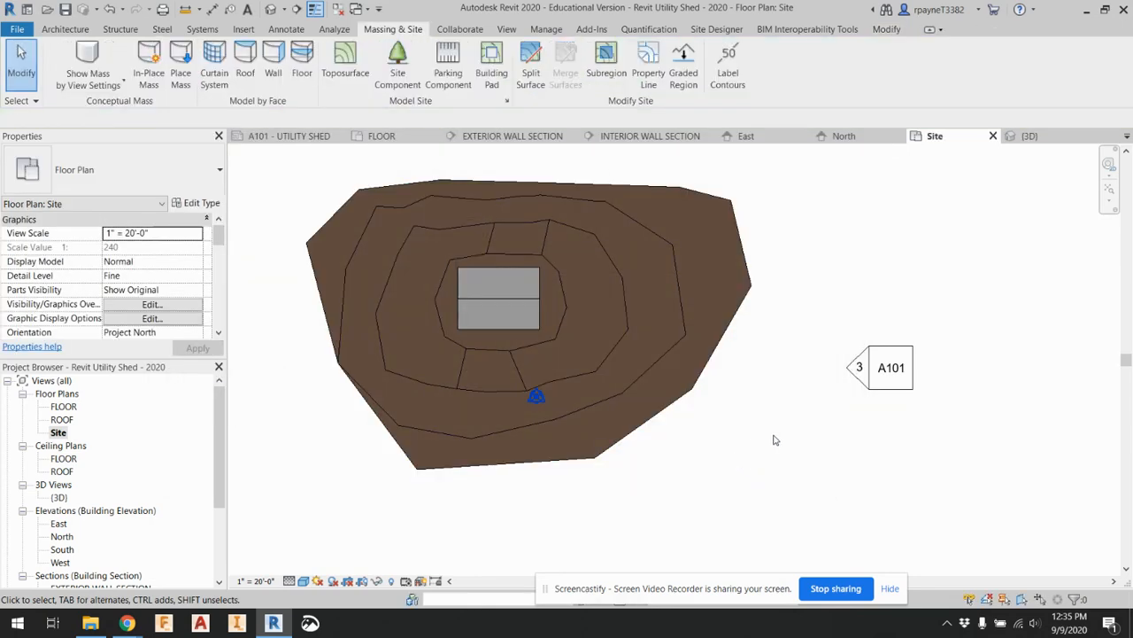
Check the toposurface's assigned material in the Site plan and examine the terrain around the shed in the 3D view
{"action": "left_click", "coordinate": [563, 347]}
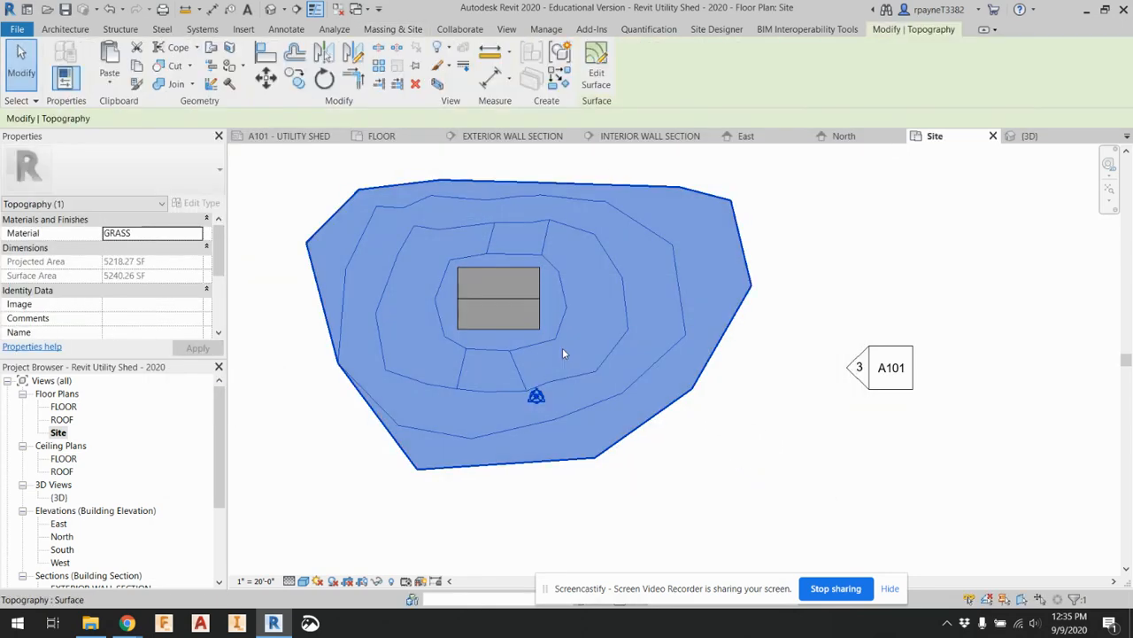
{"action": "left_click", "coordinate": [280, 453]}
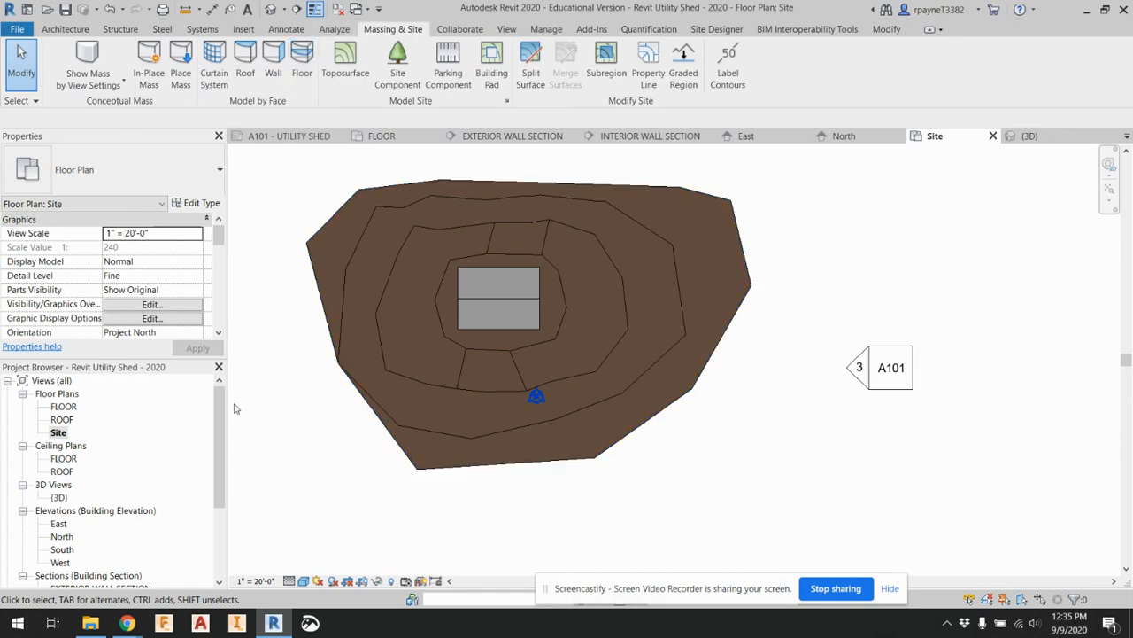
{"action": "left_click", "coordinate": [271, 8]}
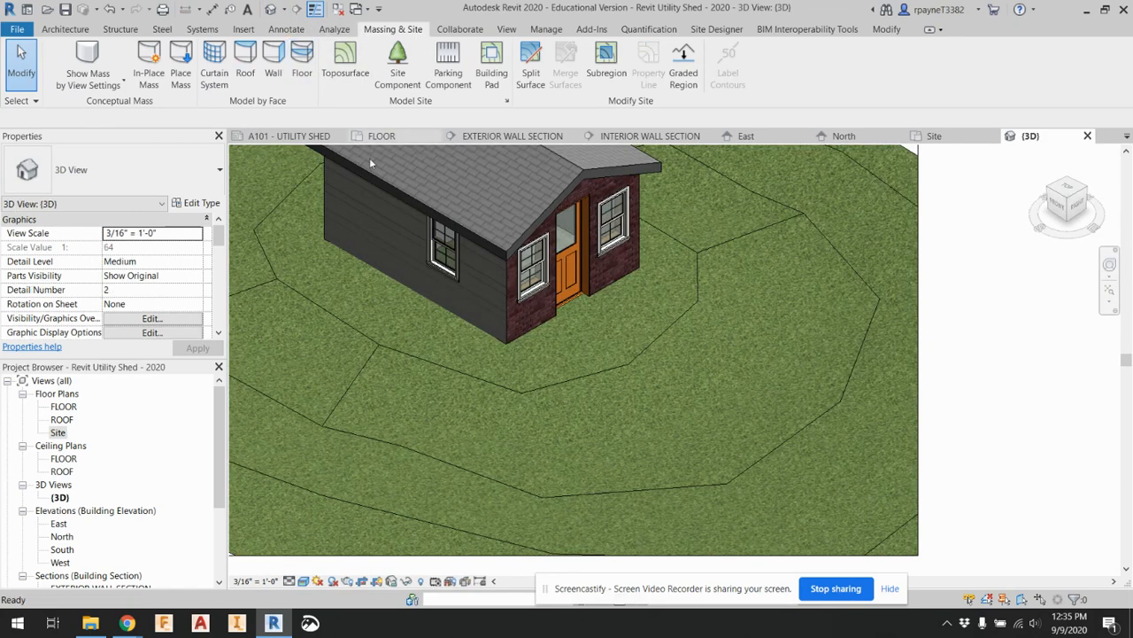
{"action": "scroll", "coordinate": [504, 375], "scroll_direction": "down", "scroll_amount": 3}
{"action": "scroll", "coordinate": [511, 382], "scroll_direction": "up", "scroll_amount": 2}
{"action": "scroll", "coordinate": [494, 341], "scroll_direction": "down", "scroll_amount": 1}
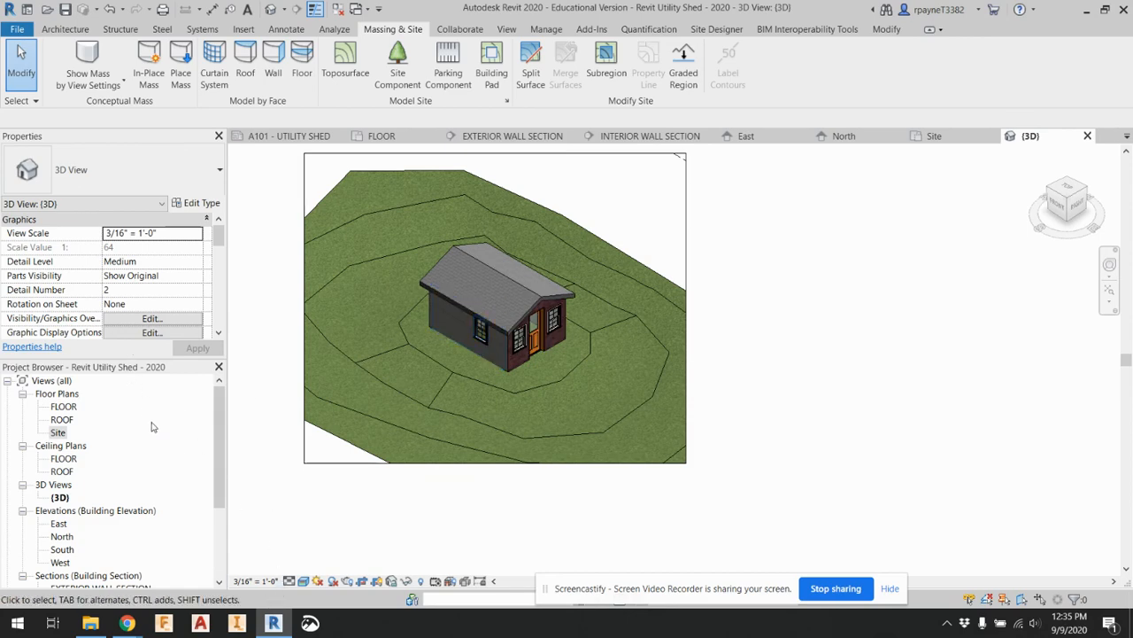
From the Site plan, reopen the toposurface's GRASS material and set its shading color to green, RGB 0 128 0
{"action": "double_click", "coordinate": [59, 433]}
{"action": "left_click", "coordinate": [422, 349]}
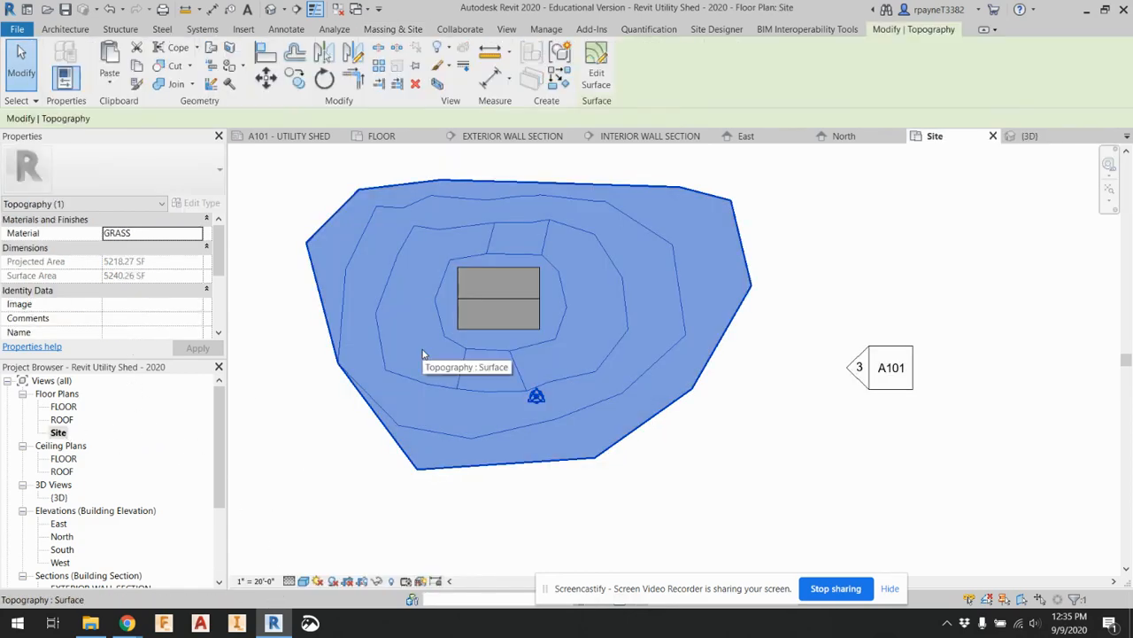
{"action": "left_click", "coordinate": [198, 233]}
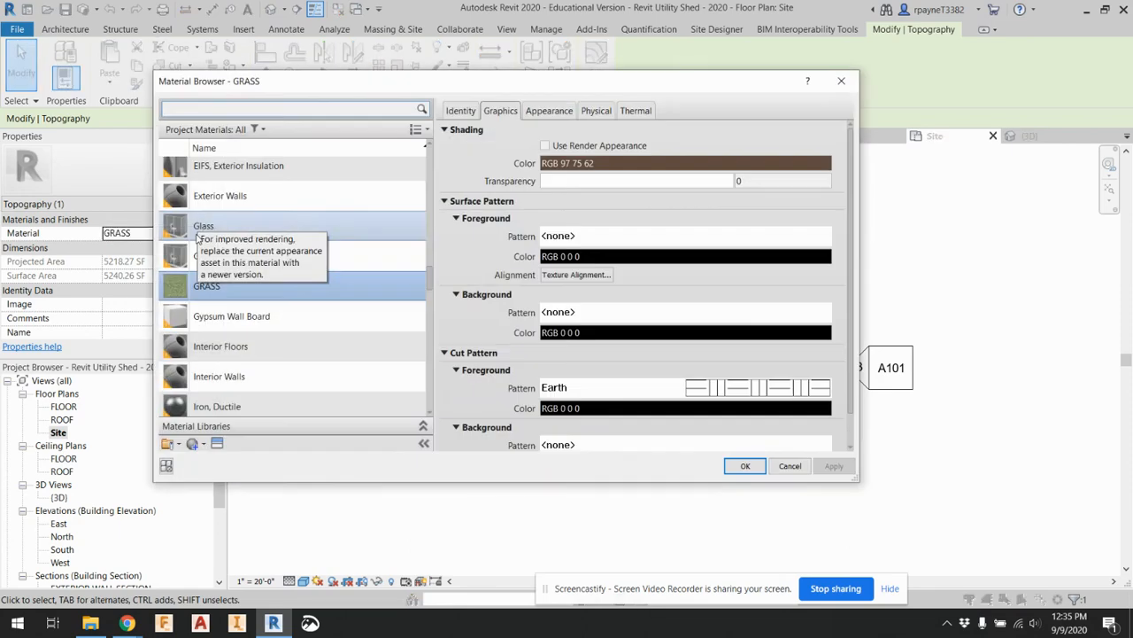
{"action": "left_click", "coordinate": [656, 164]}
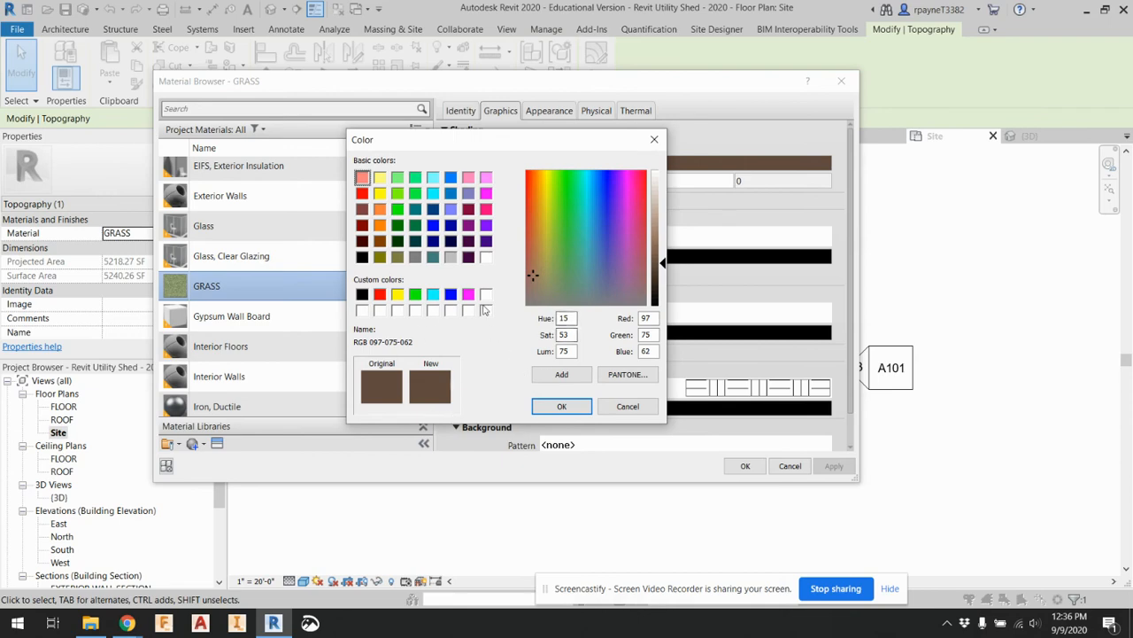
{"action": "left_click", "coordinate": [397, 225]}
{"action": "left_click", "coordinate": [552, 407]}
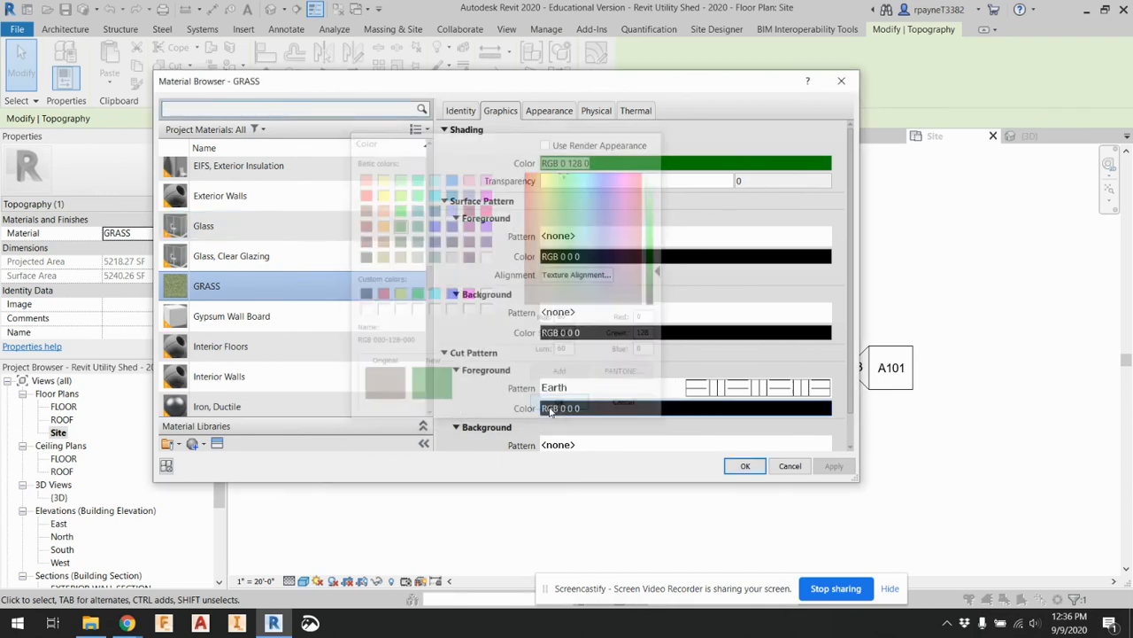
Accept the GRASS material changes for the toposurface and set the Site plan's visual style to Realistic
{"action": "left_click", "coordinate": [744, 466]}
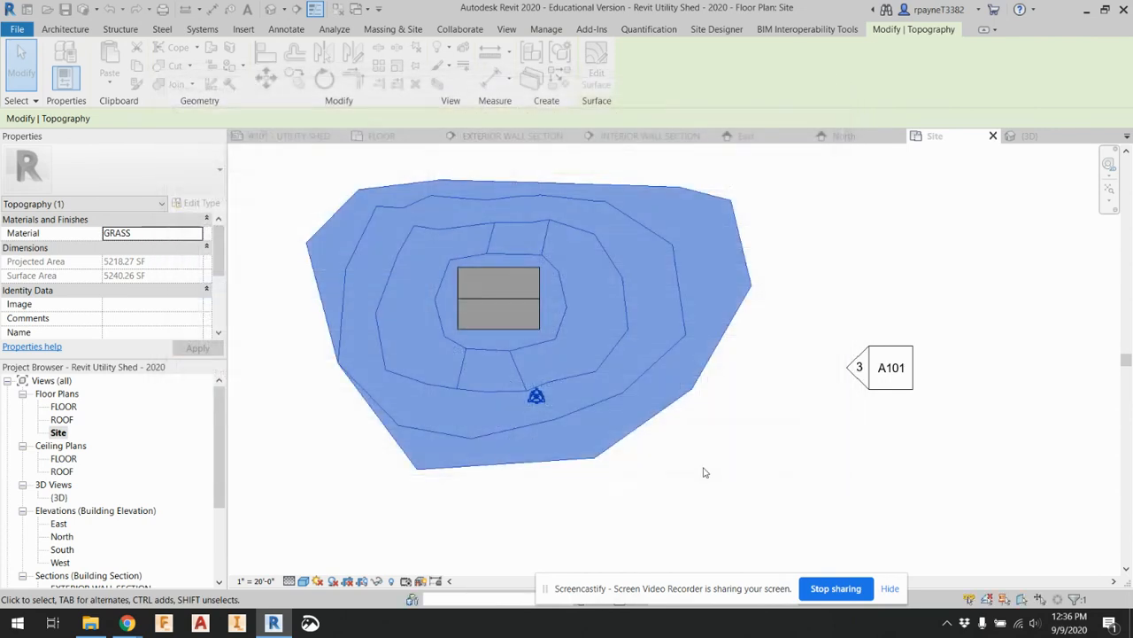
{"action": "left_click", "coordinate": [632, 501]}
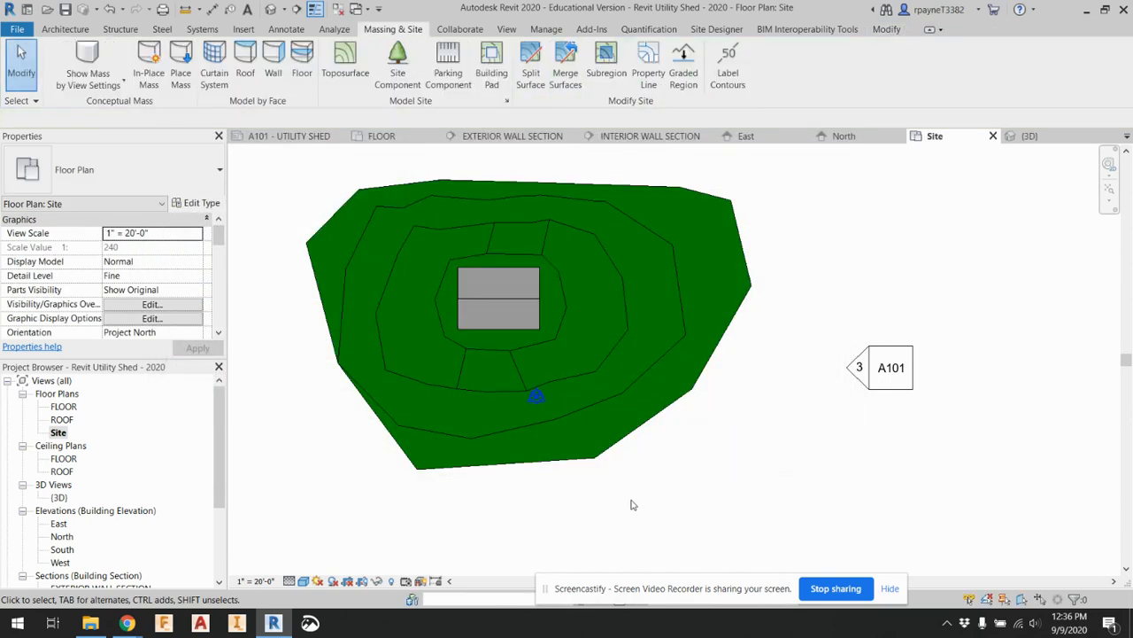
{"action": "left_click", "coordinate": [302, 581]}
{"action": "left_click", "coordinate": [328, 551]}
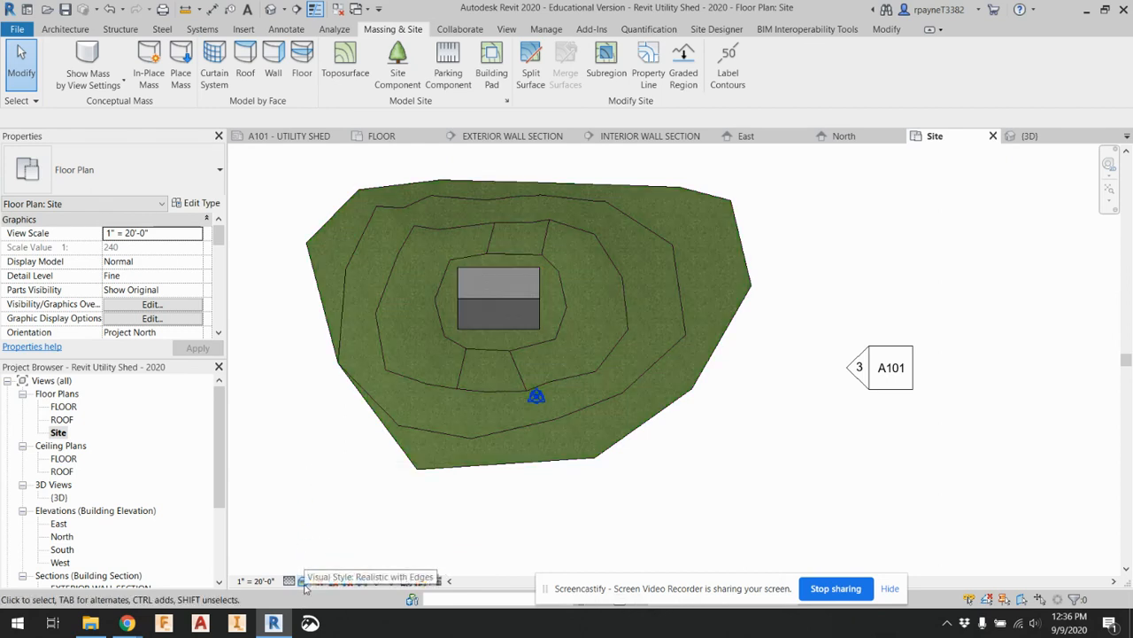
Open the 3D view and tighten its crop region on all four sides around the shed
{"action": "left_click", "coordinate": [270, 9]}
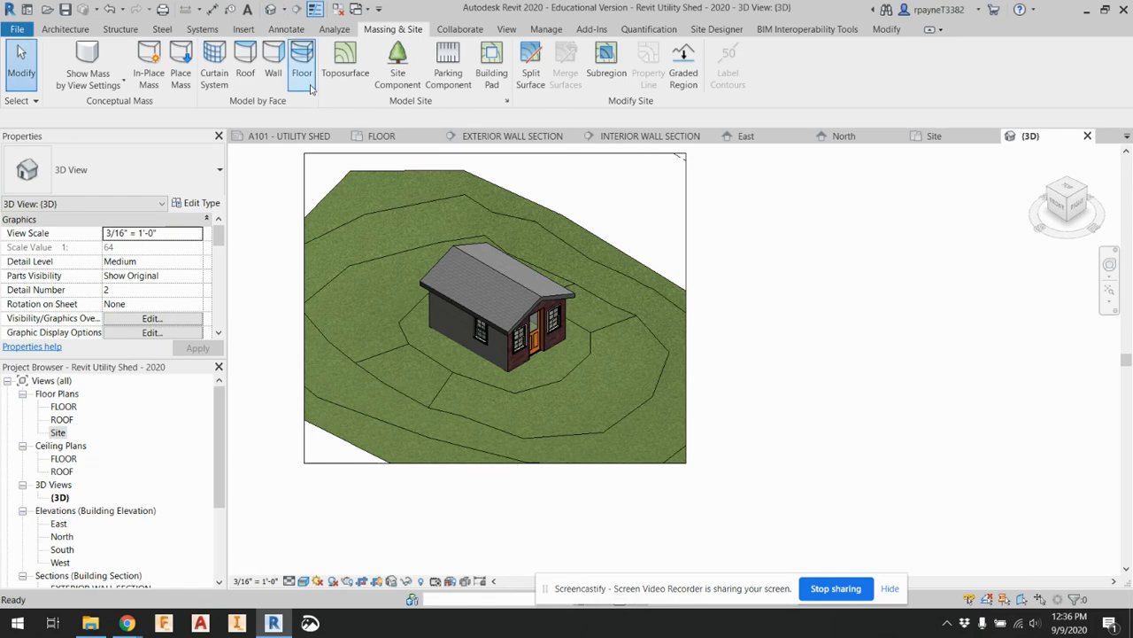
{"action": "left_click", "coordinate": [687, 217]}
{"action": "left_click_drag", "start_coordinate": [495, 152], "coordinate": [496, 215]}
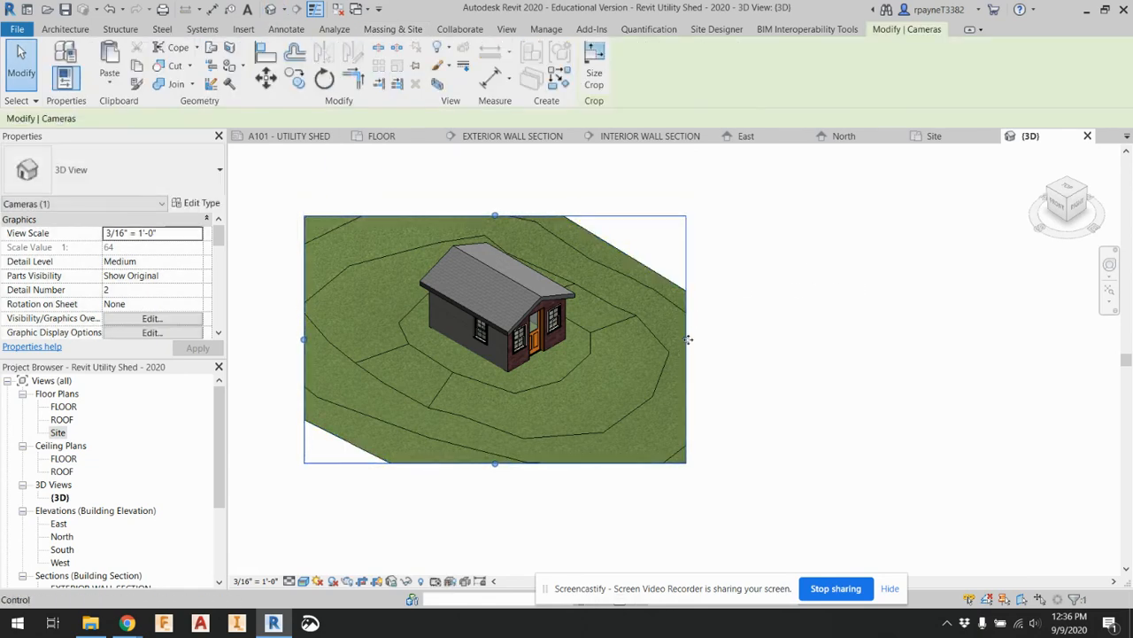
{"action": "left_click_drag", "start_coordinate": [688, 339], "coordinate": [627, 337]}
{"action": "left_click_drag", "start_coordinate": [465, 463], "coordinate": [467, 414]}
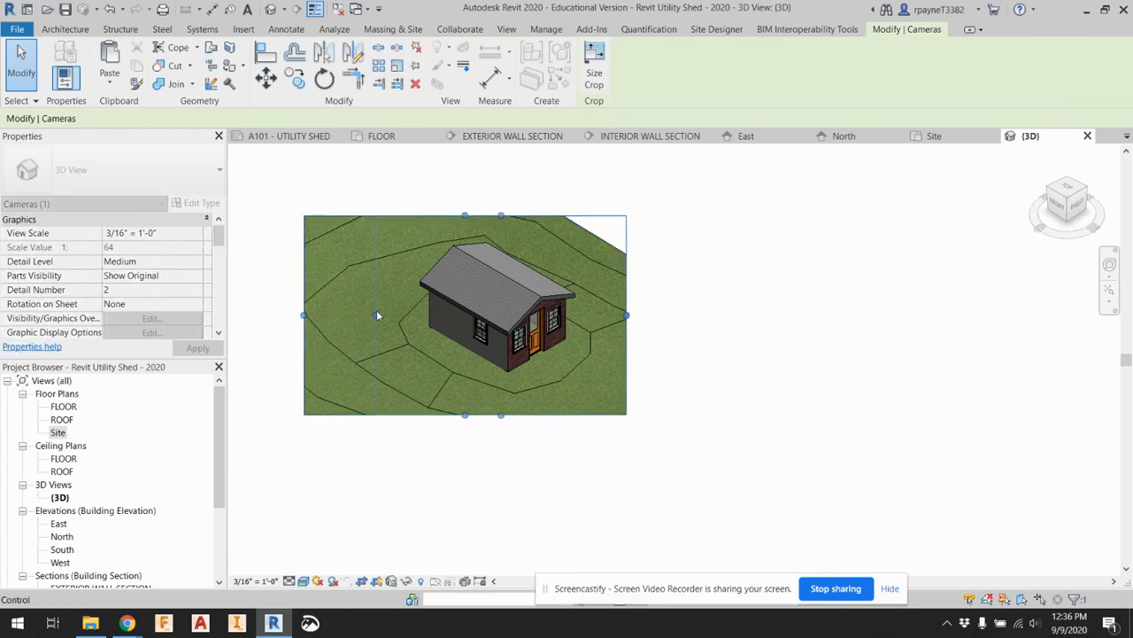
{"action": "left_click_drag", "start_coordinate": [377, 316], "coordinate": [376, 316]}
{"action": "left_click", "coordinate": [709, 324]}
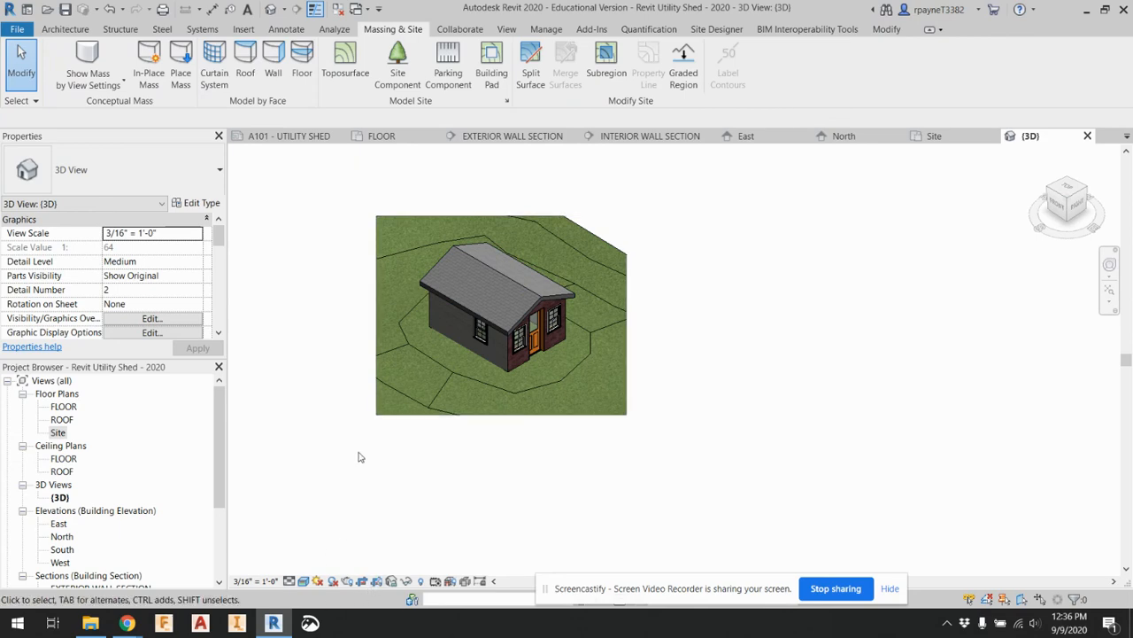
Place RPC Tree - Deciduous Red Ash - 25' site components on the terrain behind and beside the shed
{"action": "left_click", "coordinate": [403, 64]}
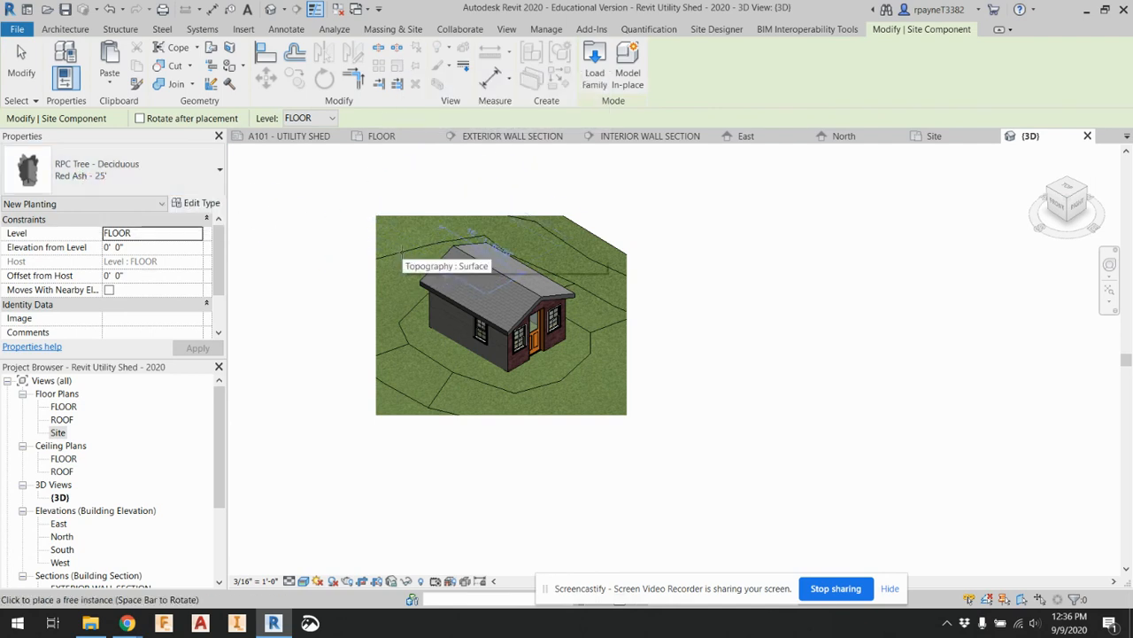
{"action": "left_click", "coordinate": [405, 259]}
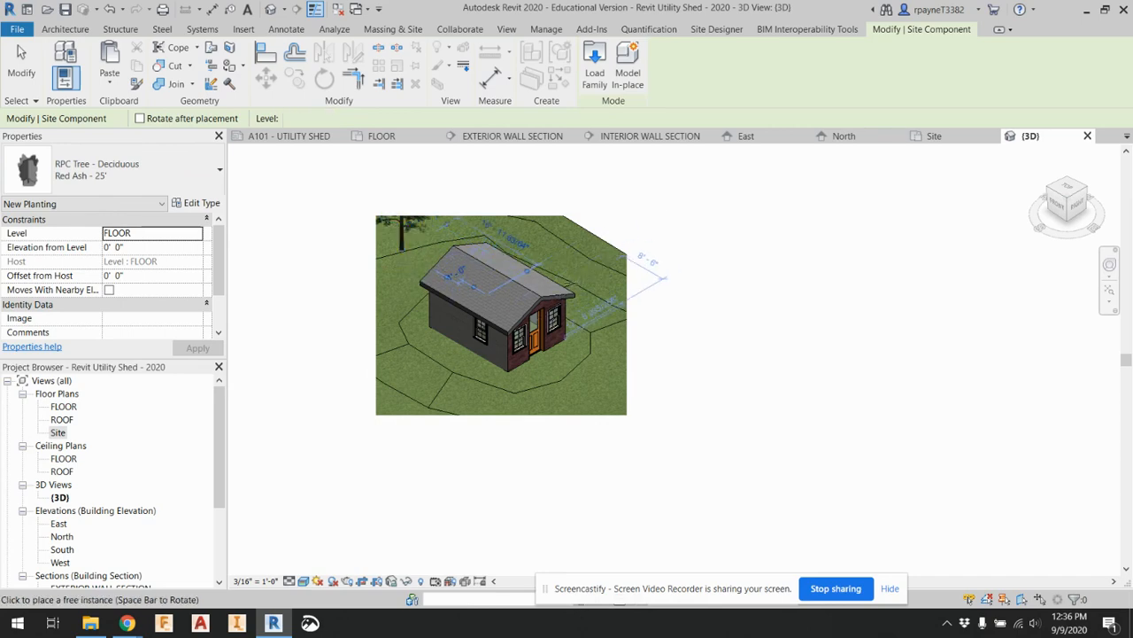
{"action": "left_click", "coordinate": [555, 258]}
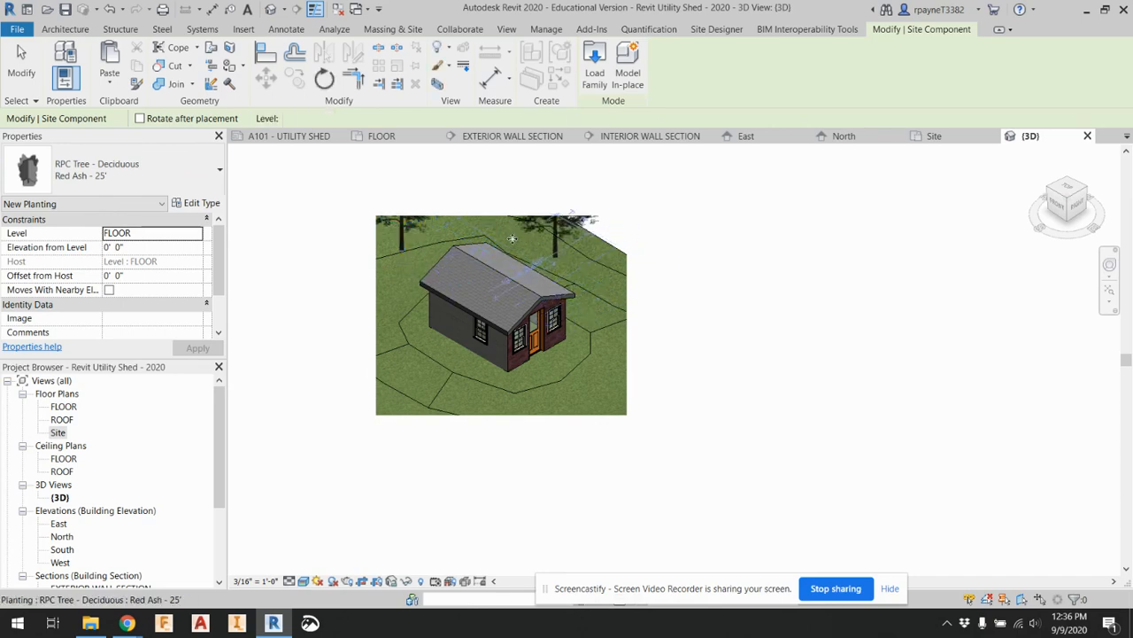
{"action": "left_click", "coordinate": [400, 355]}
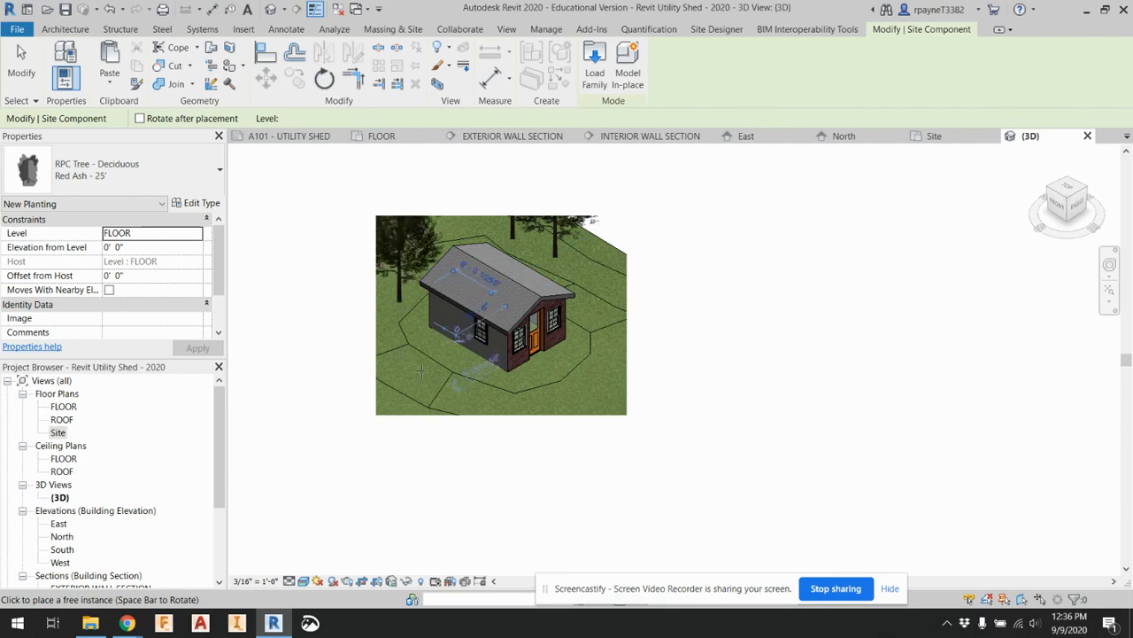
{"action": "left_click", "coordinate": [419, 380]}
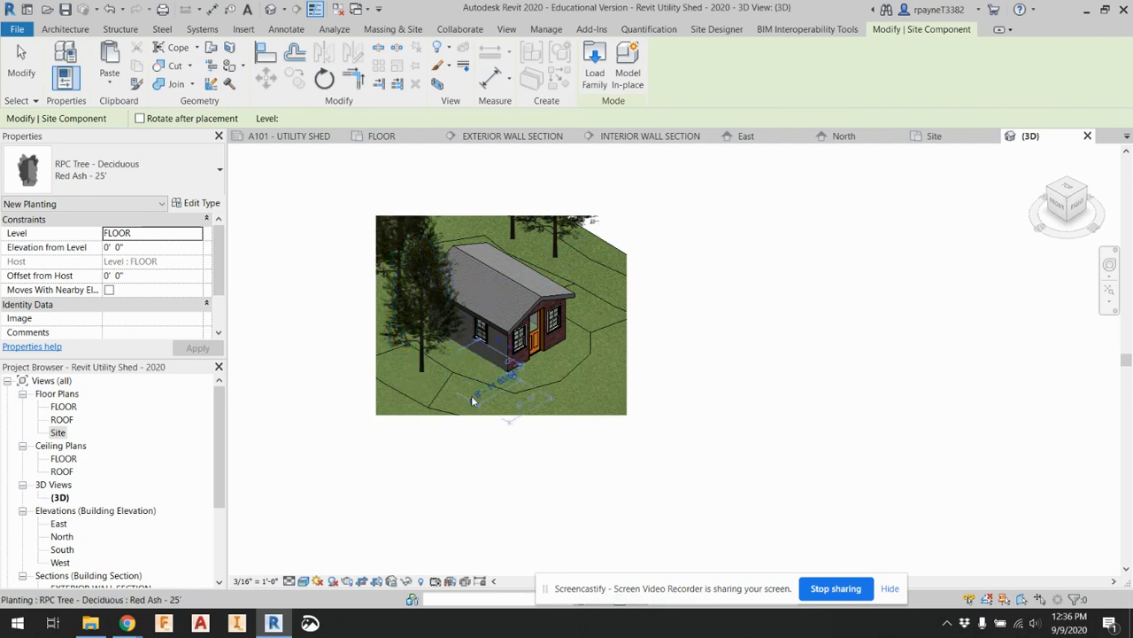
{"action": "left_click", "coordinate": [605, 285]}
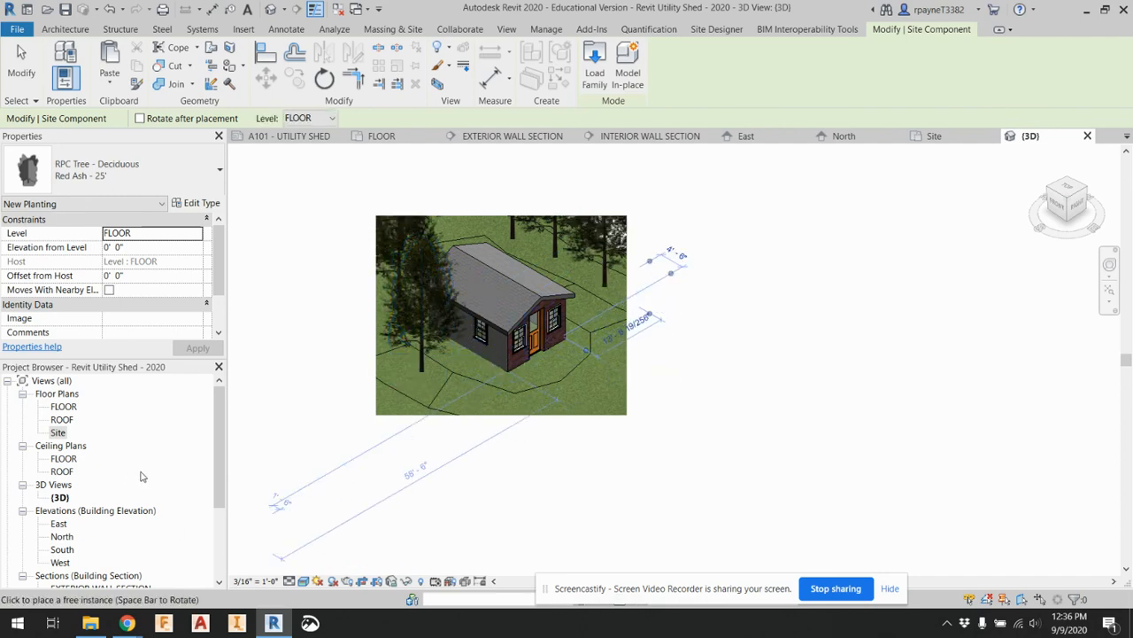
{"action": "key", "text": "Escape"}
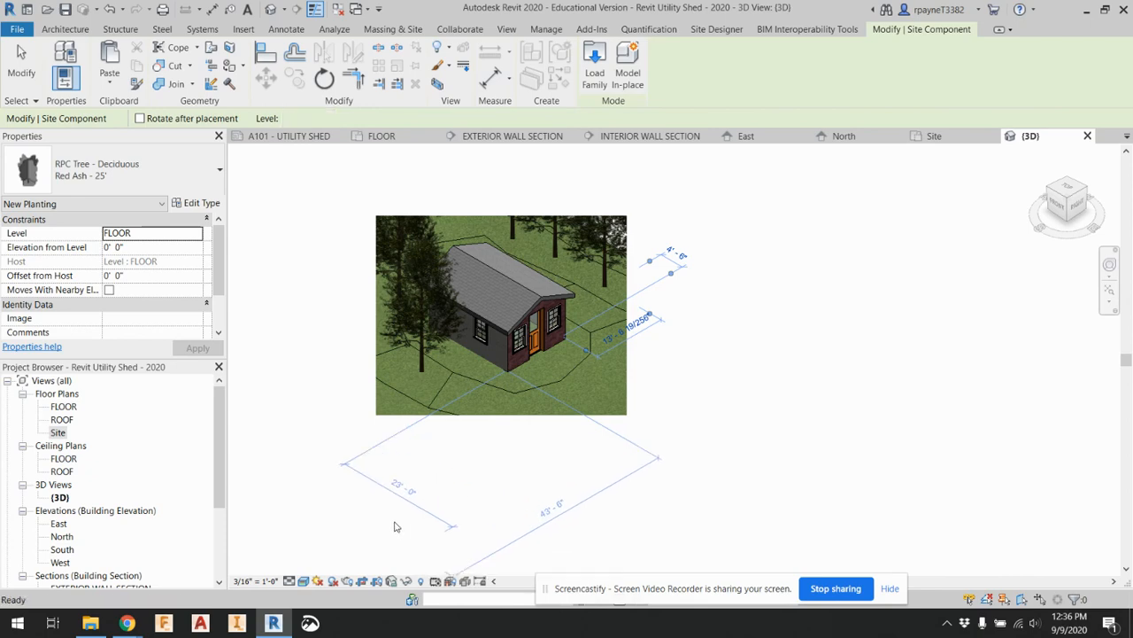
{"action": "key", "text": "Escape"}
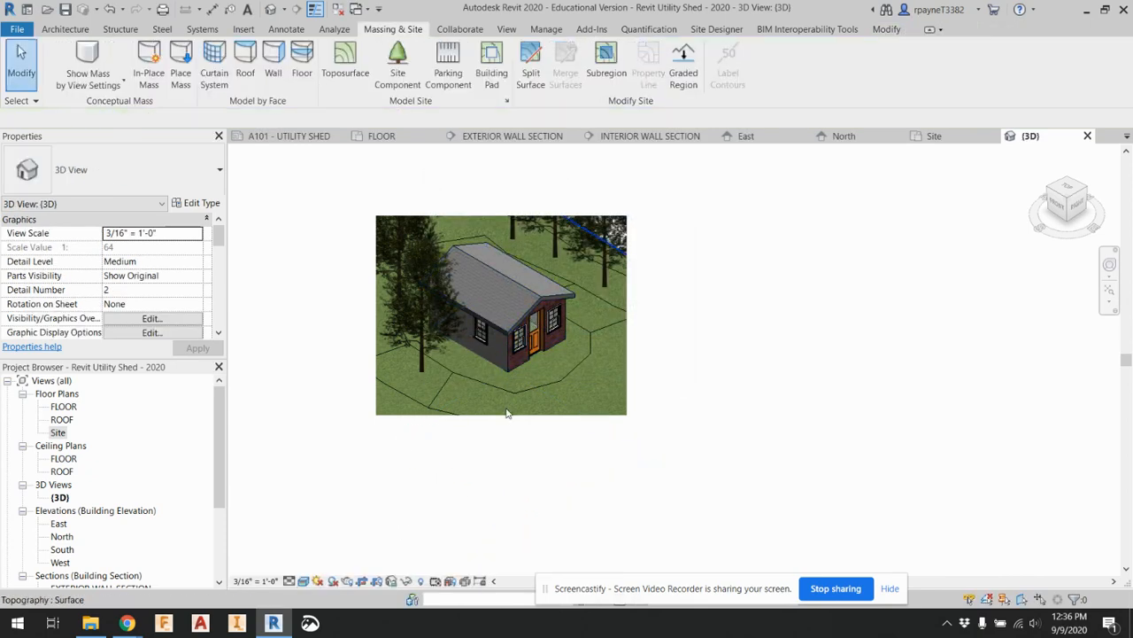
Enlarge the 3D view's crop region on all four sides to take in the trees and more terrain
{"action": "left_click", "coordinate": [507, 417]}
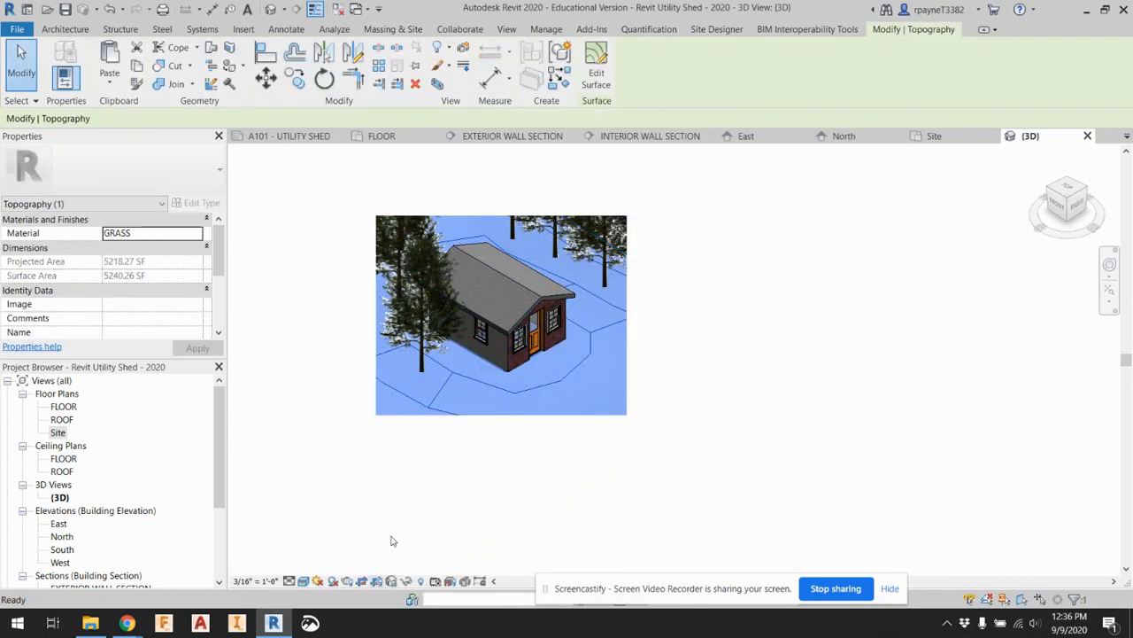
{"action": "left_click", "coordinate": [444, 429]}
{"action": "left_click", "coordinate": [501, 415]}
{"action": "left_click_drag", "start_coordinate": [501, 414], "coordinate": [501, 501]}
{"action": "left_click_drag", "start_coordinate": [376, 358], "coordinate": [314, 354]}
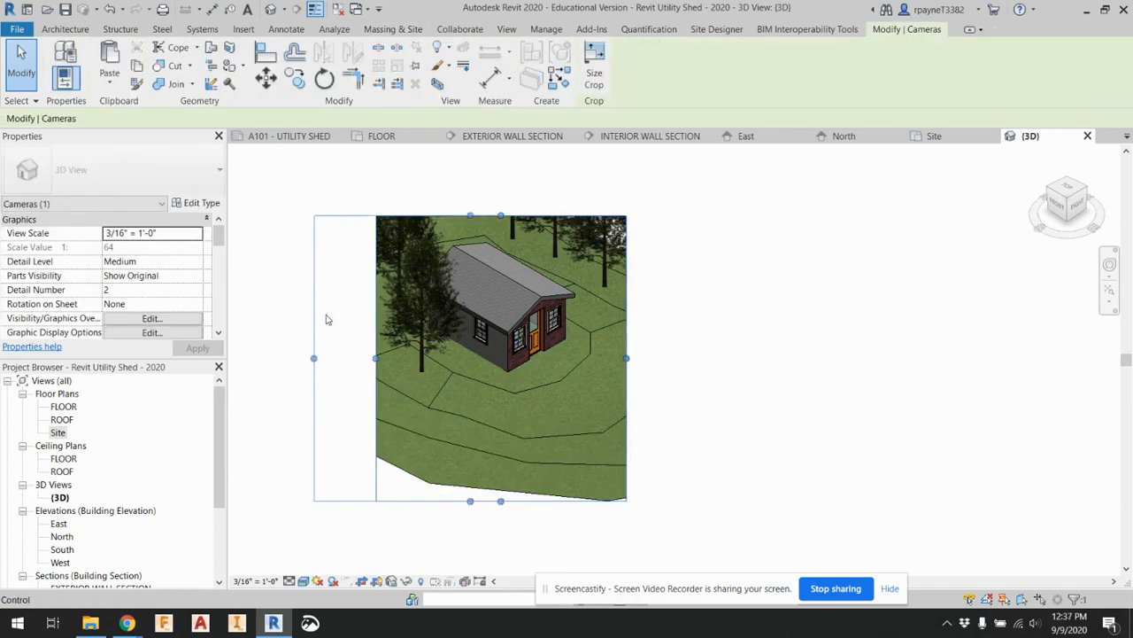
{"action": "left_click_drag", "start_coordinate": [472, 215], "coordinate": [501, 190]}
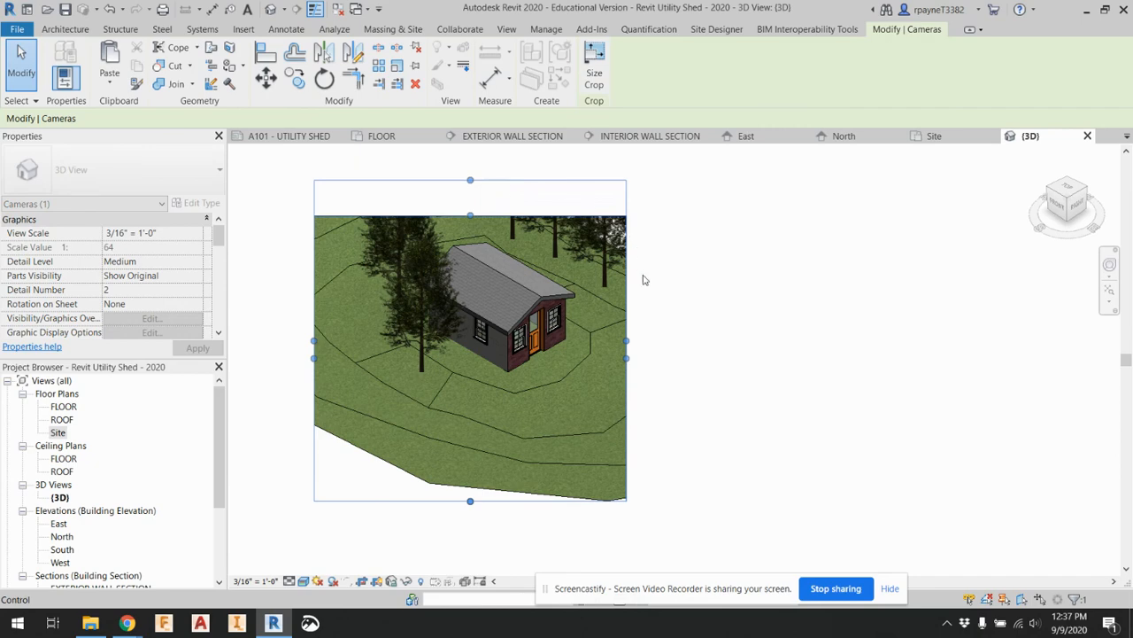
{"action": "left_click_drag", "start_coordinate": [626, 340], "coordinate": [669, 340]}
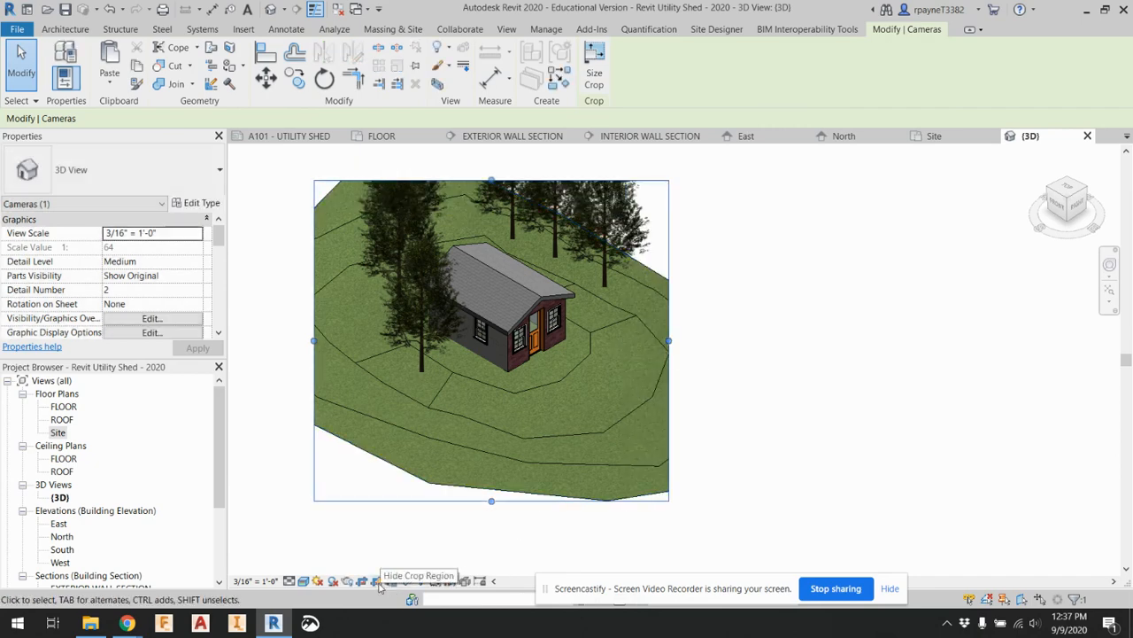
Check how the 3D viewport fits on sheet A101 - UTILITY SHED and return to the 3D view
{"action": "scroll", "coordinate": [93, 521], "scroll_direction": "down", "scroll_amount": 3}
{"action": "left_click", "coordinate": [89, 563]}
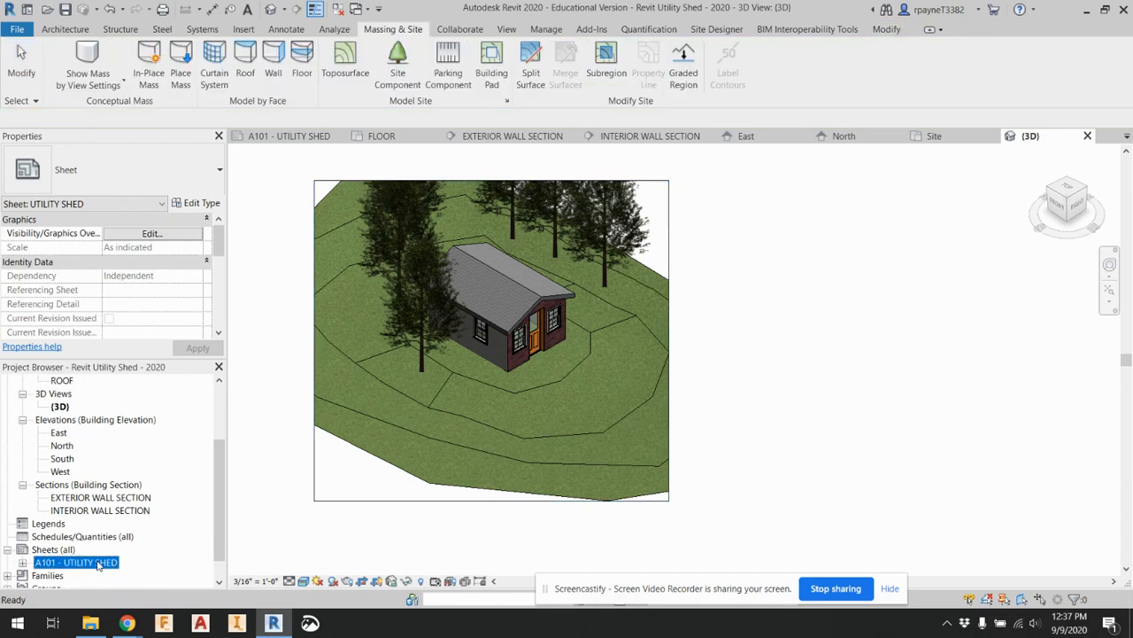
{"action": "key", "text": "F2"}
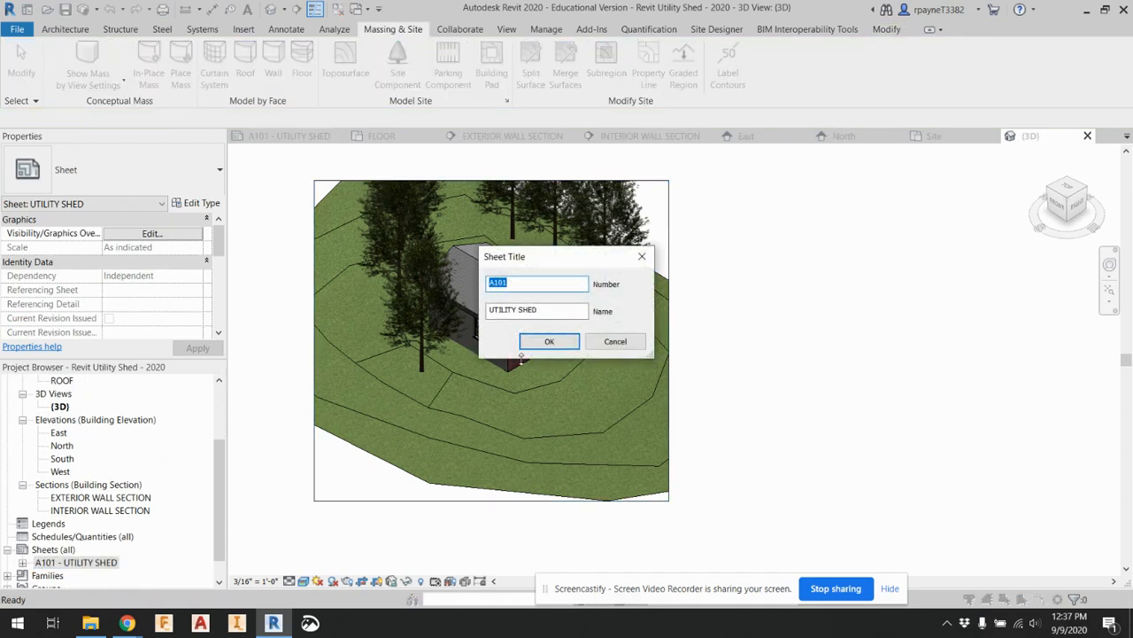
{"action": "left_click", "coordinate": [567, 344]}
{"action": "double_click", "coordinate": [73, 563]}
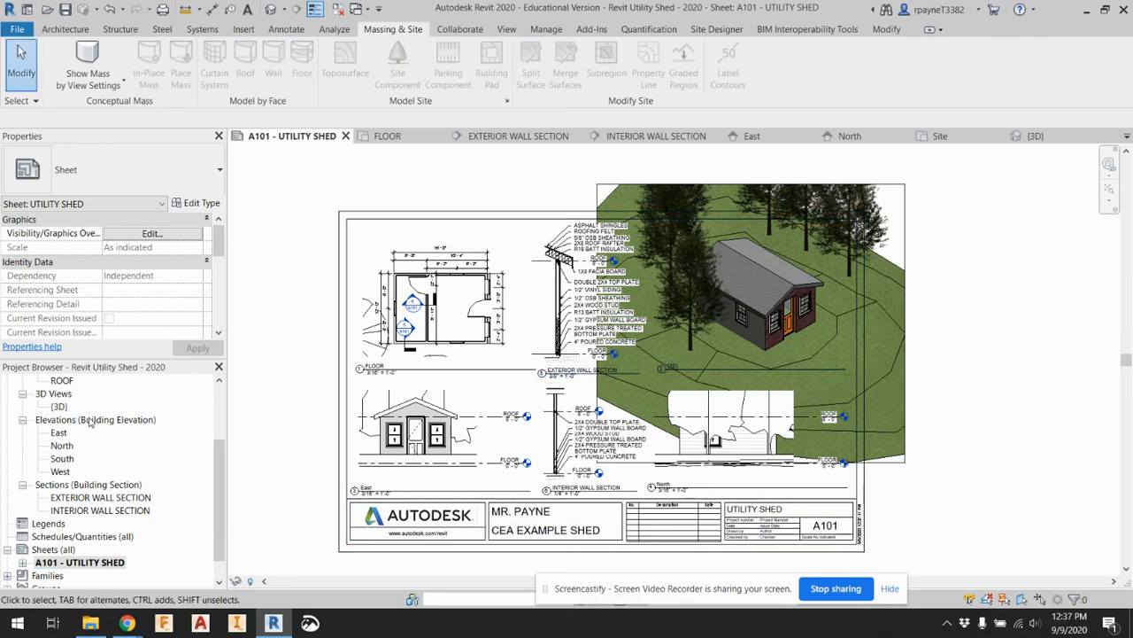
{"action": "scroll", "coordinate": [89, 422], "scroll_direction": "up", "scroll_amount": 2}
{"action": "double_click", "coordinate": [69, 460]}
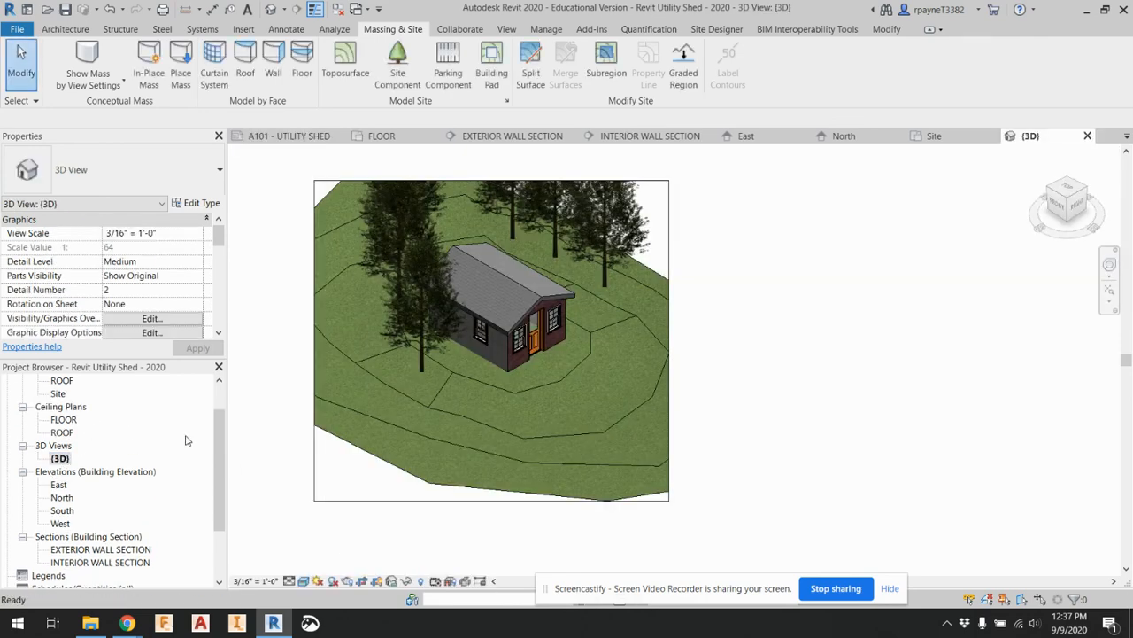
Shrink the 3D view's crop region on all four sides to sit closely around the shed
{"action": "left_click", "coordinate": [334, 502]}
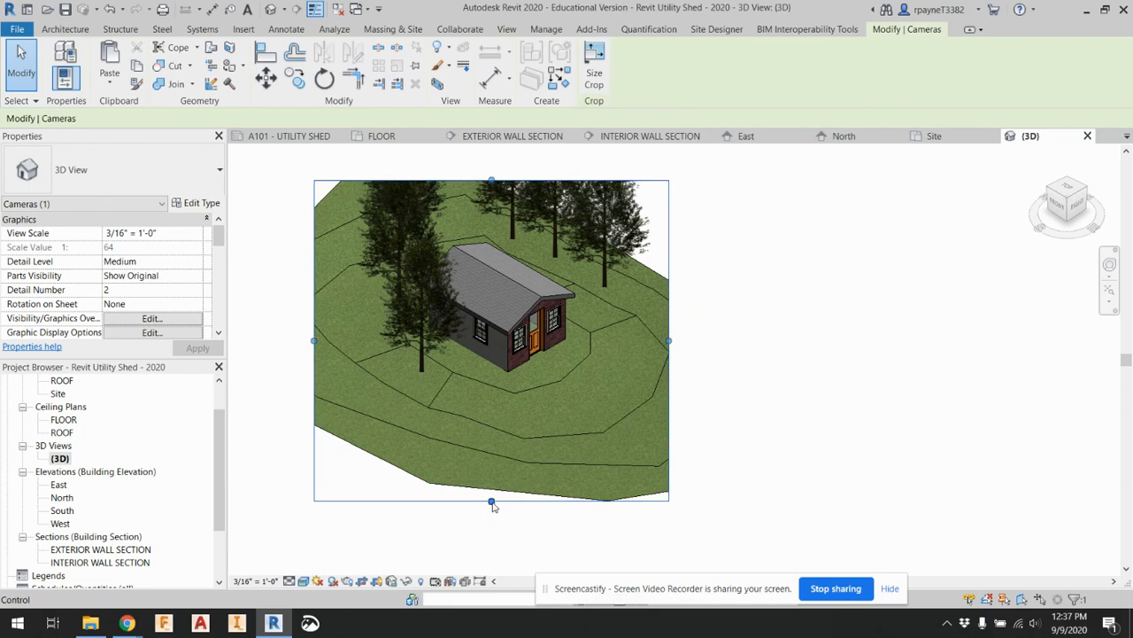
{"action": "left_click_drag", "start_coordinate": [491, 502], "coordinate": [485, 402]}
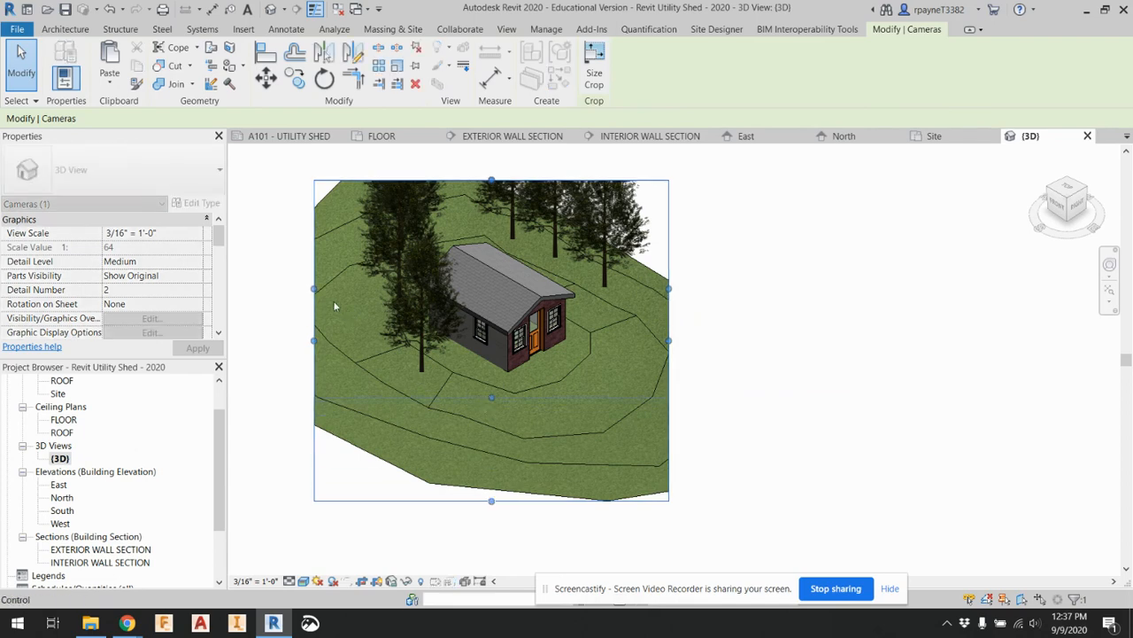
{"action": "left_click_drag", "start_coordinate": [314, 289], "coordinate": [395, 288]}
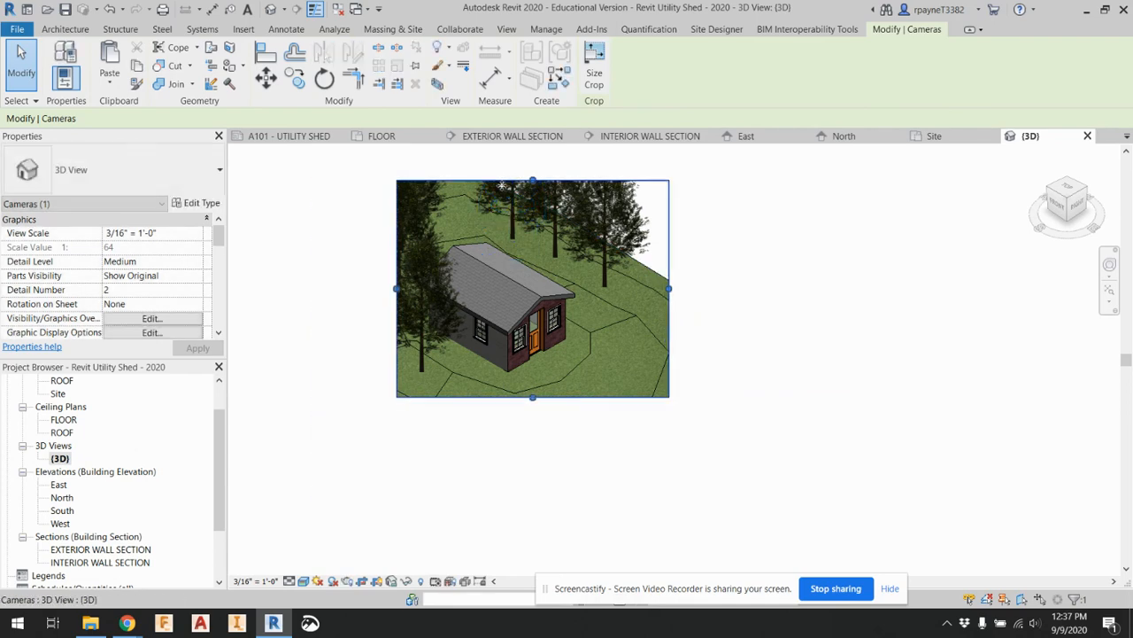
{"action": "left_click_drag", "start_coordinate": [532, 181], "coordinate": [532, 223]}
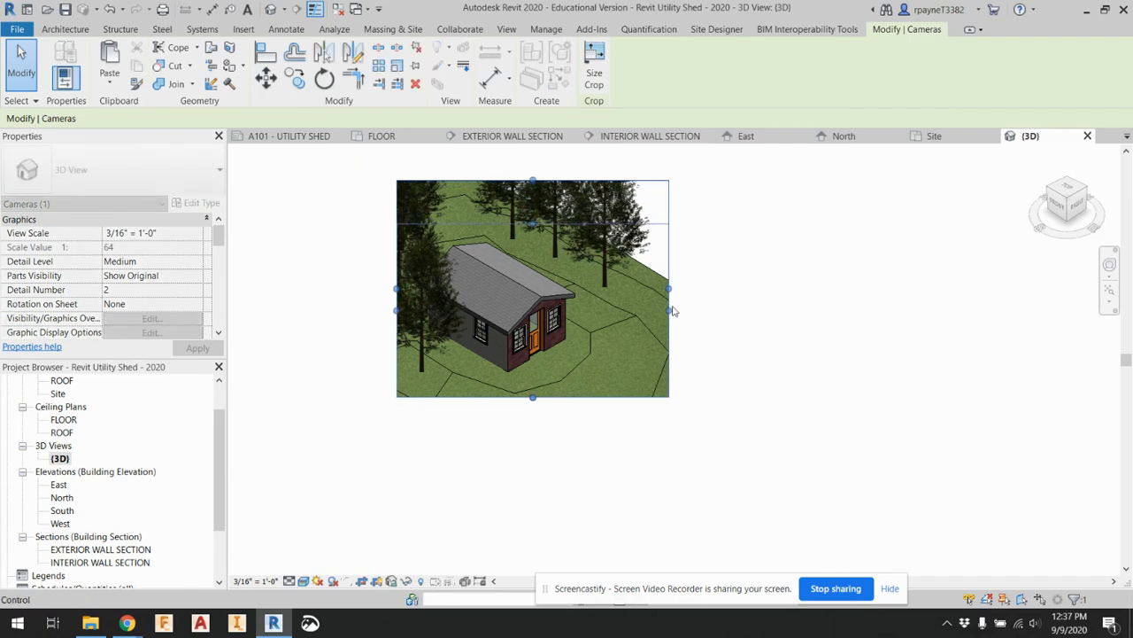
{"action": "left_click_drag", "start_coordinate": [670, 310], "coordinate": [584, 306]}
{"action": "left_click_drag", "start_coordinate": [492, 397], "coordinate": [492, 384]}
{"action": "left_click", "coordinate": [657, 364]}
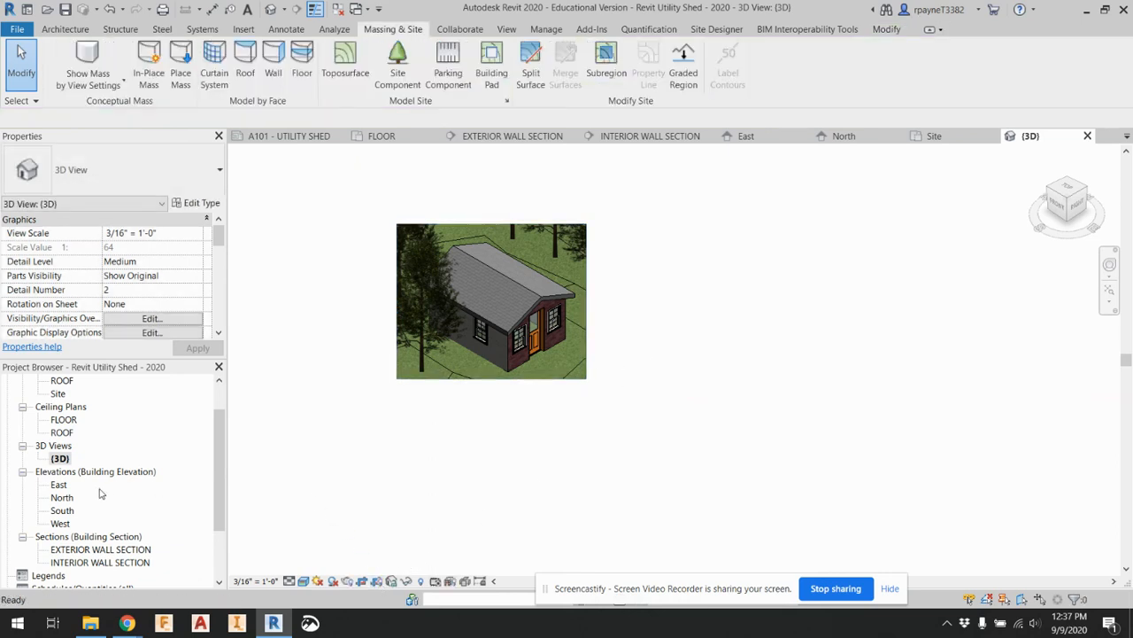
Reopen sheet A101 - UTILITY SHED and examine how the trees and terrain appear in its plan, section, elevation and 3D viewports
{"action": "scroll", "coordinate": [99, 515], "scroll_direction": "down", "scroll_amount": 2}
{"action": "double_click", "coordinate": [99, 522]}
{"action": "double_click", "coordinate": [78, 536]}
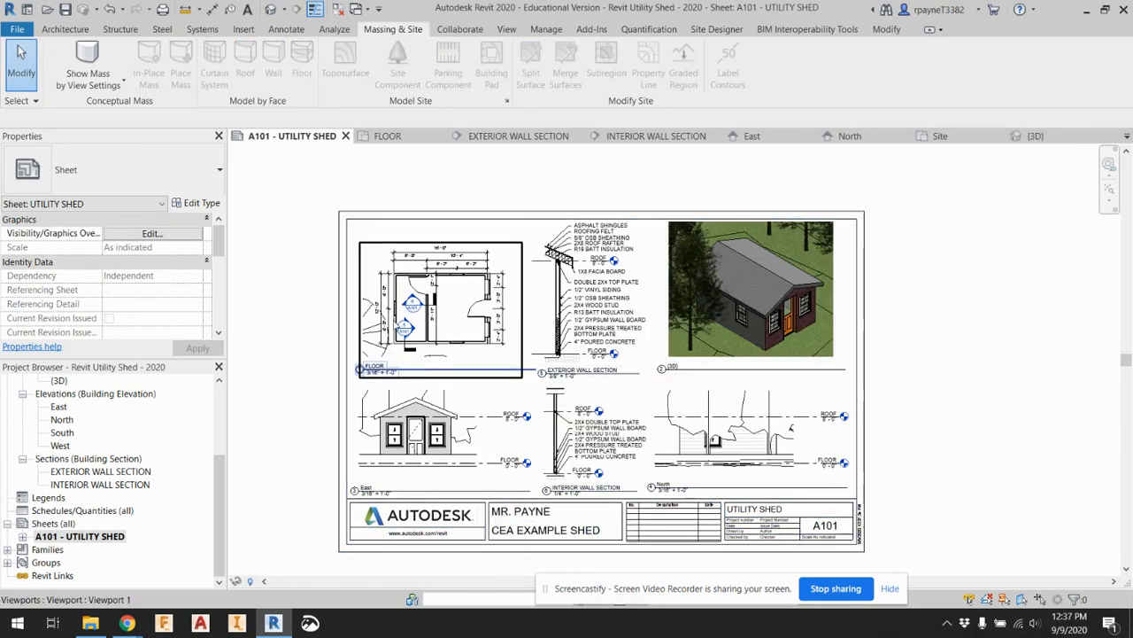
{"action": "scroll", "coordinate": [395, 325], "scroll_direction": "up", "scroll_amount": 5}
{"action": "scroll", "coordinate": [356, 327], "scroll_direction": "down", "scroll_amount": 6}
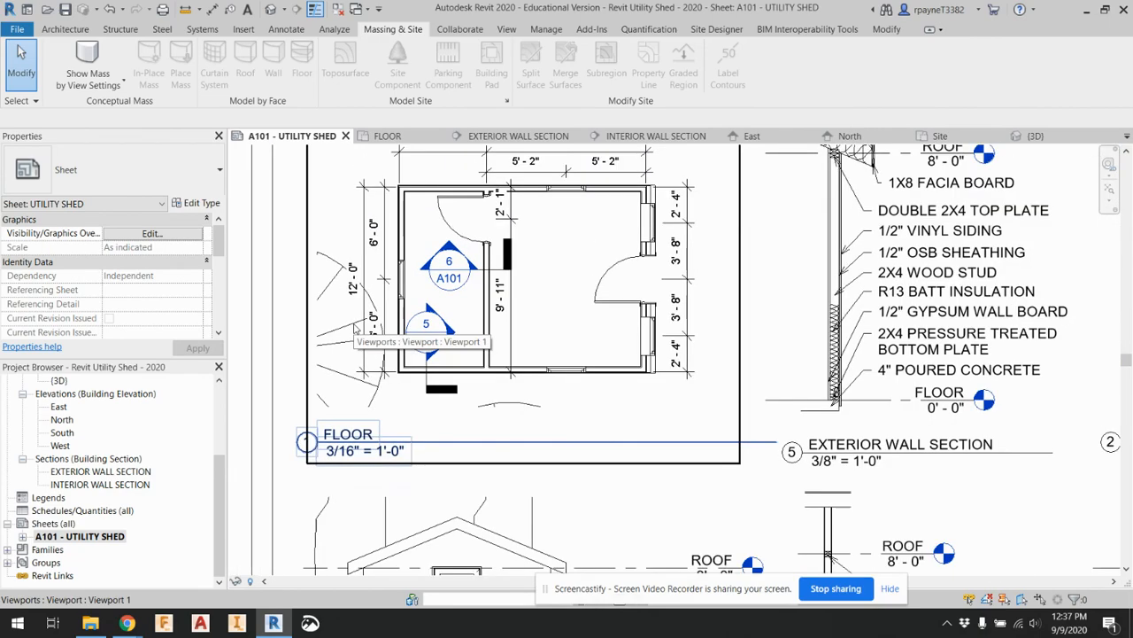
{"action": "scroll", "coordinate": [446, 515], "scroll_direction": "down", "scroll_amount": 4}
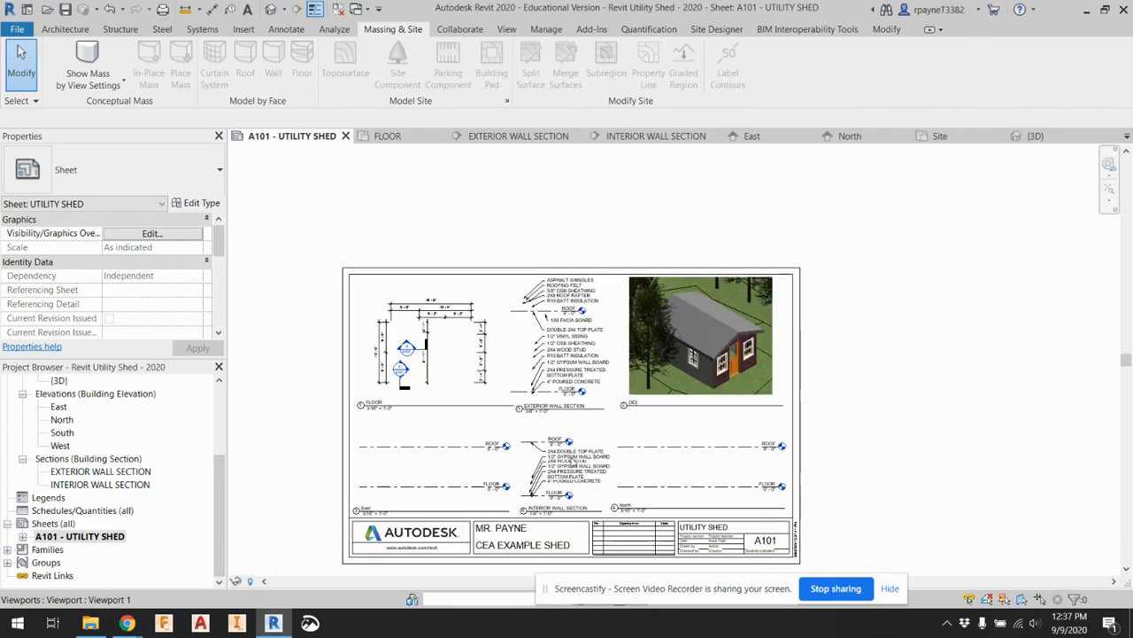
{"action": "scroll", "coordinate": [595, 468], "scroll_direction": "up", "scroll_amount": 2}
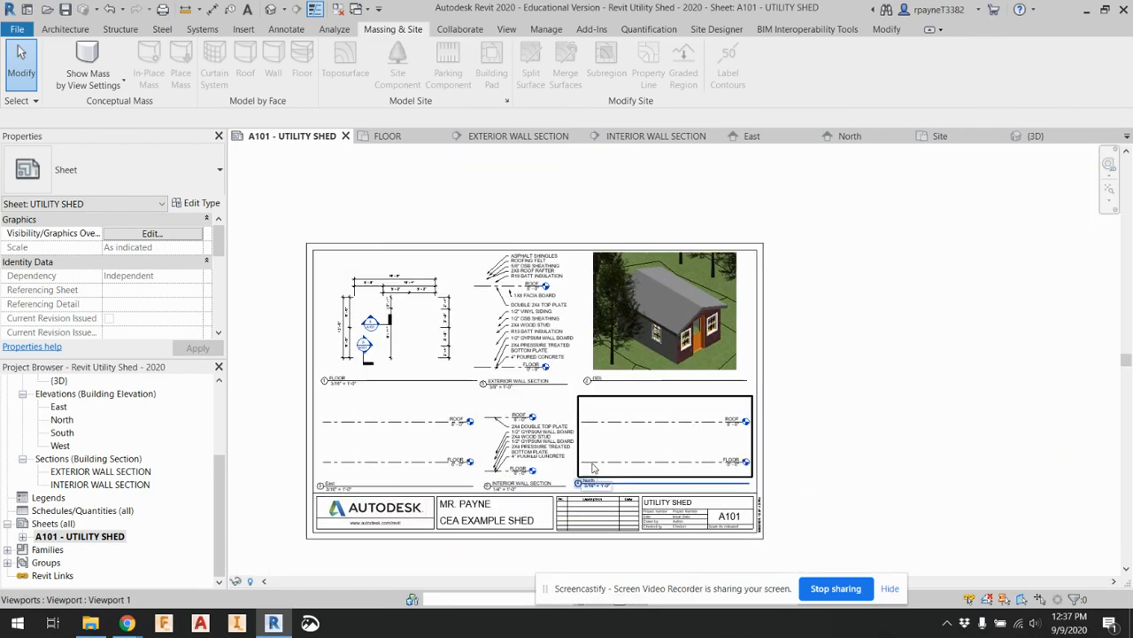
{"action": "scroll", "coordinate": [594, 469], "scroll_direction": "up", "scroll_amount": 1}
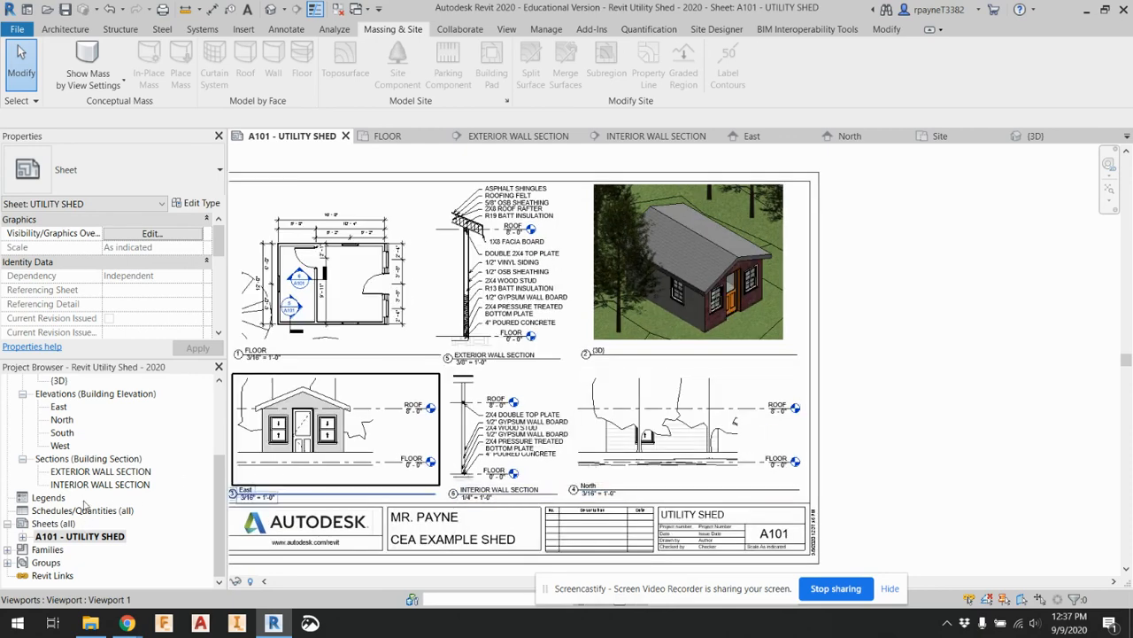
Hide the tree (Planting) category in the East elevation view
{"action": "scroll", "coordinate": [85, 505], "scroll_direction": "up", "scroll_amount": 1}
{"action": "double_click", "coordinate": [61, 419]}
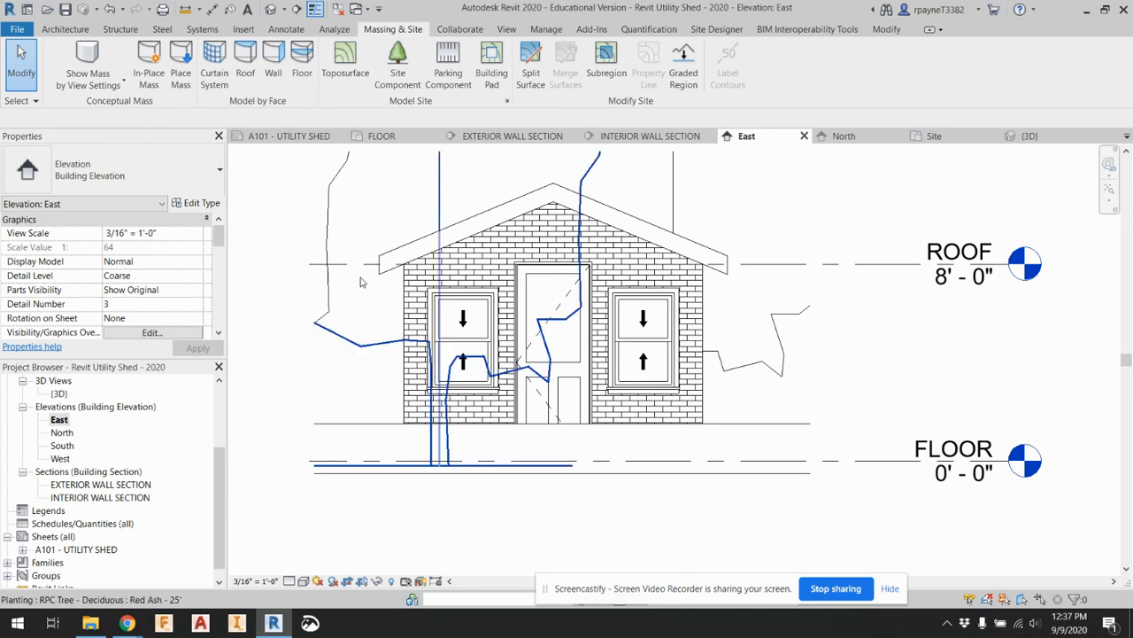
{"action": "right_click", "coordinate": [350, 288]}
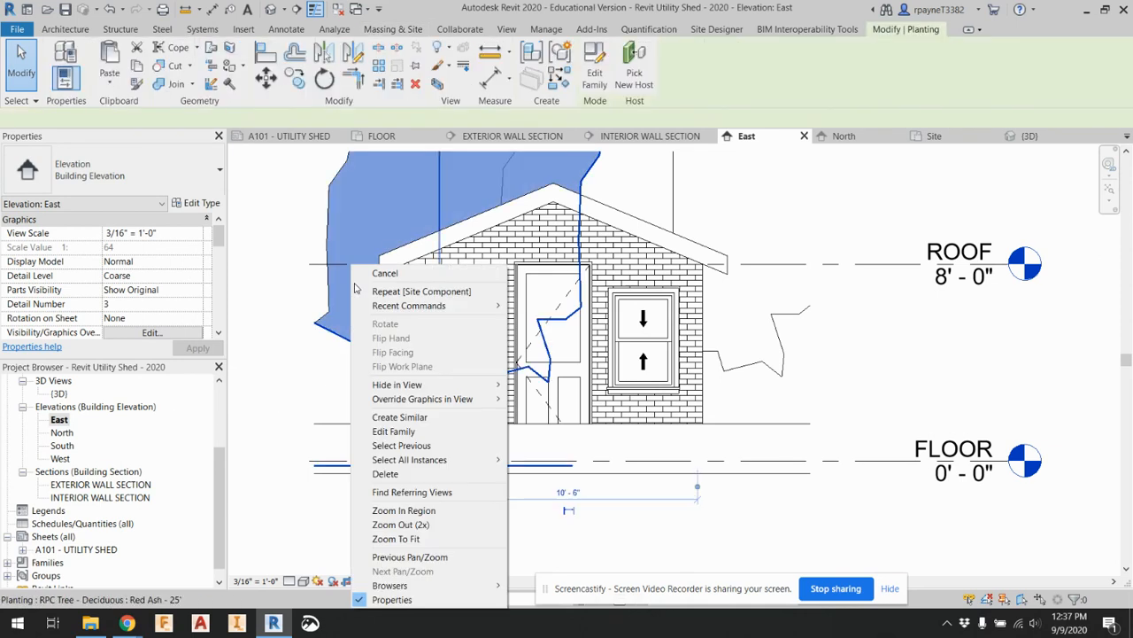
{"action": "mouse_move", "coordinate": [466, 387]}
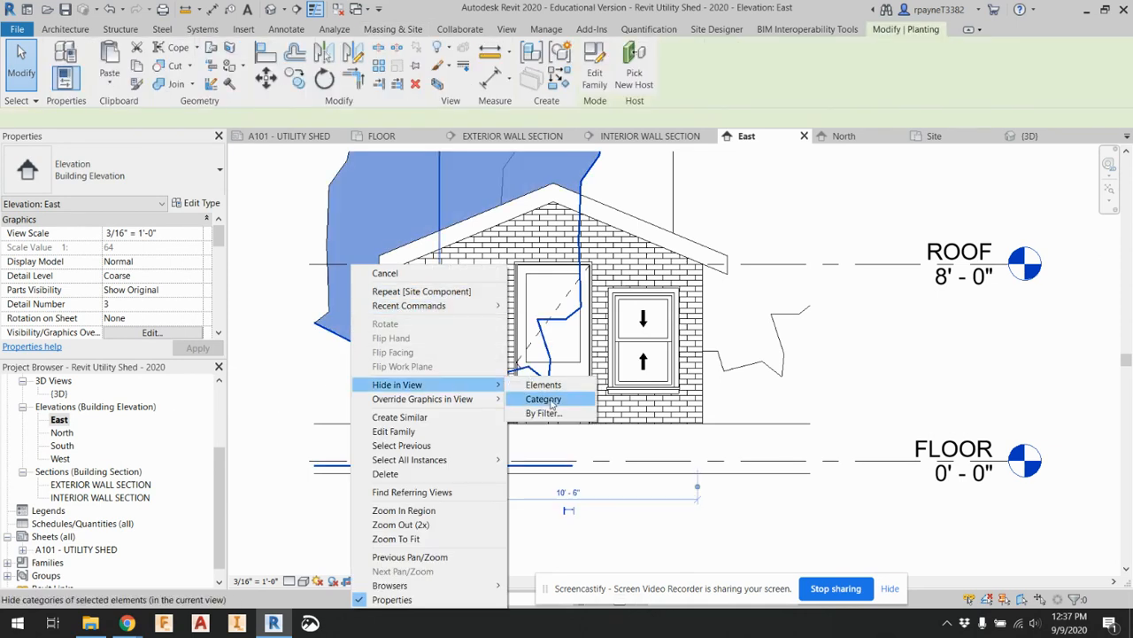
{"action": "left_click", "coordinate": [543, 399]}
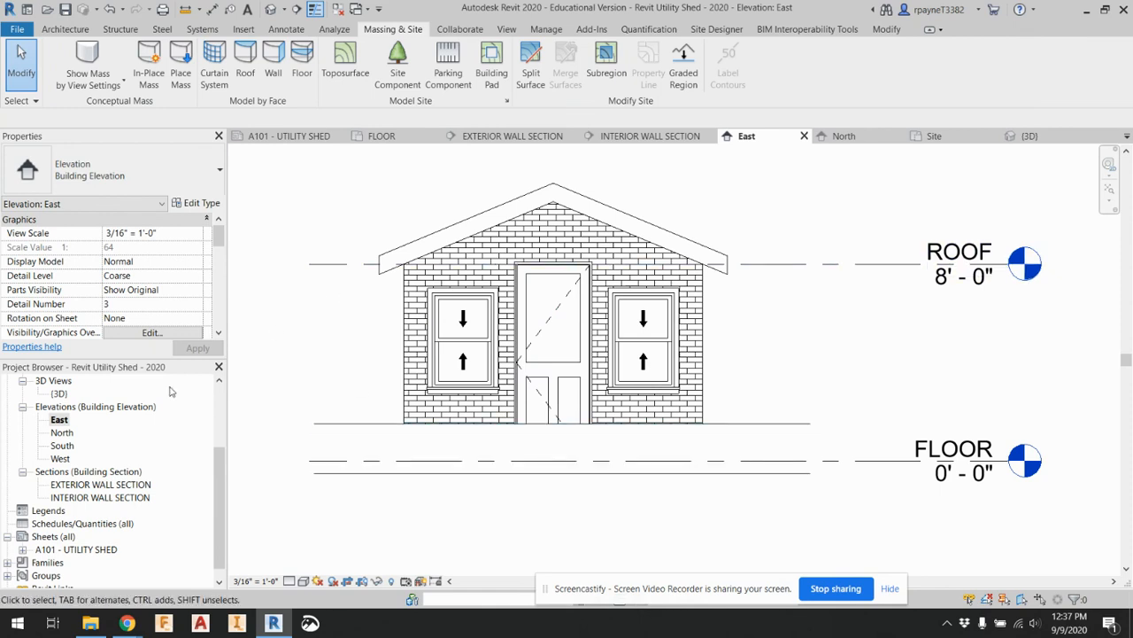
Hide the tree (Planting) category in the North elevation view
{"action": "double_click", "coordinate": [62, 432]}
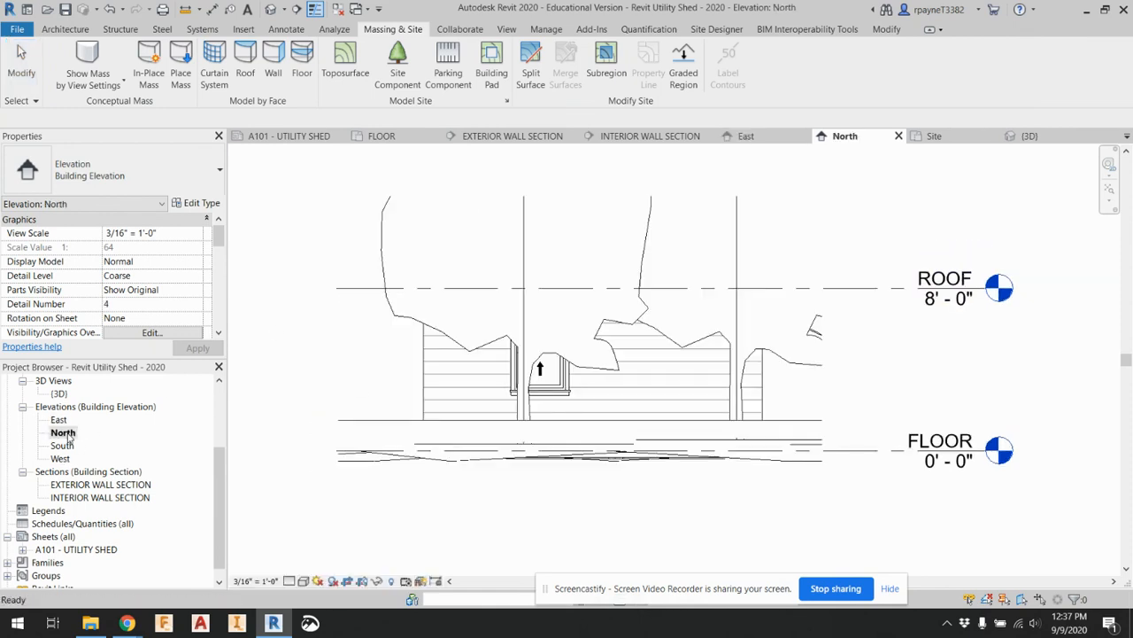
{"action": "right_click", "coordinate": [404, 312]}
{"action": "mouse_move", "coordinate": [522, 384]}
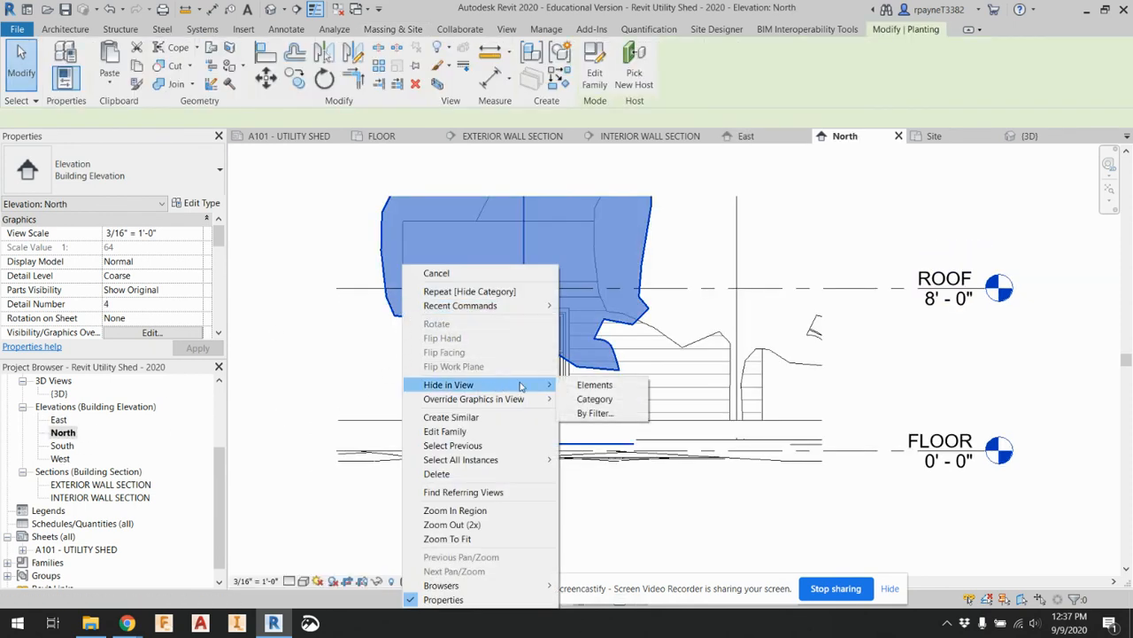
{"action": "left_click", "coordinate": [567, 398]}
Hide the tree (Planting) category in the FLOOR floor plan view
{"action": "scroll", "coordinate": [78, 443], "scroll_direction": "up", "scroll_amount": 3}
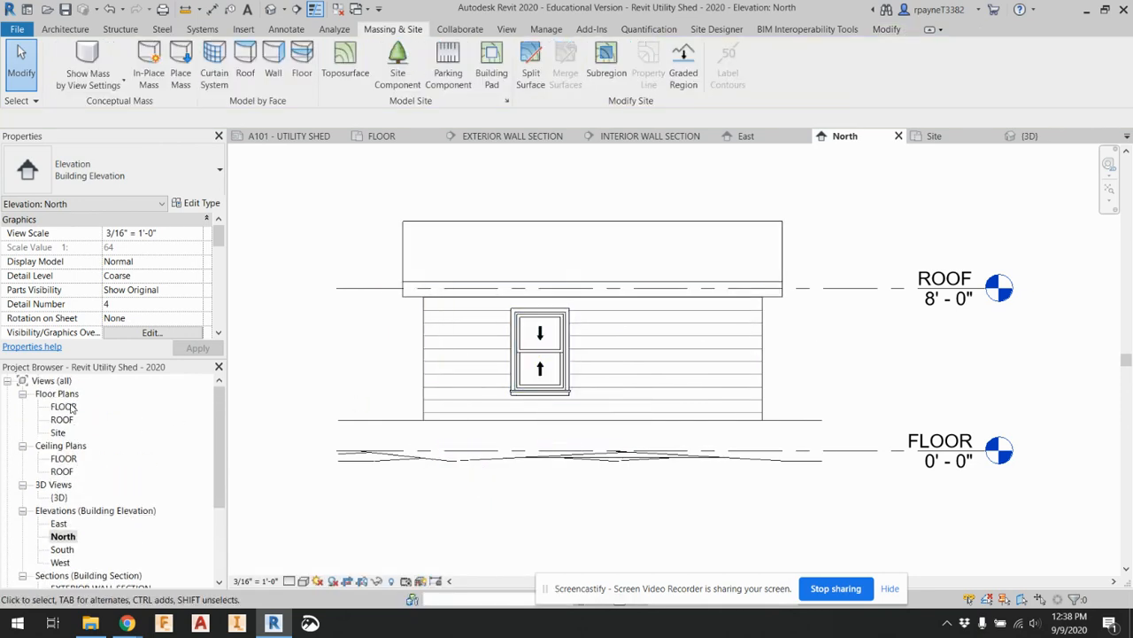
{"action": "double_click", "coordinate": [62, 407]}
{"action": "right_click", "coordinate": [319, 390]}
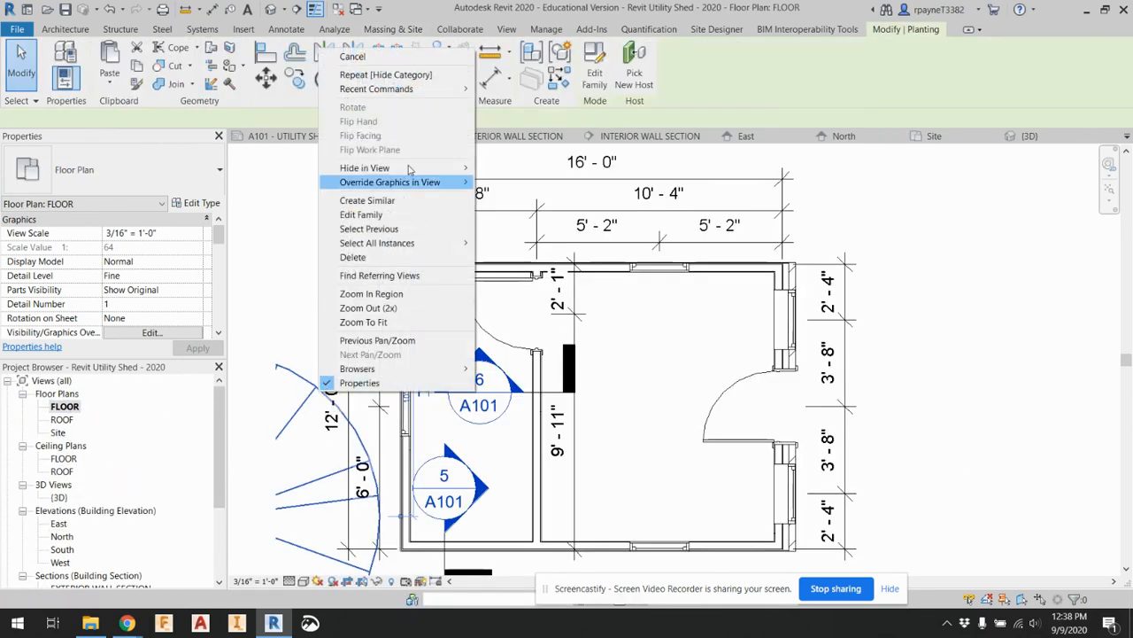
{"action": "mouse_move", "coordinate": [443, 169]}
{"action": "left_click", "coordinate": [514, 181]}
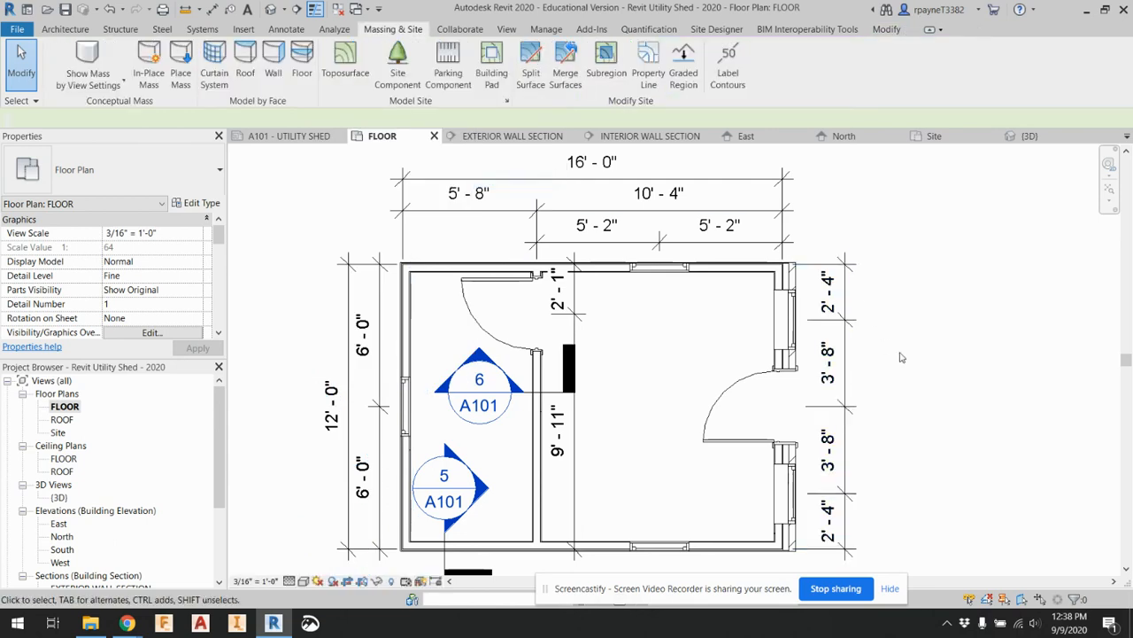
Reopen sheet A101 - UTILITY SHED and check how the plan and elevation viewports look, focusing on the East elevation's ground line
{"action": "scroll", "coordinate": [891, 328], "scroll_direction": "down", "scroll_amount": 2}
{"action": "scroll", "coordinate": [82, 522], "scroll_direction": "down", "scroll_amount": 2}
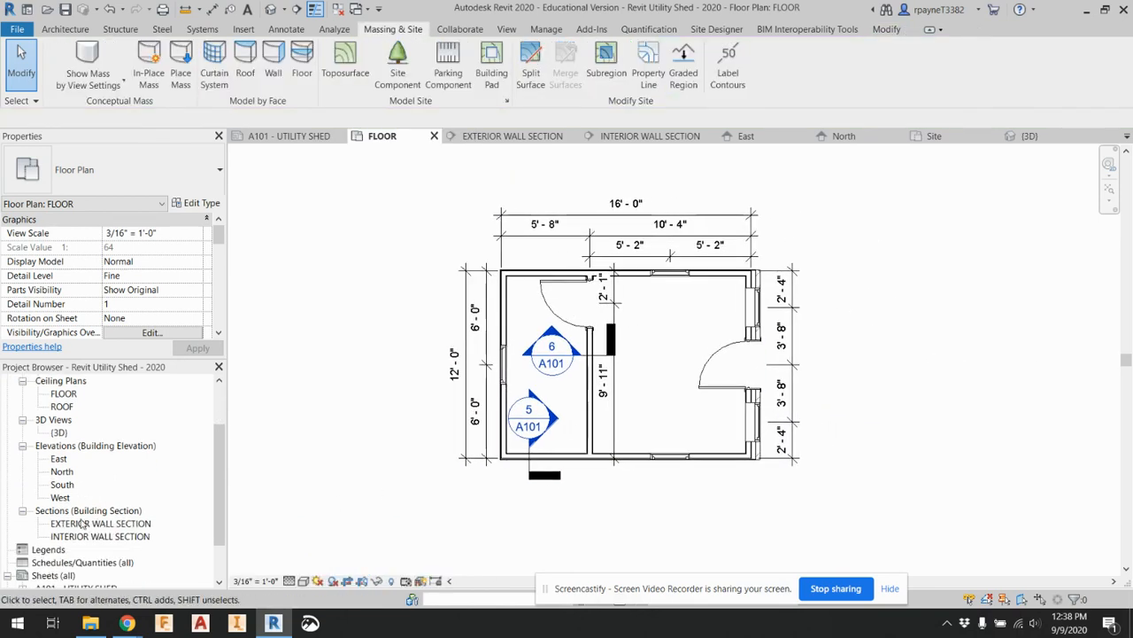
{"action": "scroll", "coordinate": [81, 523], "scroll_direction": "down", "scroll_amount": 1}
{"action": "double_click", "coordinate": [86, 549]}
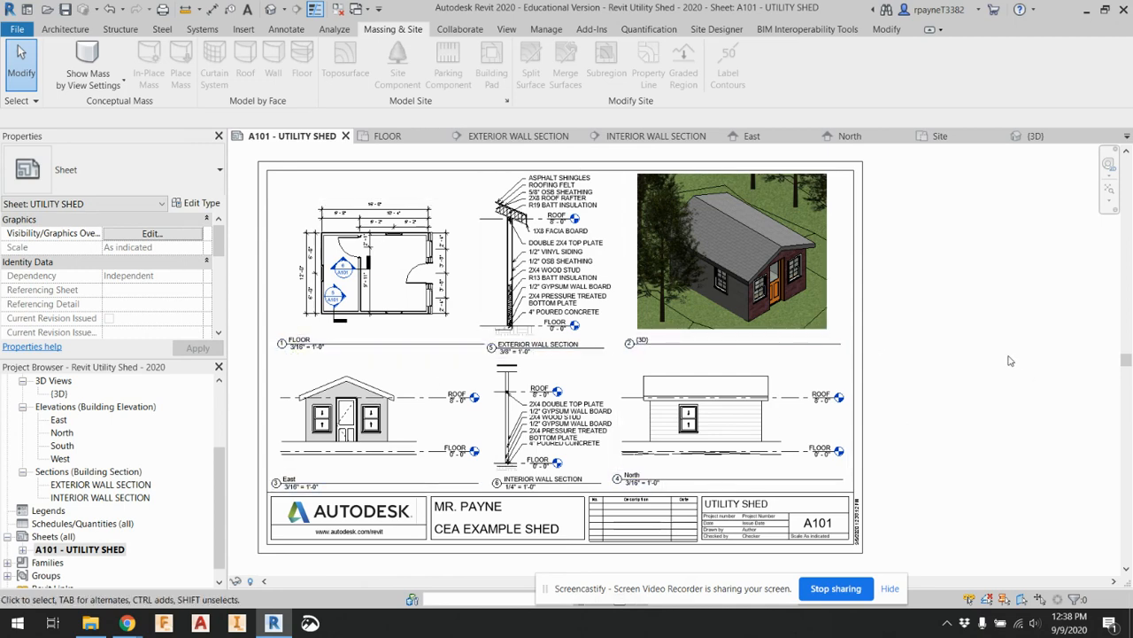
{"action": "scroll", "coordinate": [324, 451], "scroll_direction": "up", "scroll_amount": 3}
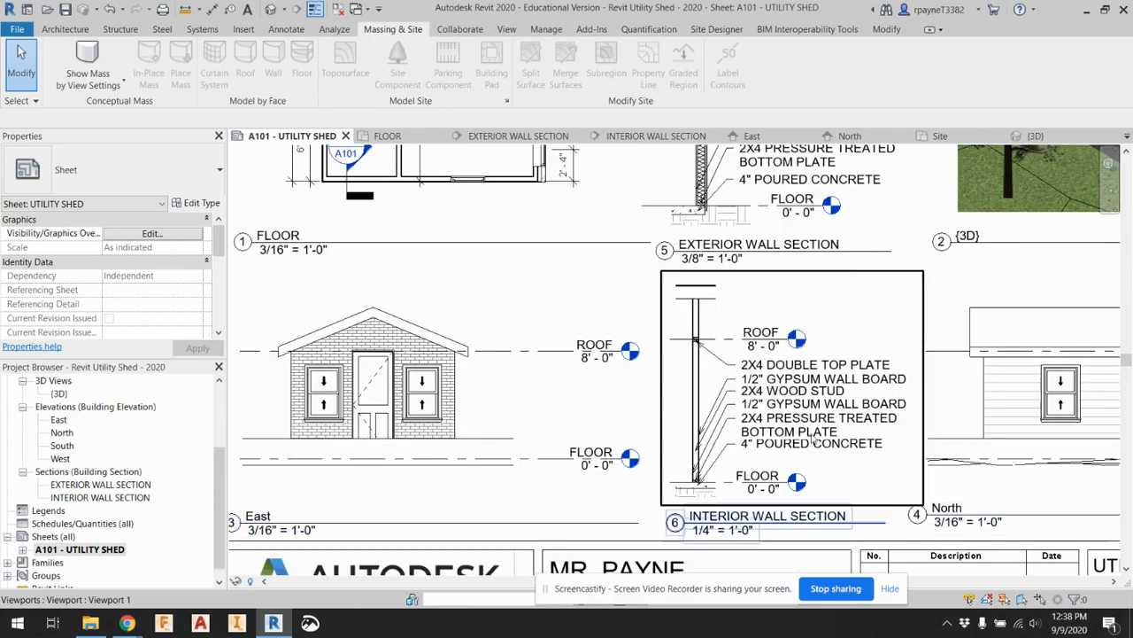
Hide the grass topography element in the East elevation view
{"action": "double_click", "coordinate": [59, 421]}
{"action": "right_click", "coordinate": [375, 438]}
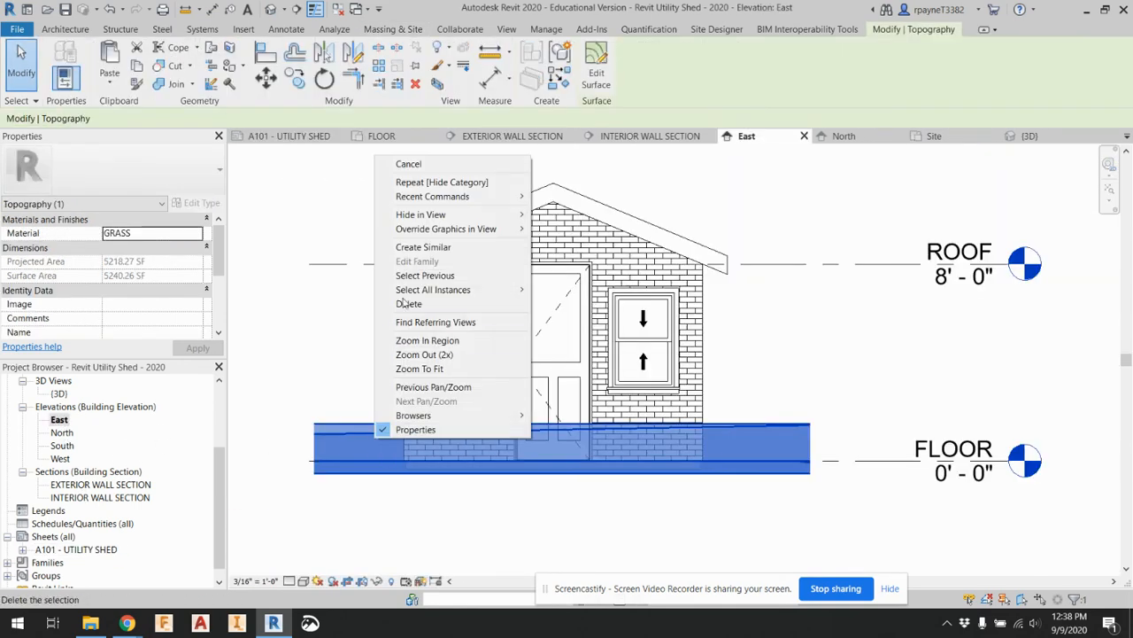
{"action": "mouse_move", "coordinate": [443, 219]}
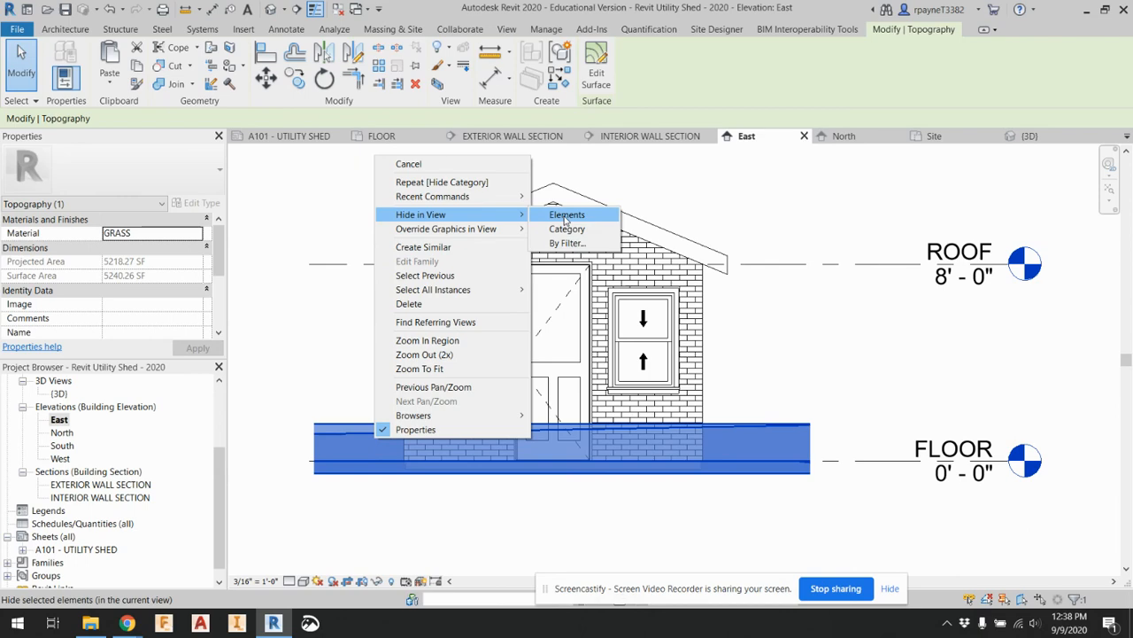
{"action": "left_click", "coordinate": [565, 218]}
Hide the grass topography element in the North elevation view
{"action": "double_click", "coordinate": [73, 432]}
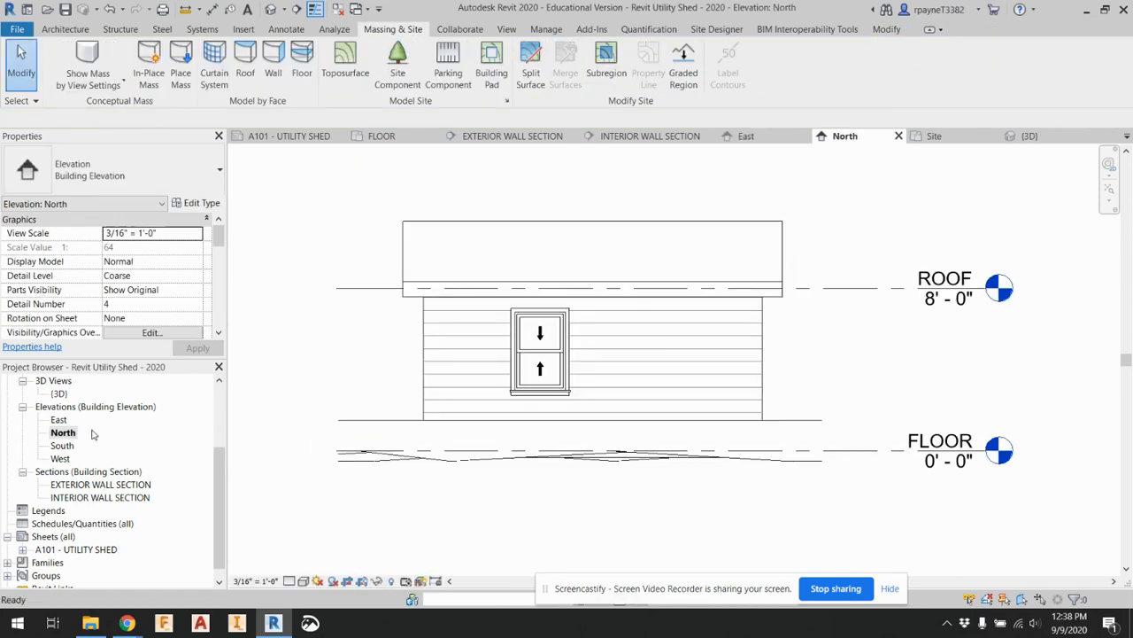
{"action": "right_click", "coordinate": [519, 424]}
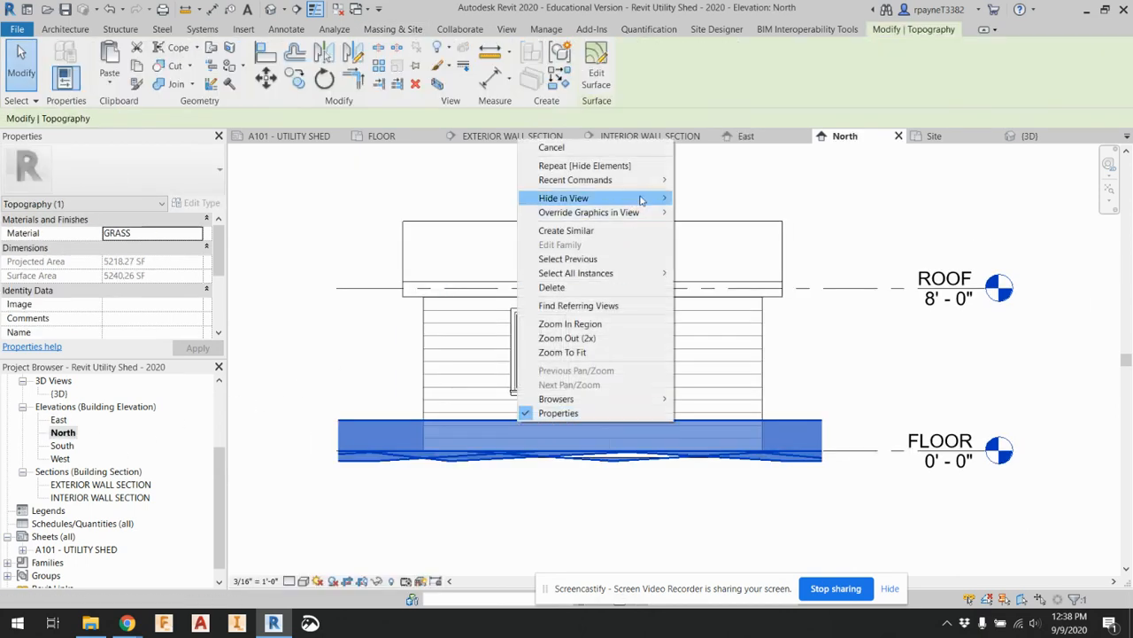
{"action": "mouse_move", "coordinate": [620, 197]}
{"action": "left_click", "coordinate": [696, 198]}
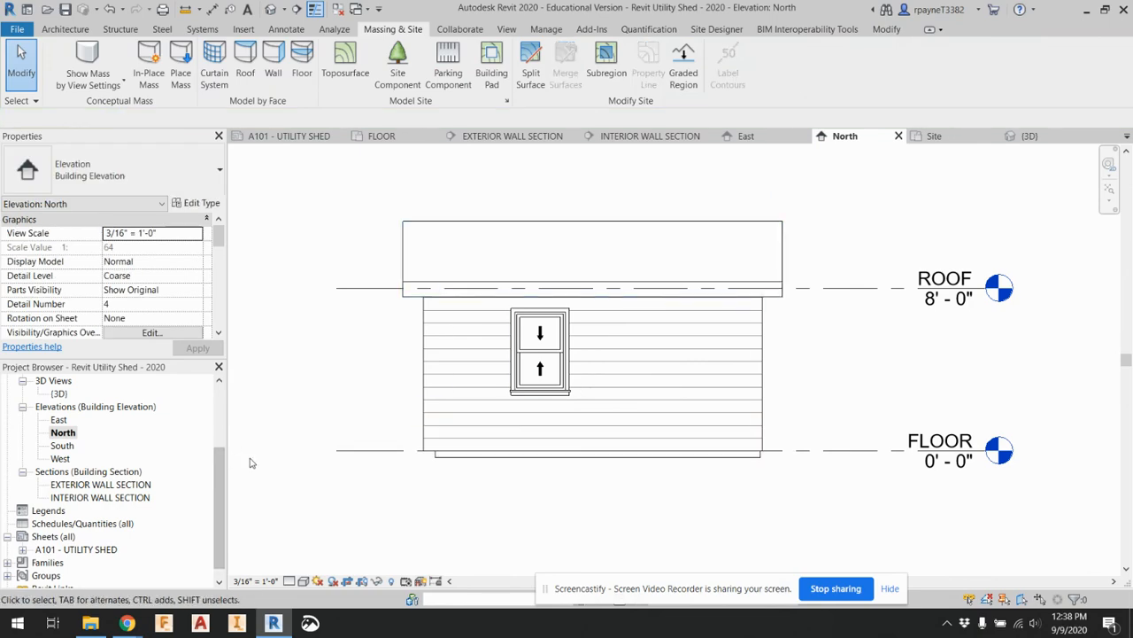
Return to sheet A101 - UTILITY SHED and review both elevation viewports and the overall sheet layout
{"action": "scroll", "coordinate": [46, 549], "scroll_direction": "down", "scroll_amount": 1}
{"action": "double_click", "coordinate": [71, 537]}
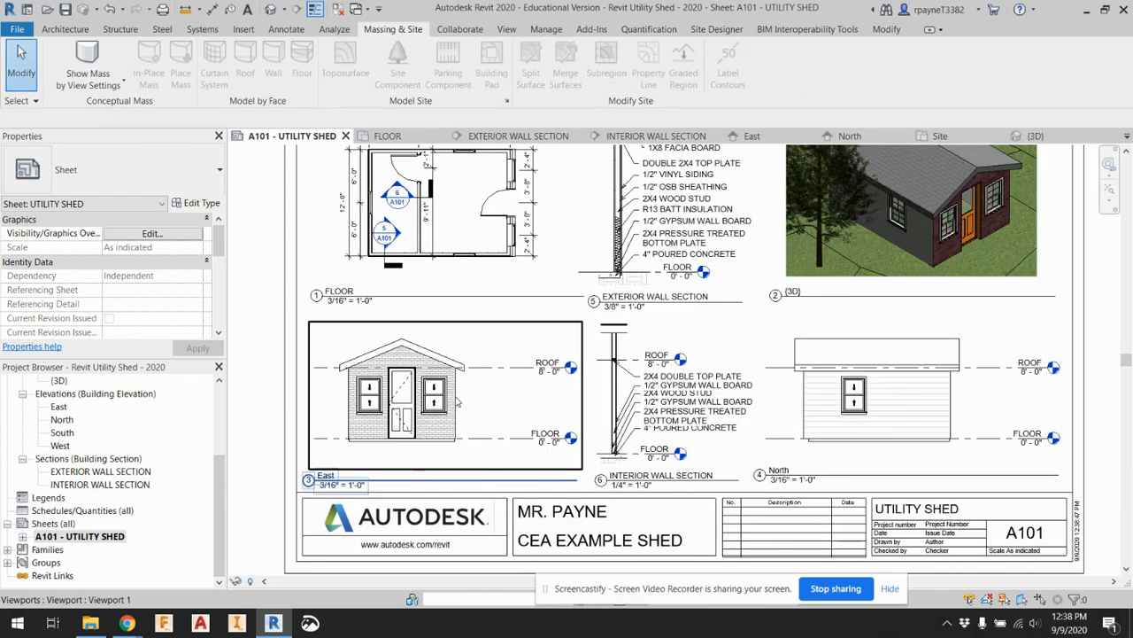
{"action": "scroll", "coordinate": [456, 403], "scroll_direction": "down", "scroll_amount": 1}
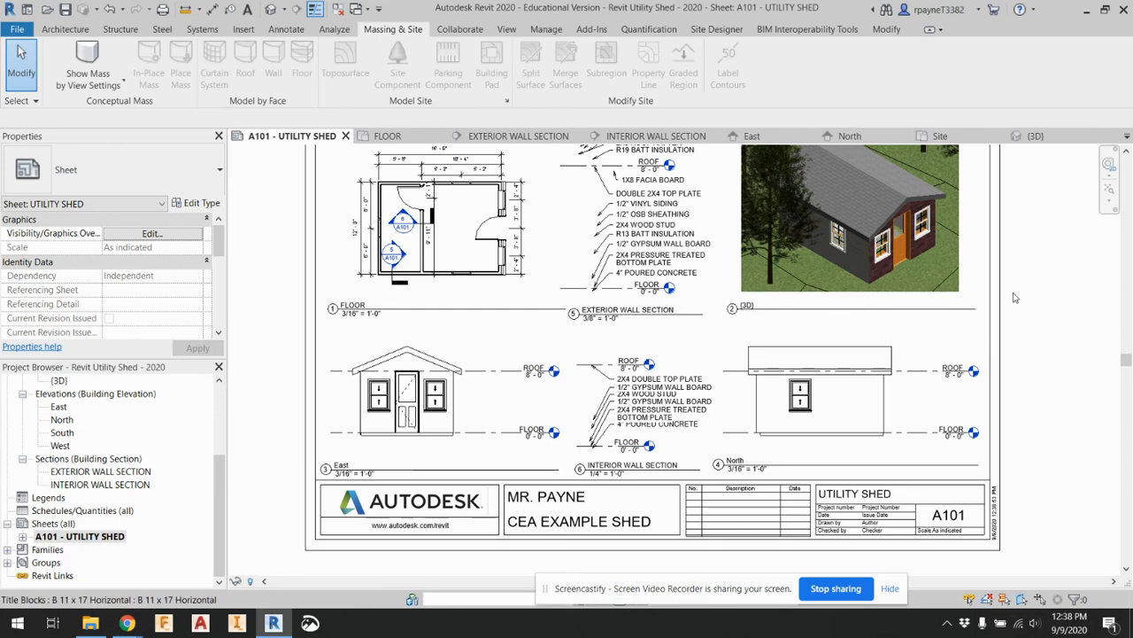
{"action": "scroll", "coordinate": [987, 341], "scroll_direction": "down", "scroll_amount": 1}
{"action": "middle_click_drag", "start_coordinate": [989, 324], "coordinate": [960, 347]}
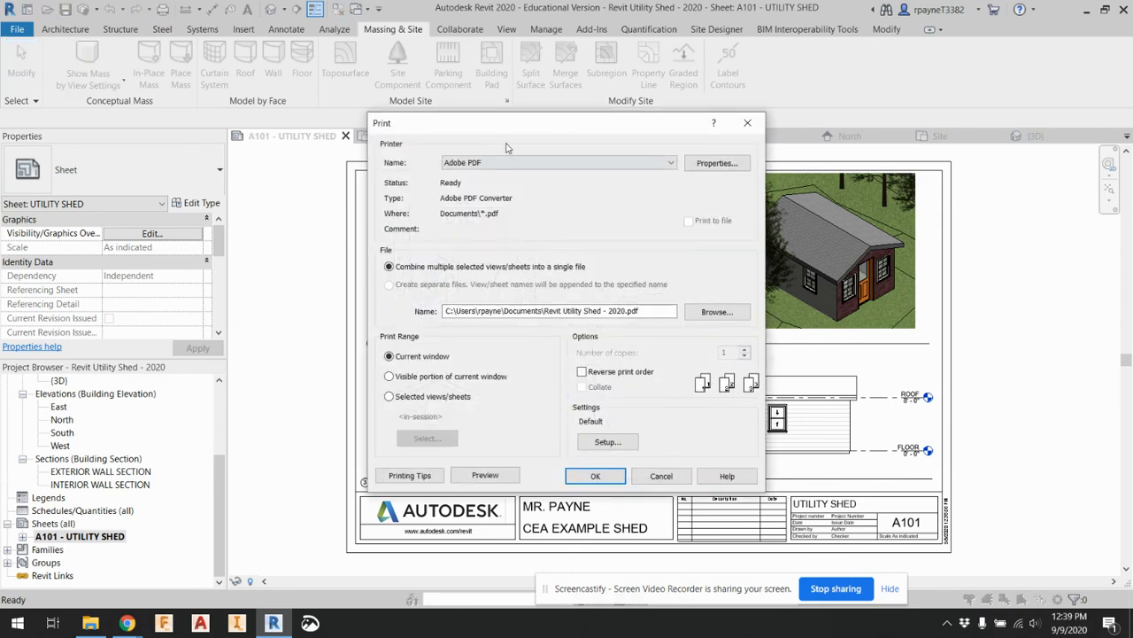
Configure the Adobe PDF printer with Smallest File Size as default settings and ARCH B as page size
{"action": "left_click", "coordinate": [714, 168]}
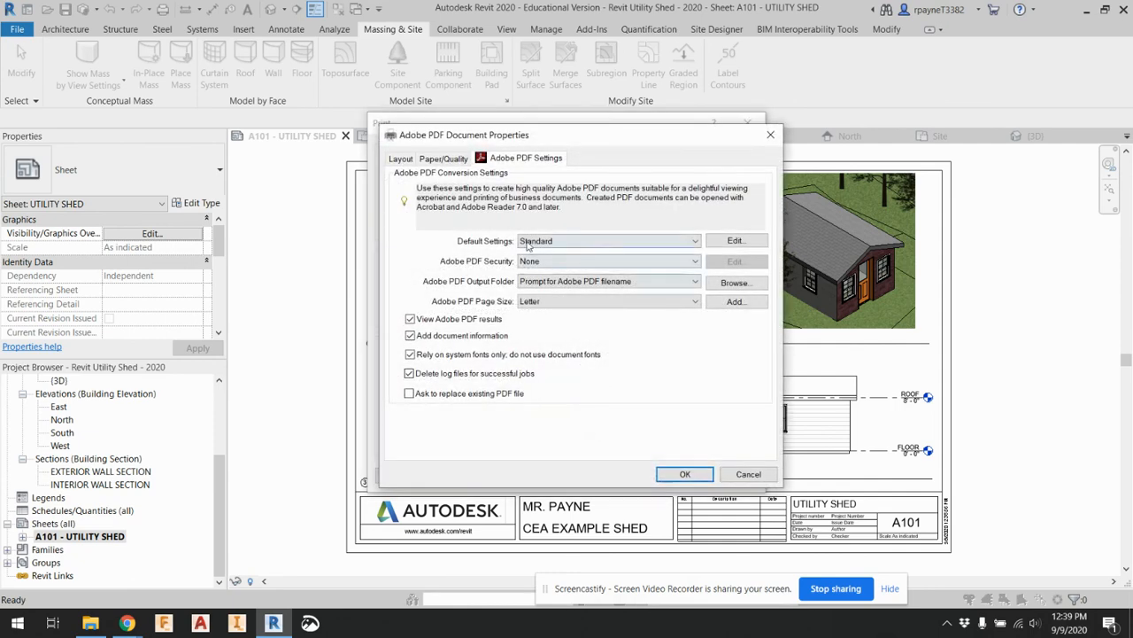
{"action": "left_click", "coordinate": [529, 241]}
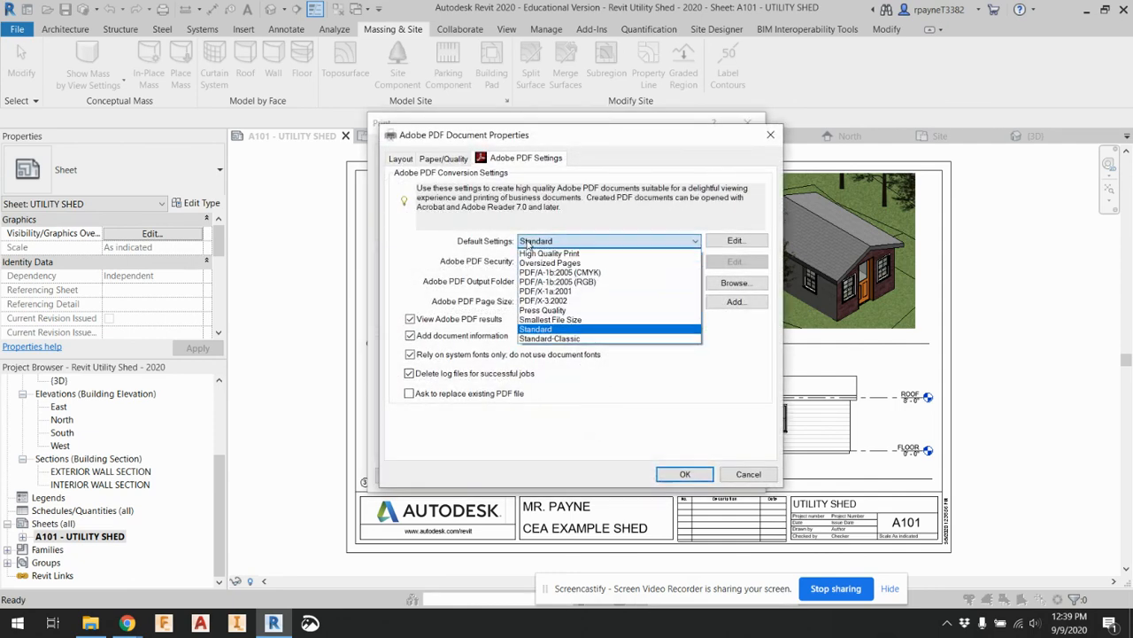
{"action": "left_click", "coordinate": [547, 319]}
{"action": "left_click", "coordinate": [536, 302]}
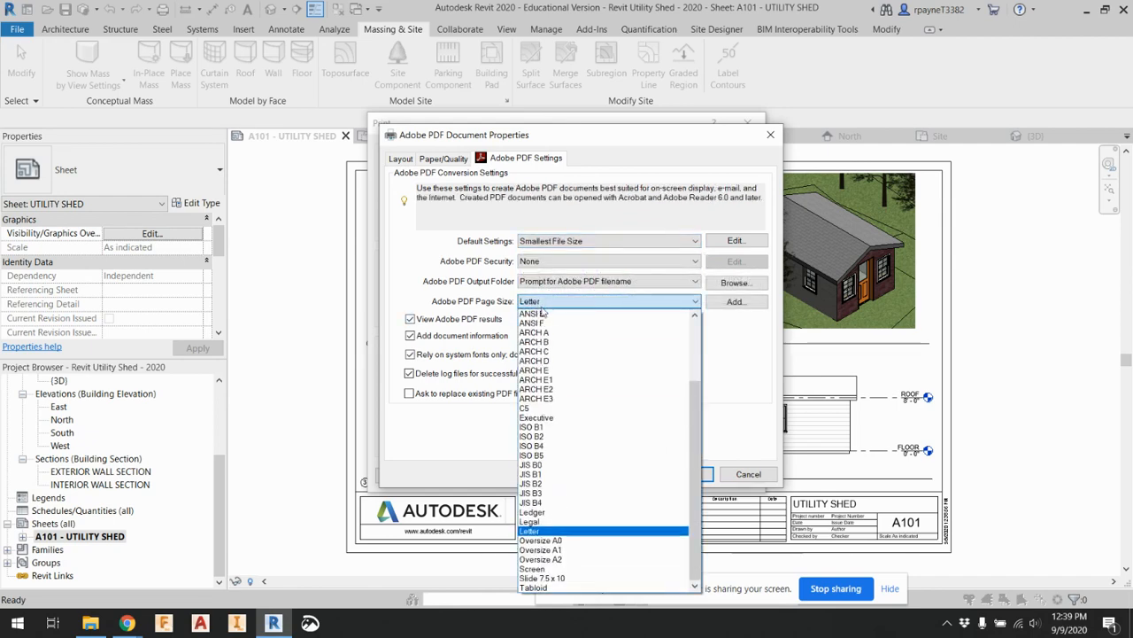
{"action": "left_click", "coordinate": [535, 342]}
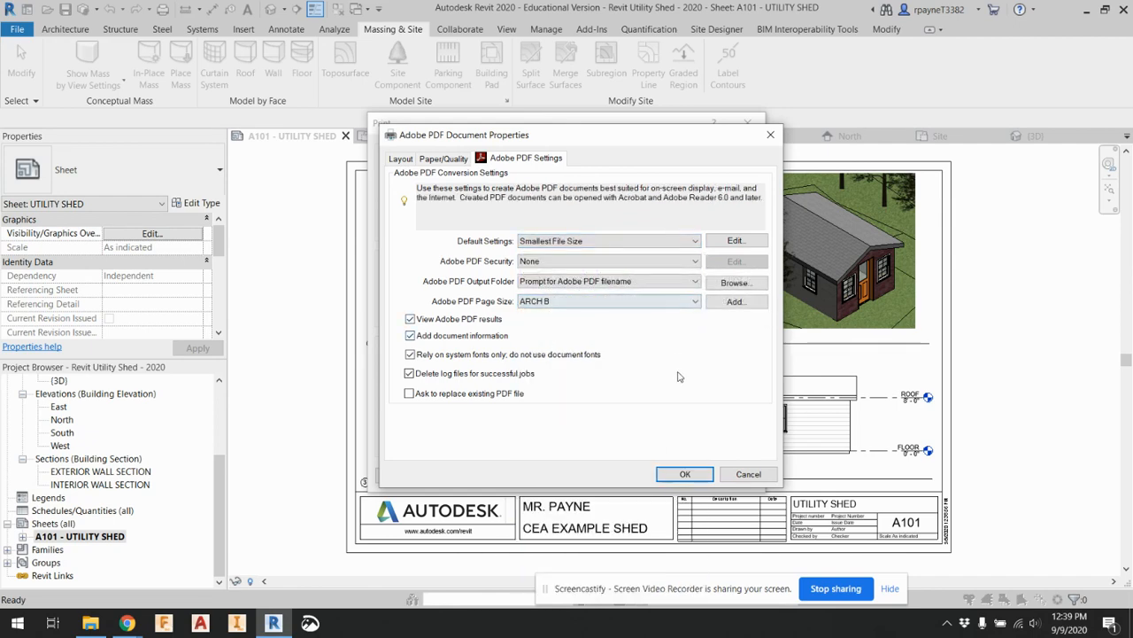
{"action": "left_click", "coordinate": [682, 472]}
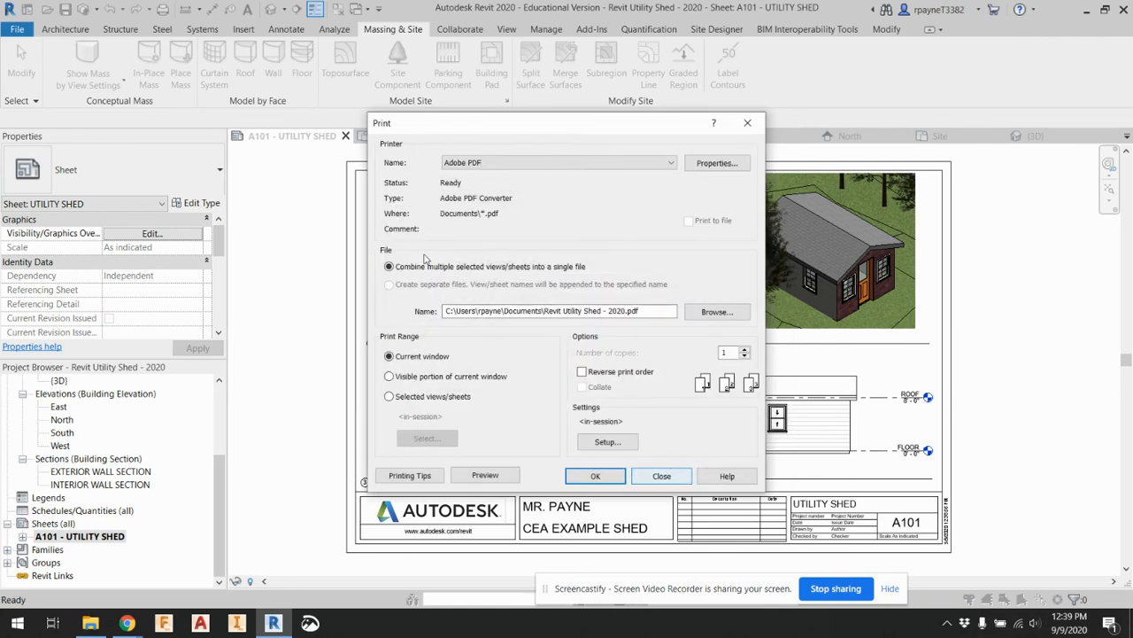
Preview the sheet's printout and print it to a PDF on the Desktop named Utility Shed - V3
{"action": "left_click", "coordinate": [492, 473]}
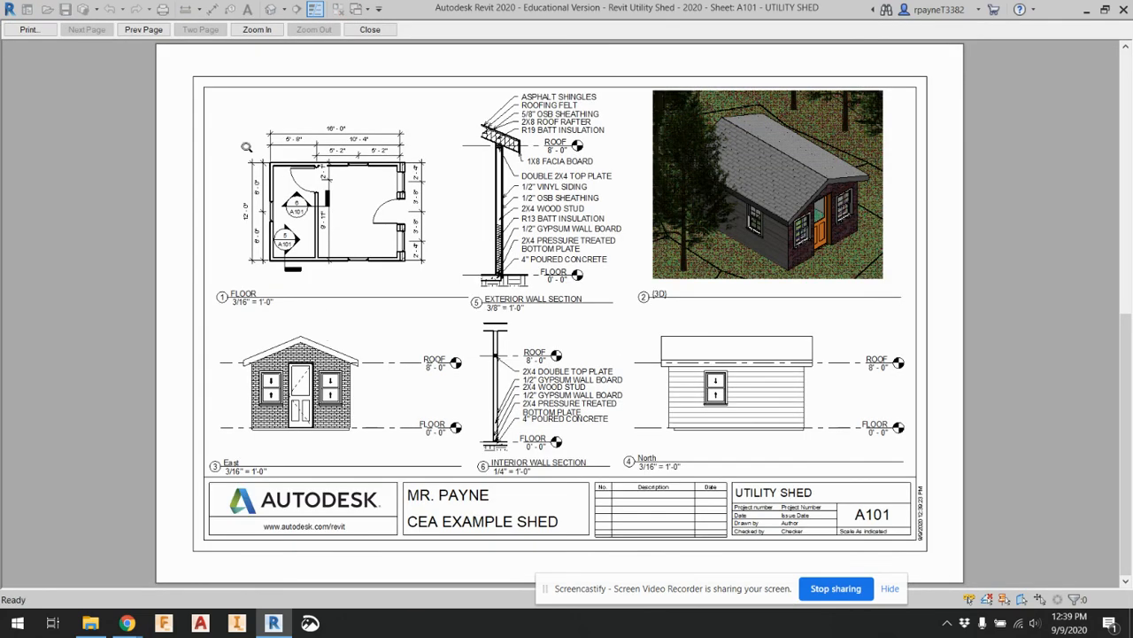
{"action": "left_click", "coordinate": [28, 29]}
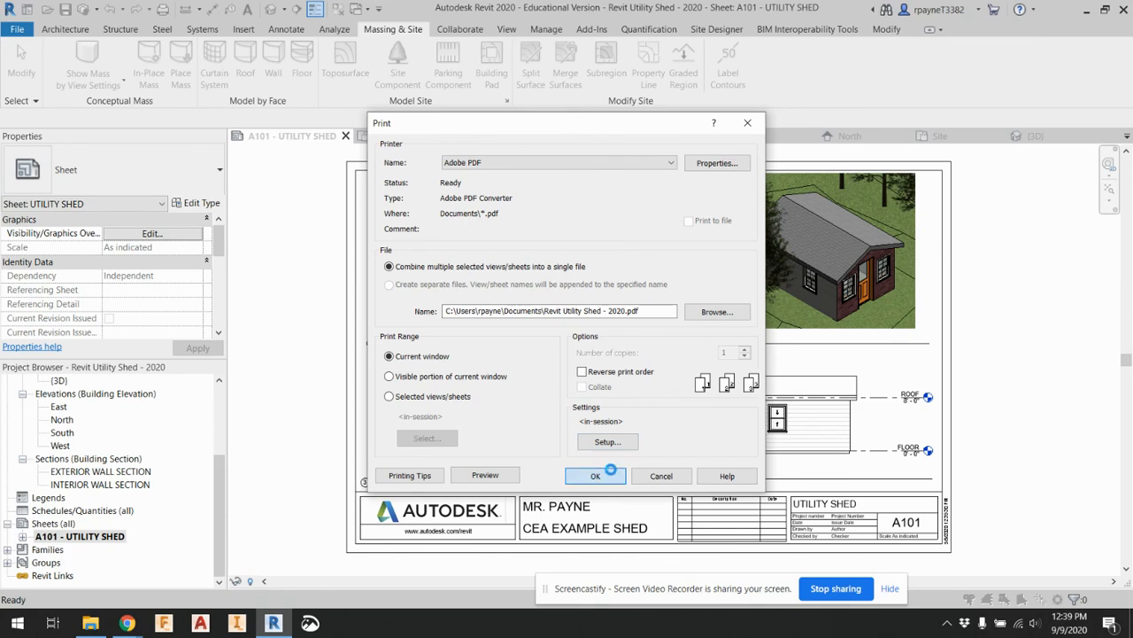
{"action": "left_click", "coordinate": [575, 473]}
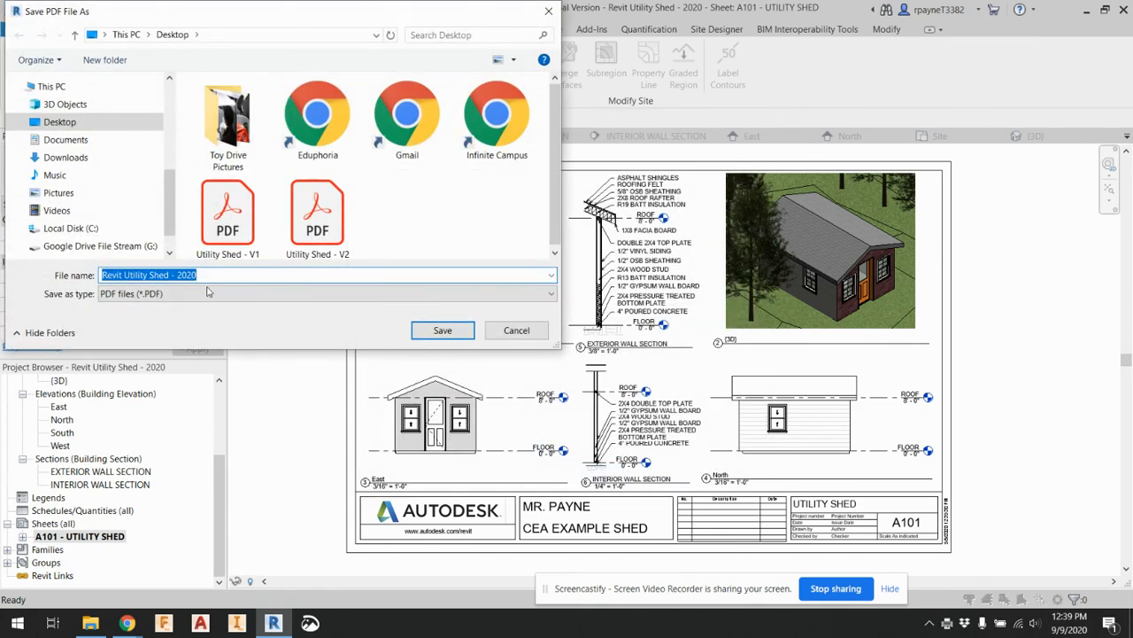
{"action": "left_click", "coordinate": [303, 233]}
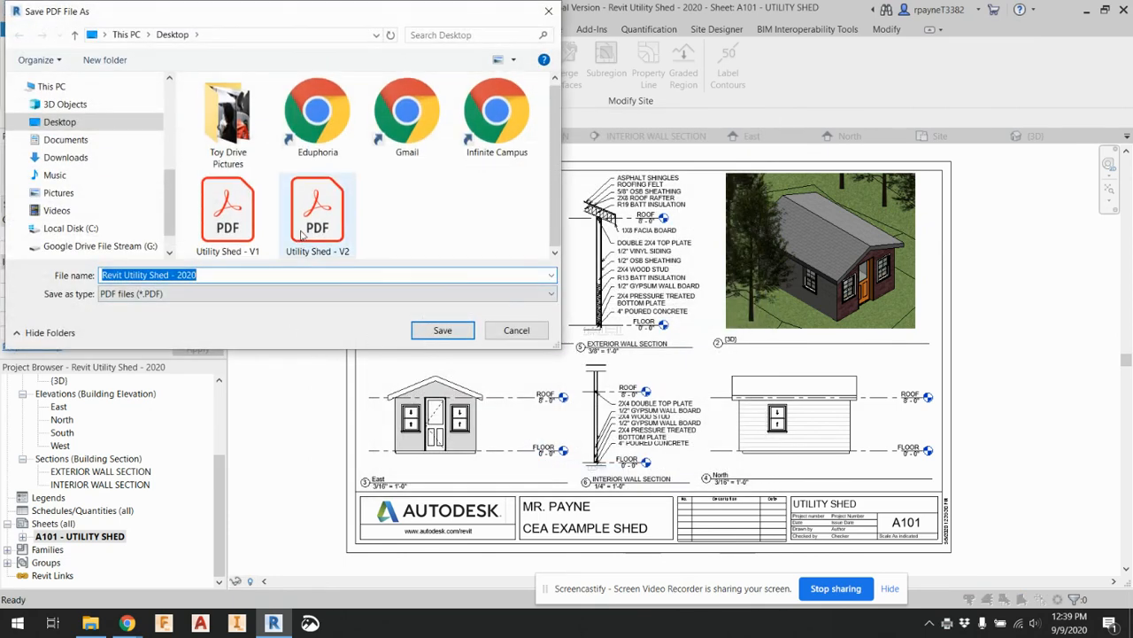
{"action": "left_click", "coordinate": [209, 274]}
{"action": "left_click", "coordinate": [161, 274]}
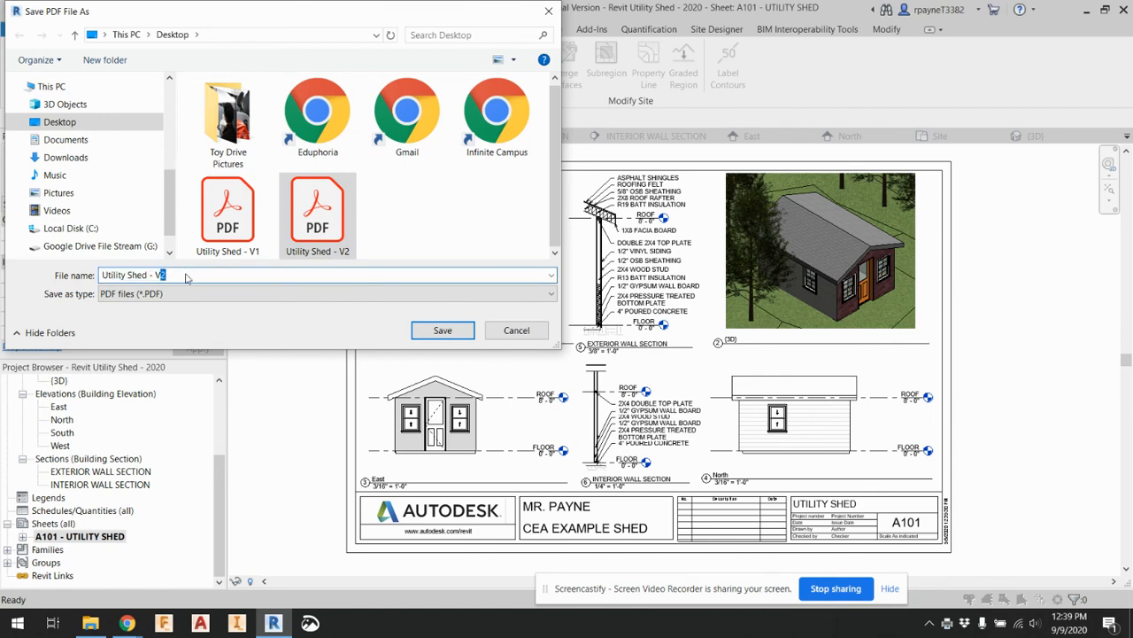
{"action": "type", "text": "3"}
{"action": "key", "text": "Return"}
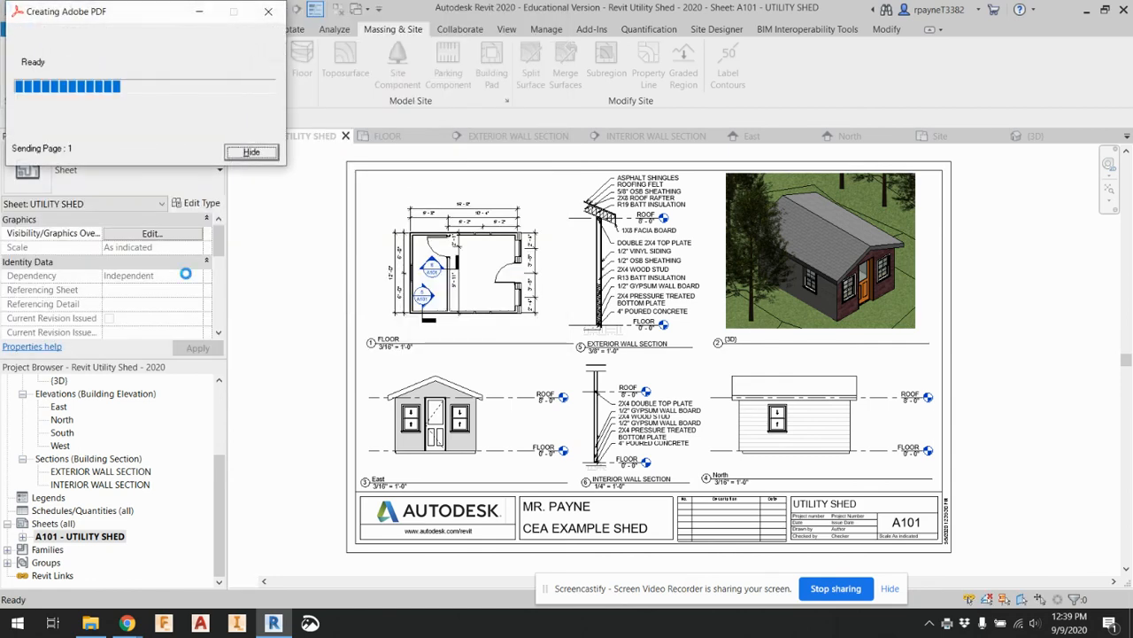